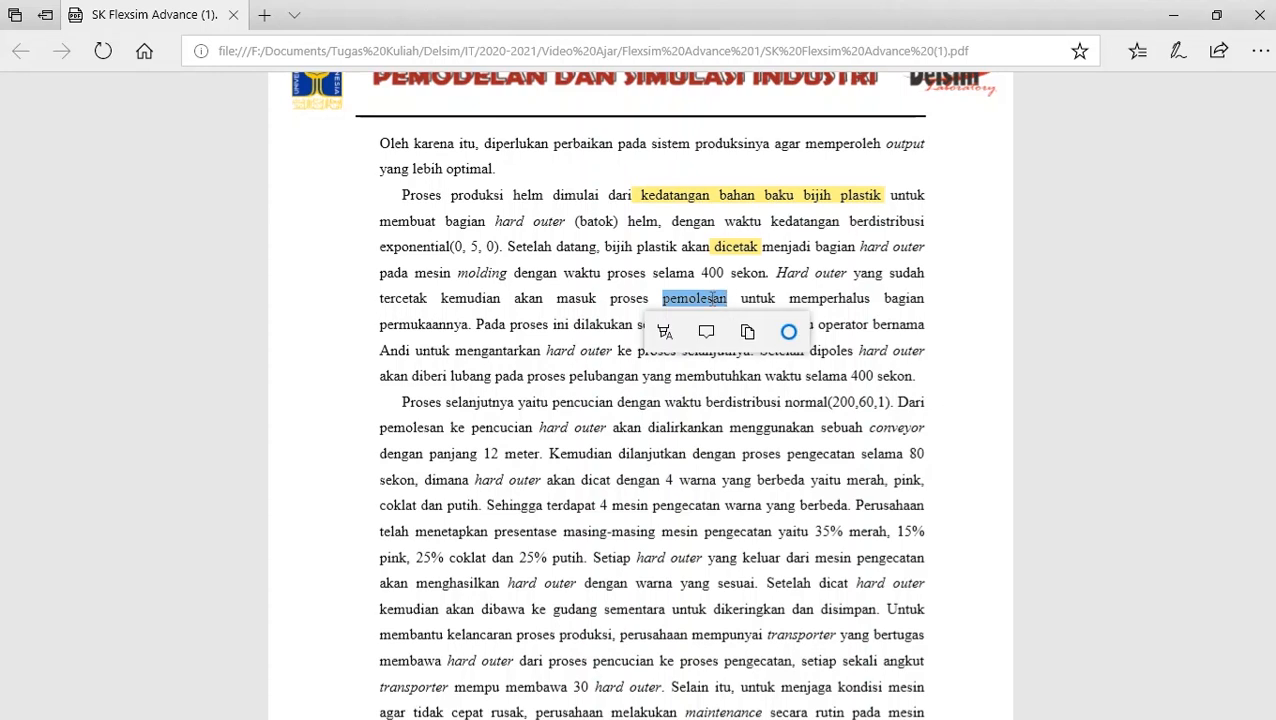
Highlight the selected word "pemolesan" in yellow in the helmet production case text
right_click(713, 316)
mouse_move(900, 324)
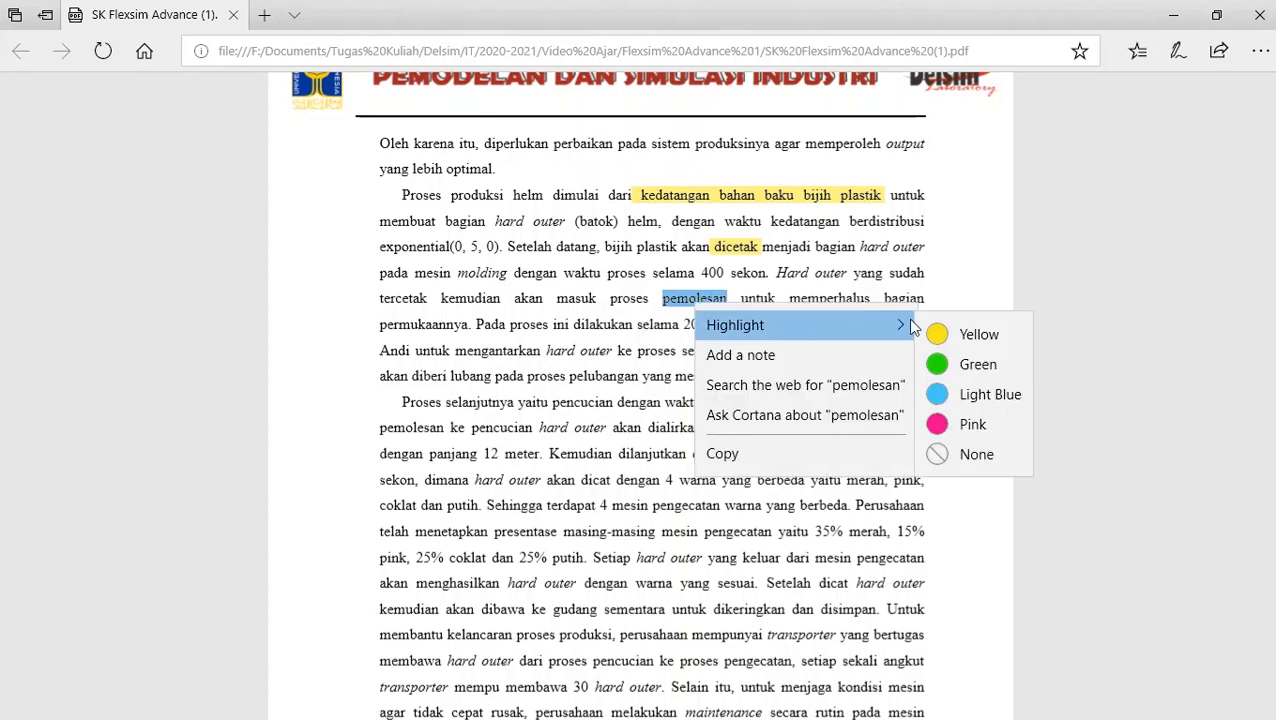
left_click(985, 332)
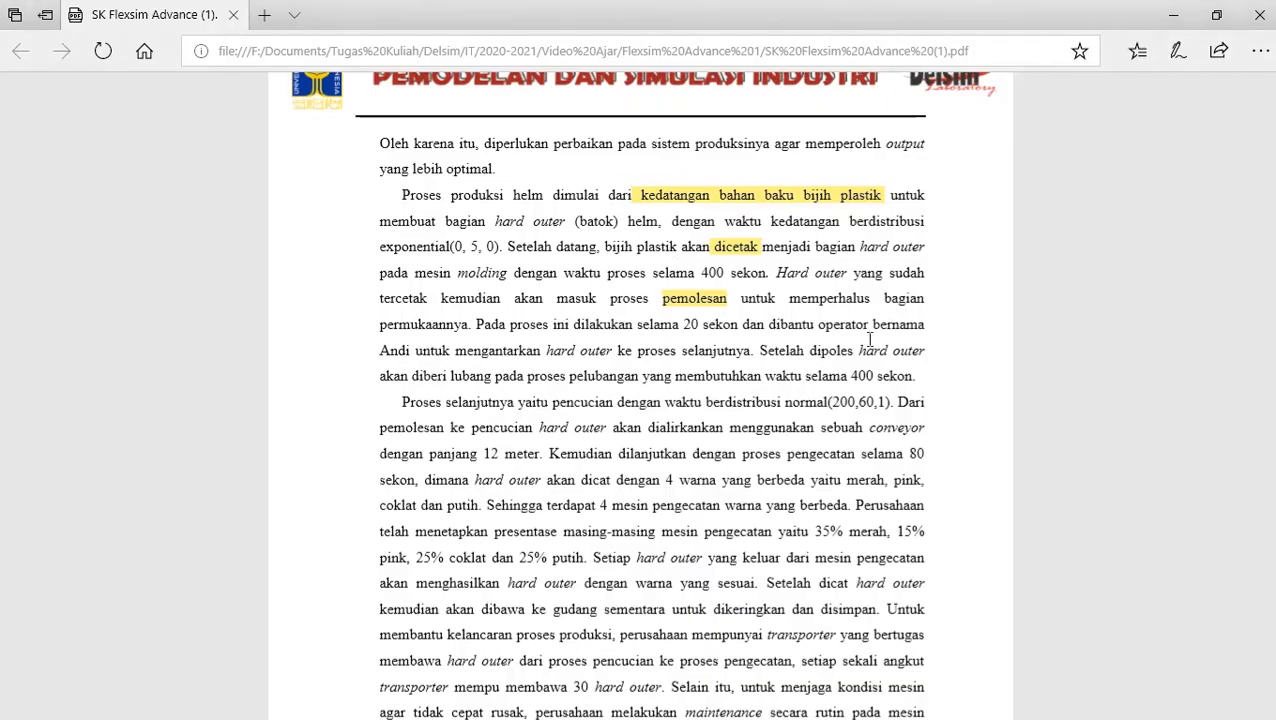
Highlight in yellow the phrase naming the operator who assists the polishing process
scroll(869, 340, "down", 1)
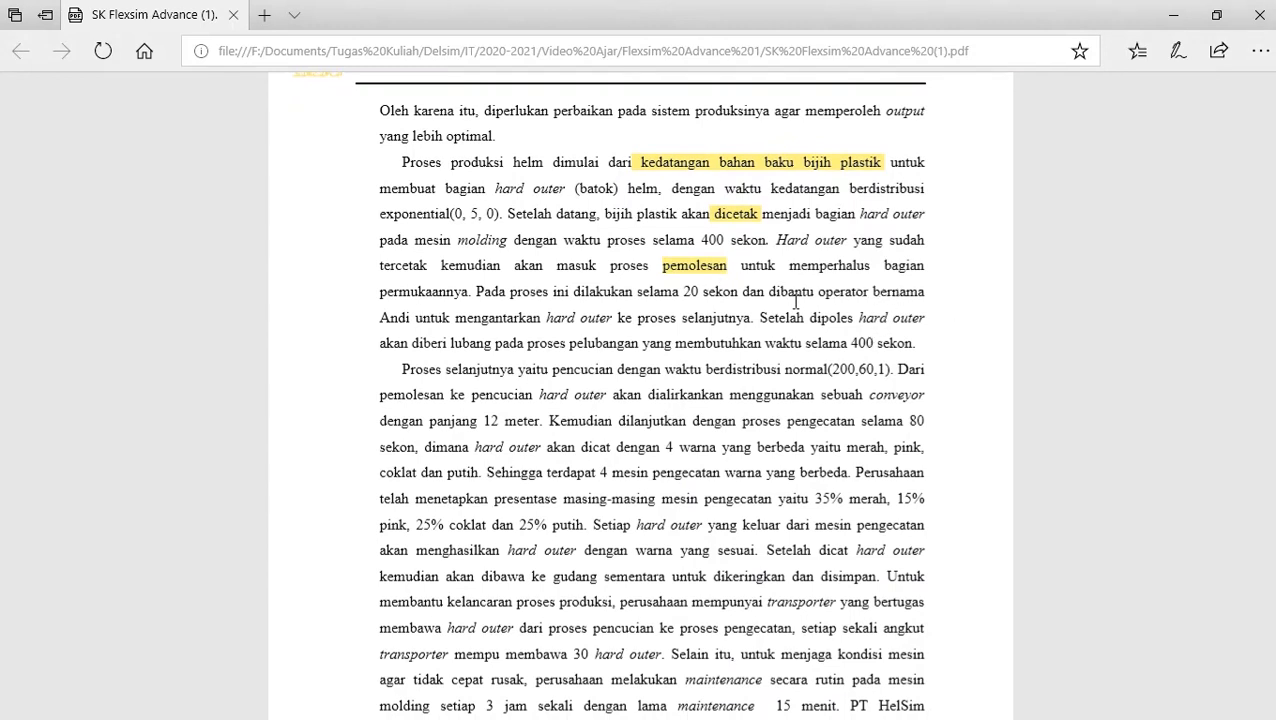
left_click_drag(818, 291, 412, 322)
right_click(400, 318)
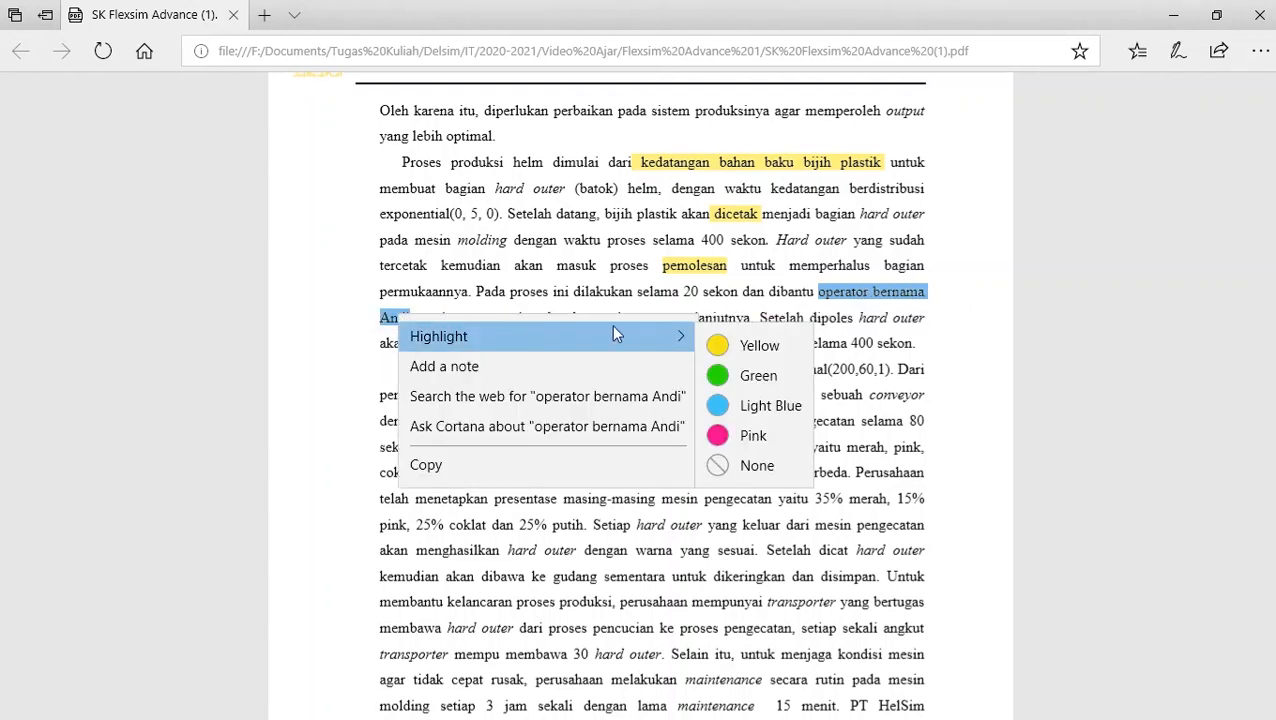
mouse_move(611, 336)
left_click(741, 345)
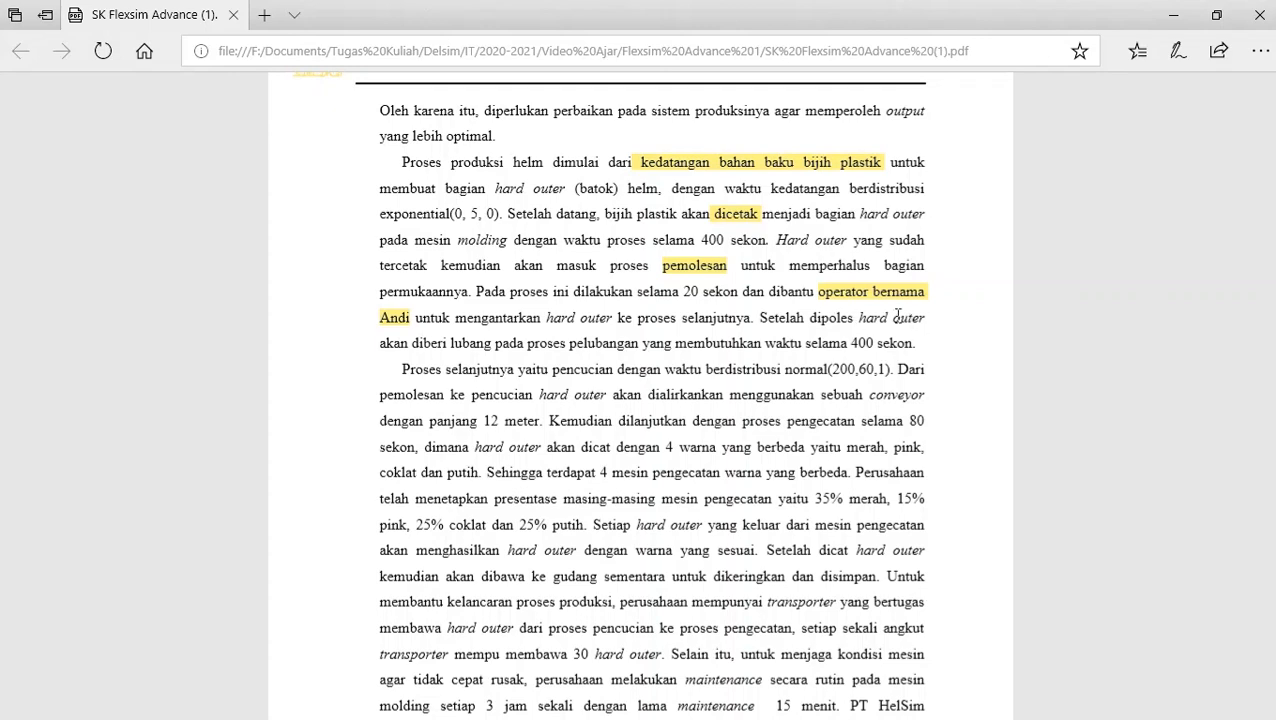
Highlight the word "pelubangan" in yellow in the sentence about the 400-second hole-making process
scroll(873, 309, "down", 1)
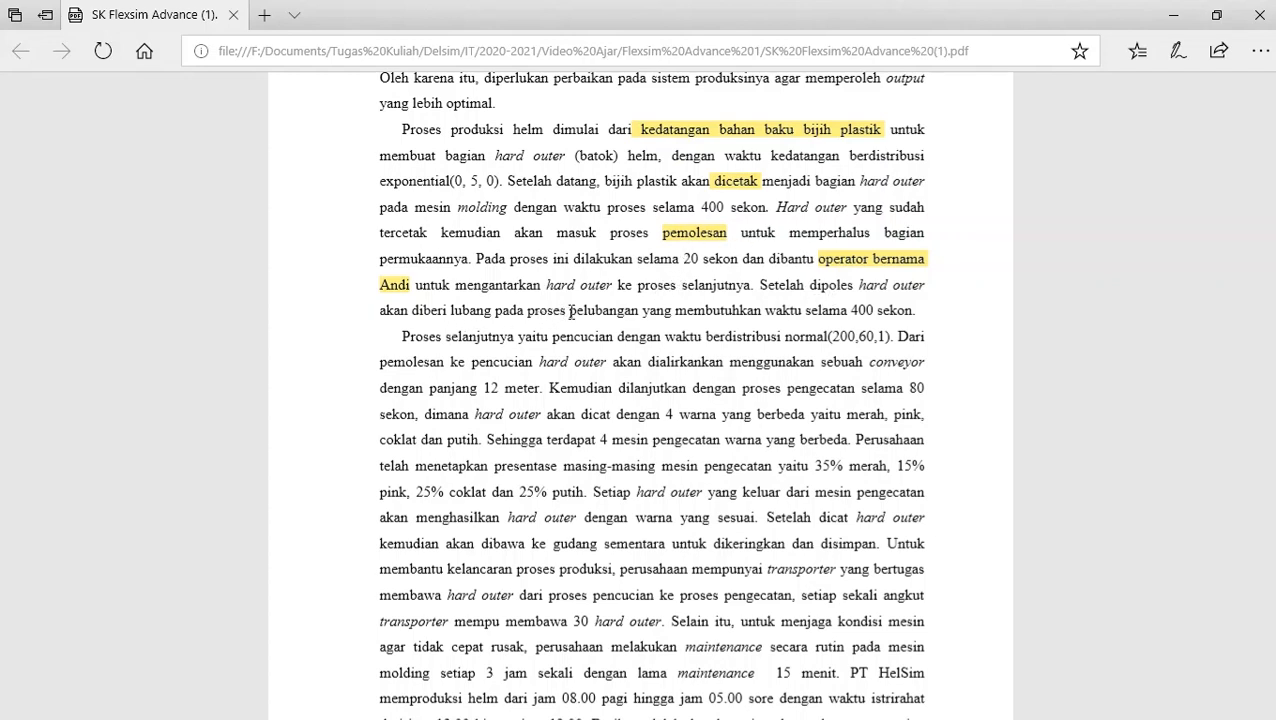
left_click_drag(569, 311, 632, 312)
right_click(628, 314)
mouse_move(800, 329)
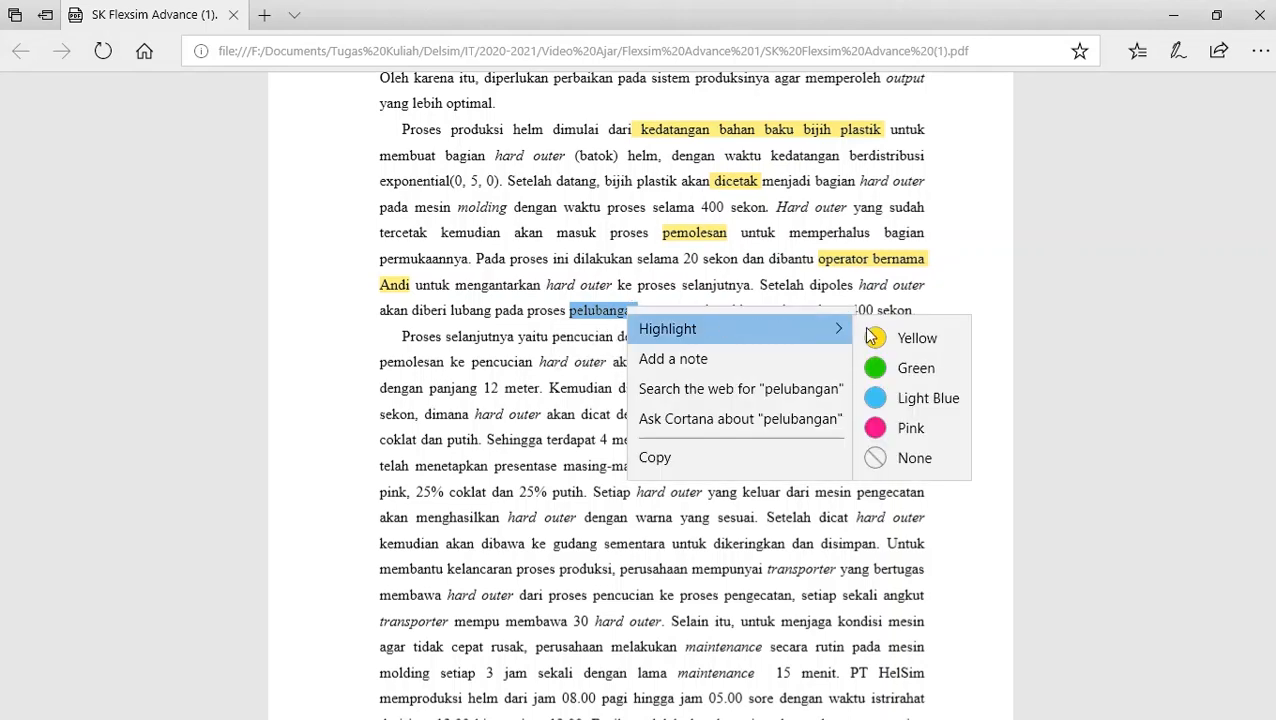
left_click(872, 338)
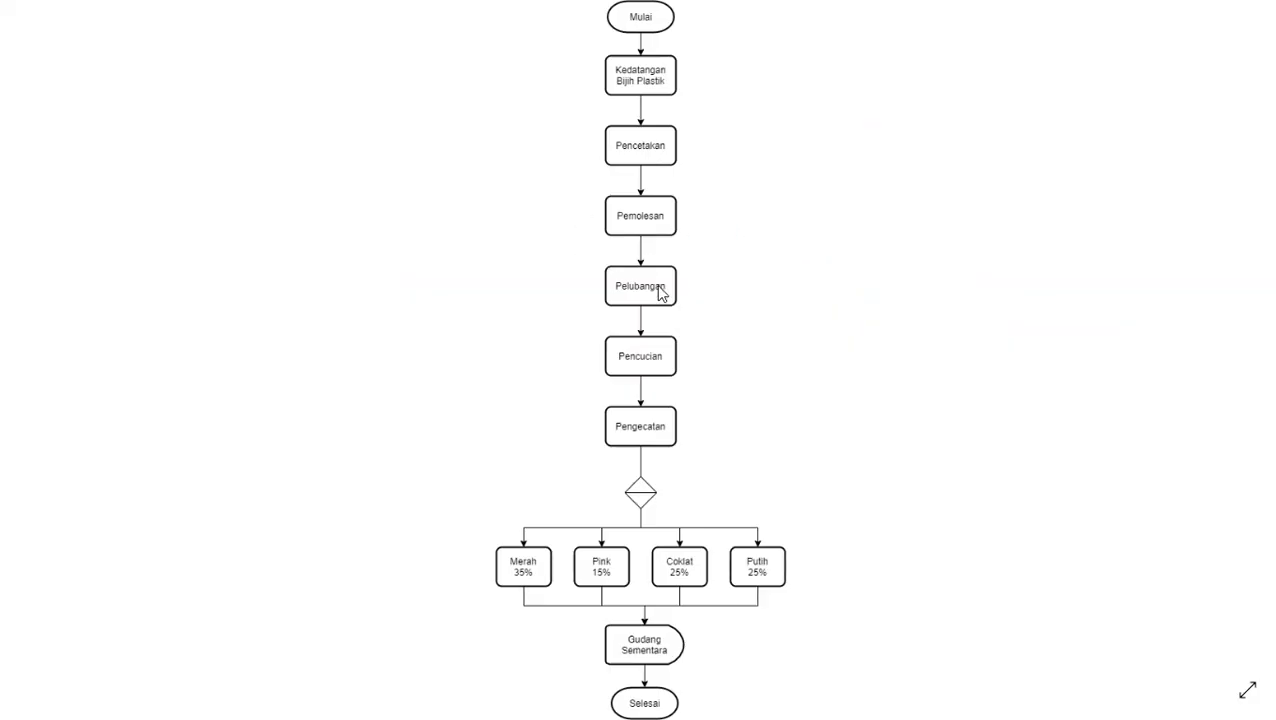
Return from the flowchart to the case PDF and highlight the word "pencucian" in yellow in the second process paragraph
key("alt+Tab")
scroll(706, 323, "down", 1)
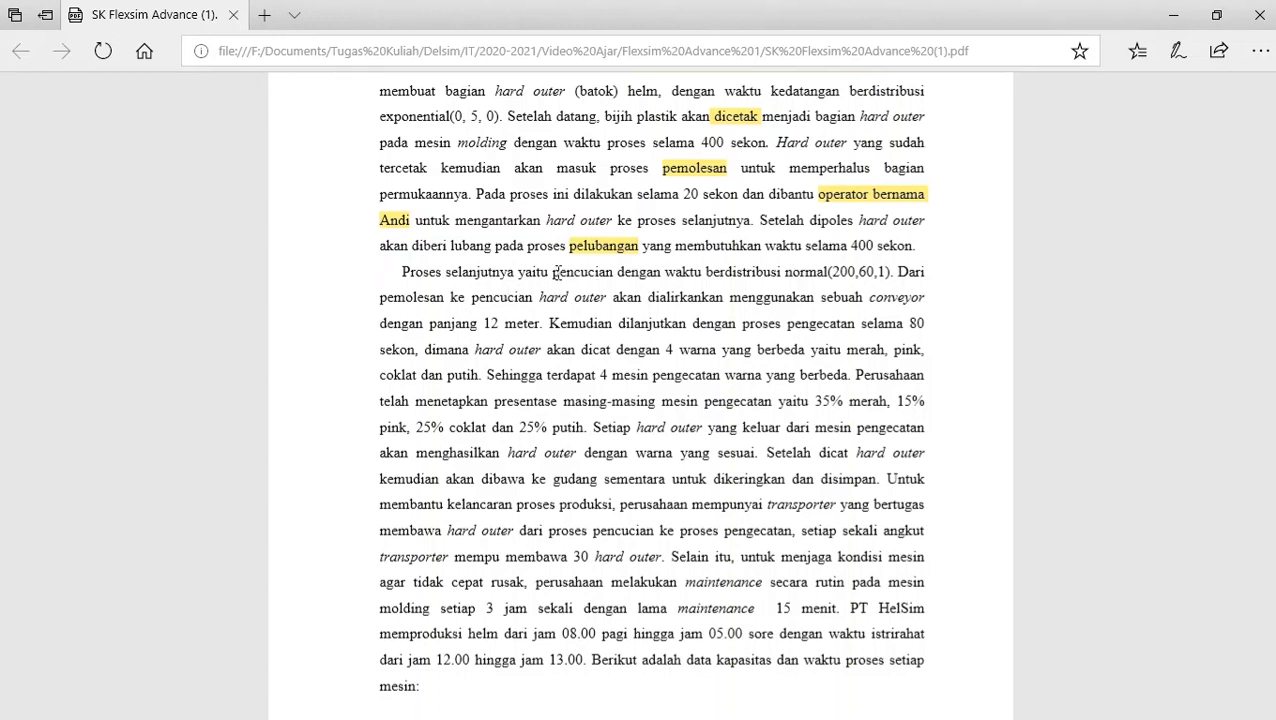
left_click_drag(553, 271, 607, 273)
right_click(605, 279)
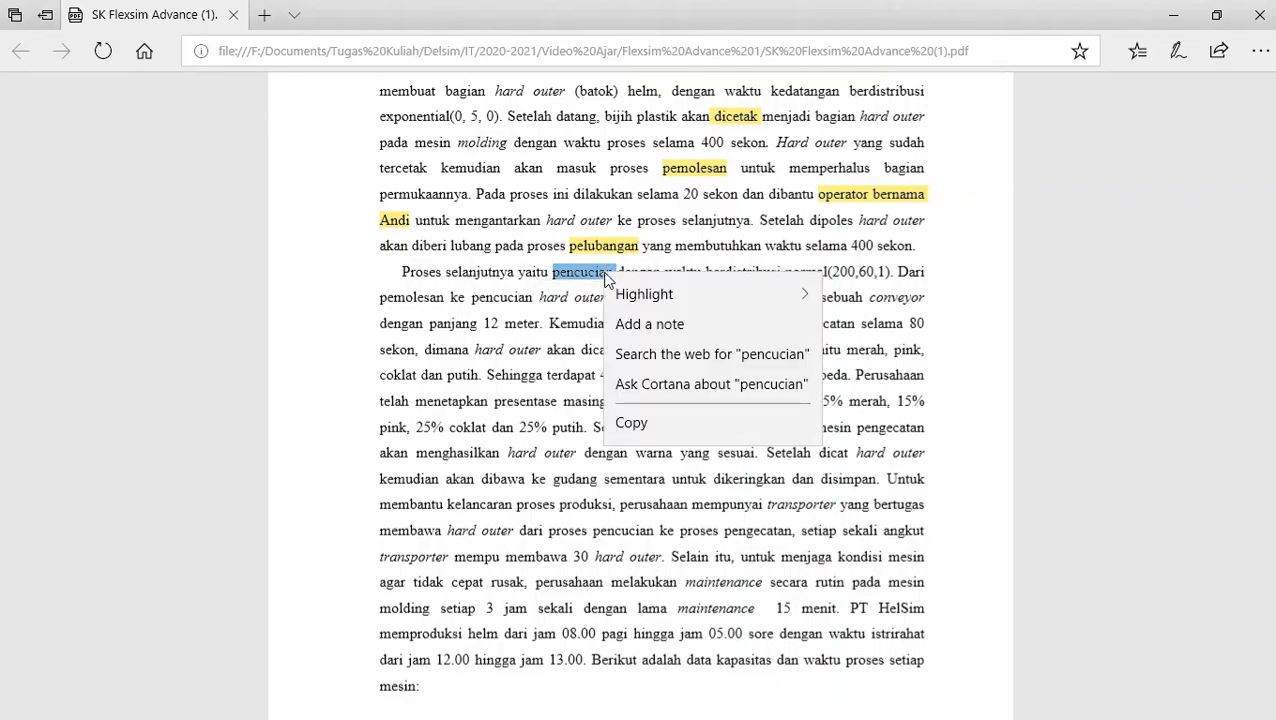
mouse_move(749, 294)
left_click(855, 297)
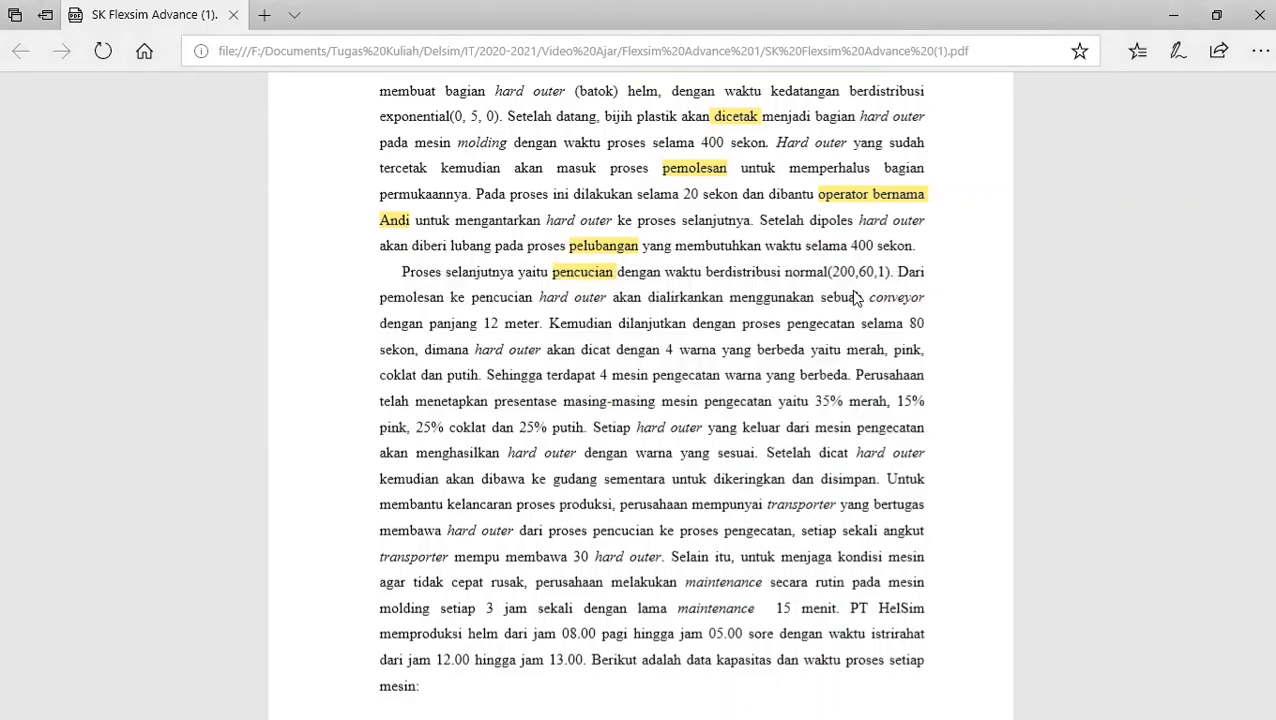
Check the flowchart briefly, and highlight "conveyor dengan panjang 12 meter." in yellow in the case PDF
key("alt+Tab")
key("alt+Tab")
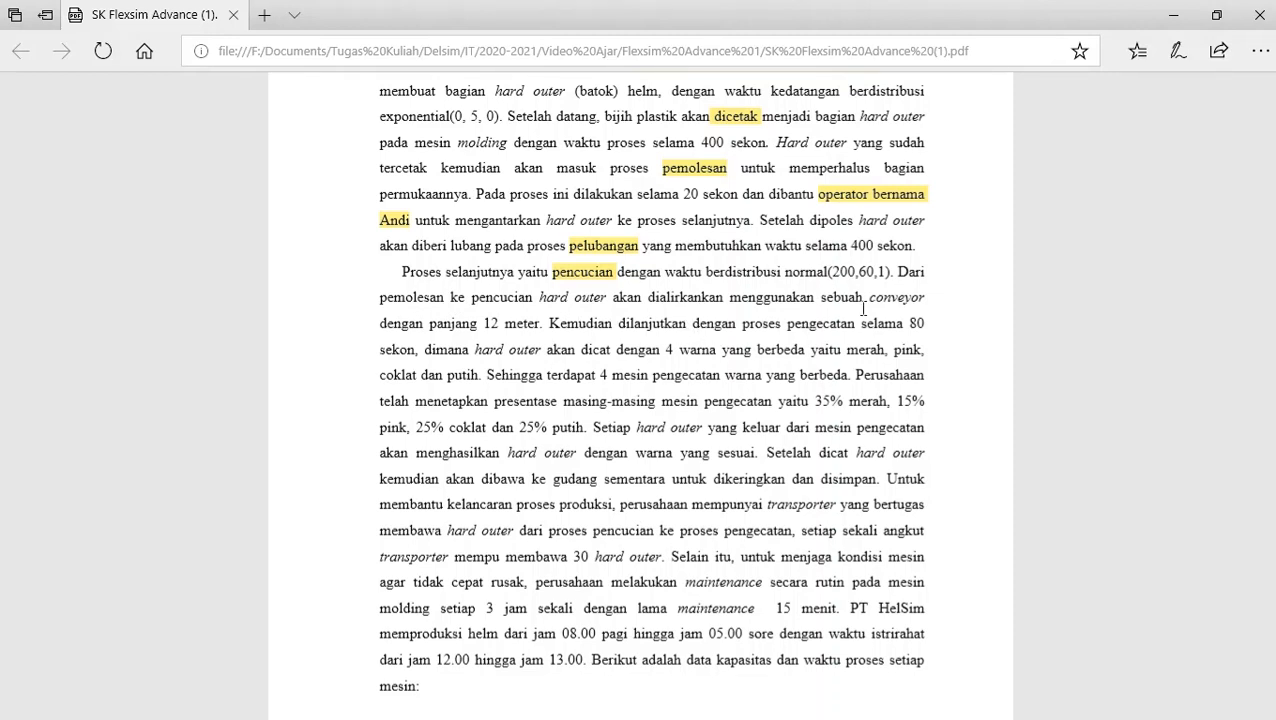
left_click_drag(870, 298, 532, 328)
right_click(533, 328)
mouse_move(851, 339)
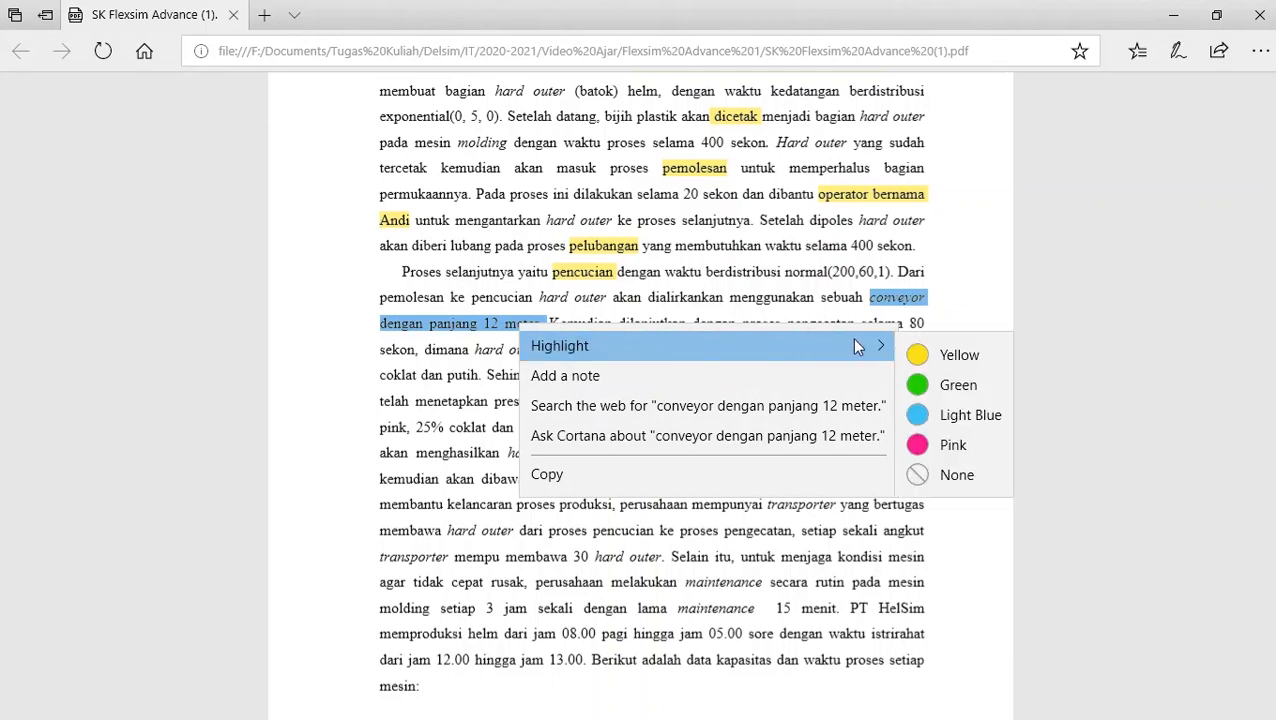
left_click(906, 353)
Highlight the painting machine percentages "yaitu 35% merah, 15% pink, 25% coklat dan 25% putih." in yellow
scroll(700, 336, "down", 1)
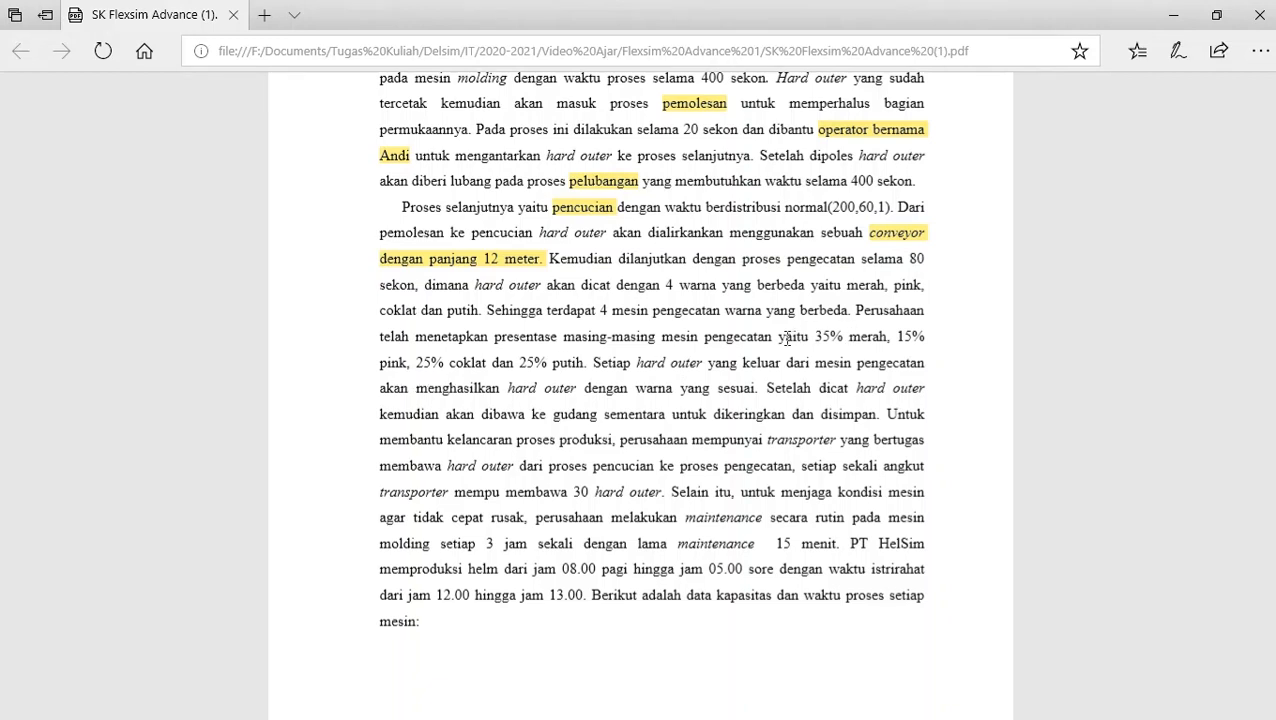
left_click_drag(781, 339, 584, 366)
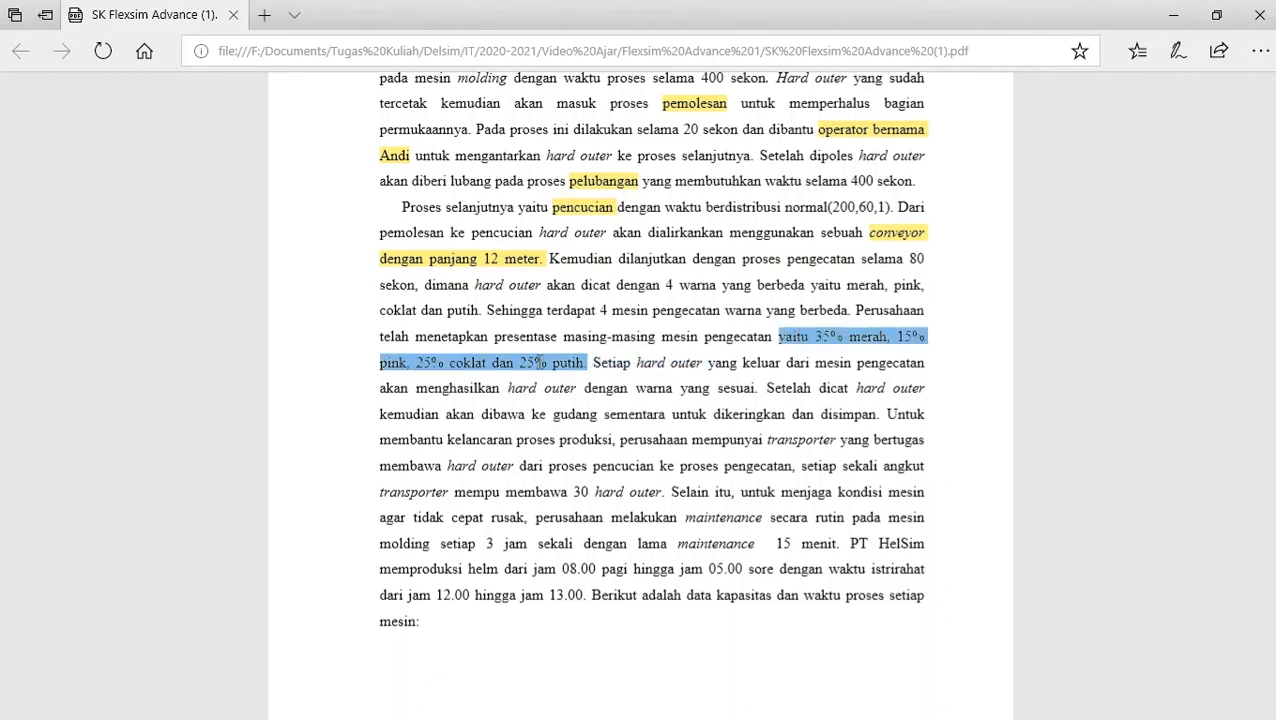
right_click(536, 358)
mouse_move(645, 390)
left_click(995, 392)
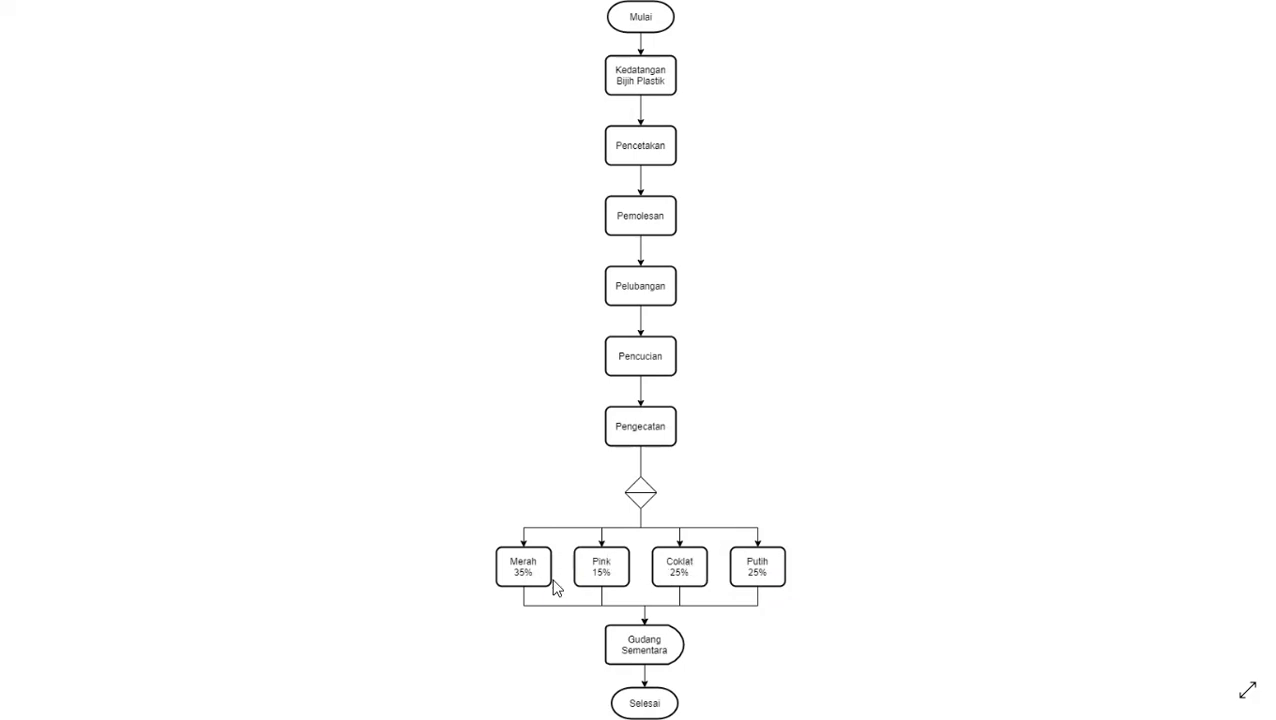
Check the temporary storage stage in the flowchart, and highlight "transporter yang bertugas membawa hard outer dari proses pencucian ke proses pengecatan" in yellow in the case PDF
key("alt+Tab")
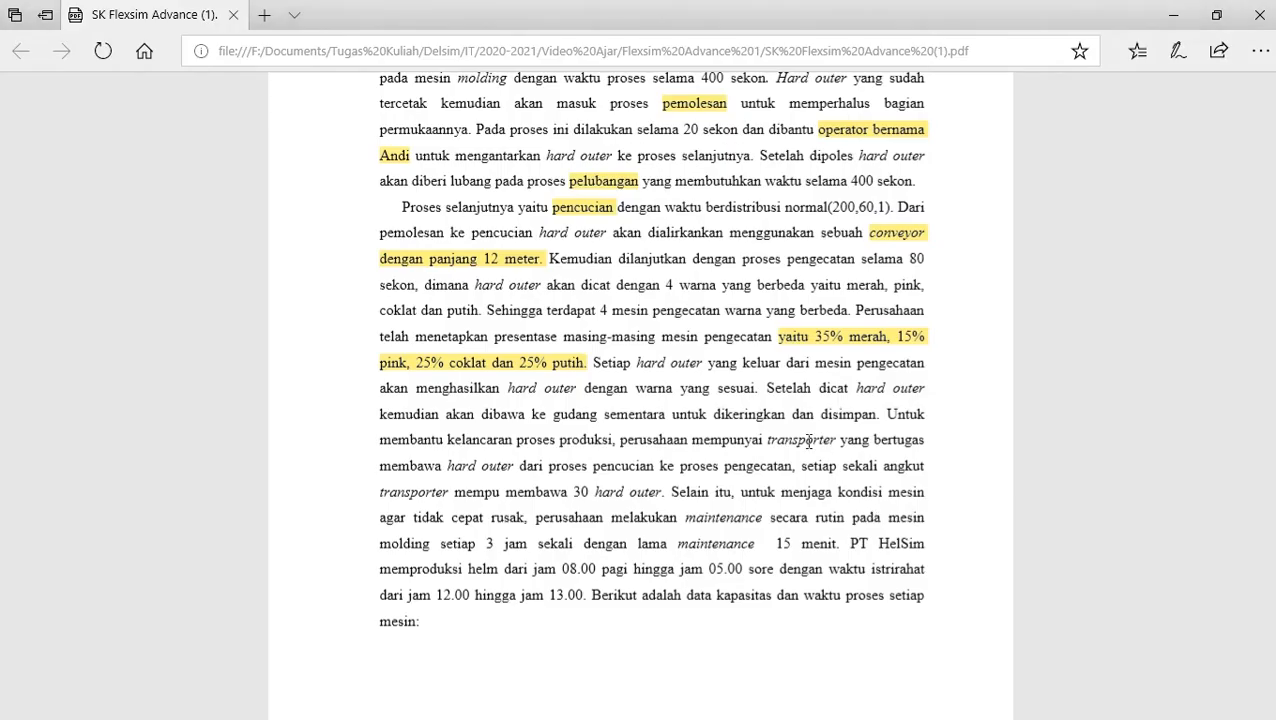
scroll(805, 430, "down", 1)
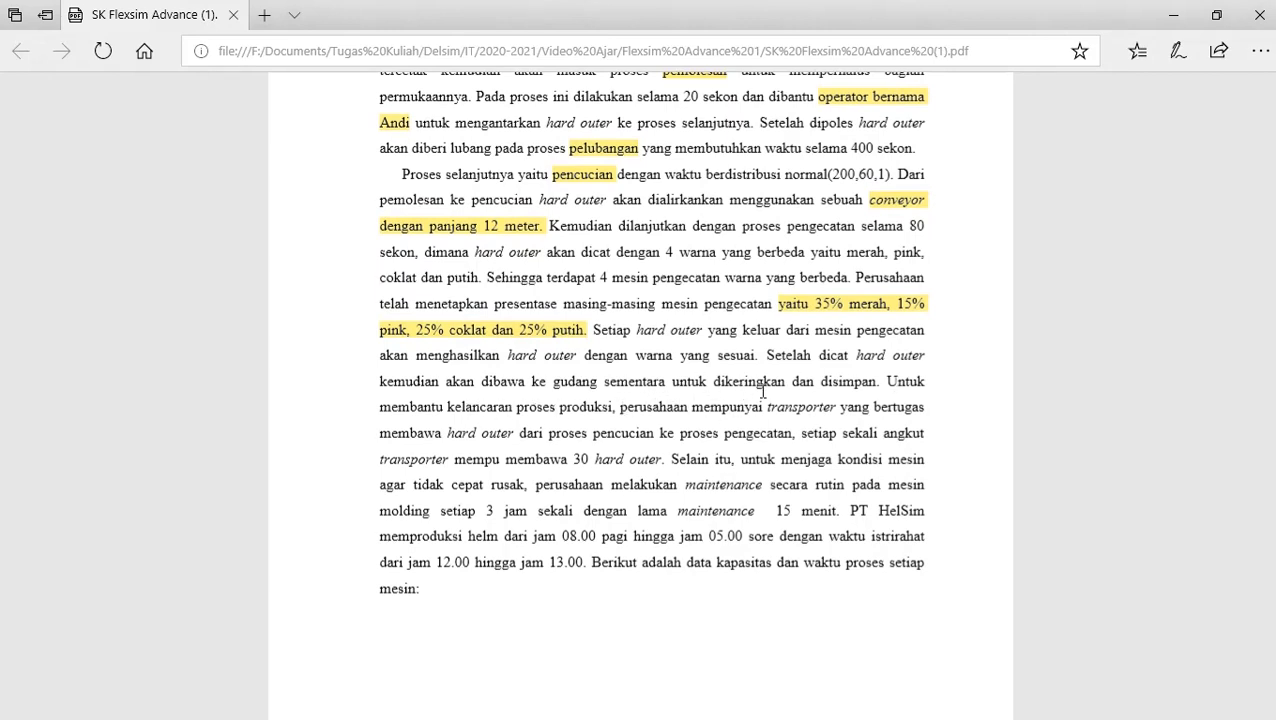
key("alt+Tab")
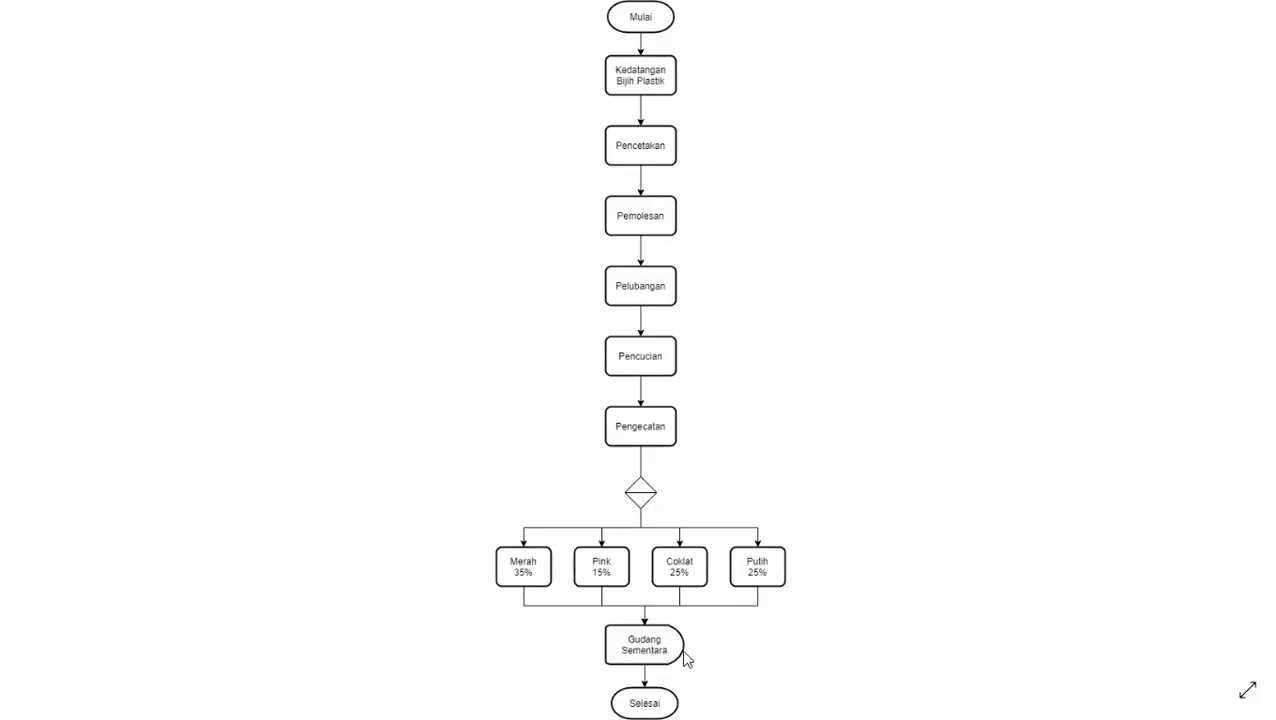
key("alt+Tab")
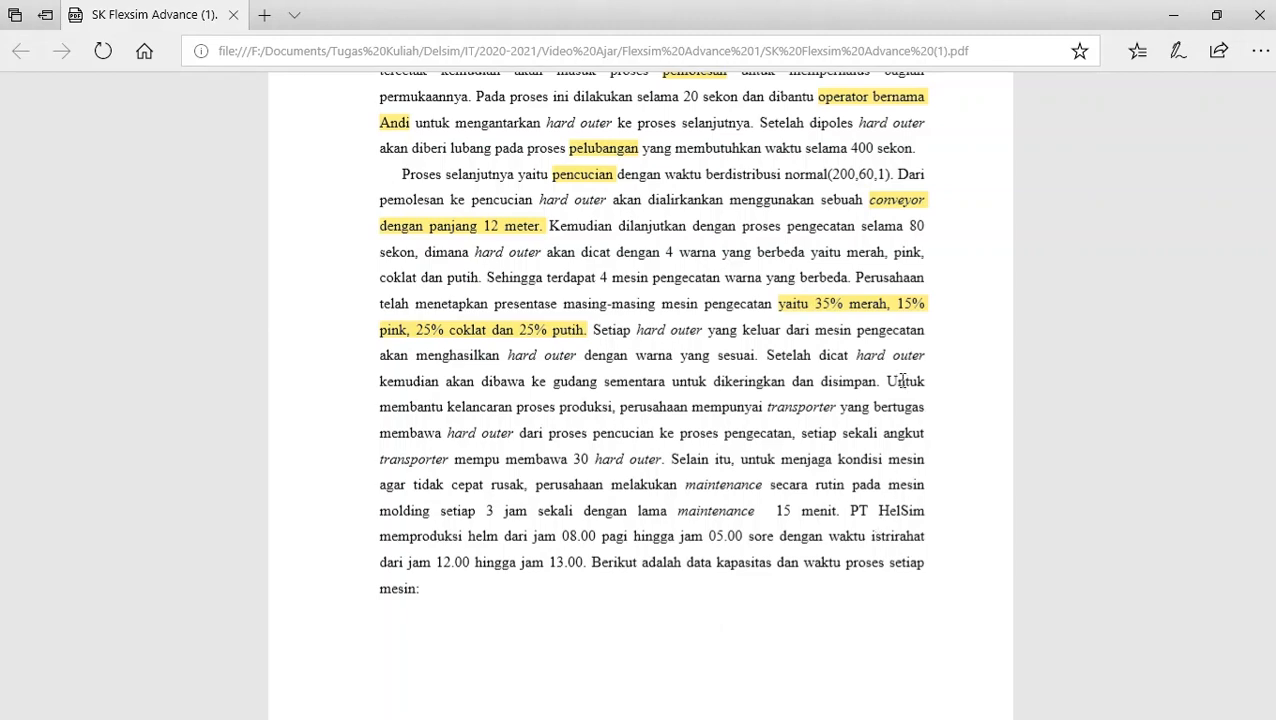
scroll(903, 375, "down", 1)
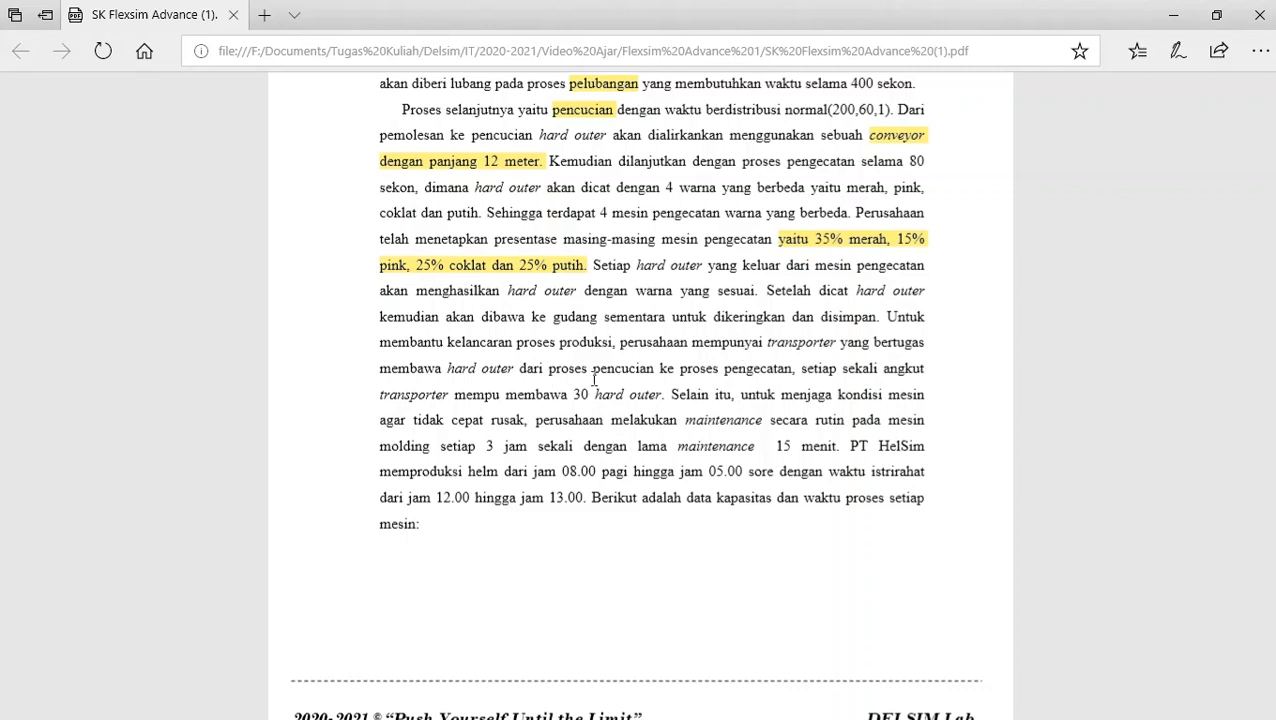
left_click_drag(765, 342, 773, 371)
right_click(657, 372)
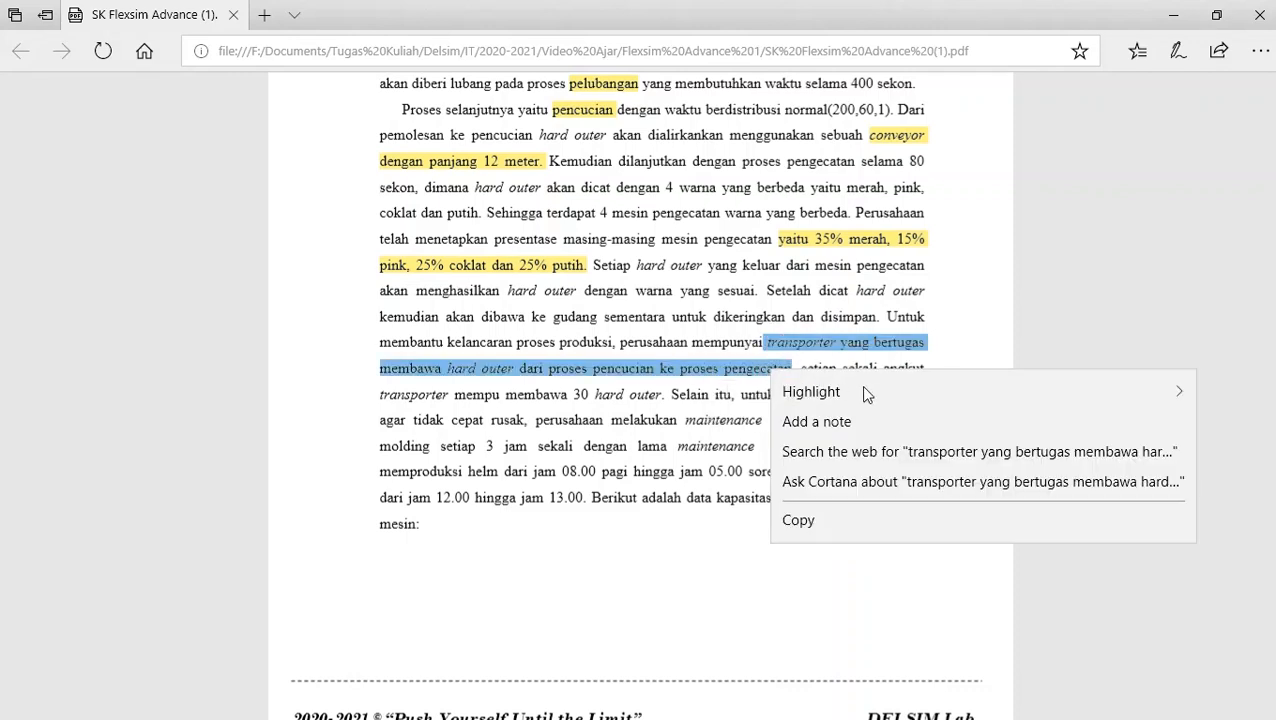
left_click(697, 397)
Highlight "maintenance secara rutin pada mesin molding setiap 3 jam sekali dengan lama maintenance 15 menit" in yellow
scroll(697, 394, "down", 1)
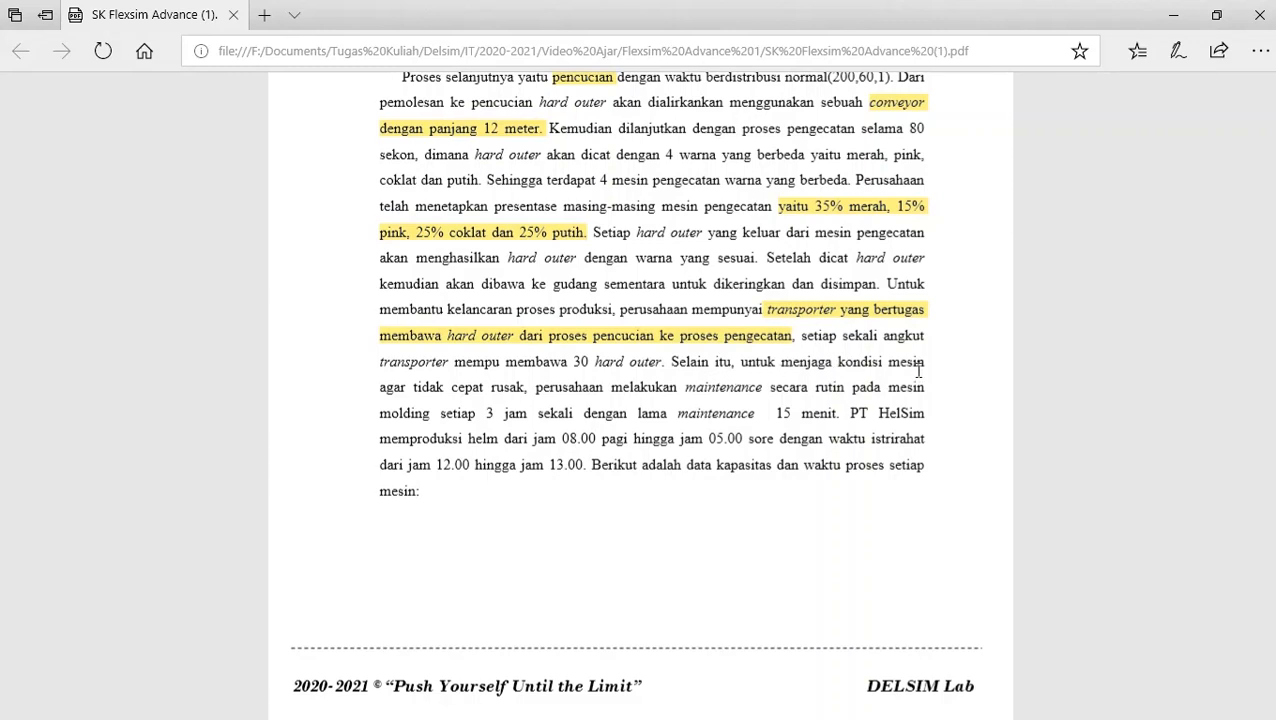
double_click(701, 391)
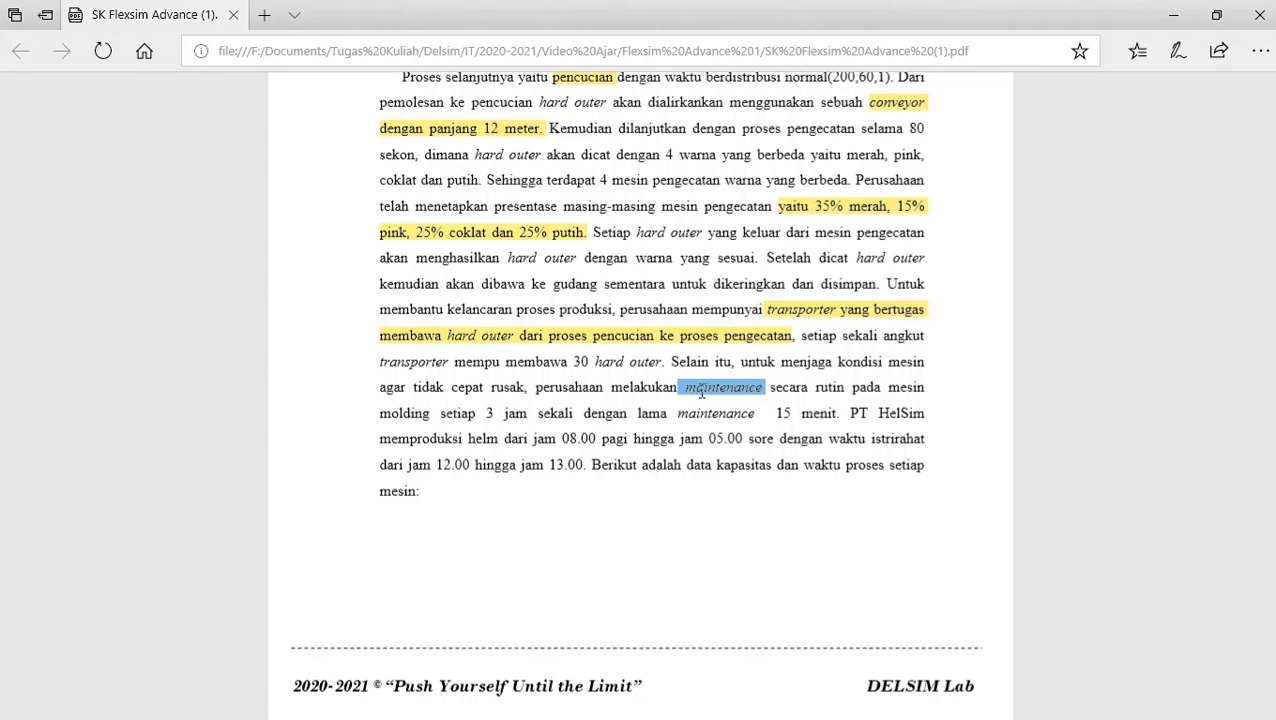
left_click_drag(701, 391, 834, 406)
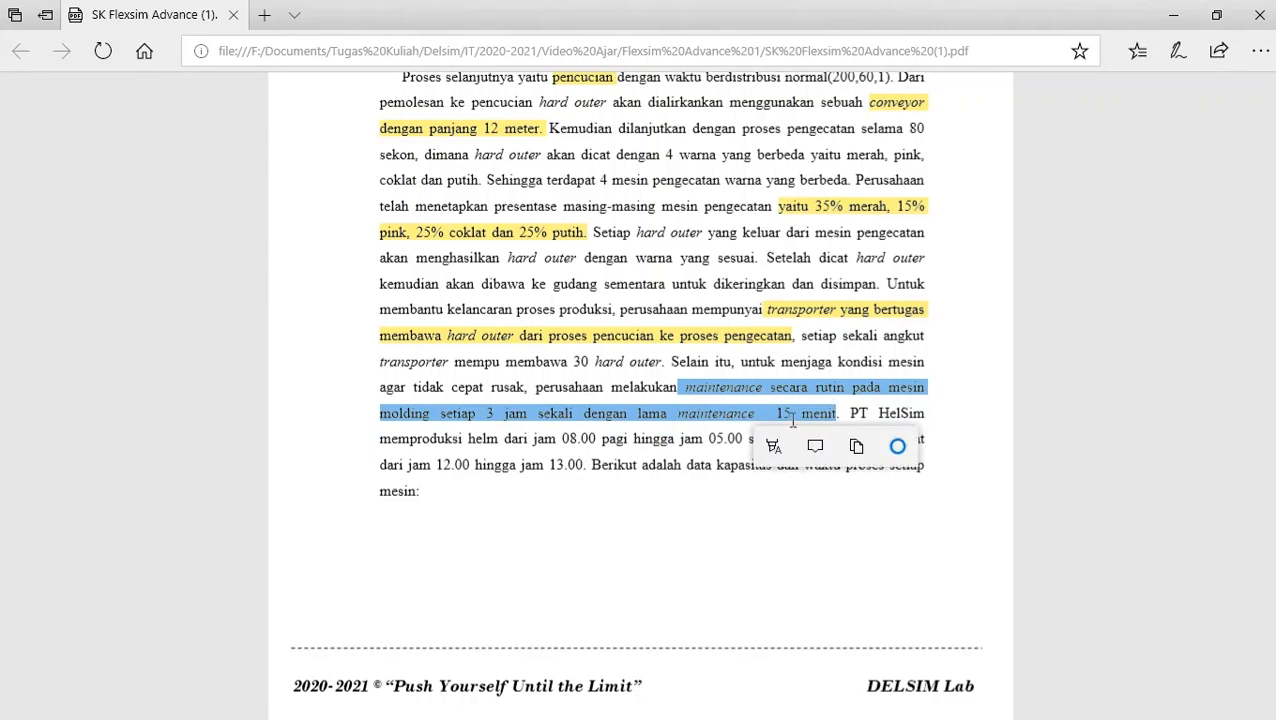
right_click(576, 414)
mouse_move(728, 437)
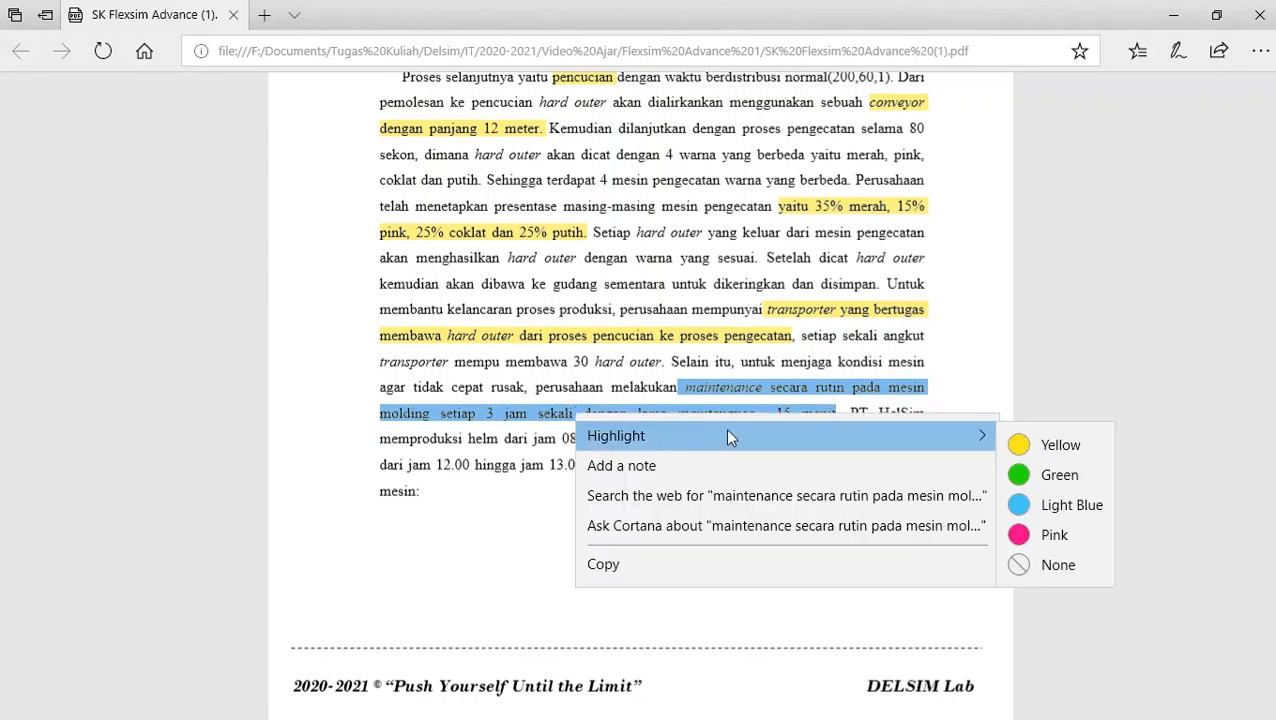
left_click(1030, 444)
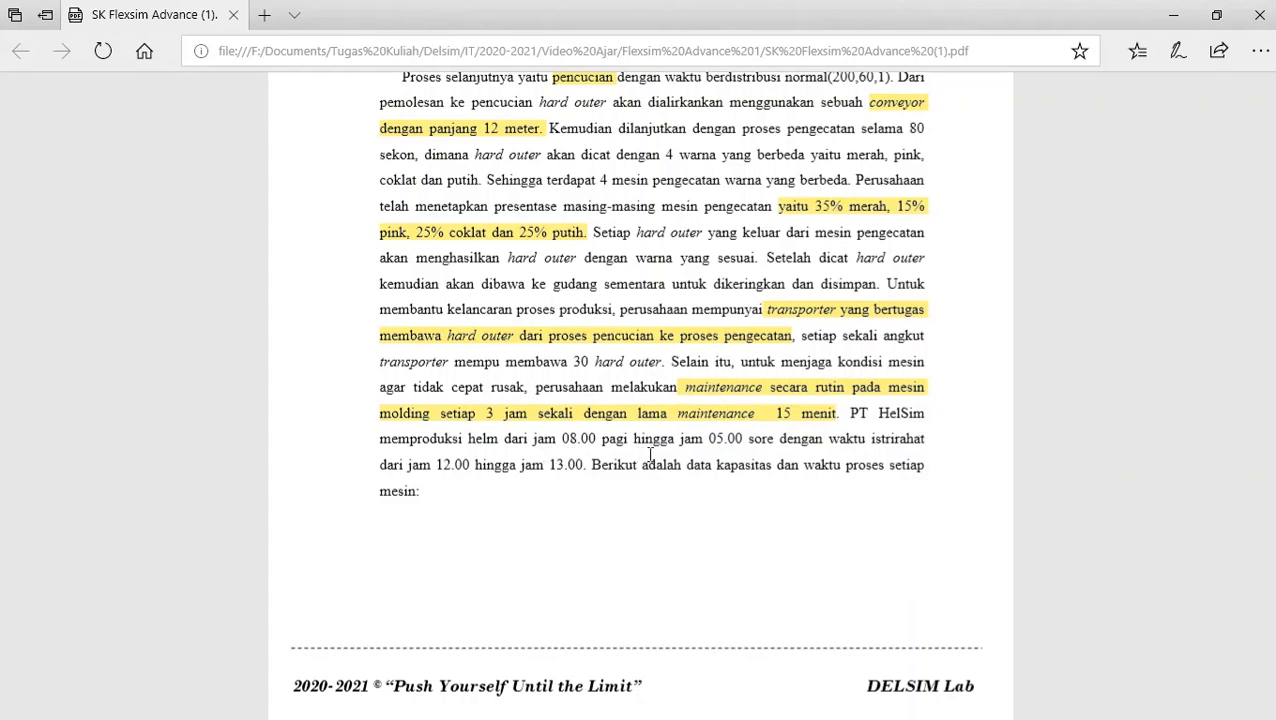
Review the working hours, the machine process time and capacity table, the unit notes and the assignment, and the production flowchart
scroll(738, 450, "down", 1)
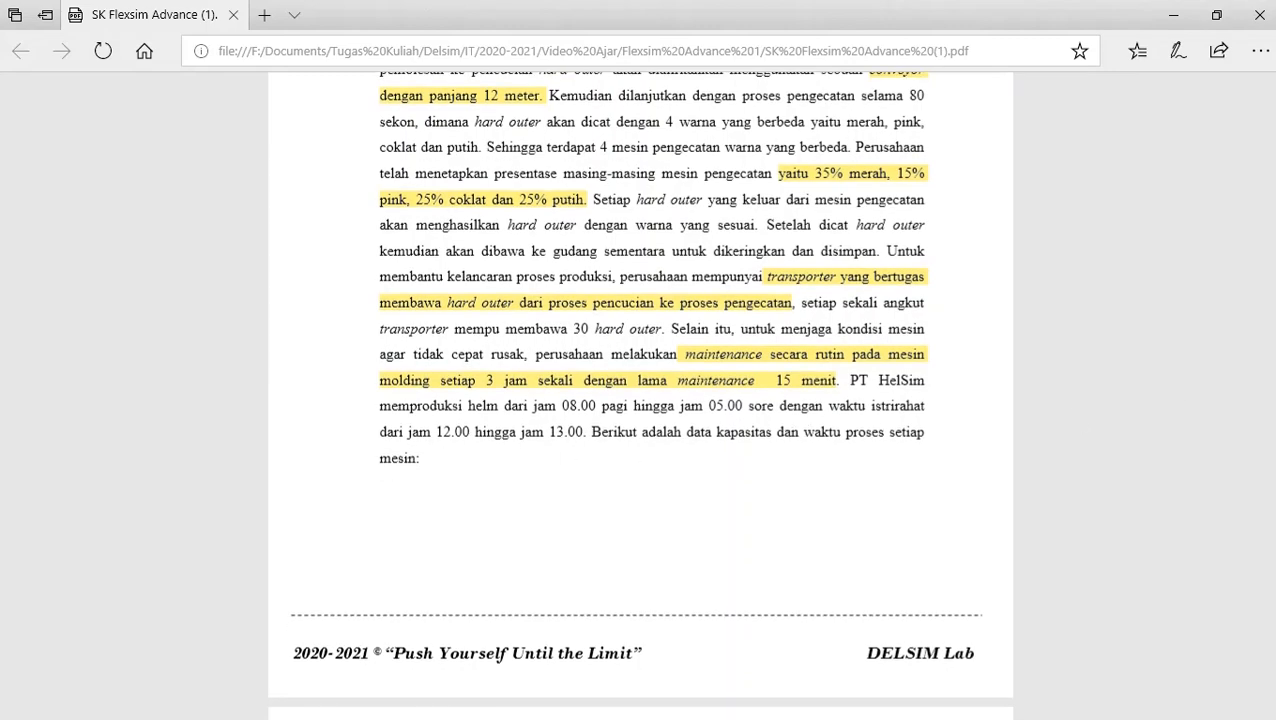
scroll(511, 459, "down", 5)
scroll(1140, 421, "down", 1)
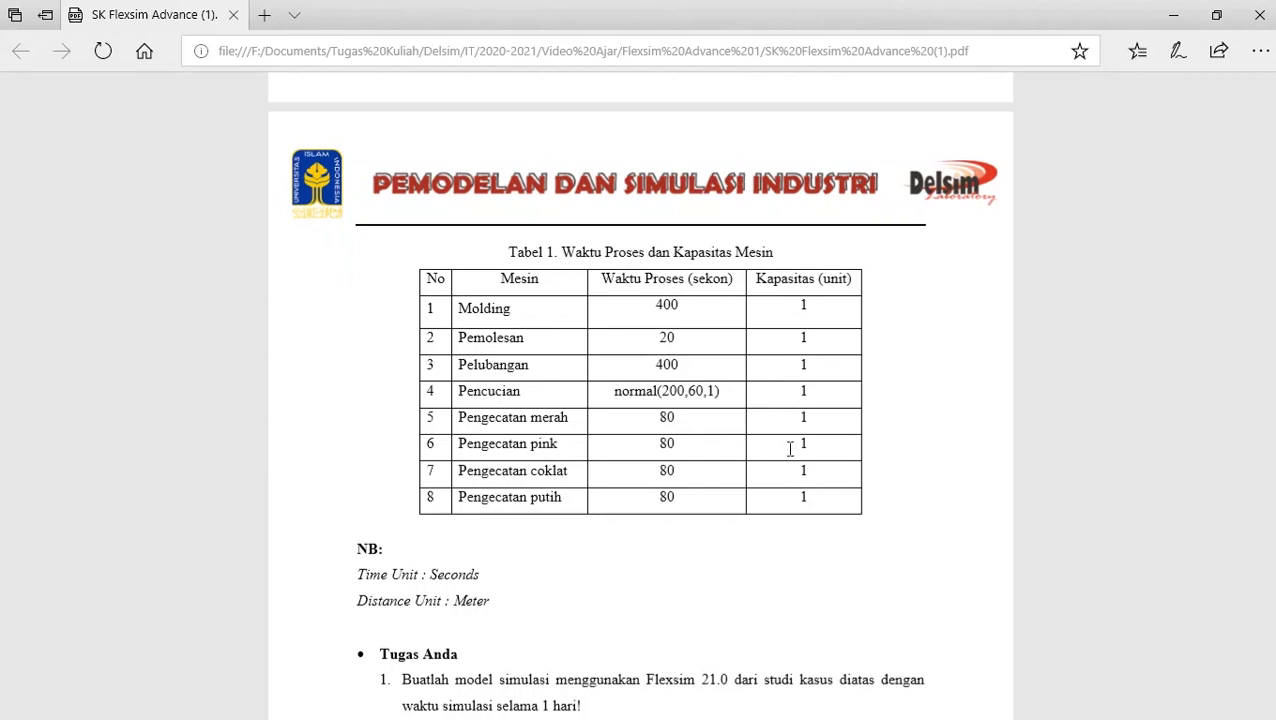
scroll(785, 460, "down", 3)
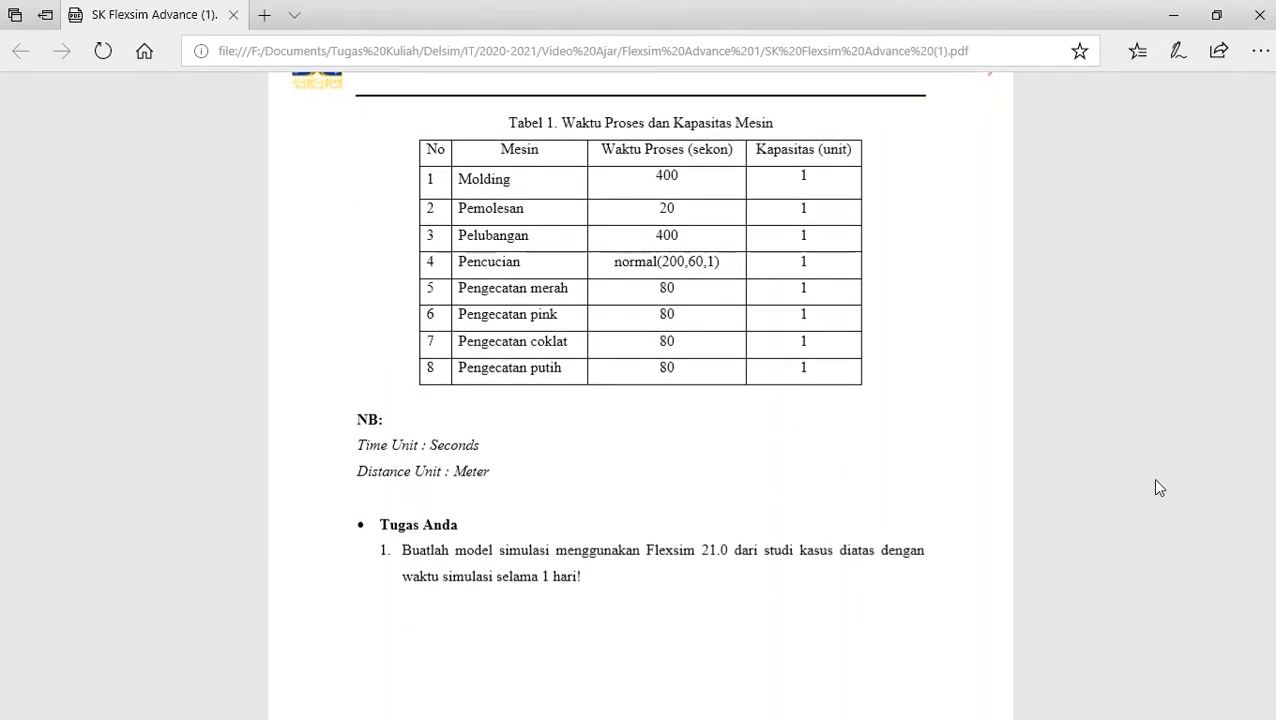
key("alt+Tab")
key("alt+Tab")
left_click(447, 364)
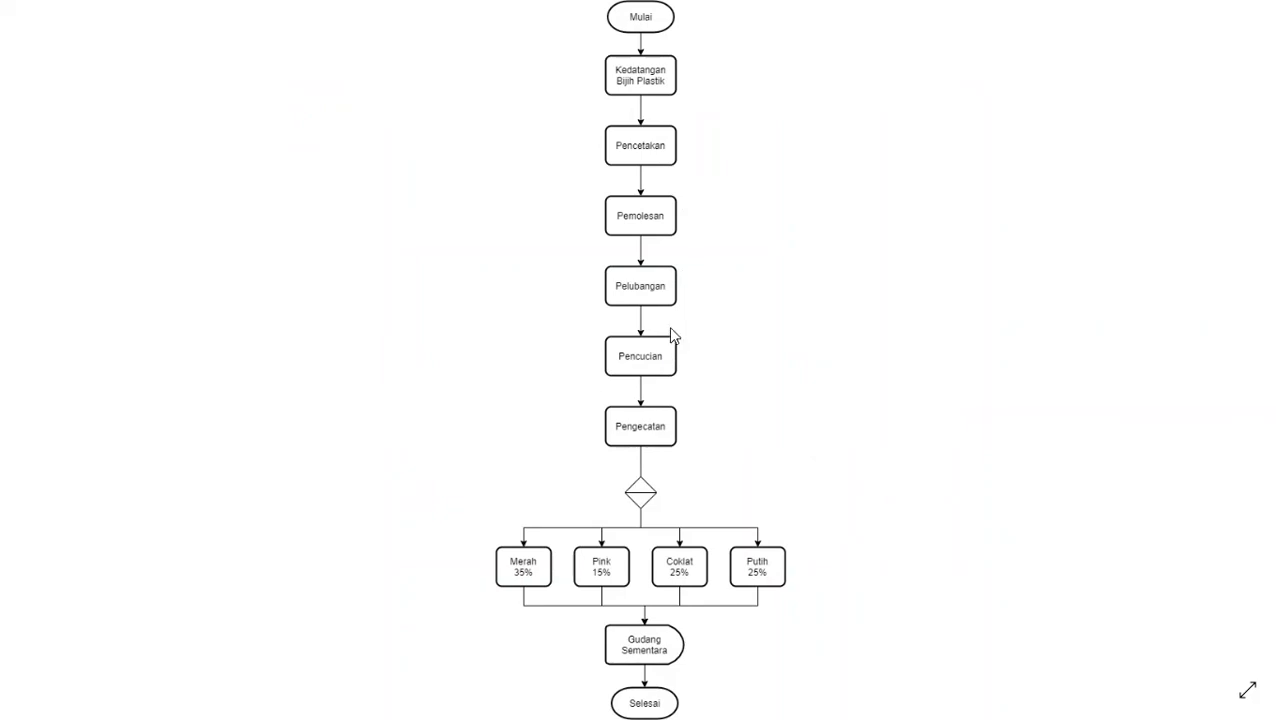
Switch to FlexSim and create a new model using seconds, meters and liters, starting at 8:00:00 AM on 4/5/2021
key("alt+Tab")
key("alt+Tab")
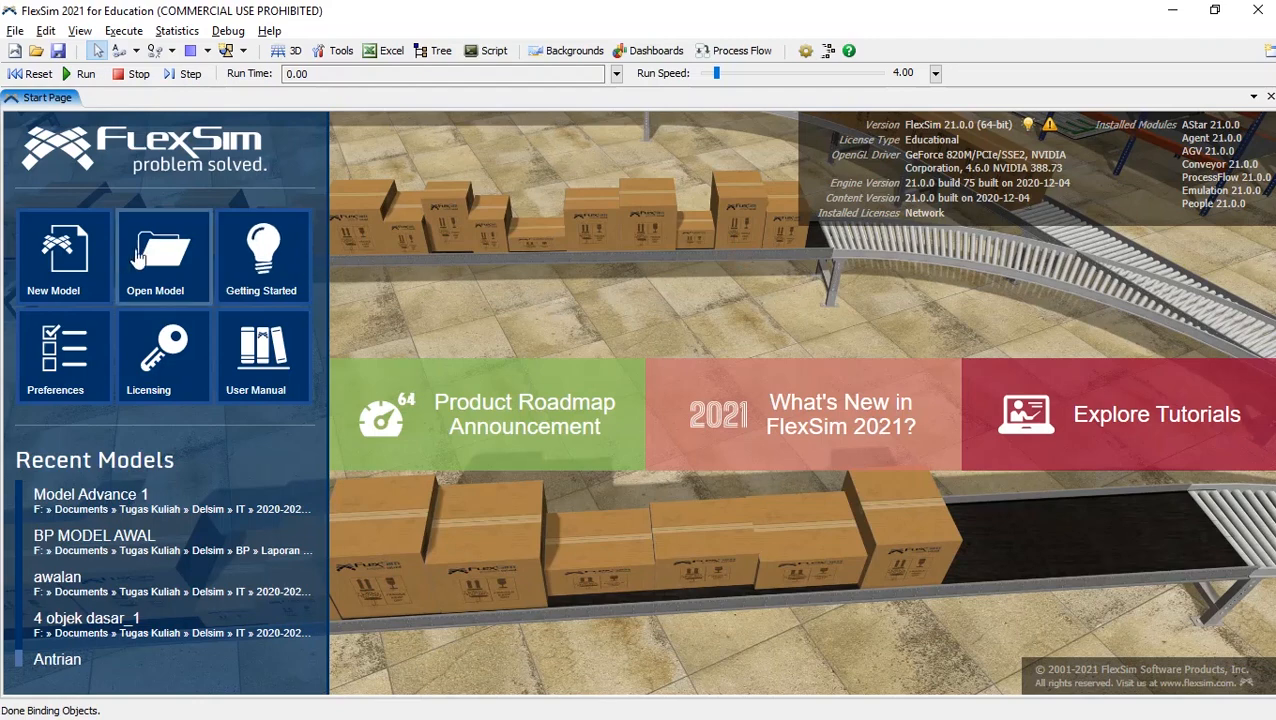
left_click(80, 255)
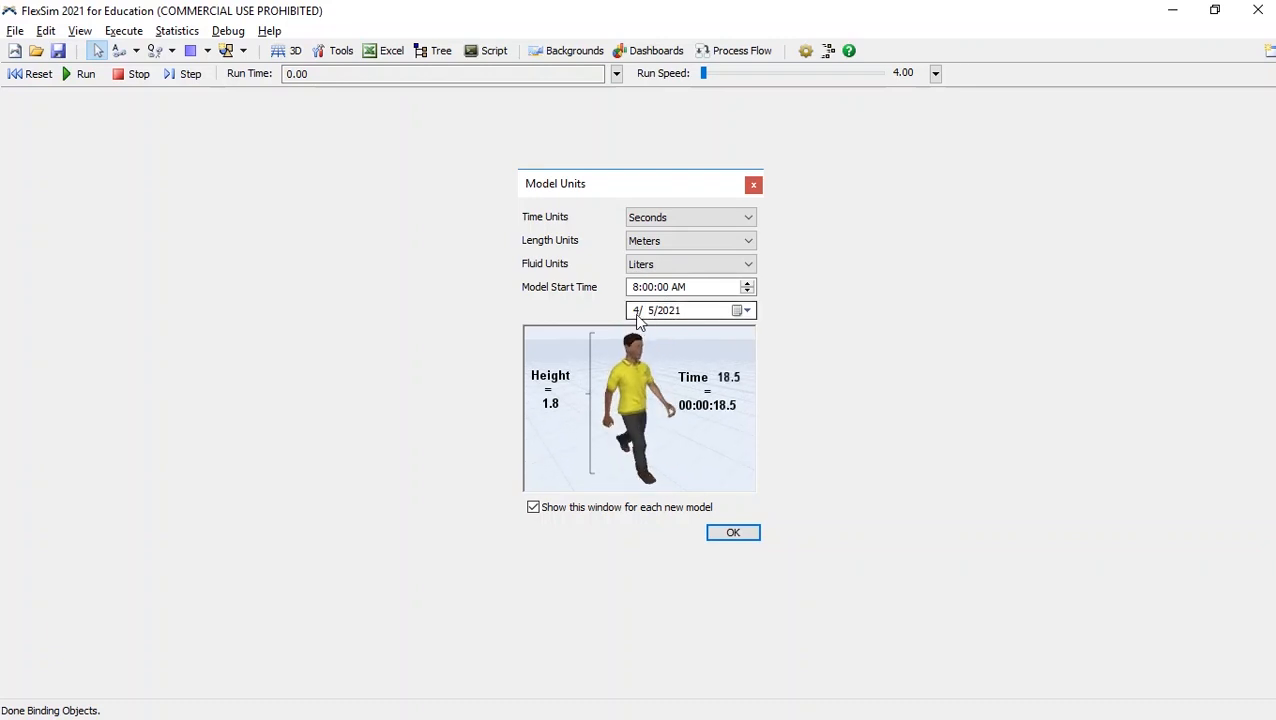
left_click(752, 533)
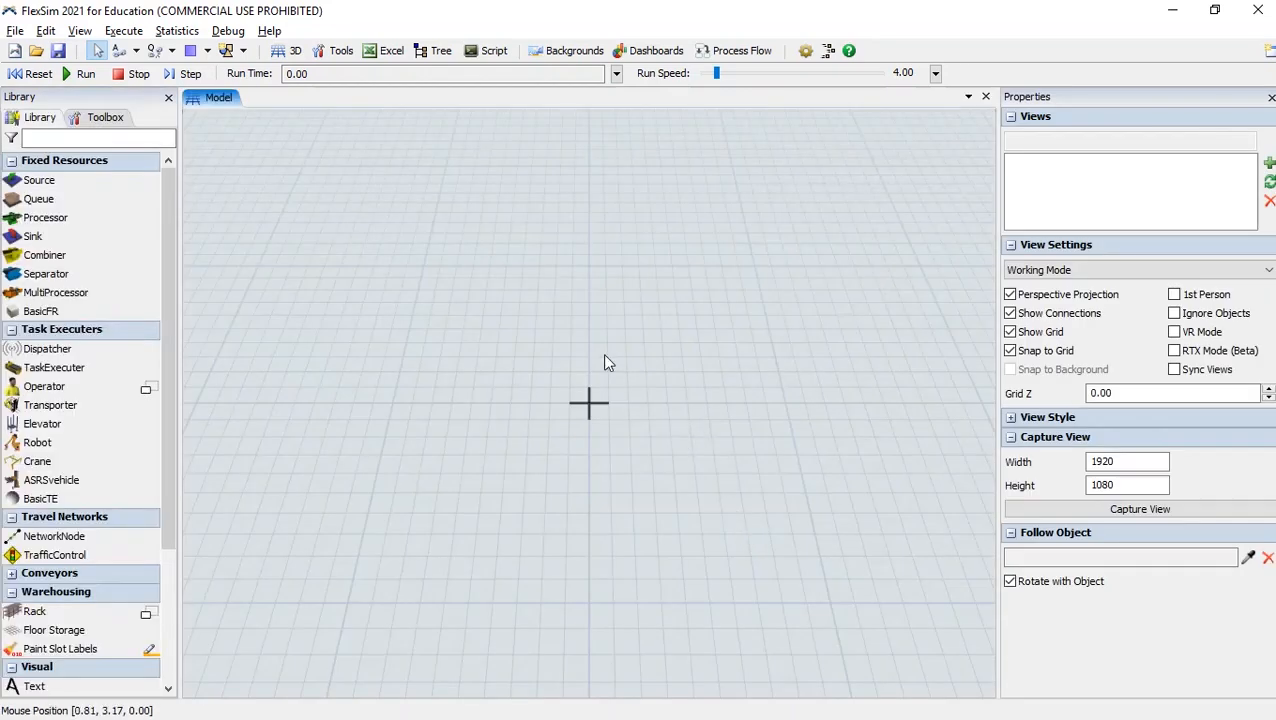
Switch back to the production flowchart to review the order of the processes from raw material arrival onward
key("alt+Tab")
key("alt+Tab")
key("alt+Tab")
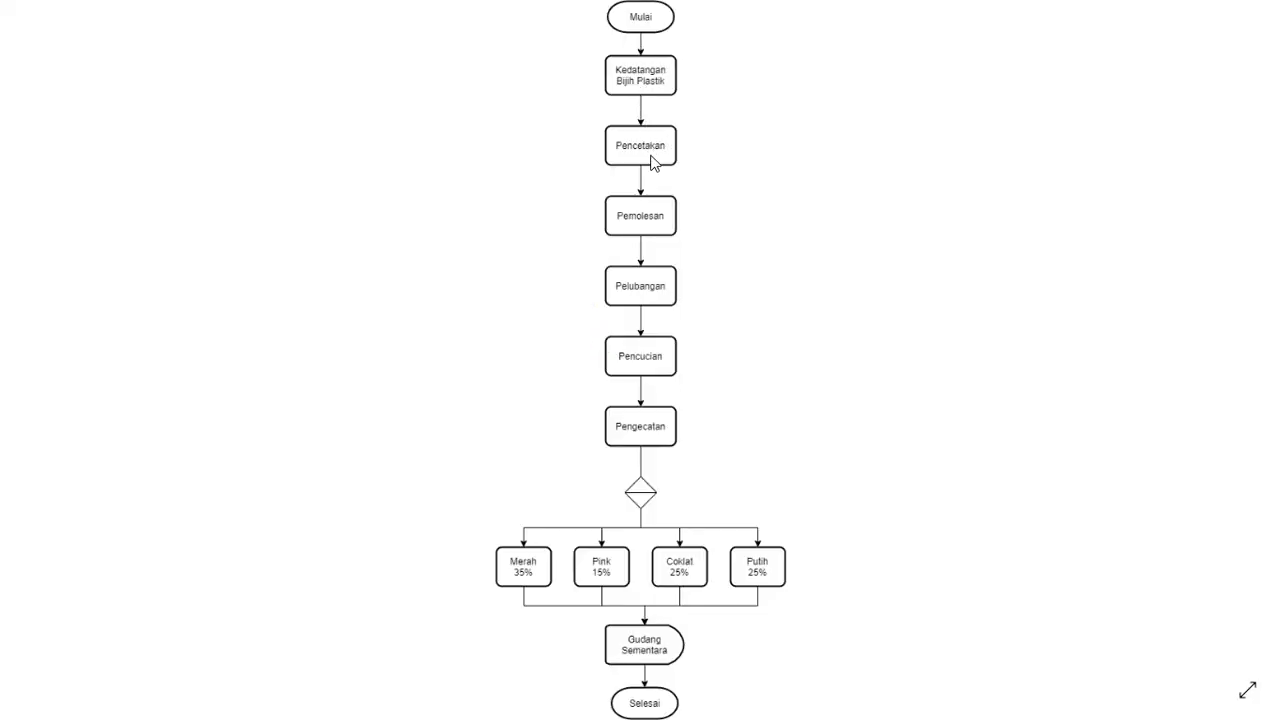
Switch to FlexSim, add a Source to the model and name it "Kedatangan Bijih Plastik"
key("alt+Tab")
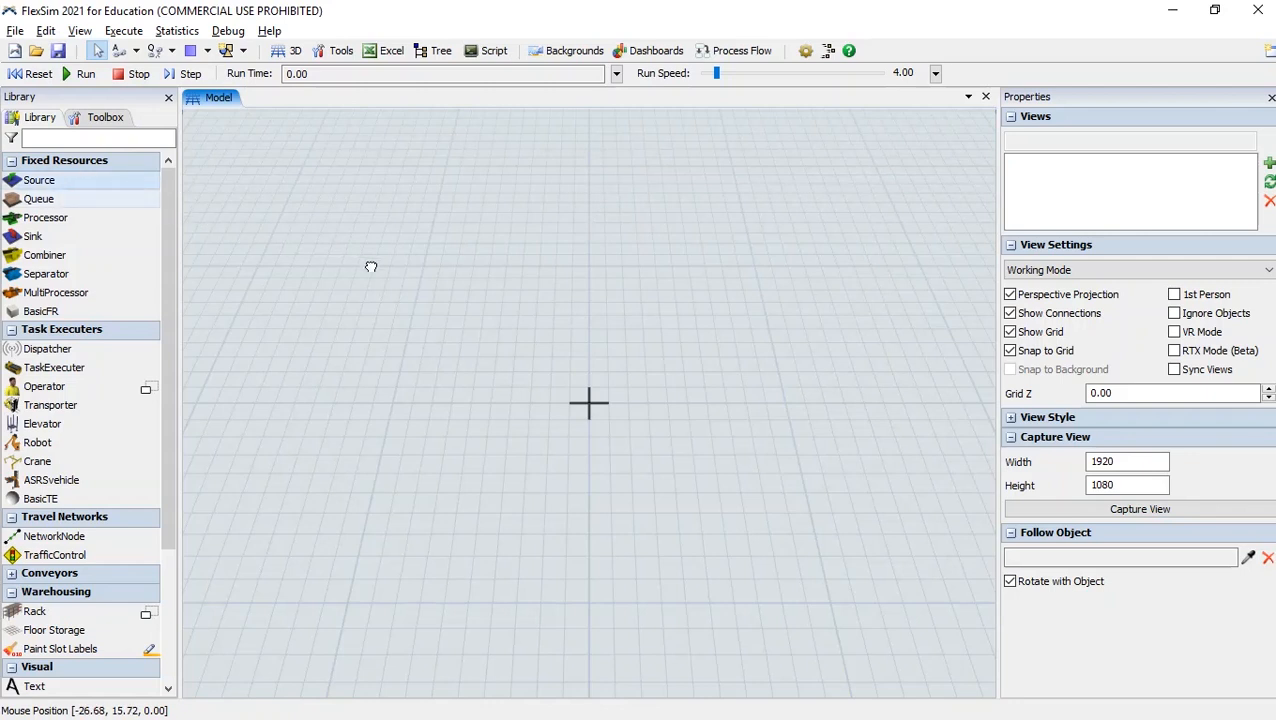
left_click_drag(370, 267, 343, 335)
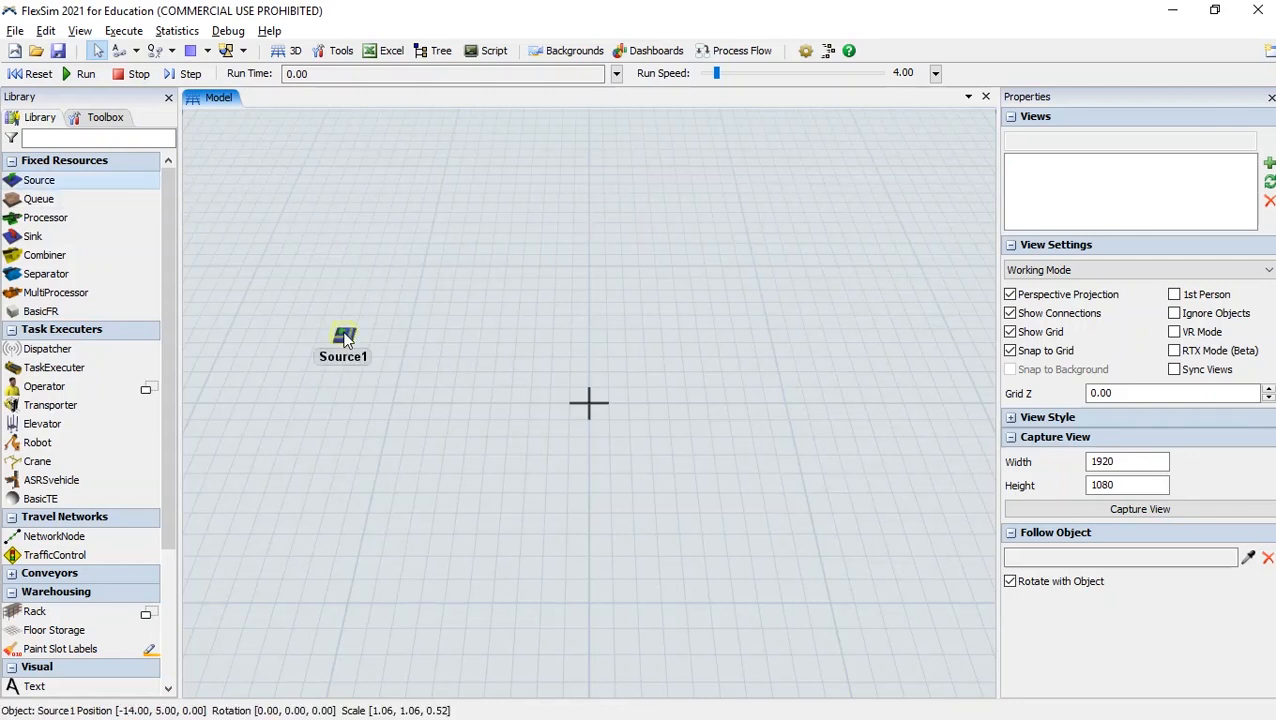
double_click(345, 338)
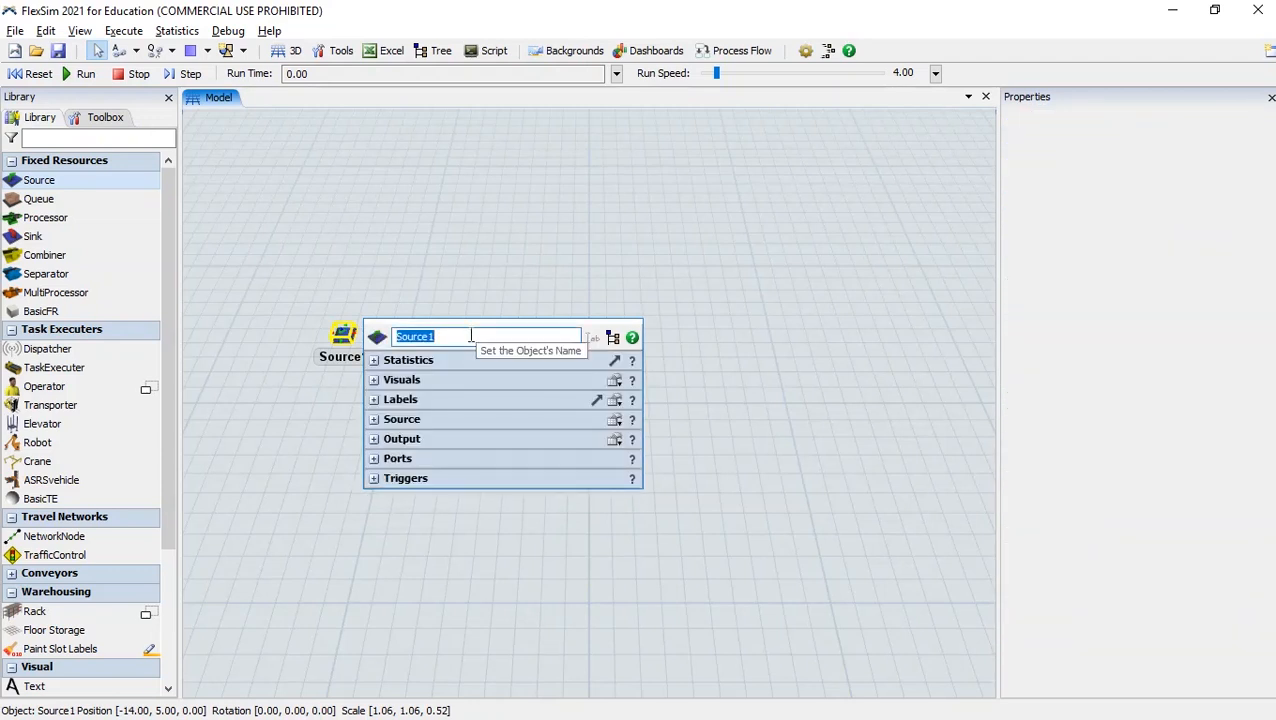
type("Kedatangan Bijih Plastik")
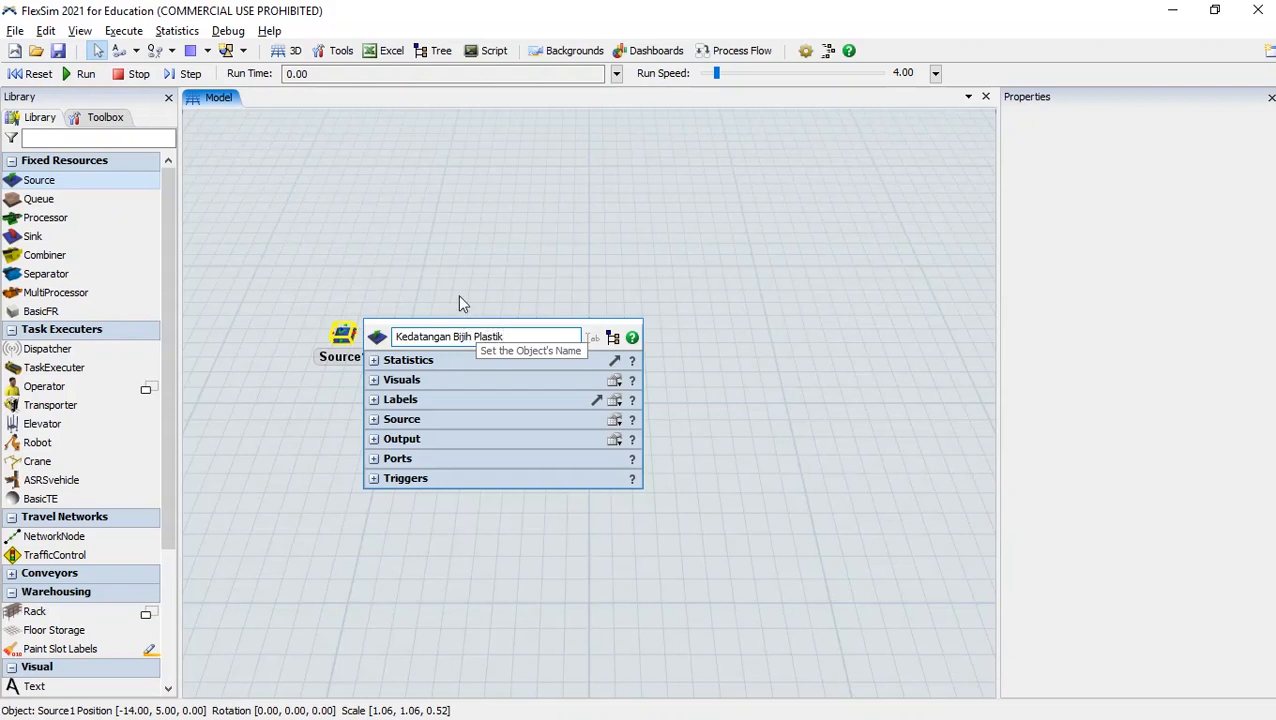
left_click(450, 251)
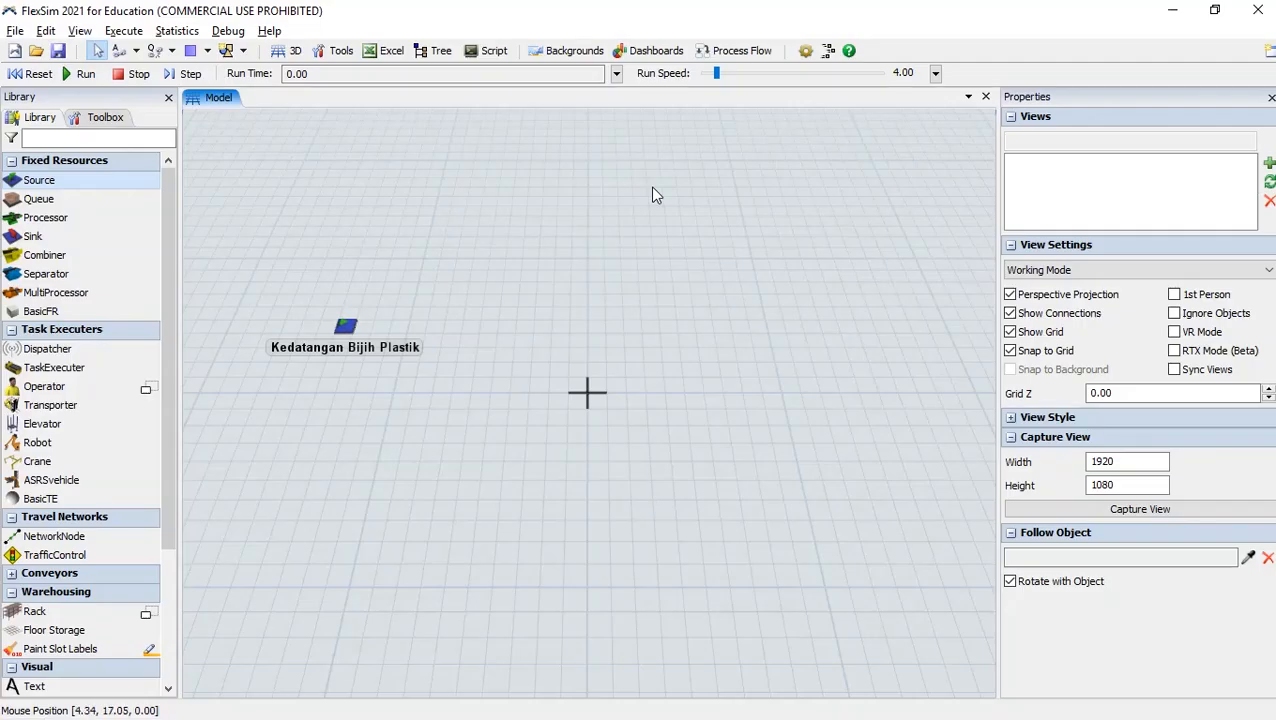
Add a Processor beside the Kedatangan Bijih Plastik source and name it "Pencetakan"
left_click_drag(54, 220, 212, 245)
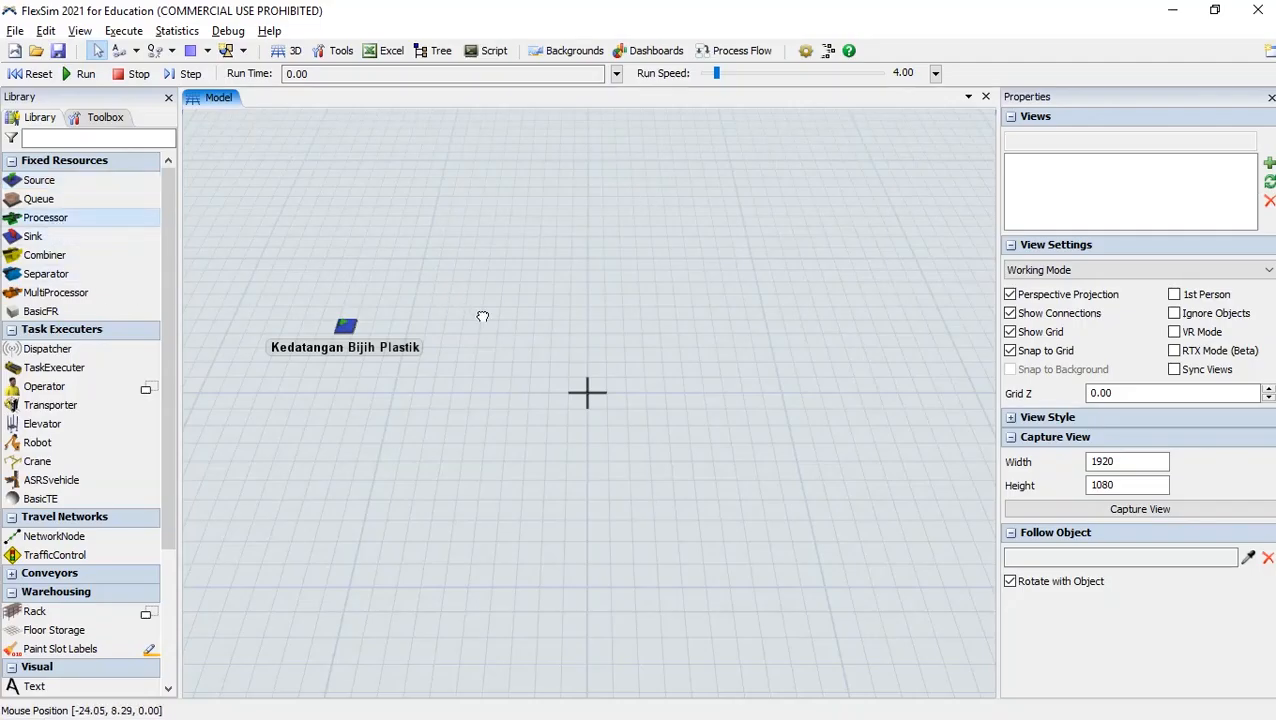
left_click_drag(482, 316, 492, 320)
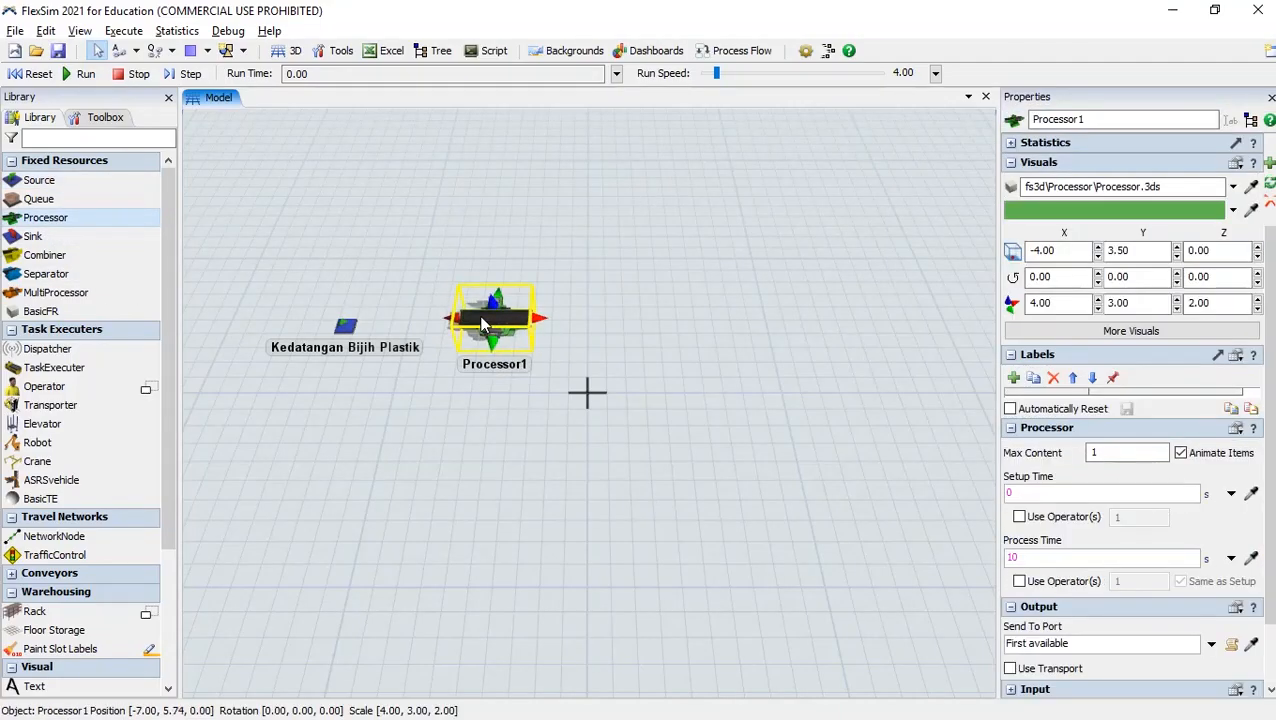
double_click(482, 323)
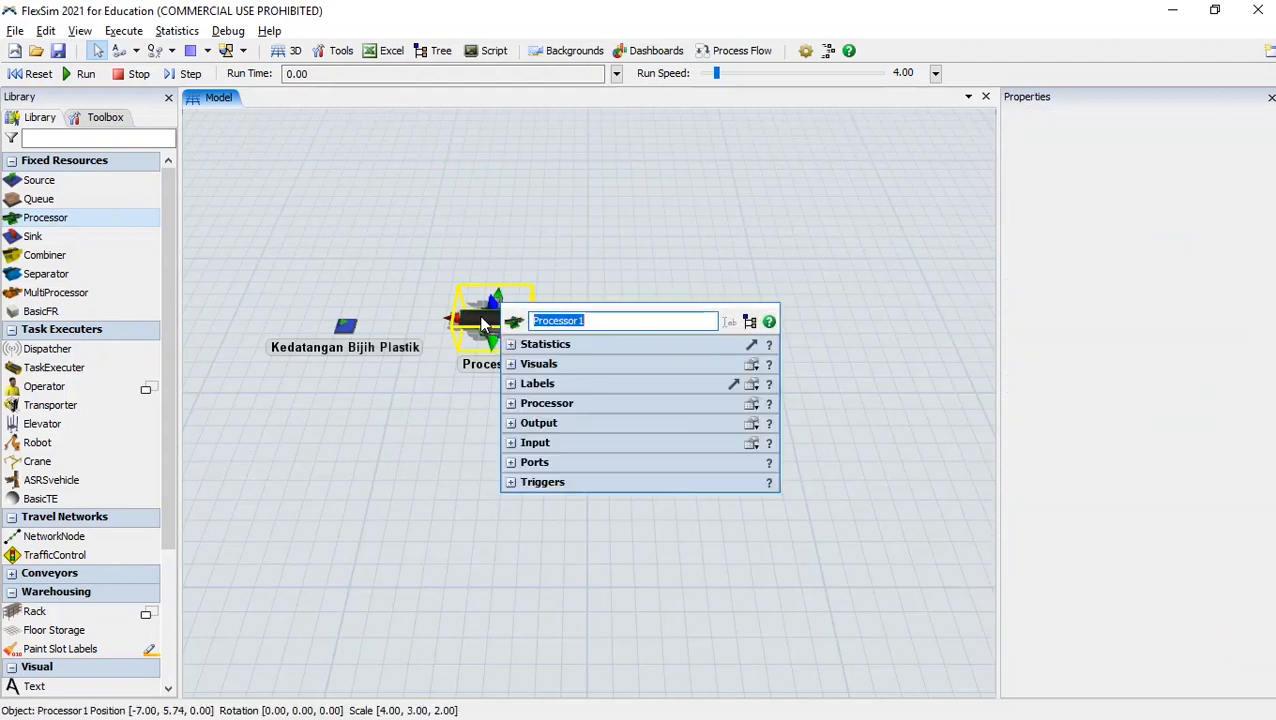
type("Pen")
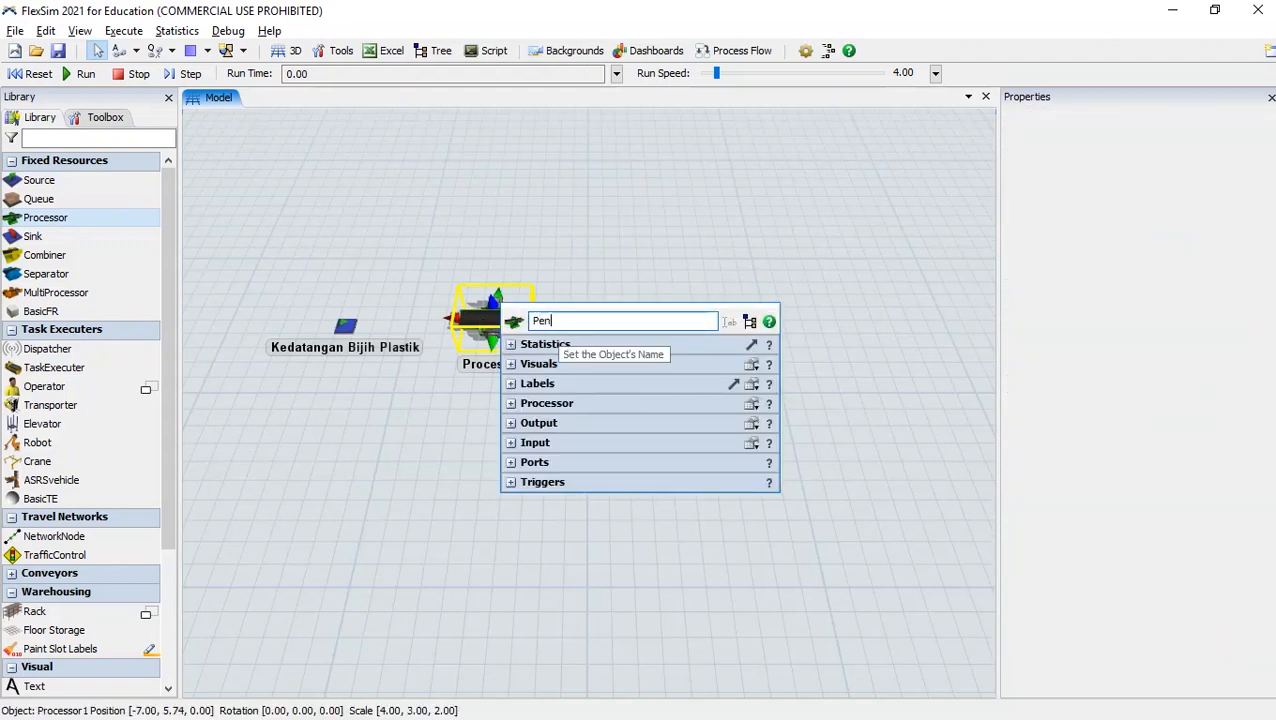
type("cetakan")
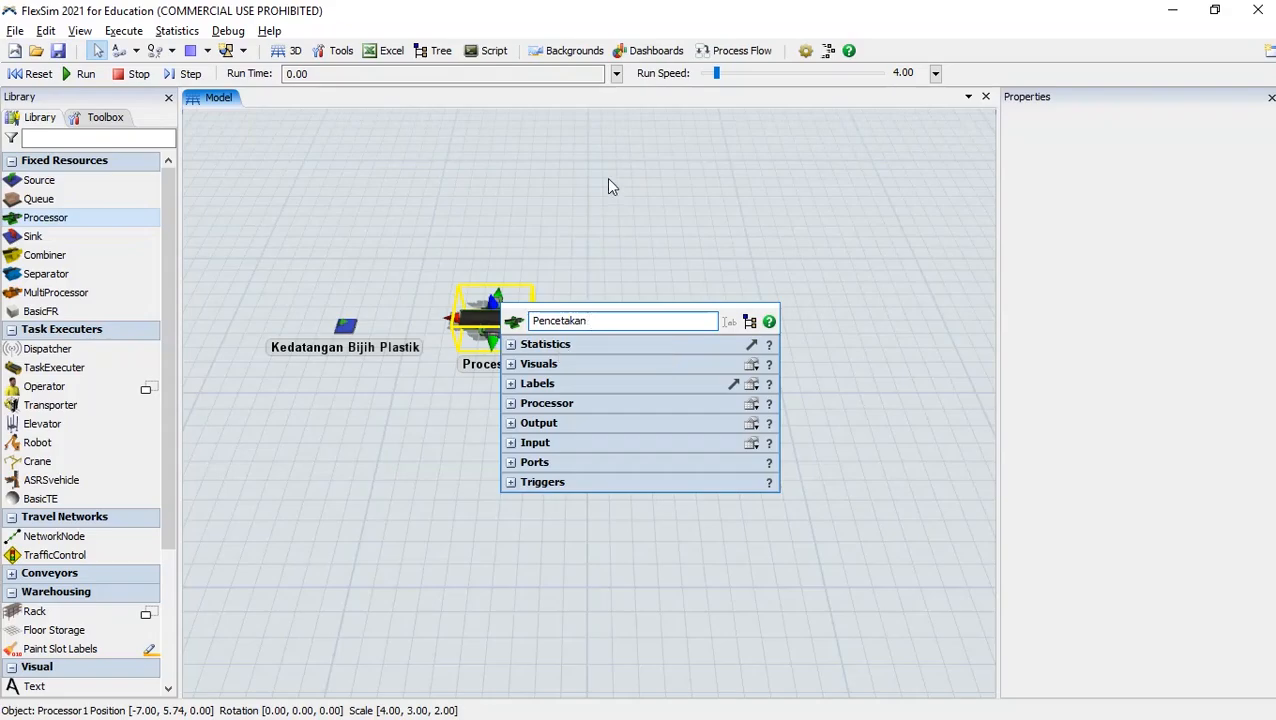
left_click(607, 178)
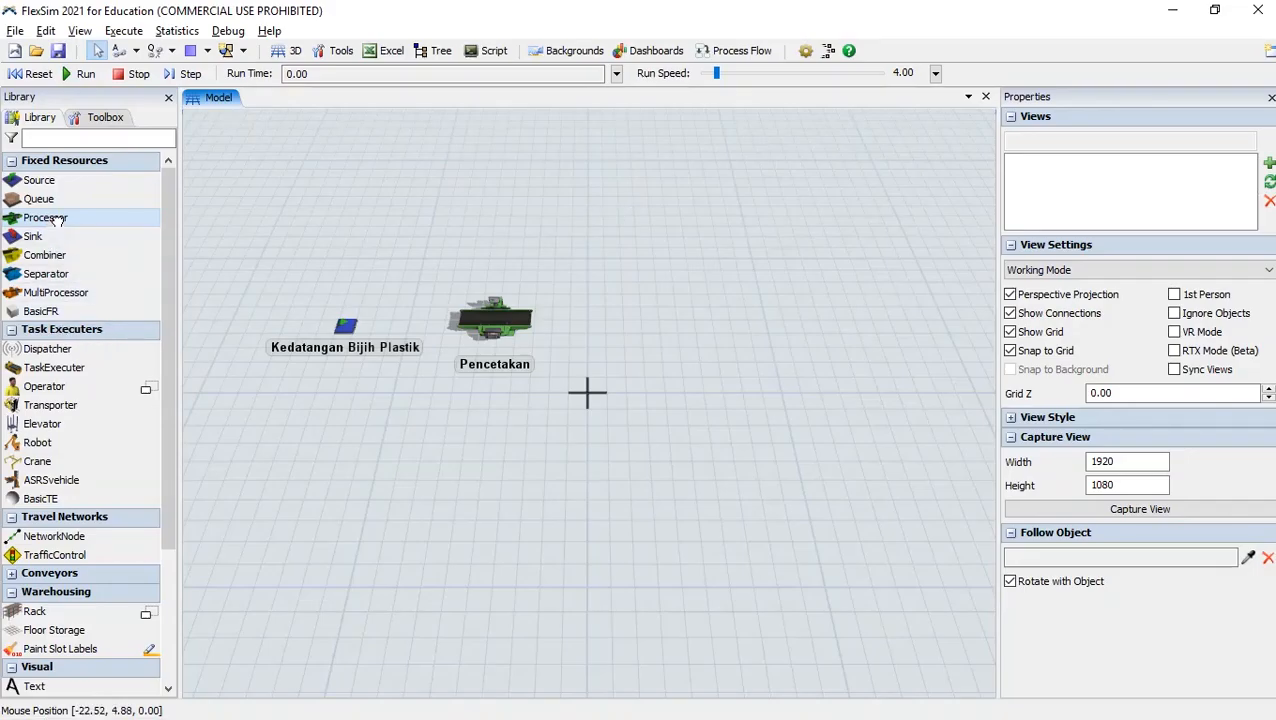
Add a second Processor after Pencetakan and name it "Pemolesan"
left_click_drag(569, 324, 598, 311)
left_click(621, 322)
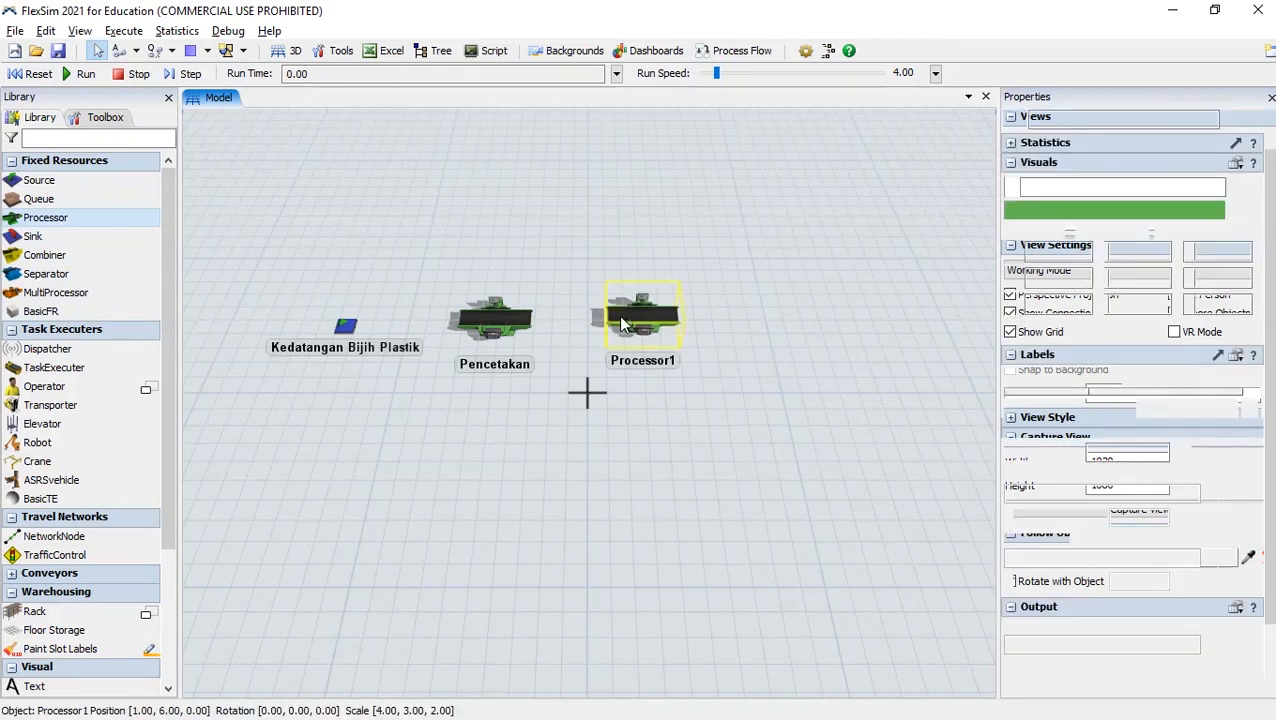
double_click(621, 322)
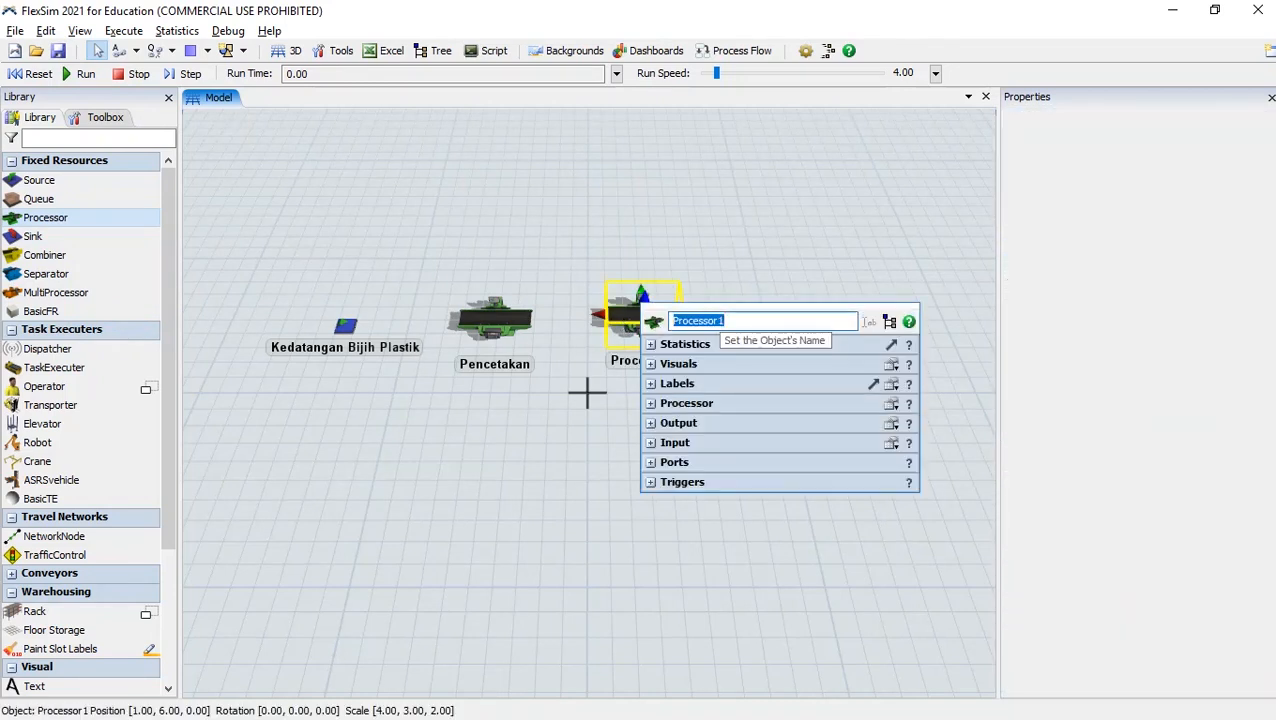
type("Pemolesan")
left_click(720, 248)
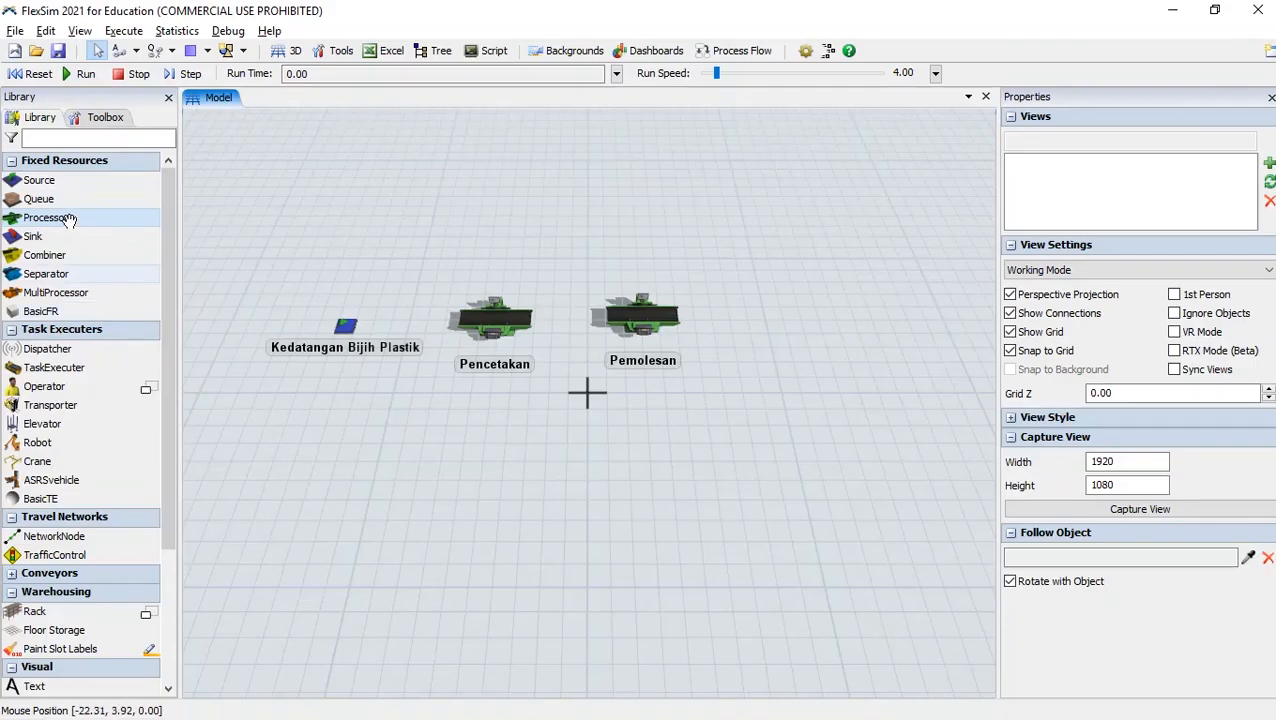
Add a third Processor after Pemolesan, line it up with the others and name it "Pelubangan"
left_click_drag(45, 217, 374, 308)
left_click_drag(765, 316, 763, 314)
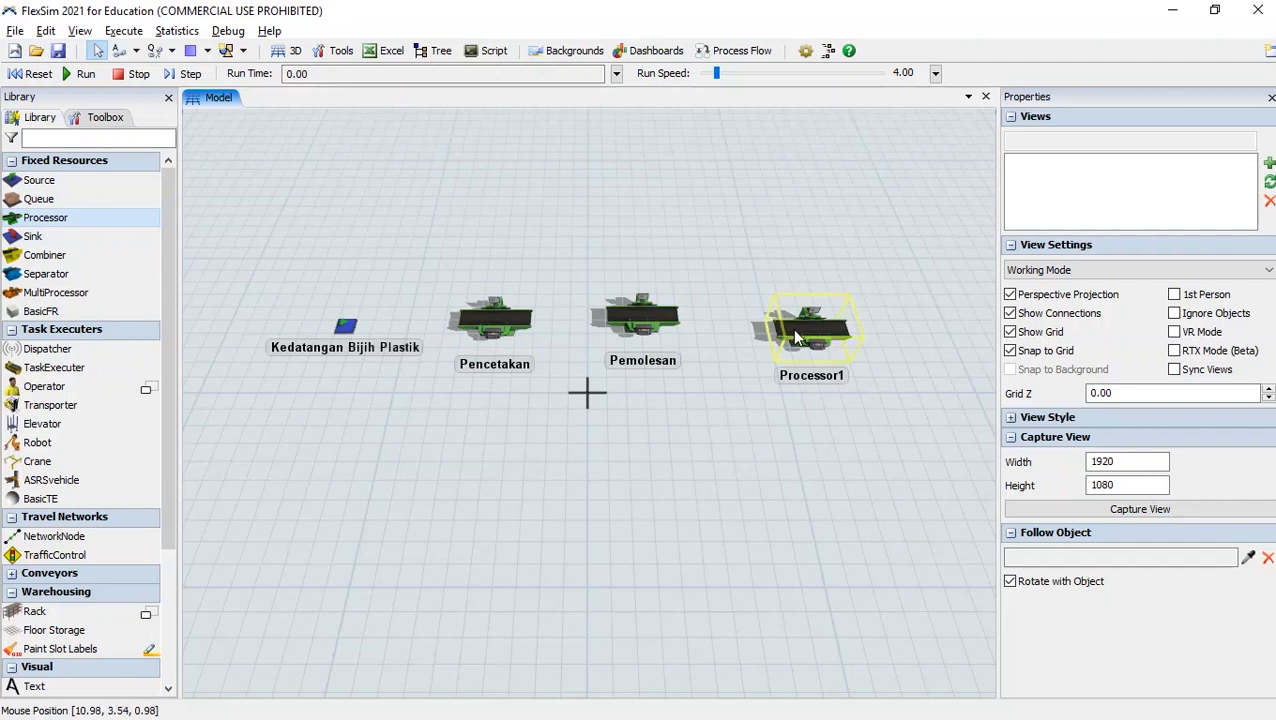
left_click(778, 320)
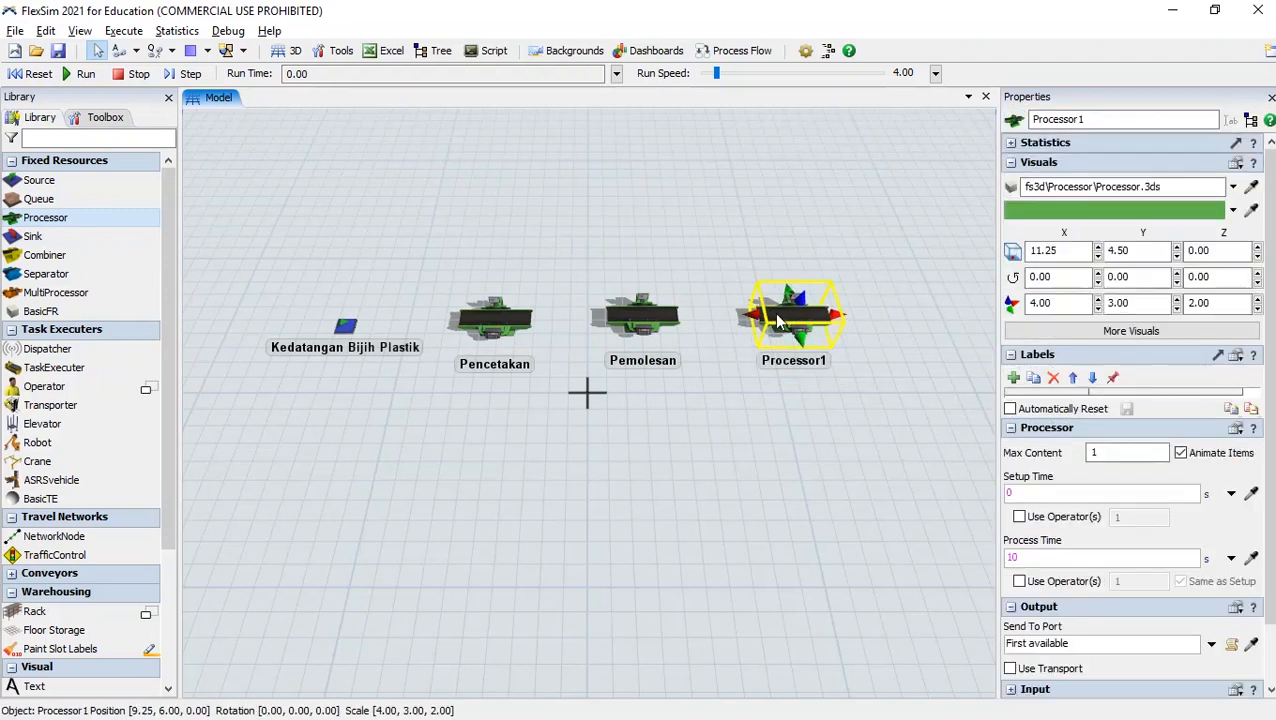
double_click(780, 318)
type("Pel")
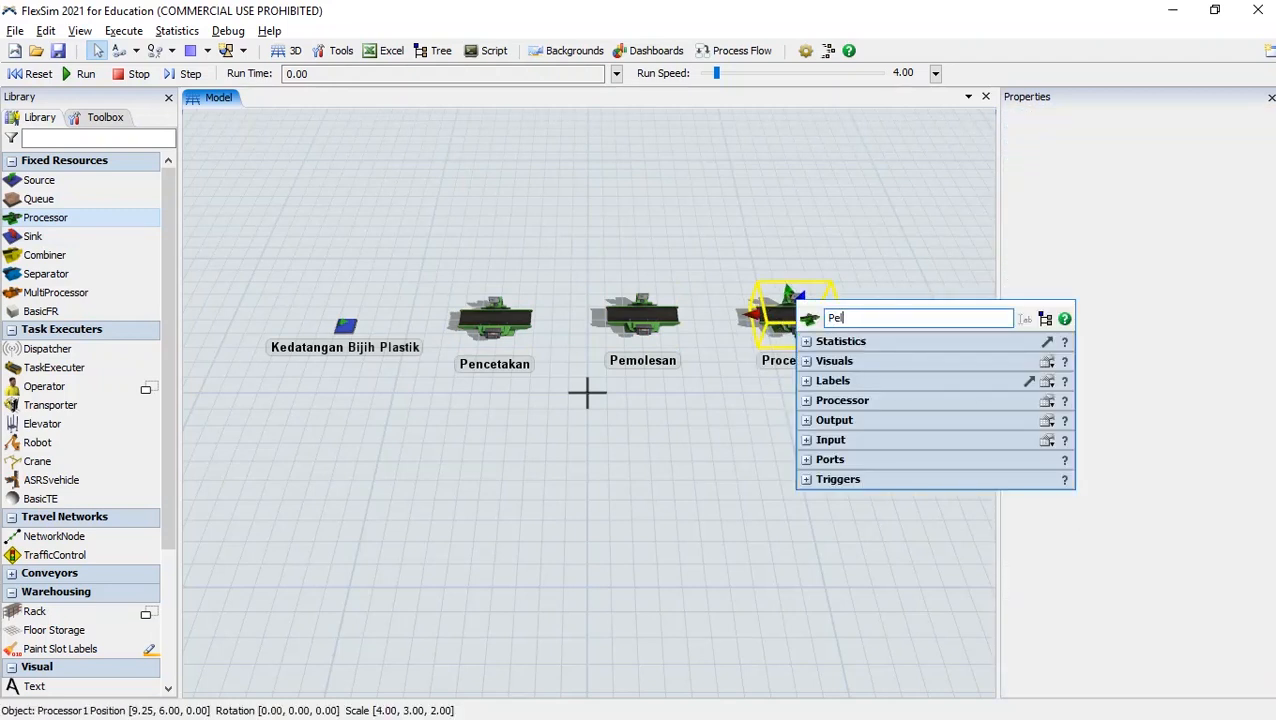
type("ubangan")
left_click(786, 245)
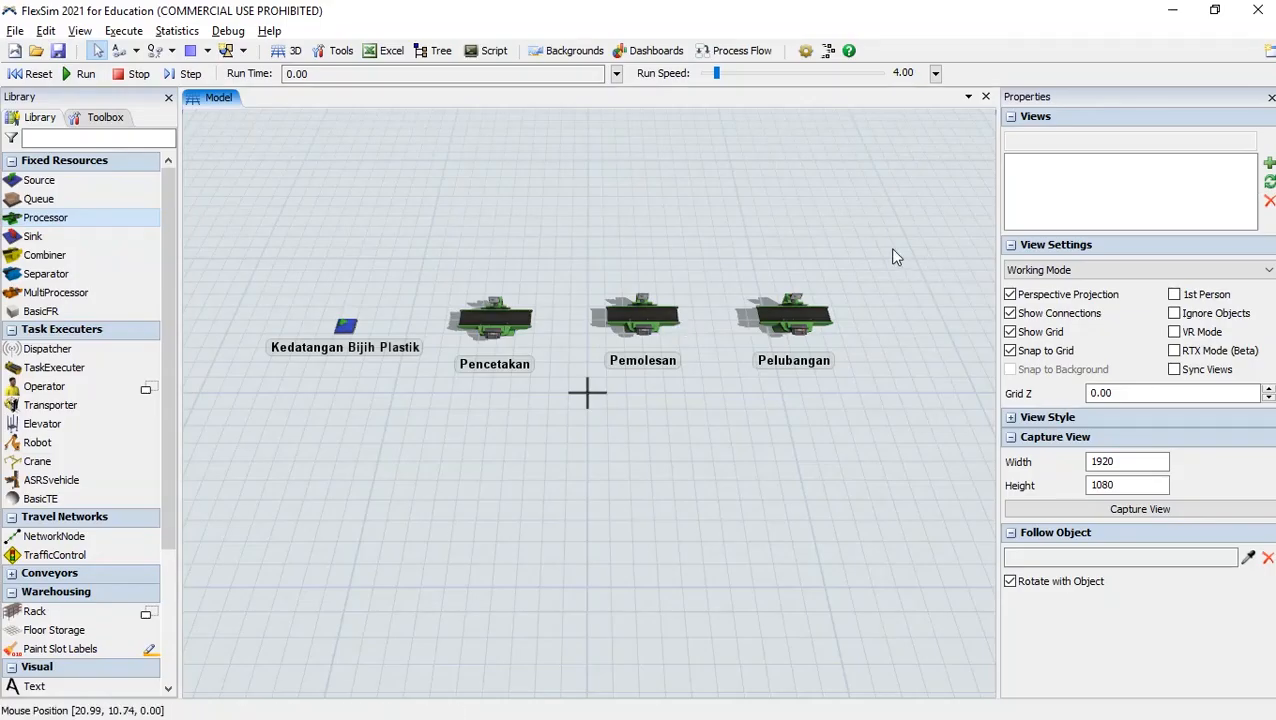
Add a fourth Processor after Pelubangan, leaving a wider gap, and name it "Pencucian"
left_click_drag(889, 247, 750, 270)
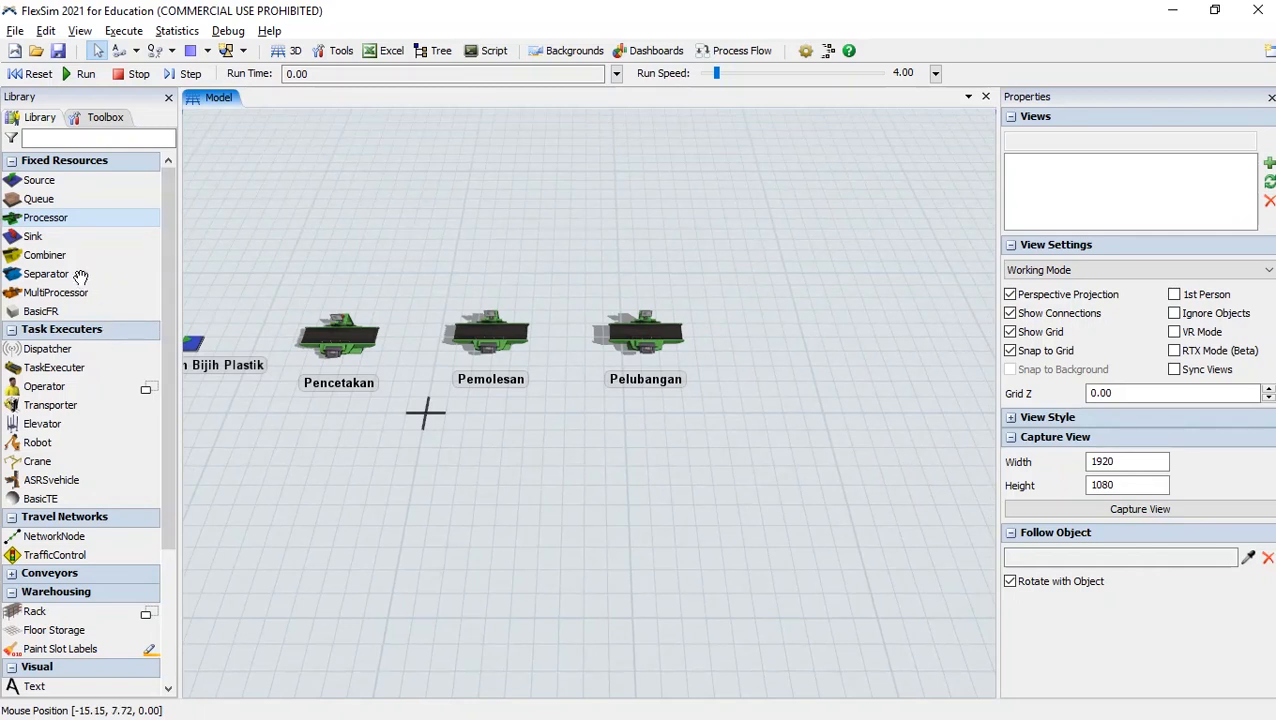
left_click_drag(70, 218, 830, 345)
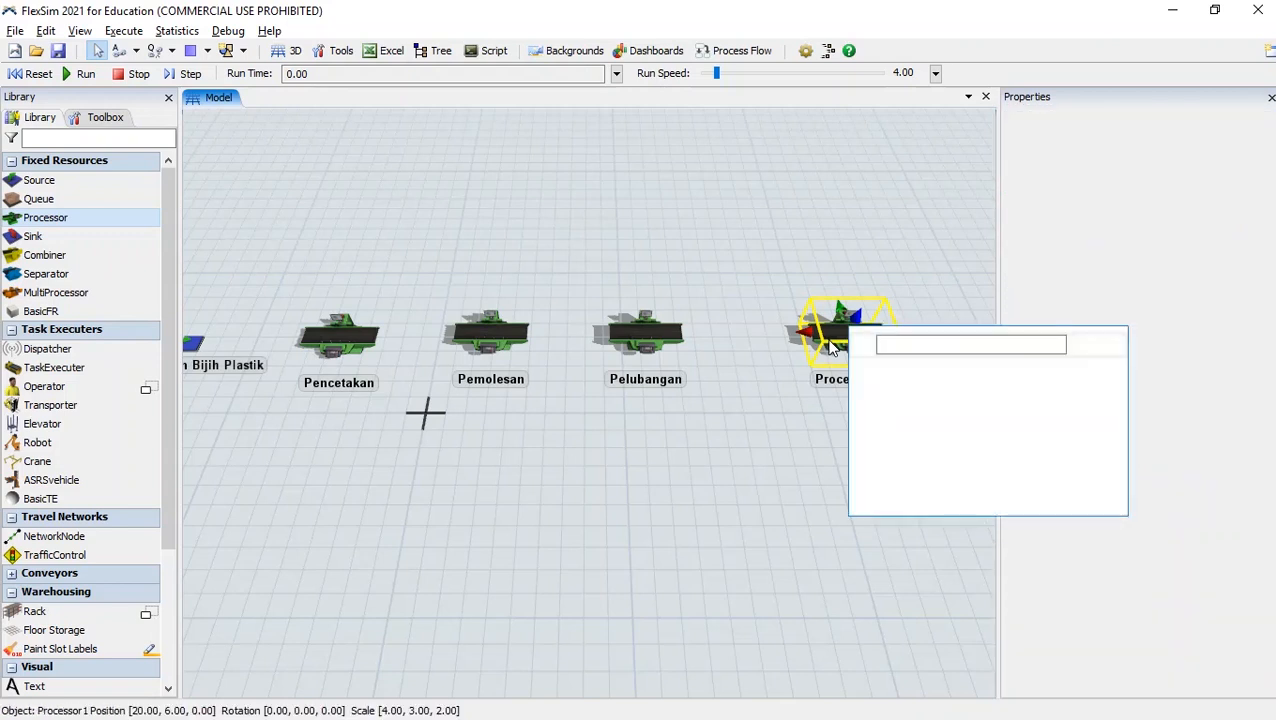
type("Pencucian")
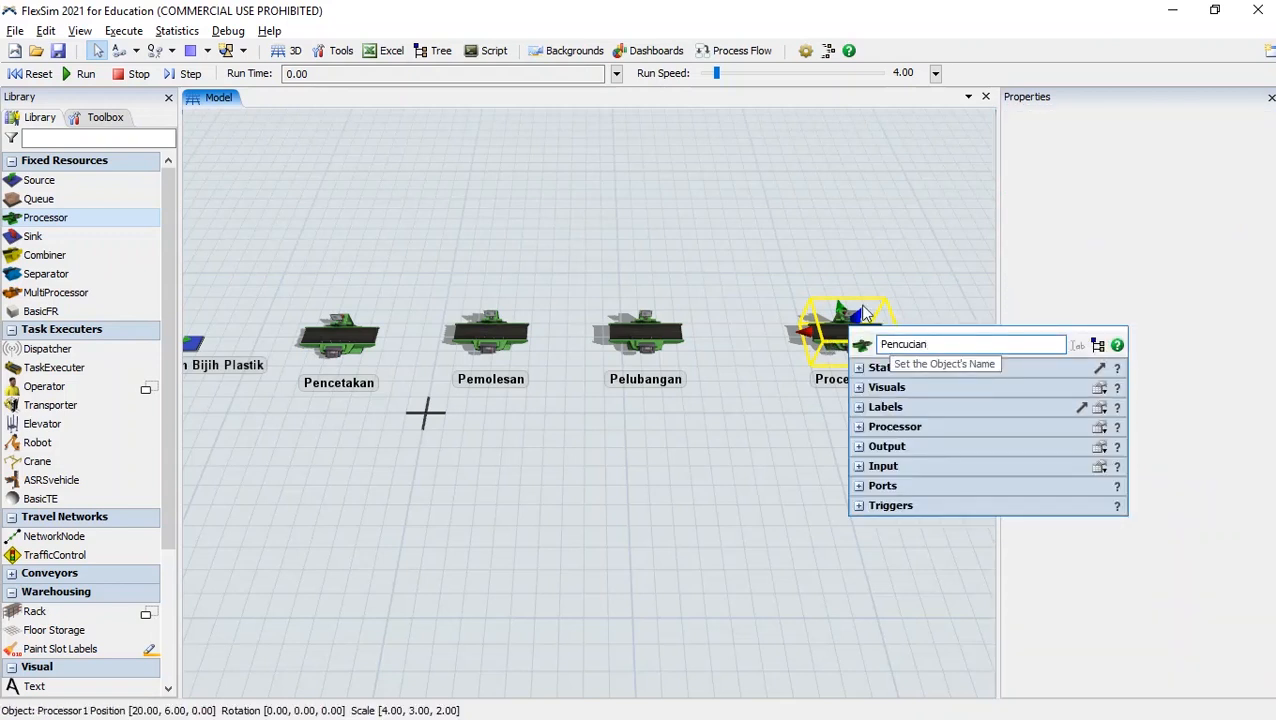
left_click(808, 192)
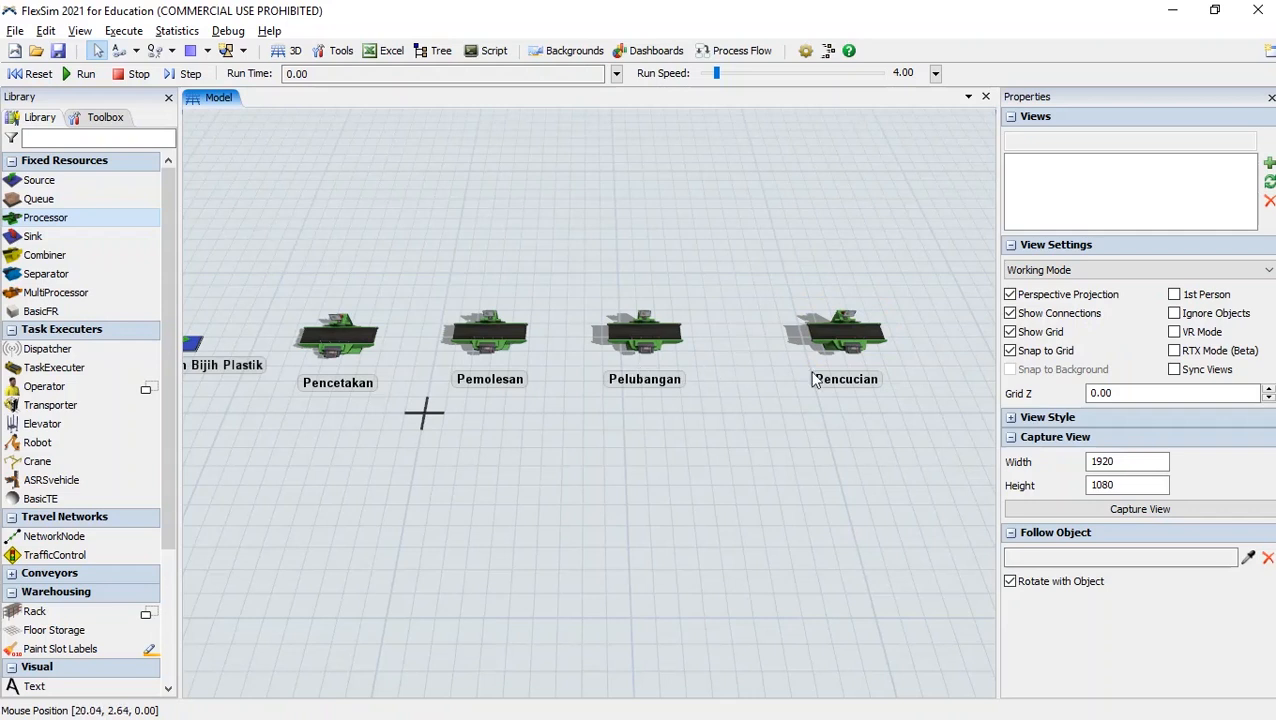
Switch to the case study PDF and review how the helmets are moved from pelubangan to pencucian
key("alt+Tab")
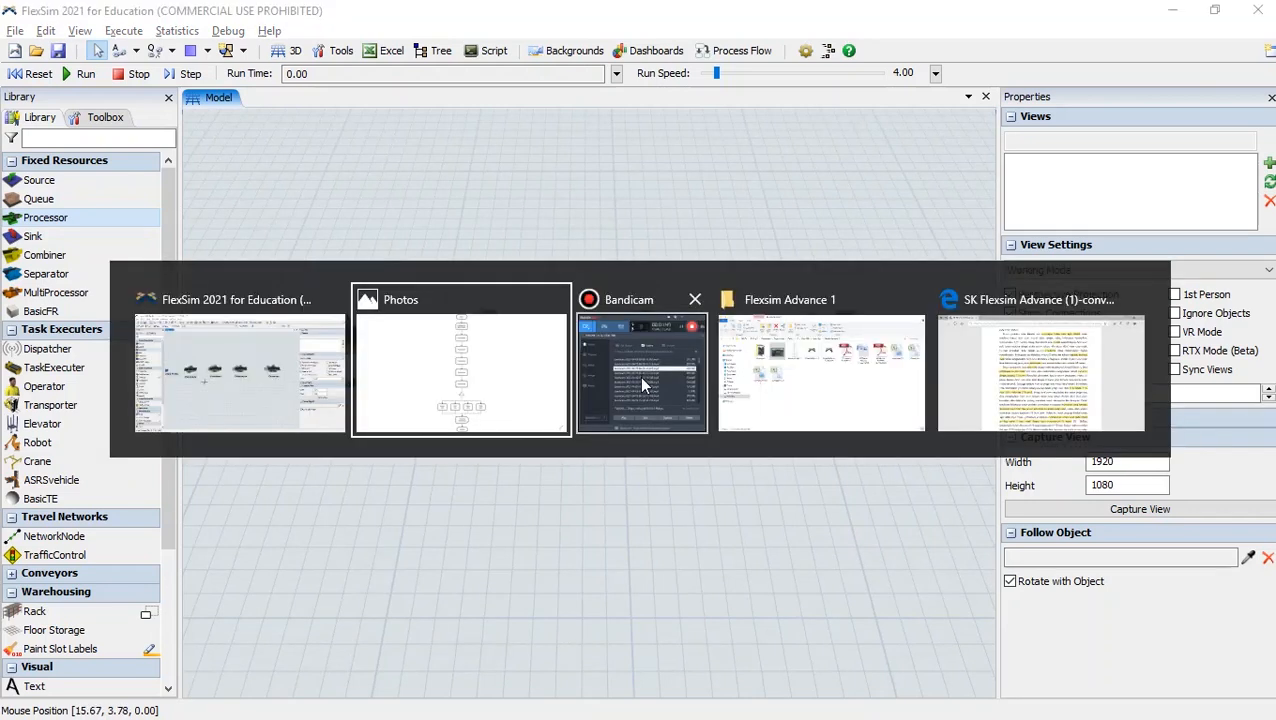
key("alt+Tab")
key("alt+Tab")
key("alt+Tab")
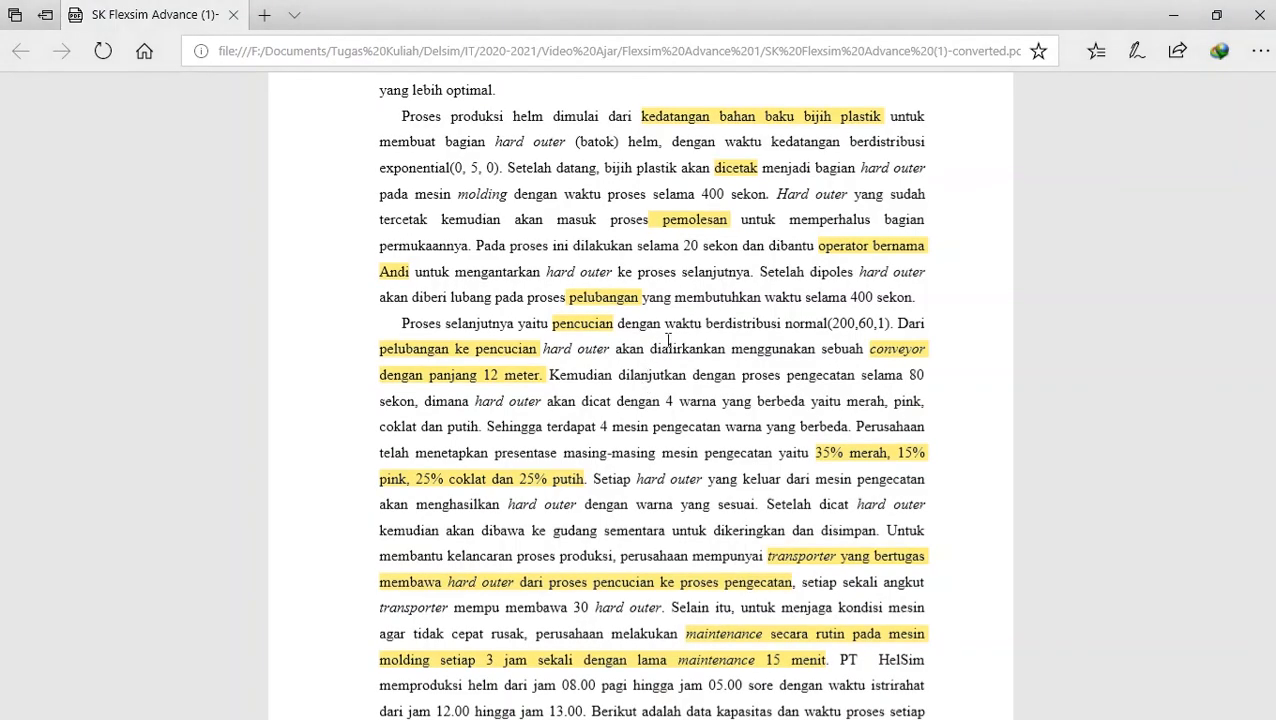
scroll(668, 340, "down", 1)
scroll(838, 248, "up", 2)
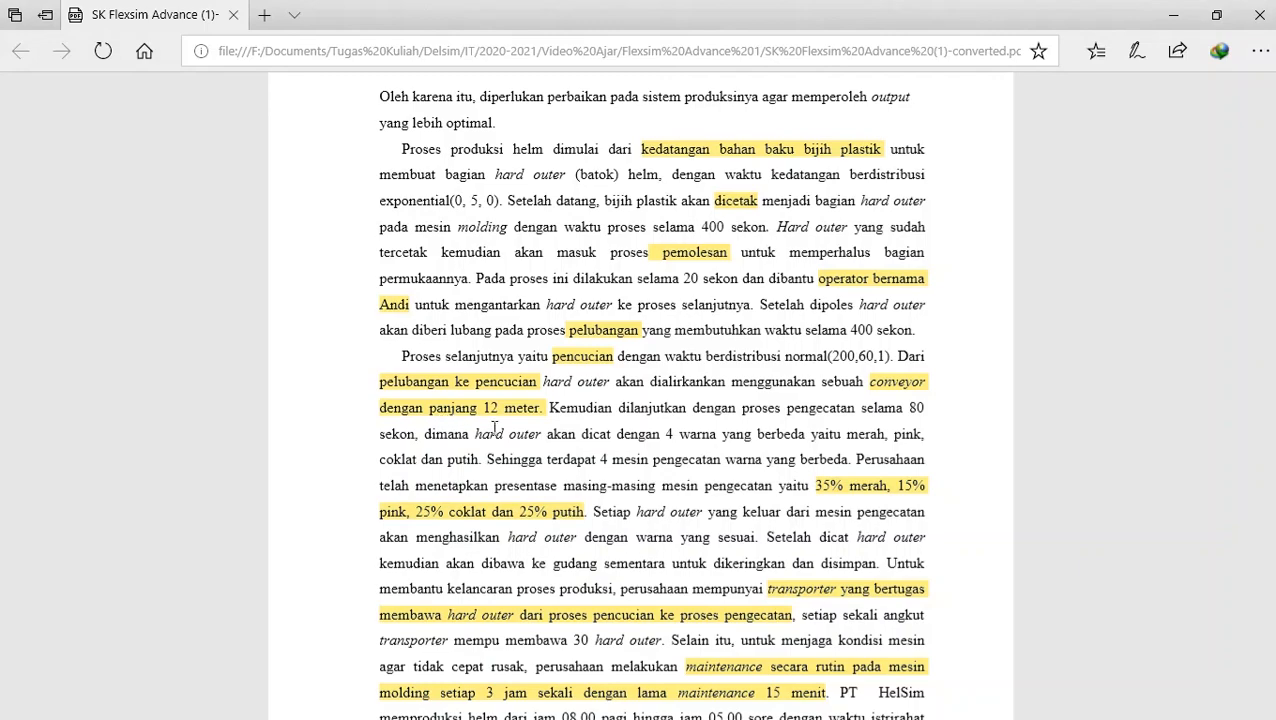
Switch back to FlexSim, add a straight Conveyor and place it between Pelubangan and Pencucian, shifting Pencucian away to make room
key("alt+Tab")
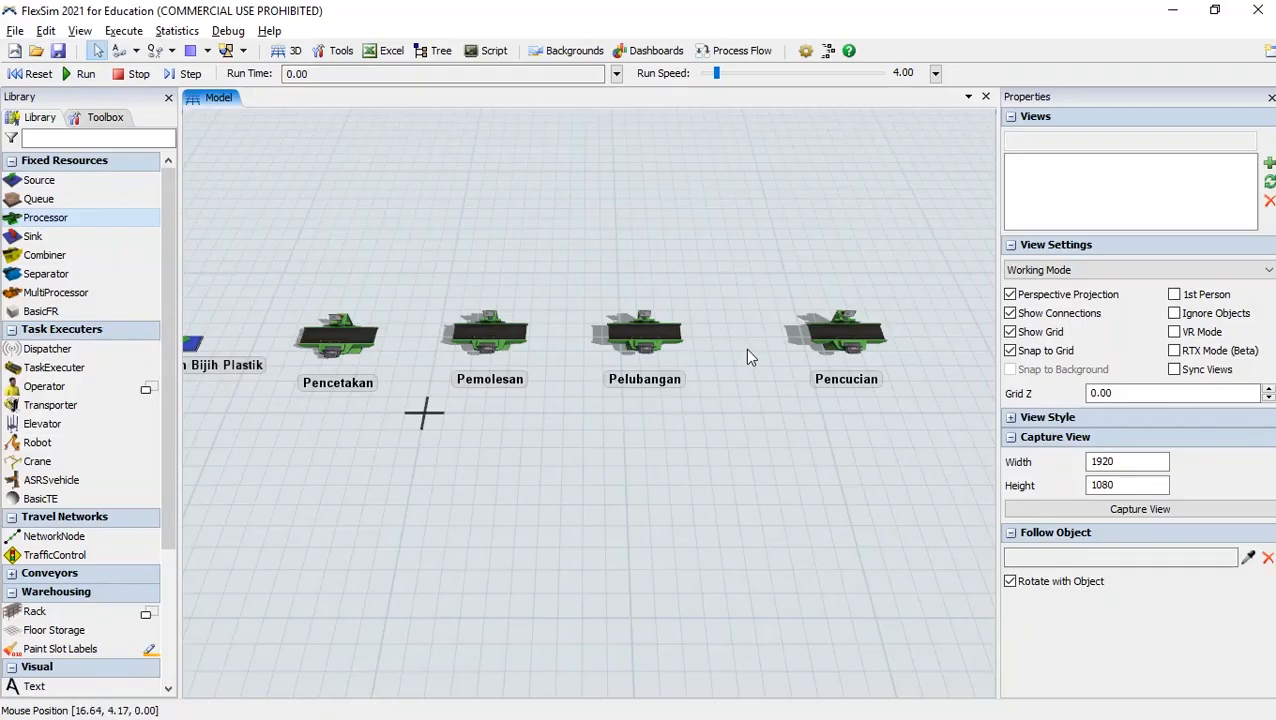
left_click_drag(716, 353, 709, 361)
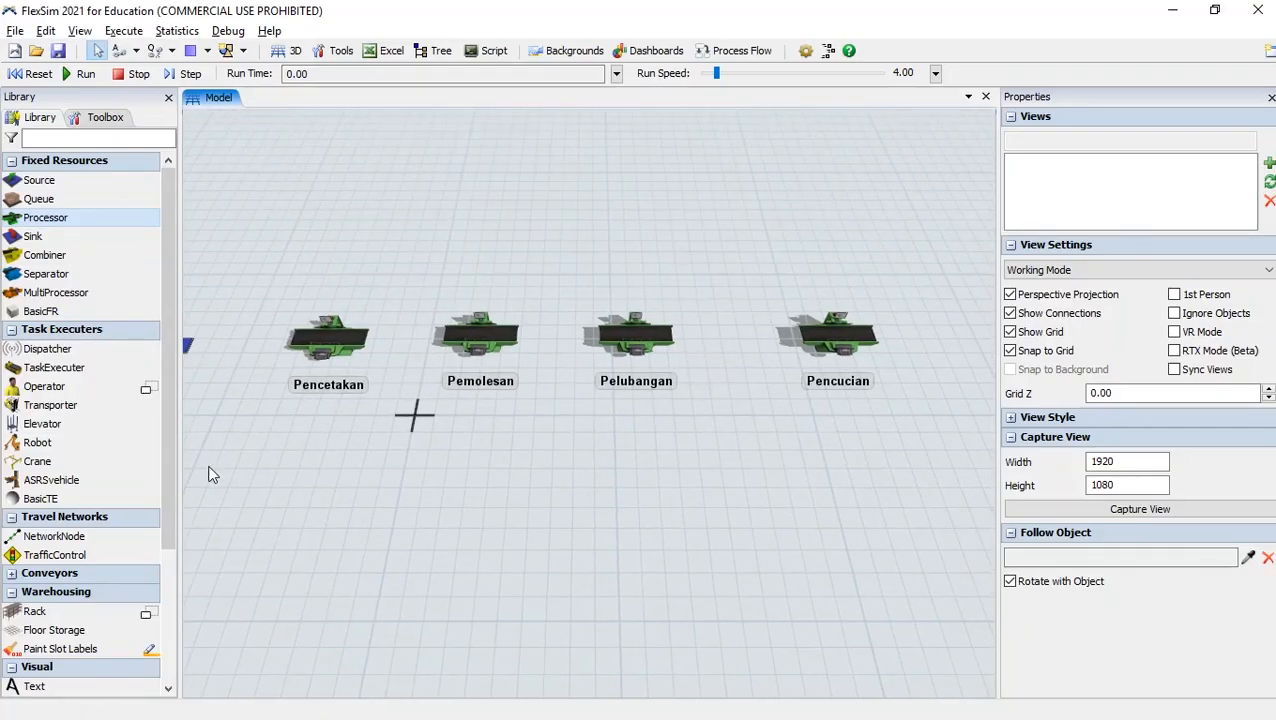
left_click(12, 573)
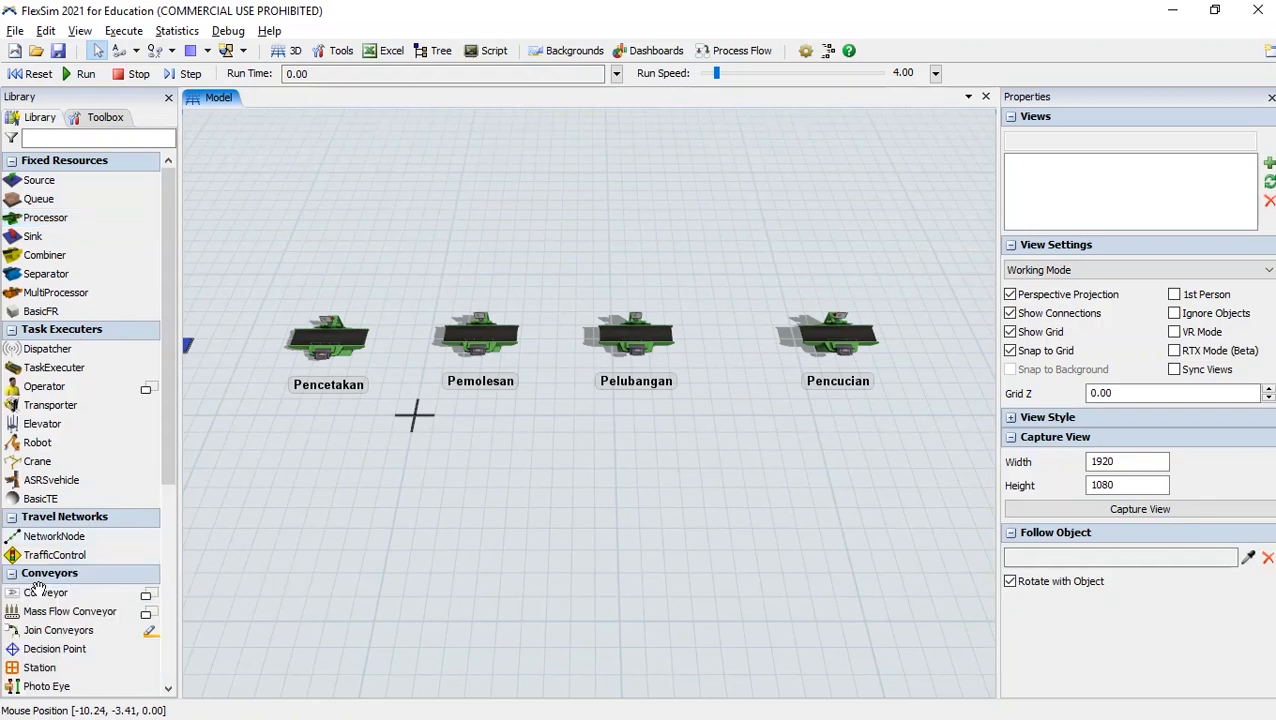
left_click_drag(680, 245, 680, 245)
left_click_drag(840, 273, 770, 357)
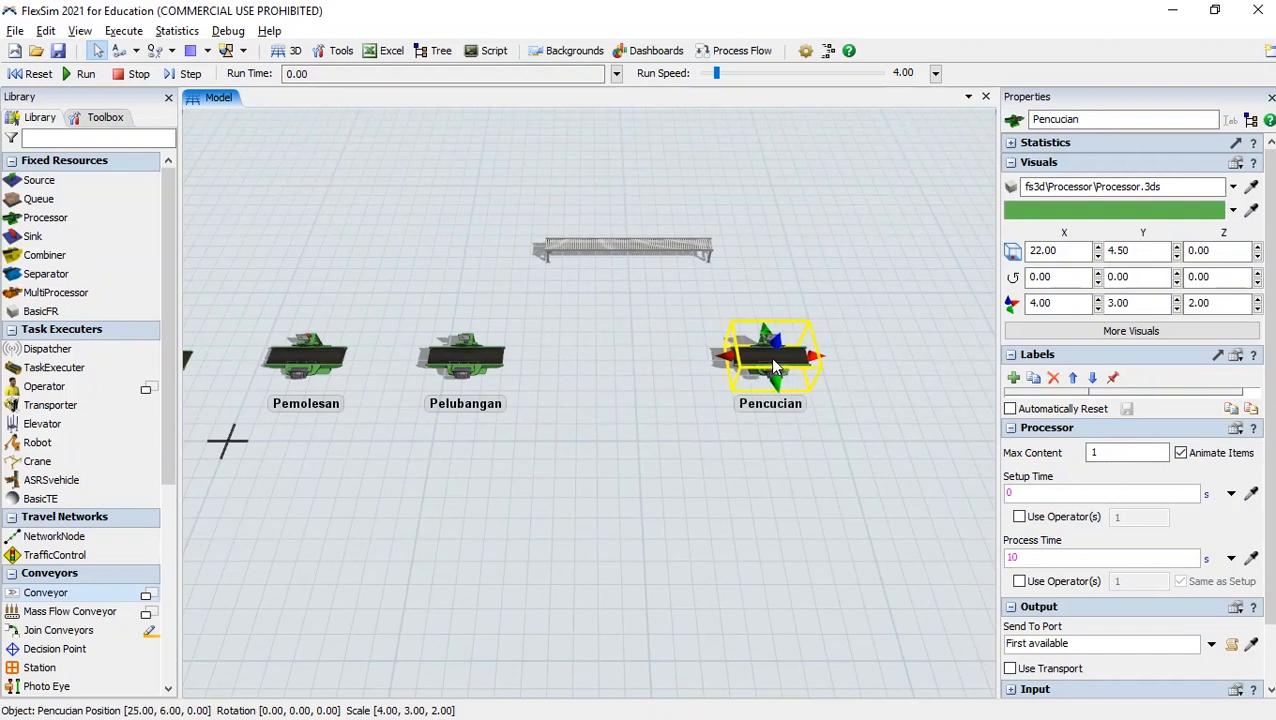
left_click_drag(624, 243, 598, 351)
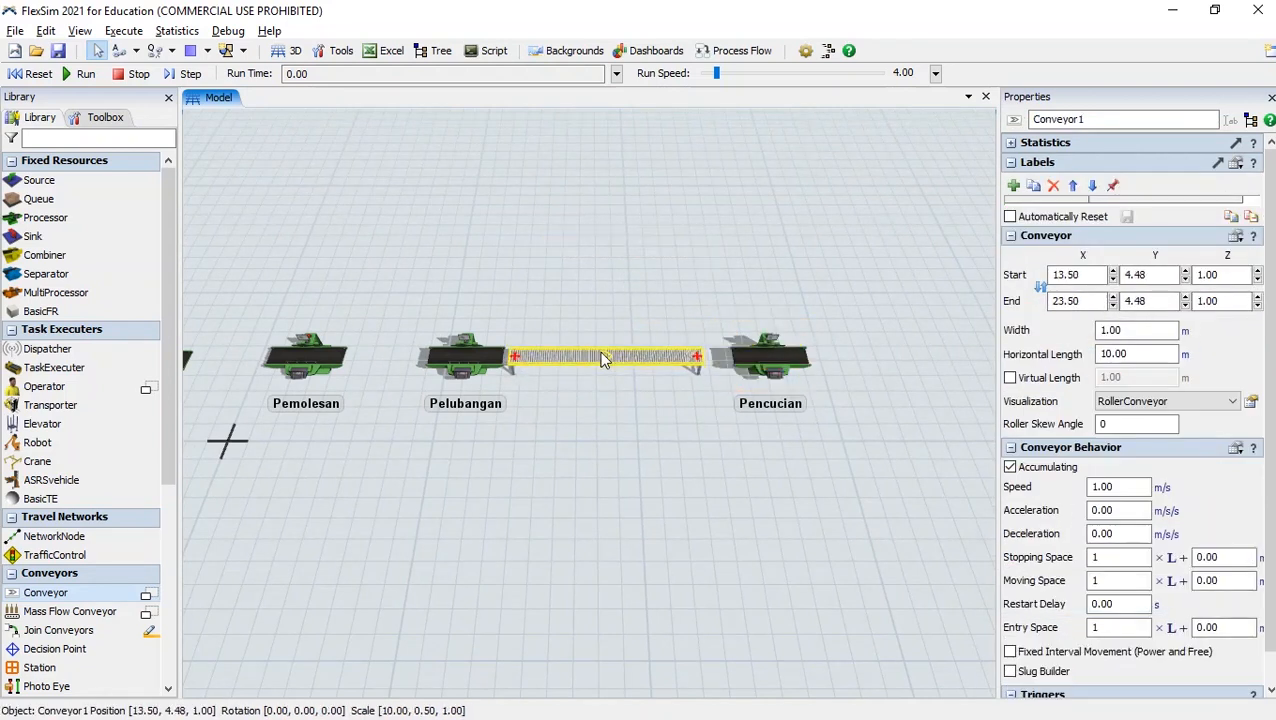
left_click(757, 285)
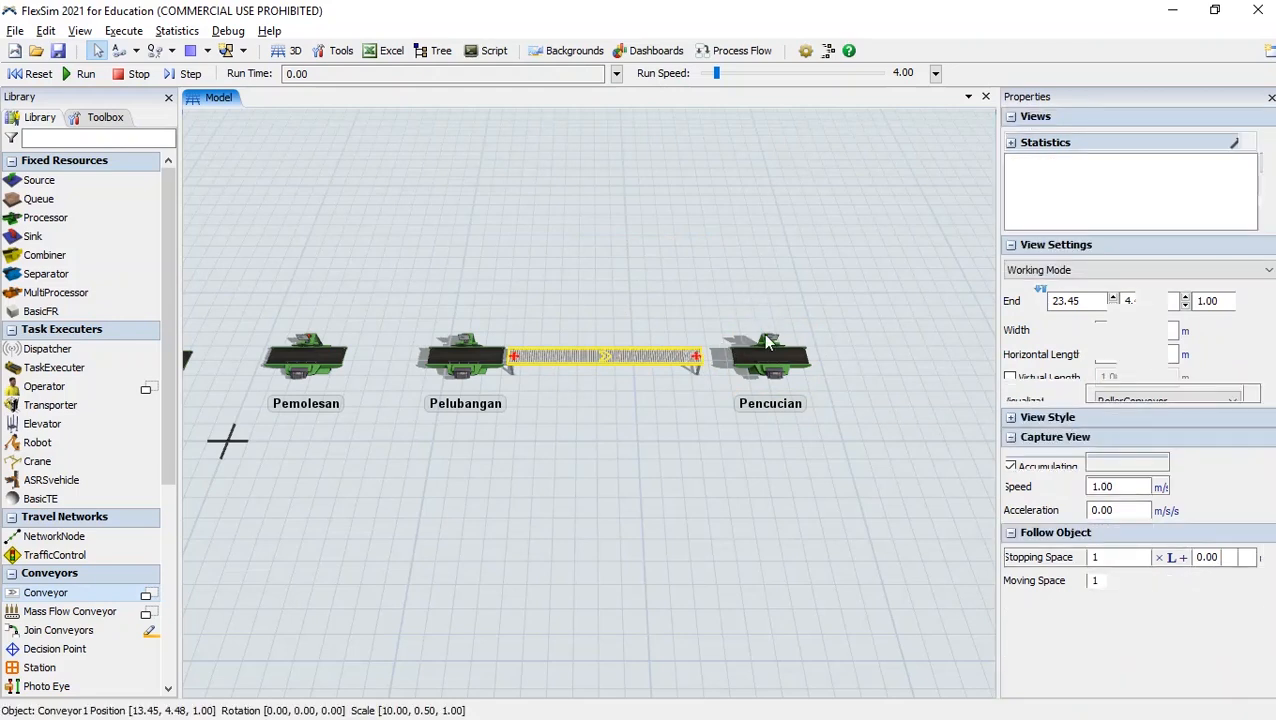
Move the Pencucian processor farther from the conveyor's end to leave room for a longer conveyor
left_click(750, 368)
left_click_drag(748, 370, 816, 350)
left_click(733, 256)
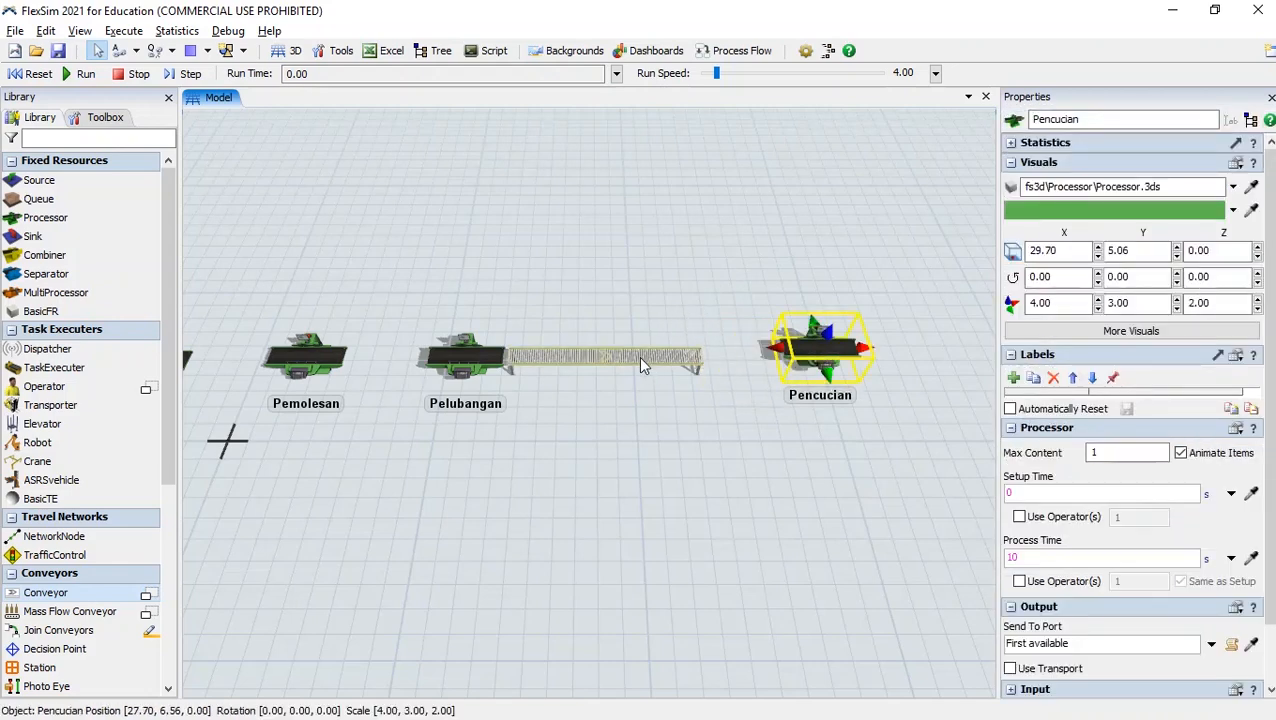
Set the horizontal length of the conveyor between Pelubangan and Pencucian to 12 m
left_click(637, 355)
double_click(638, 357)
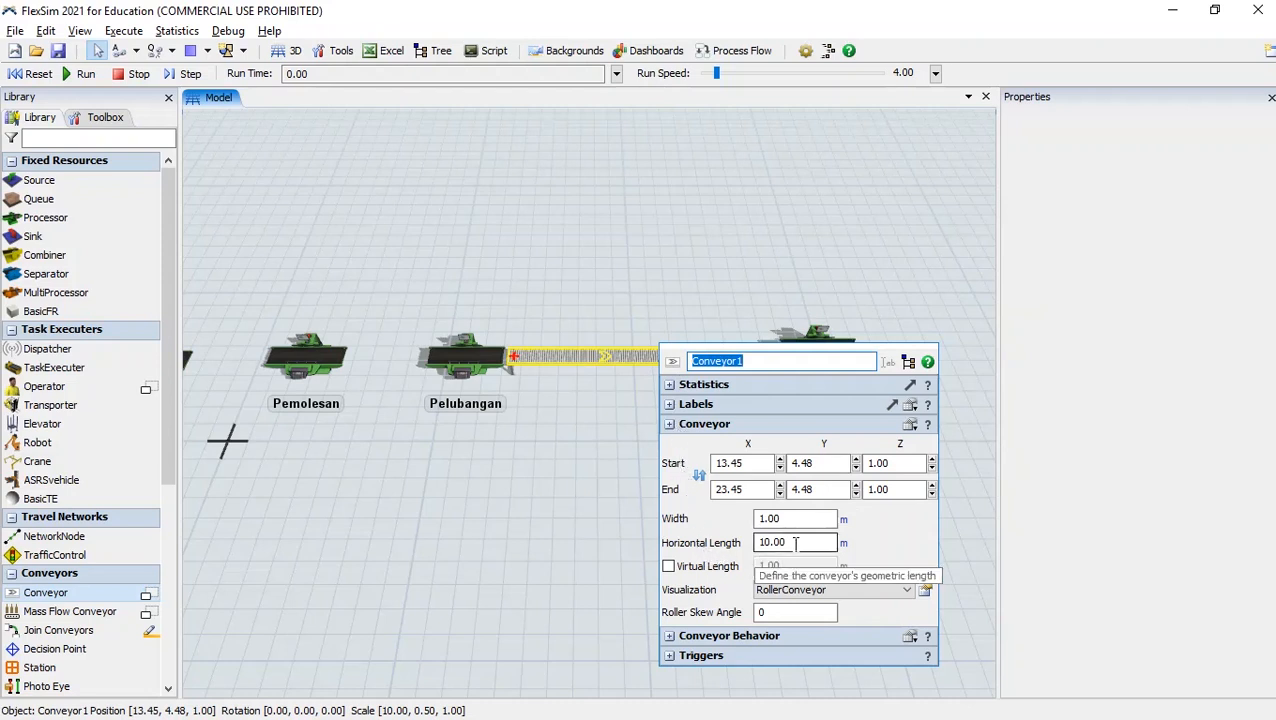
left_click_drag(796, 542, 754, 552)
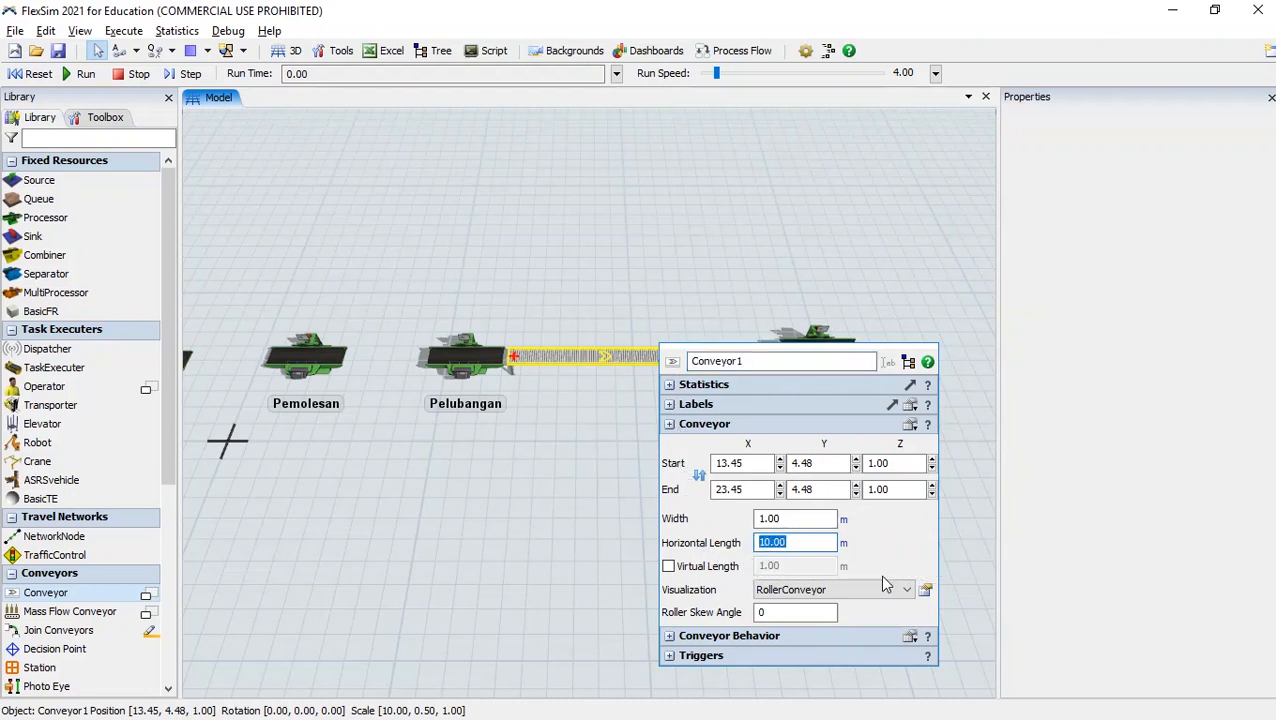
type("12")
key("Return")
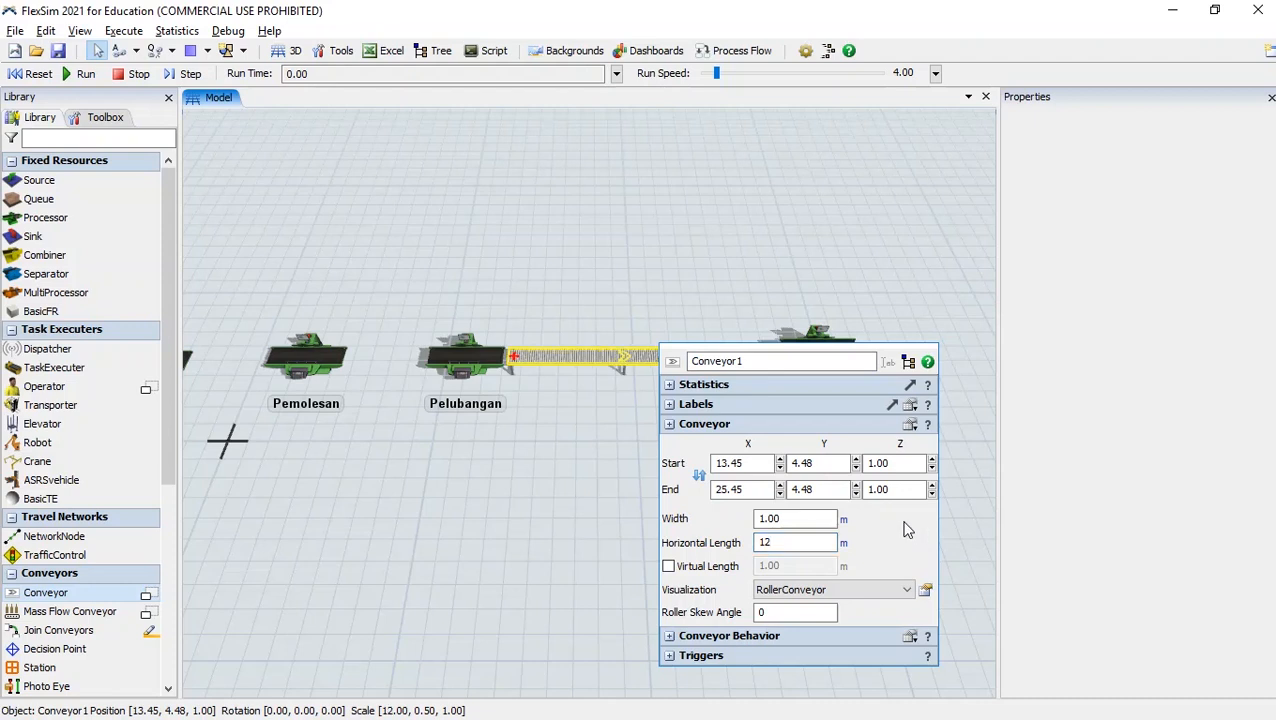
Move the Pencucian processor against the far end of the 12 m conveyor and in line with it
left_click(872, 228)
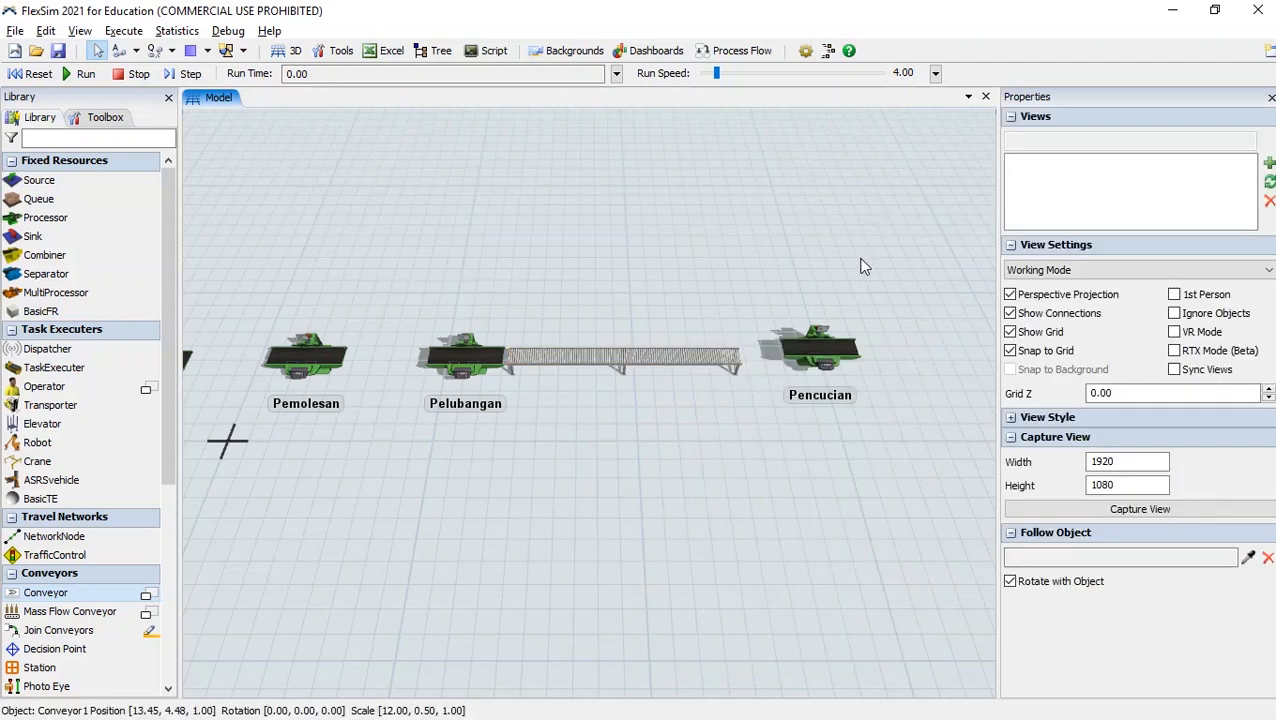
left_click(815, 362)
left_click_drag(812, 366, 789, 360)
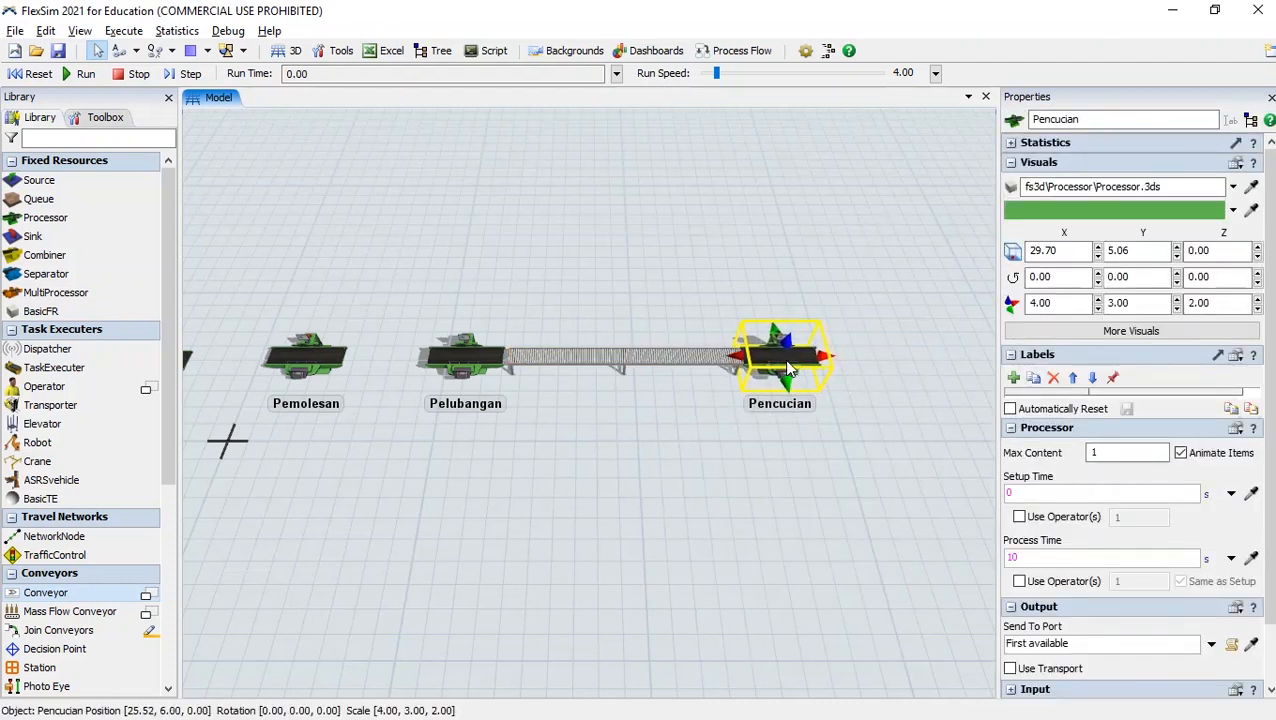
left_click(787, 238)
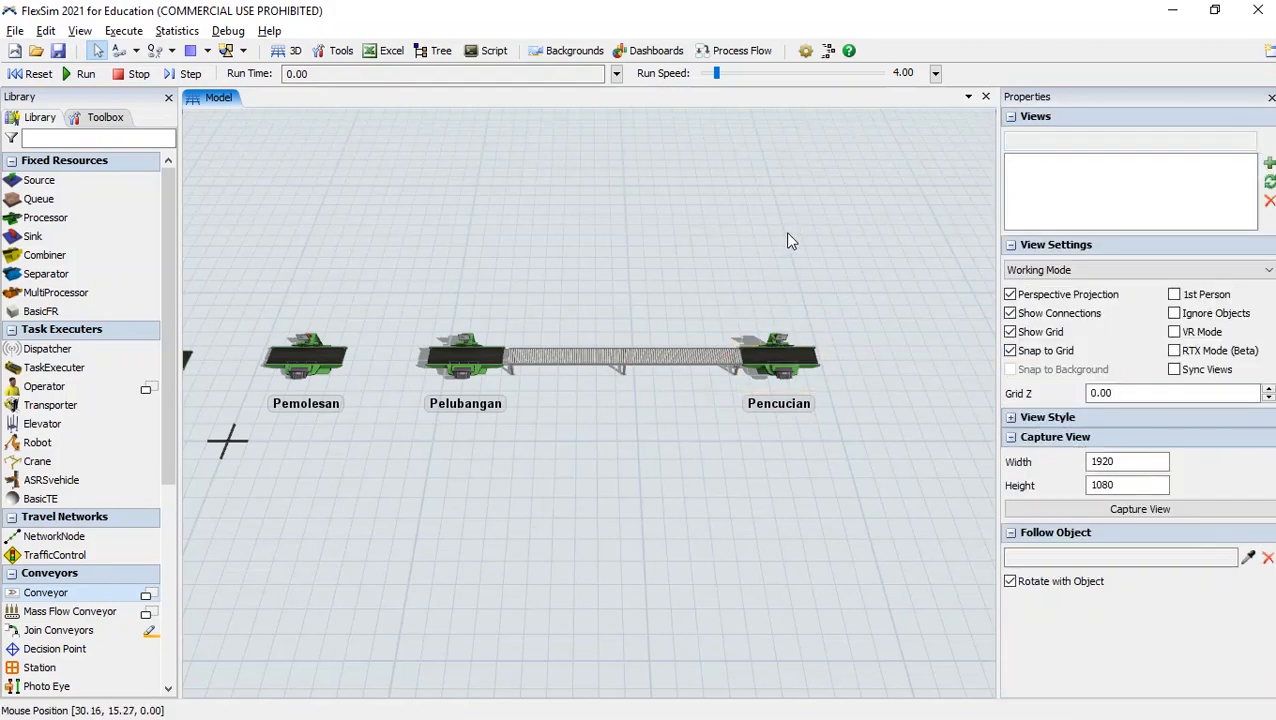
Switch to the case study PDF and the process flowchart and review the painting stage with its four colour branches
key("alt+Tab")
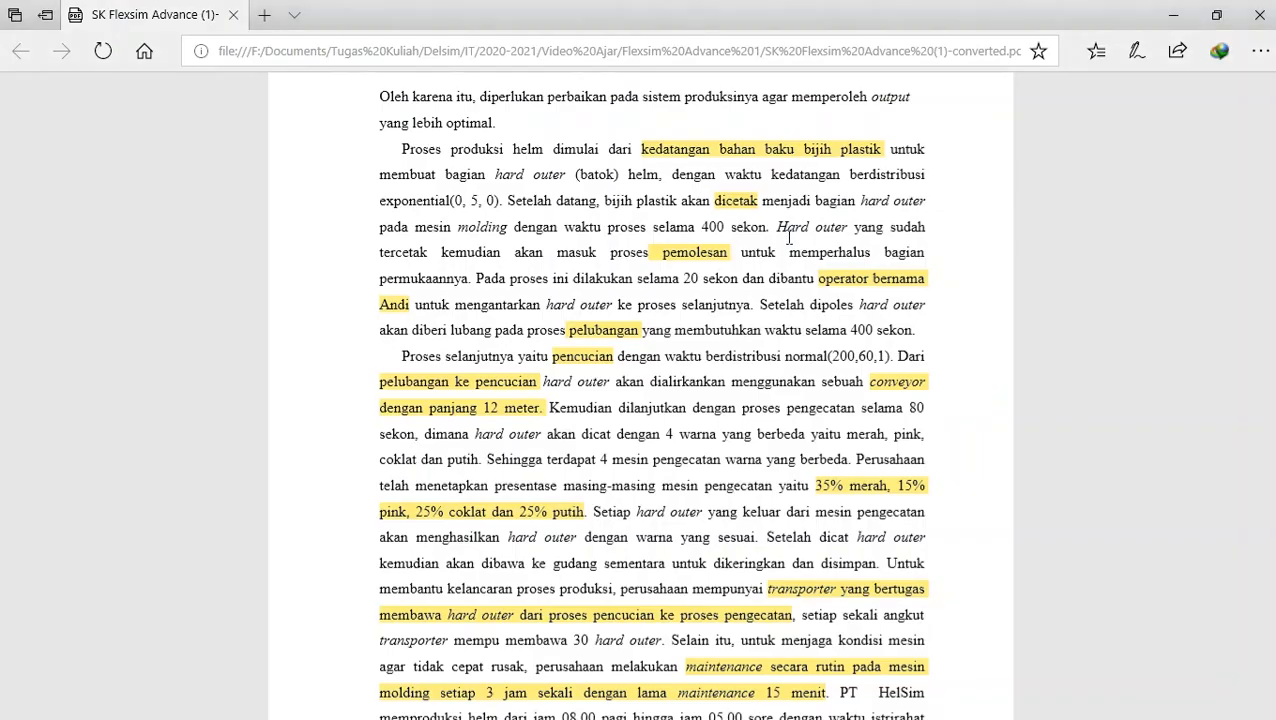
key("alt+Tab")
key("alt+Tab")
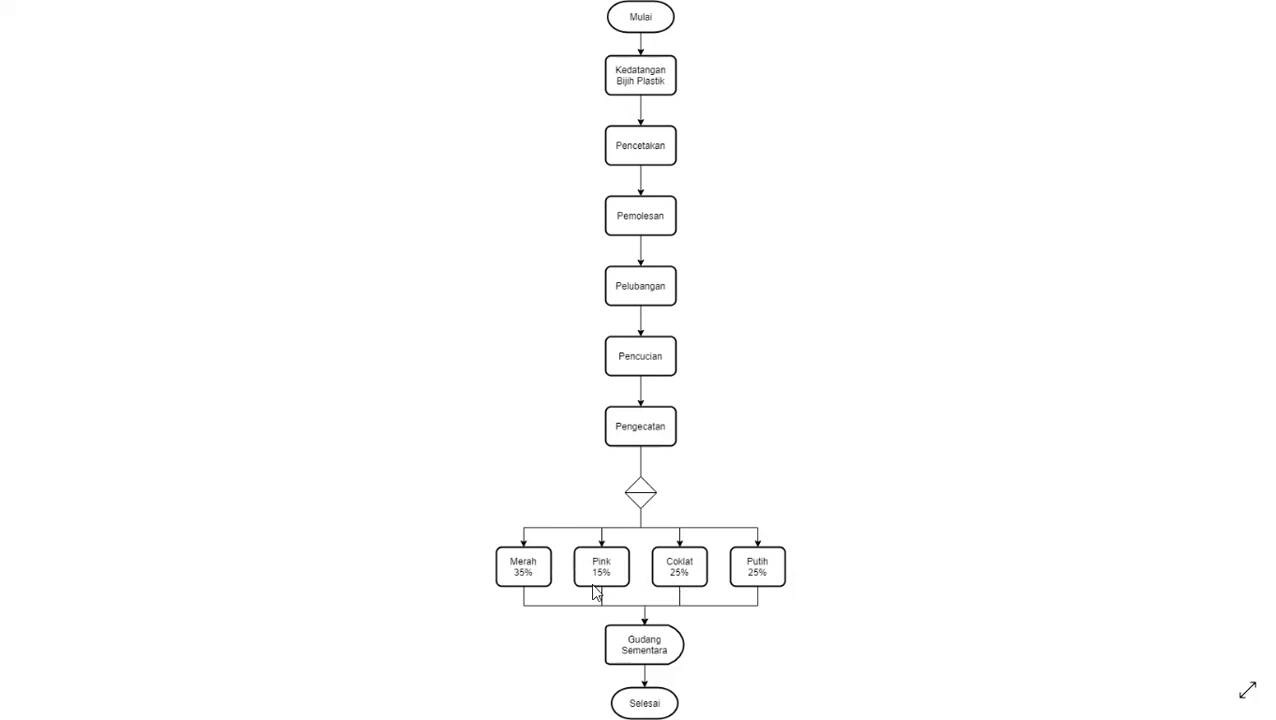
key("alt+Tab")
key("alt+Tab")
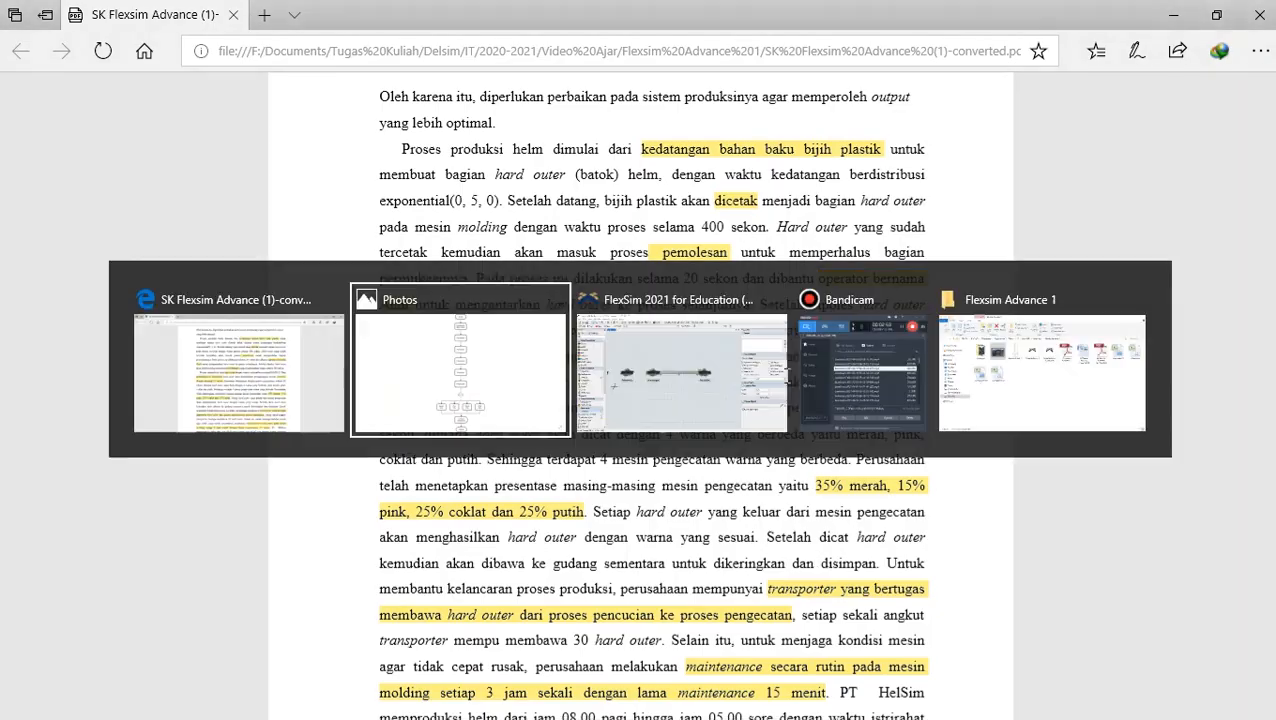
Switch back to FlexSim, add a Processor beyond Pencucian and name it Pengecatan merah
key("alt+Tab")
left_click_drag(777, 250, 560, 263)
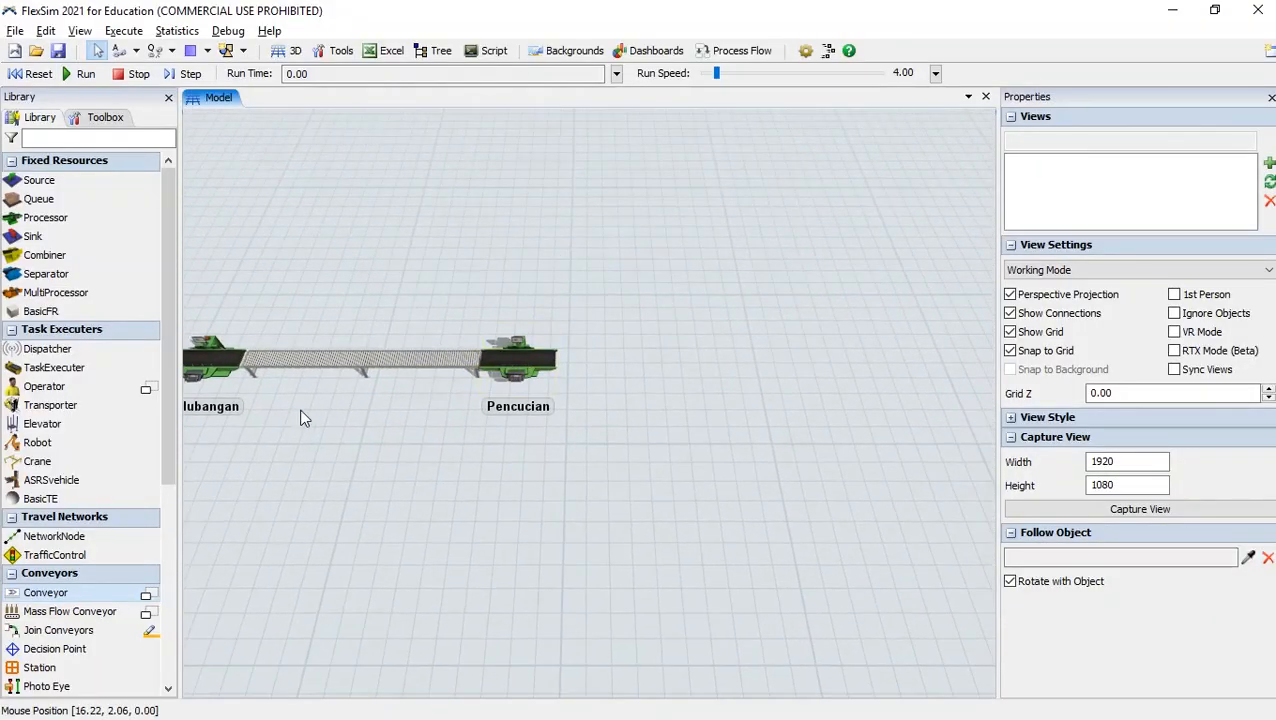
left_click(85, 217)
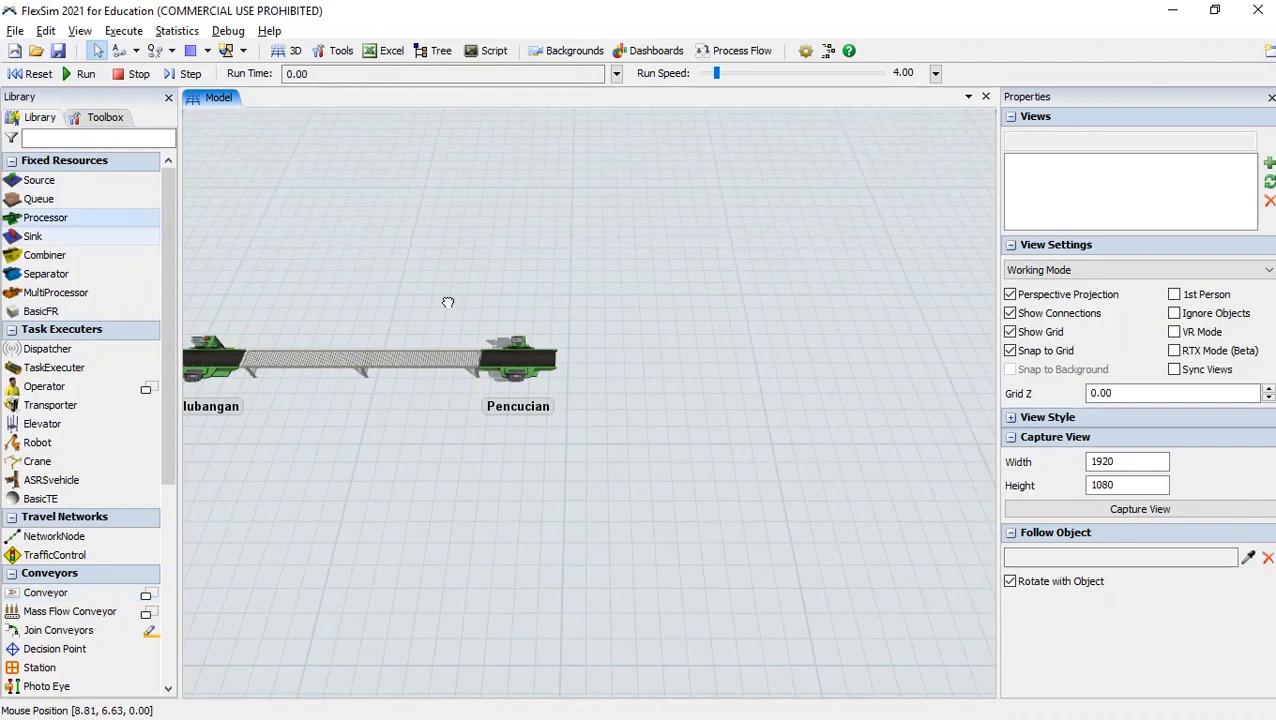
left_click(612, 234)
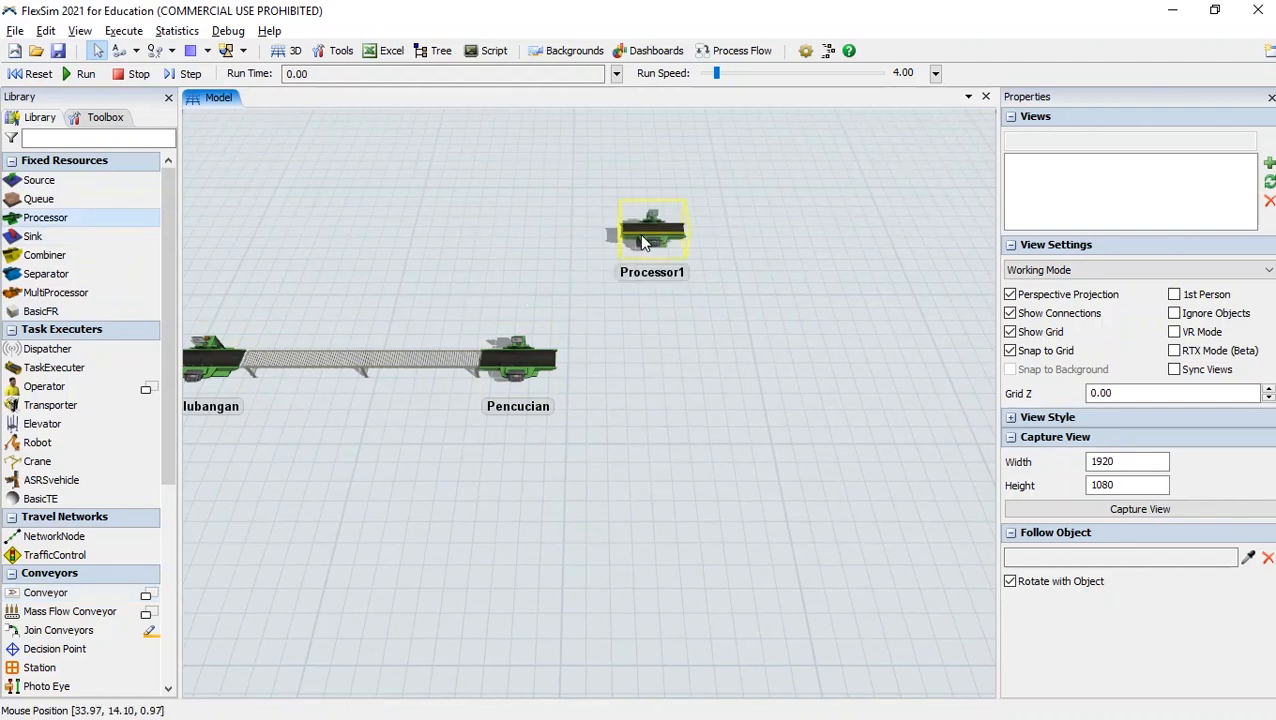
left_click(635, 223)
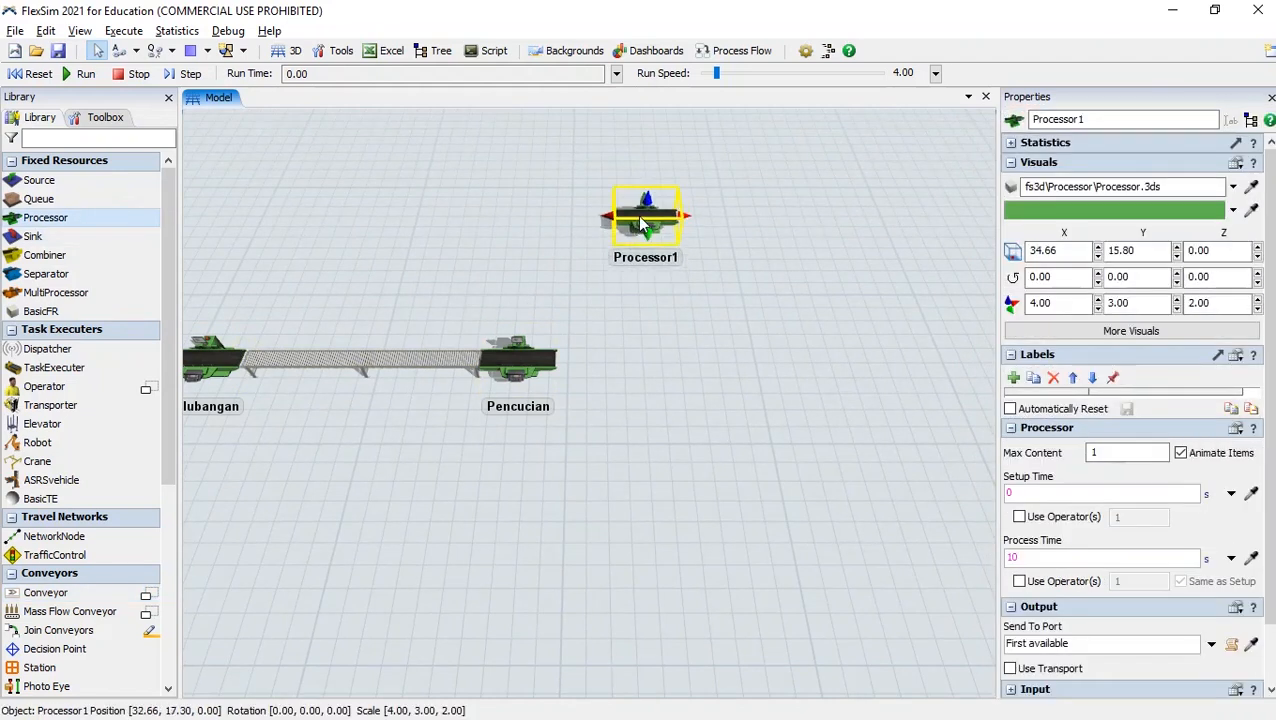
double_click(640, 224)
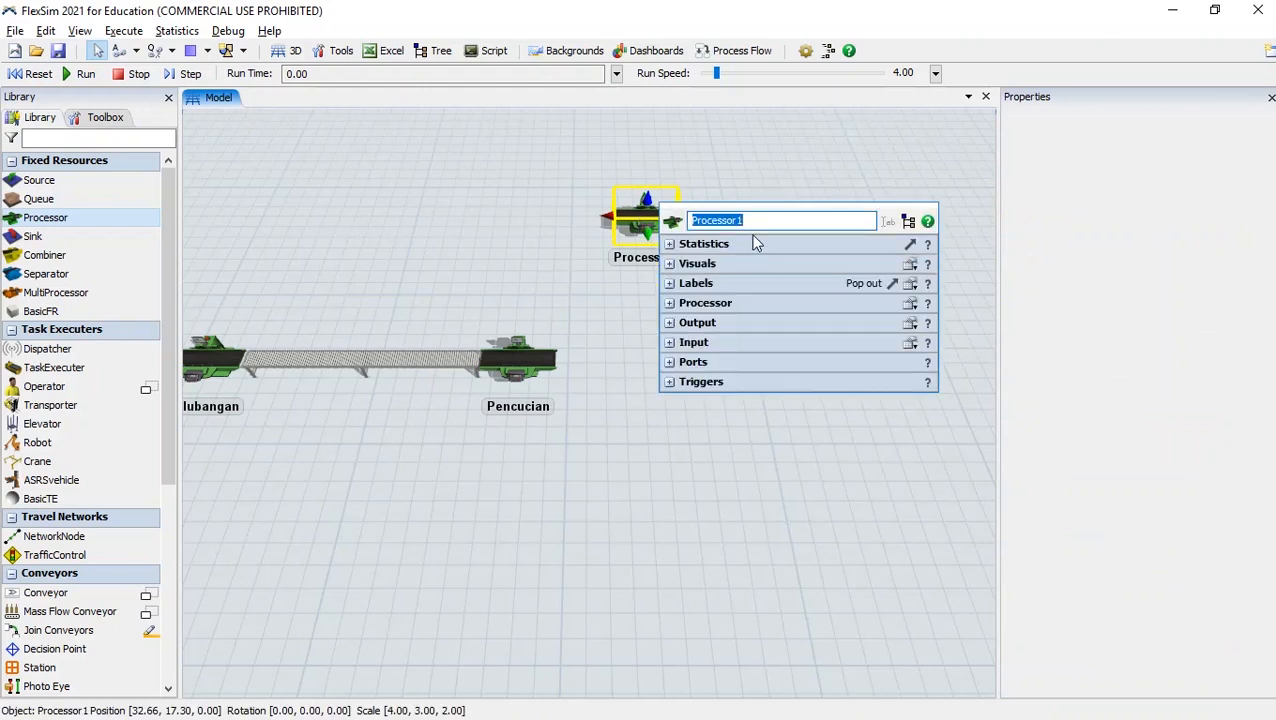
type("Pengecatan merah")
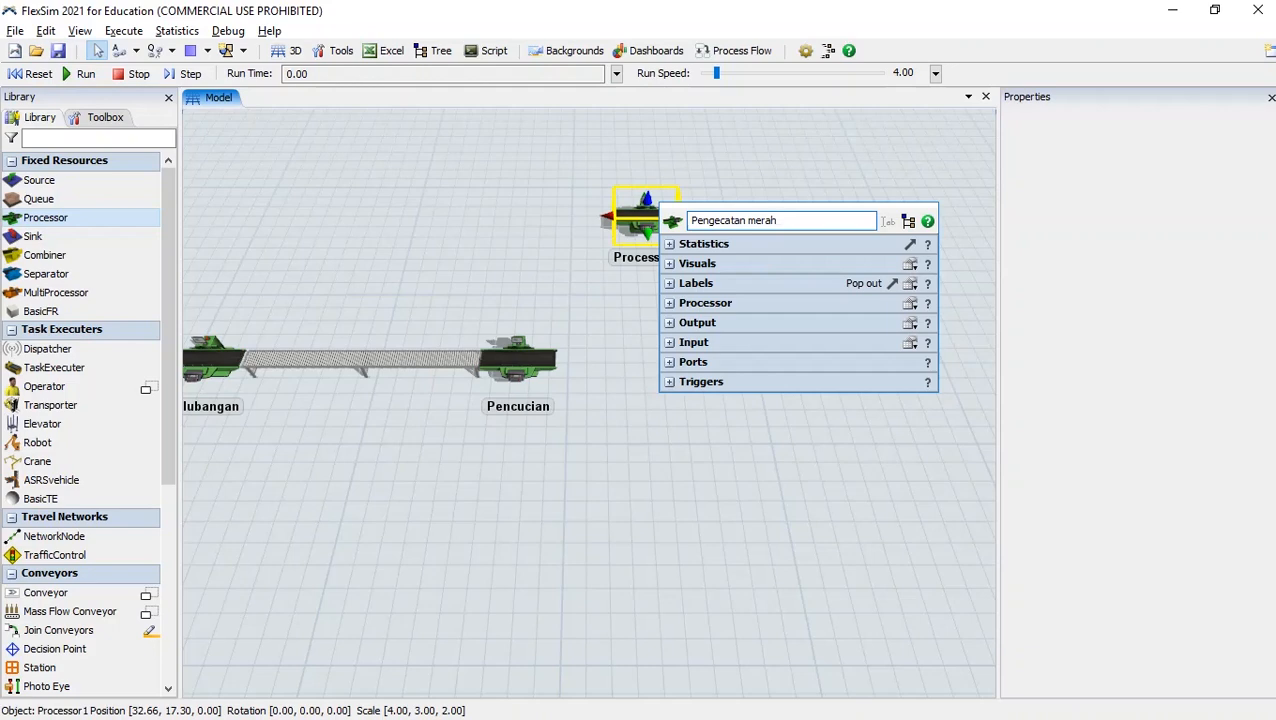
left_click(449, 204)
Switch to the process flowchart and check which paint colour comes after Merah
key("alt+Tab")
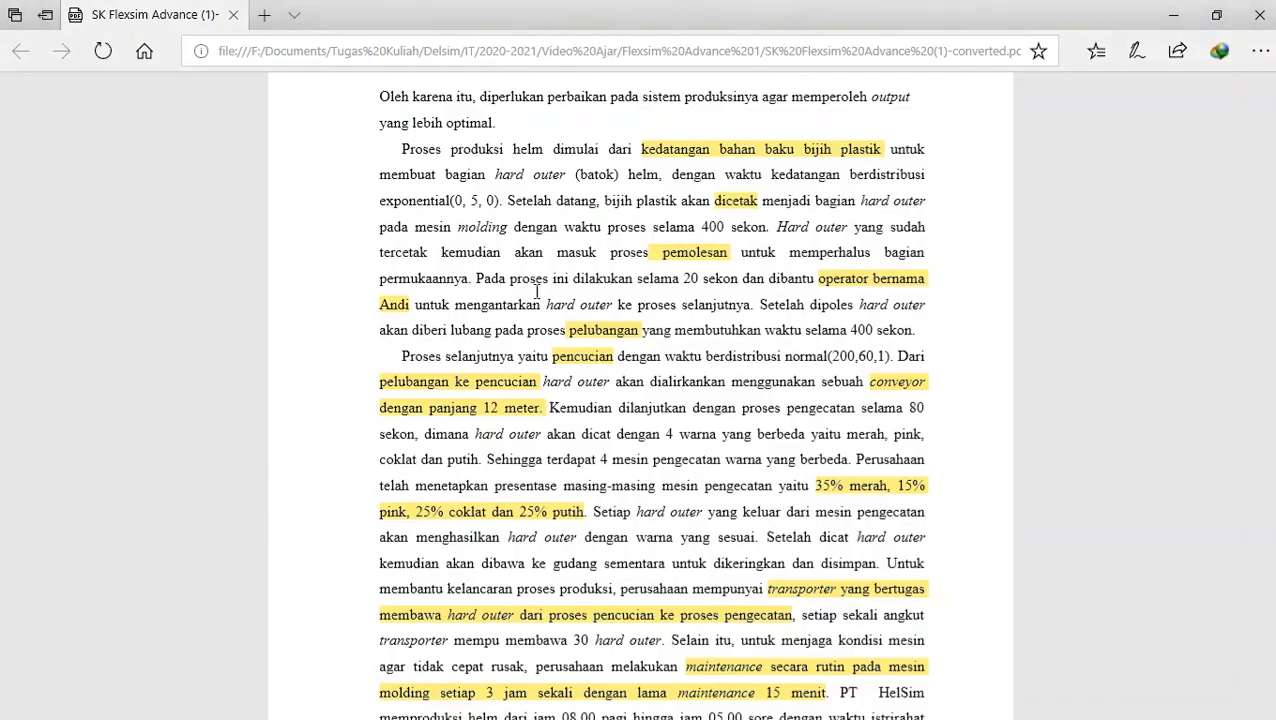
key("alt+Tab")
key("alt+Tab")
key("alt+Tab")
key("Tab")
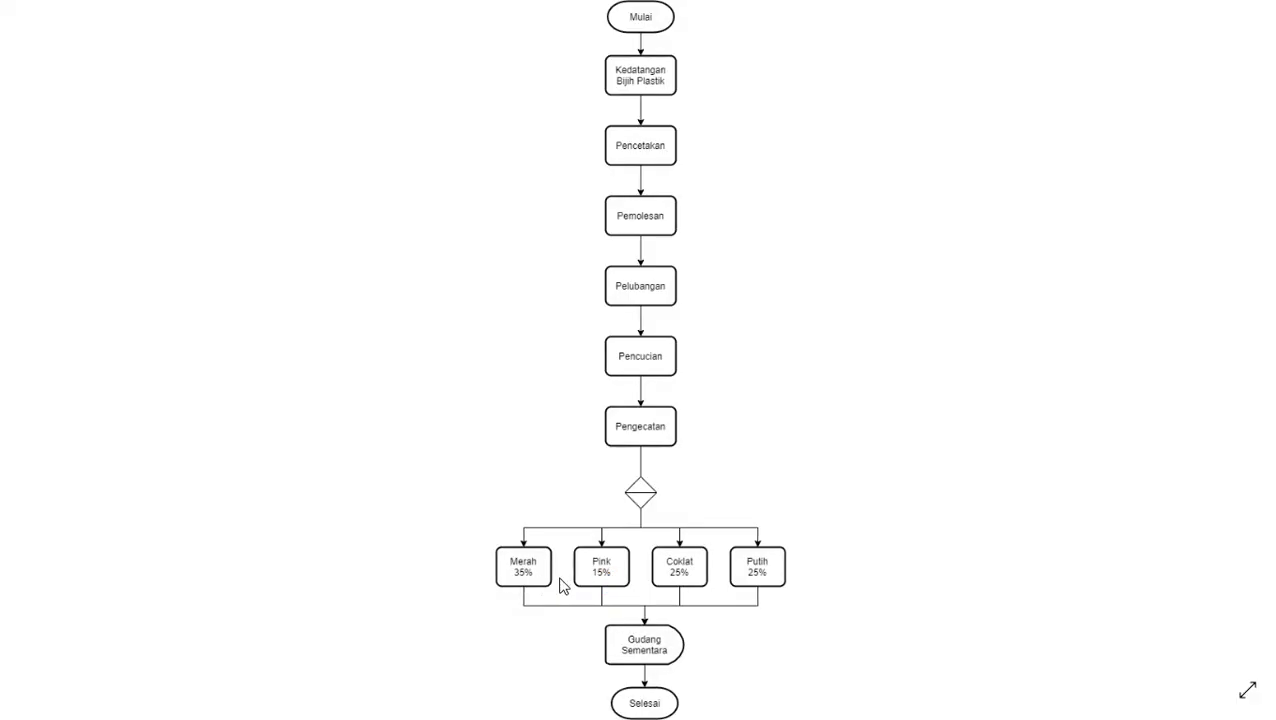
Switch back to FlexSim, add a second painting Processor in front of Pengecatan merah and line the two up in a column
key("alt+Tab")
key("alt+Tab")
key("Tab")
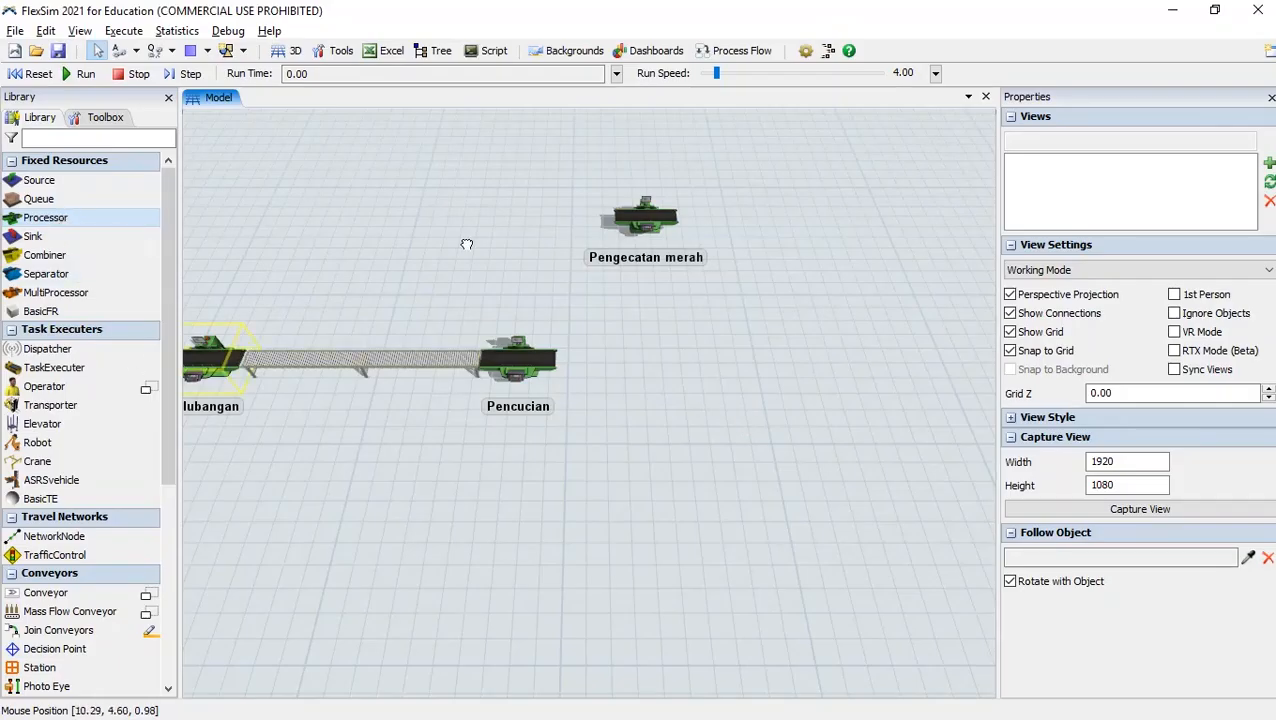
left_click_drag(621, 288, 621, 289)
left_click(675, 214)
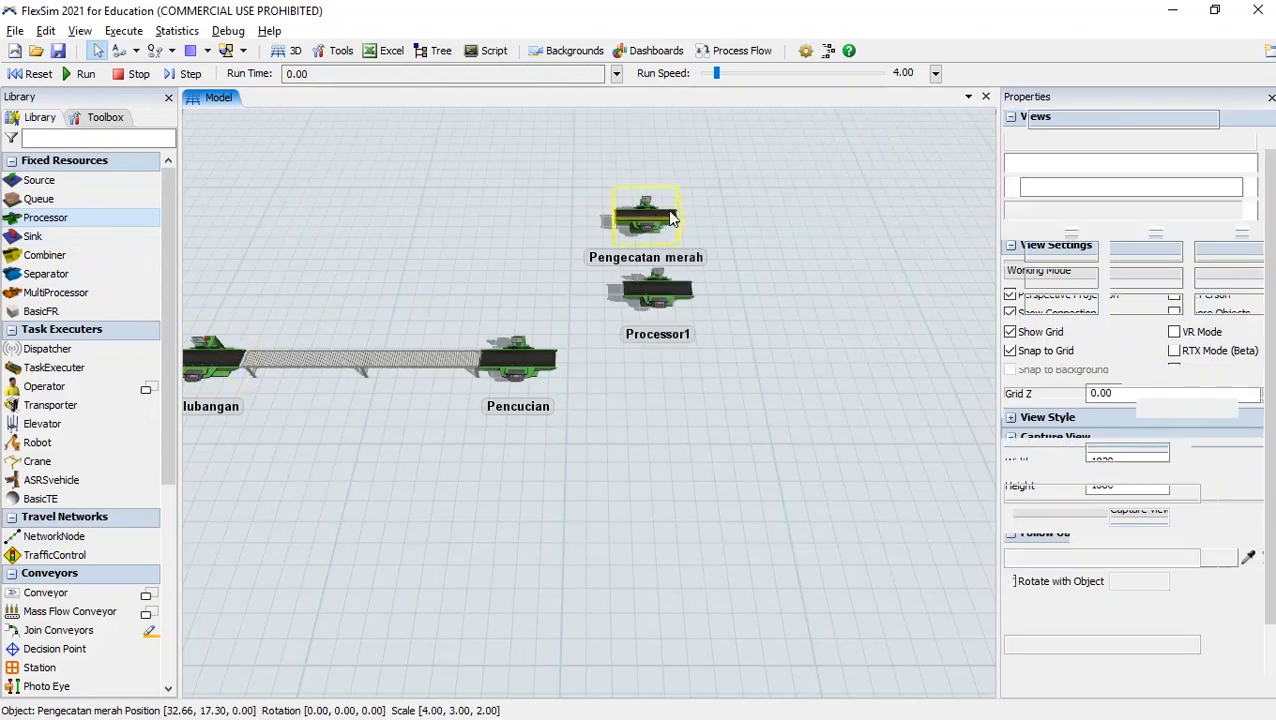
left_click_drag(689, 207, 689, 208)
left_click_drag(664, 287, 694, 278)
Name the second painting processor Pengecatan Pink
double_click(697, 285)
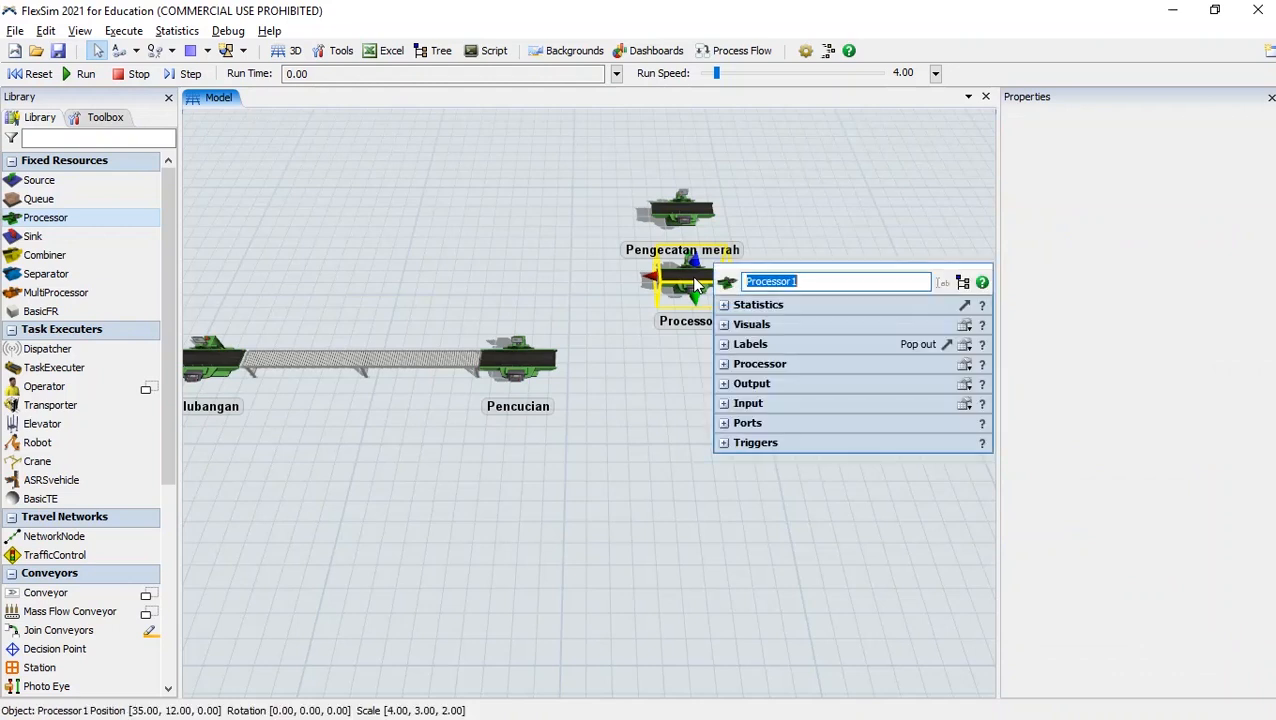
type("Pengecatan")
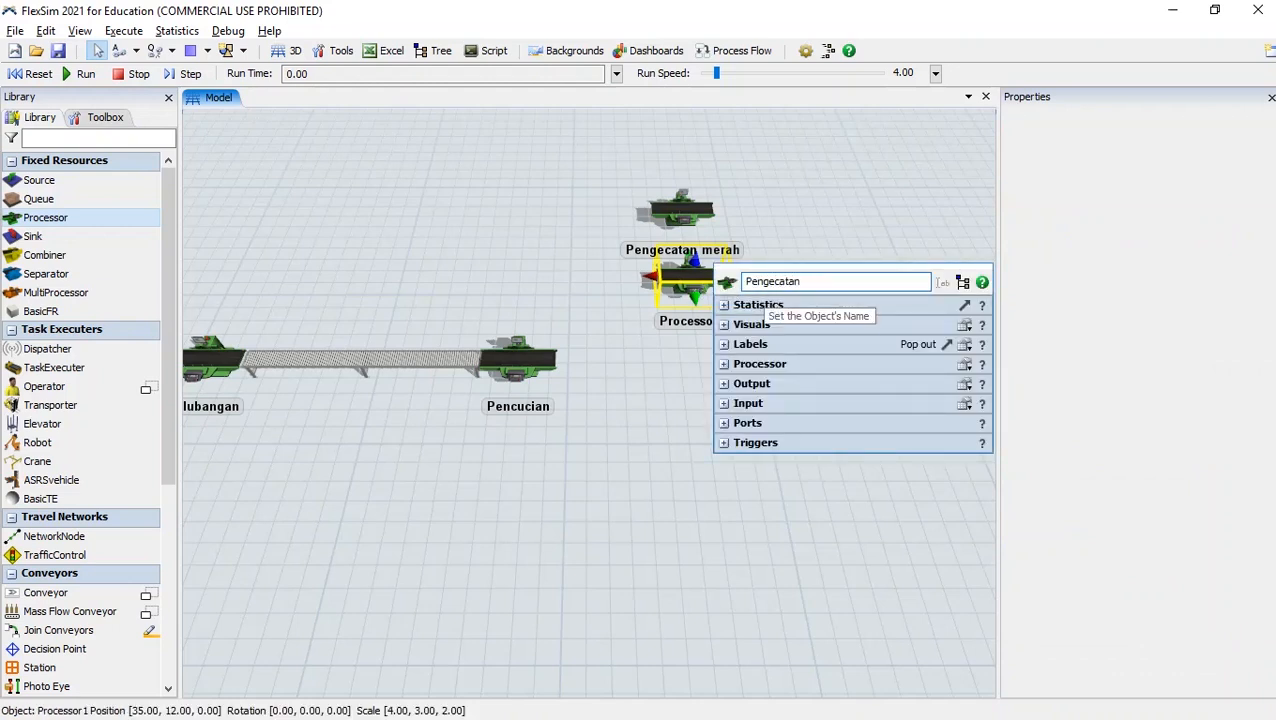
type(" Pink")
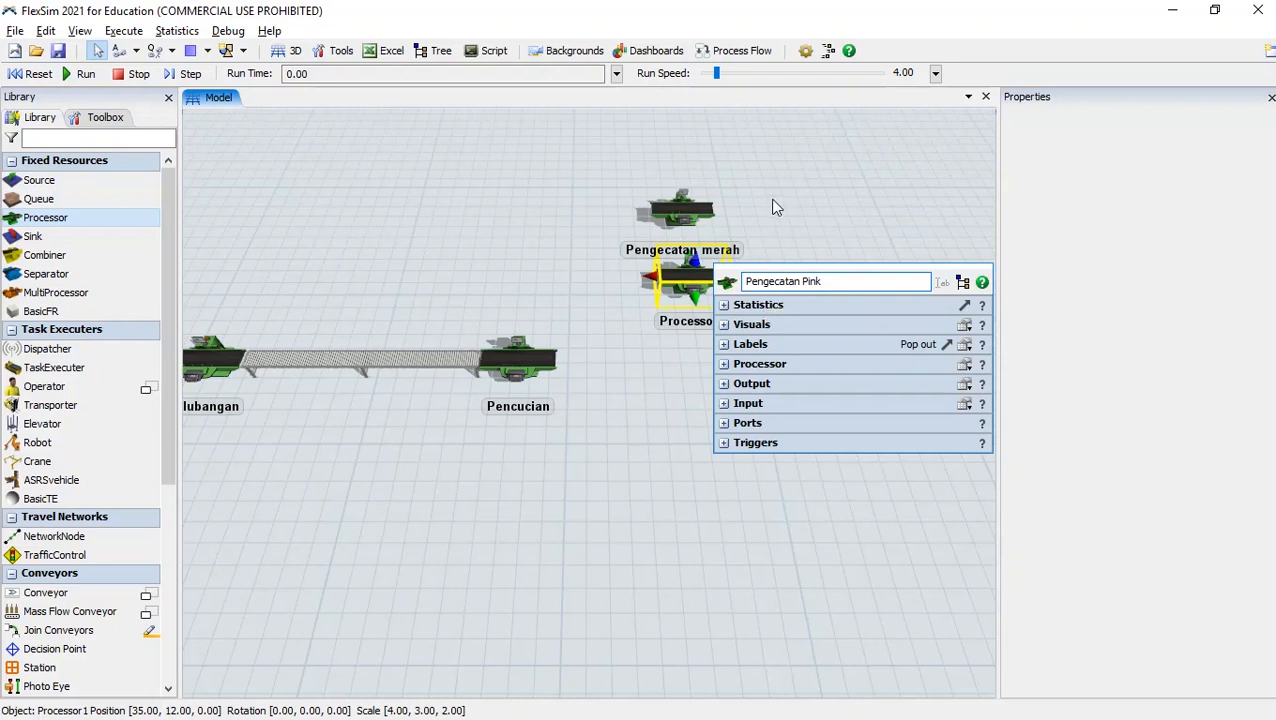
left_click(775, 205)
Add a third Processor in front of Pengecatan Pink, check its colour in the flowchart, and name it Pengecatan Cokelat
left_click_drag(92, 222, 686, 358)
mouse_move(691, 364)
left_mouse_down()
mouse_move(690, 351)
mouse_move(698, 360)
left_mouse_up()
key("alt+Tab")
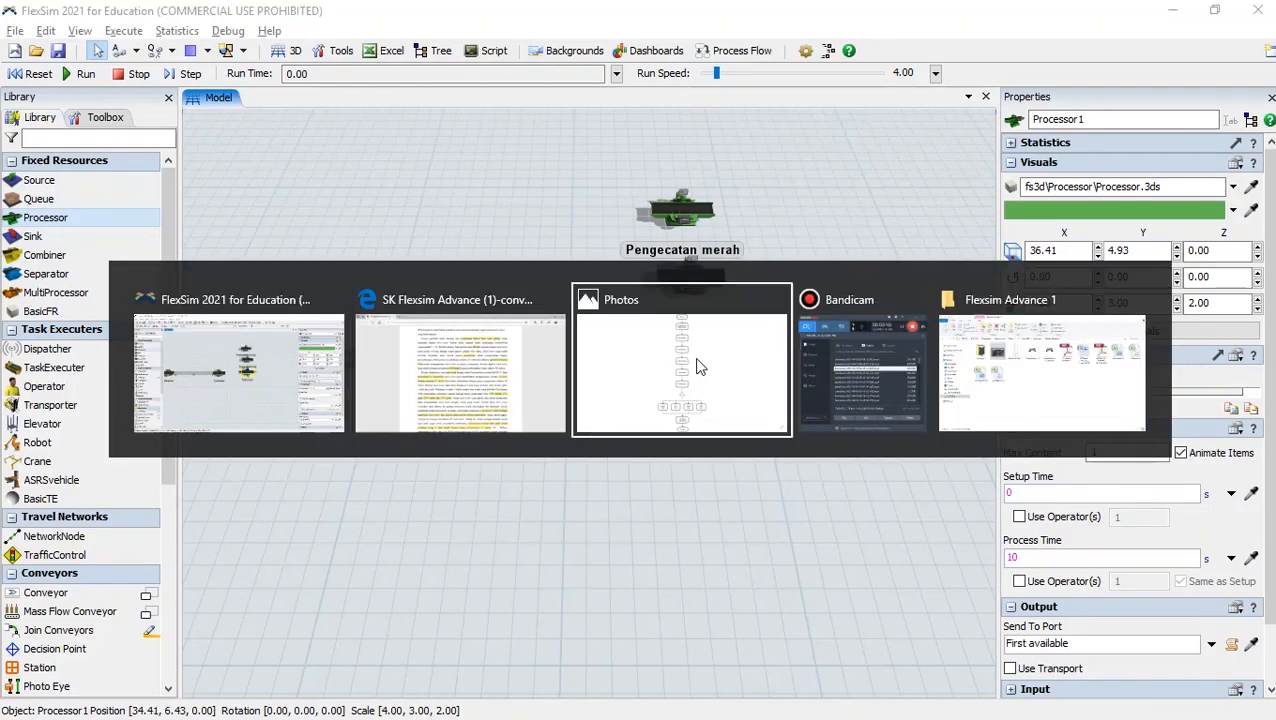
left_click(697, 366)
key("alt+Tab")
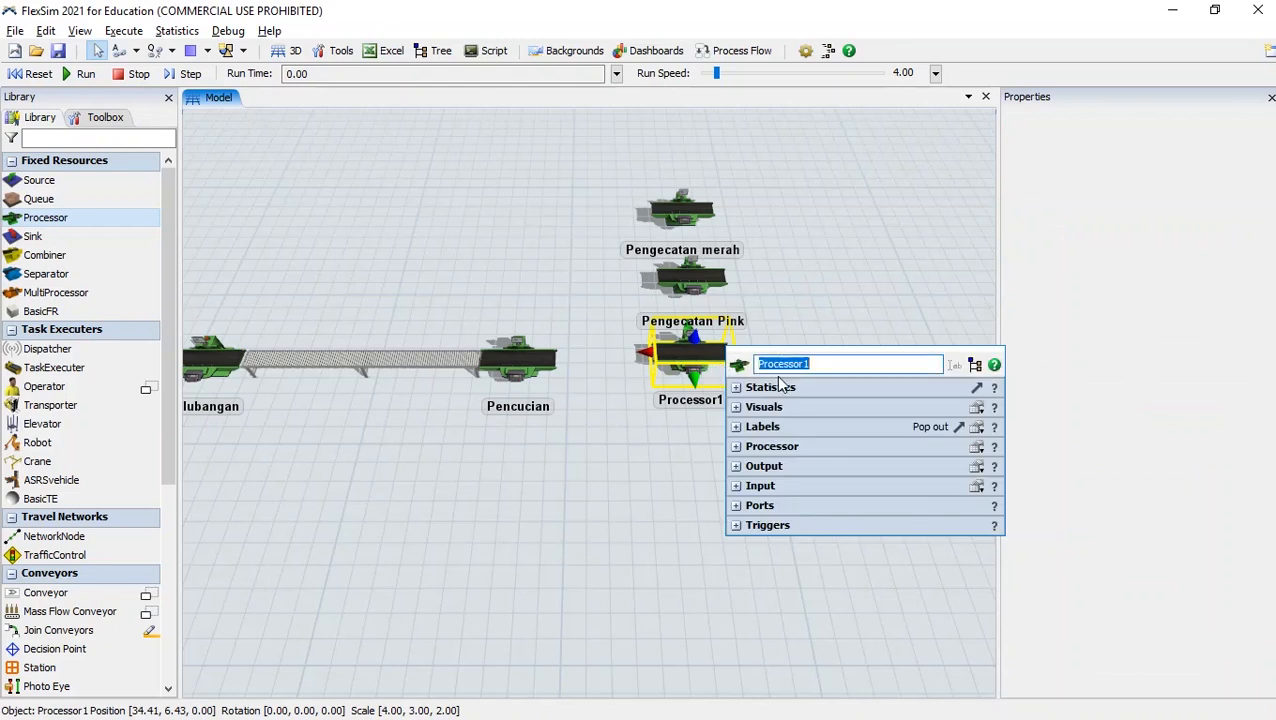
type("Pengecatan Cokelat")
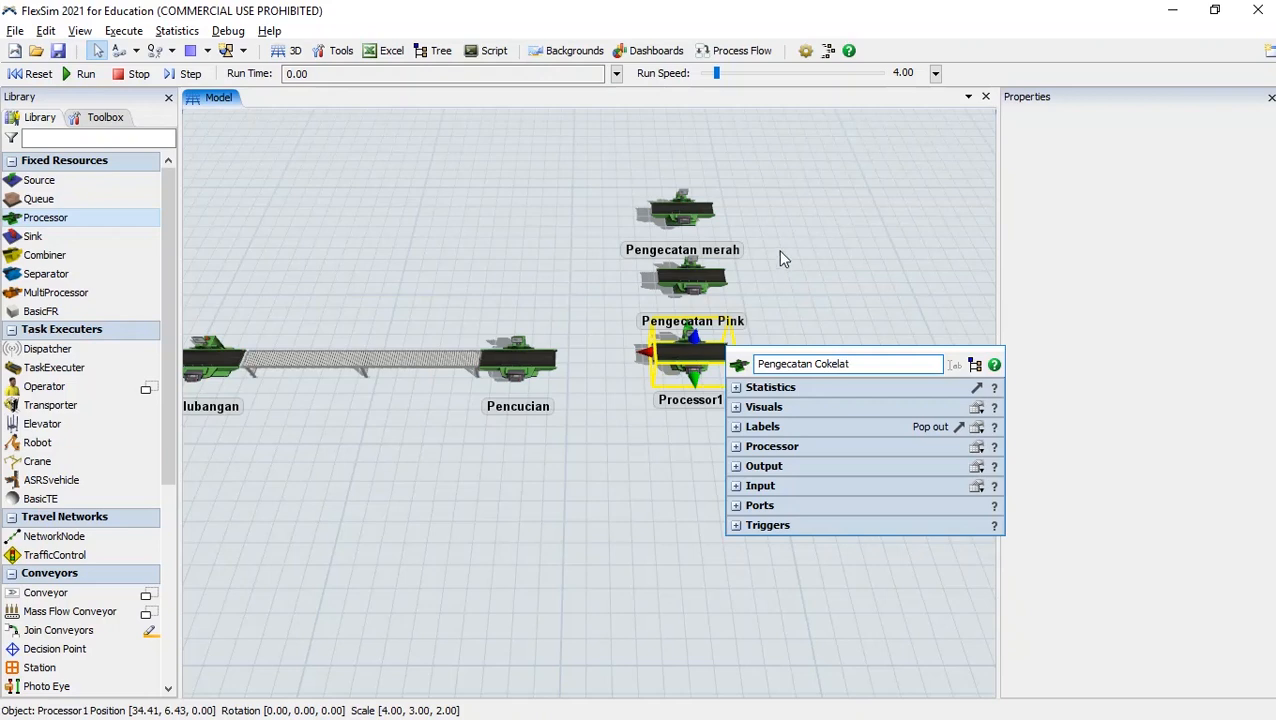
left_click(782, 258)
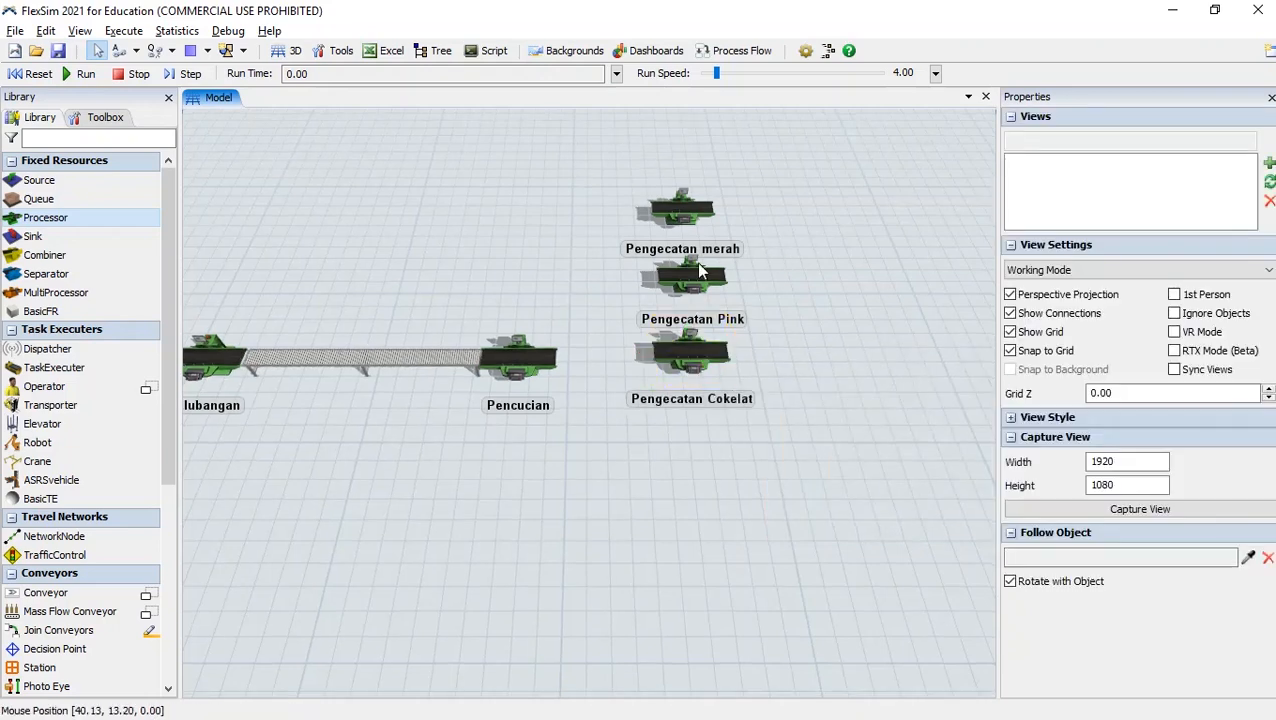
Add a fourth Processor in front of Pengecatan Cokelat and name it Pengecatan Putih
left_click_drag(63, 218, 687, 453)
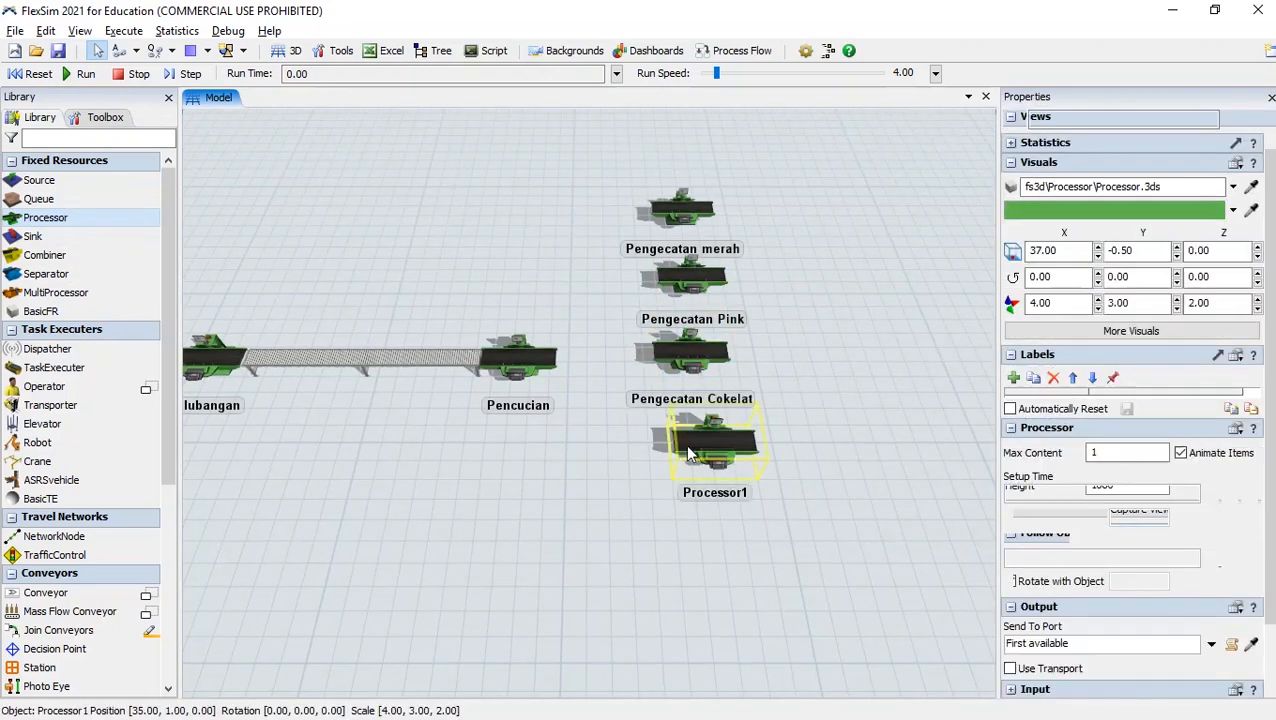
double_click(688, 455)
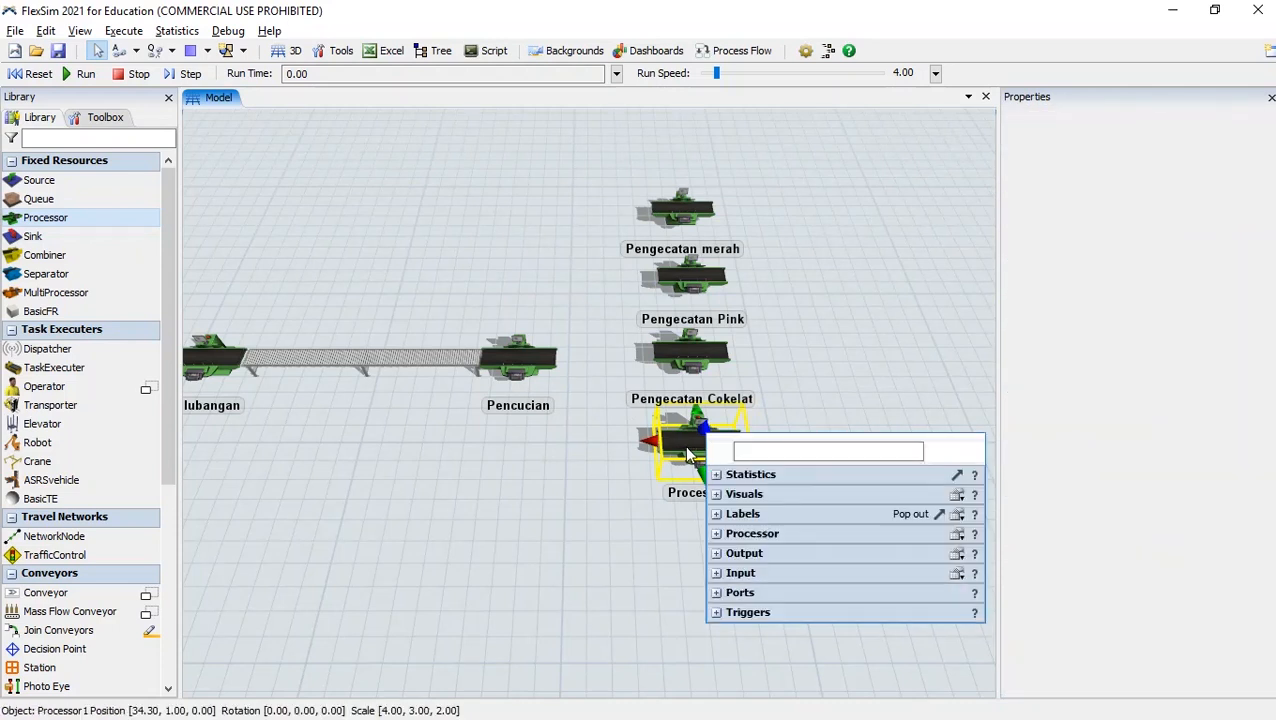
type("Pengecatan Putih")
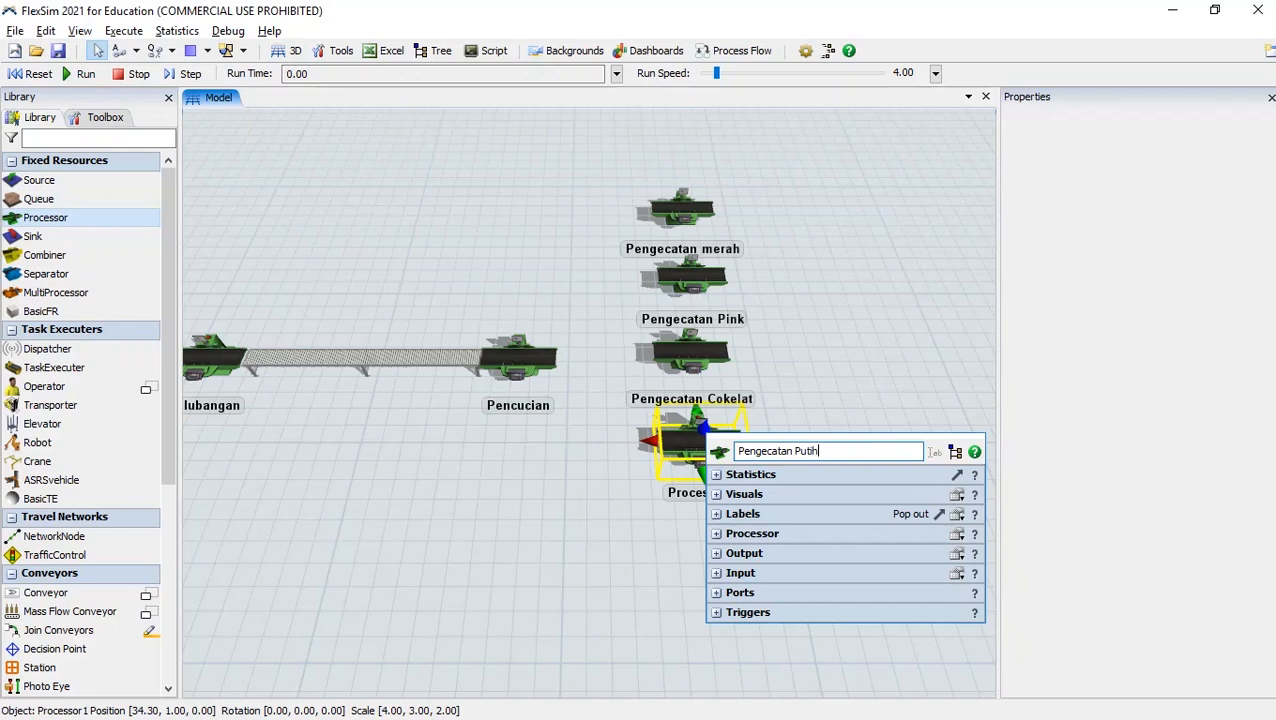
left_click(817, 295)
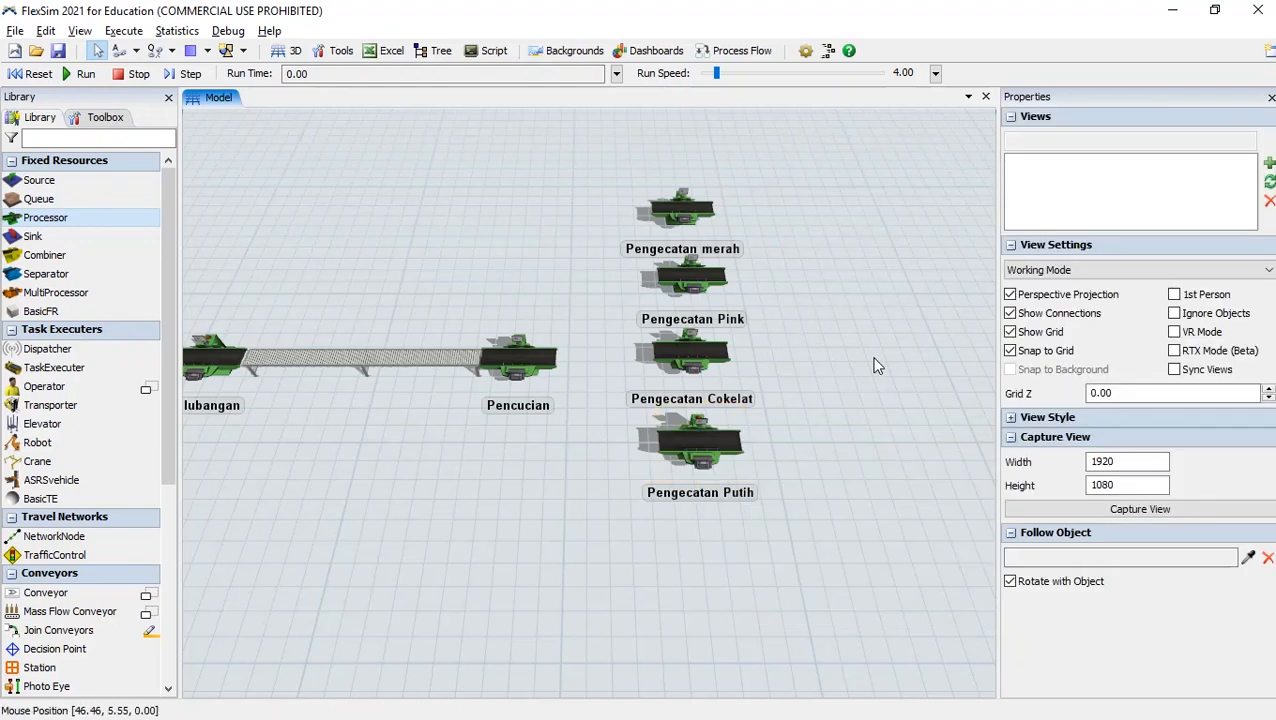
Space out the four painting processors in their column, shifting each one slightly forward
left_click_drag(877, 362, 777, 383)
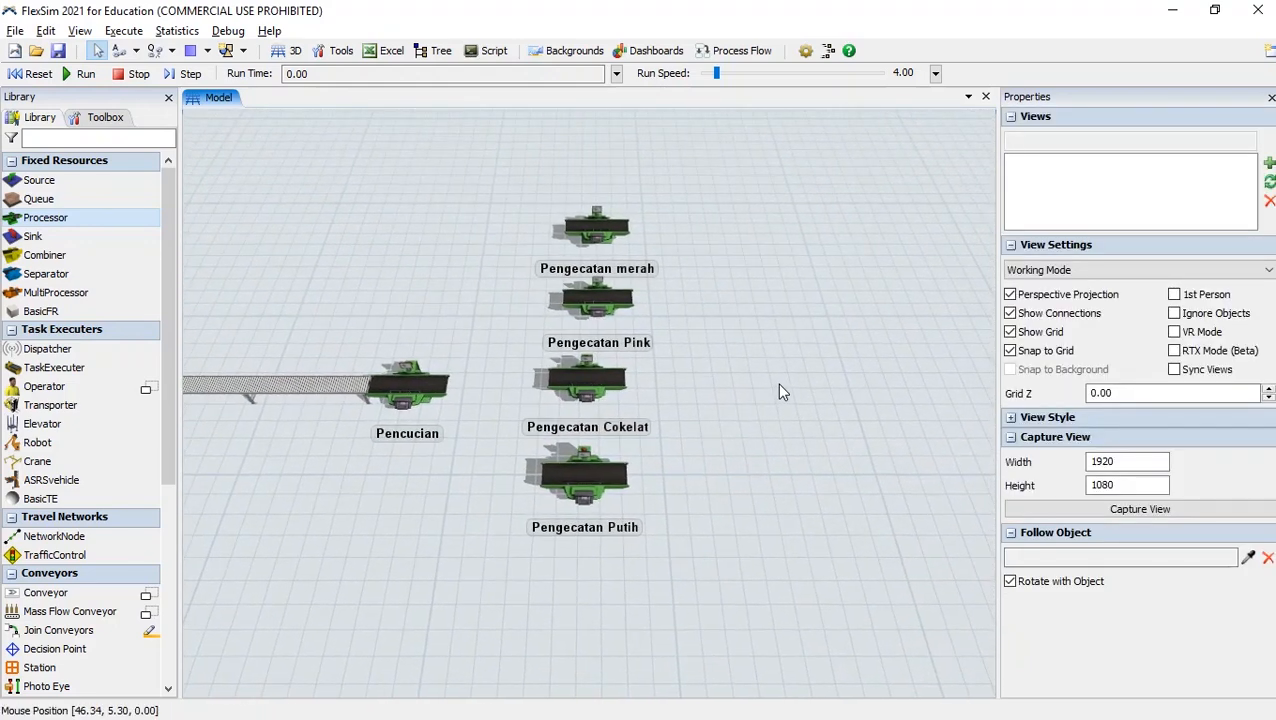
left_click_drag(580, 479, 580, 512)
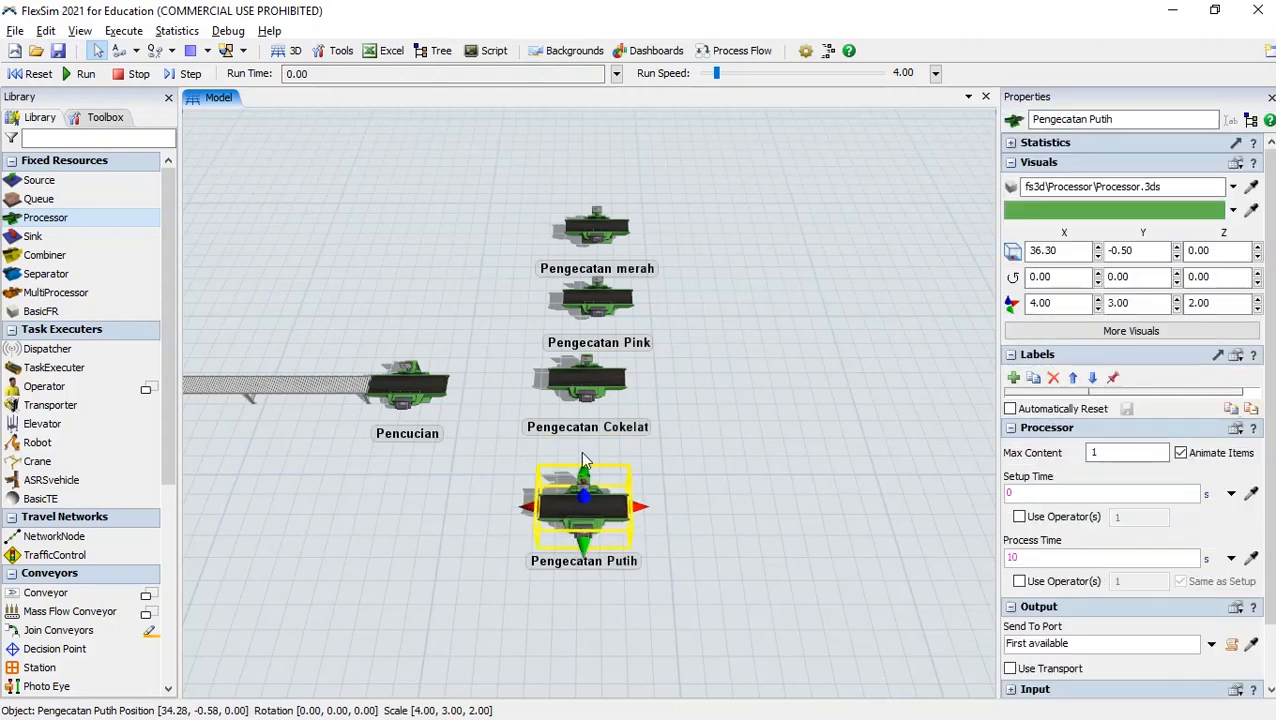
left_click_drag(588, 380, 588, 404)
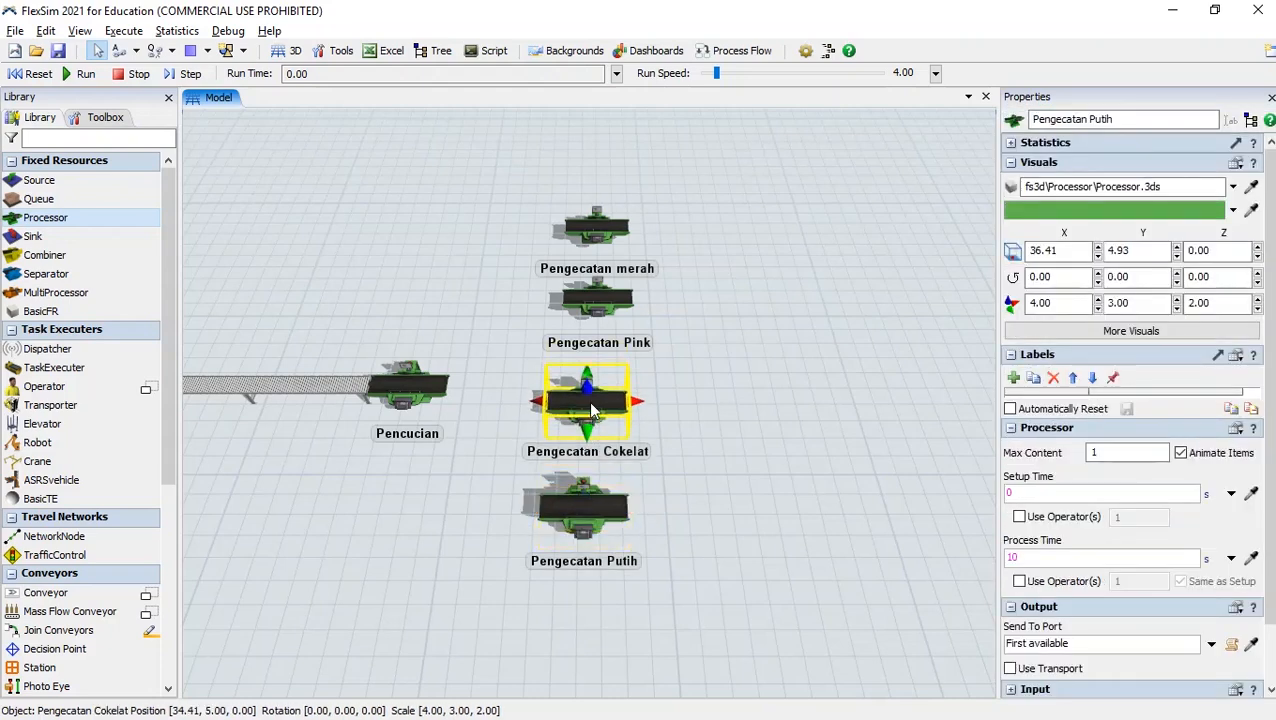
left_click(600, 308)
left_click(603, 250)
Check the flowchart for the stage after painting, add a Queue beyond the painting processors and name it Gudang Sementara
key("alt+Tab")
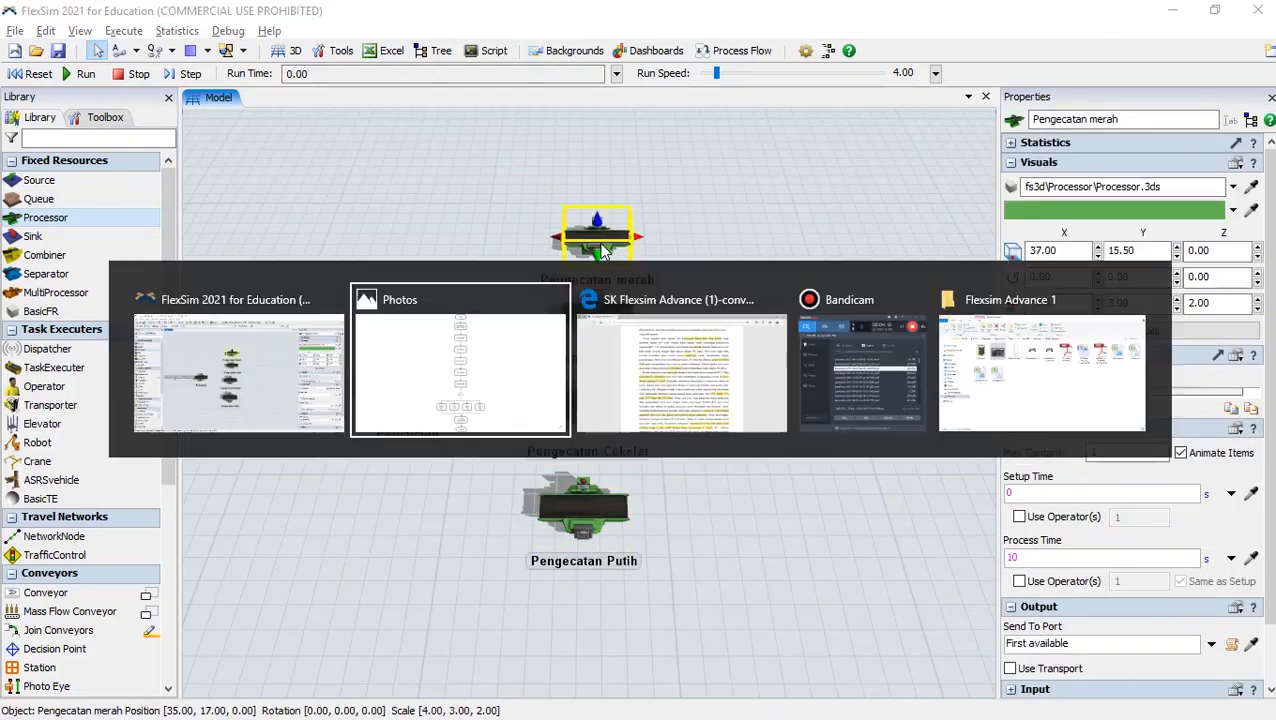
key("alt+Tab")
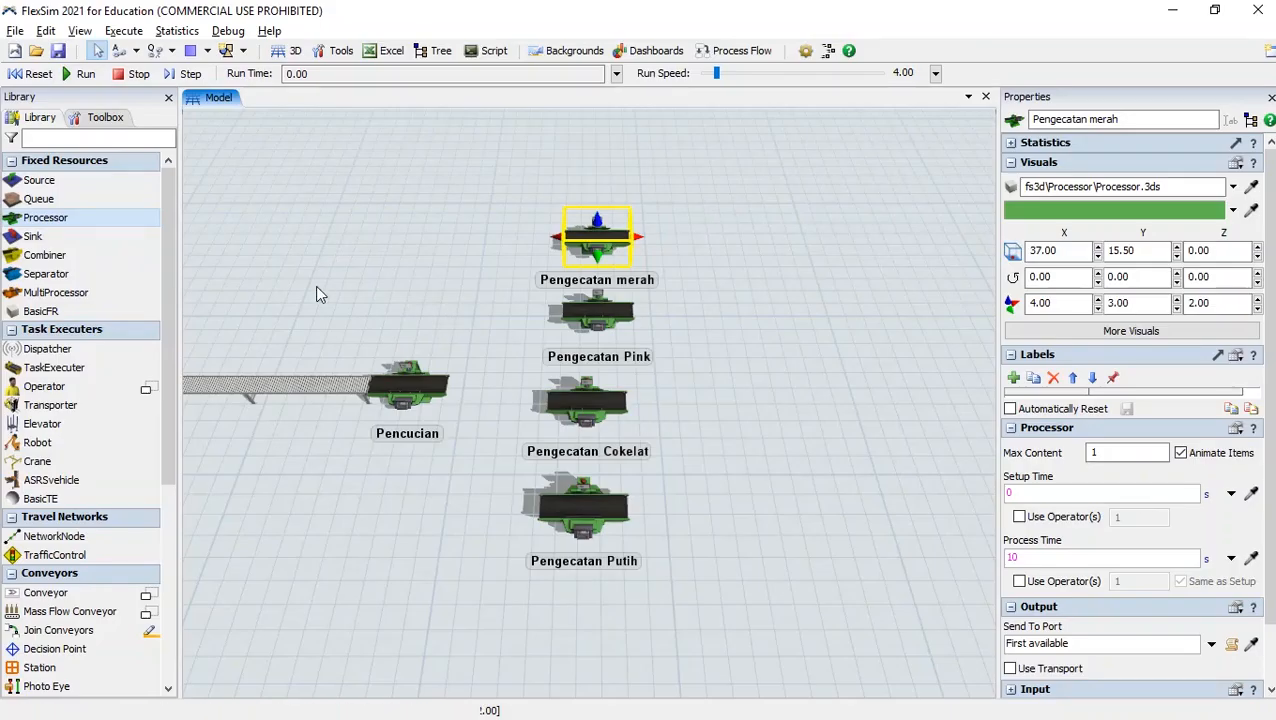
left_click(38, 199)
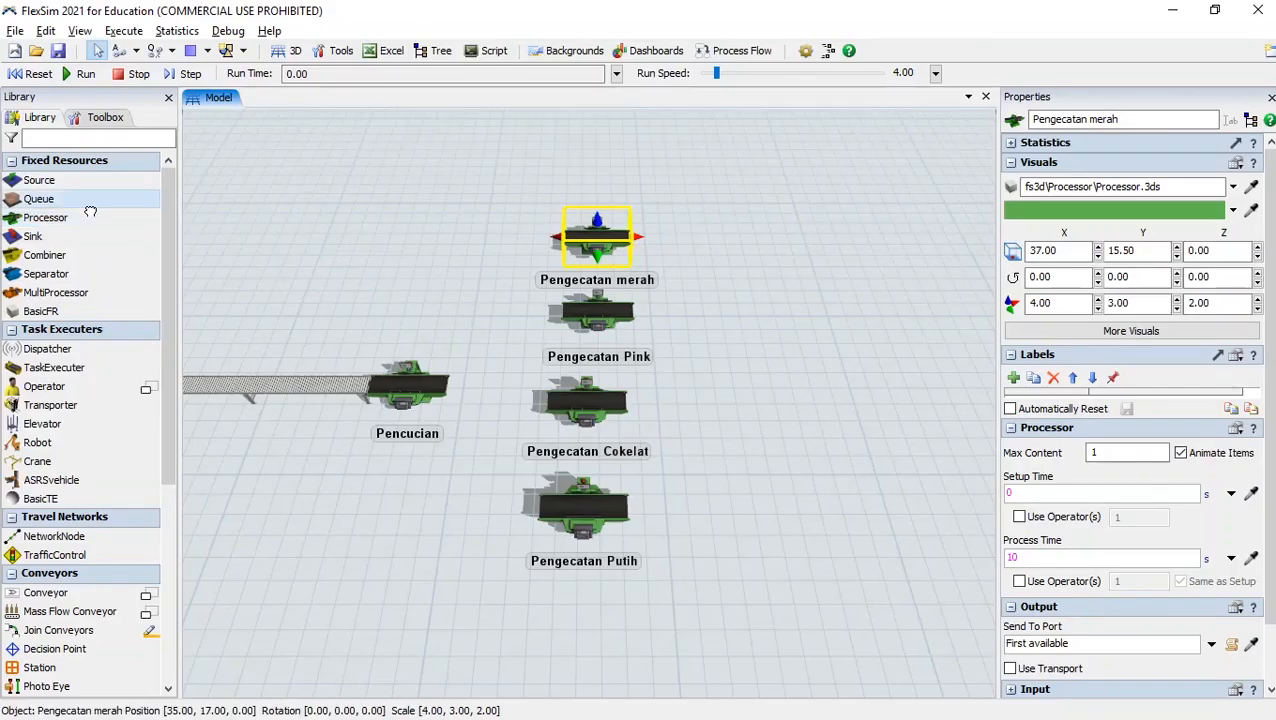
left_click(755, 368)
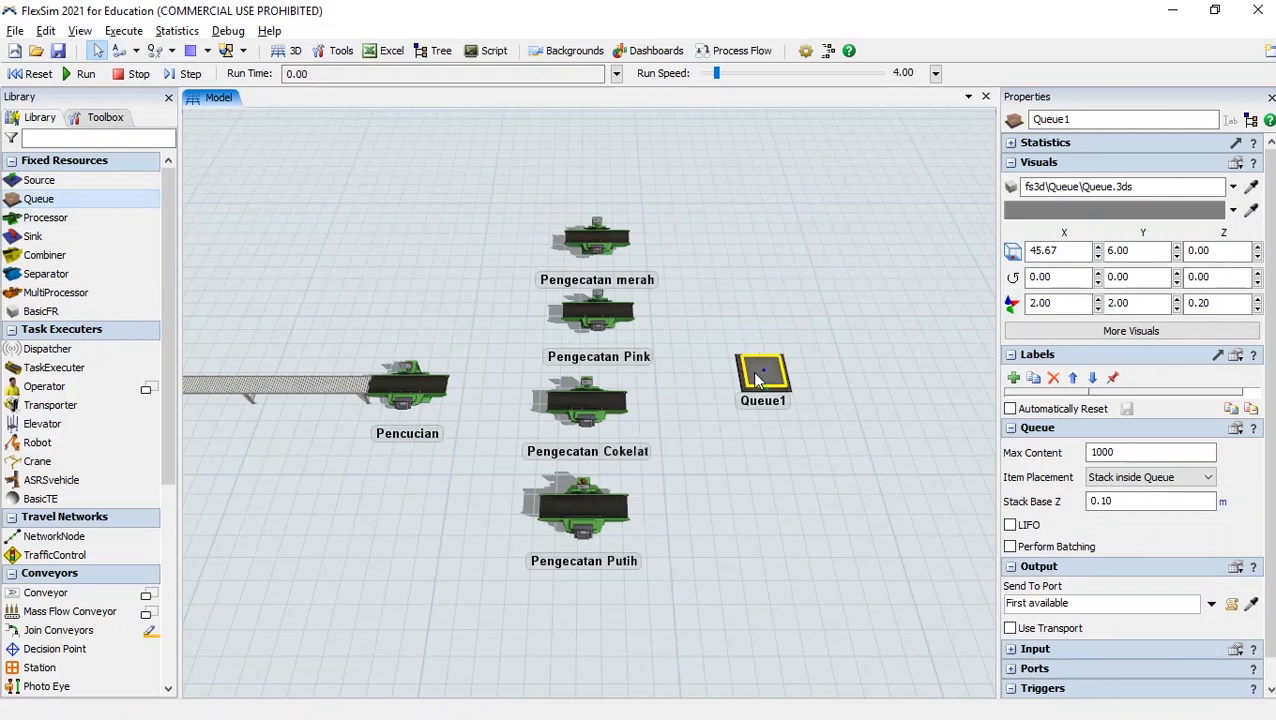
double_click(757, 375)
type("Gudang Sementara")
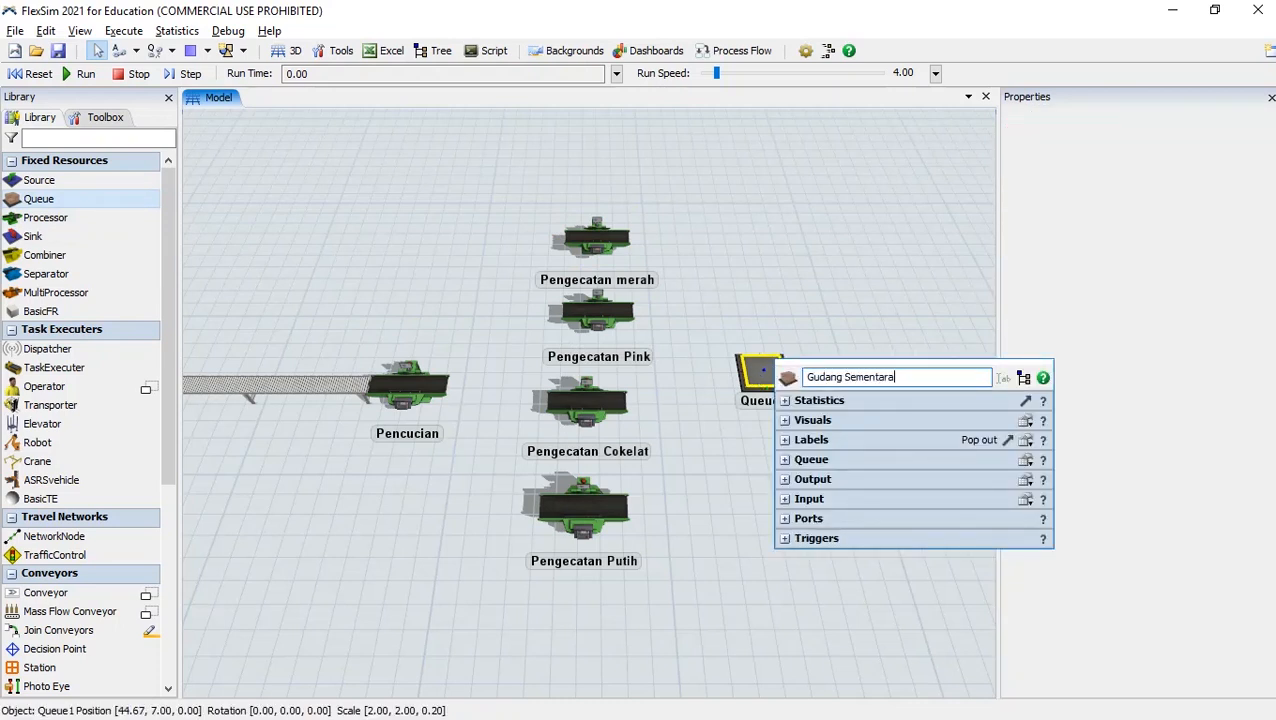
Confirm the queue's name, add a Sink beyond Gudang Sementara, and name it Selesai
key("Return")
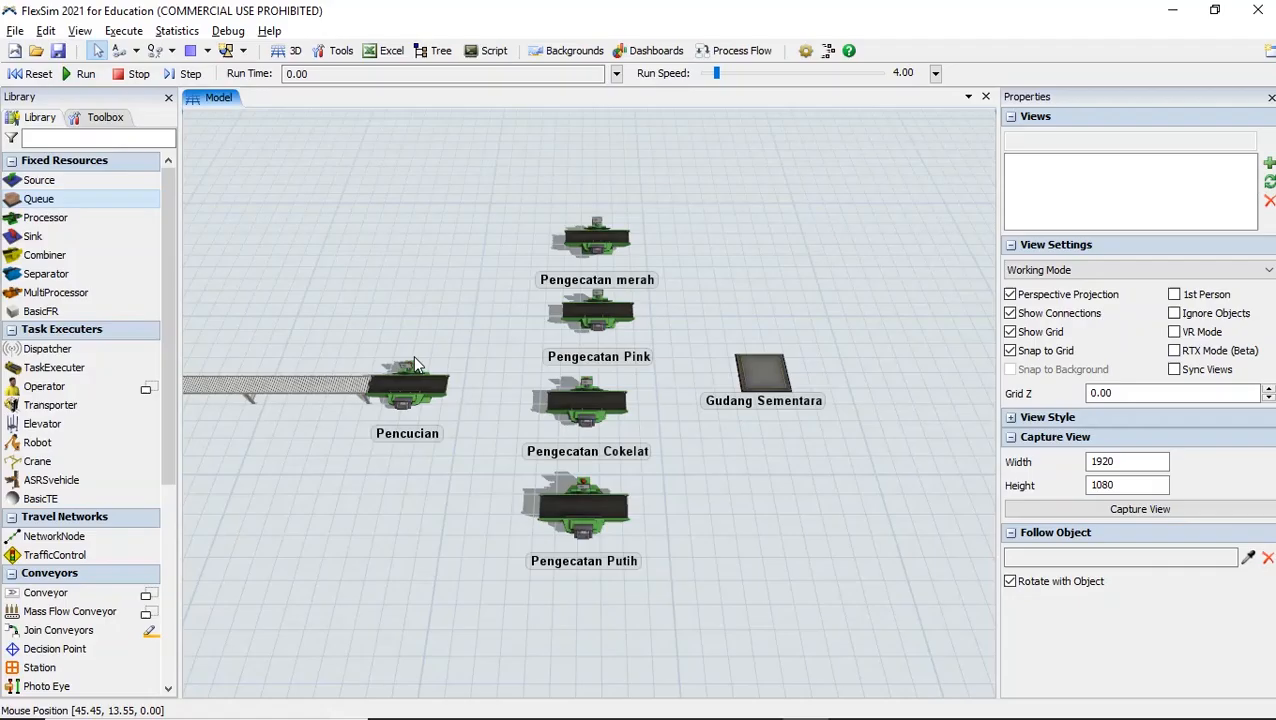
left_click(40, 236)
left_click(880, 366)
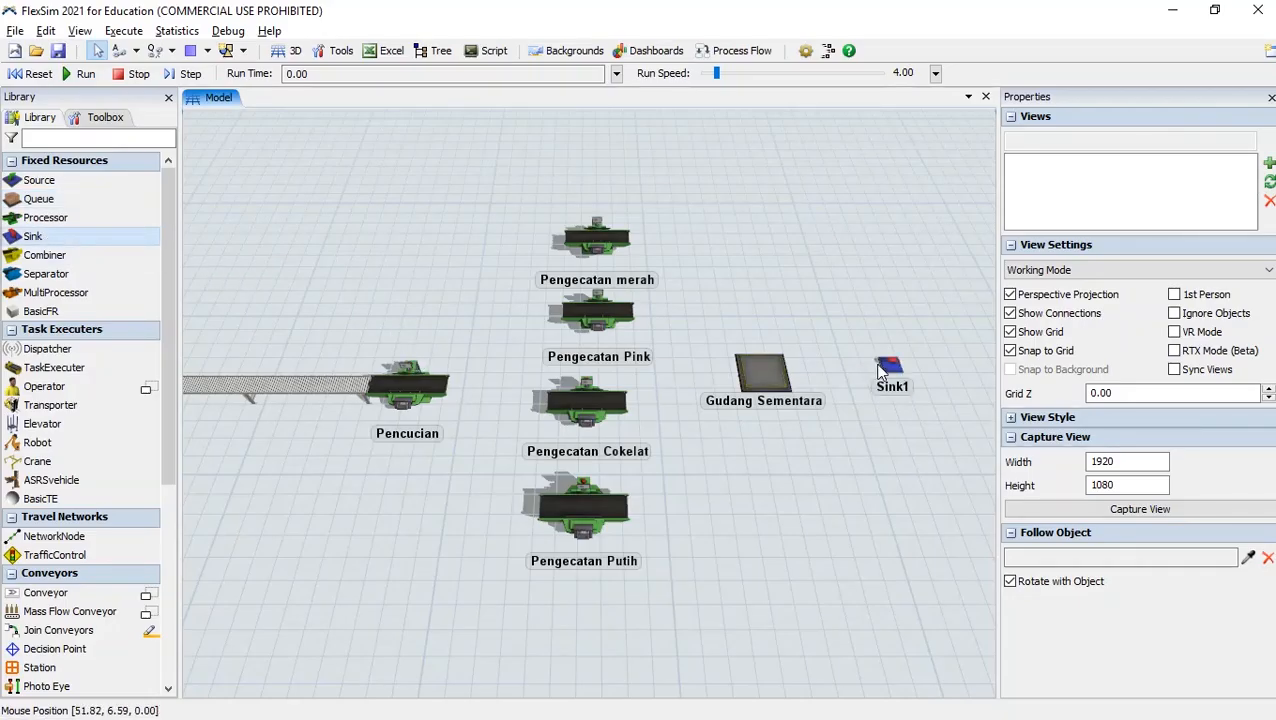
left_click(893, 372)
double_click(893, 372)
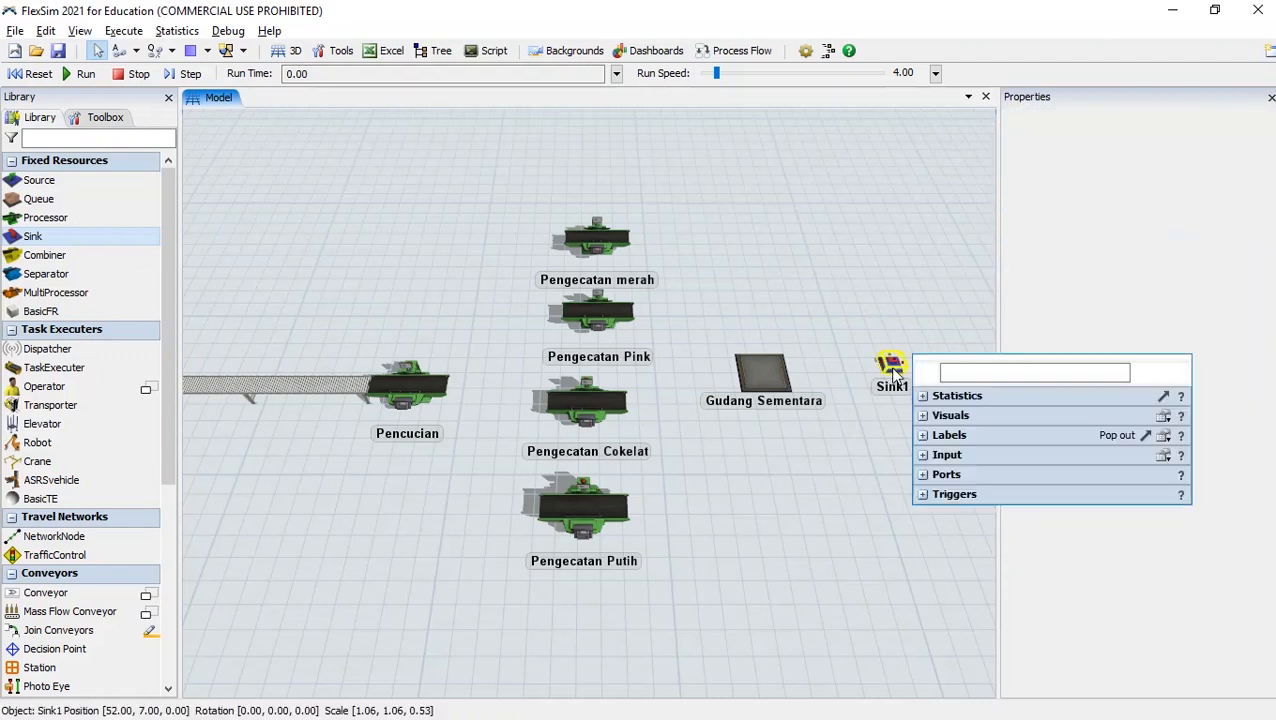
type("Selesai")
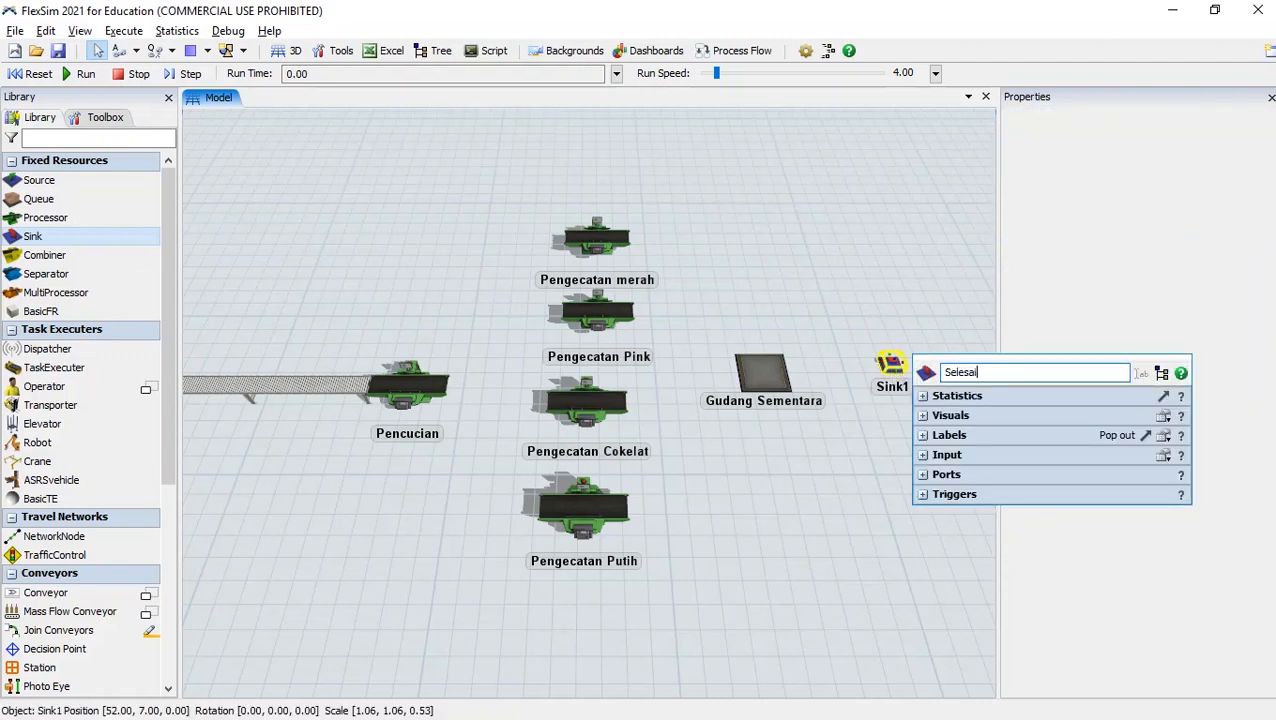
left_click(822, 247)
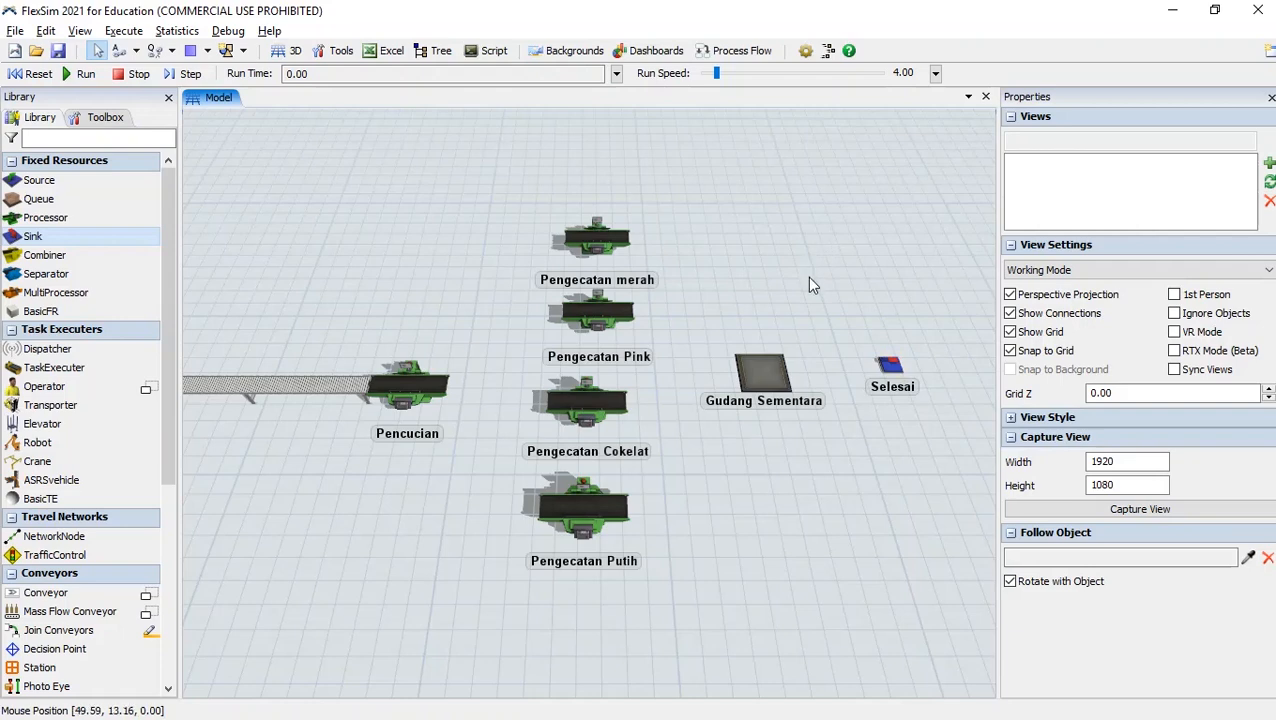
Check the case study PDF for the polishing stage's operator, add an Operator in front of Pemolesan, and give it the case study's operator name
left_click_drag(262, 209, 583, 207)
left_click_drag(379, 210, 630, 185)
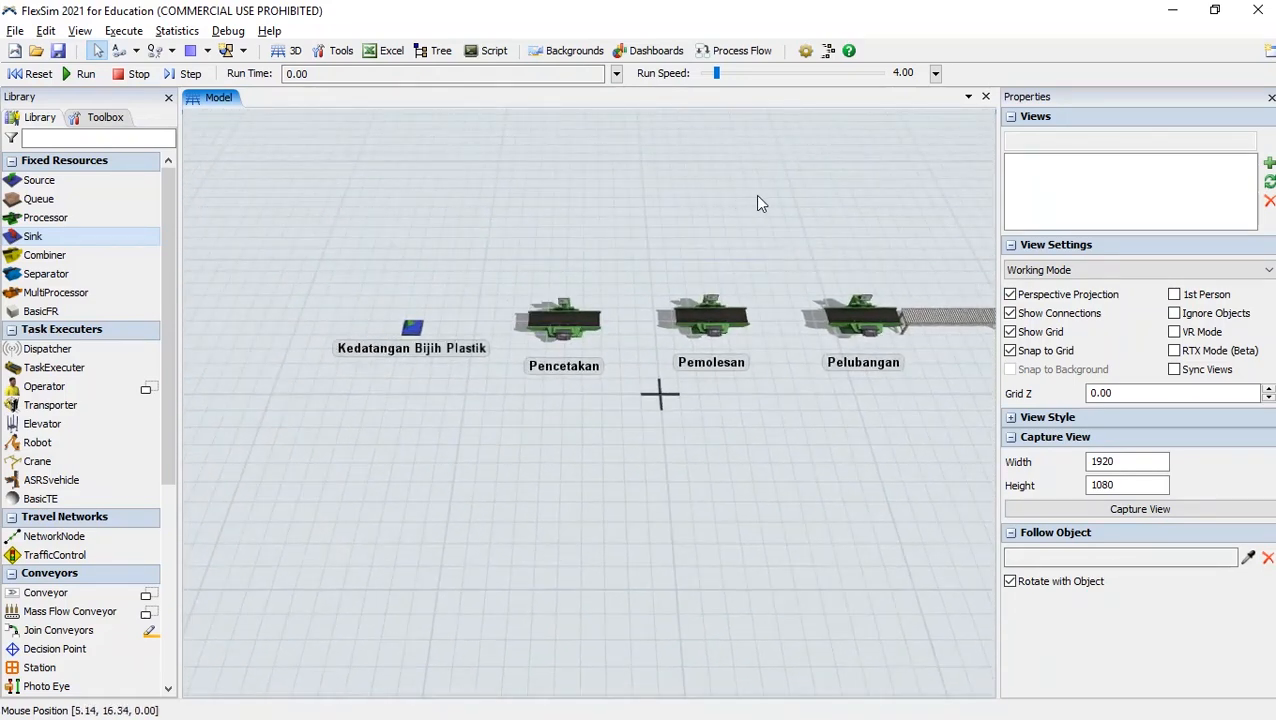
left_click_drag(807, 188, 644, 199)
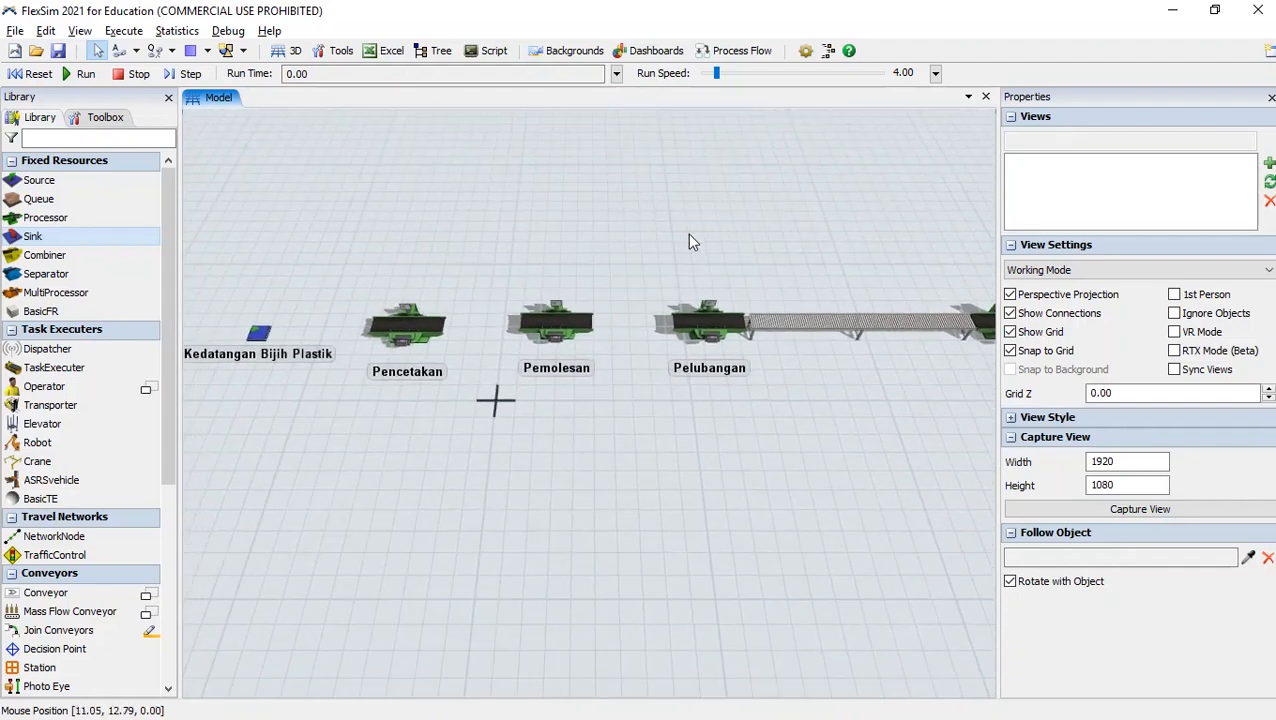
key("alt+Tab")
key("Tab")
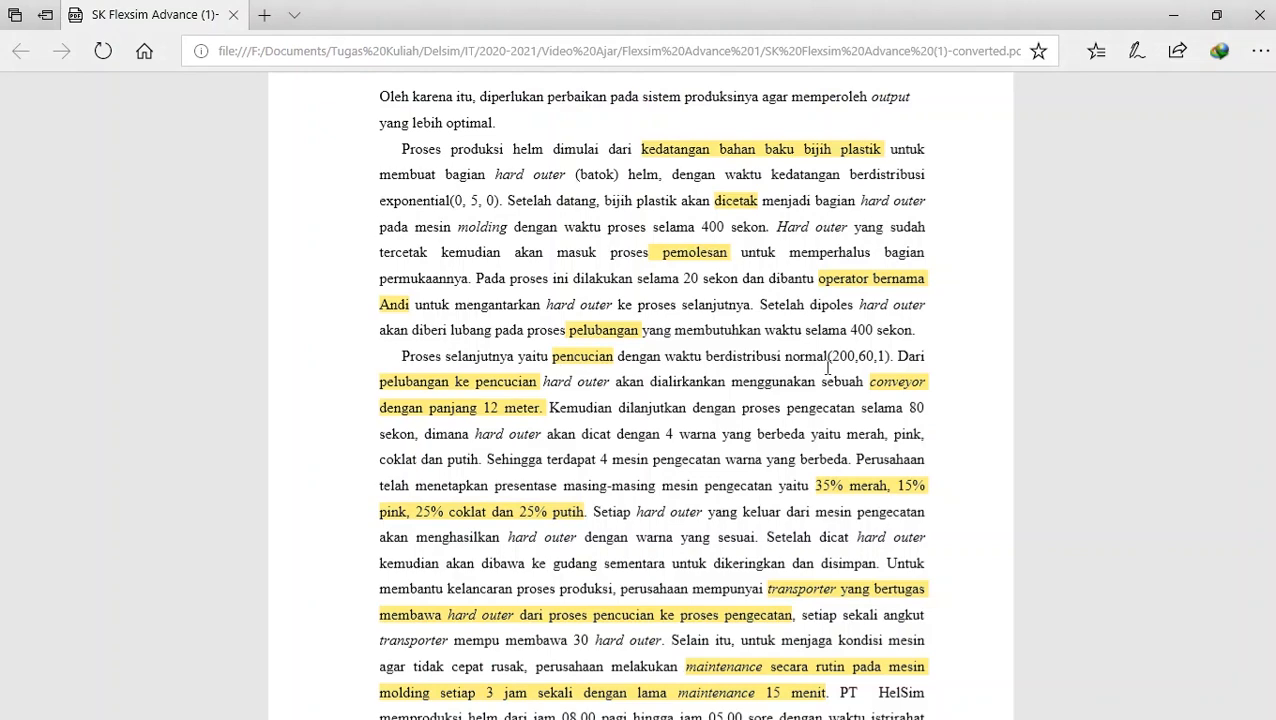
scroll(828, 367, "up", 1)
scroll(828, 367, "down", 1)
key("alt+Tab")
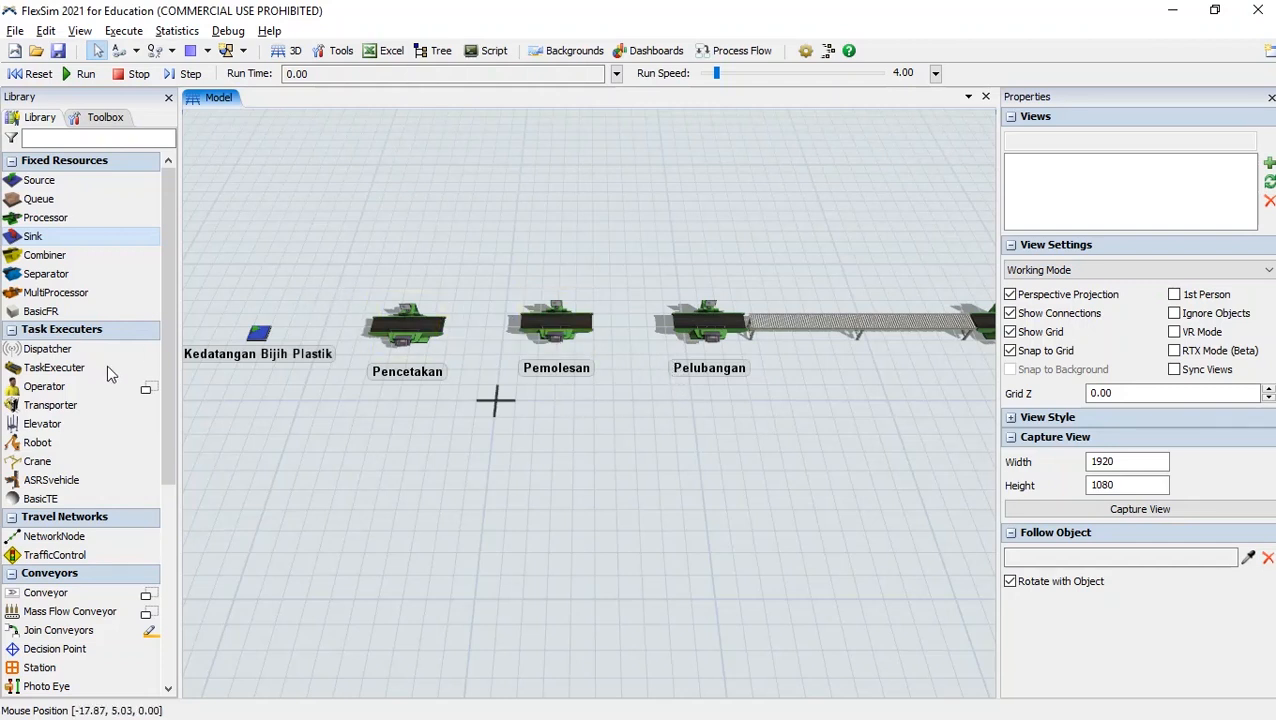
left_click_drag(73, 385, 555, 388)
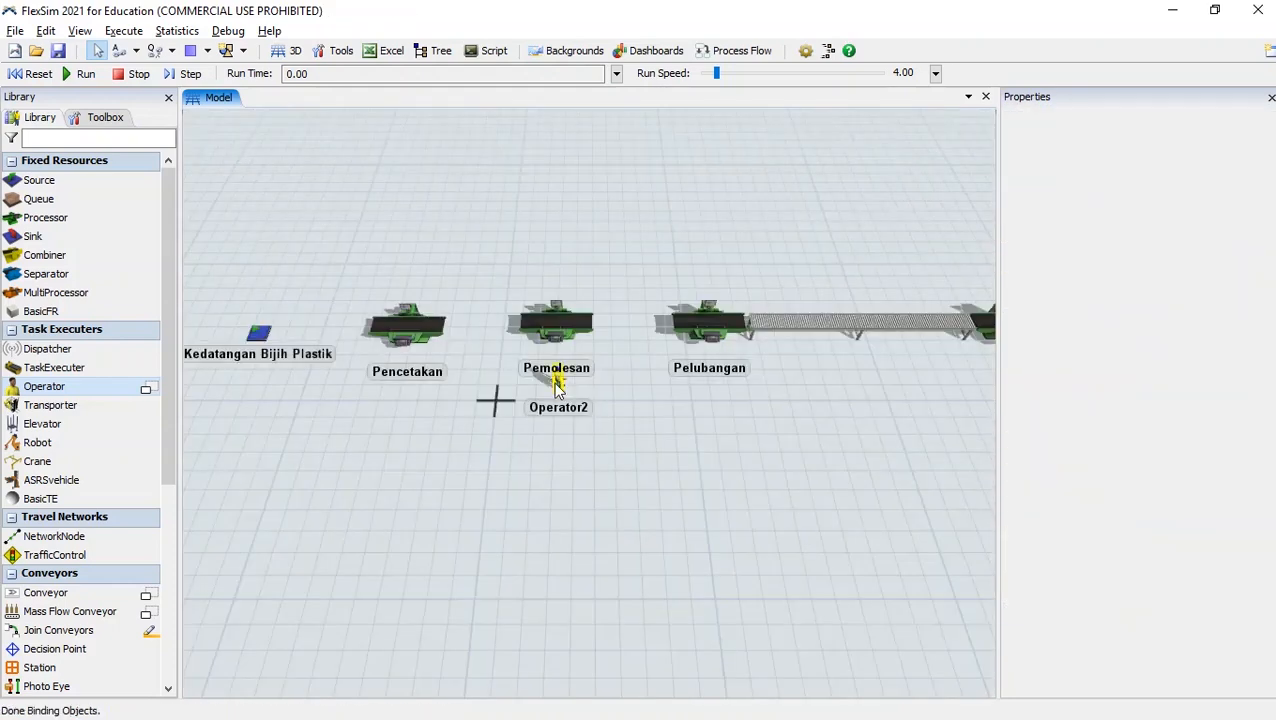
double_click(557, 387)
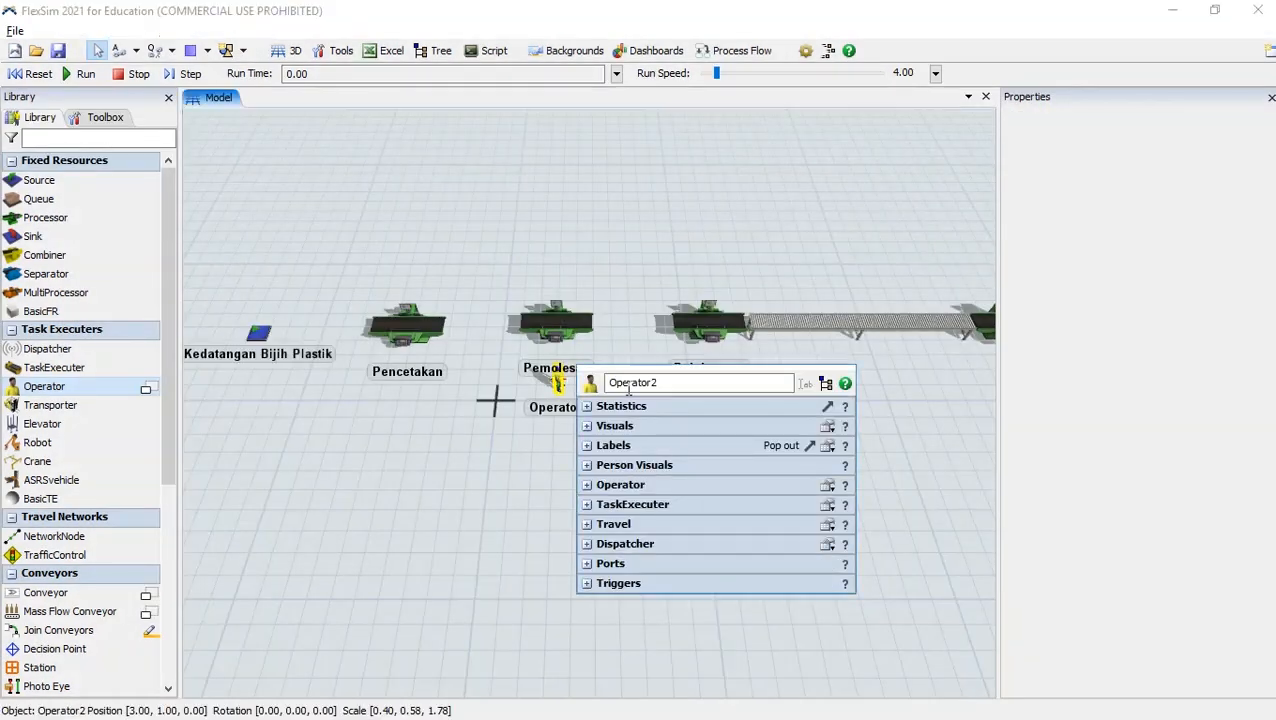
type("Andi")
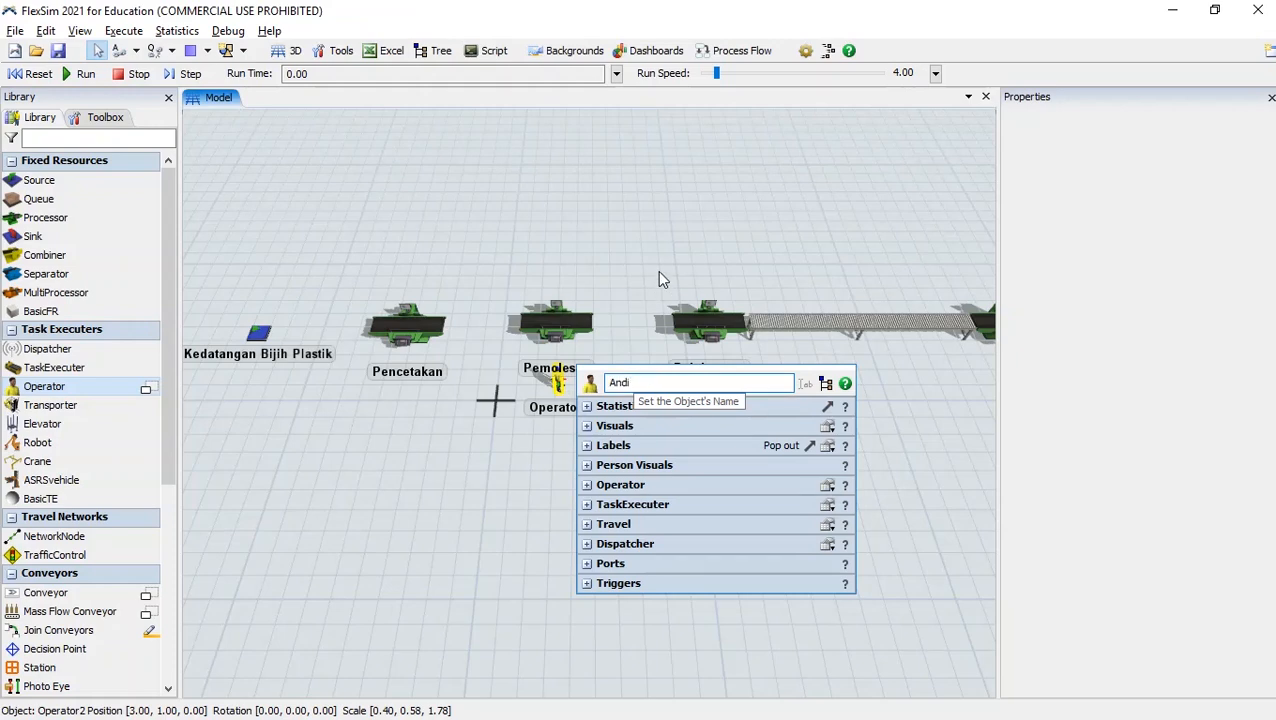
left_click(665, 233)
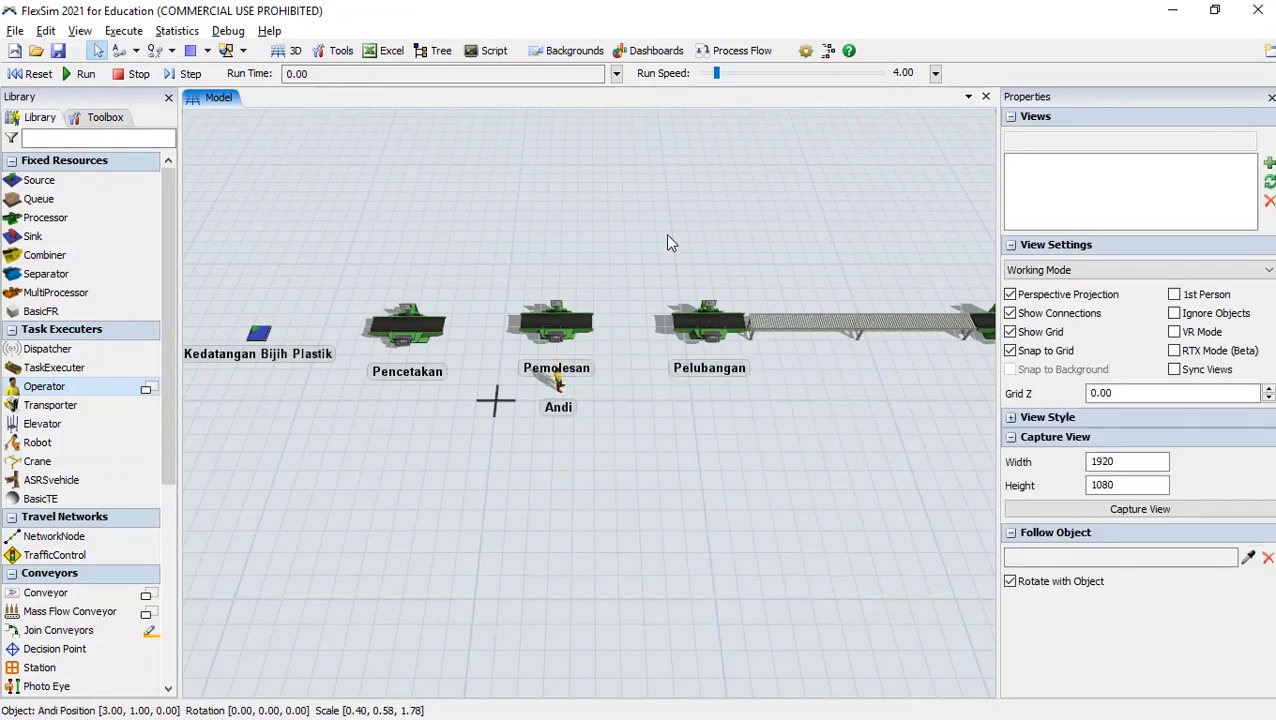
Check the transporter's role in the case study PDF and add a Transporter in front of Pencucian in FlexSim
left_click_drag(786, 222, 473, 225)
key("alt+Tab")
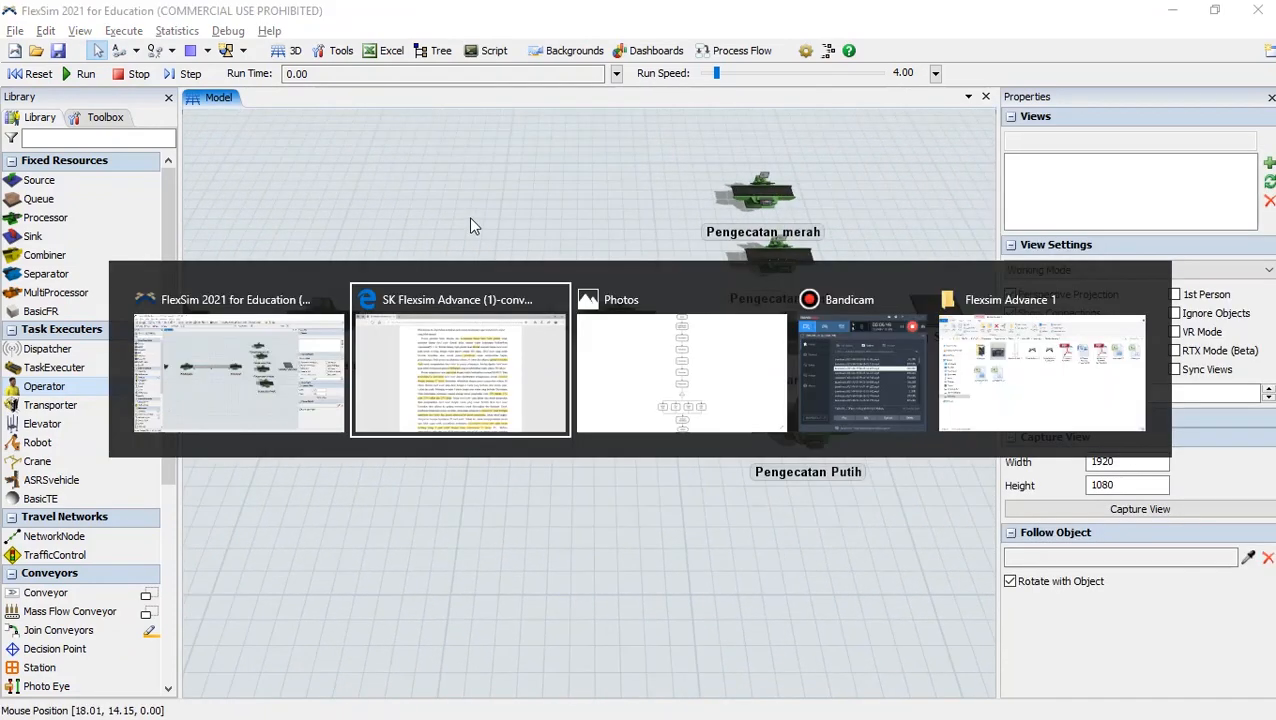
left_click(470, 295)
scroll(690, 372, "down", 1)
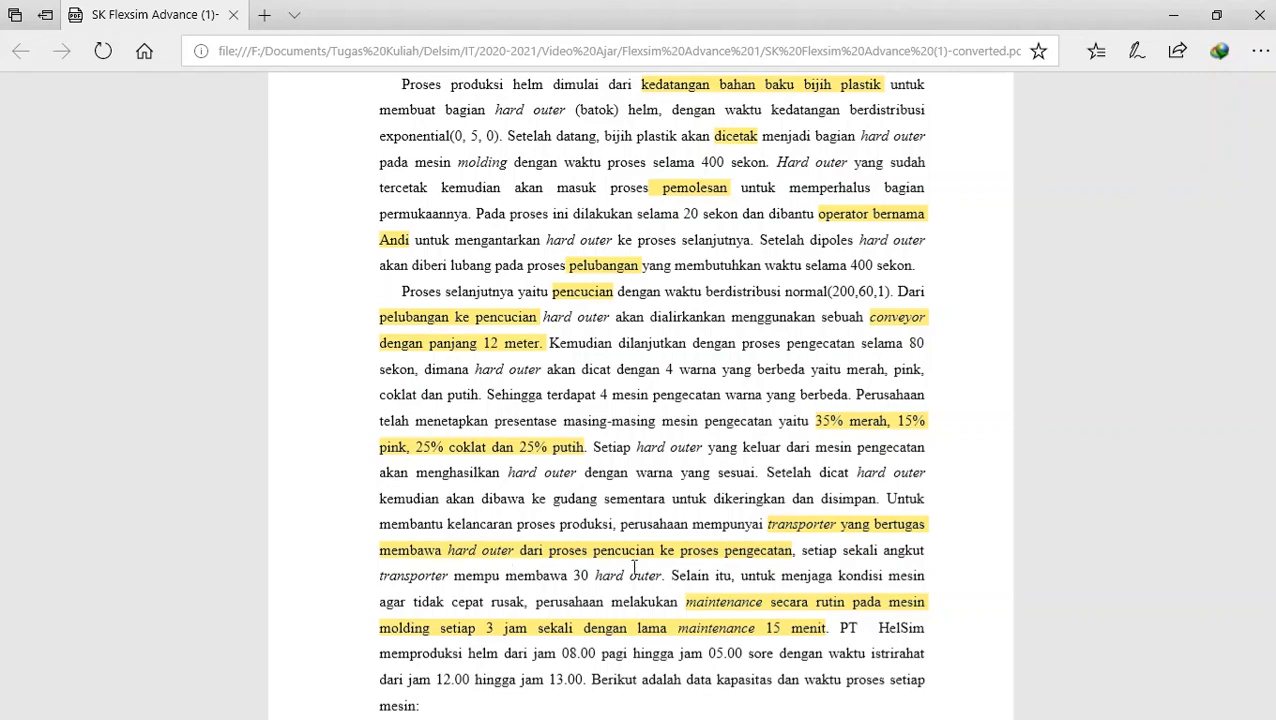
key("alt+Tab")
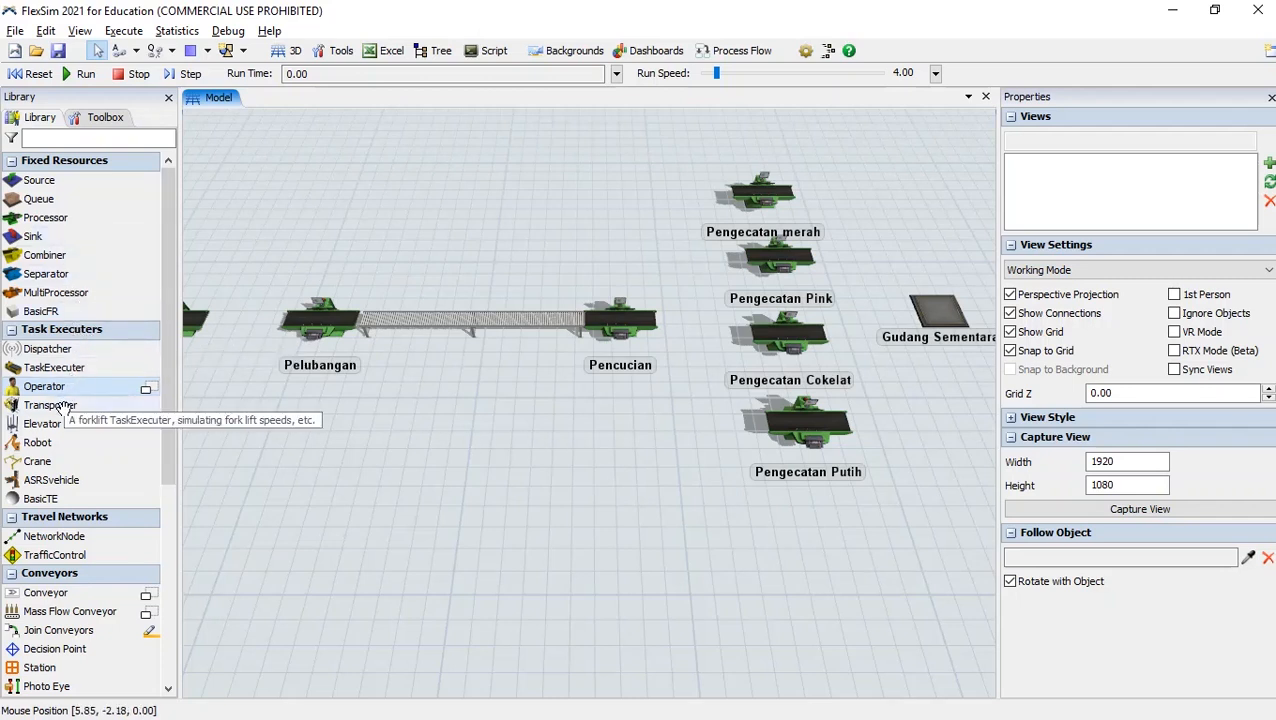
left_click_drag(62, 407, 622, 421)
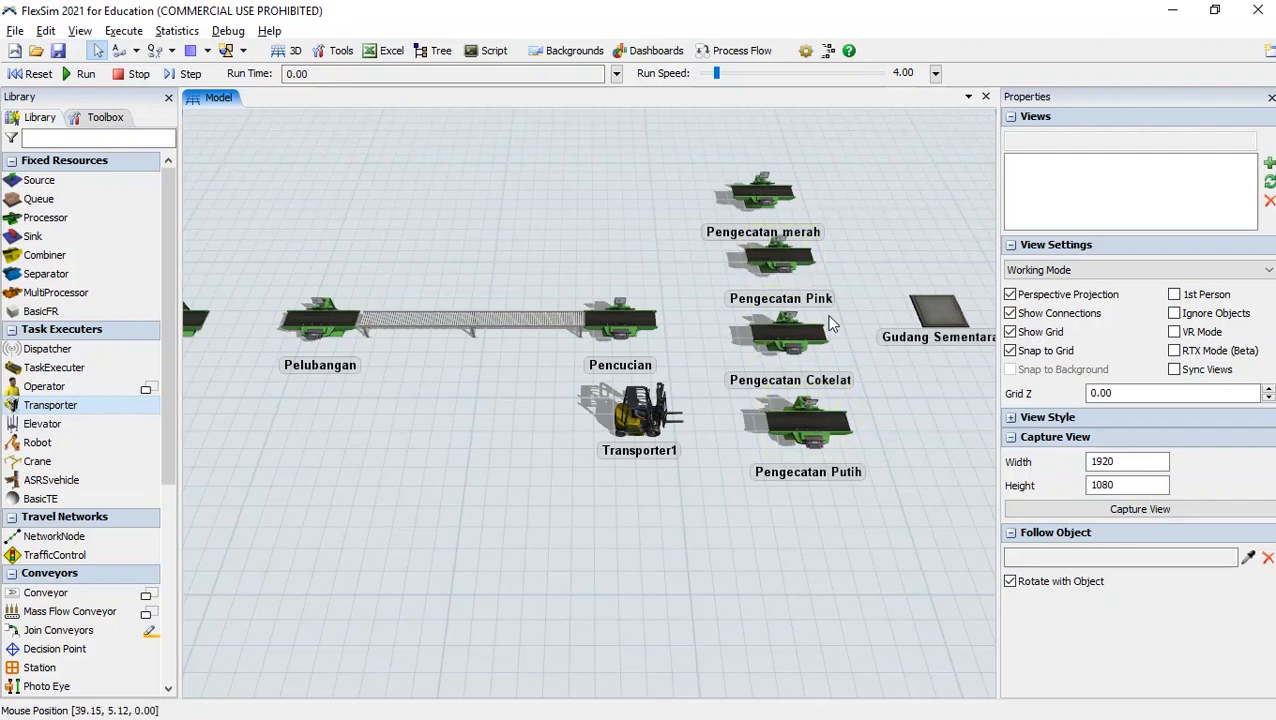
Connect Kedatangan Bijih Plastik to Pencetakan with Connect Objects, and leave connection mode
left_click_drag(438, 231, 731, 220)
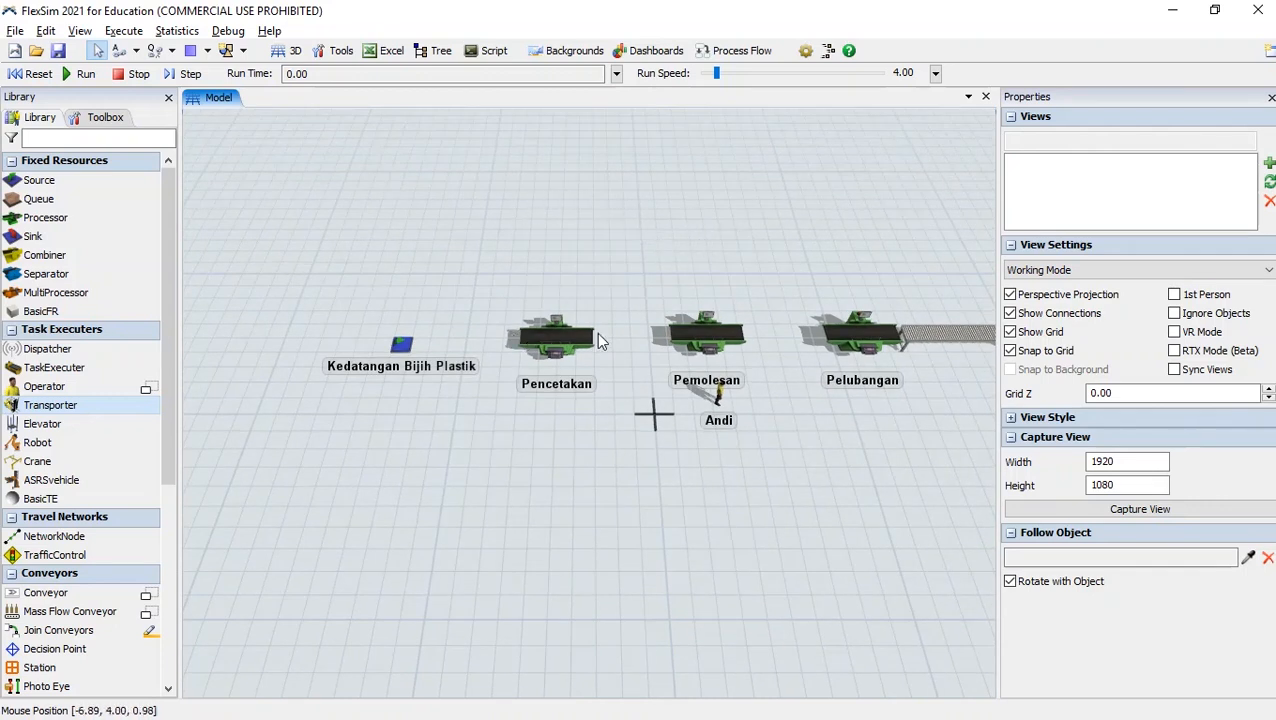
left_click(136, 52)
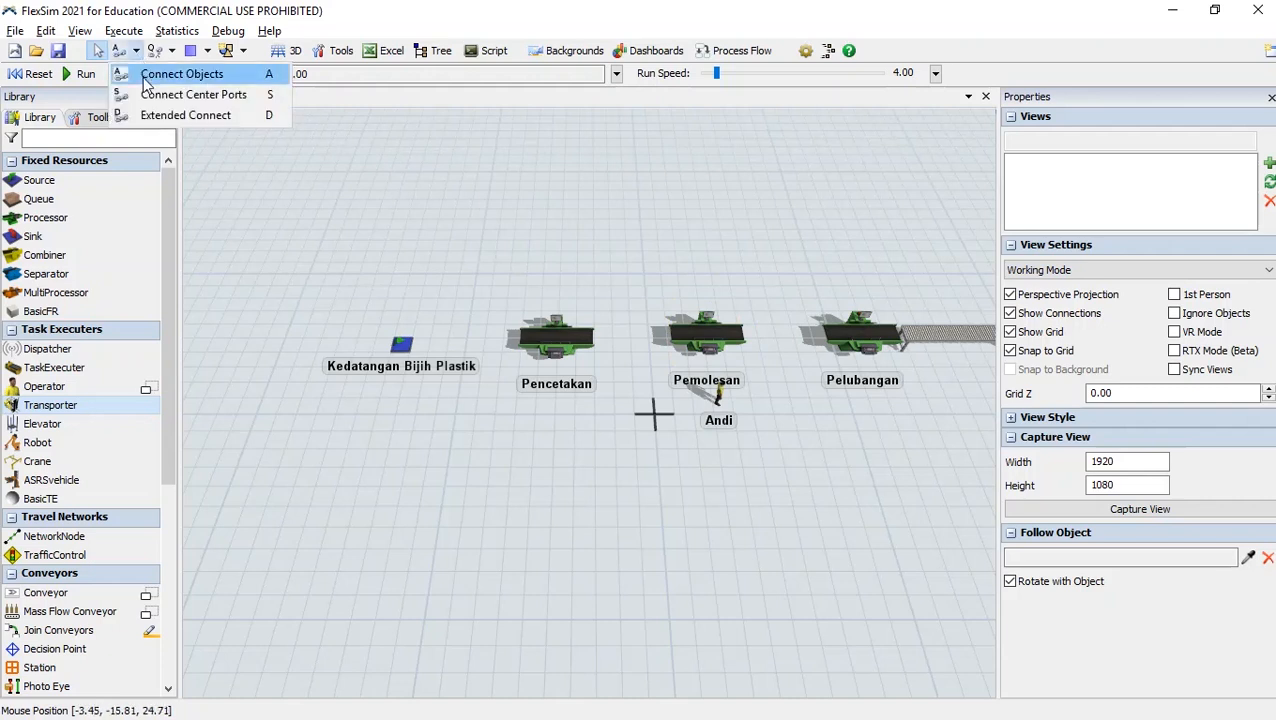
left_click(146, 76)
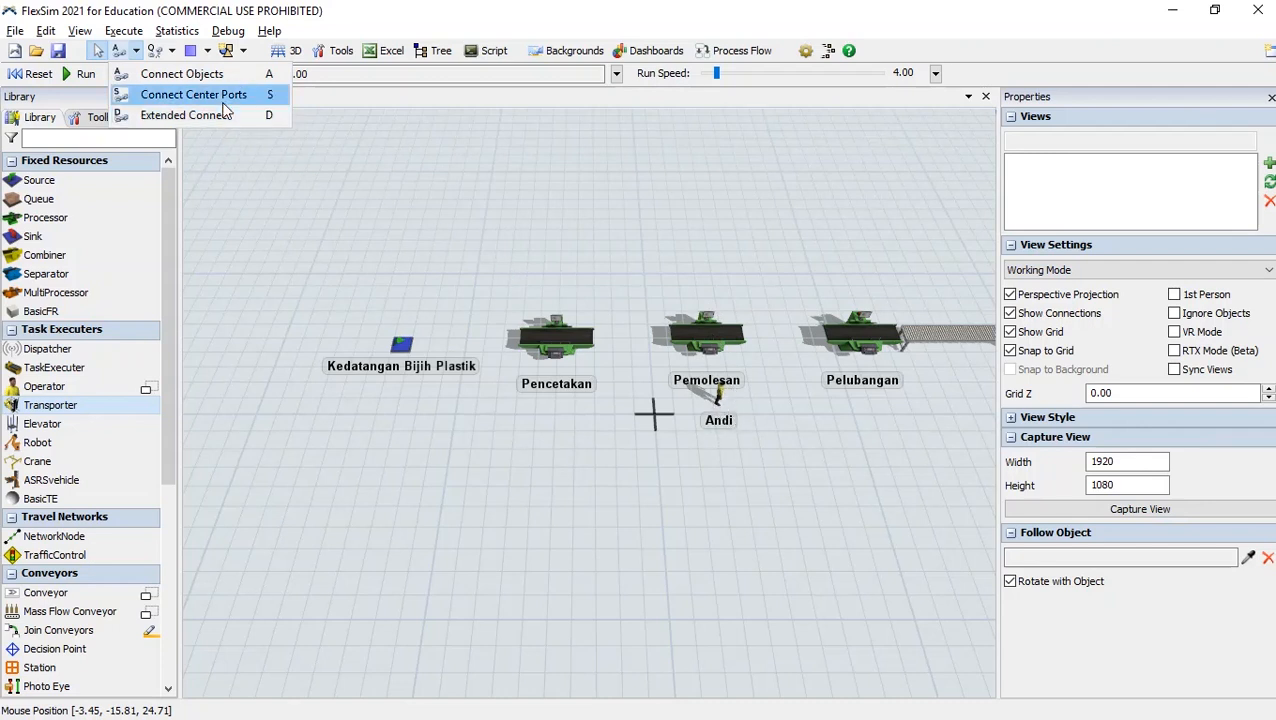
left_click(118, 52)
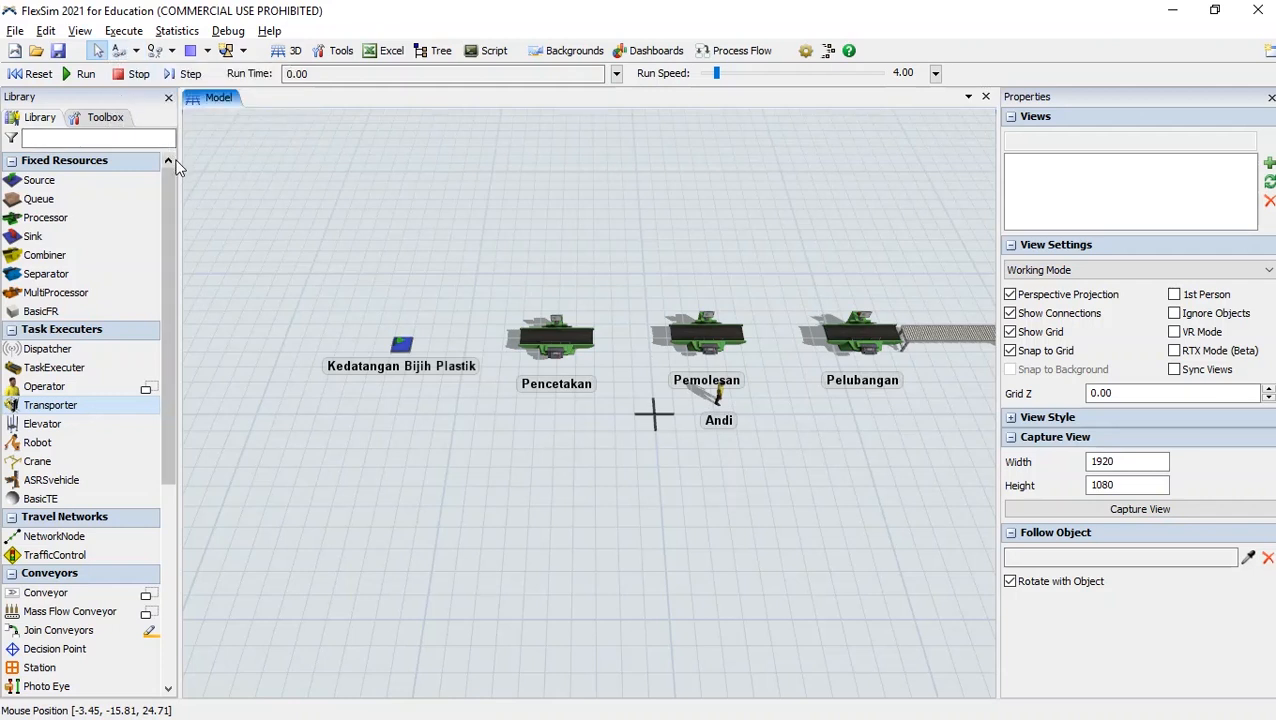
left_click(119, 51)
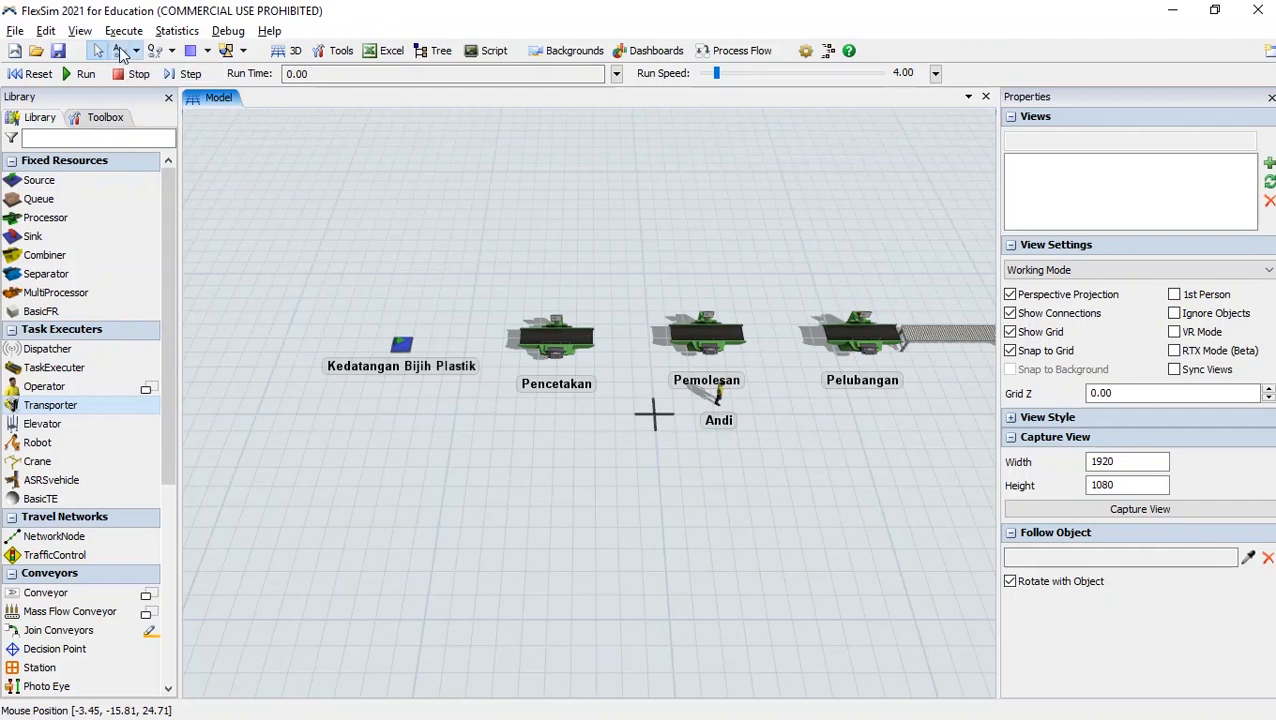
left_click(404, 345)
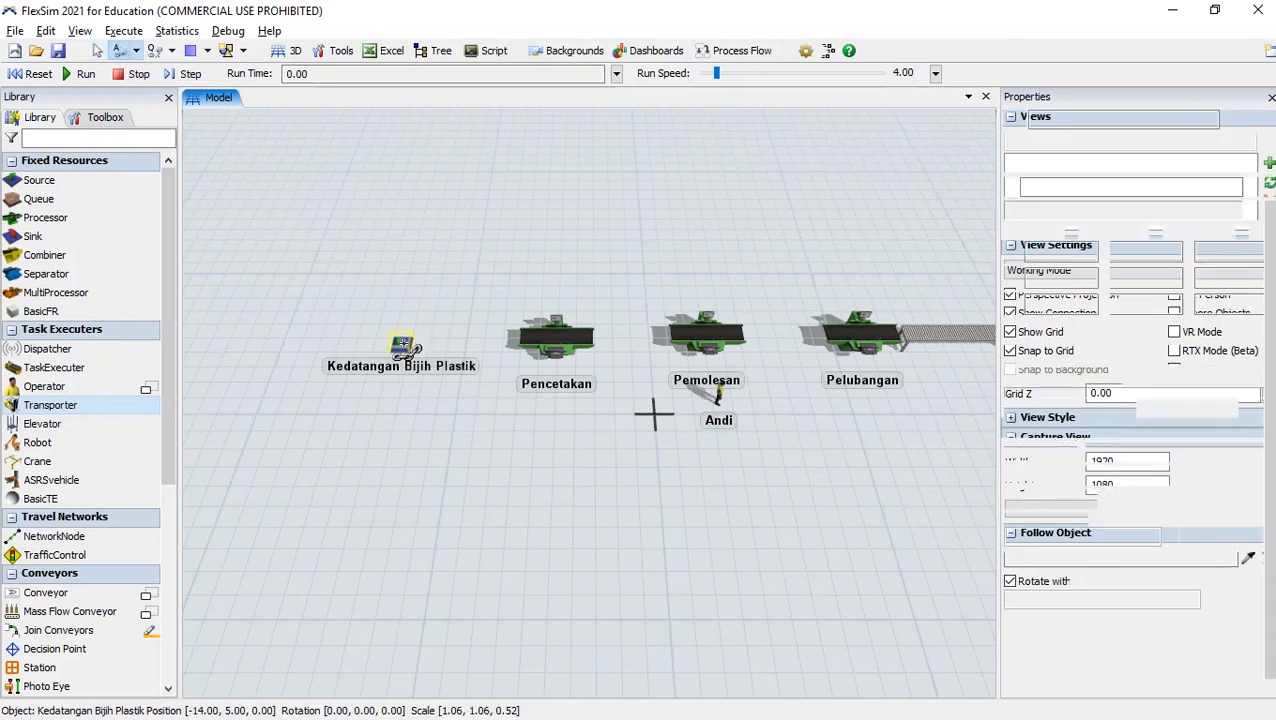
left_click(551, 342)
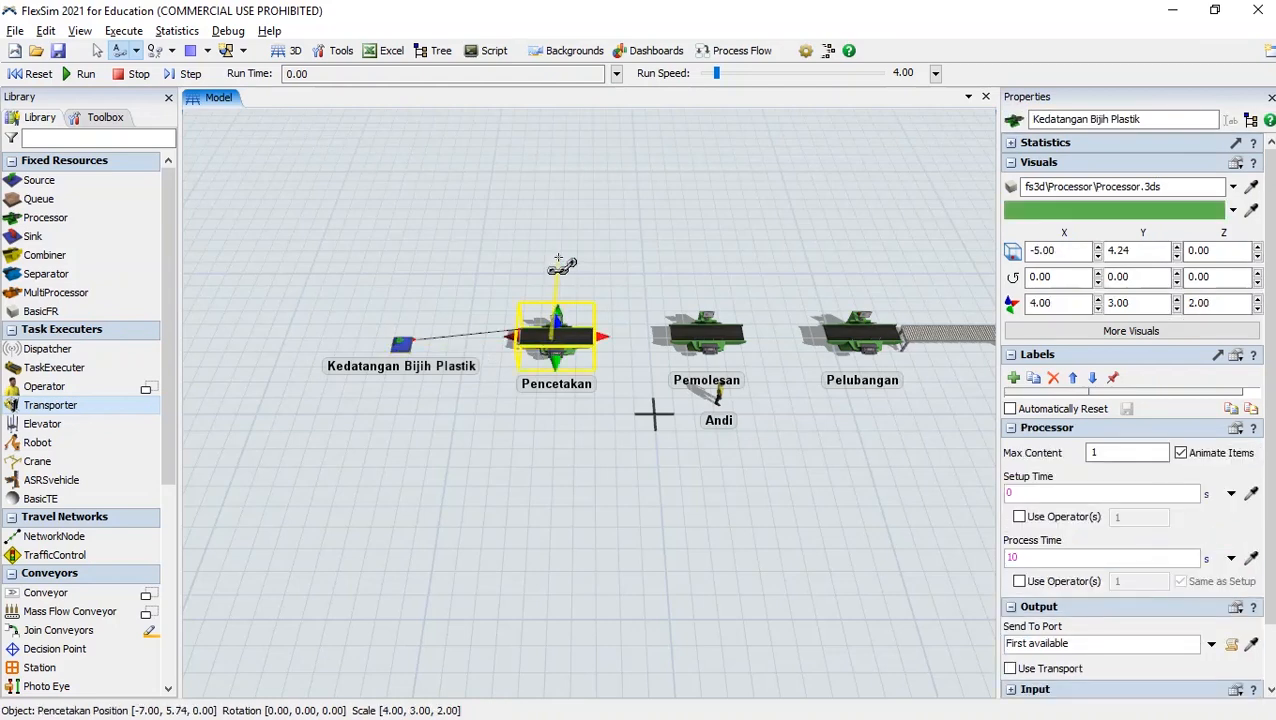
right_click(561, 264)
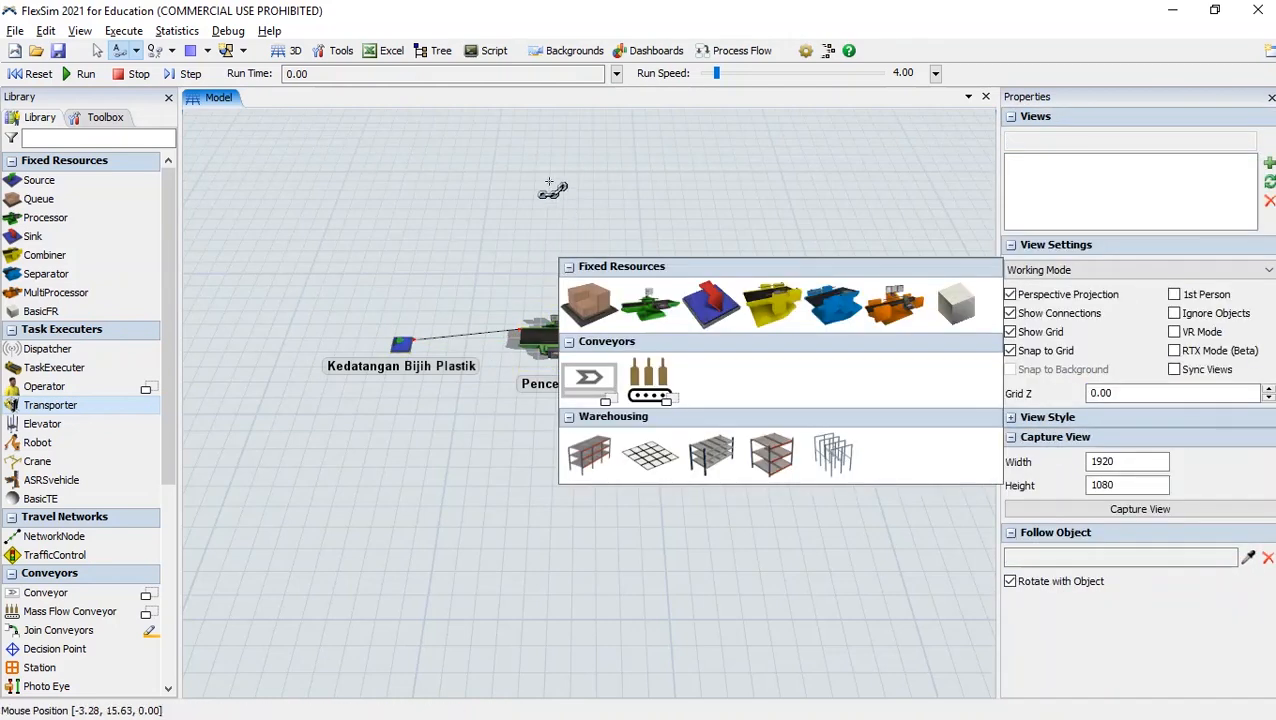
left_click(99, 51)
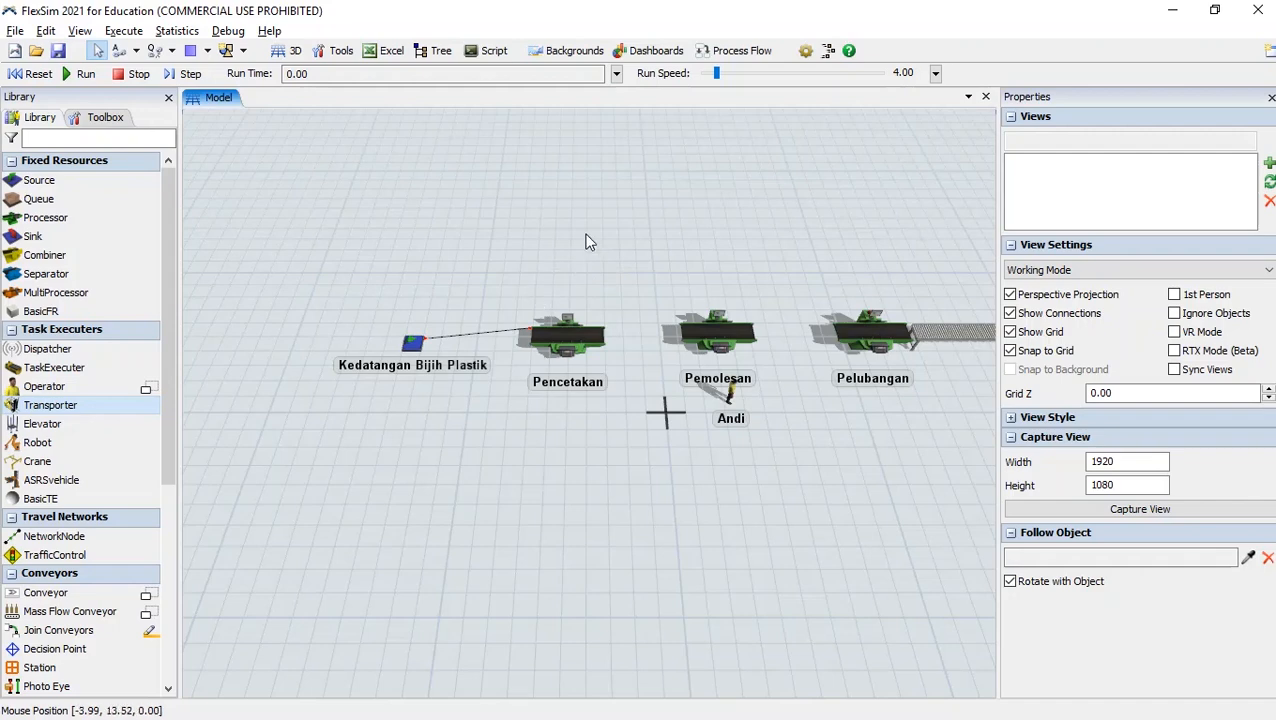
Connect Pencetakan to Pemolesan and Pemolesan to Pelubangan with object connections
left_click_drag(604, 237, 589, 241)
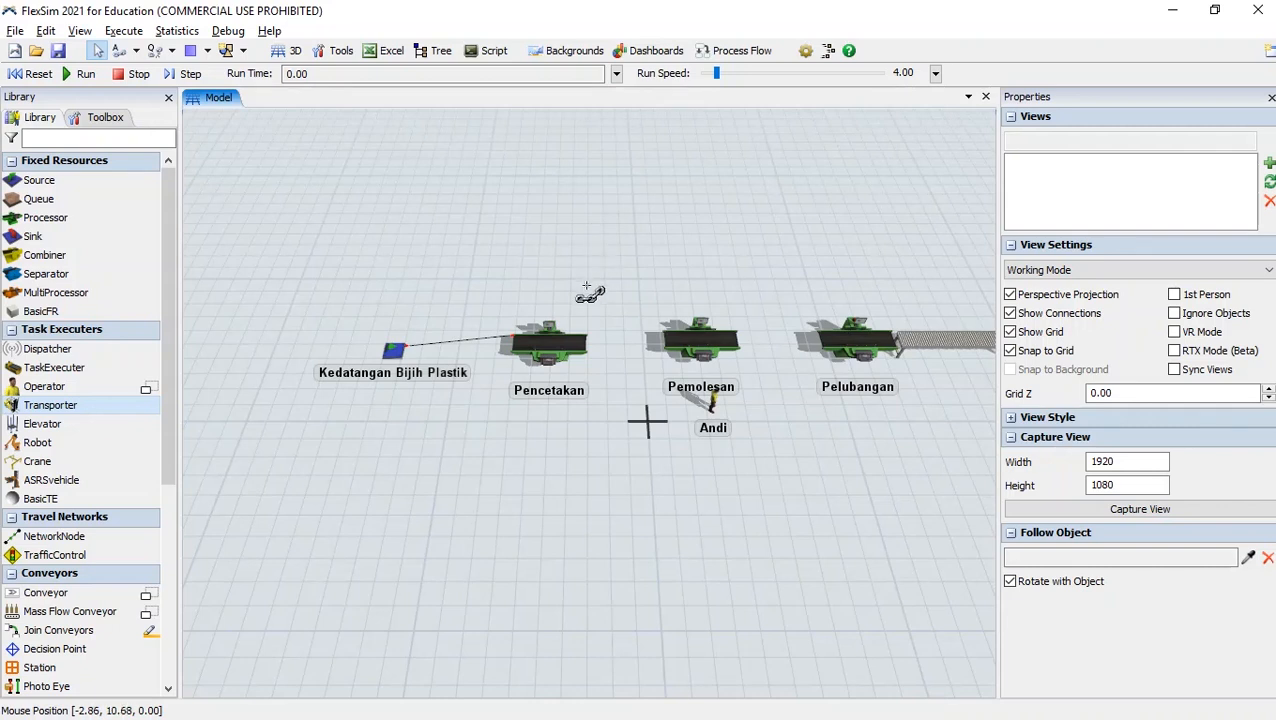
left_click(550, 352)
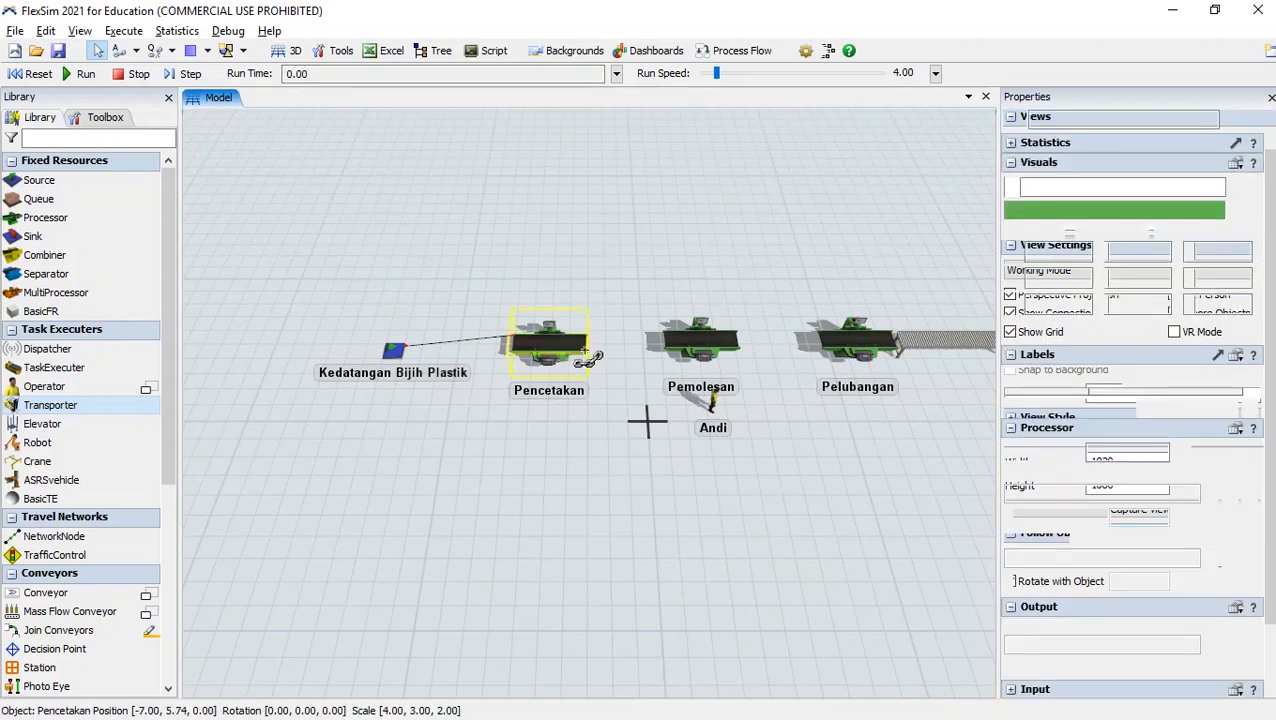
left_click(696, 345)
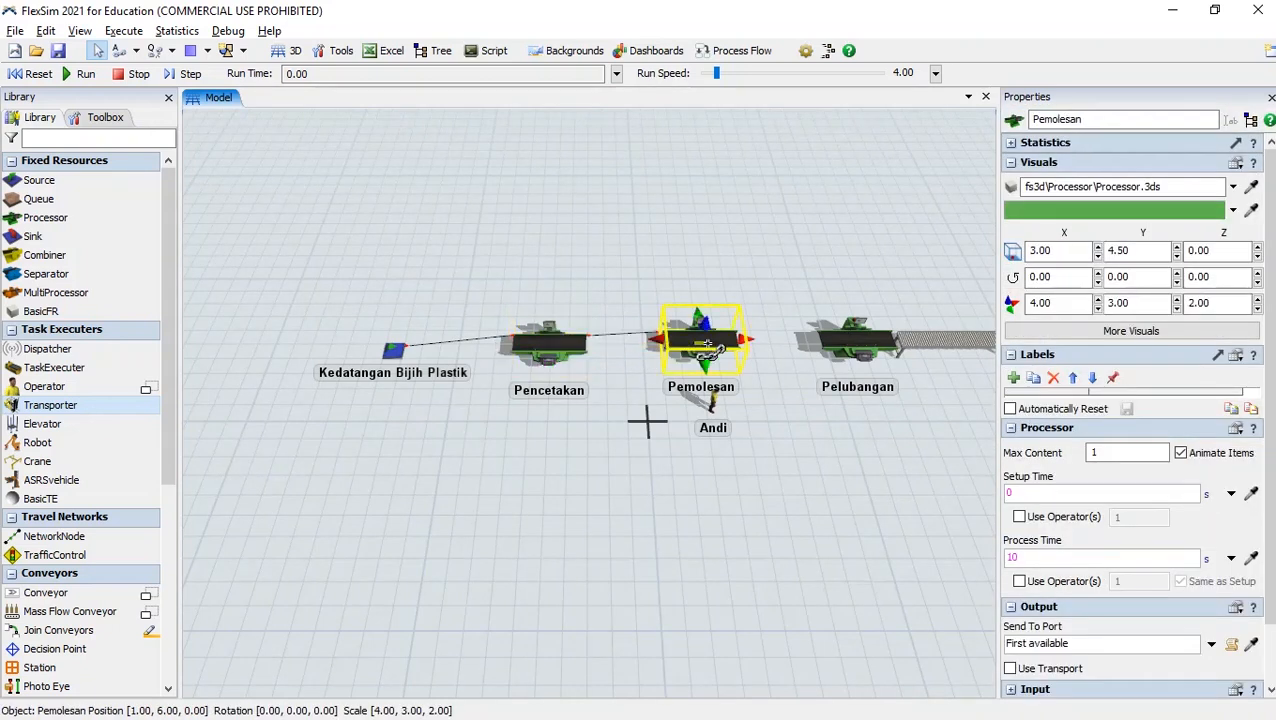
left_click_drag(779, 345, 848, 343)
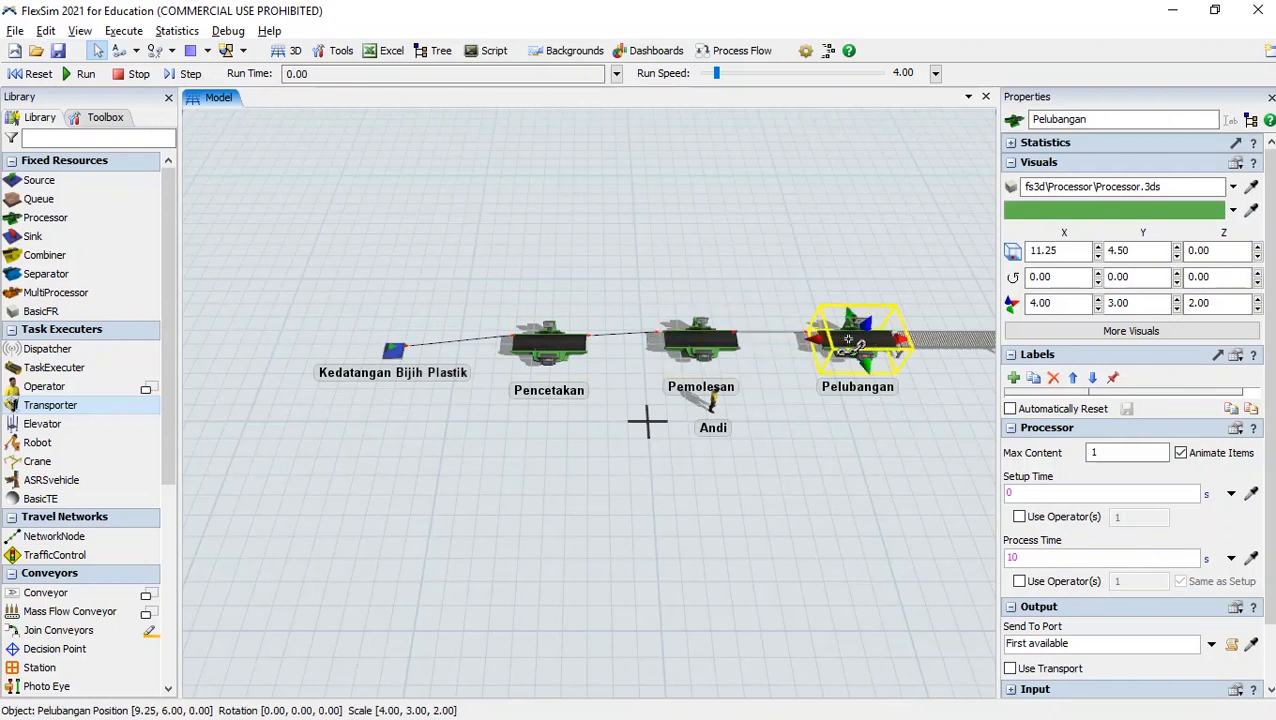
left_click(888, 237)
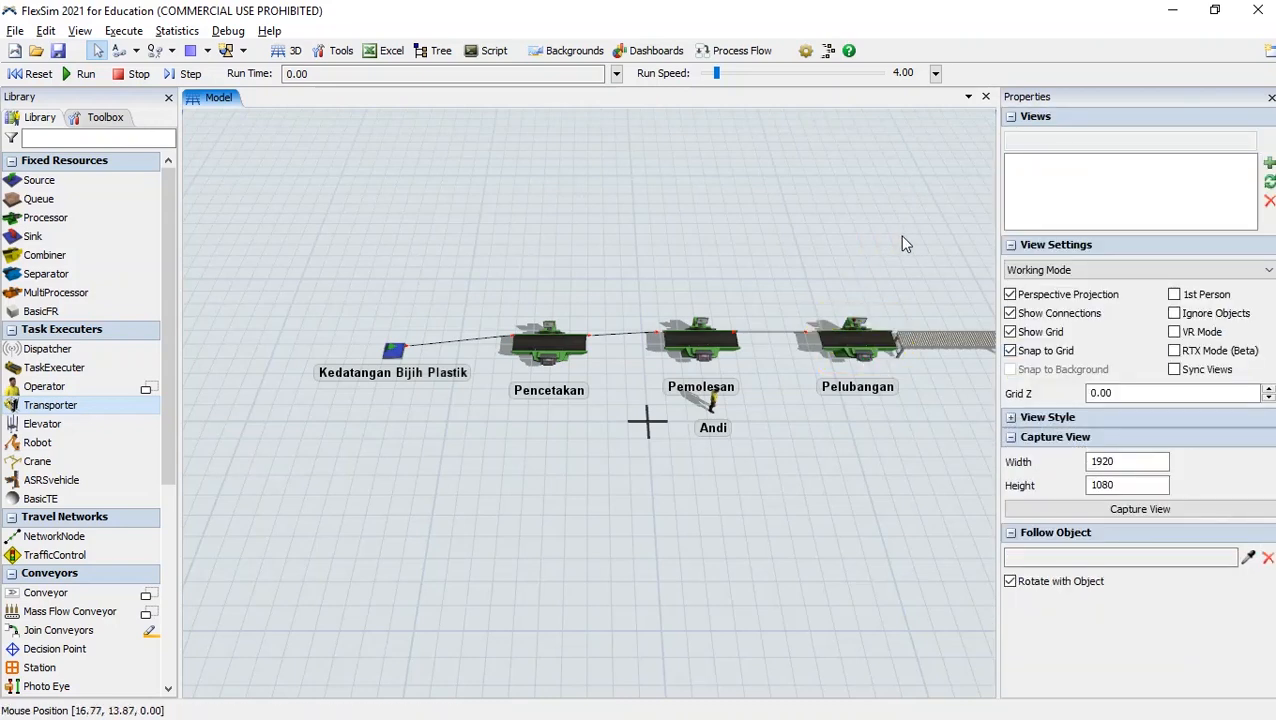
left_click_drag(903, 243, 603, 272)
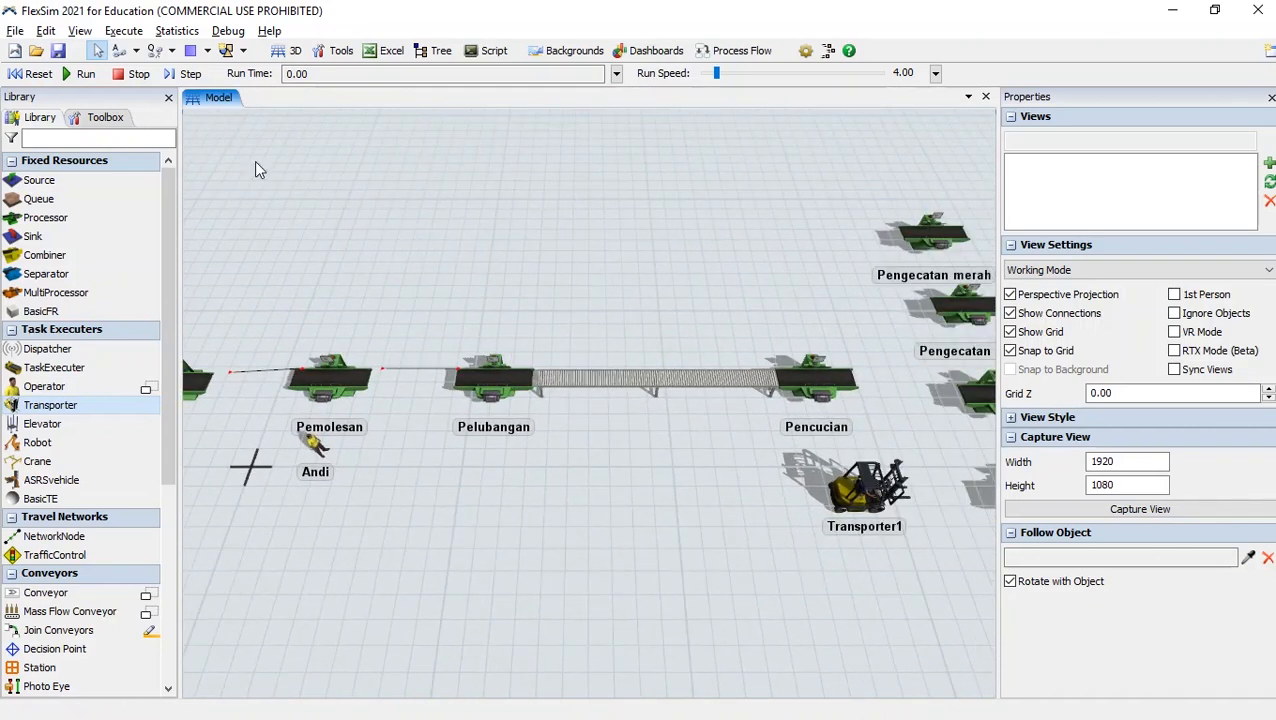
left_click(136, 52)
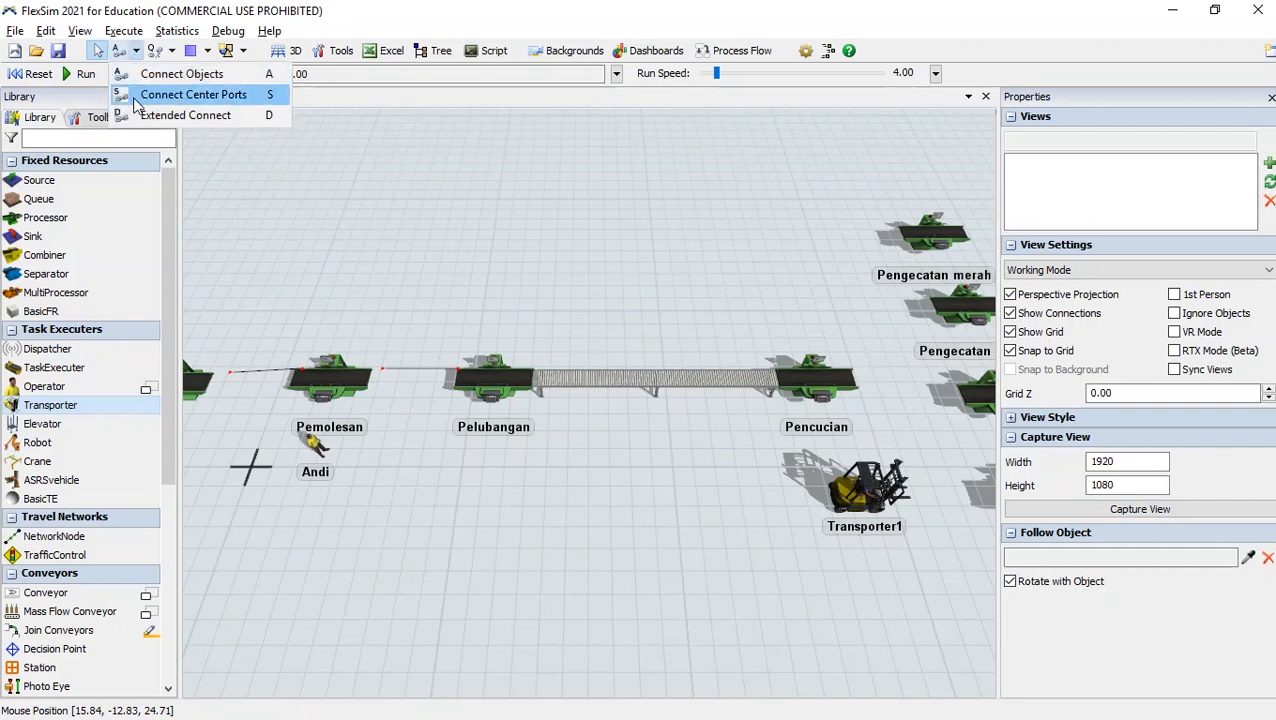
left_click(172, 55)
left_click(172, 55)
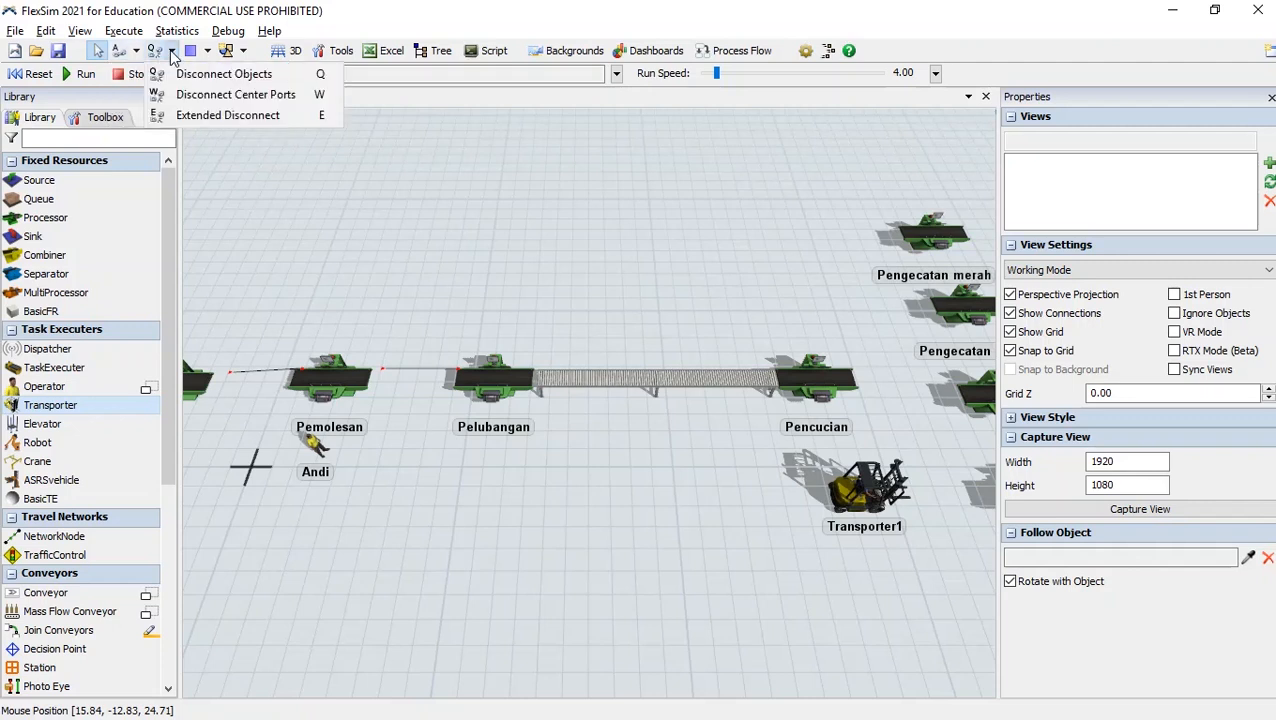
left_click(285, 217)
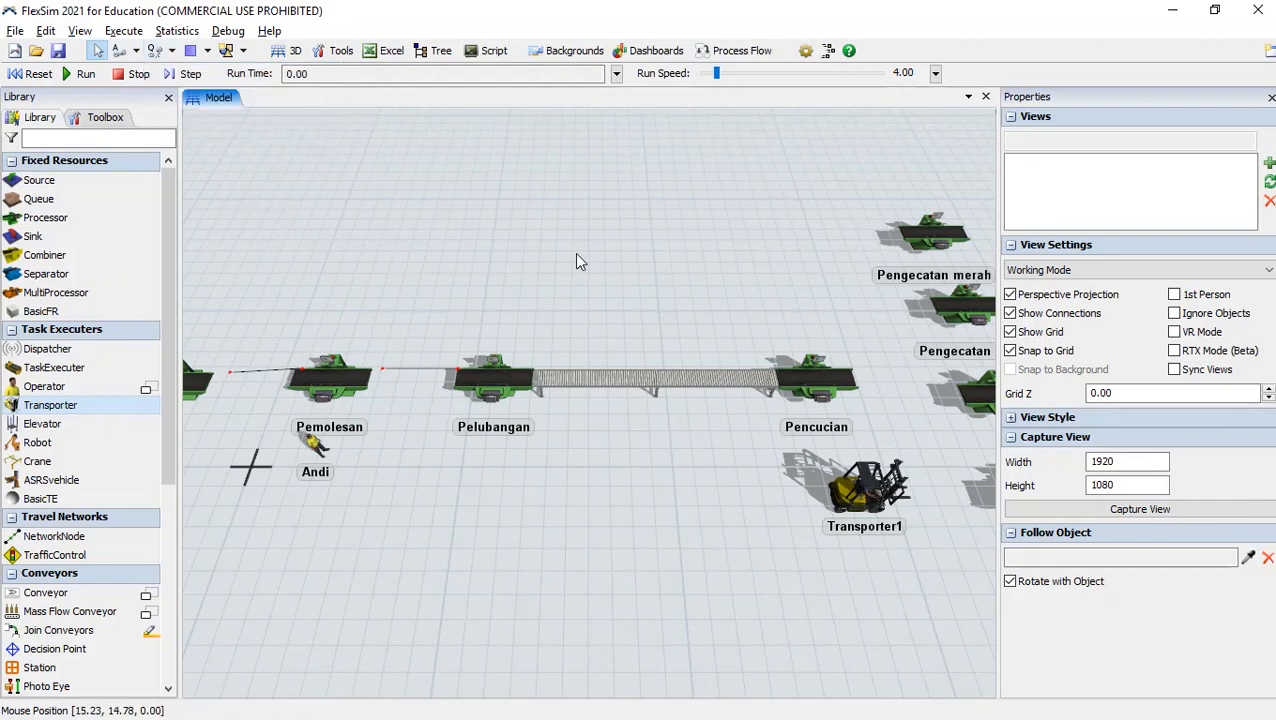
Connect the Pemolesan processor to the operator in front of it with a center port connection
mouse_move(482, 266)
left_mouse_down()
mouse_move(470, 266)
mouse_move(502, 259)
left_mouse_up()
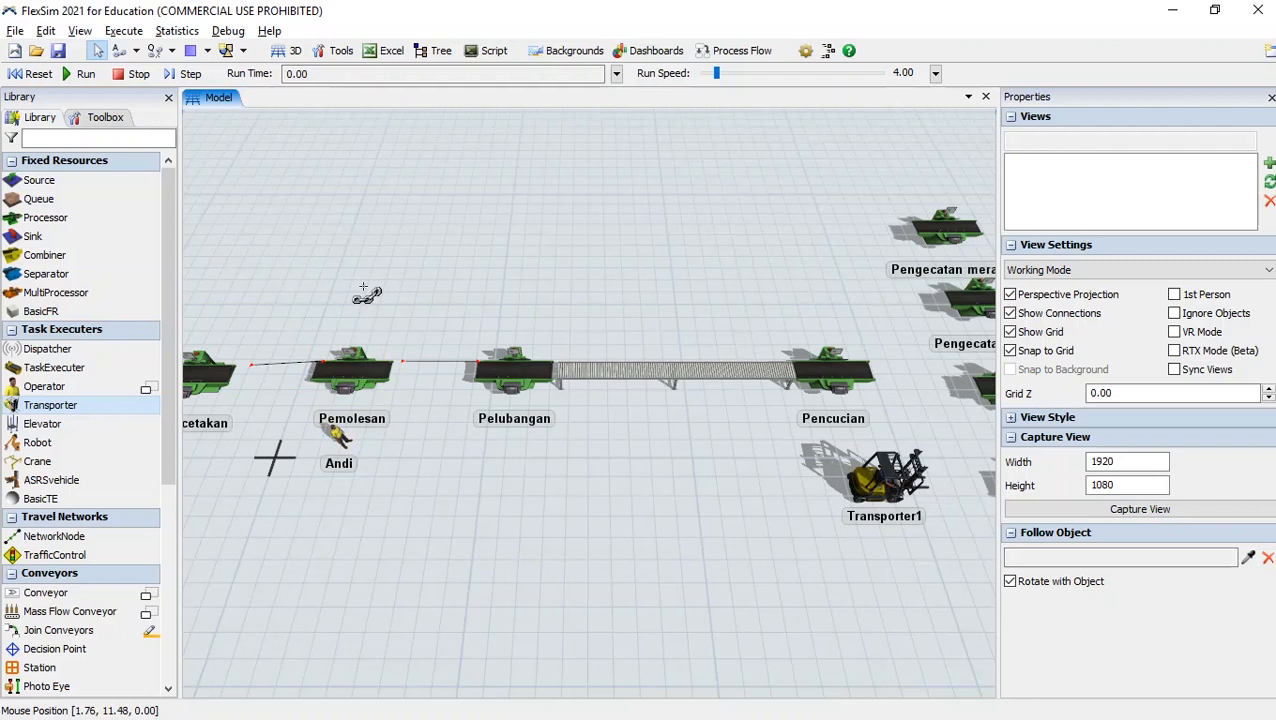
left_click(354, 374)
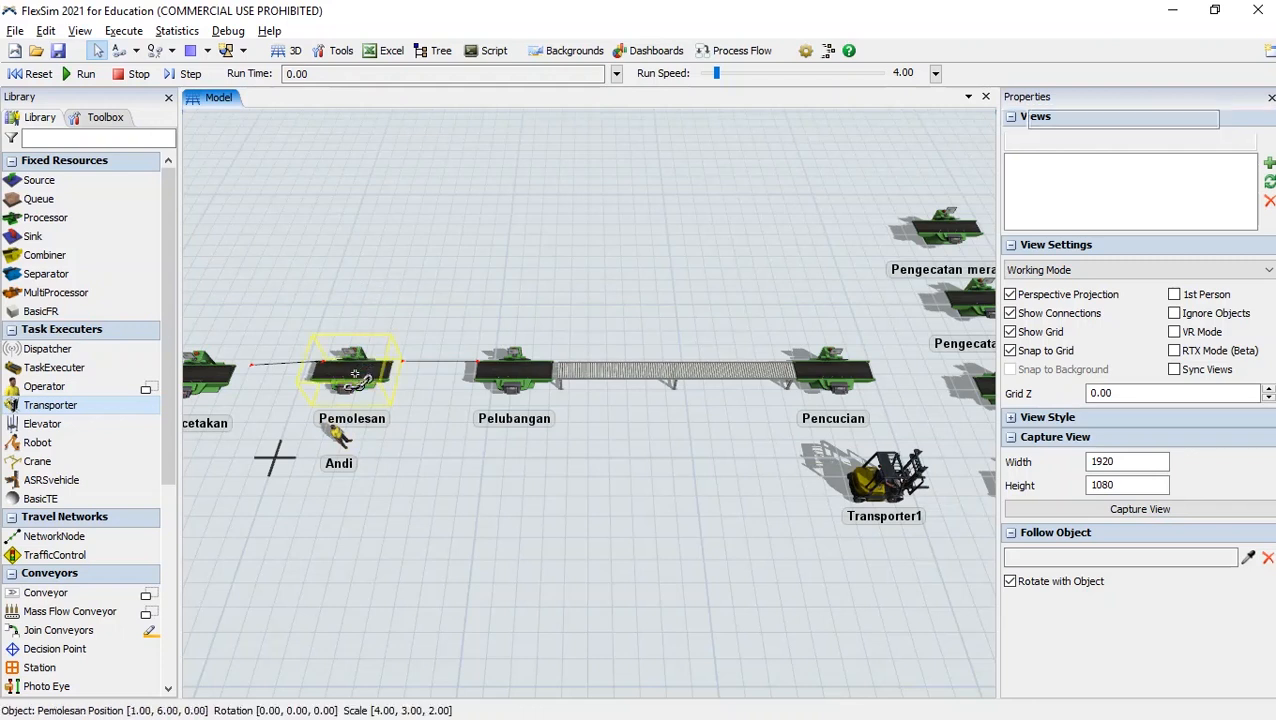
left_click(340, 440)
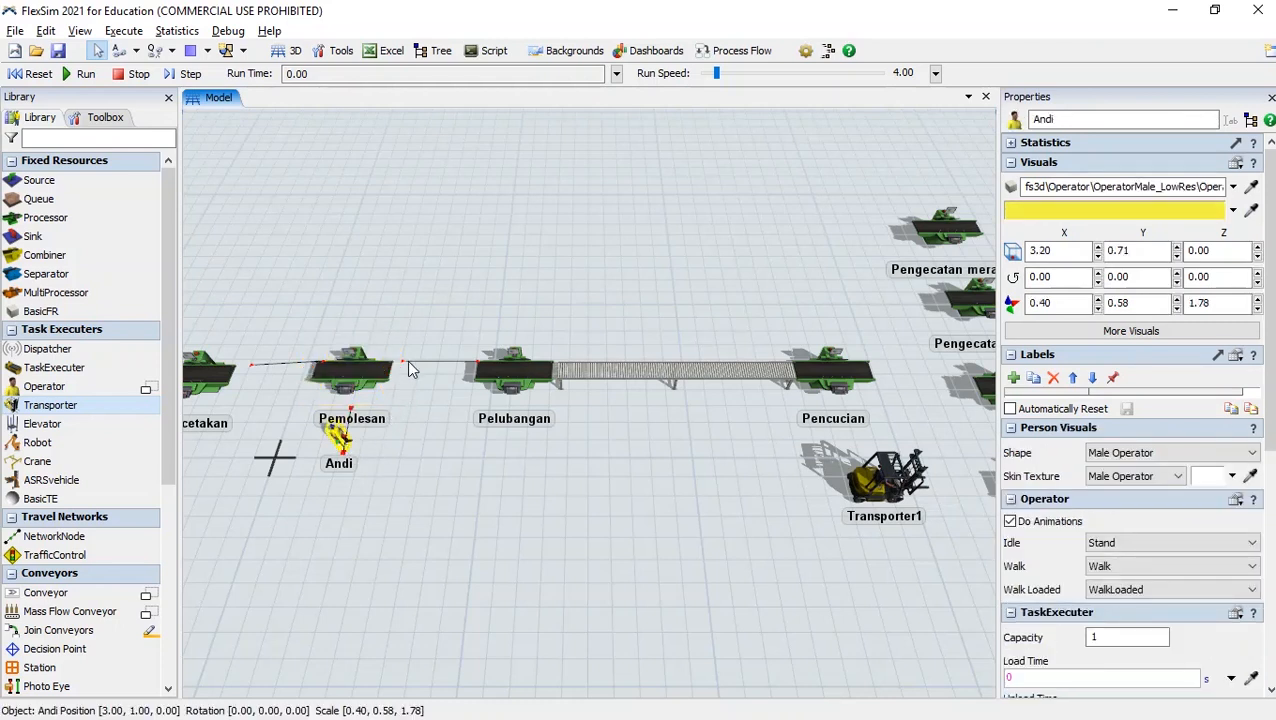
left_click(438, 303)
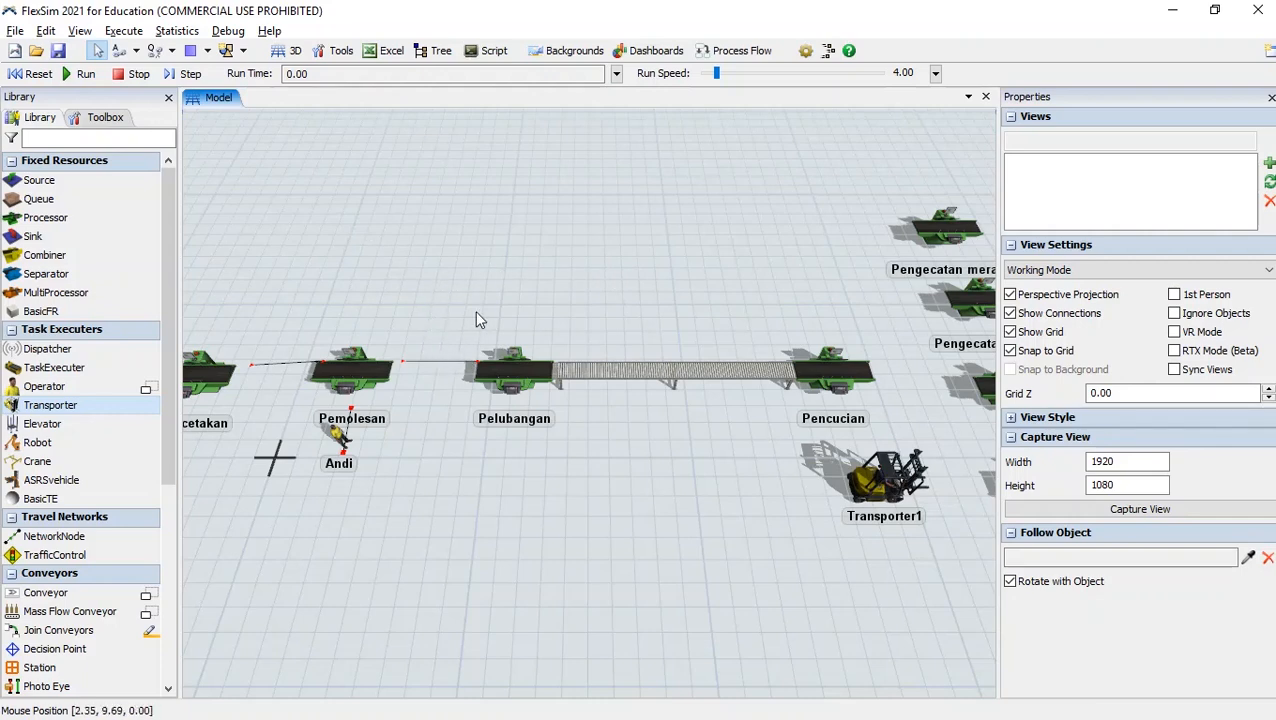
Connect Pelubangan to the conveyor and the conveyor to Pencucian with object connections
left_click_drag(394, 285, 540, 250)
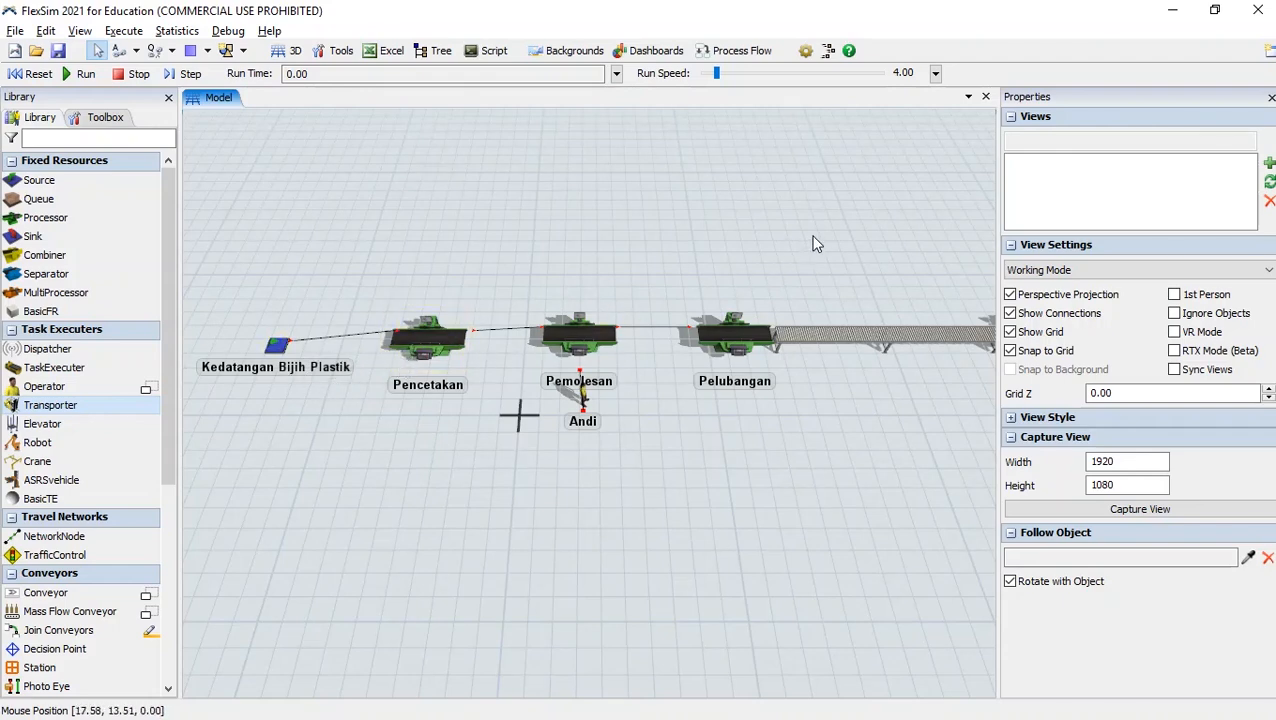
left_click_drag(815, 245, 566, 286)
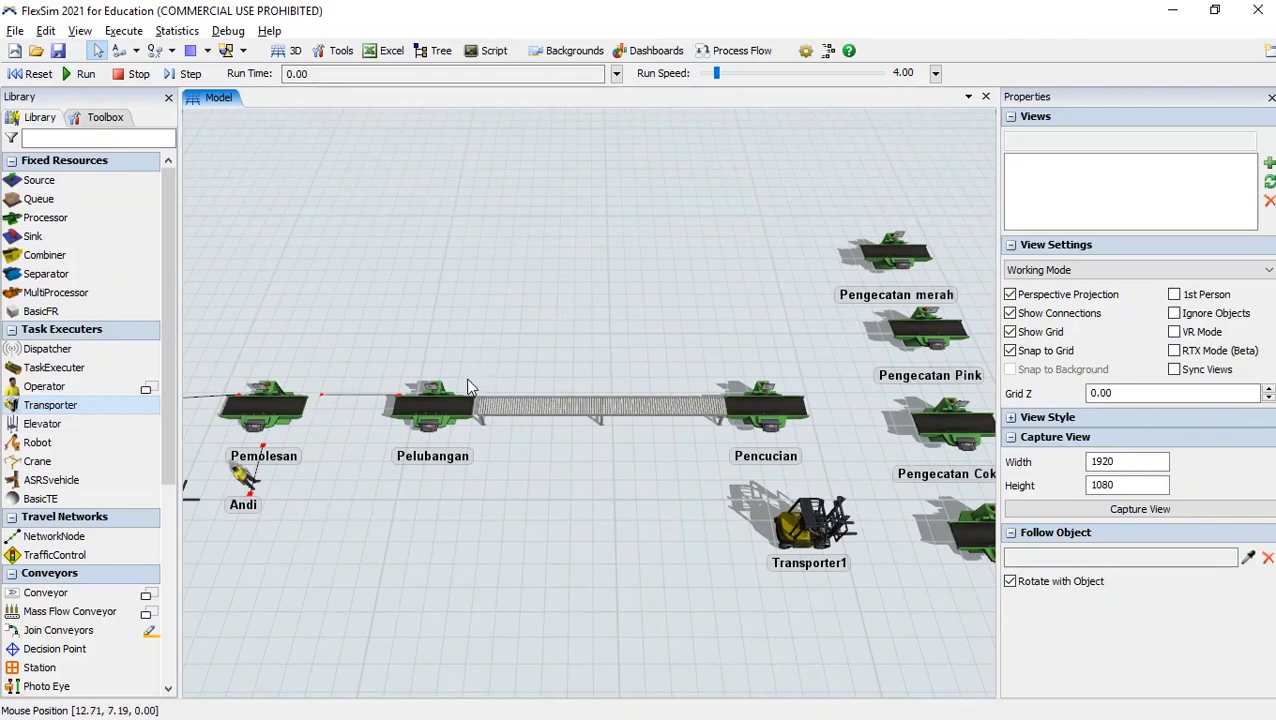
left_click(441, 409)
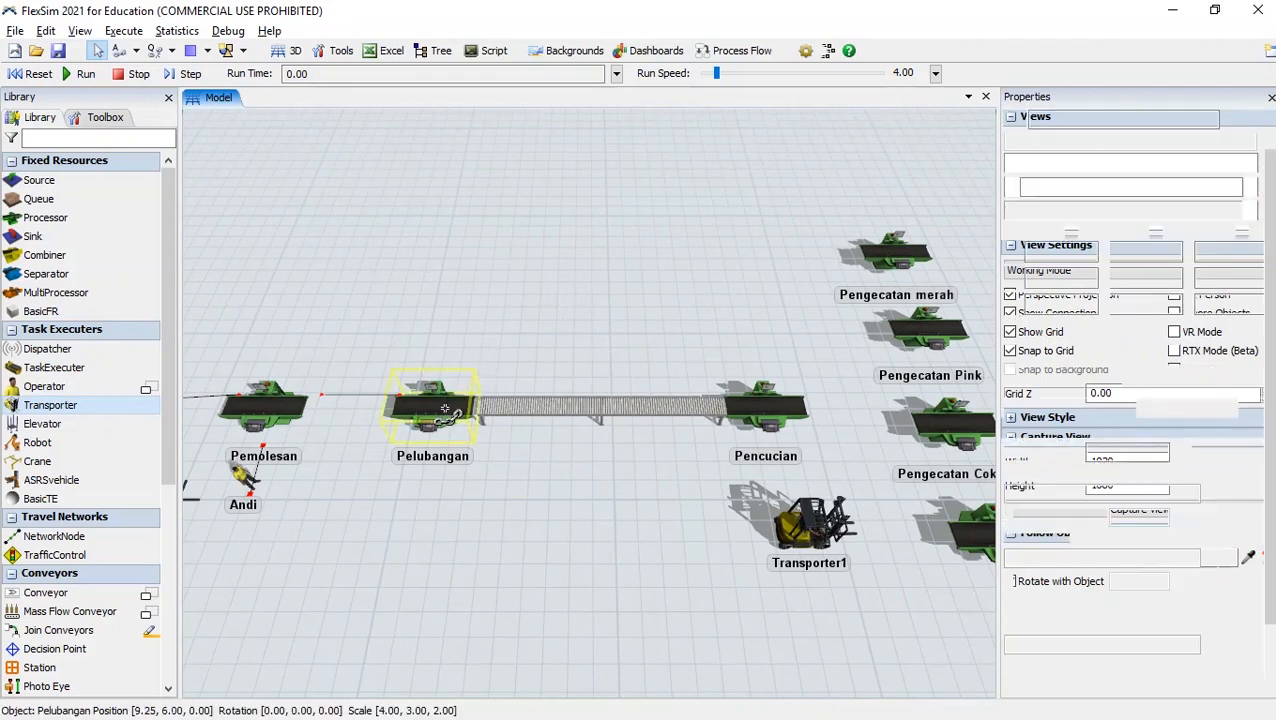
left_click(590, 410)
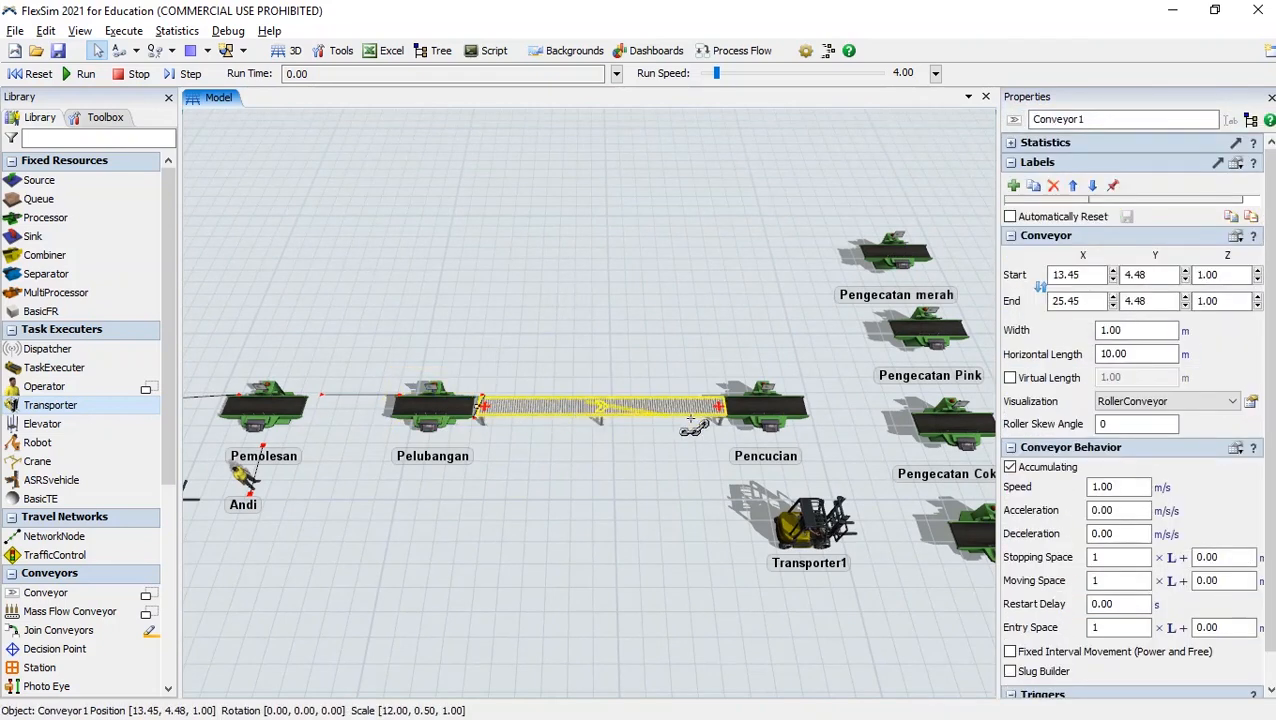
left_click(768, 412)
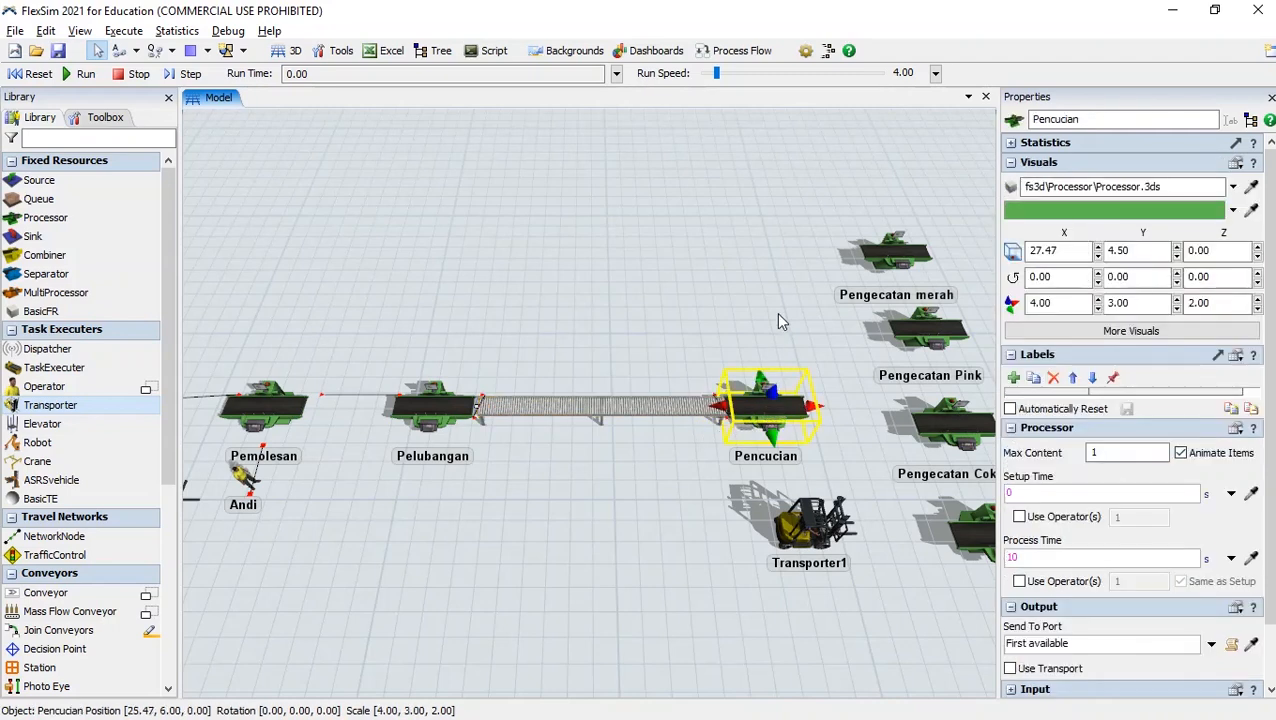
Connect Pencucian to the four painting processors in the order Pengecatan merah, Pengecatan Pink, Pengecatan Cokelat and Pengecatan Putih
left_click_drag(581, 317, 550, 342)
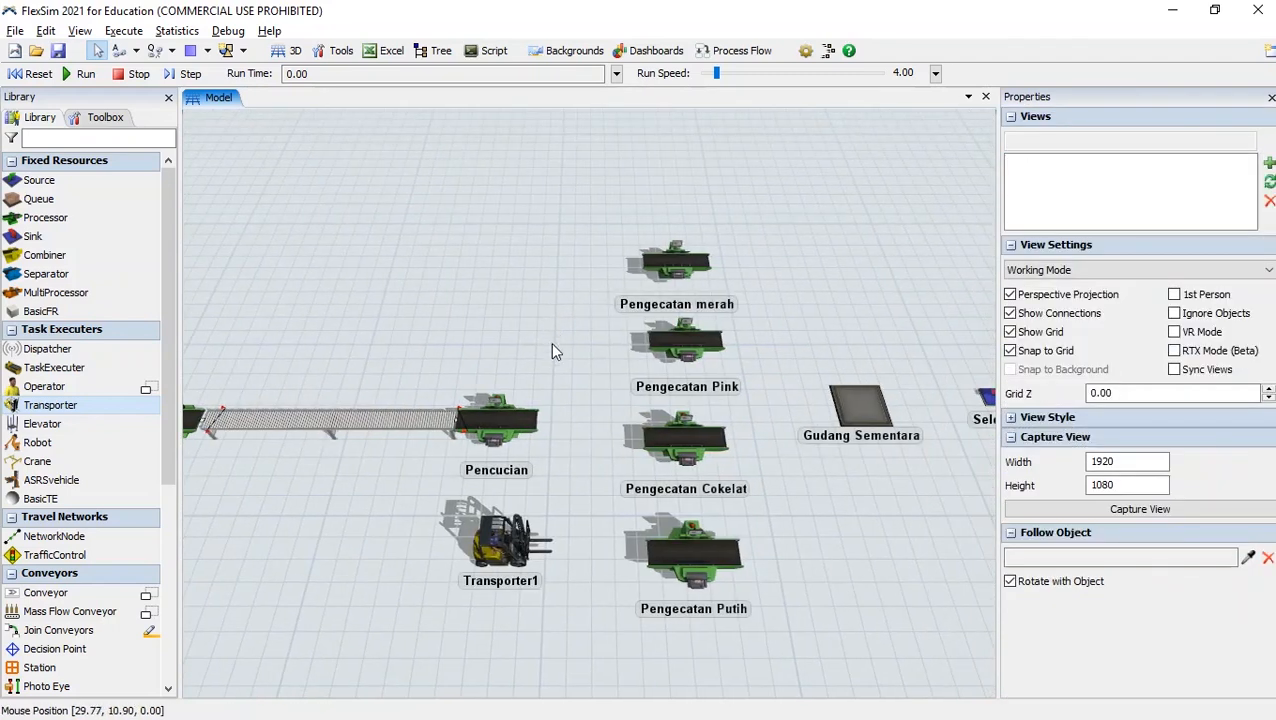
left_click_drag(489, 419, 640, 266)
left_click_drag(495, 425, 688, 348)
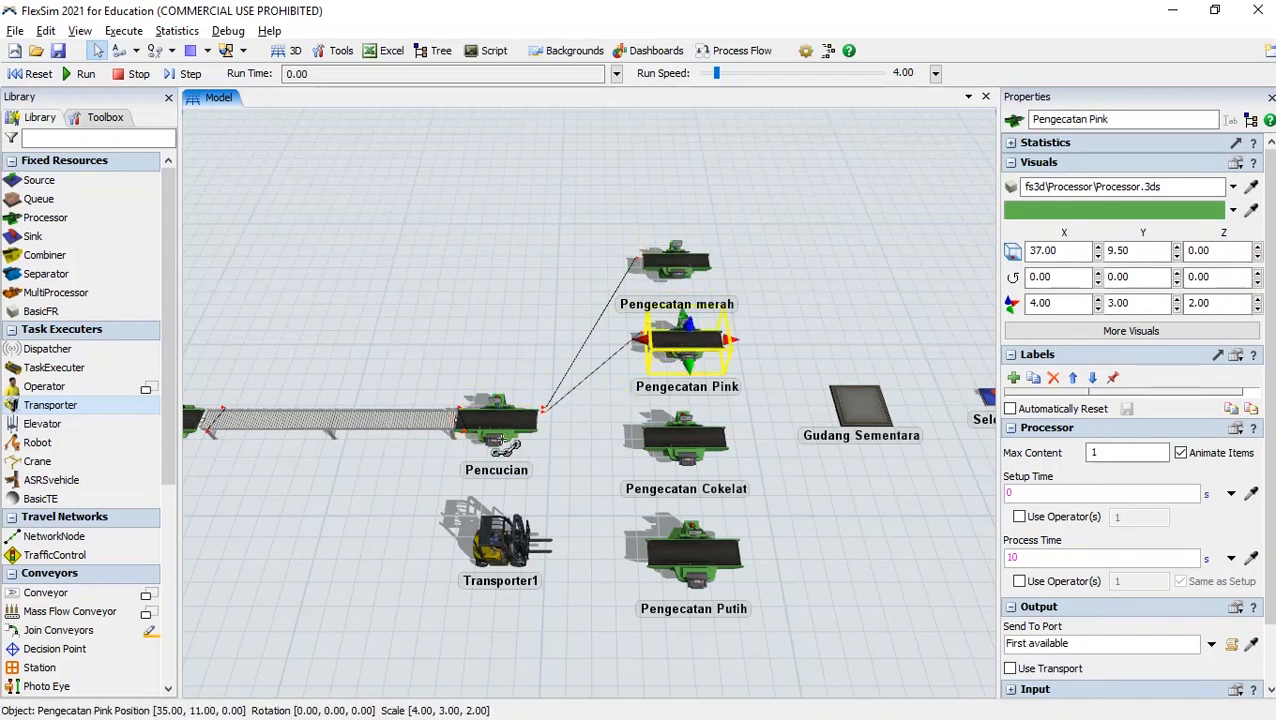
left_click_drag(487, 432, 683, 435)
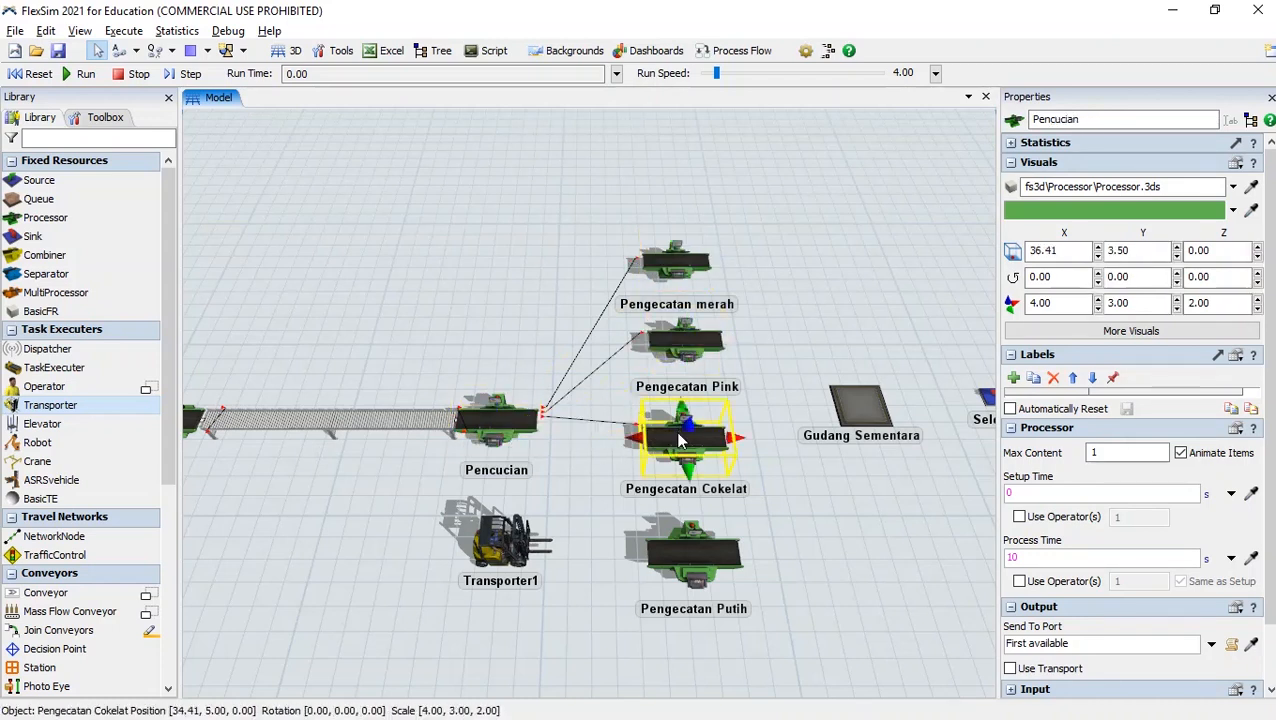
left_click_drag(525, 437, 698, 512)
Connect each of the four Pengecatan processors, from merah to Putih, to the Gudang Sementara queue
left_click_drag(678, 262, 858, 406)
left_click_drag(686, 342, 858, 416)
left_click_drag(684, 437, 871, 411)
left_click_drag(690, 550, 861, 408)
left_click(872, 301)
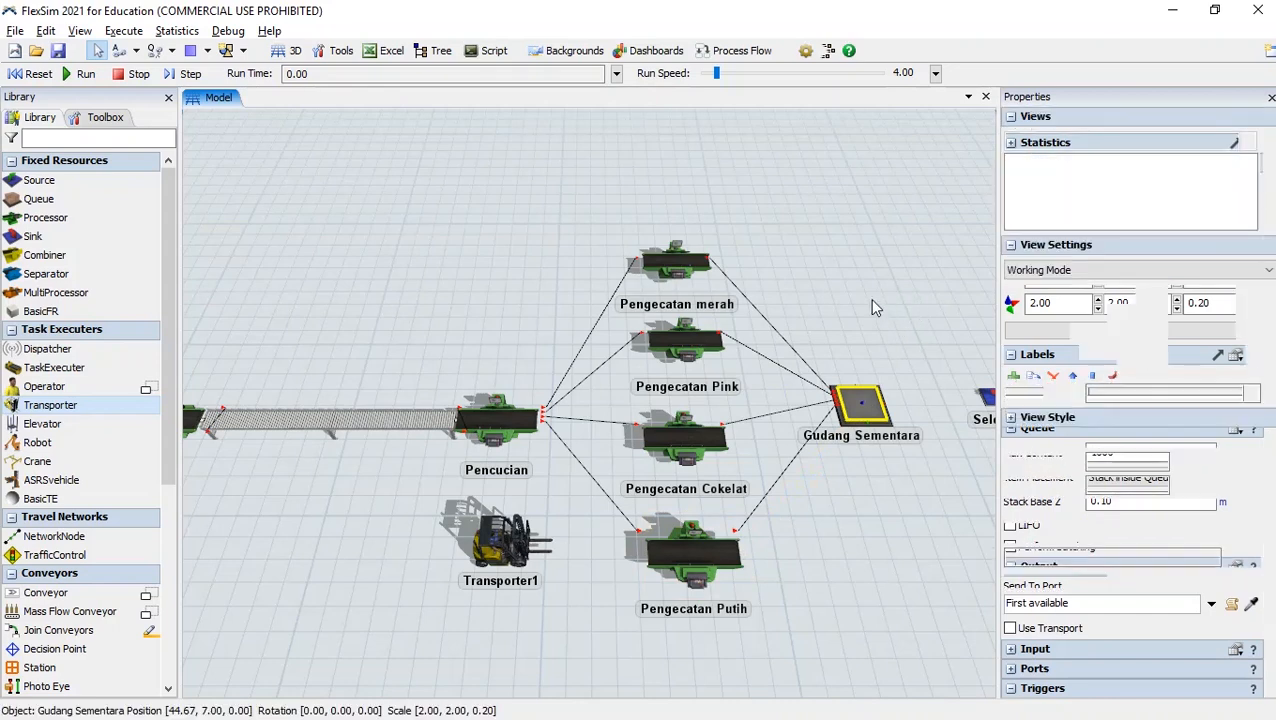
Connect the Gudang Sementara queue to the Selesai sink with an object connection
left_click_drag(872, 301, 757, 304)
left_click_drag(683, 410, 819, 405)
left_click(757, 290)
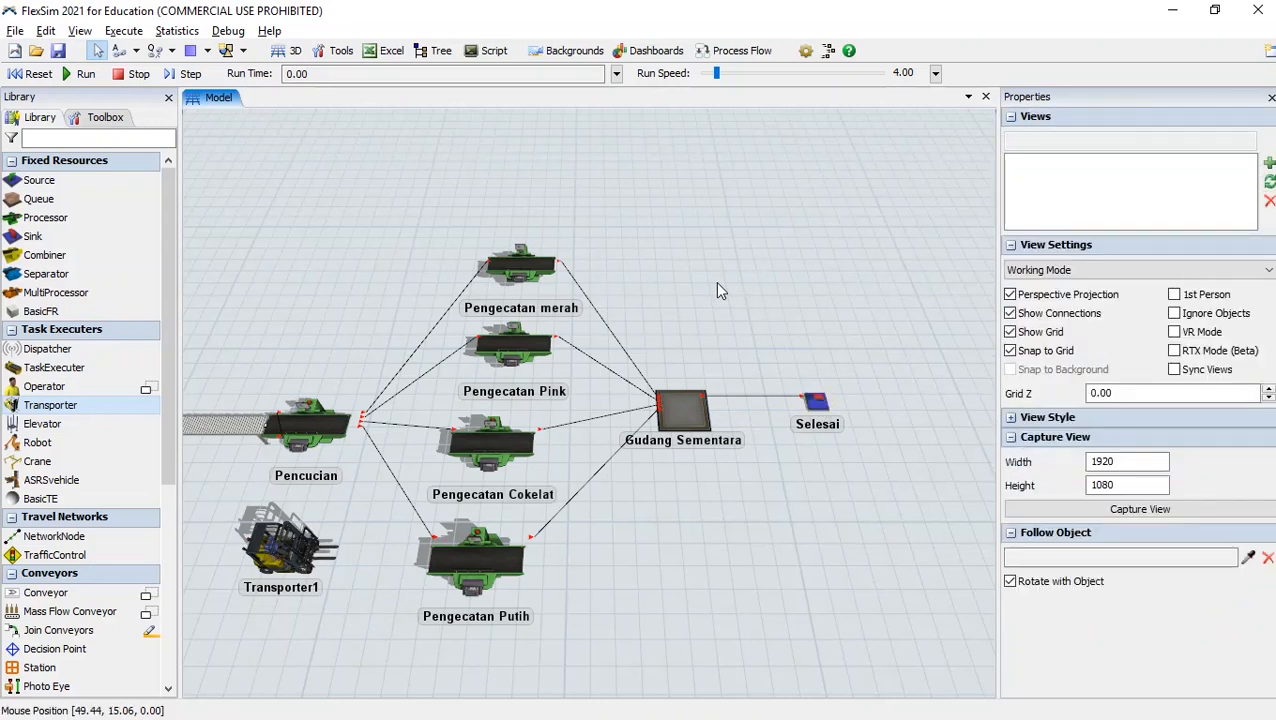
Connect the Pencucian processor to Transporter1 with a center port connection
left_click_drag(757, 290, 855, 242)
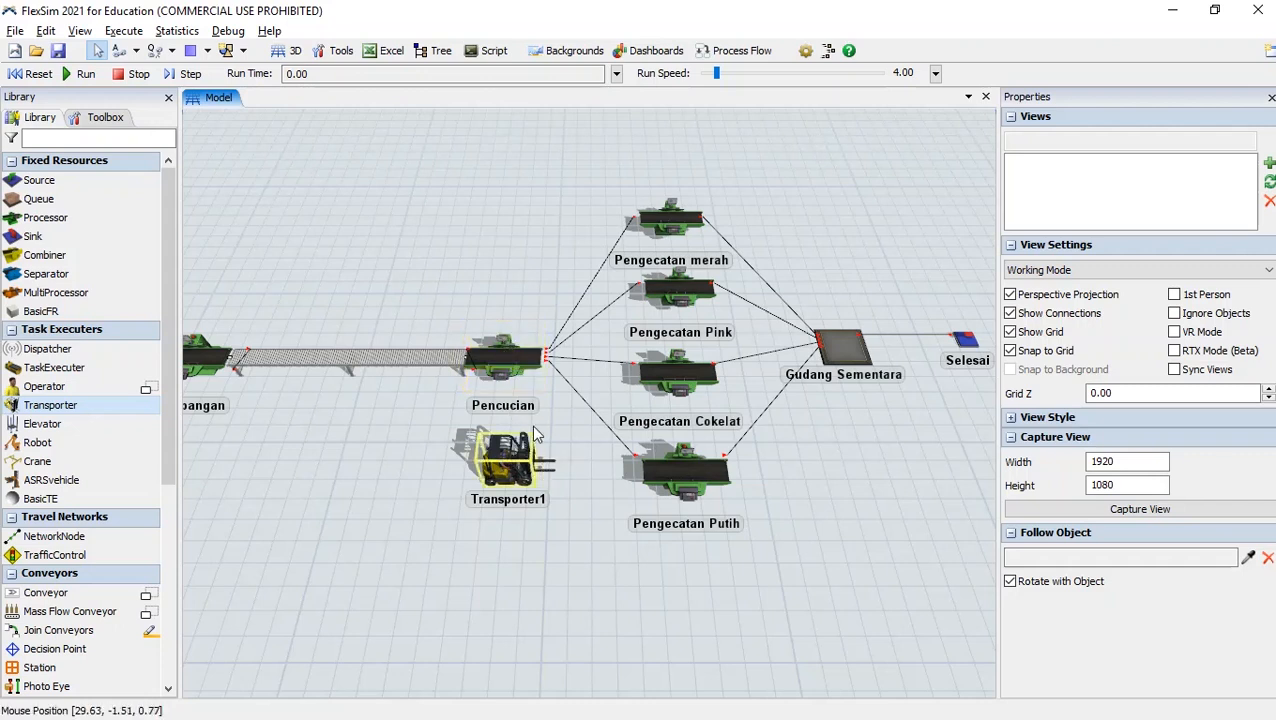
left_click(503, 370)
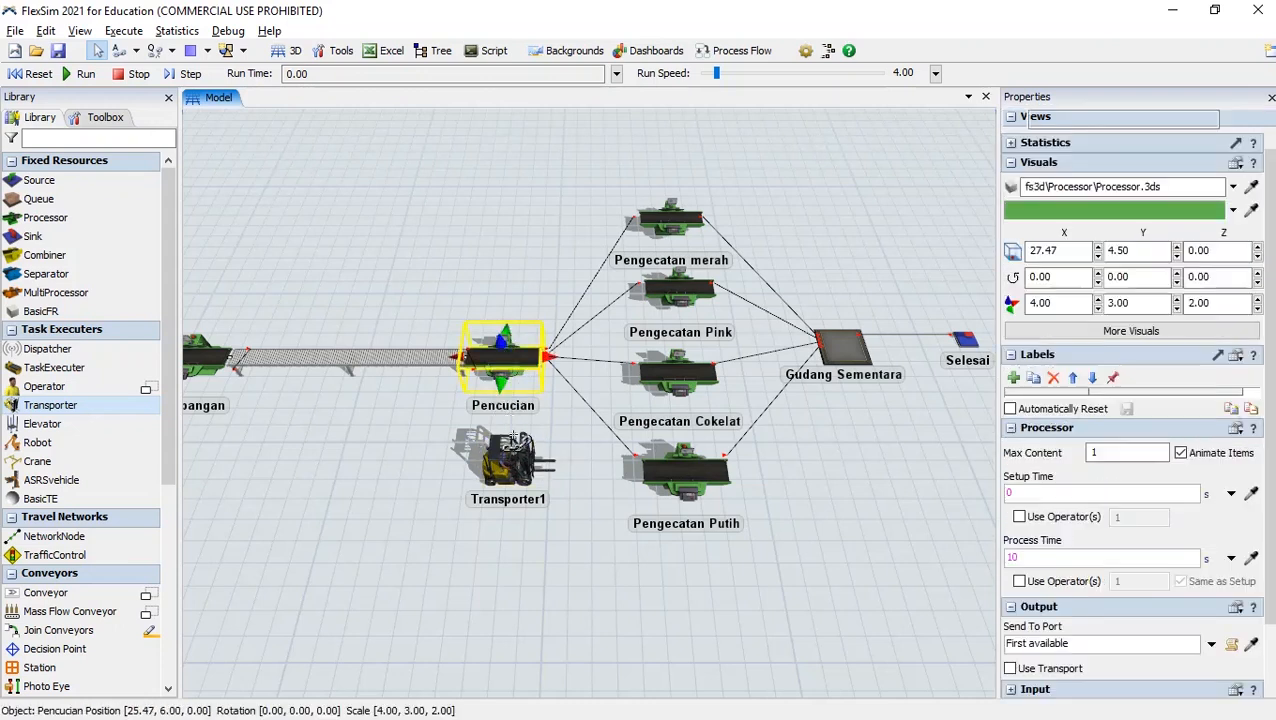
double_click(505, 339)
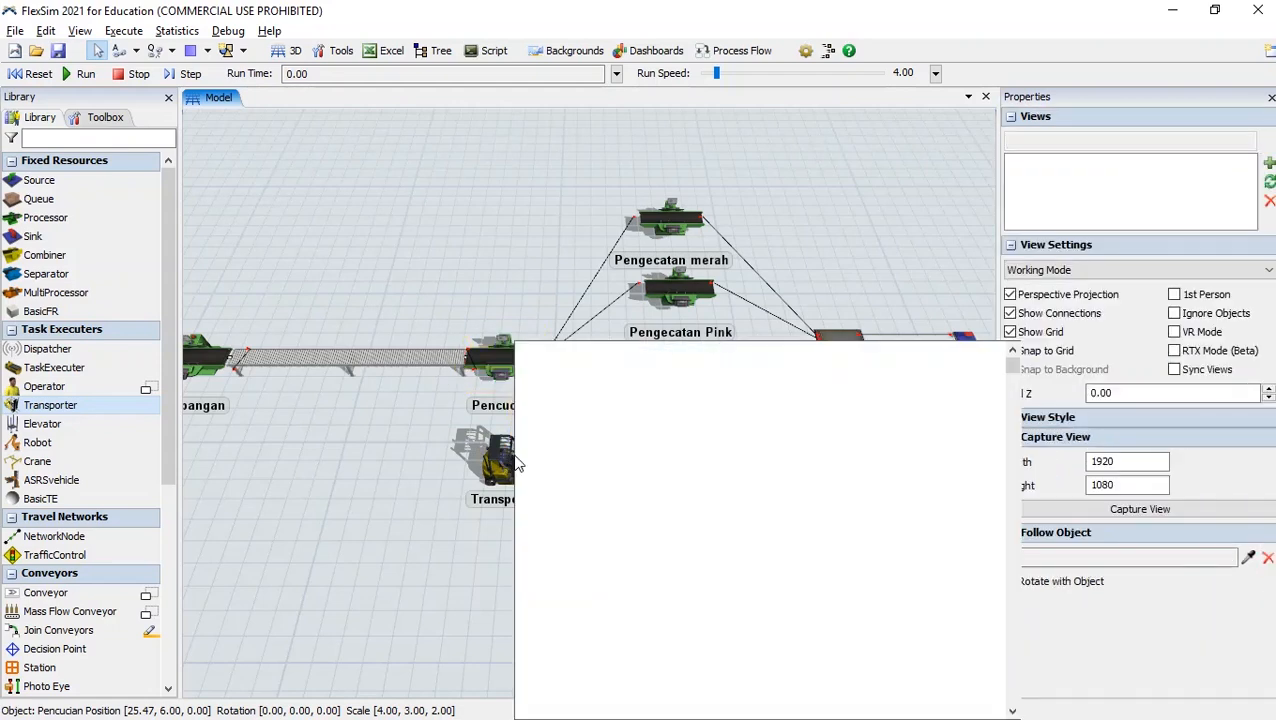
left_click(507, 344)
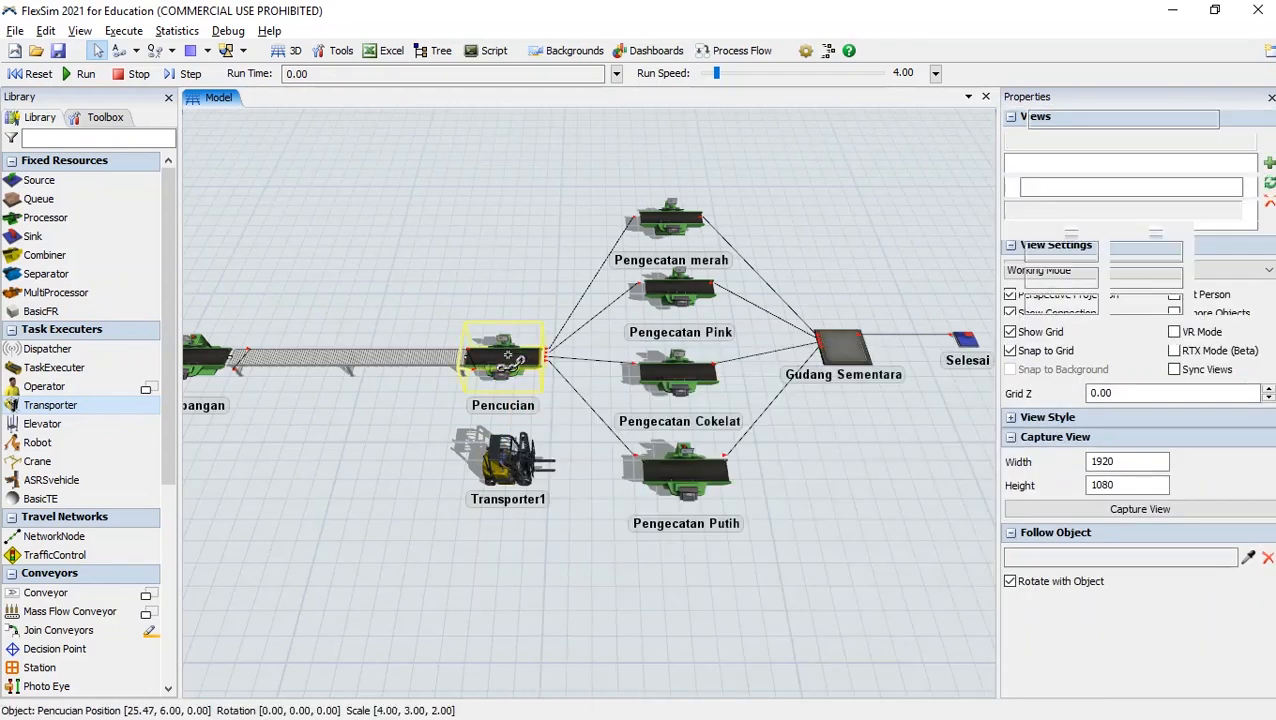
left_click(510, 455)
left_click(393, 251)
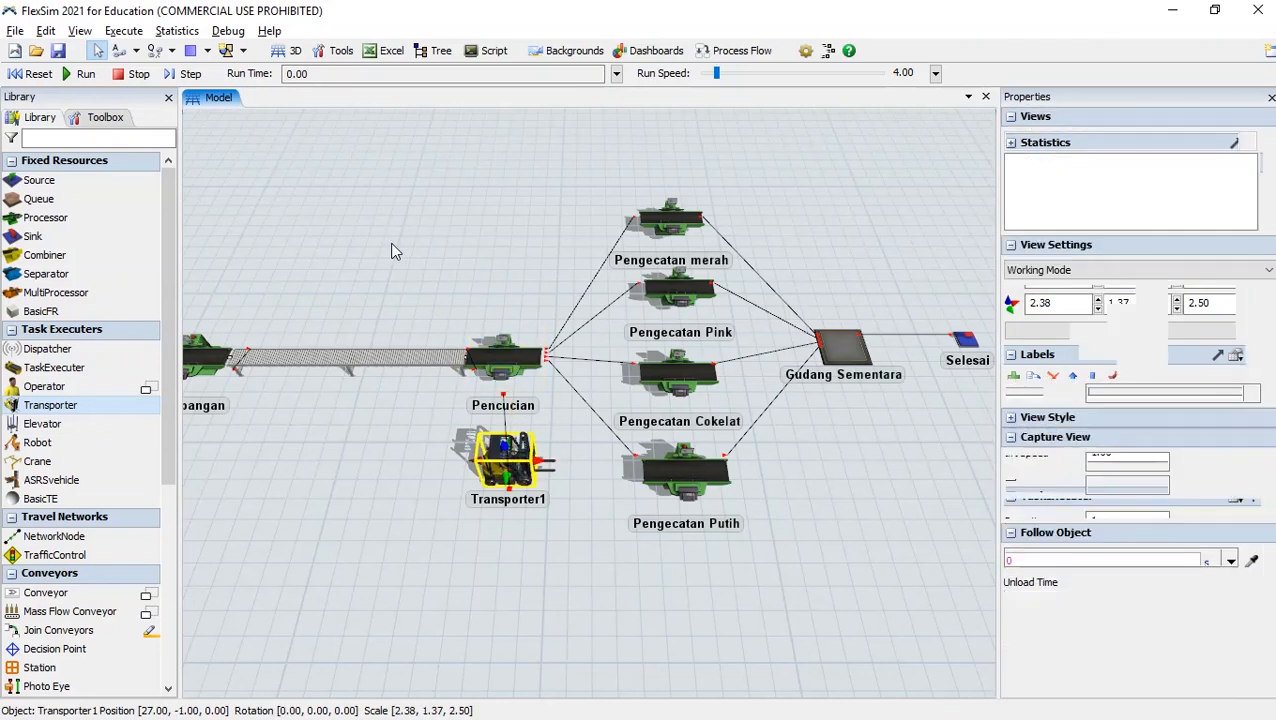
Open the properties of Kedatangan Bijih Plastik and check the raw material's arrival time distribution in the case study PDF
left_click_drag(372, 255, 598, 251)
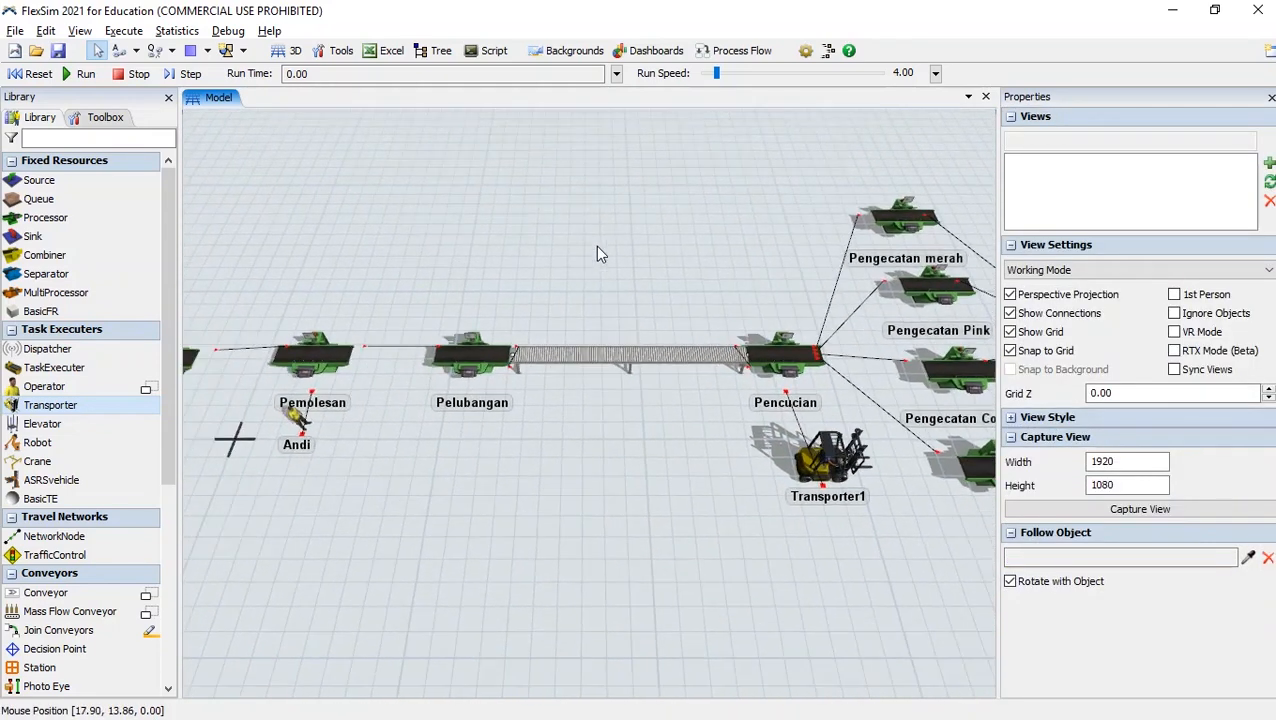
left_click_drag(412, 238, 685, 230)
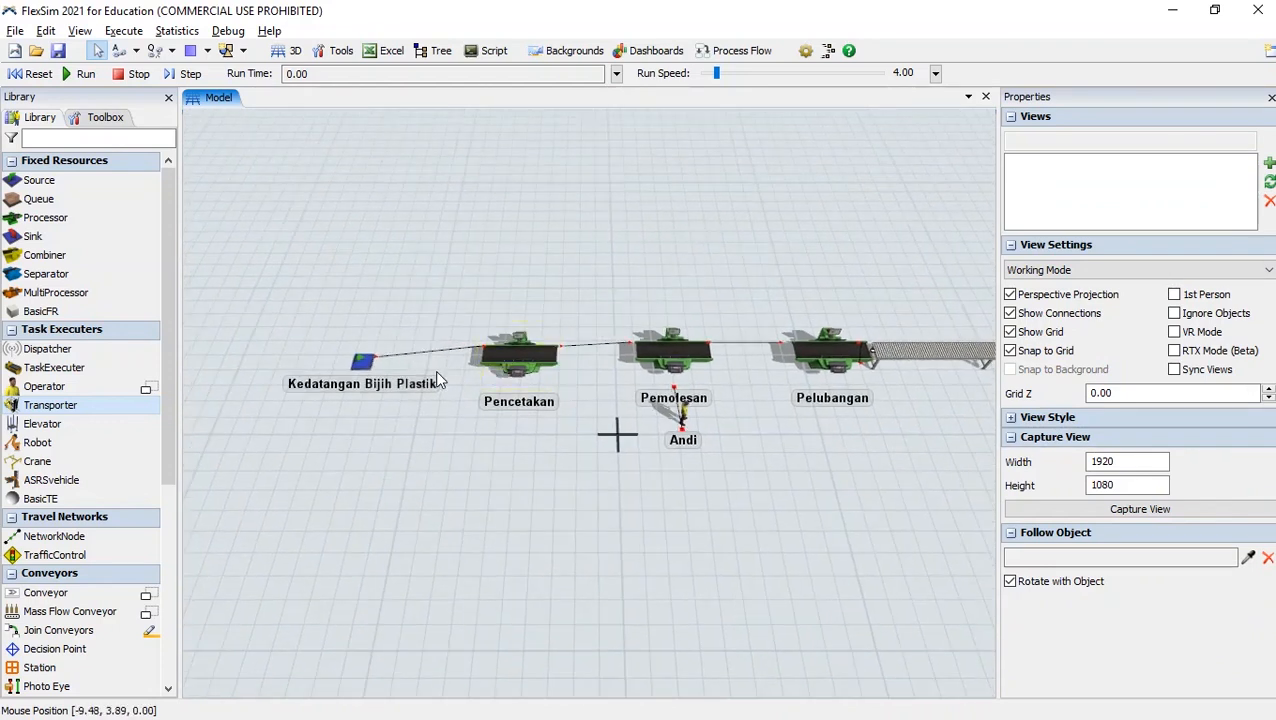
left_click(364, 362)
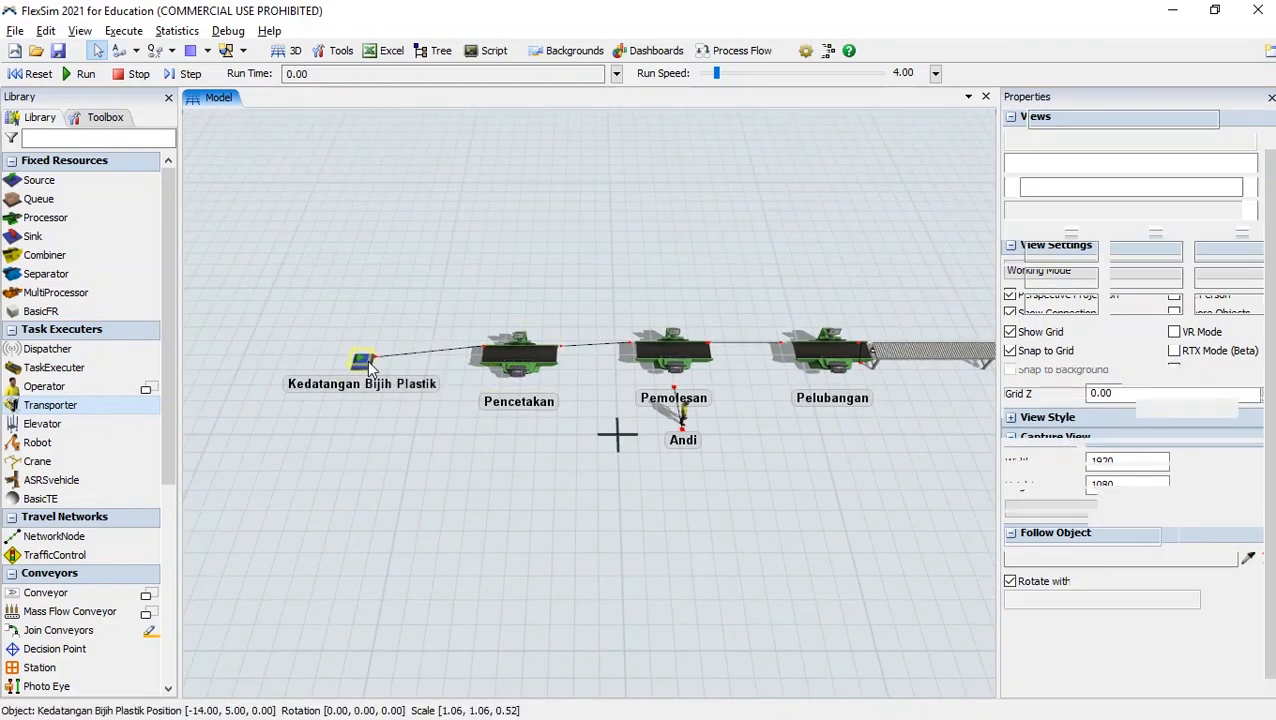
double_click(366, 362)
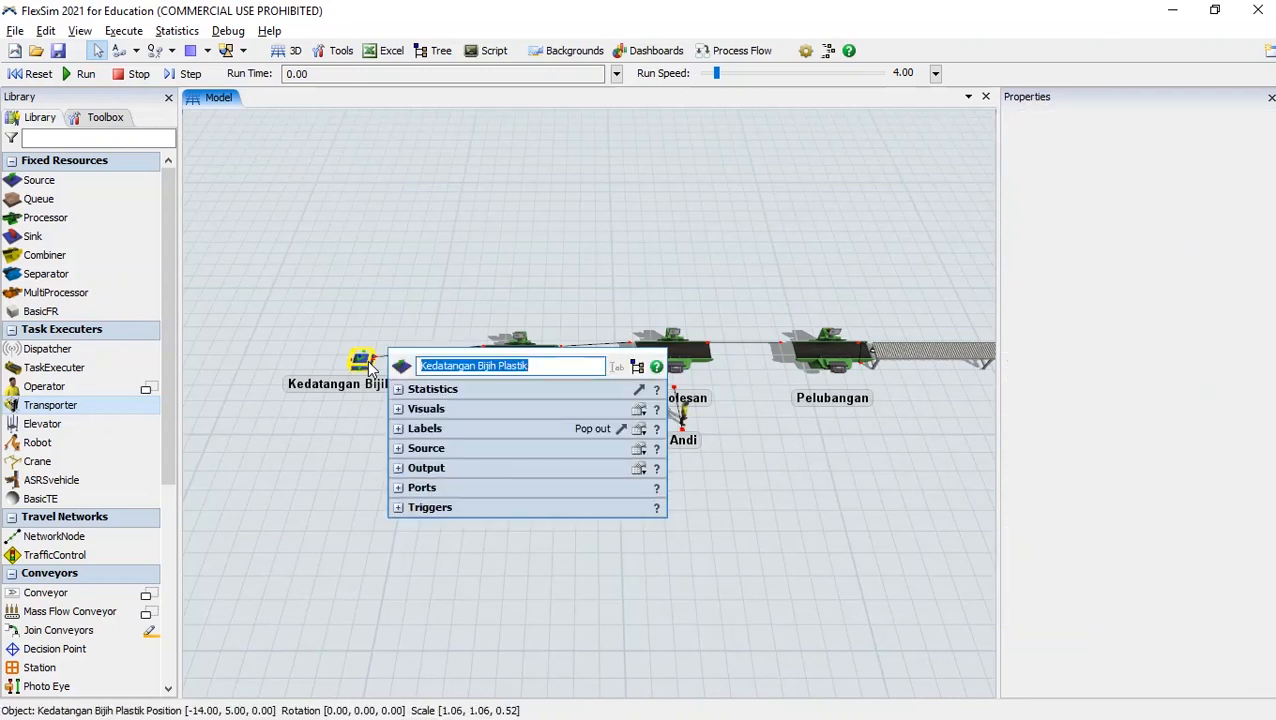
key("alt+Tab")
key("alt+Tab")
key("alt+Tab")
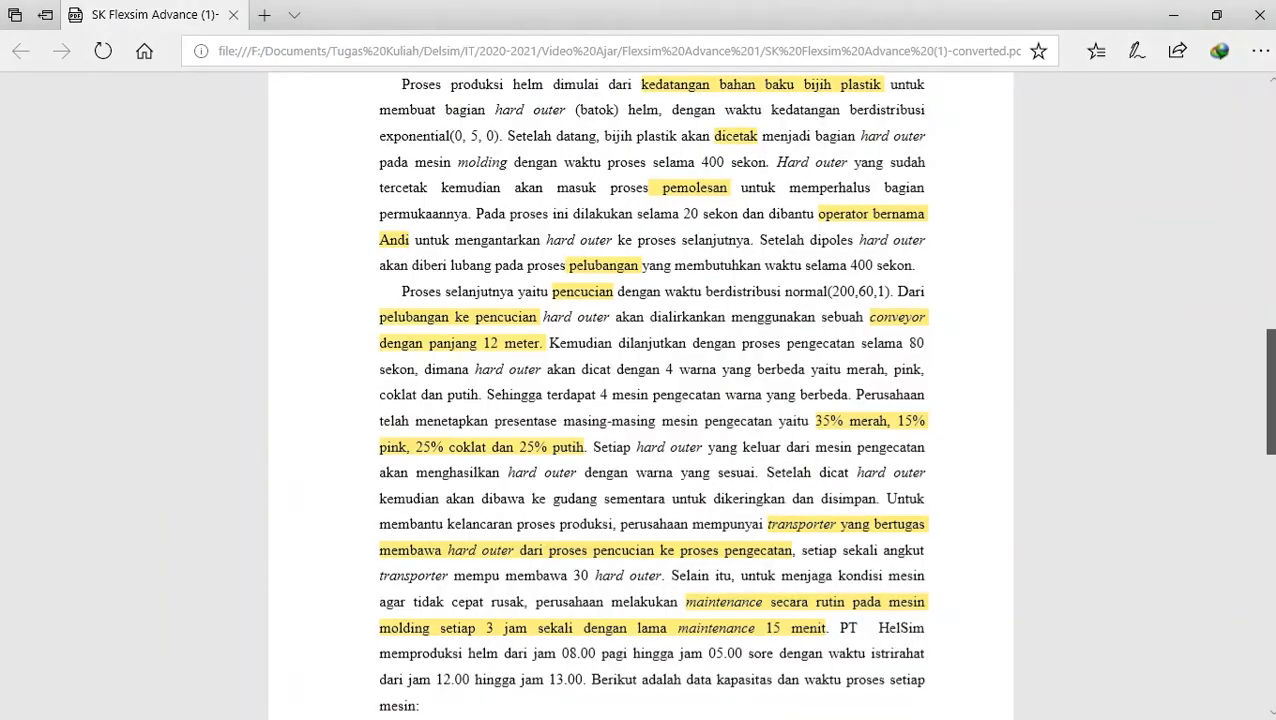
left_click_drag(1271, 347, 1271, 282)
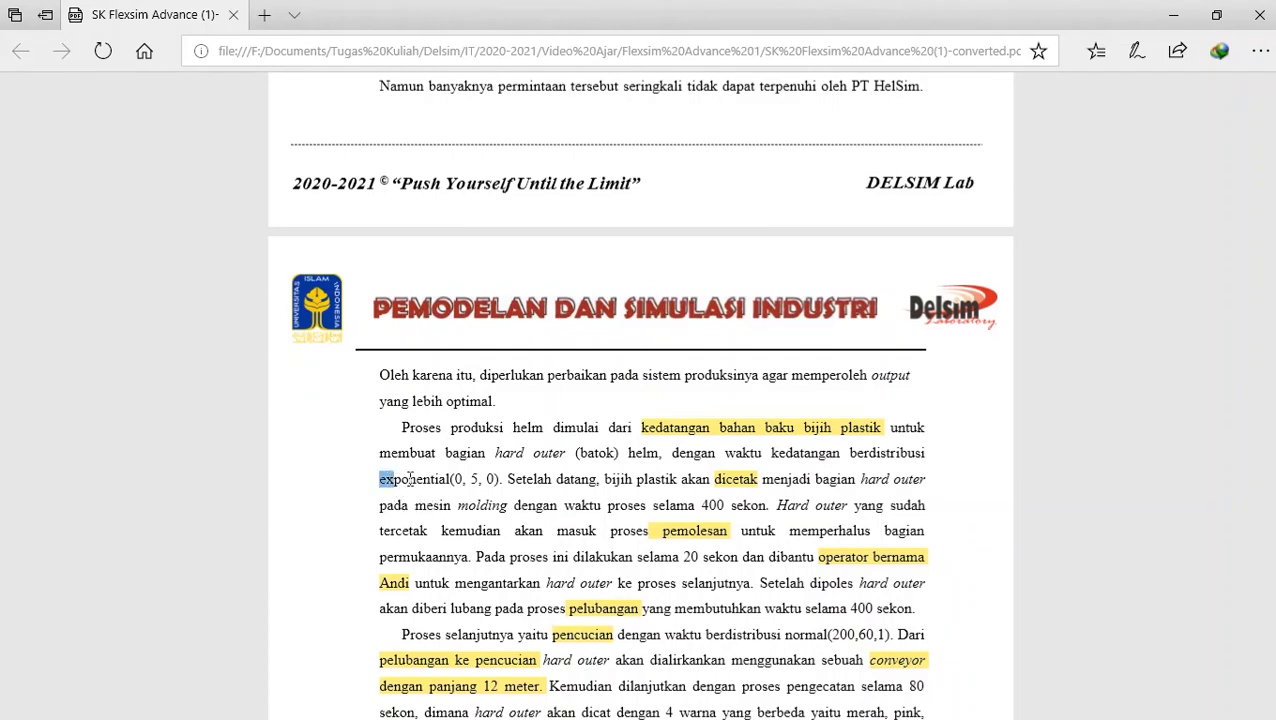
left_click_drag(409, 479, 497, 472)
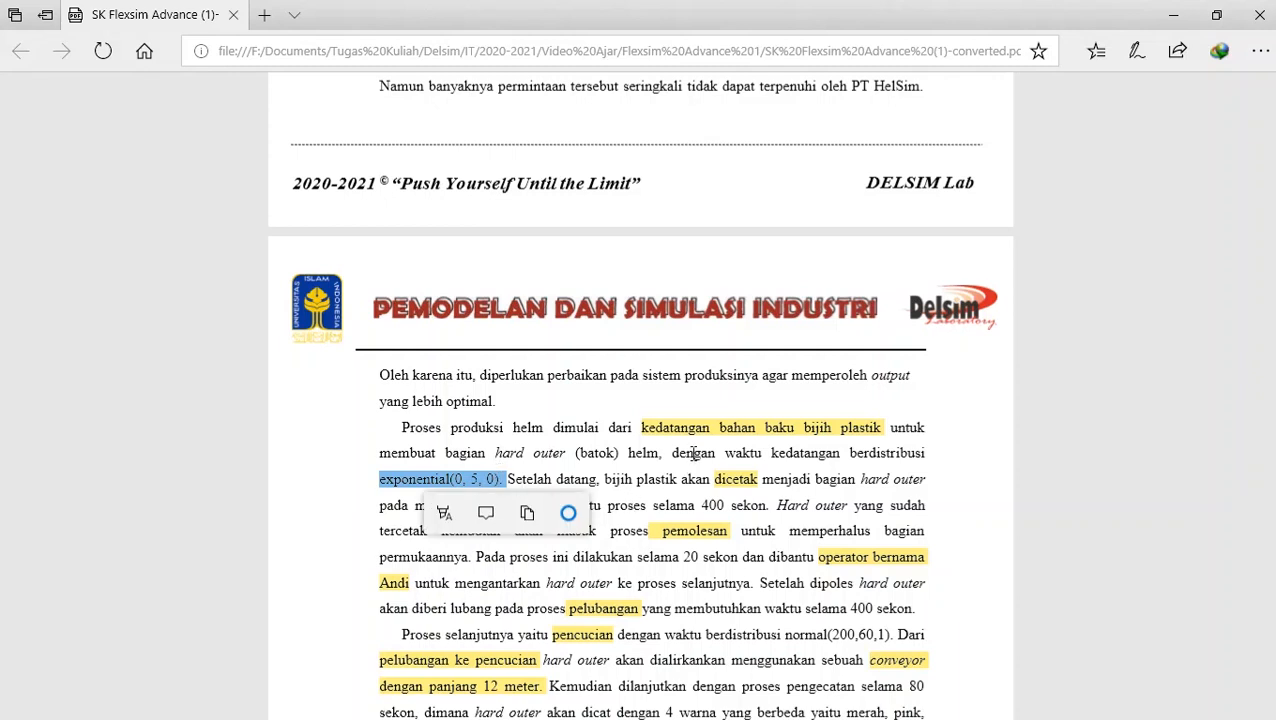
Return to FlexSim and set the inter-arrival time of Kedatangan Bijih Plastik to exponential(0, 5, 0)
key("alt+Tab")
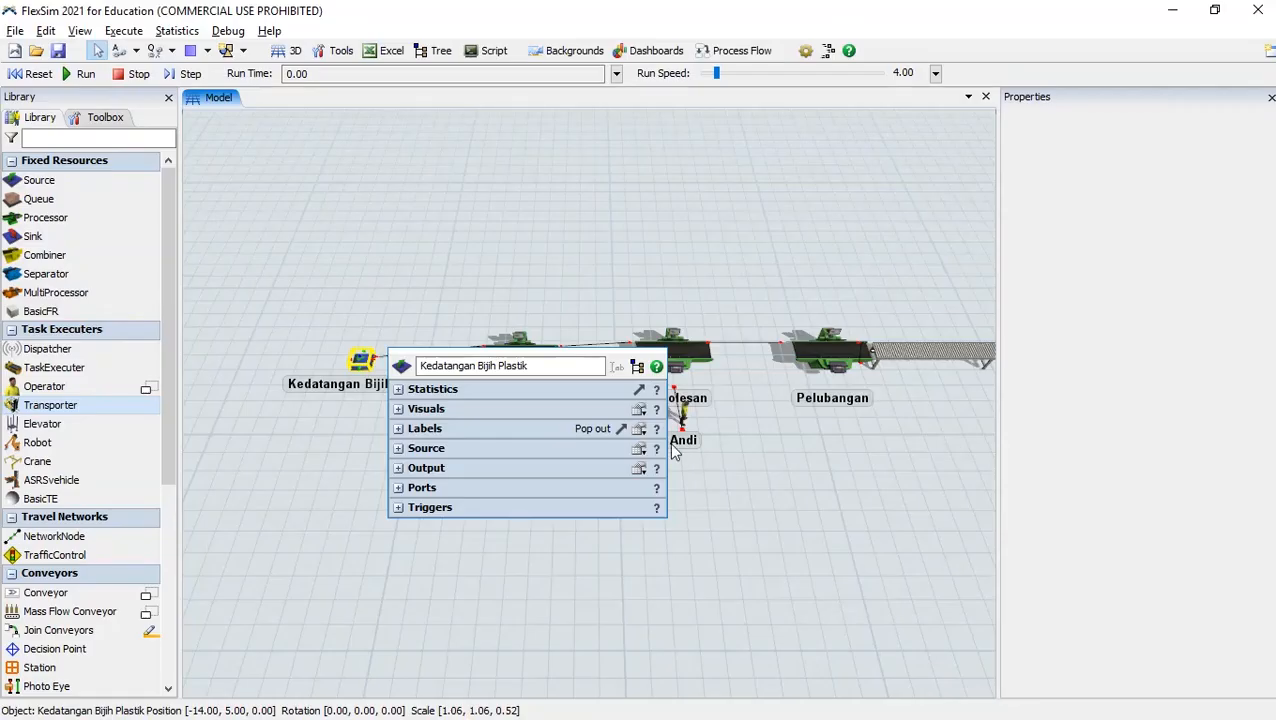
left_click(398, 389)
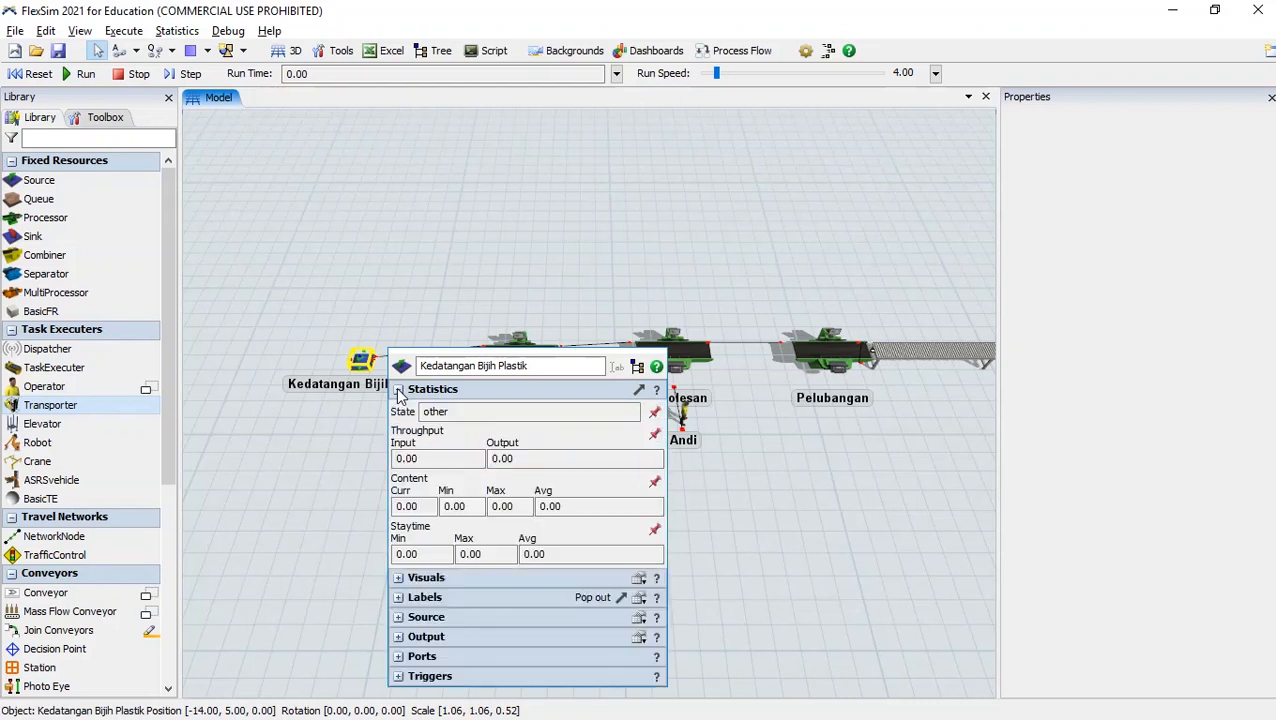
left_click(398, 389)
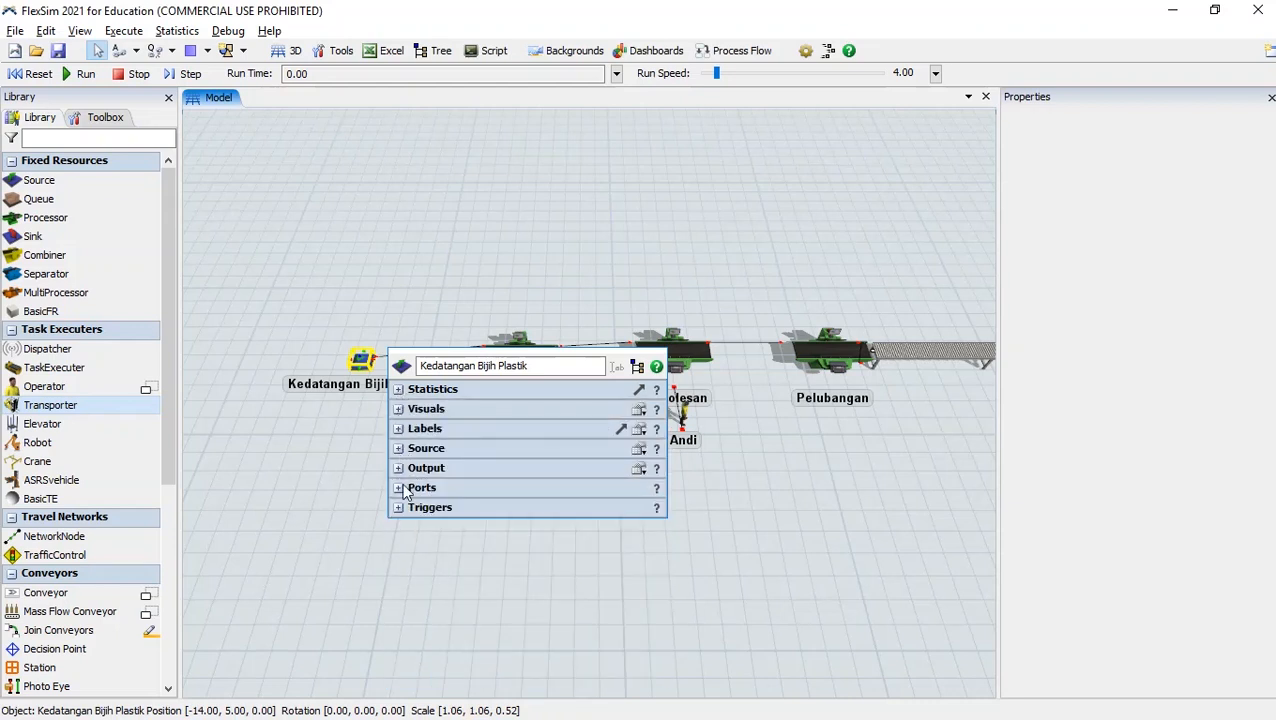
left_click(399, 448)
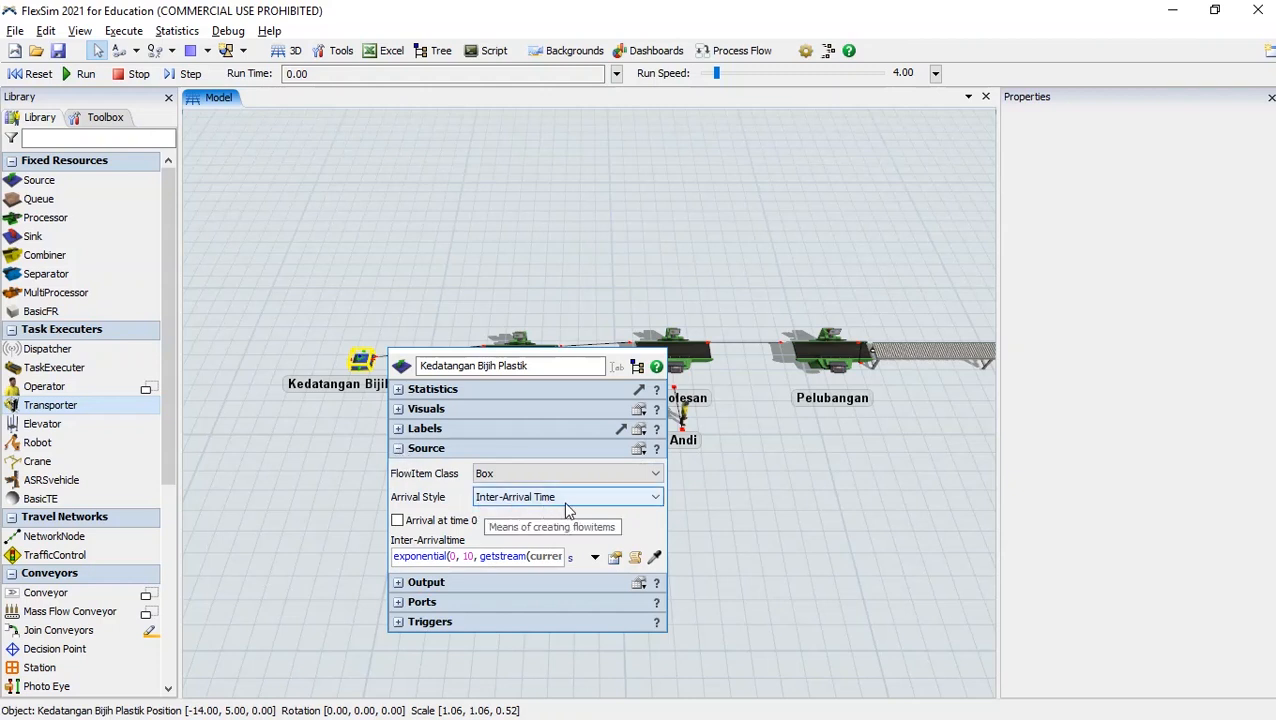
left_click(595, 557)
left_click(615, 524)
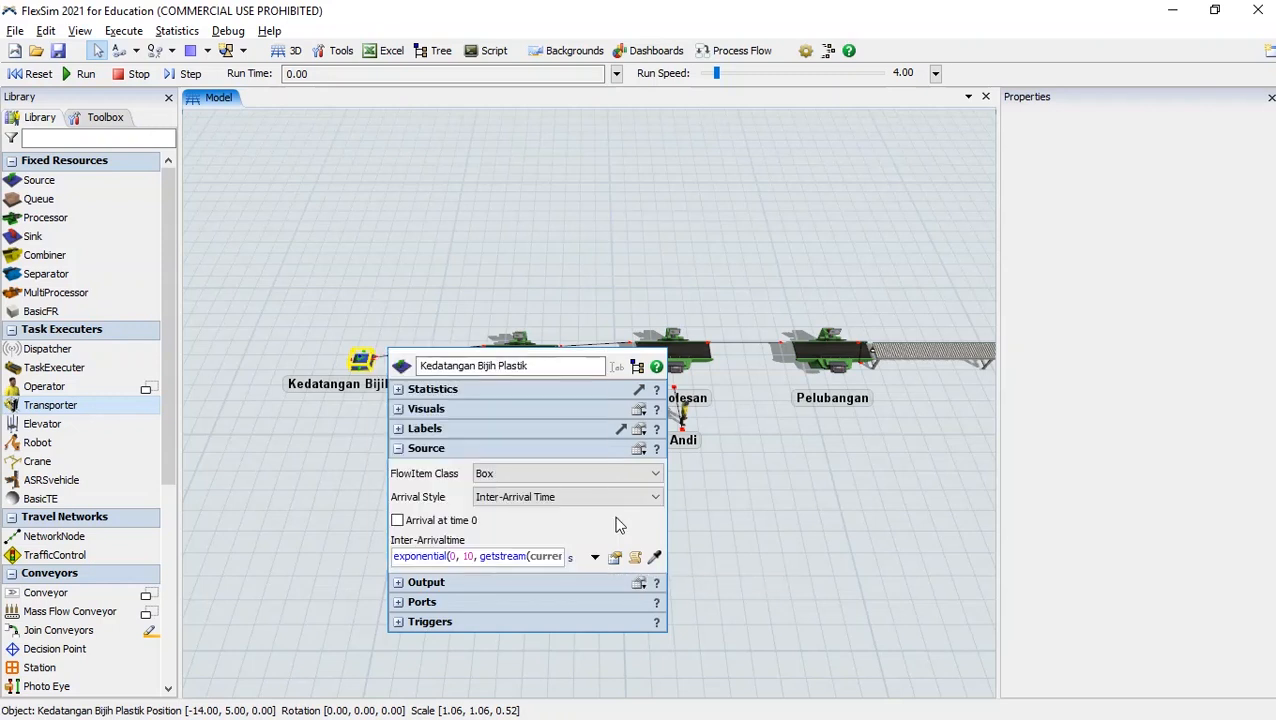
left_click(491, 563)
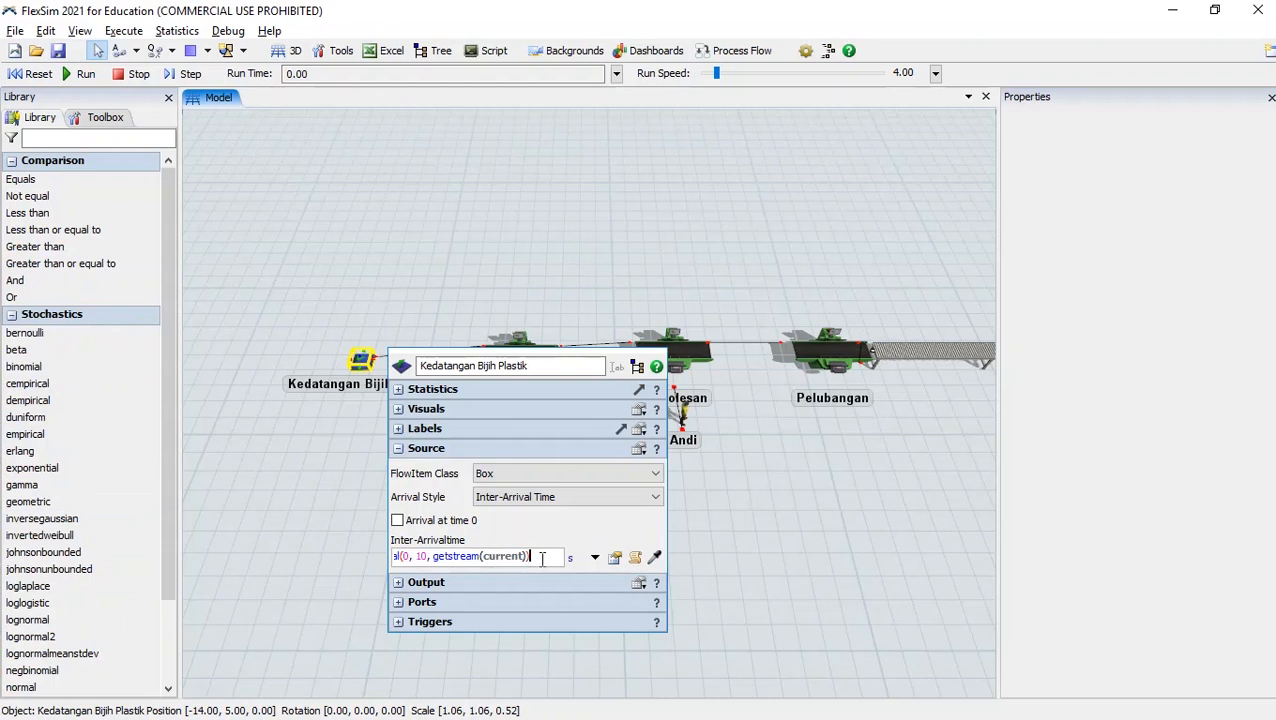
left_click_drag(541, 559, 368, 554)
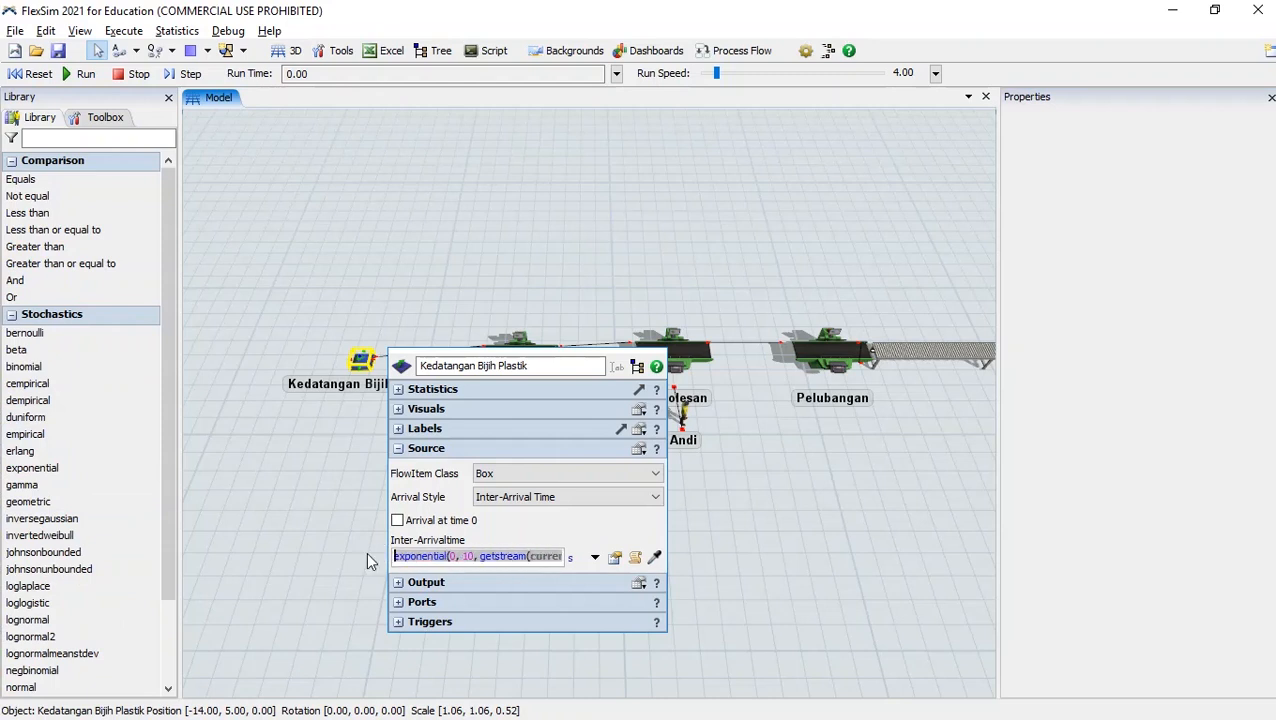
type("exponential(0, 5, 0)")
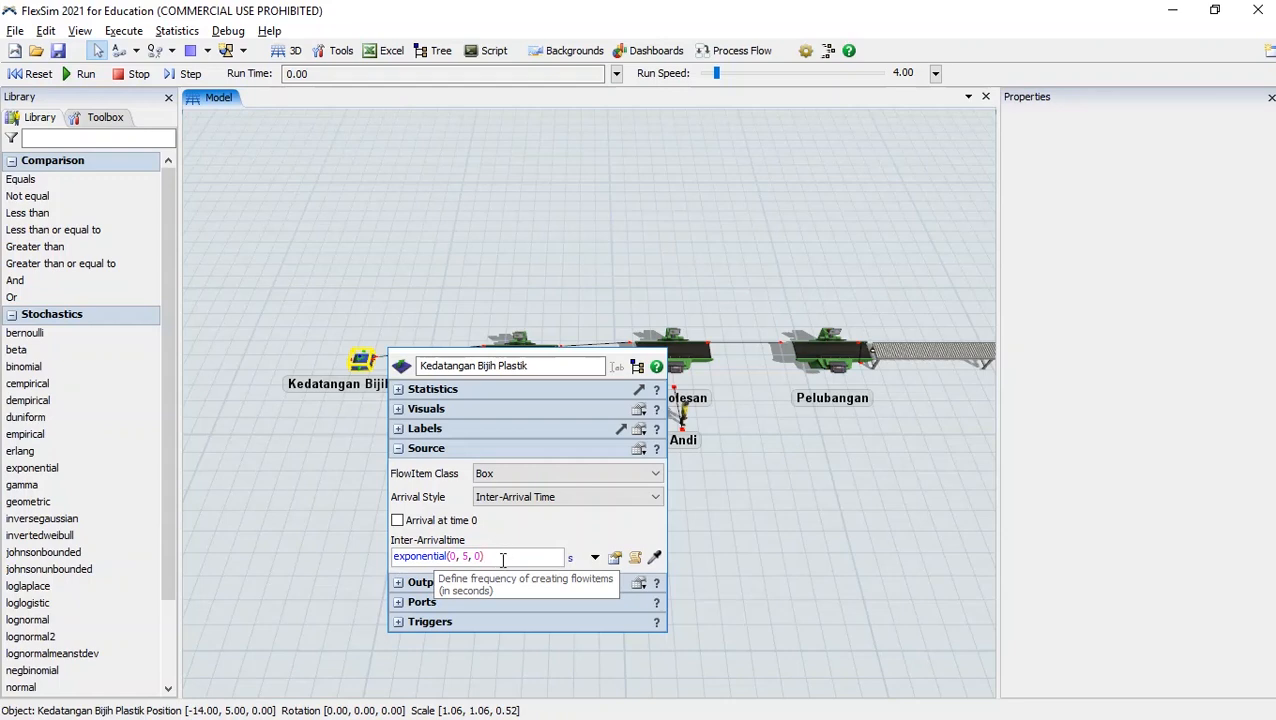
left_click(715, 500)
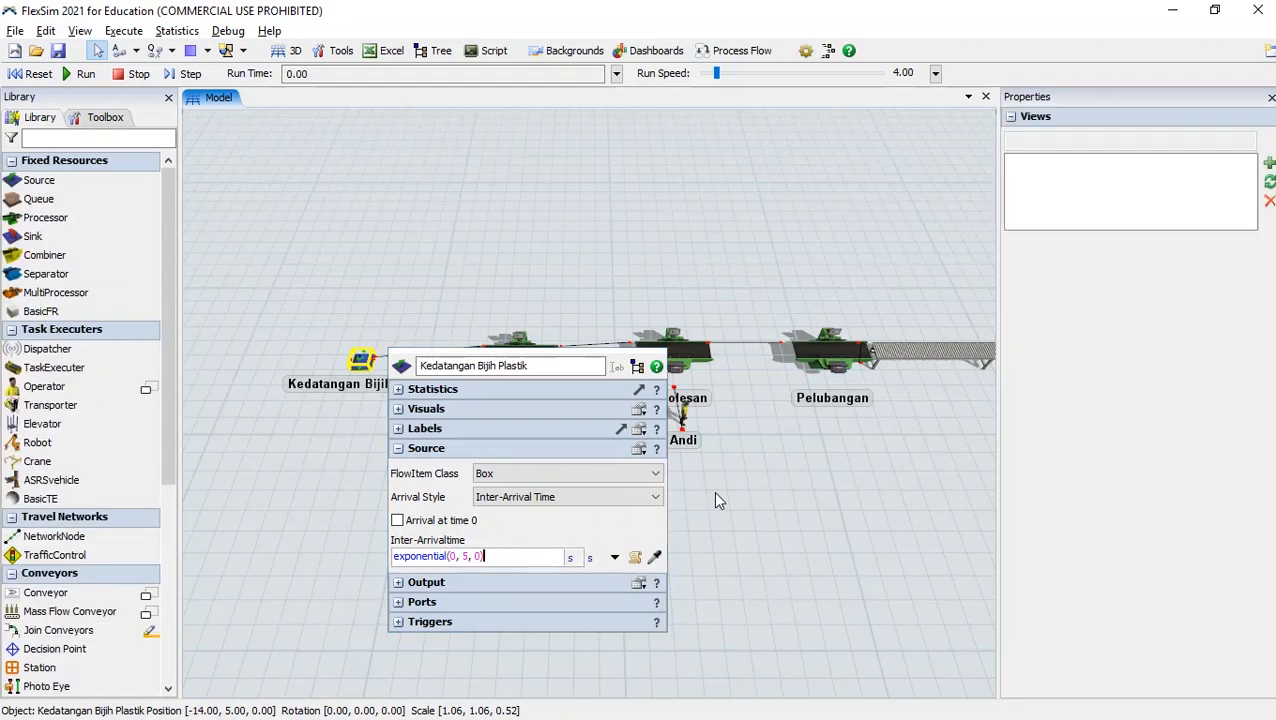
Reopen the Kedatangan Bijih Plastik properties and review the available inter-arrival time and arrival style options without changing them
left_click(363, 361)
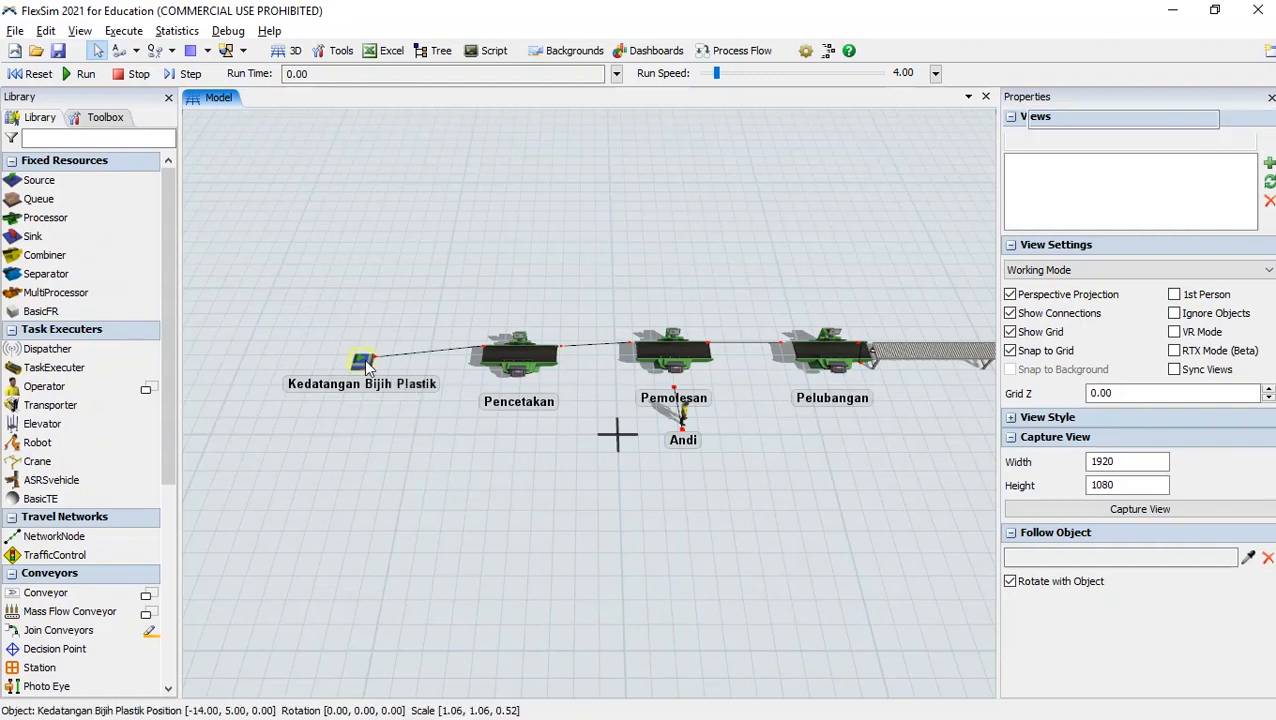
double_click(362, 360)
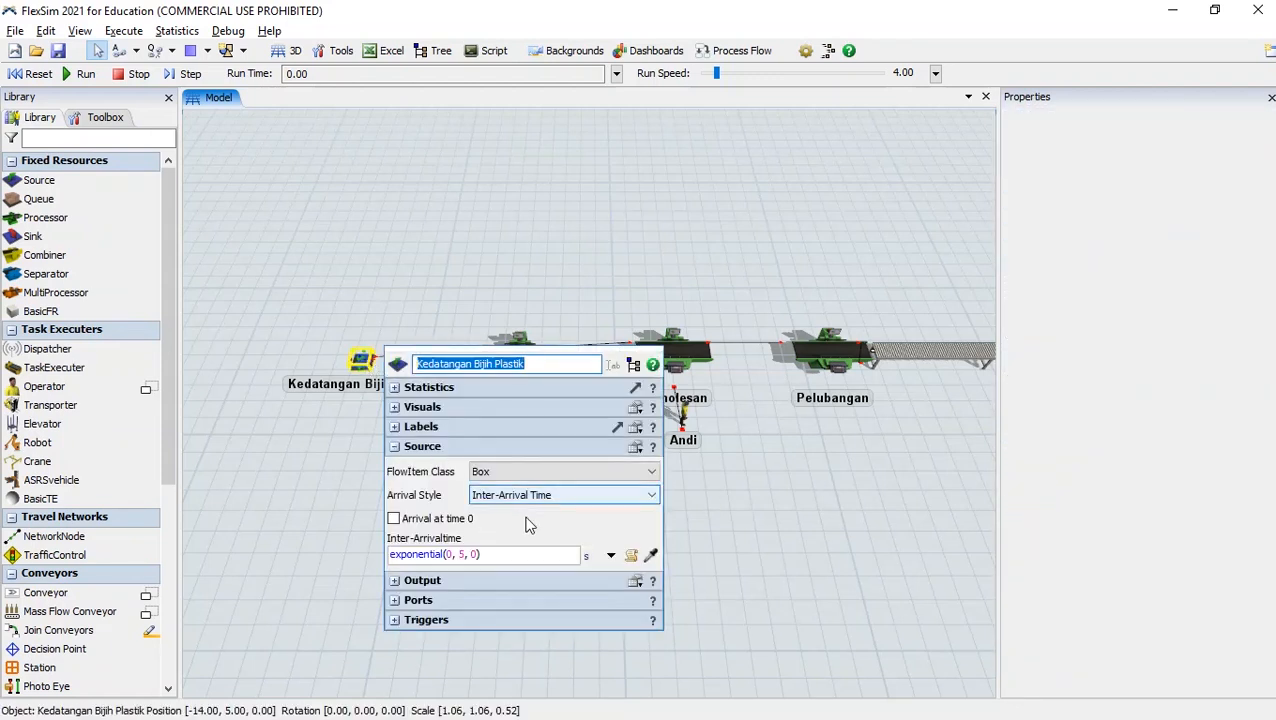
left_click(611, 555)
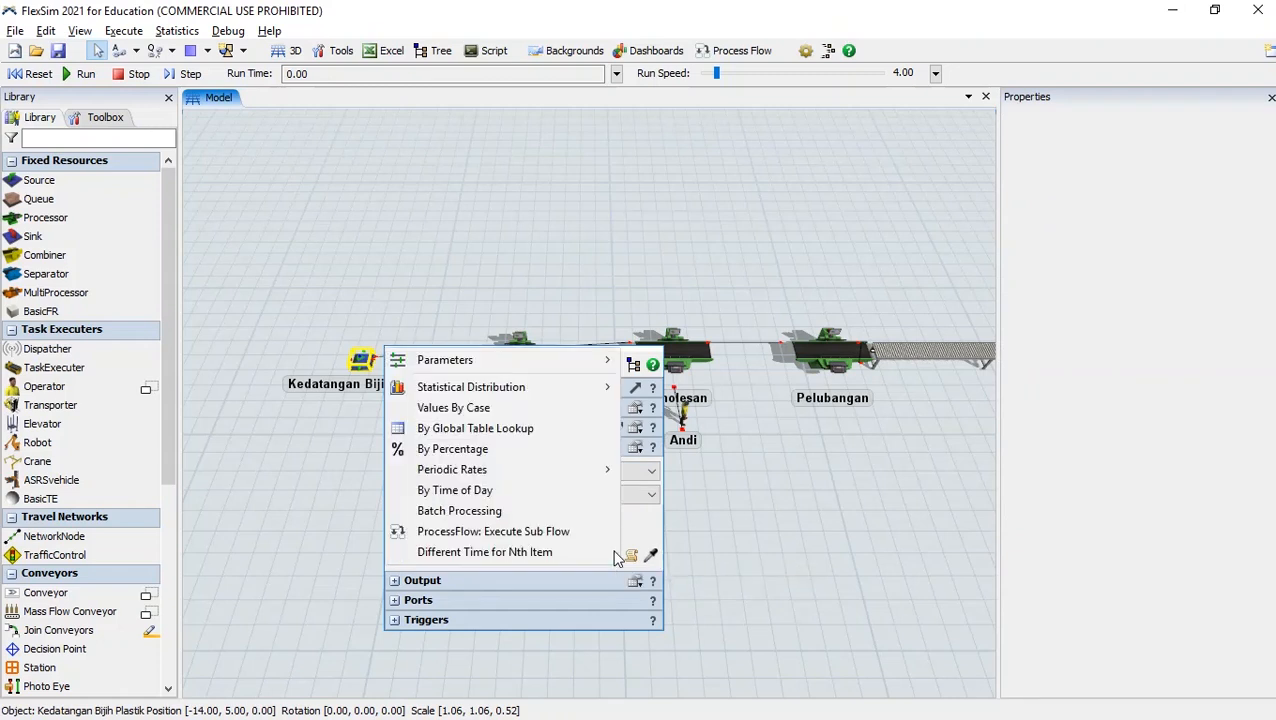
left_click(634, 533)
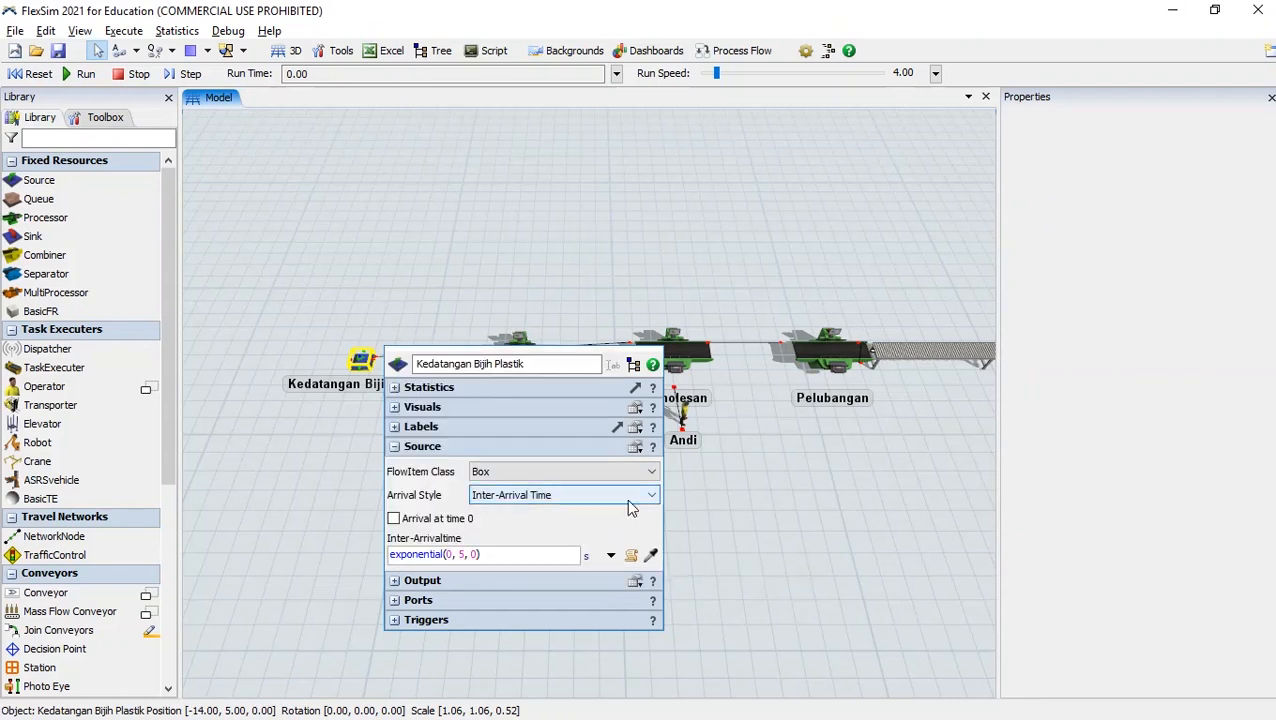
left_click(630, 497)
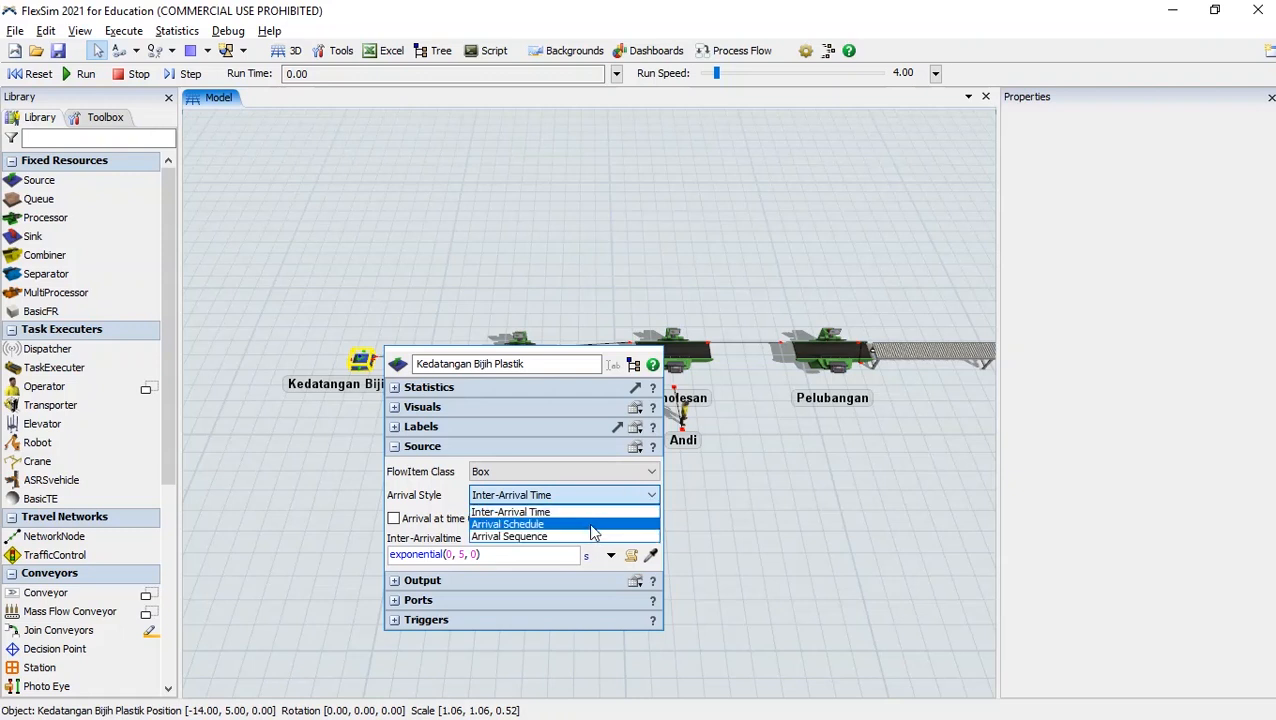
left_click(740, 527)
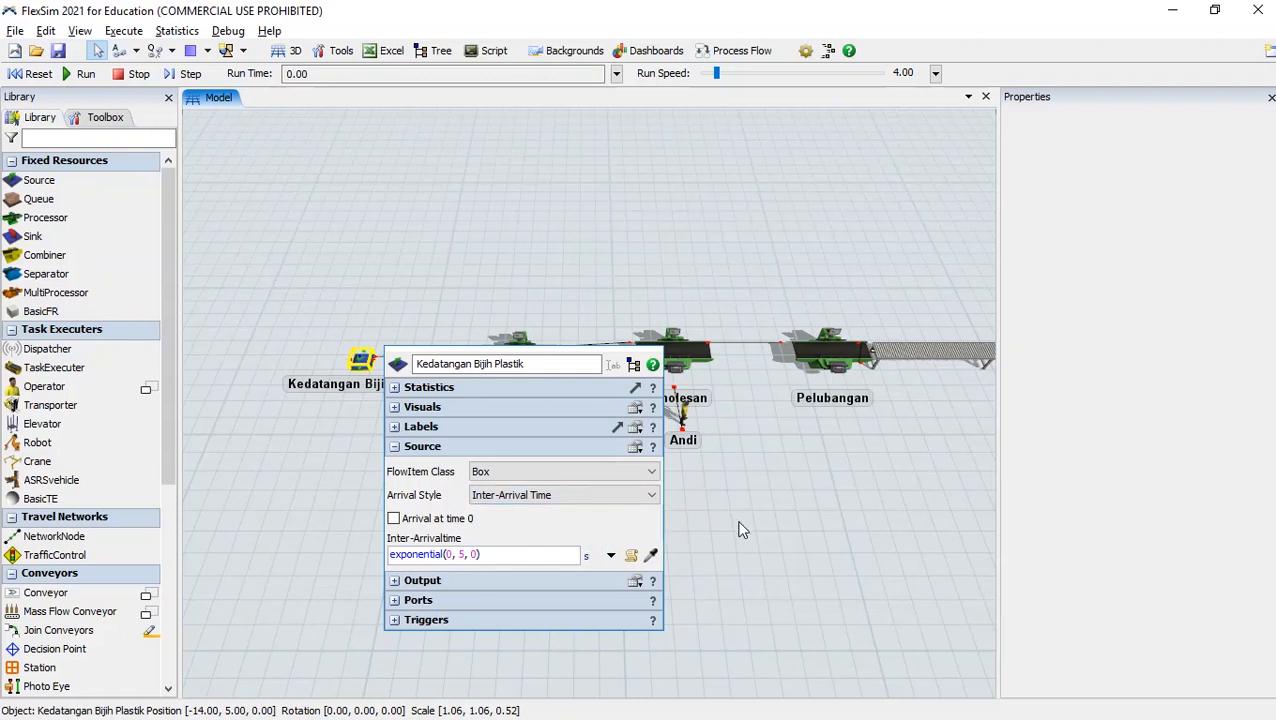
left_click(740, 527)
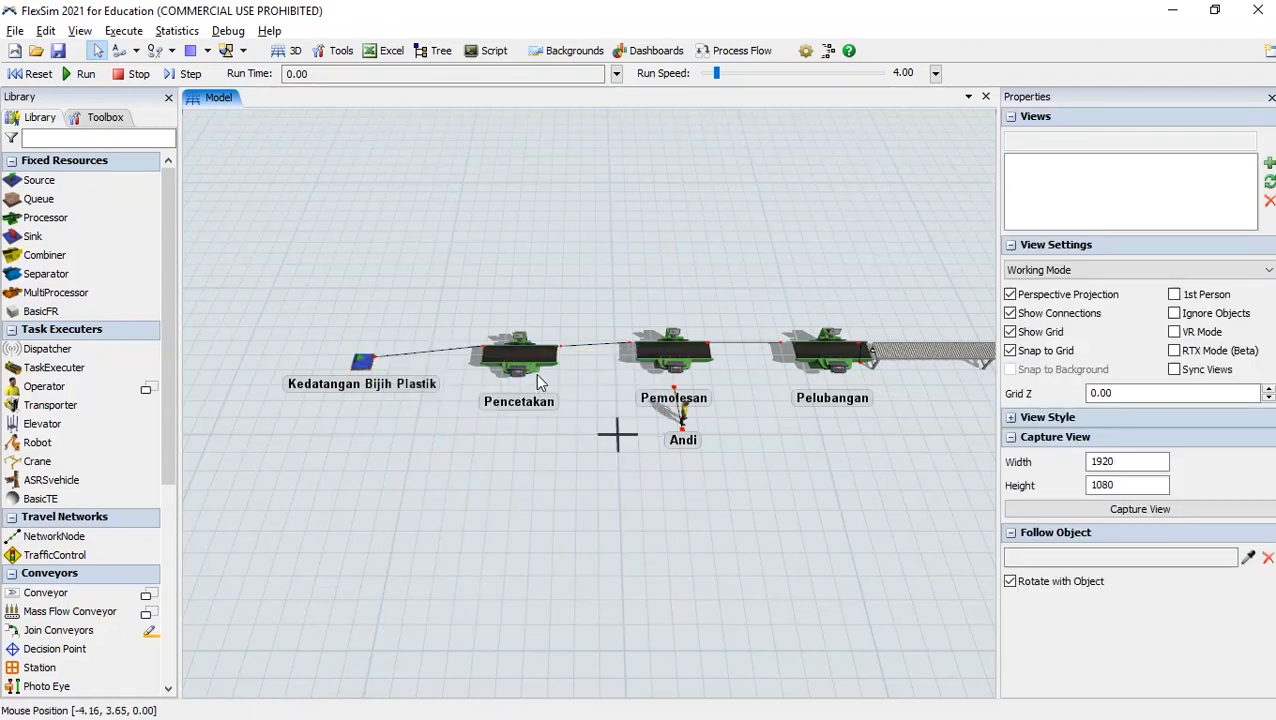
Switch to the case study PDF and find the table of machine process times and capacities
key("alt+Tab")
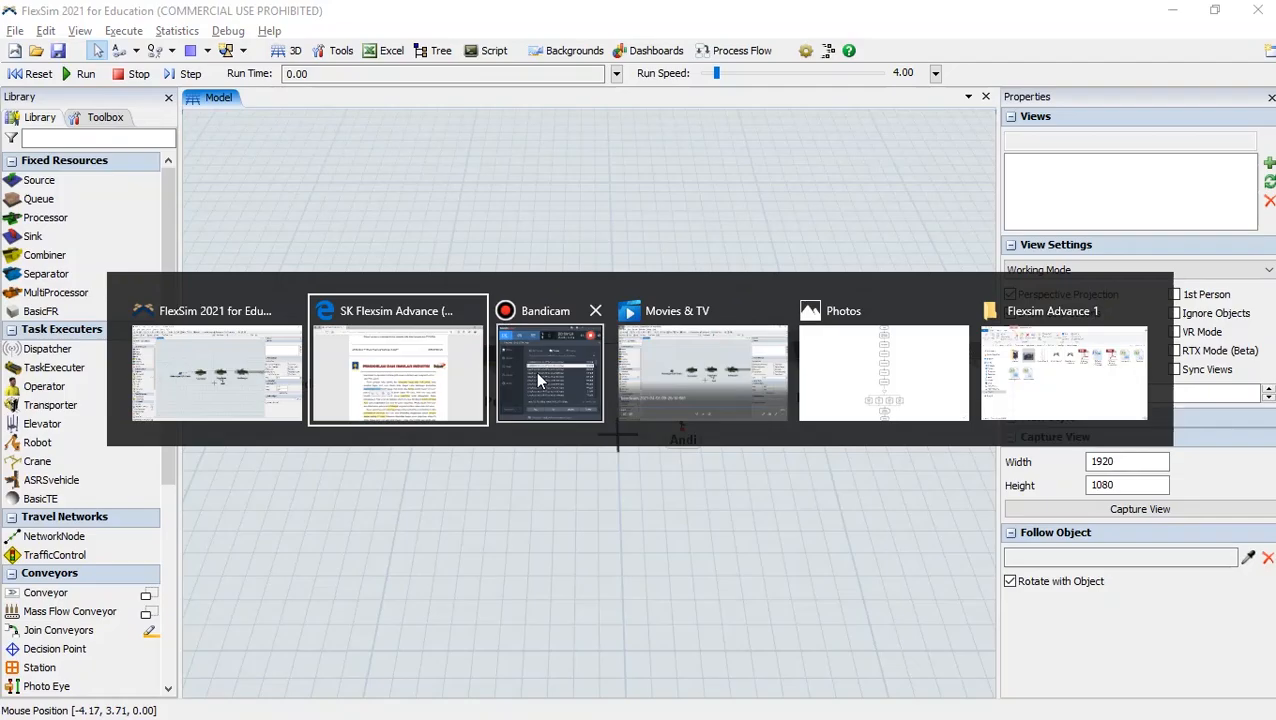
scroll(845, 389, "down", 5)
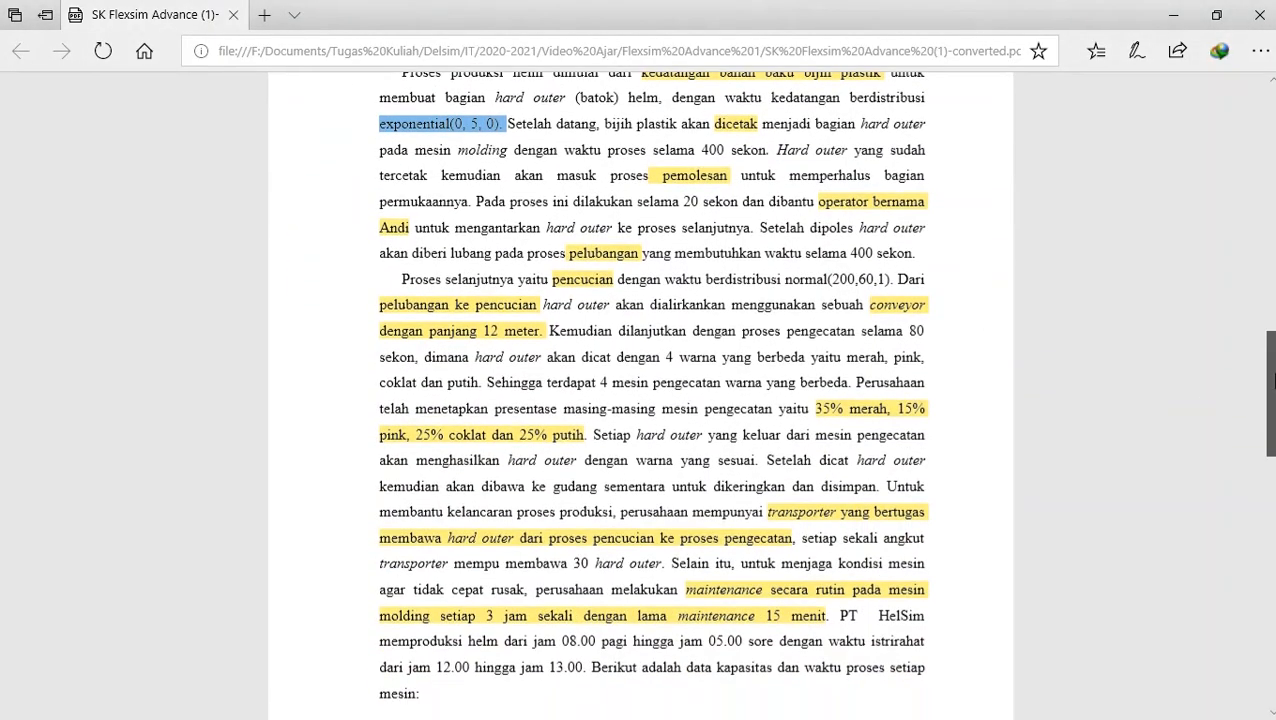
scroll(1272, 380, "down", 5)
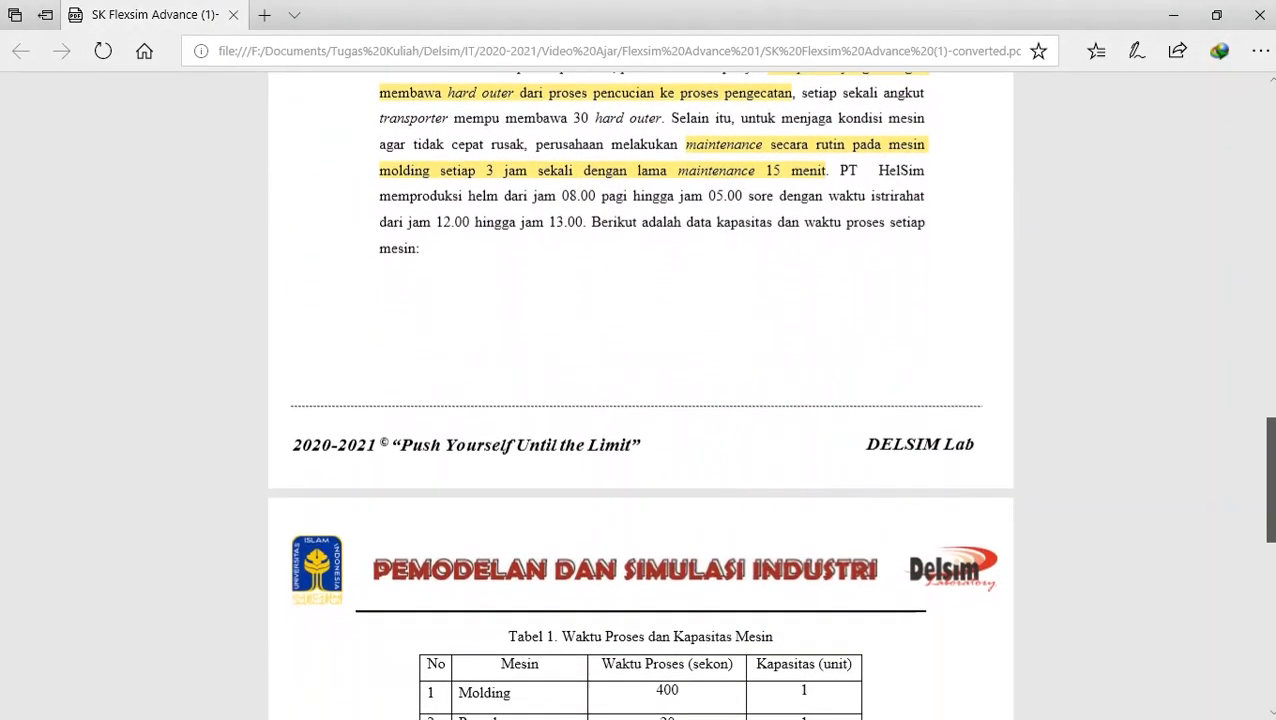
scroll(1268, 480, "down", 4)
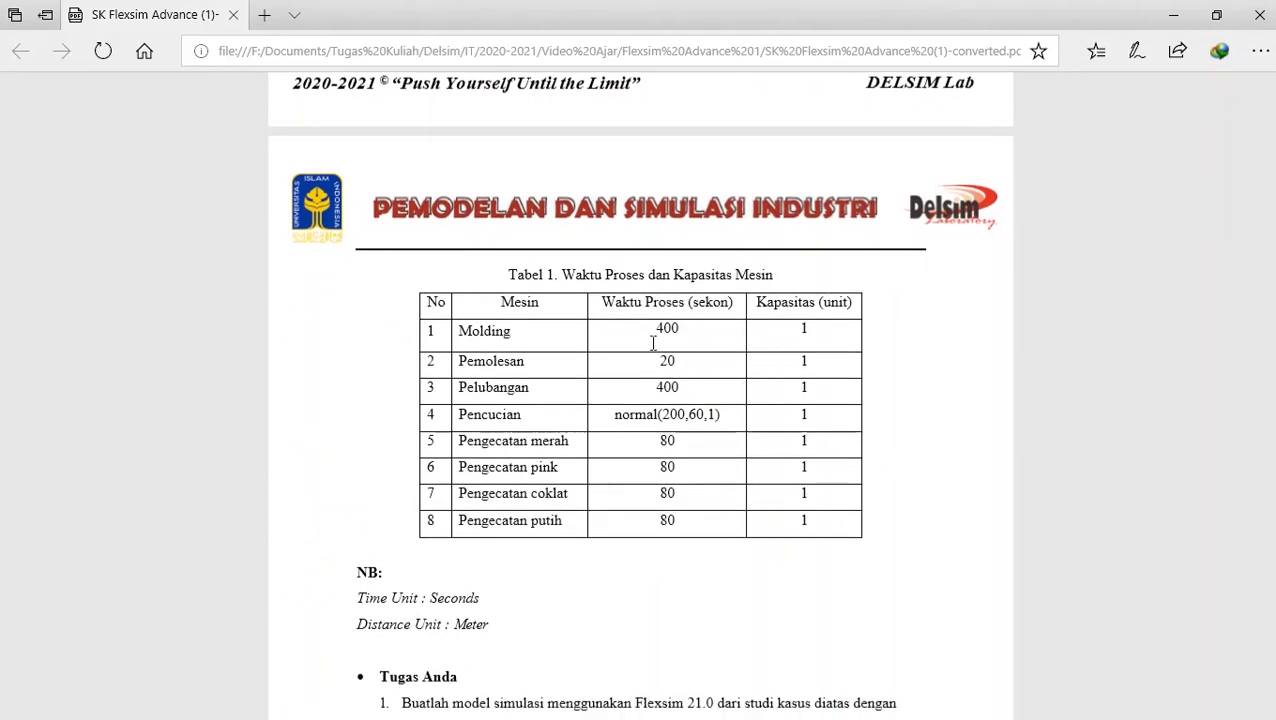
Return to FlexSim and set the process time of the Pencetakan processor to 400 seconds
key("alt+Tab")
left_click(510, 353)
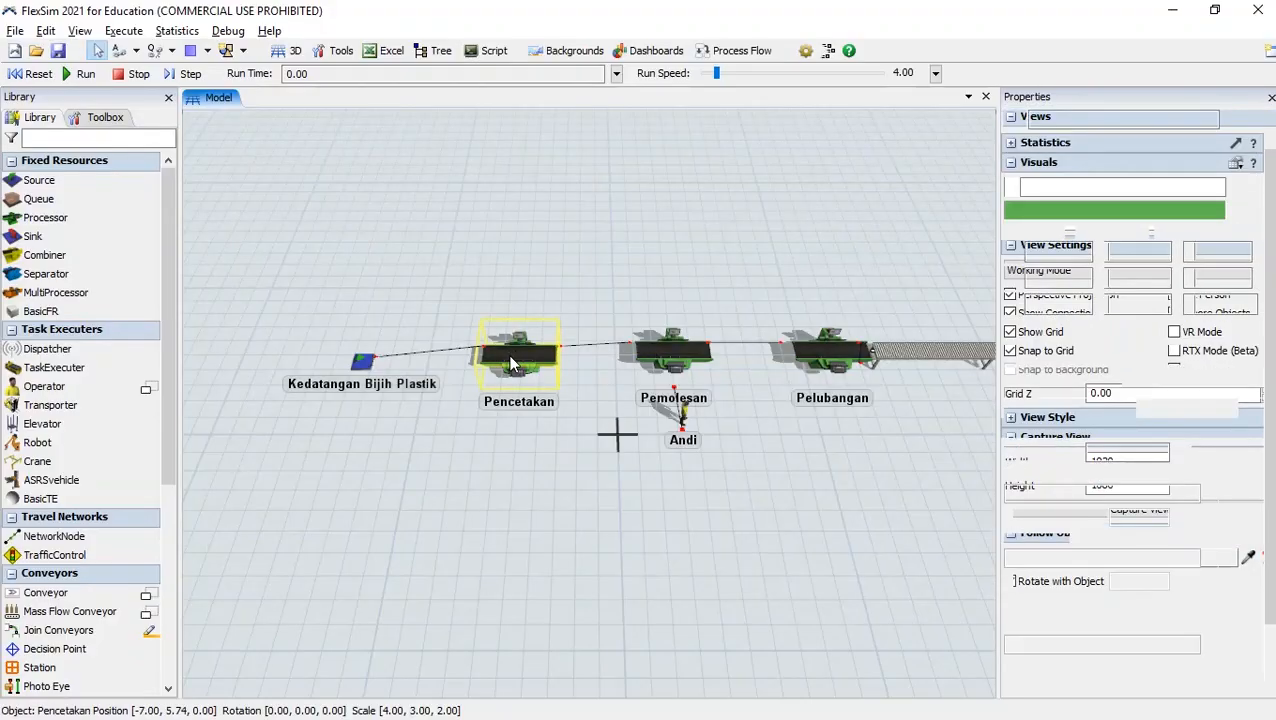
double_click(512, 365)
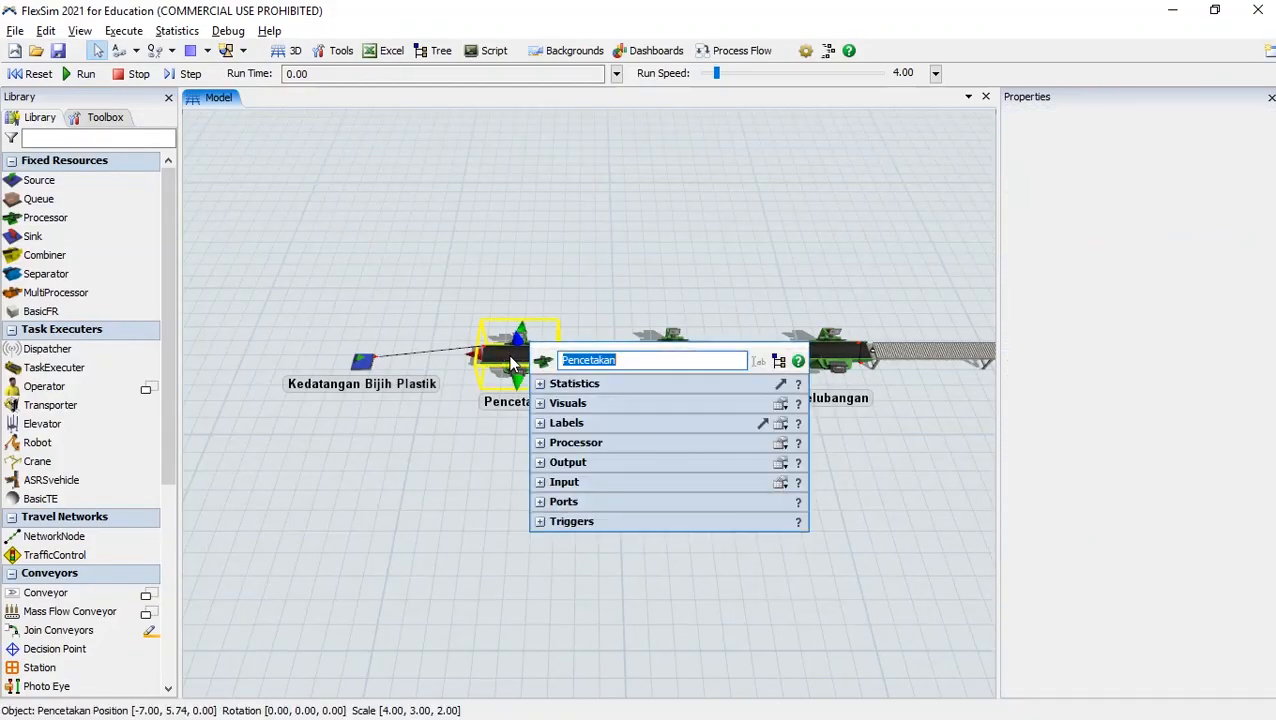
left_click(542, 443)
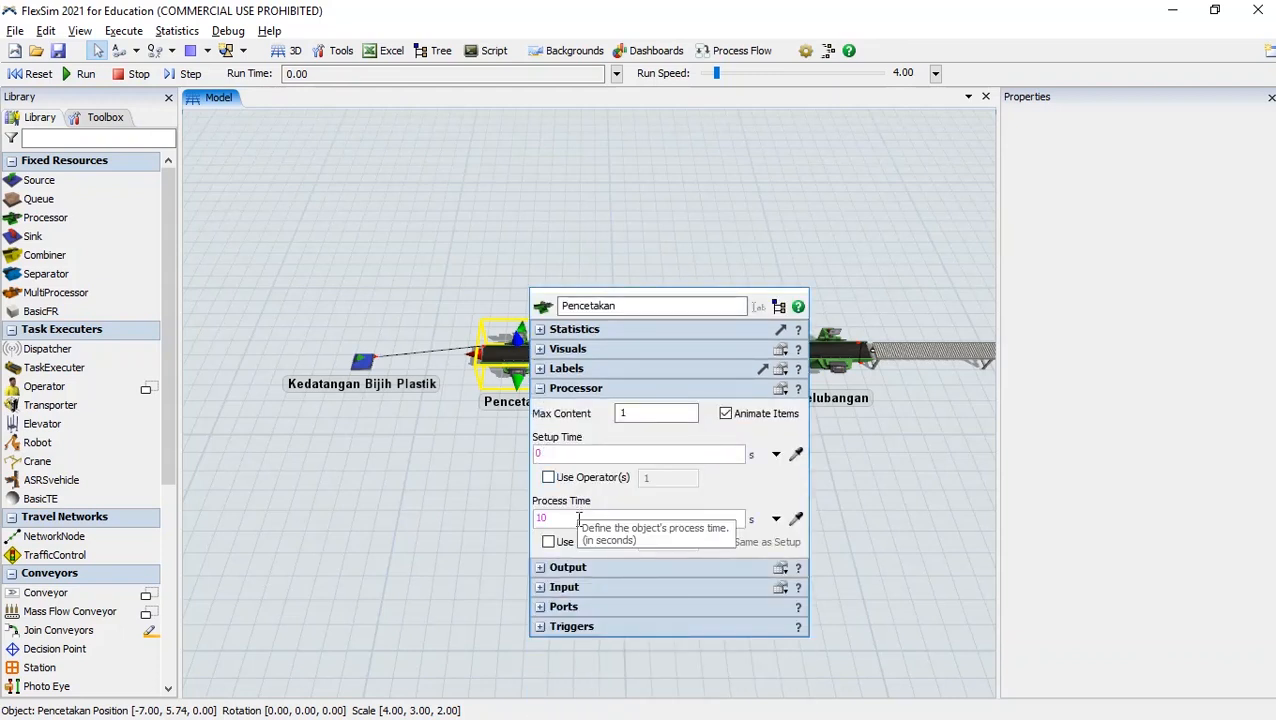
left_click(548, 517)
type("400")
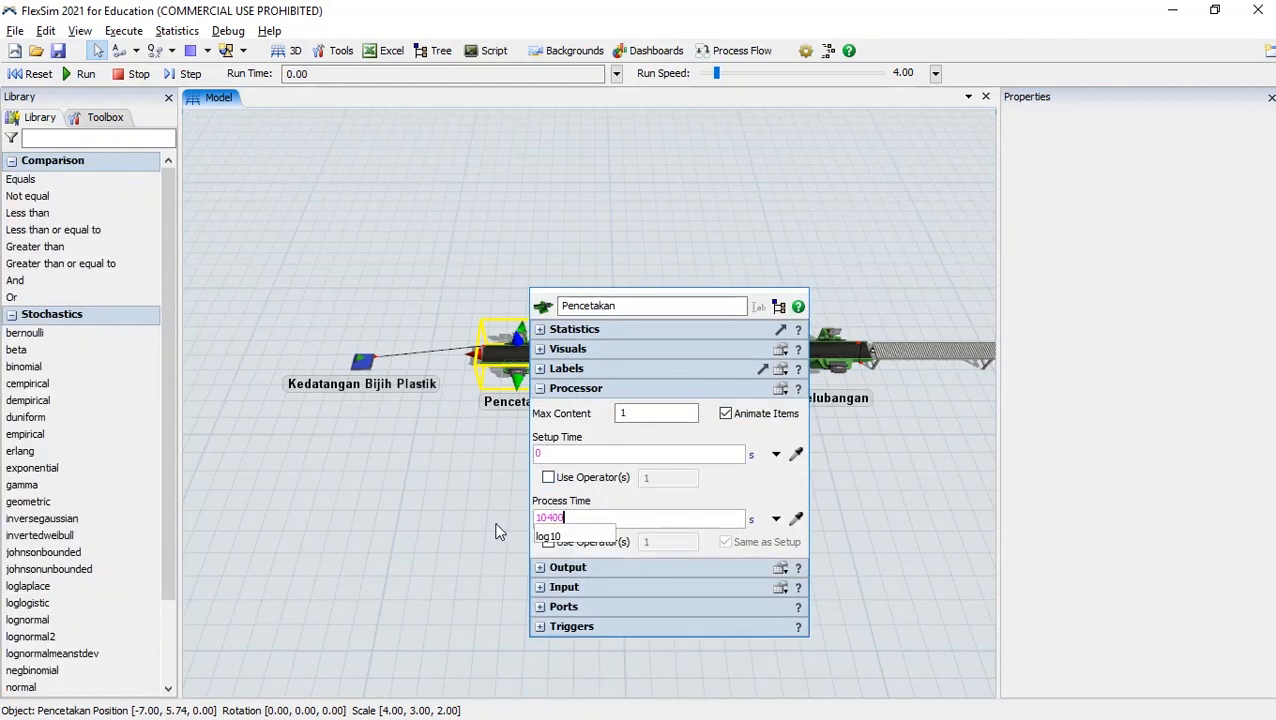
key("BackSpace")
key("BackSpace")
key("BackSpace")
key("BackSpace")
key("BackSpace")
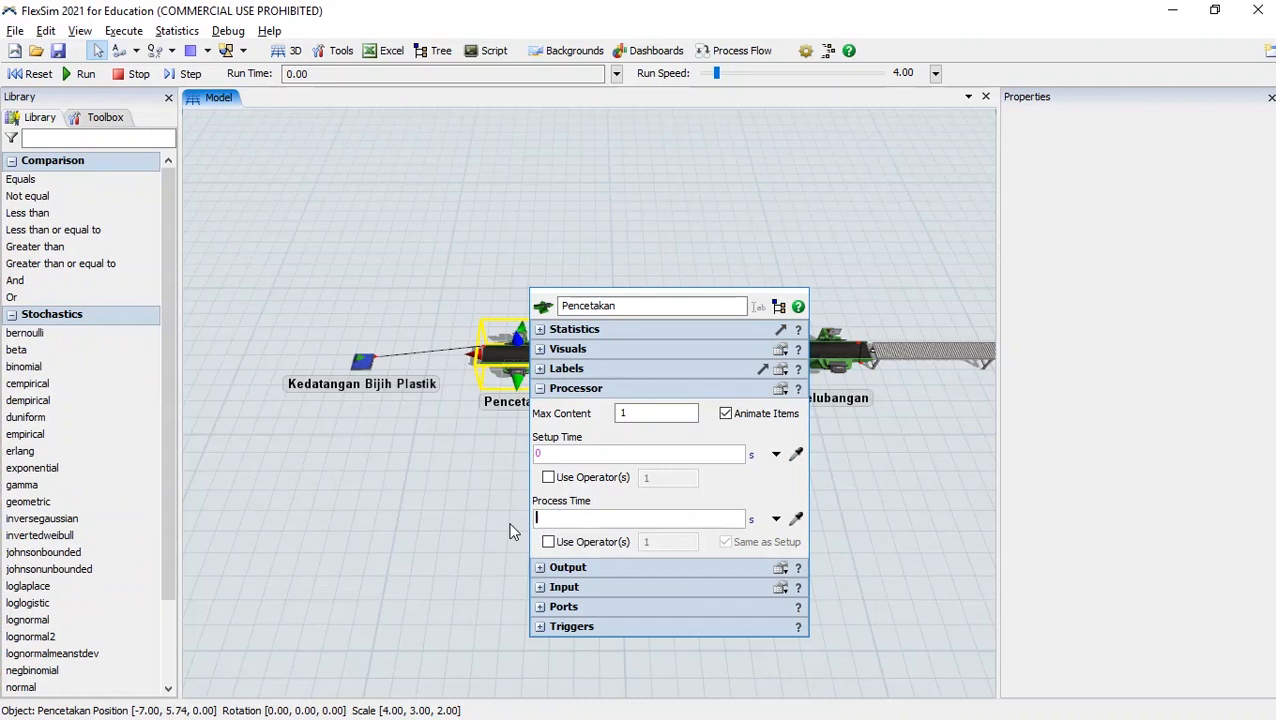
type("400")
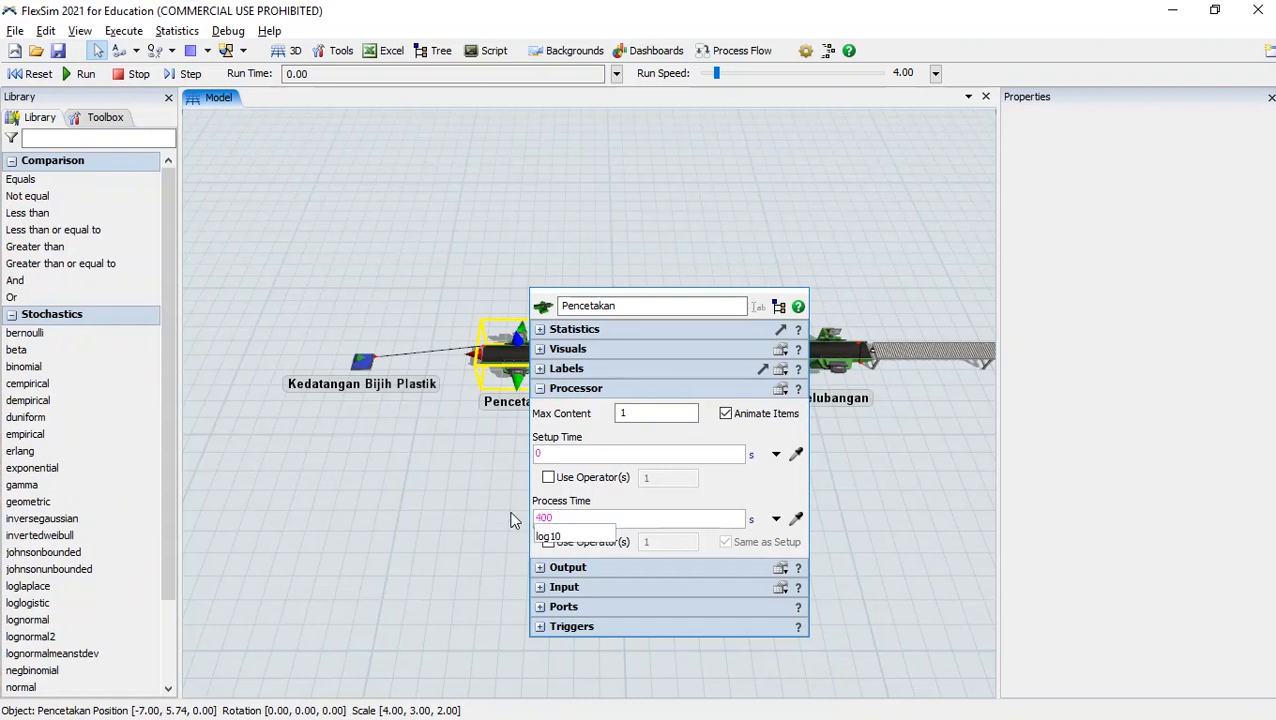
left_click(459, 489)
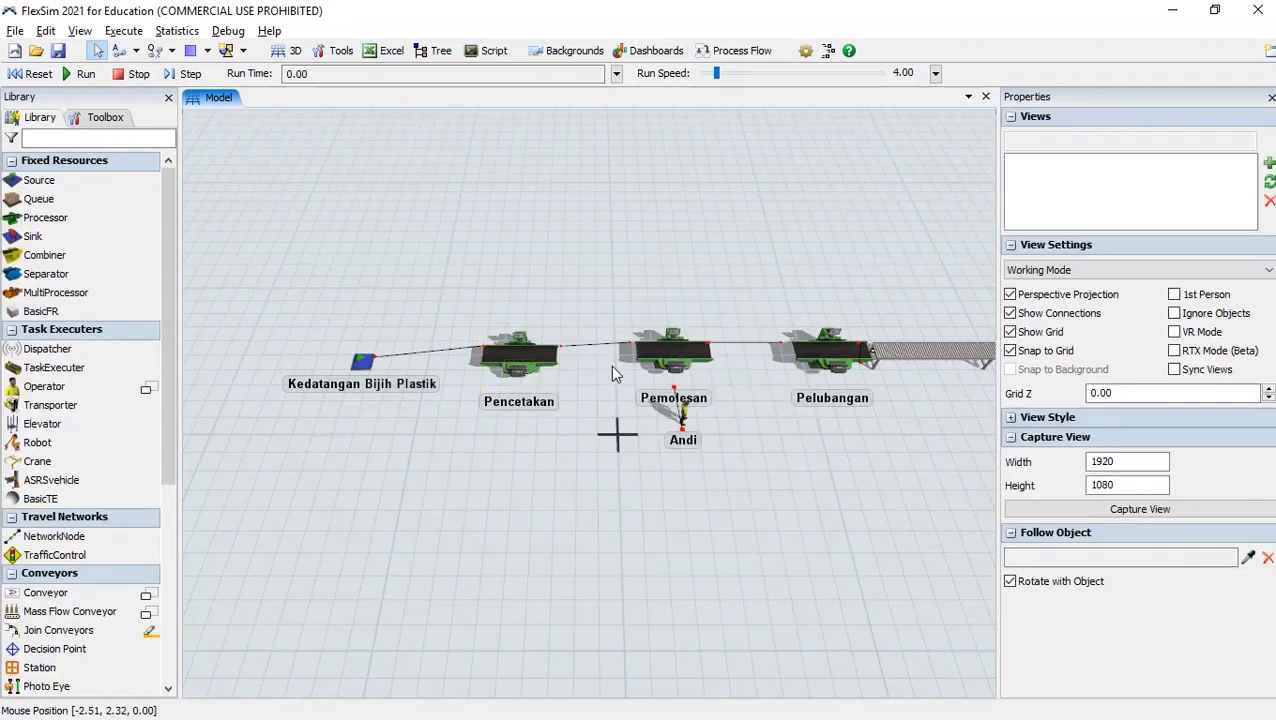
Check the Pemolesan row in the case study table and set that processor's process time to 20 seconds in FlexSim
key("alt+Tab")
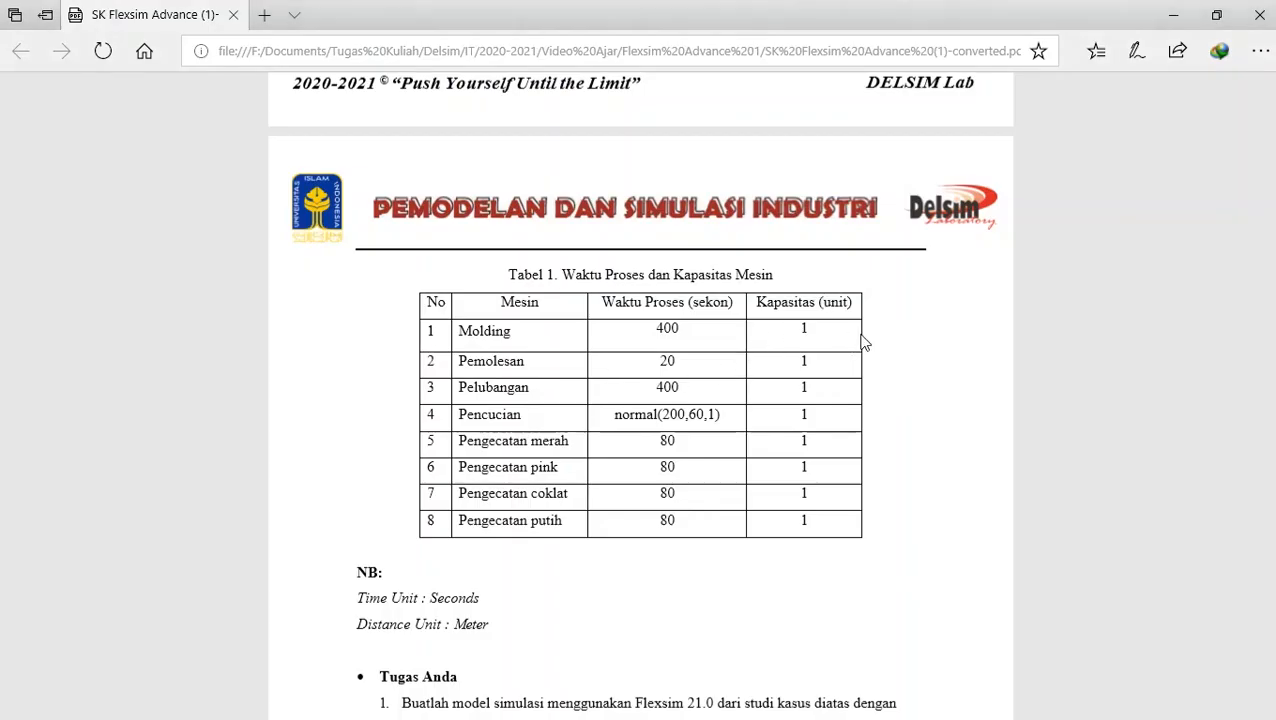
key("alt+Tab")
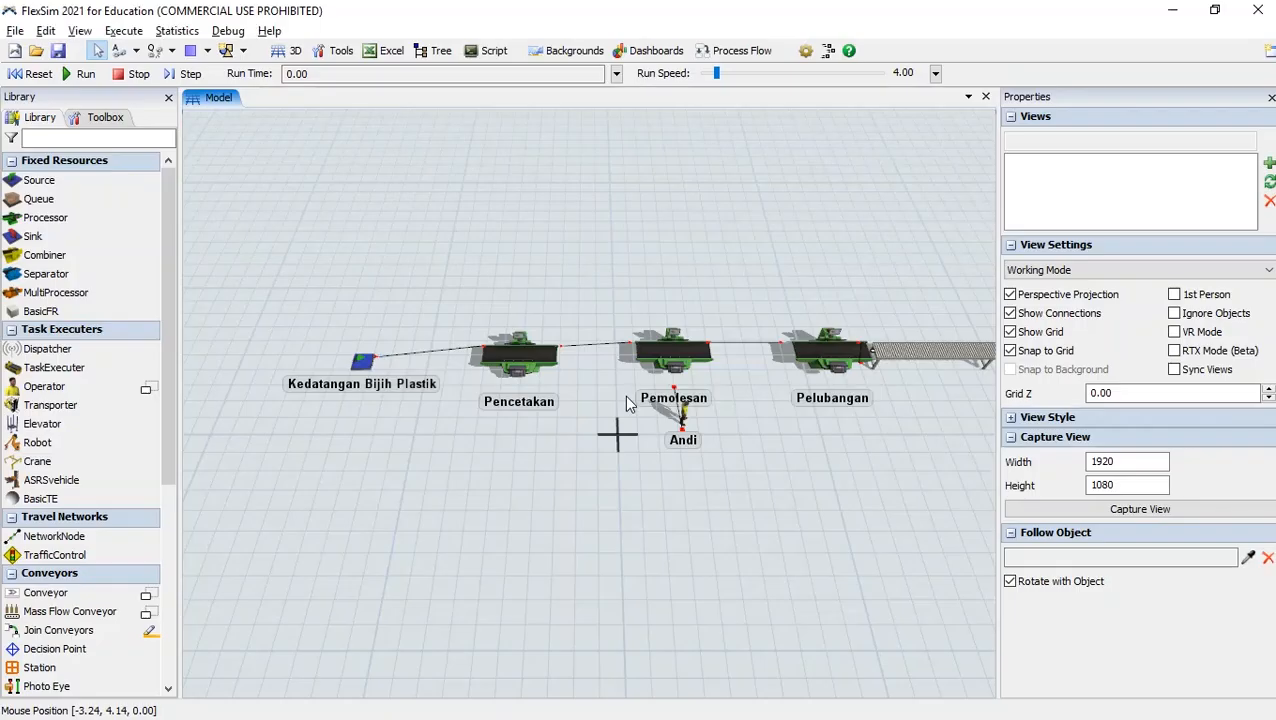
left_click(676, 362)
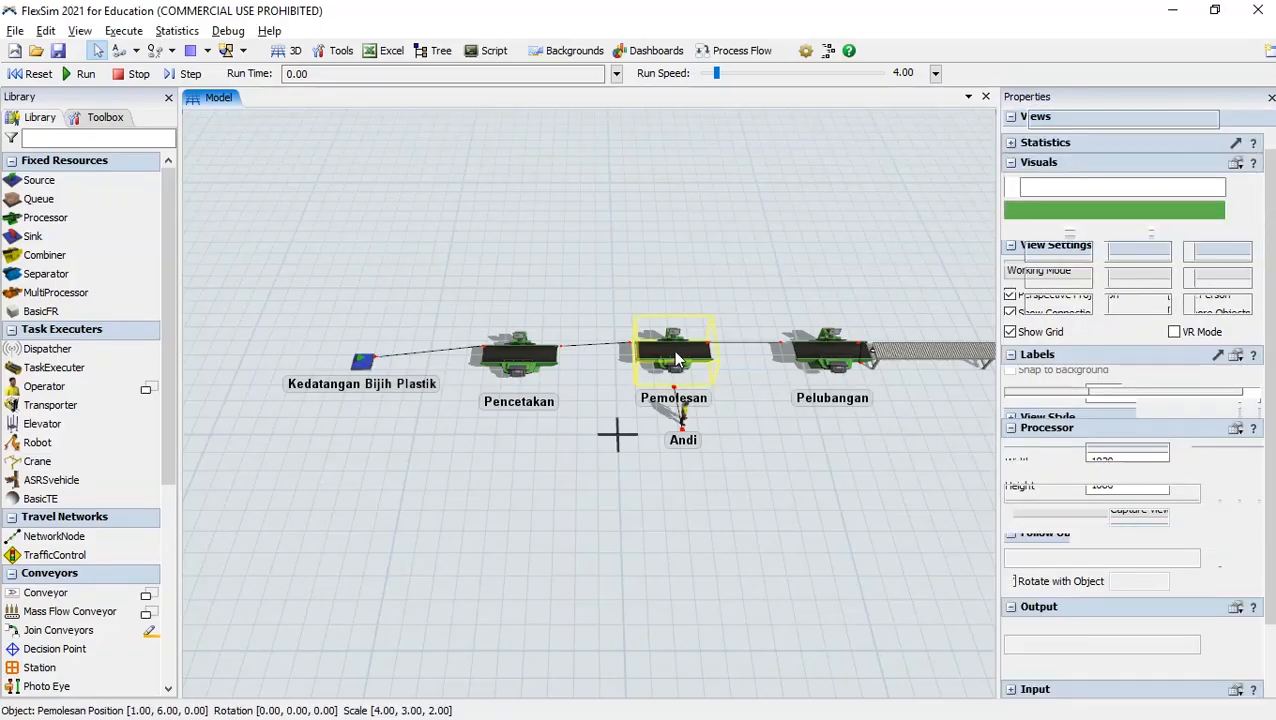
double_click(676, 362)
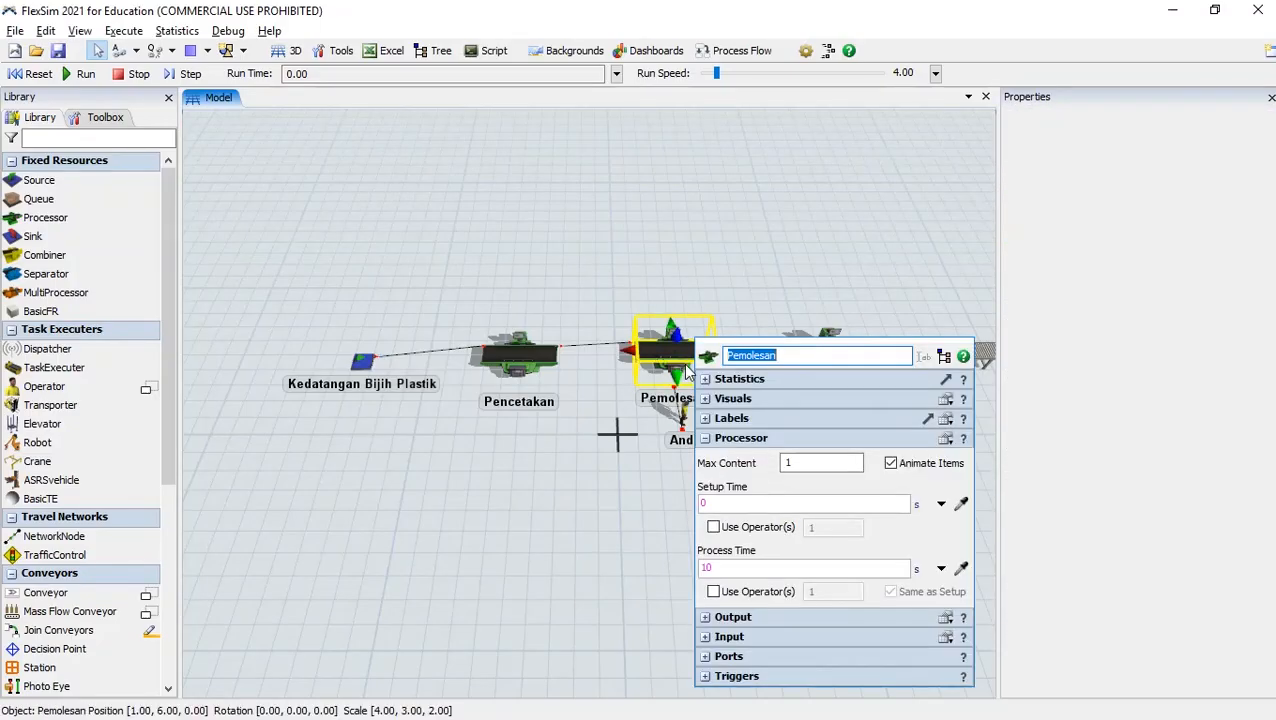
left_click(709, 570)
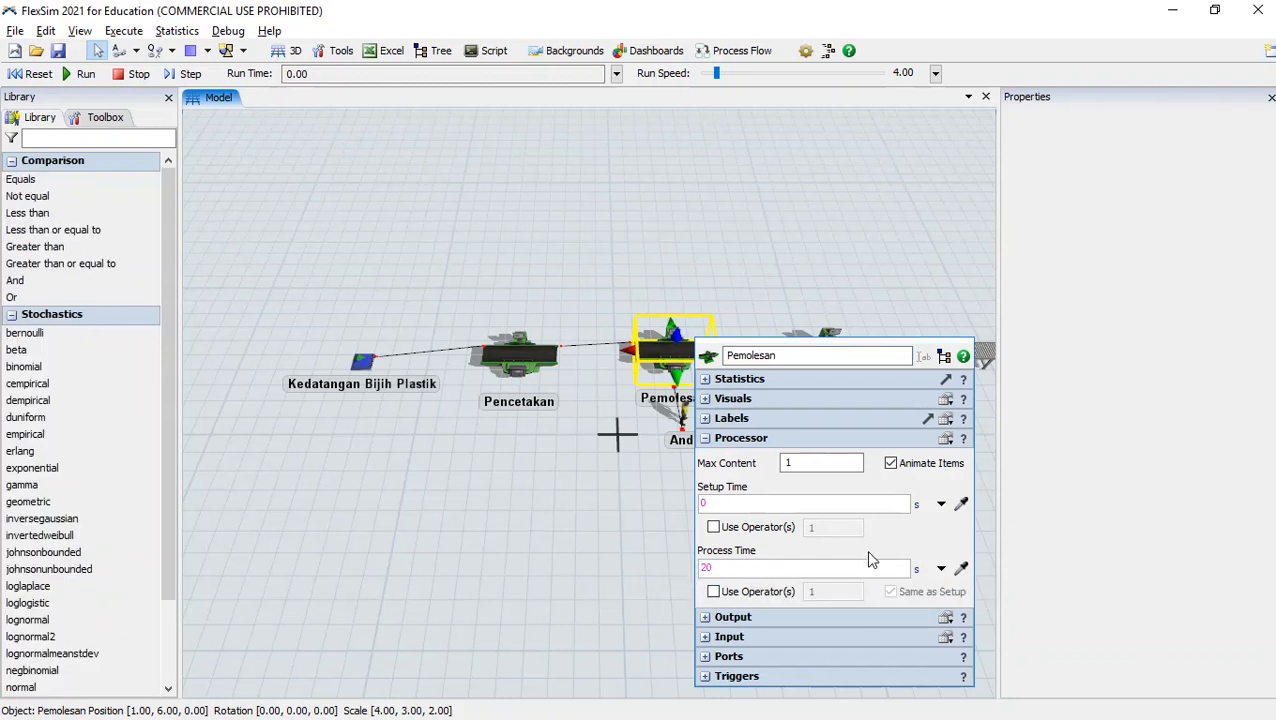
left_click(900, 543)
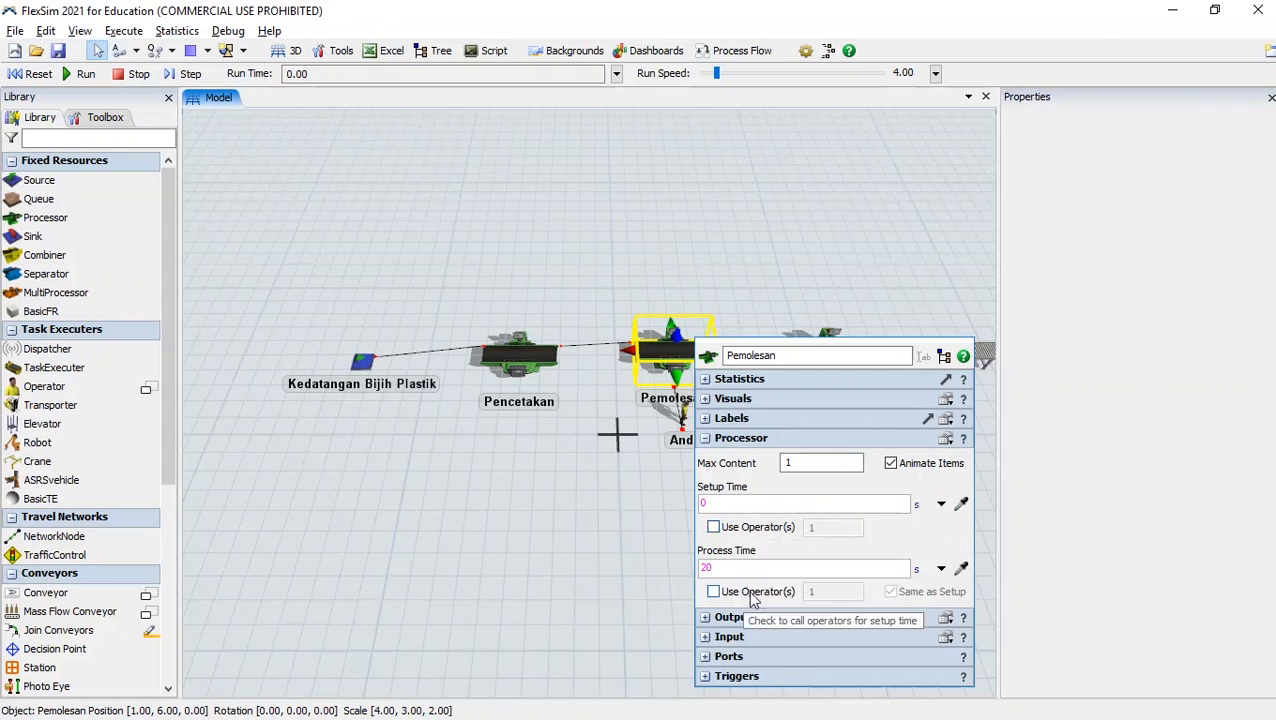
Enable Use Transport in the Pemolesan output settings, keeping current.centerObjects[1] as the transport reference
left_click(706, 617)
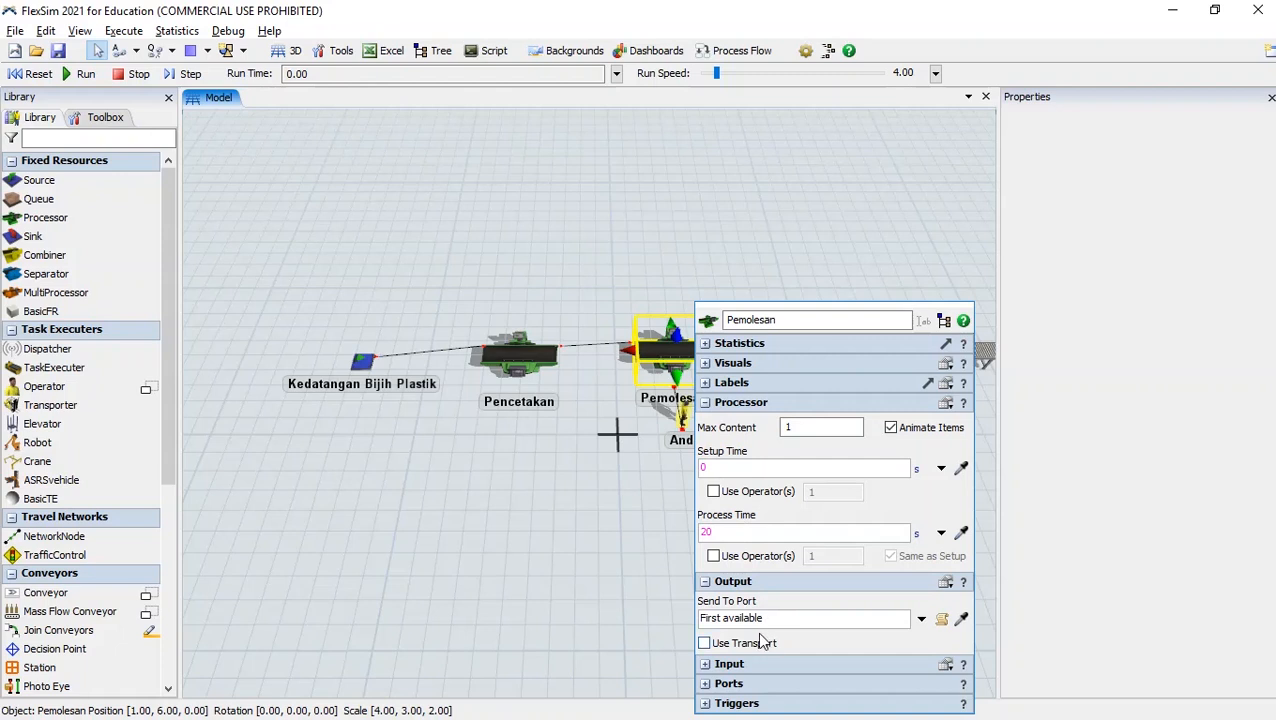
left_click(705, 644)
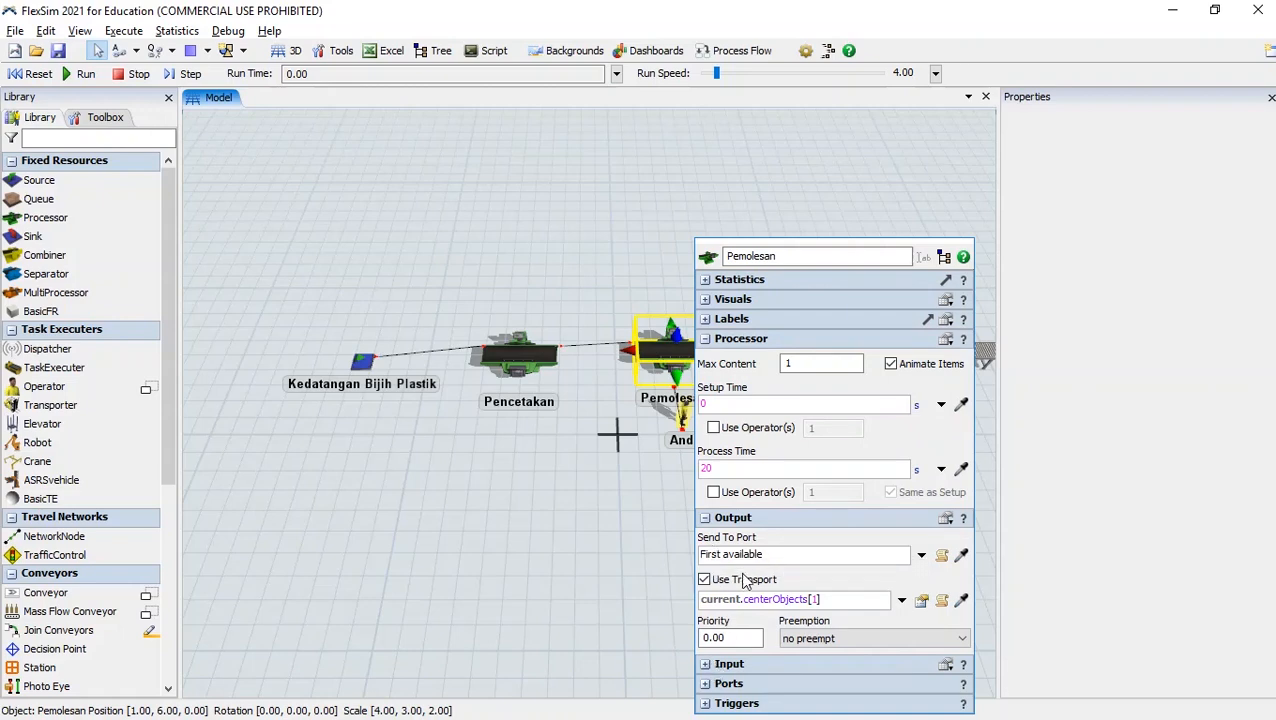
left_click(630, 519)
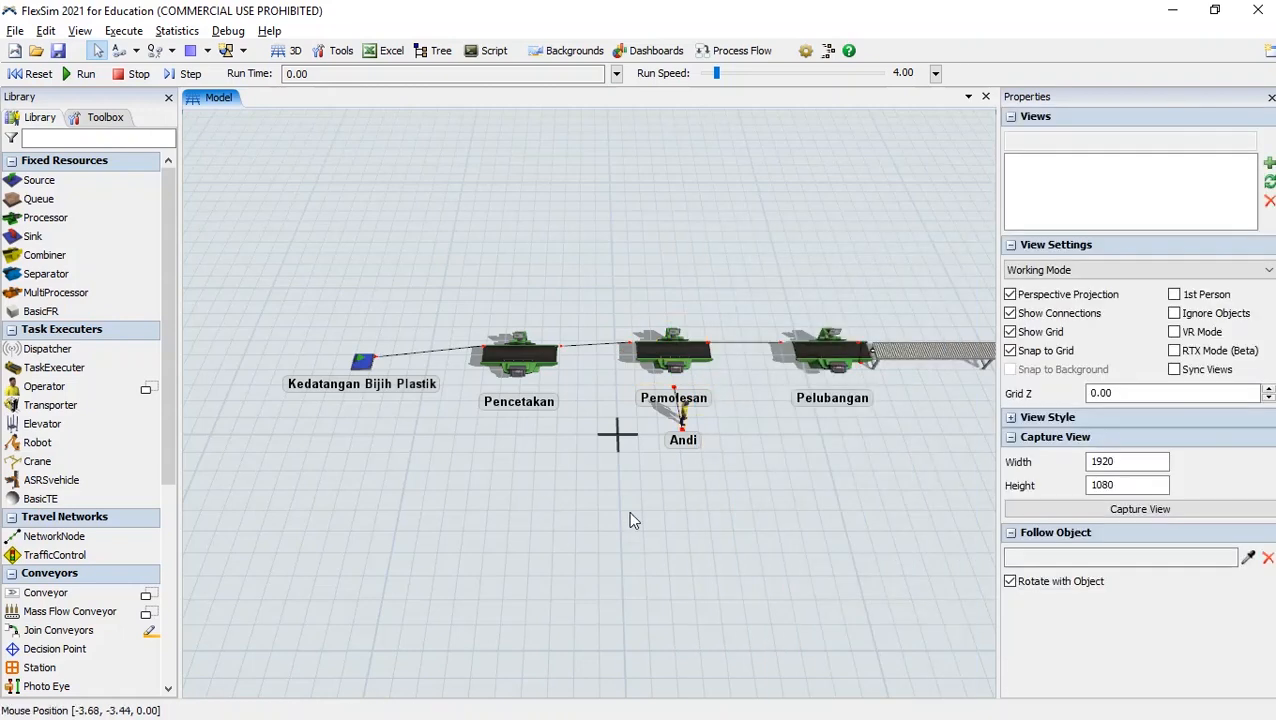
Look up Pelubangan in the case study table and enter its listed process time in the Pelubangan processor in FlexSim
left_click_drag(872, 525, 720, 555)
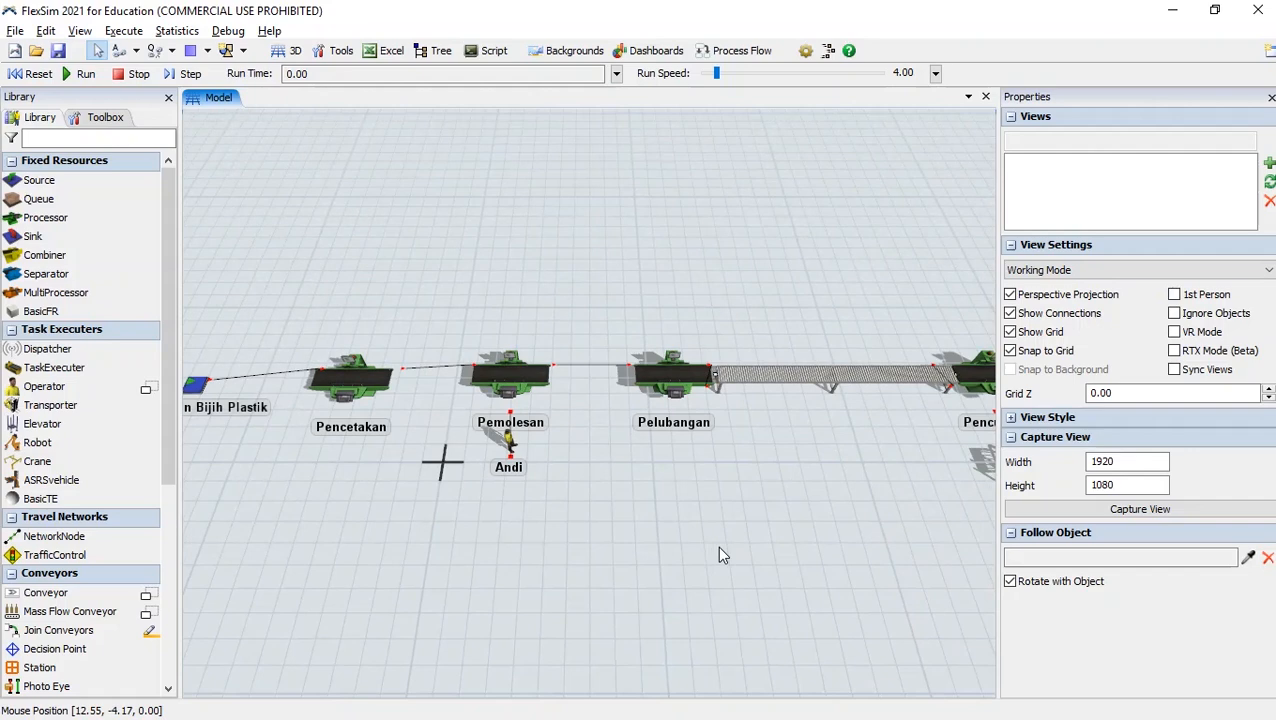
left_click(676, 386)
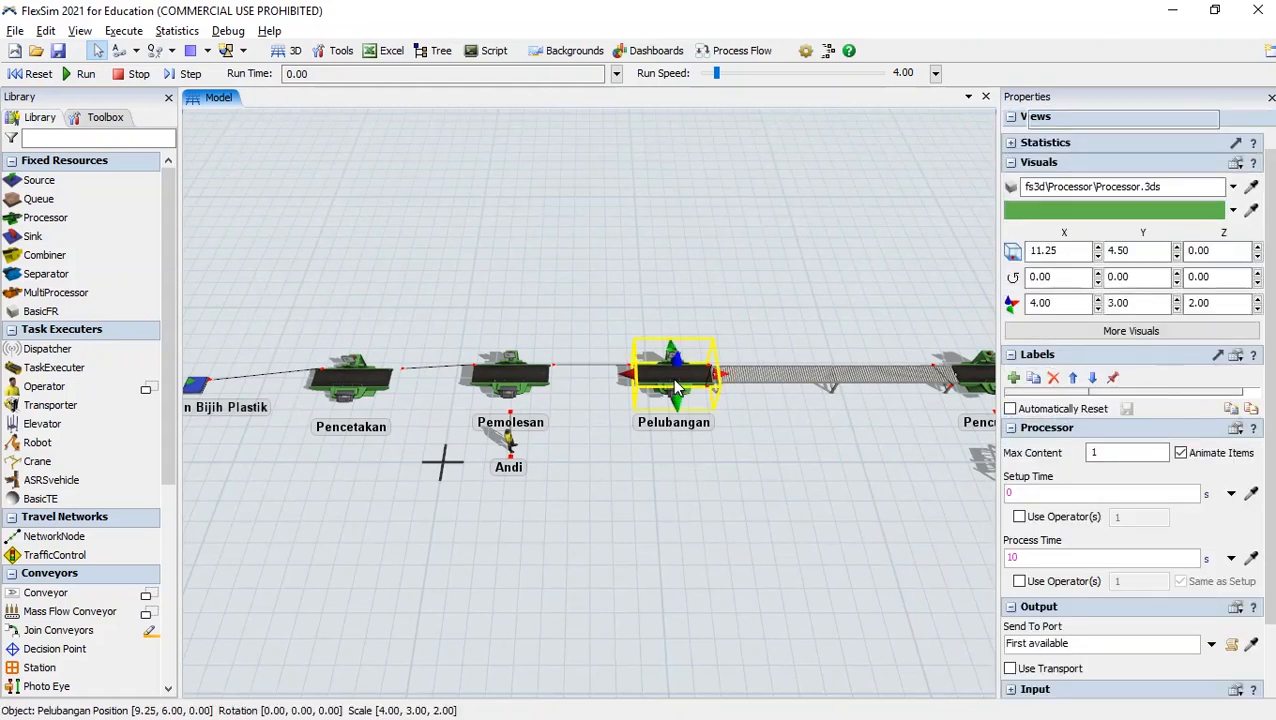
double_click(676, 386)
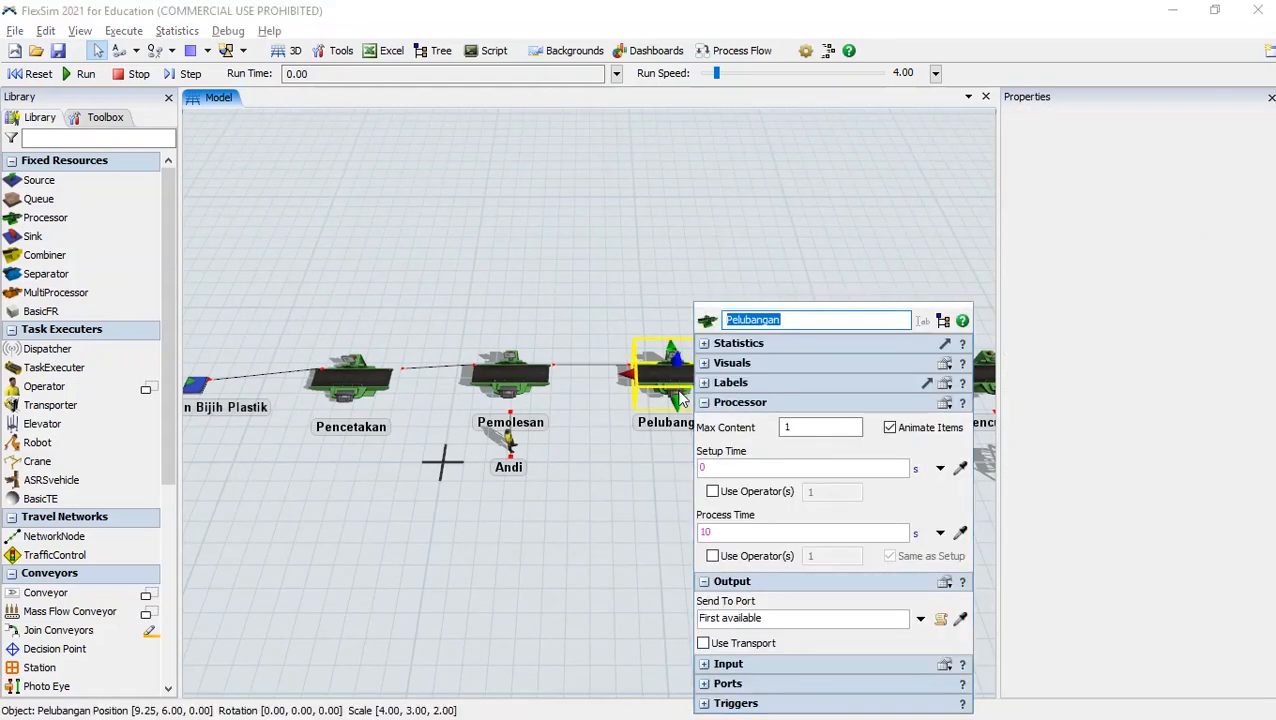
key("alt+Tab")
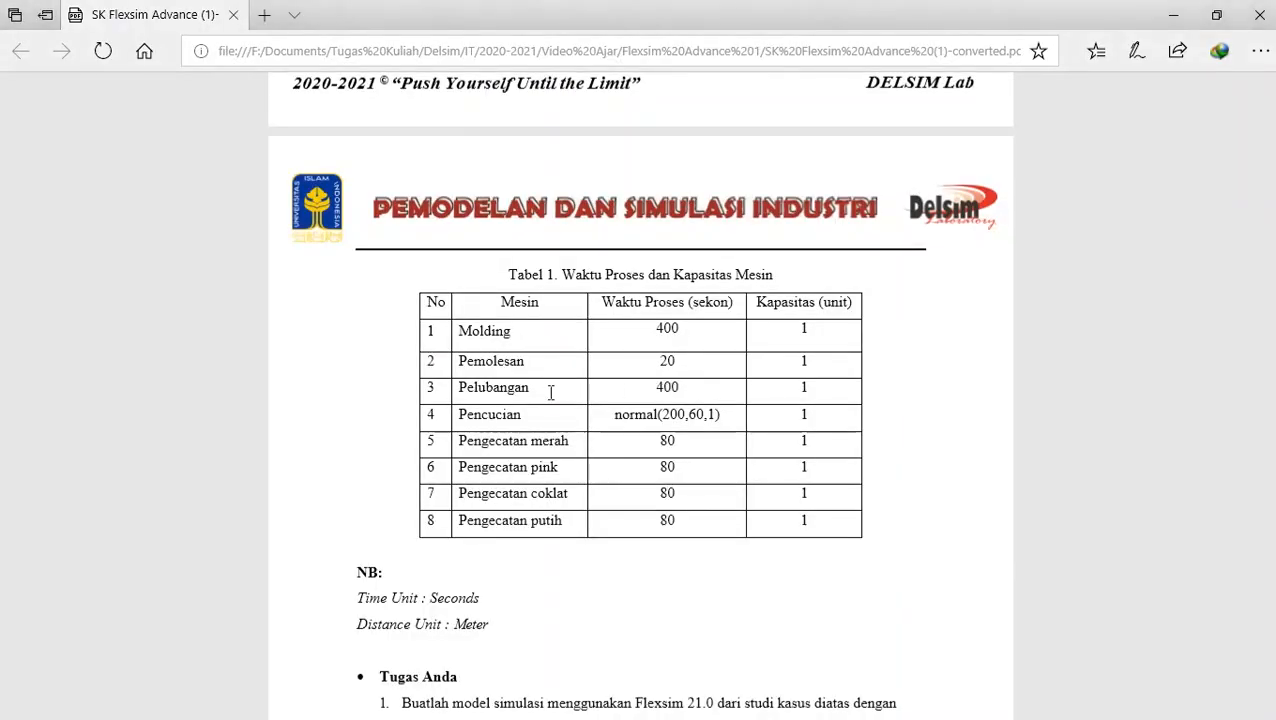
key("alt+Tab")
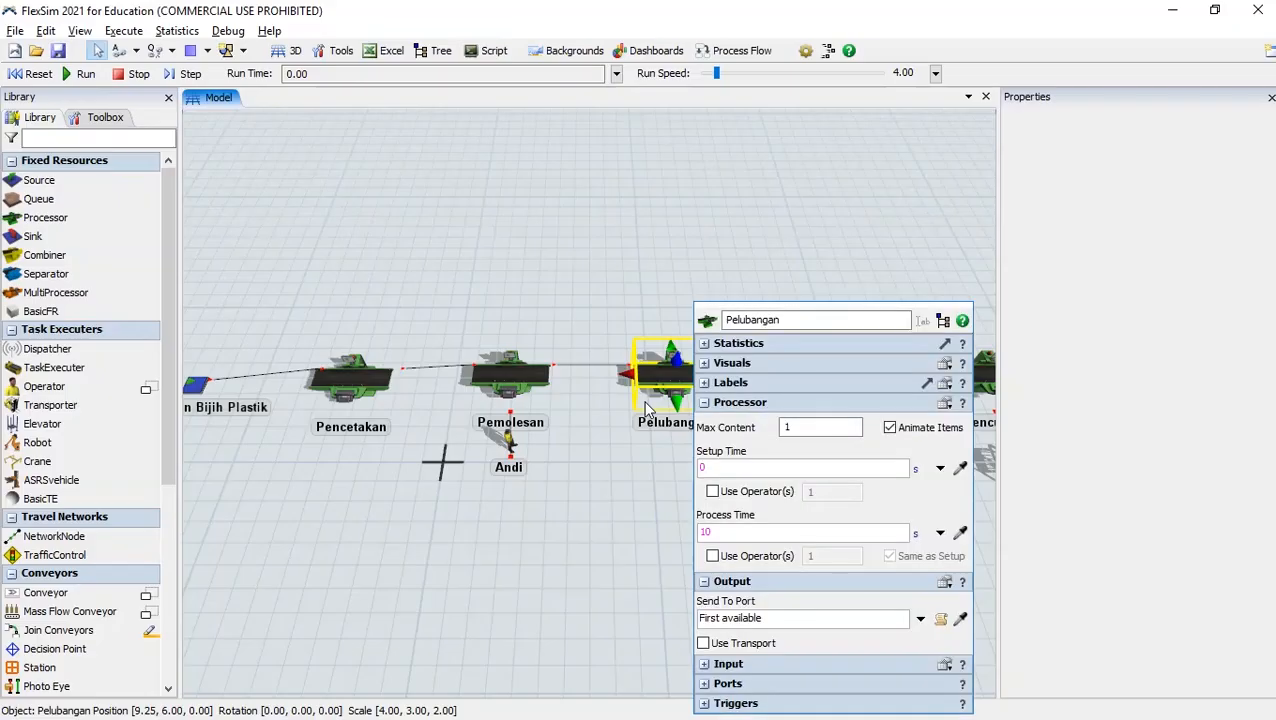
left_click_drag(738, 533, 670, 533)
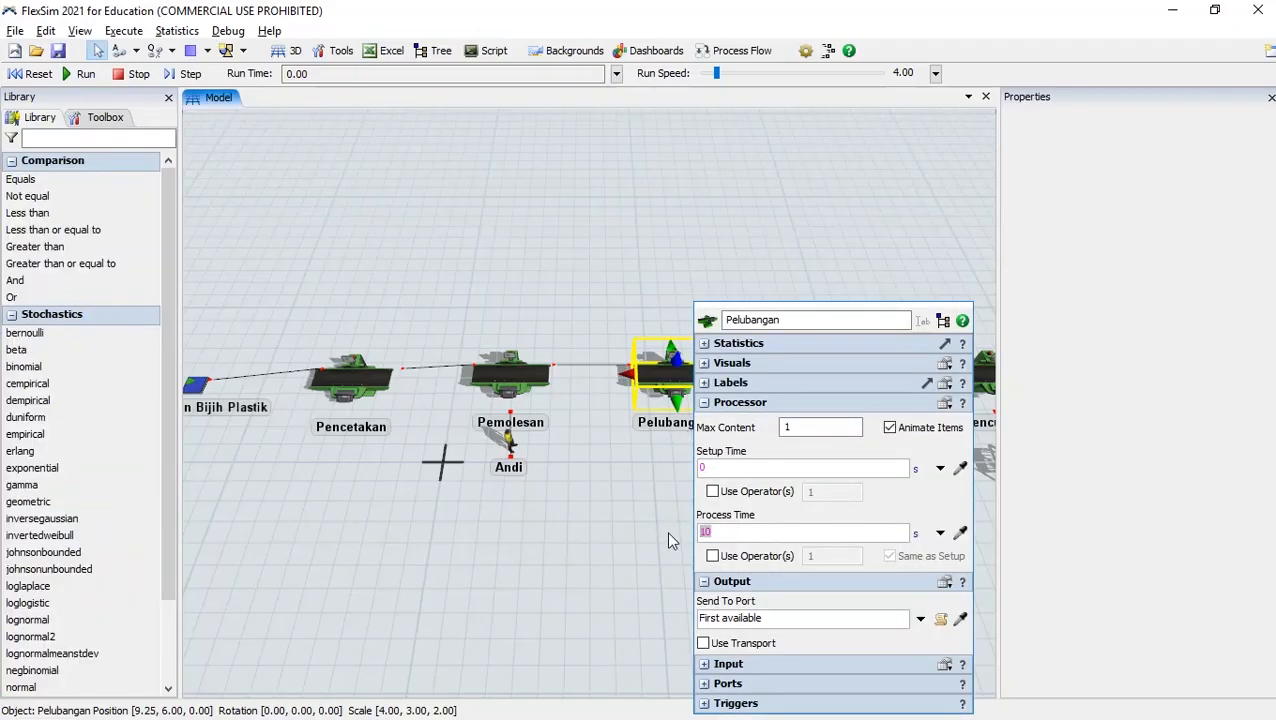
type("10")
left_click(634, 497)
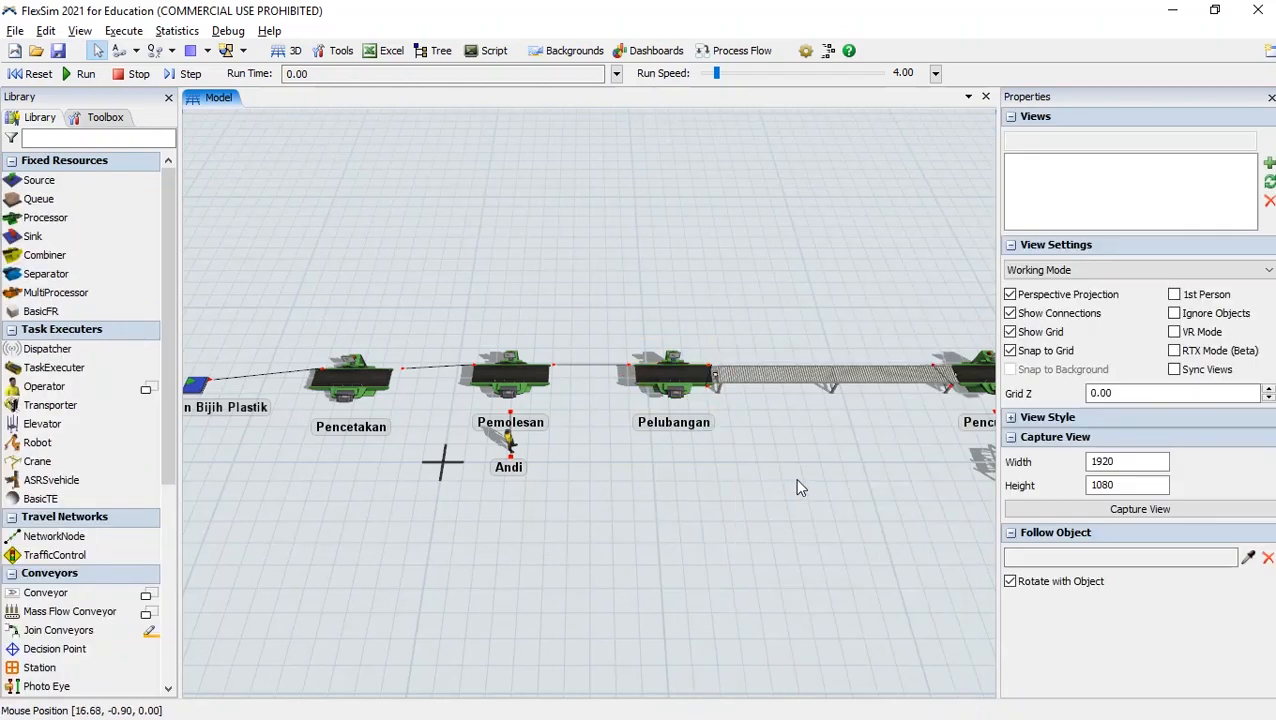
Copy the Pencucian process time expression normal(200,60,1) from the case study table and return to FlexSim
left_click_drag(800, 487, 518, 524)
key("alt+Tab")
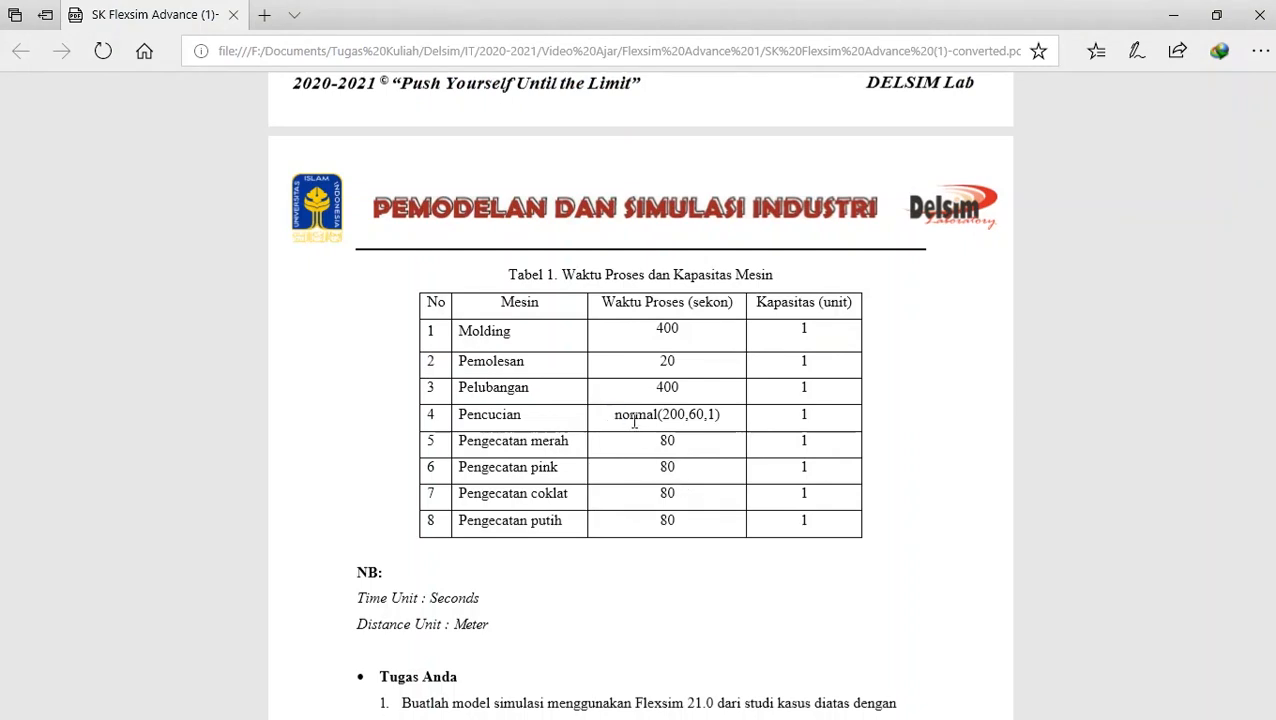
left_click_drag(634, 420, 723, 420)
key("ctrl+c")
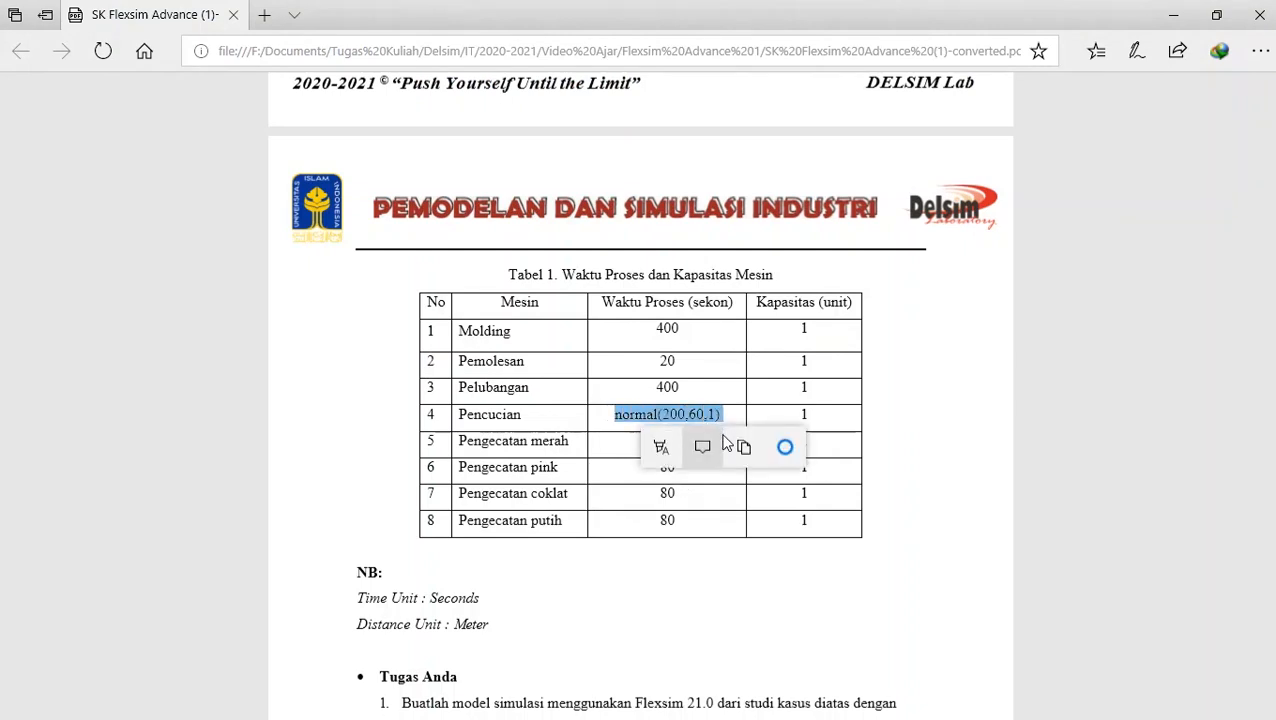
key("alt+Tab")
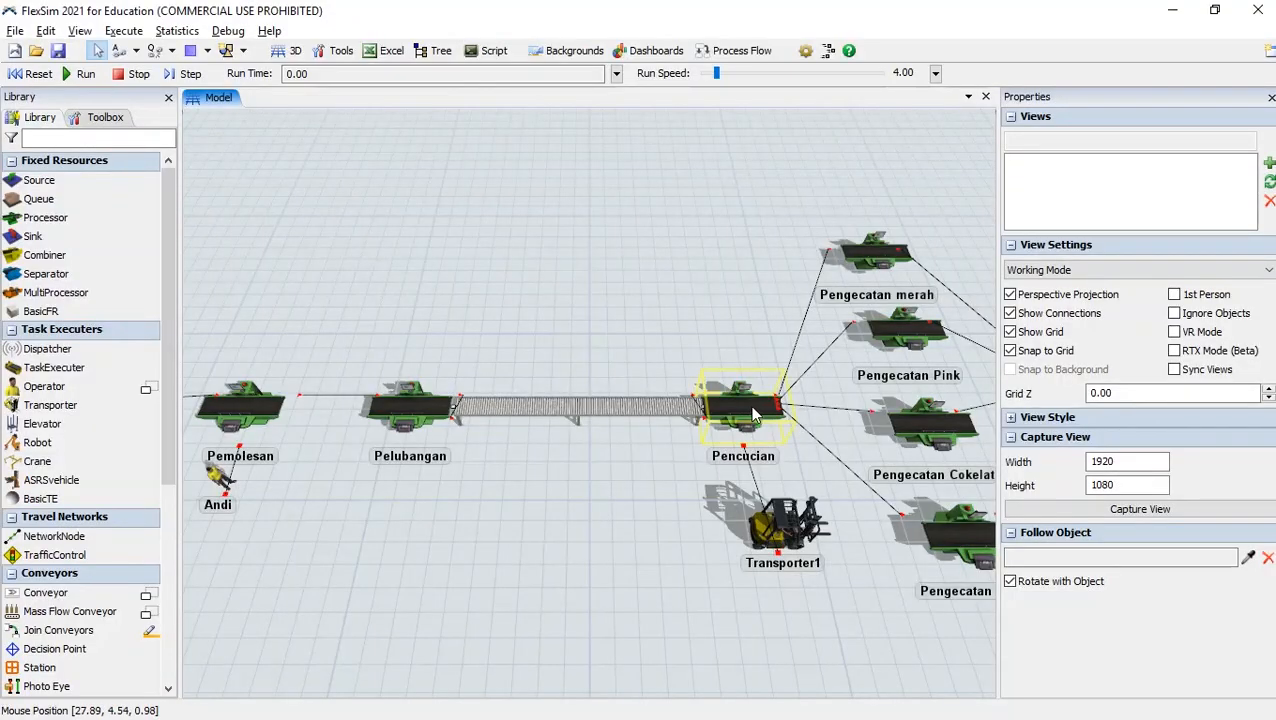
Paste the copied expression as the Pencucian processor's process time and add spaces after the commas, giving normal(200, 60, 1)
left_click(754, 415)
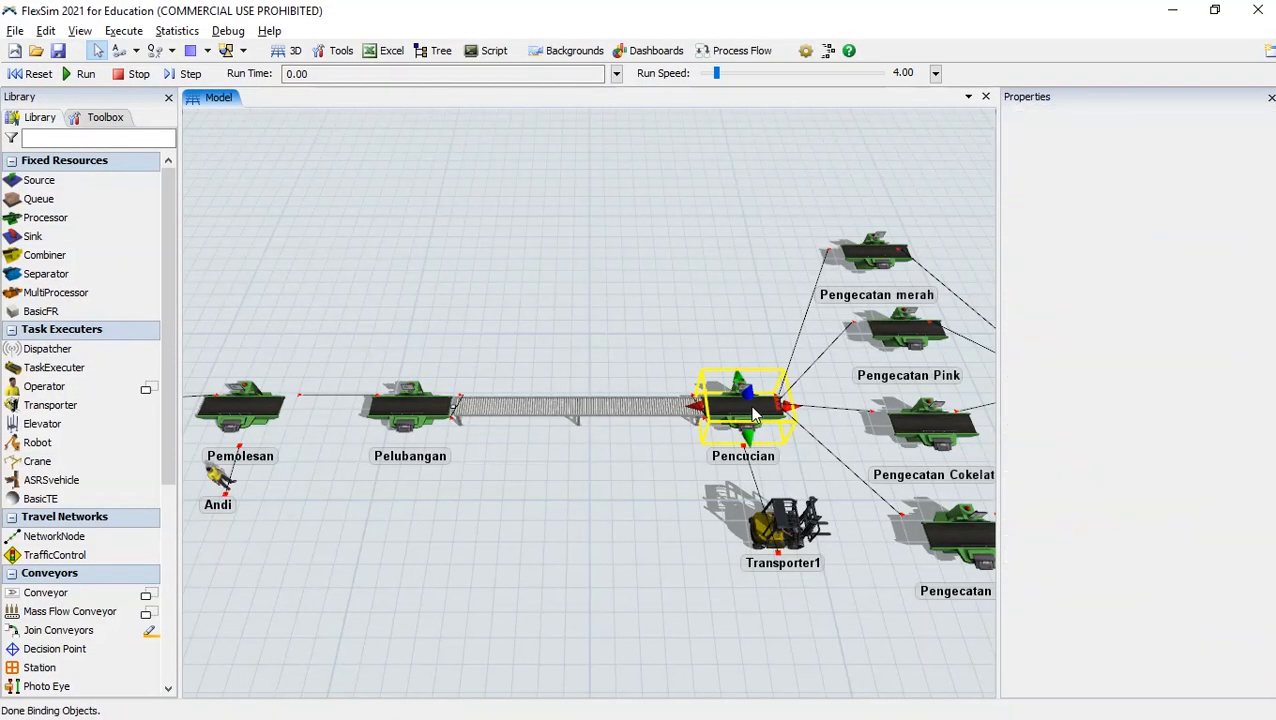
double_click(754, 413)
double_click(800, 532)
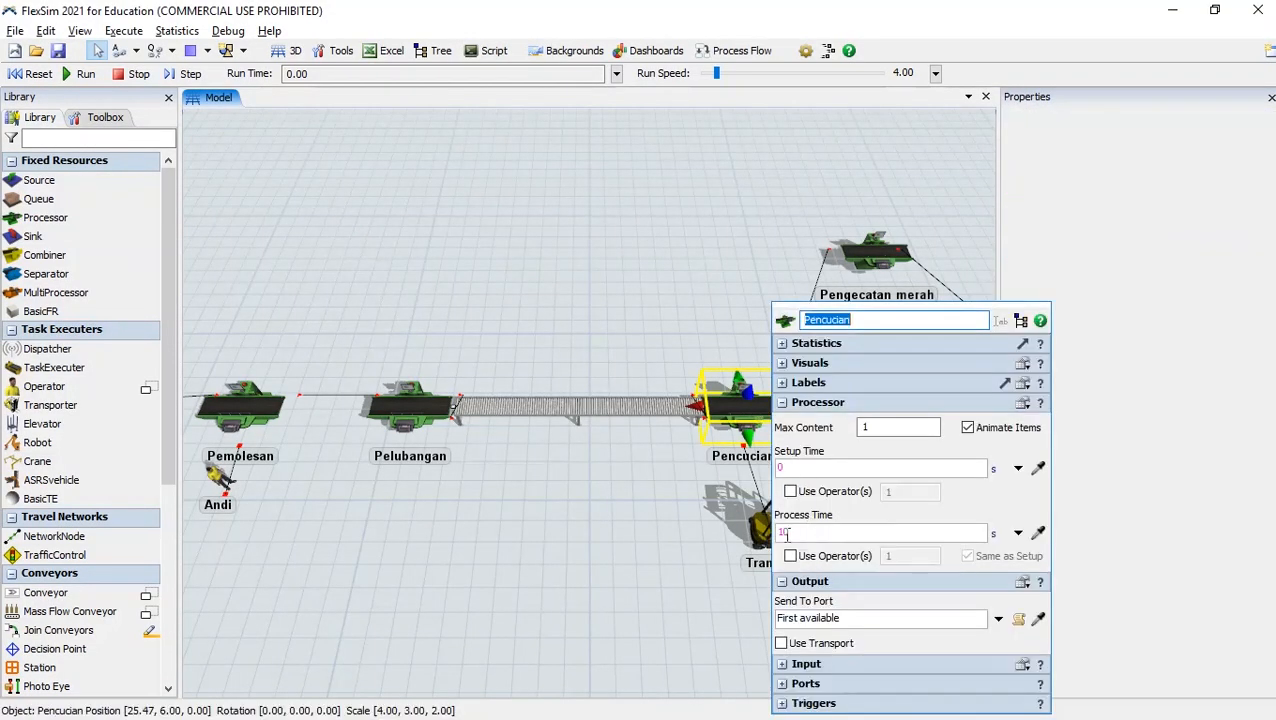
key("BackSpace")
key("ctrl+v")
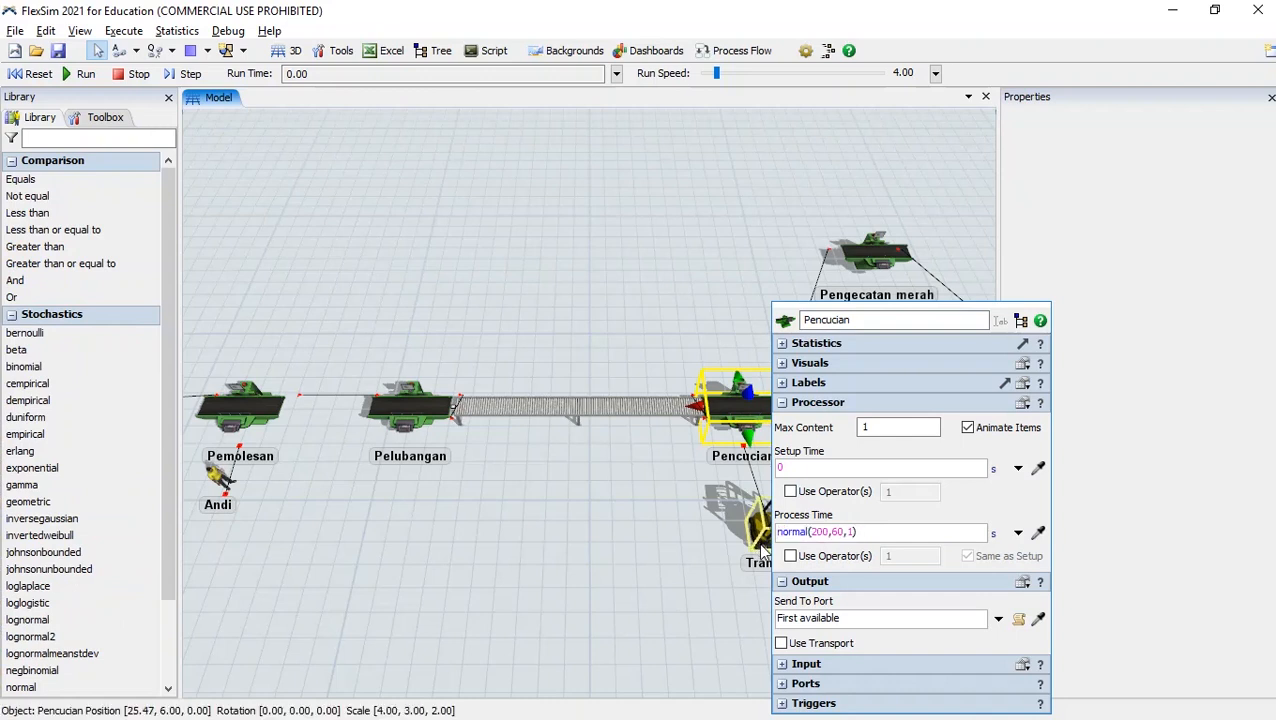
left_click(847, 532)
left_click(831, 532)
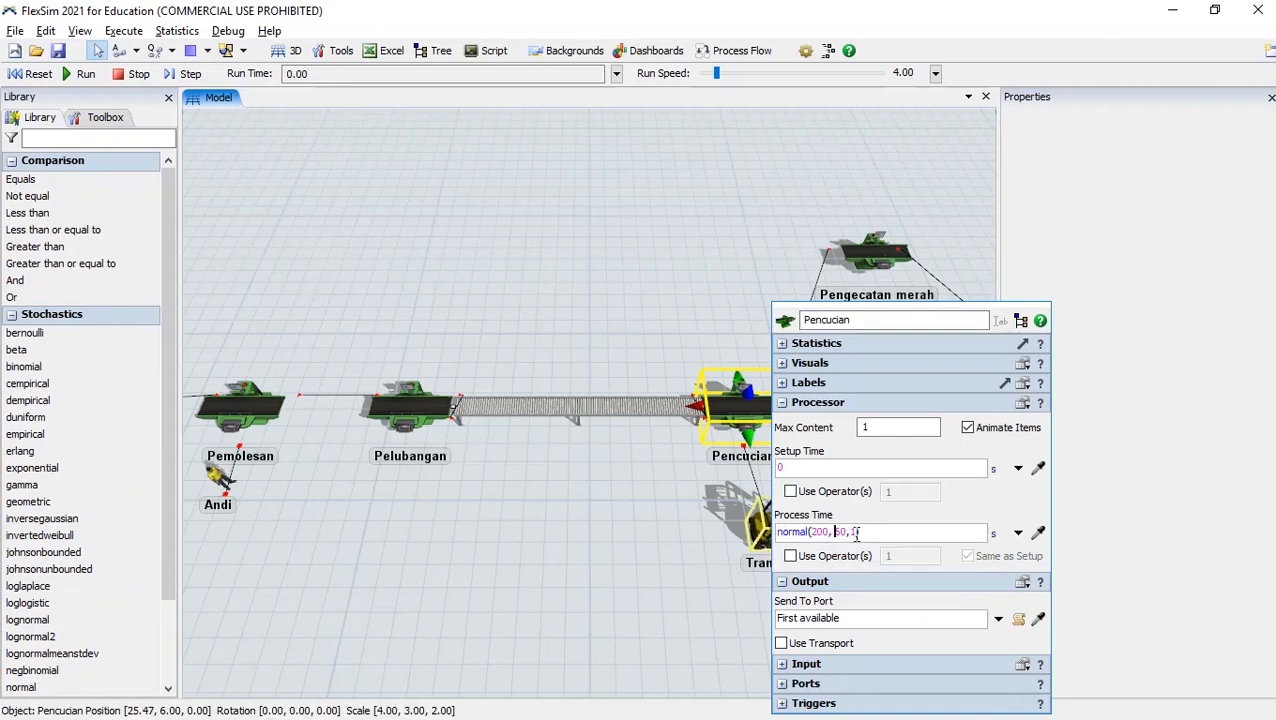
left_click(620, 518)
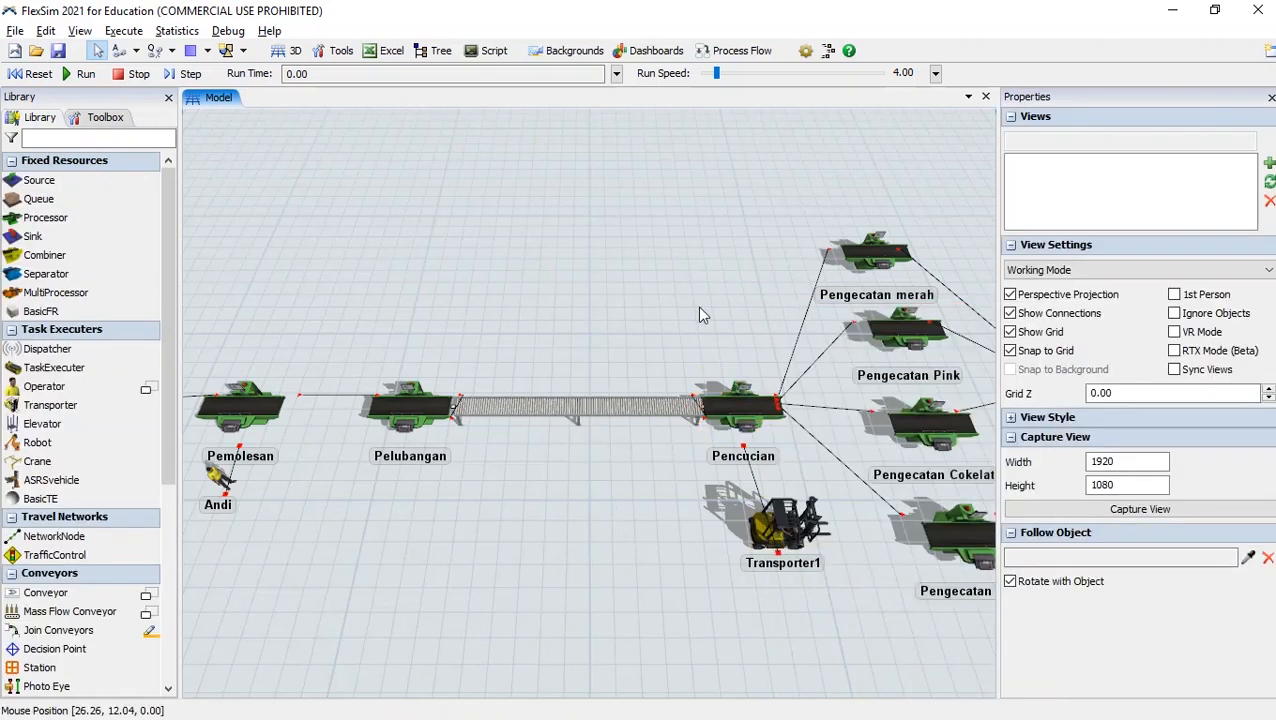
Enable Use Transport in the Pencucian output settings, keeping current.centerObjects[1] as the transport reference
left_click_drag(697, 306, 620, 320)
left_click(660, 428)
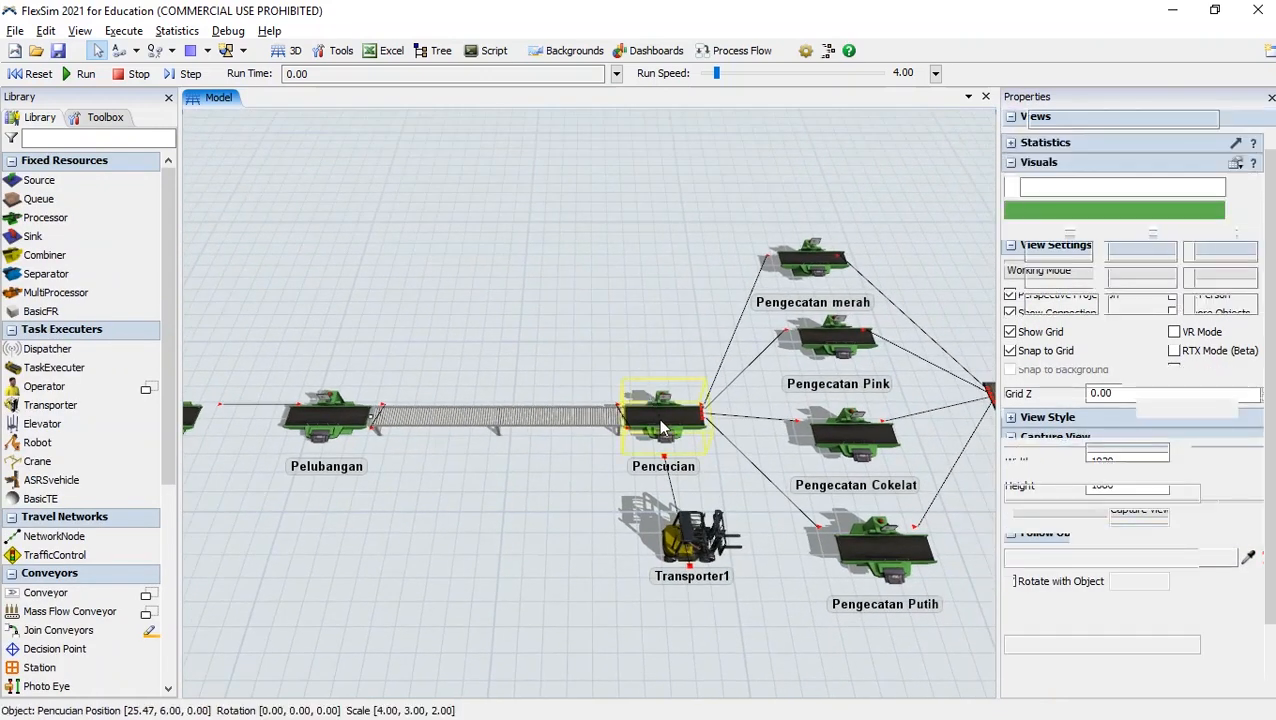
double_click(660, 428)
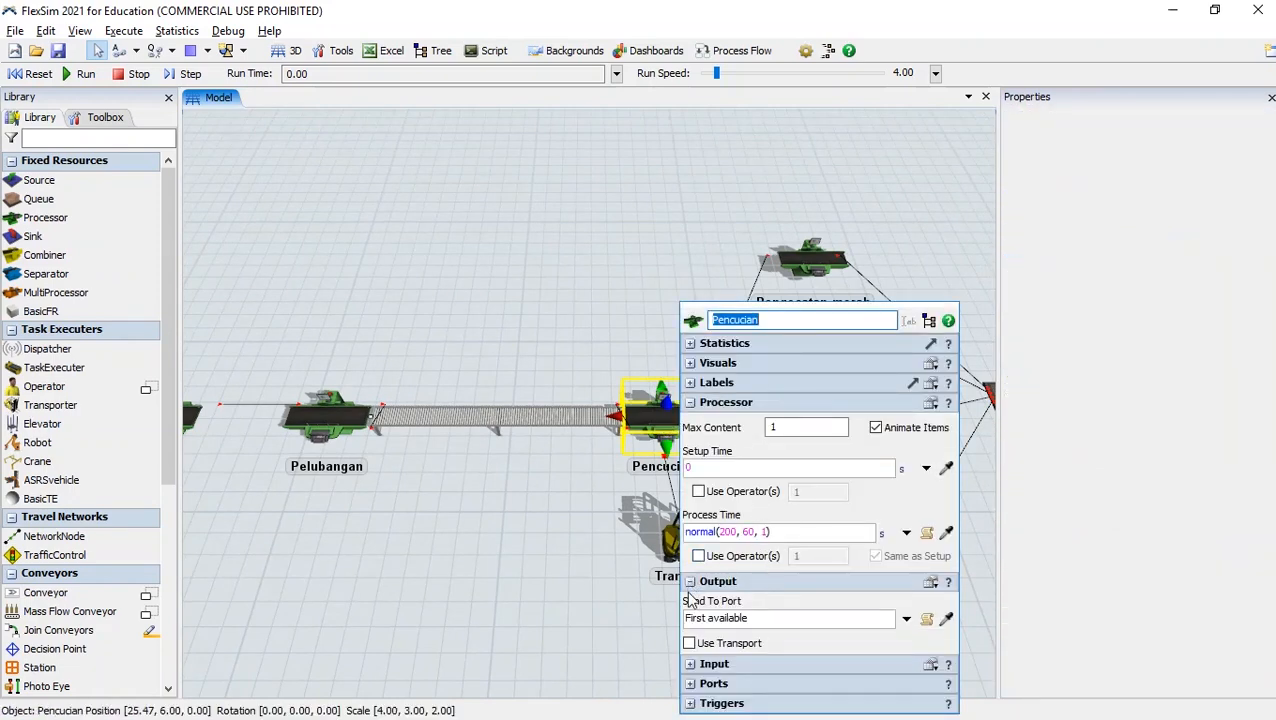
left_click(690, 644)
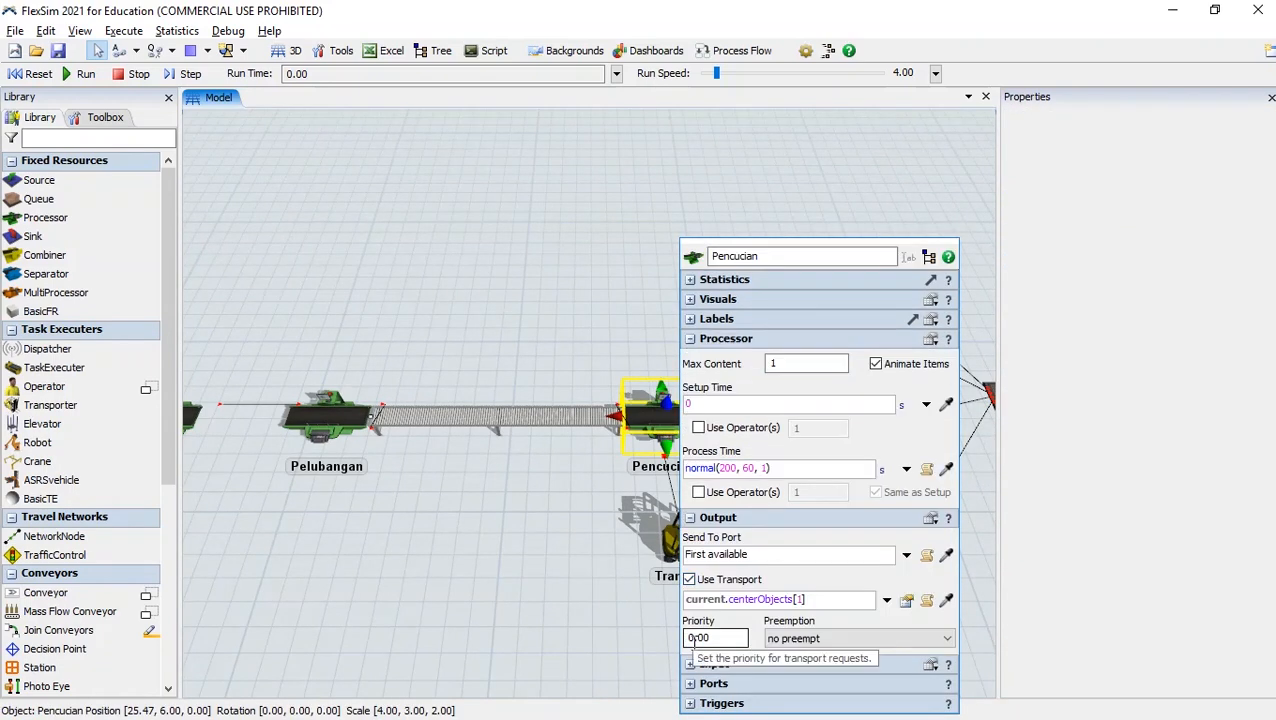
left_click(546, 580)
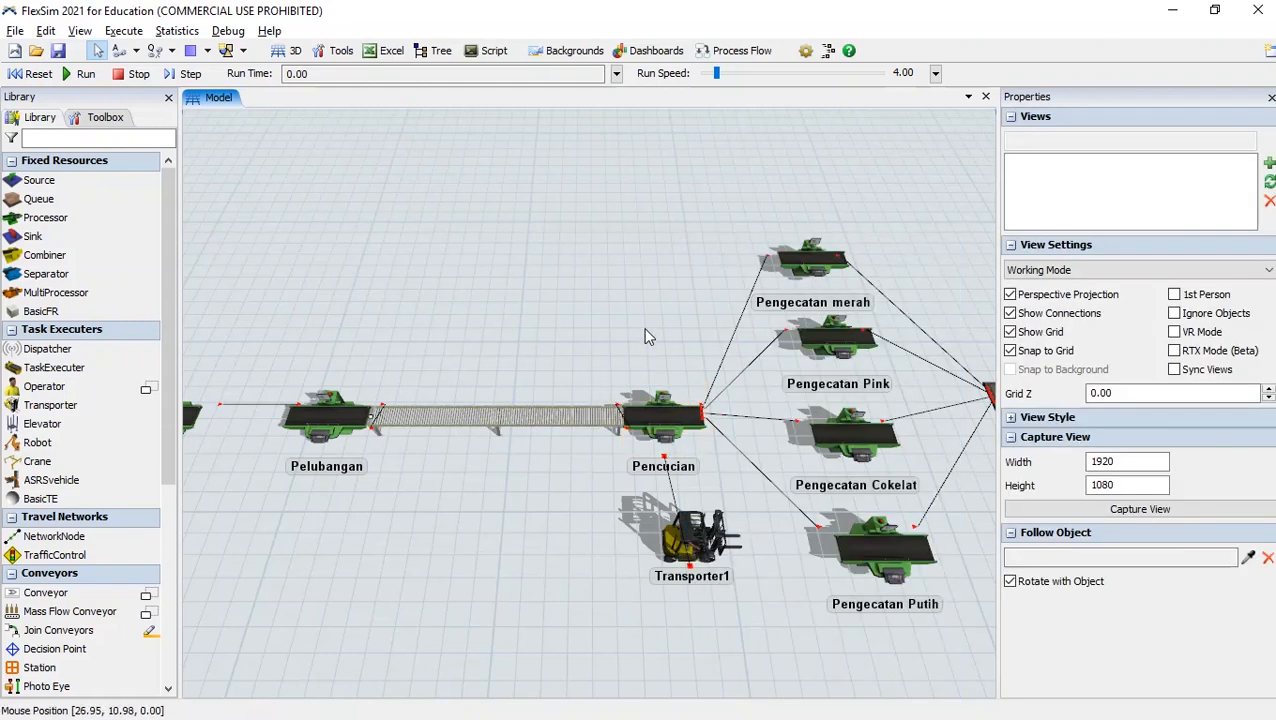
Switch to the case study document and check the process times of the Pengecatan machines in Table 1
left_click_drag(647, 336, 503, 381)
key("alt+Tab")
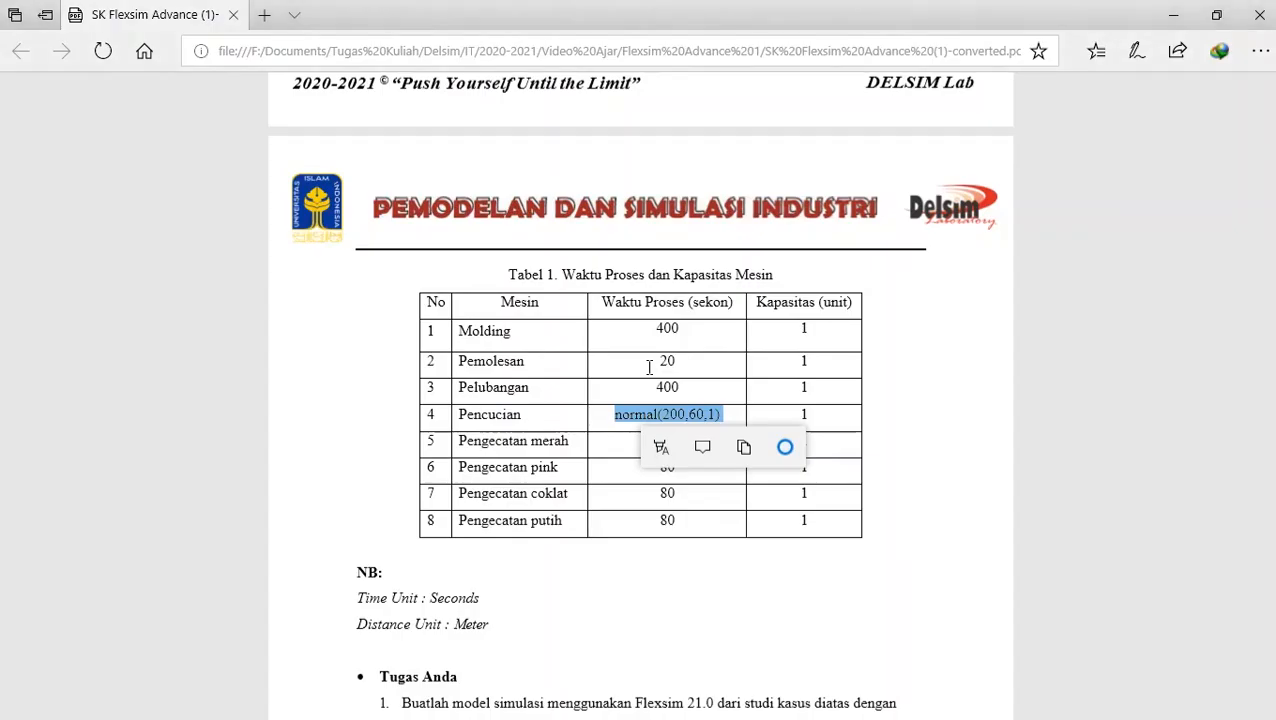
Switch from the case study PDF to FlexSim and set the Pengecatan merah processor's process time to 80 seconds
left_click(833, 581)
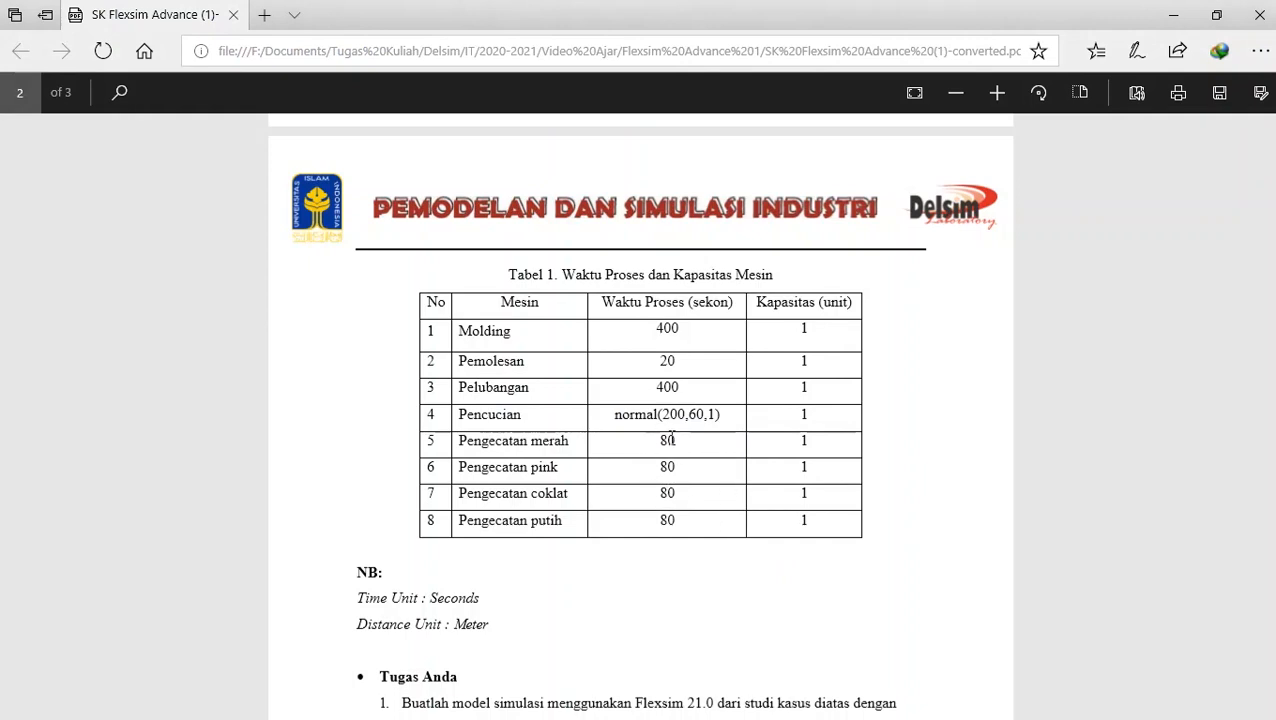
key("alt+Tab")
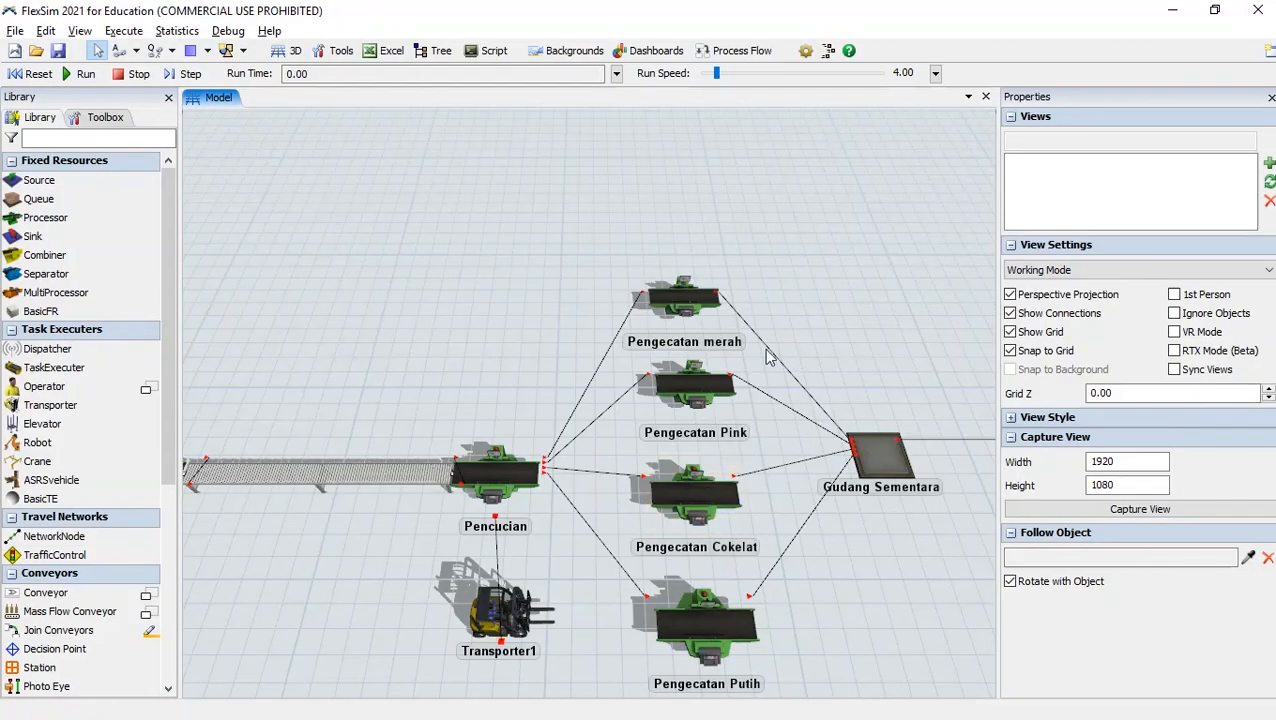
left_click(690, 298)
double_click(690, 298)
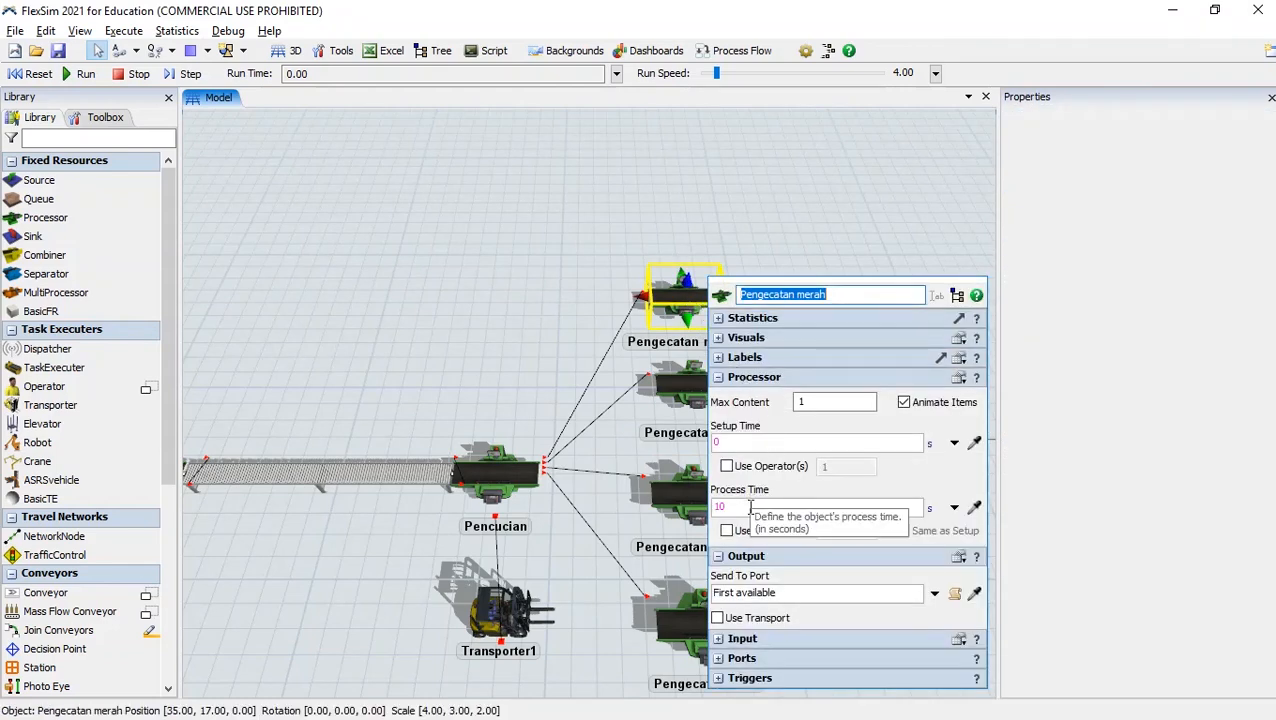
left_click(728, 507)
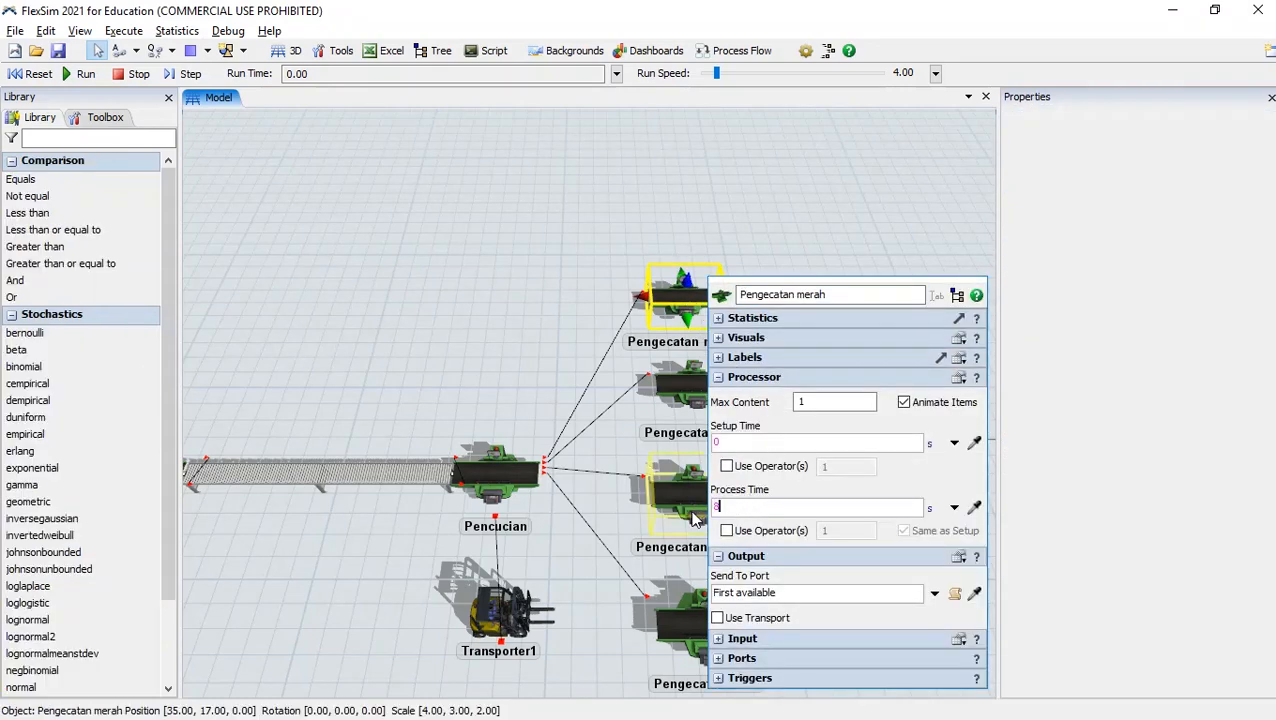
type("80")
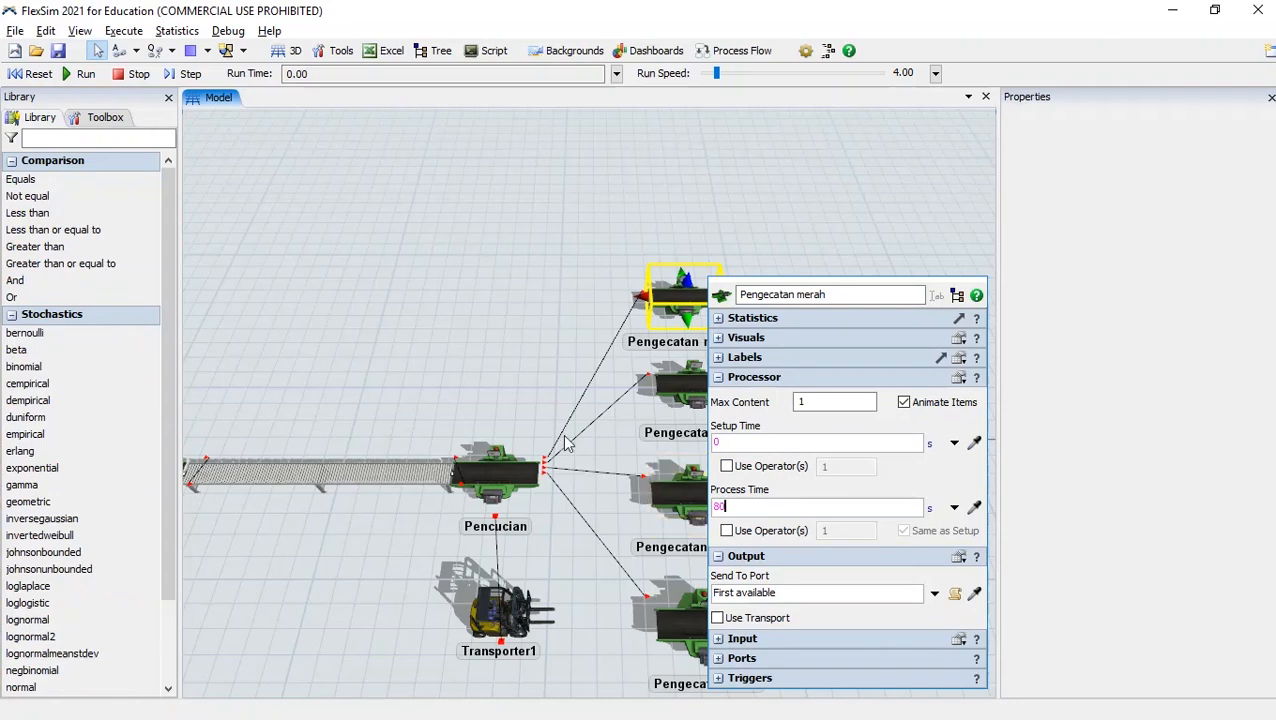
left_click(524, 358)
Set the Pengecatan Pink processor's process time to 80 seconds
left_click(668, 392)
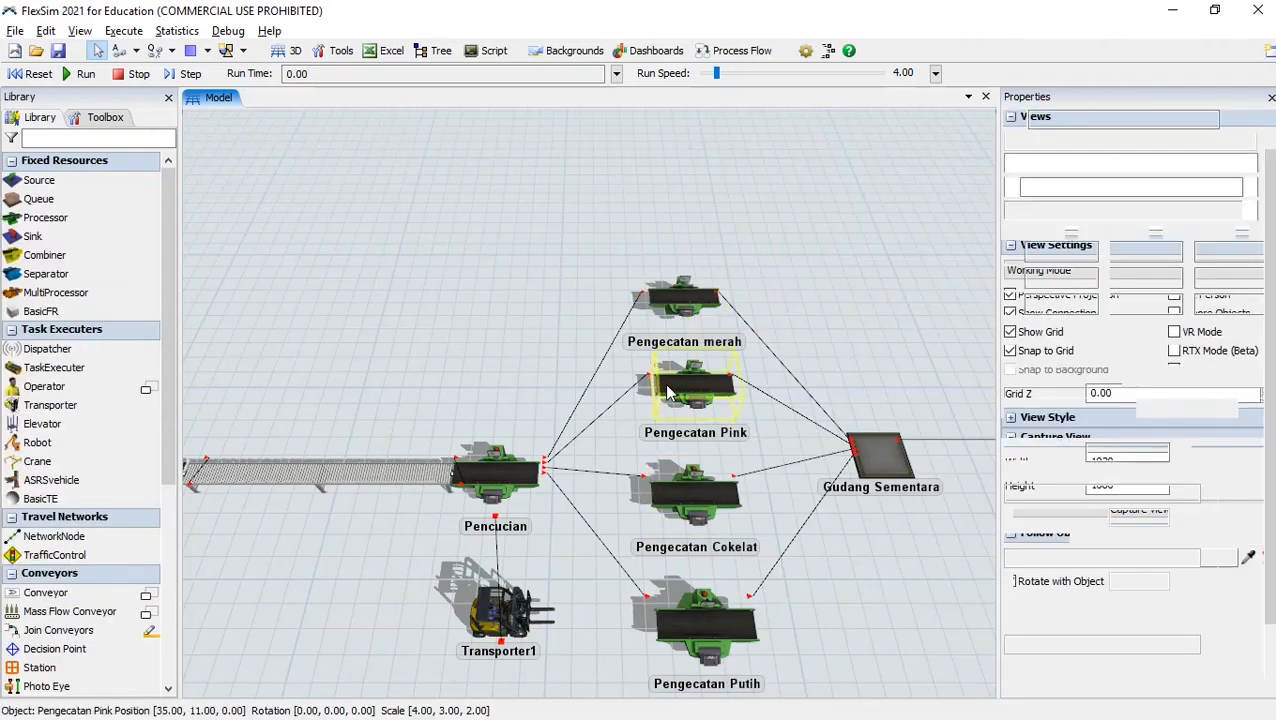
double_click(668, 392)
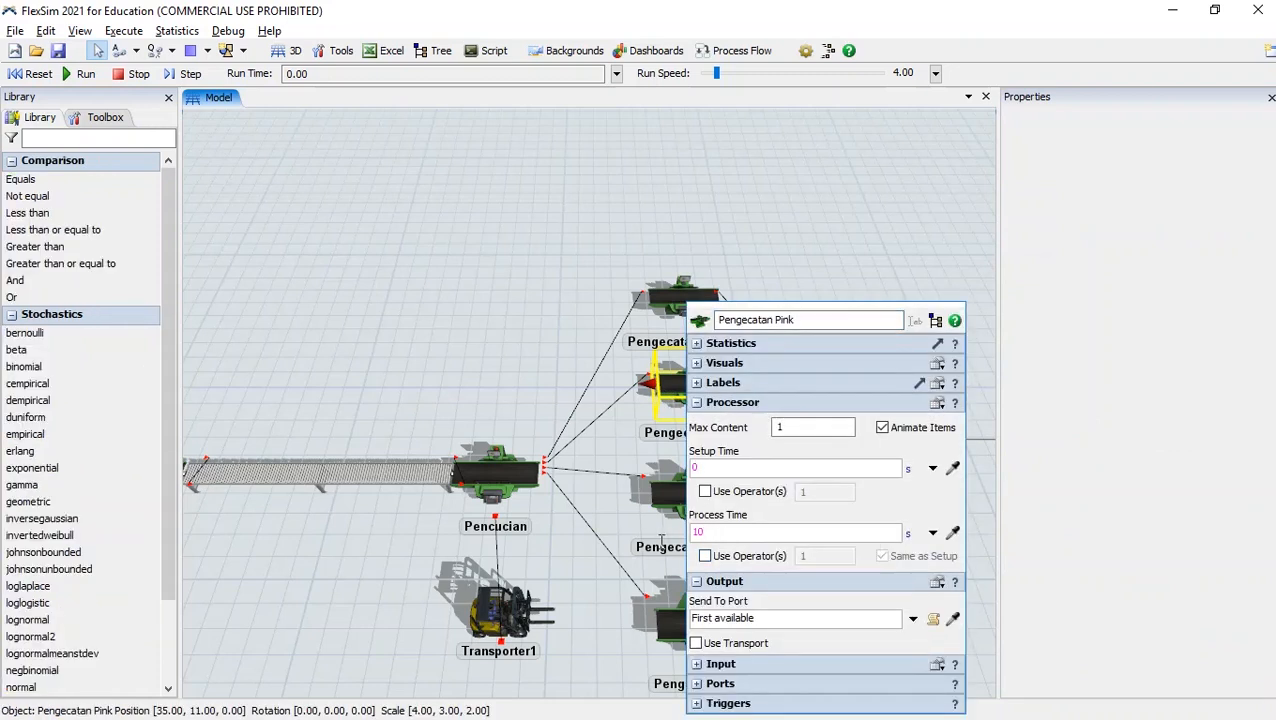
left_click_drag(709, 531, 674, 533)
type("8")
left_click(524, 369)
Set the Pengecatan Cokelat processor's process time to 80 seconds
left_click(708, 510)
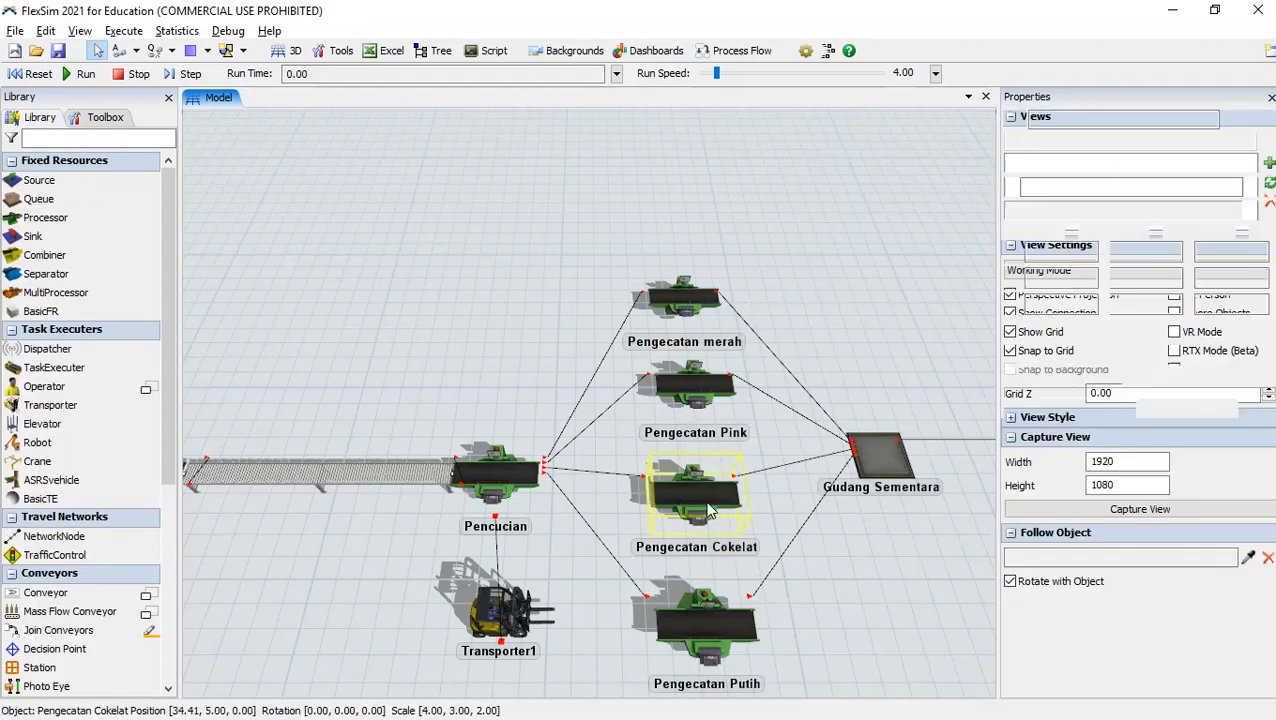
double_click(708, 510)
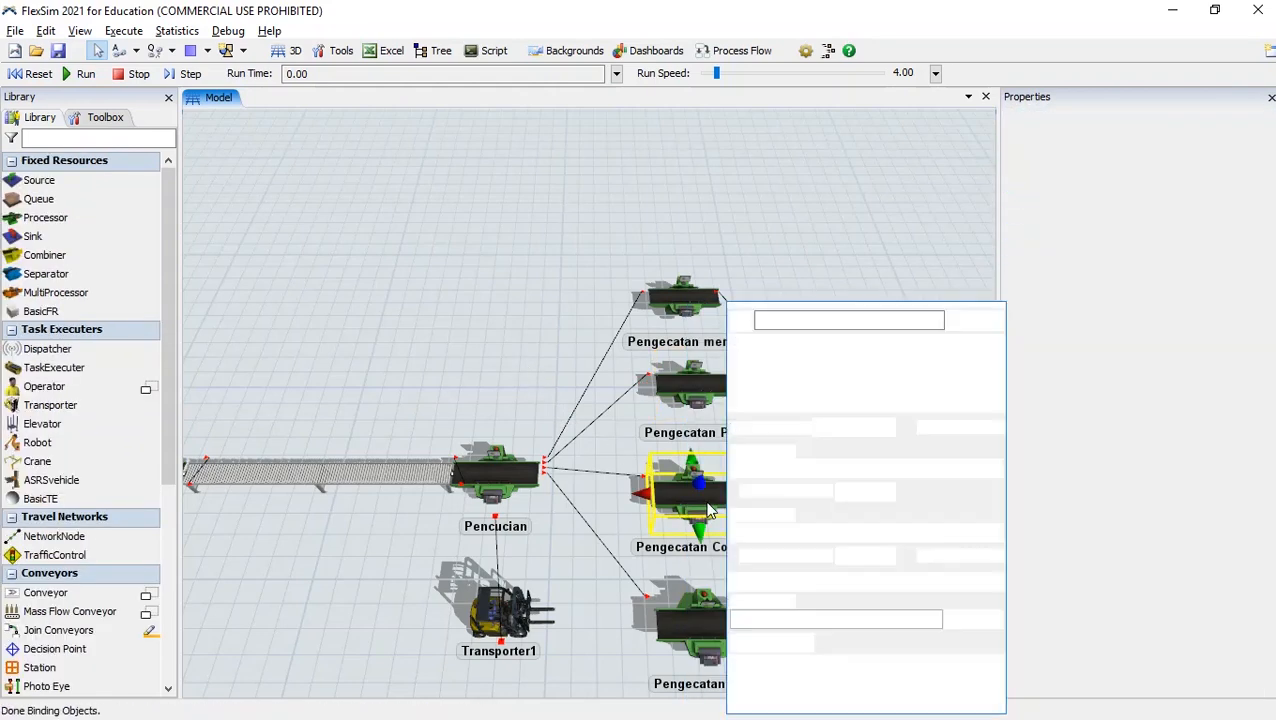
left_click_drag(758, 530, 697, 533)
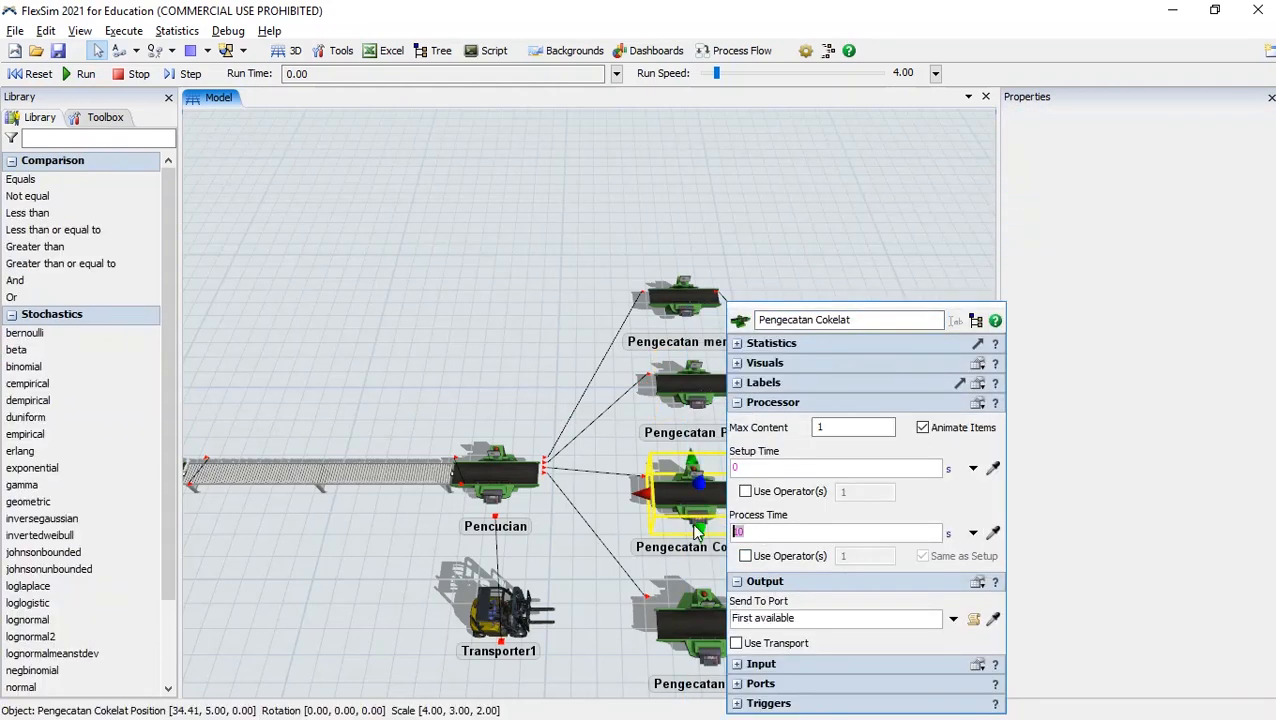
left_click(552, 392)
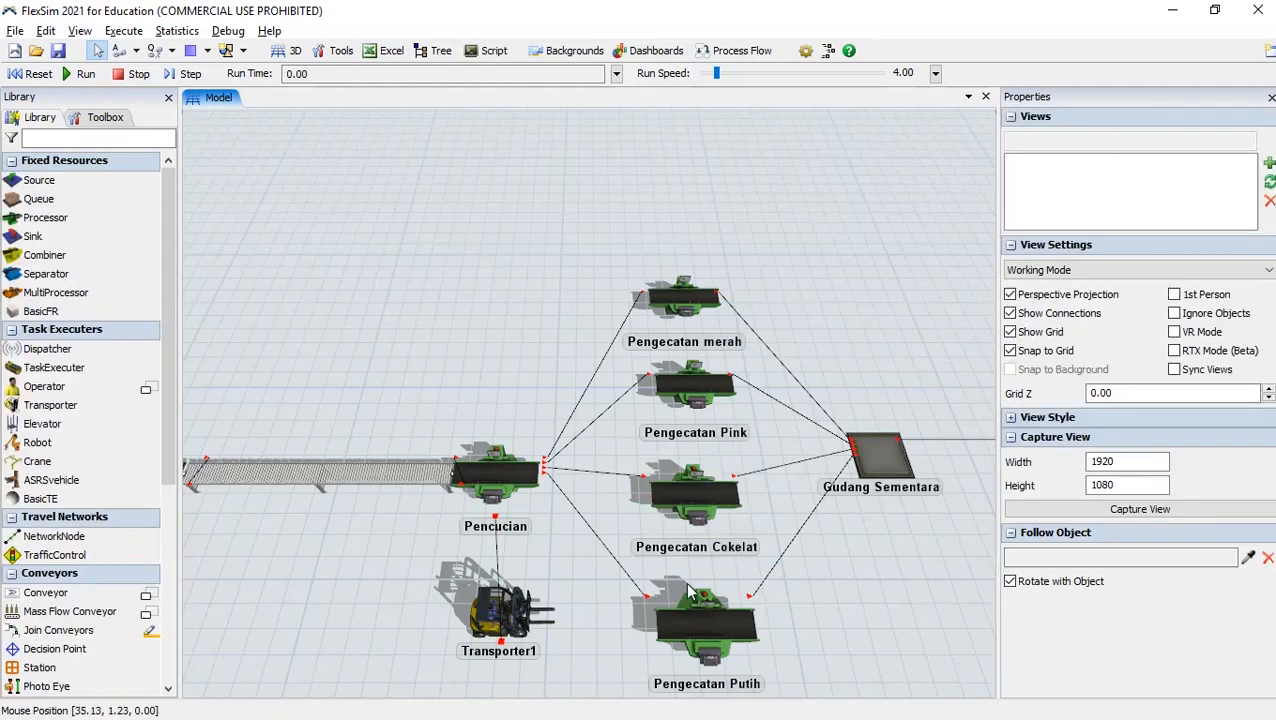
Set the Pengecatan Putih processor's process time to 80 seconds
left_click(710, 626)
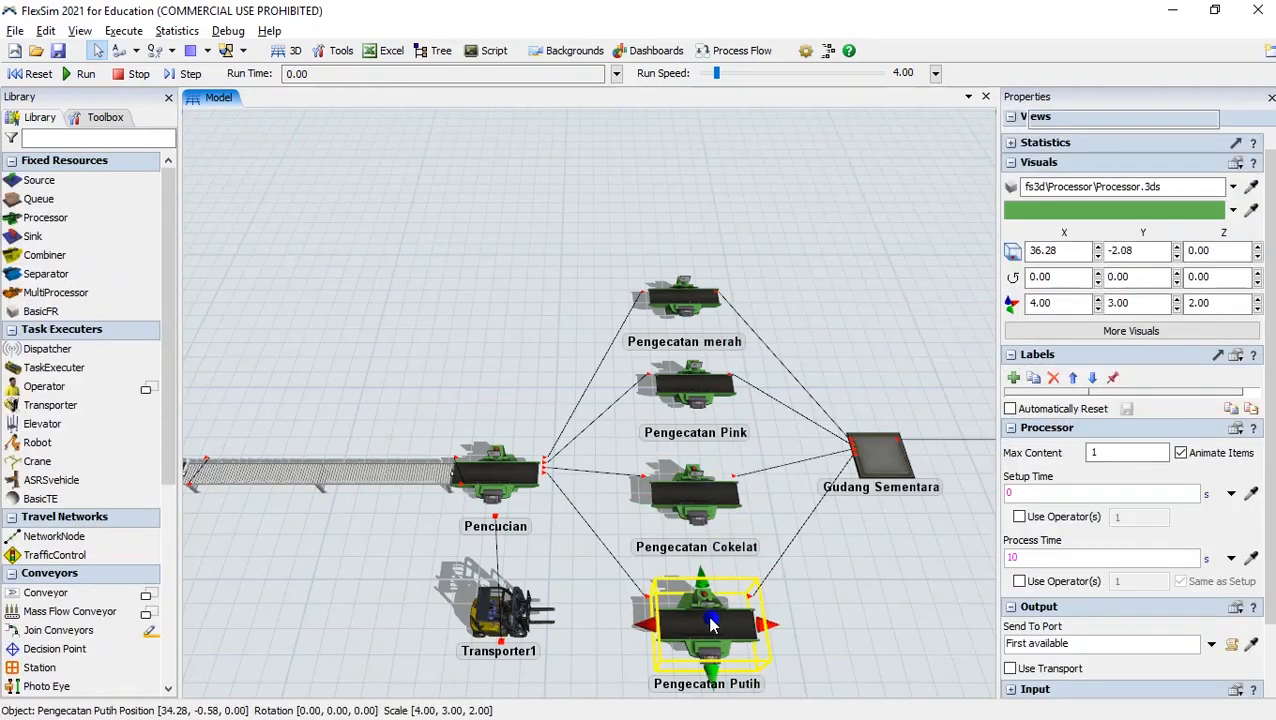
double_click(690, 640)
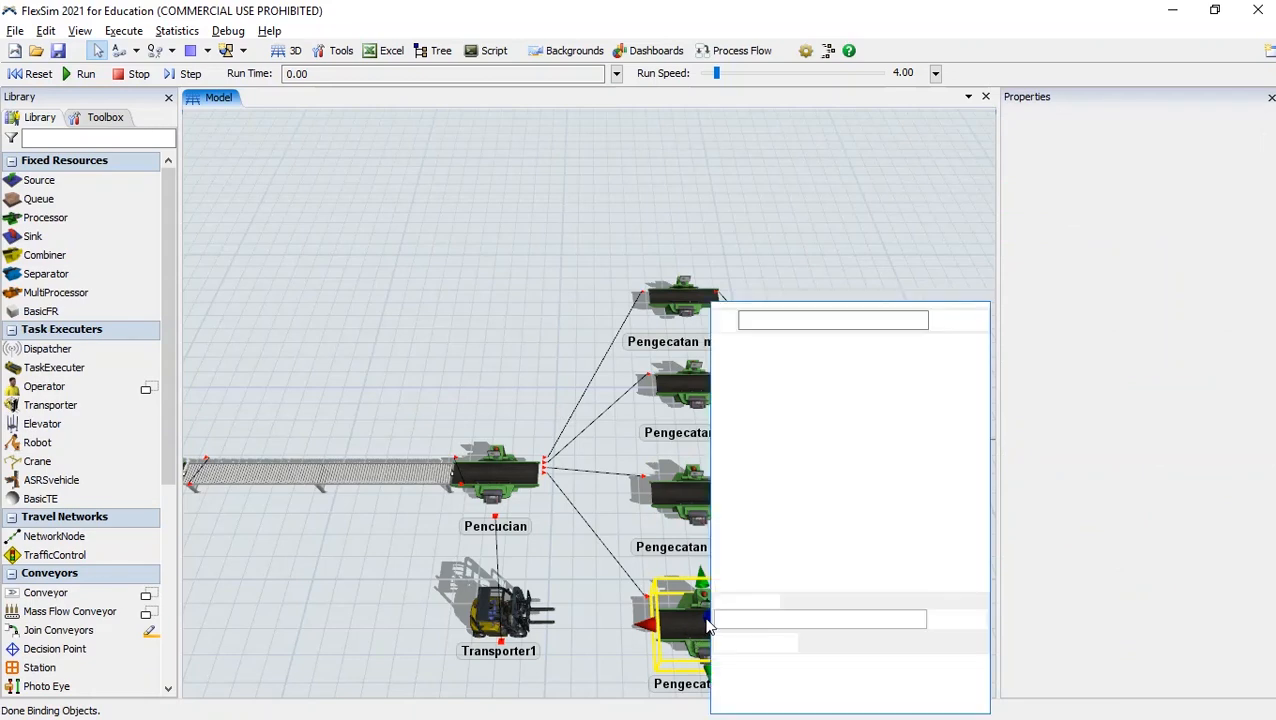
left_click(777, 532)
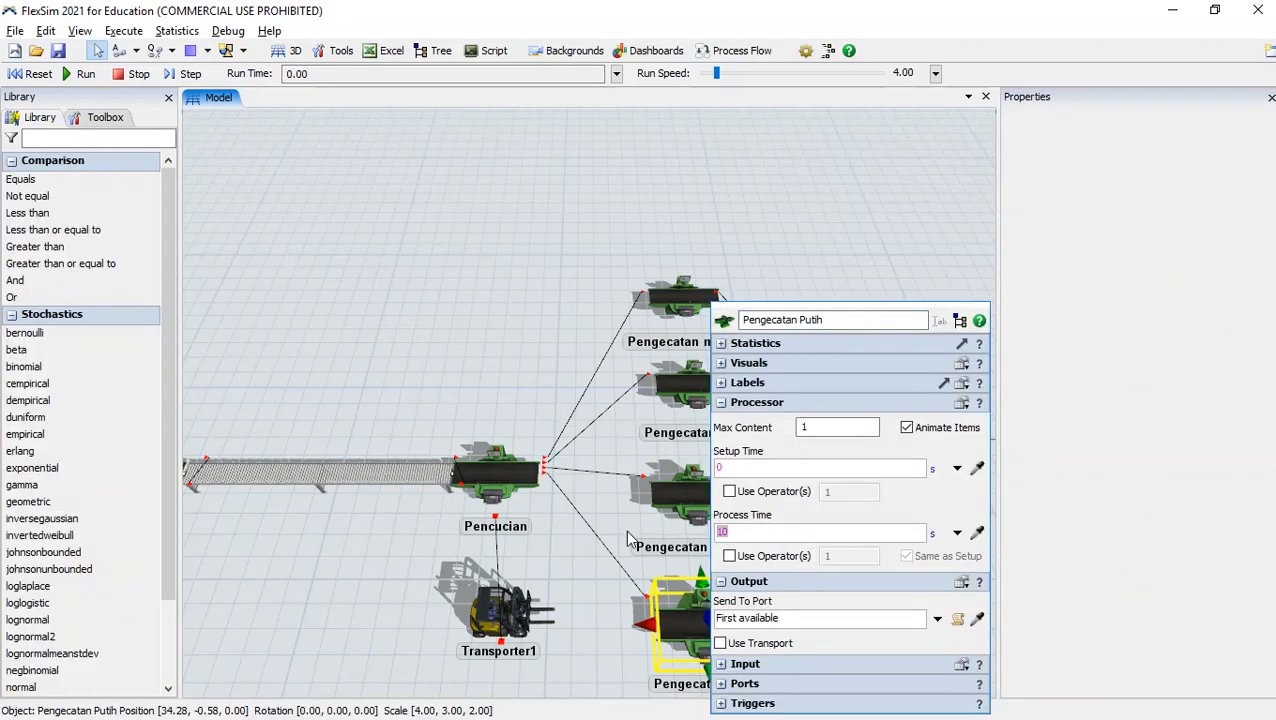
left_click(518, 362)
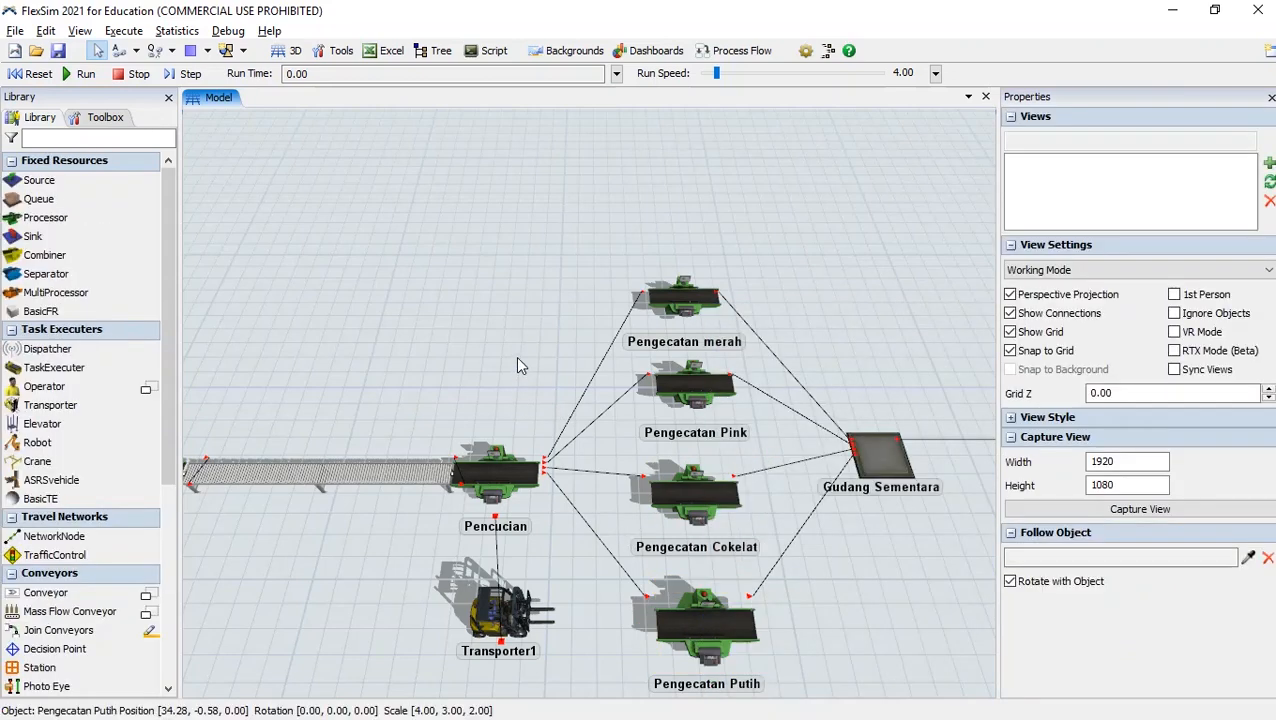
key("alt+Tab")
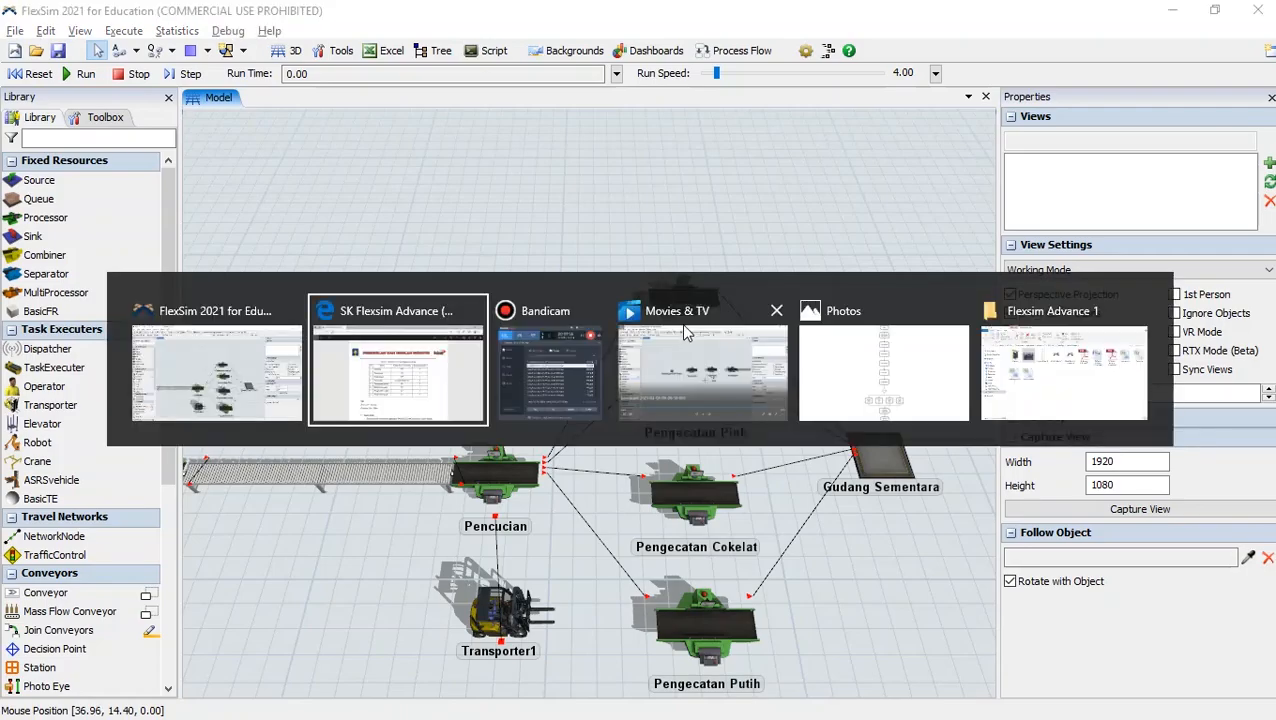
scroll(712, 375, "up", 2)
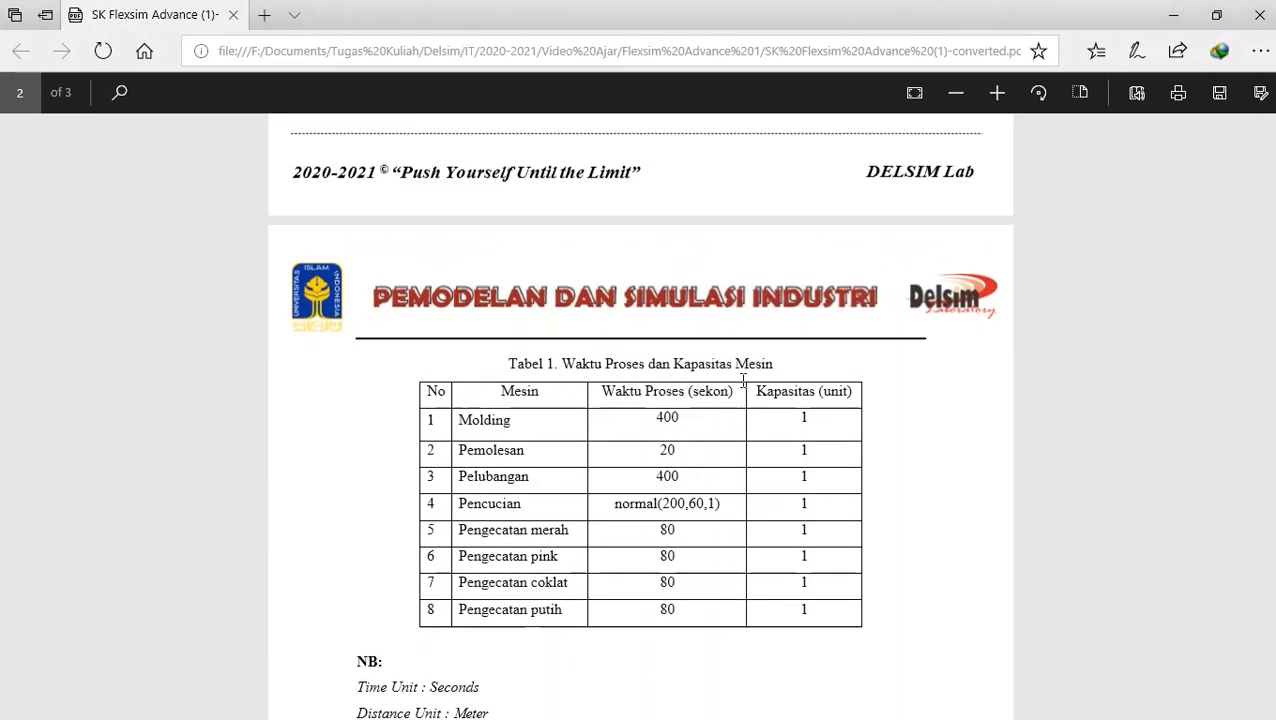
key("alt+Tab")
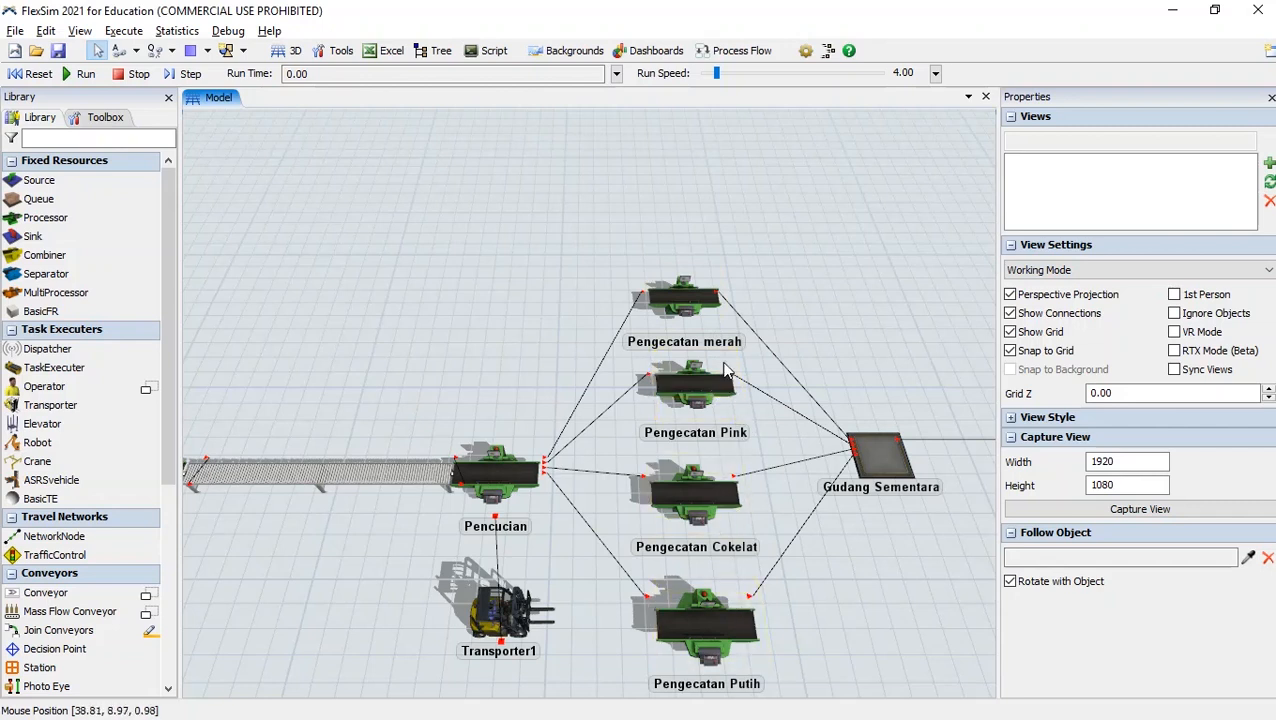
Add an On Process Finish trigger to the Pengecatan merah processor
double_click(697, 305)
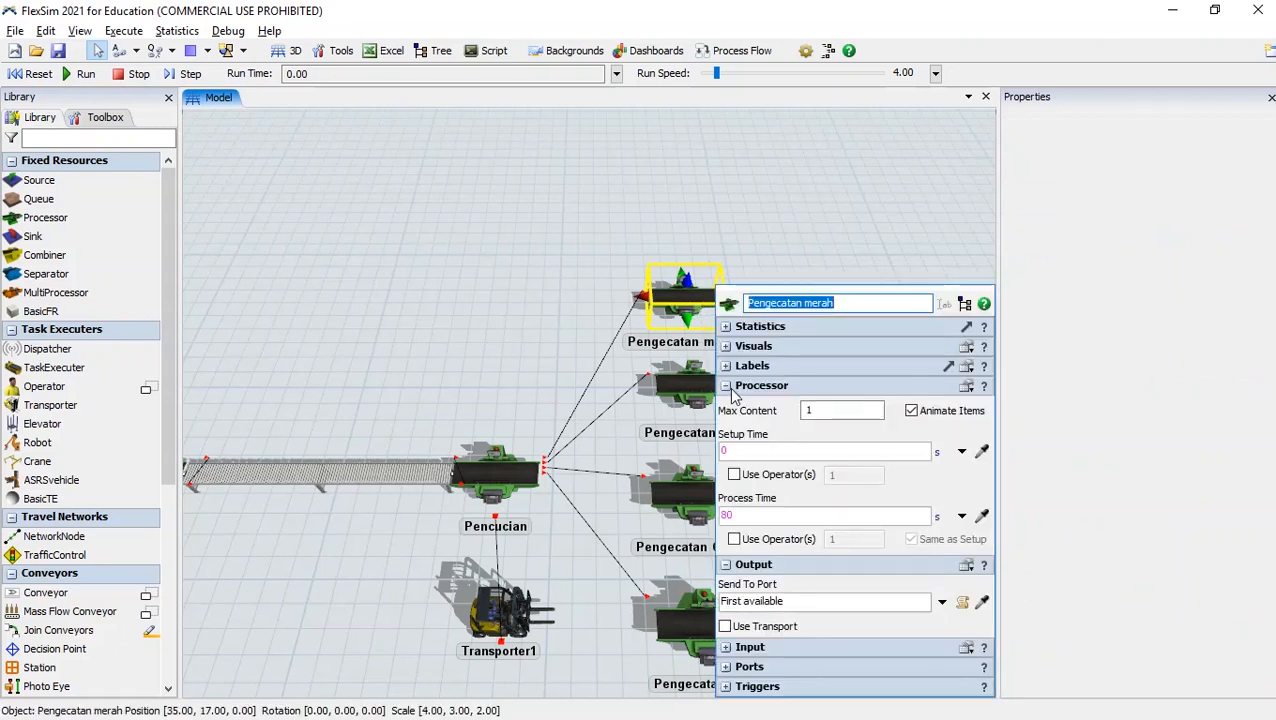
left_click(727, 387)
left_click(727, 406)
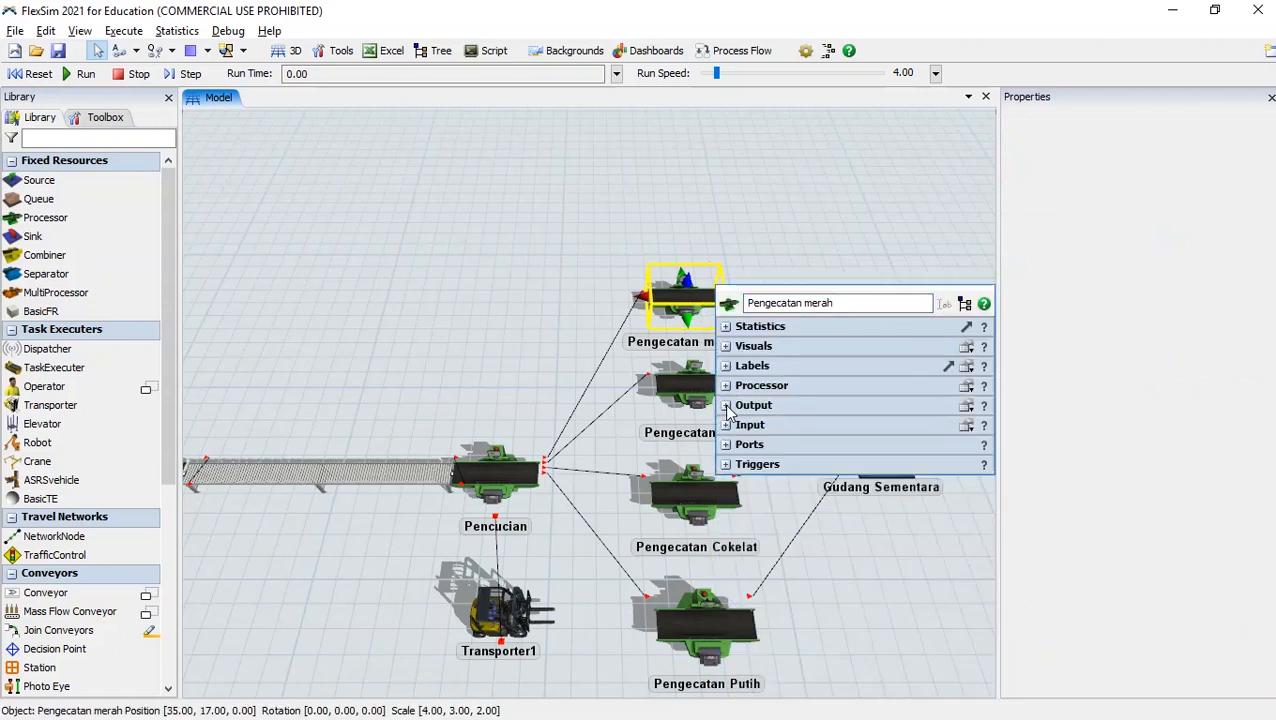
left_click(728, 466)
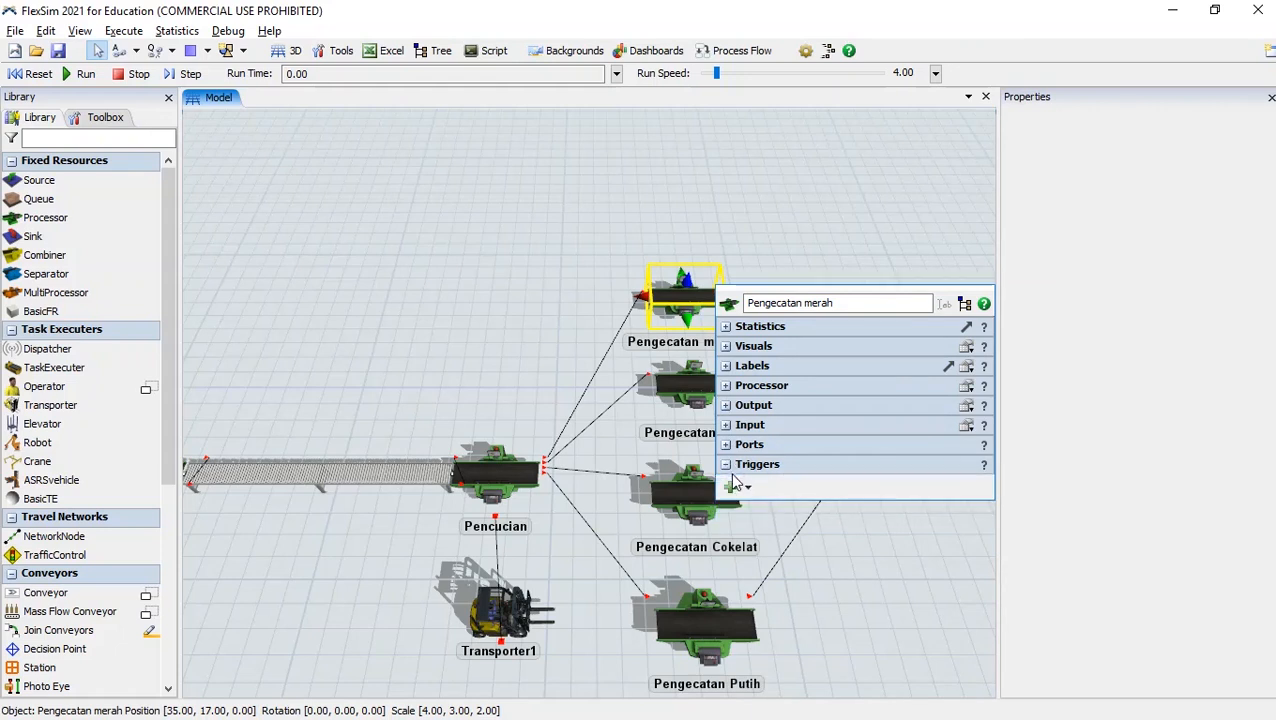
left_click(737, 487)
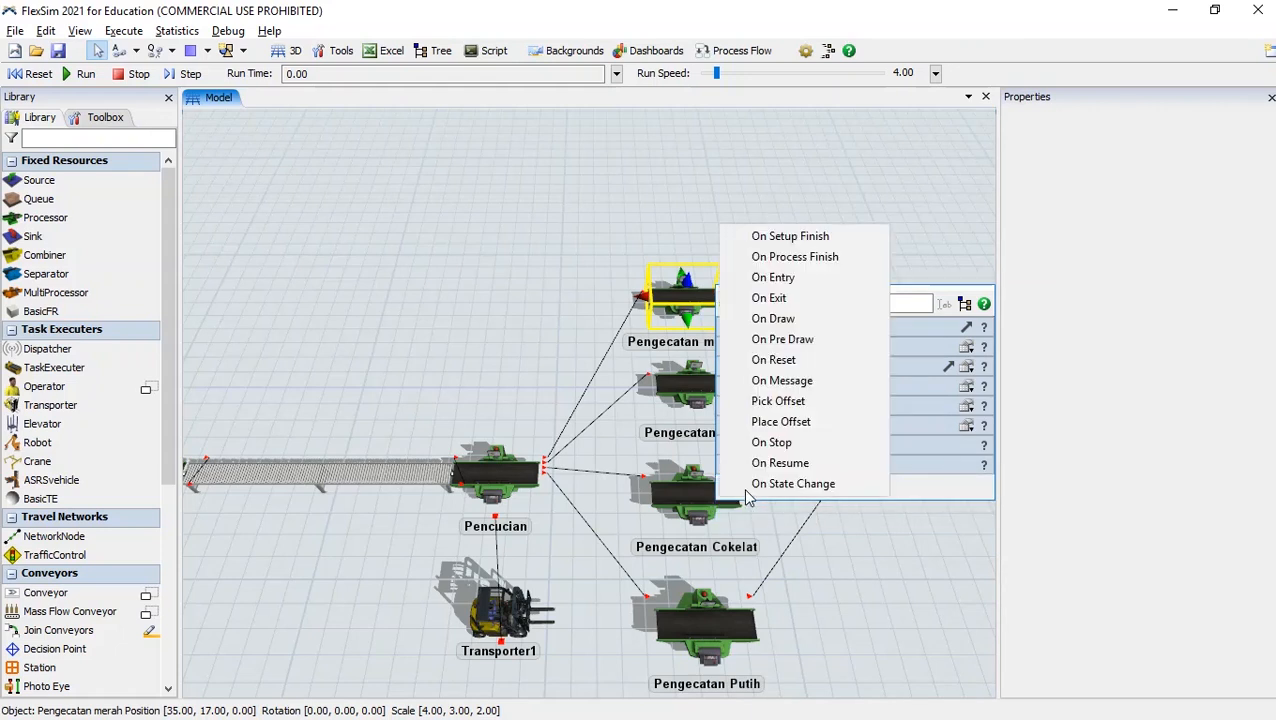
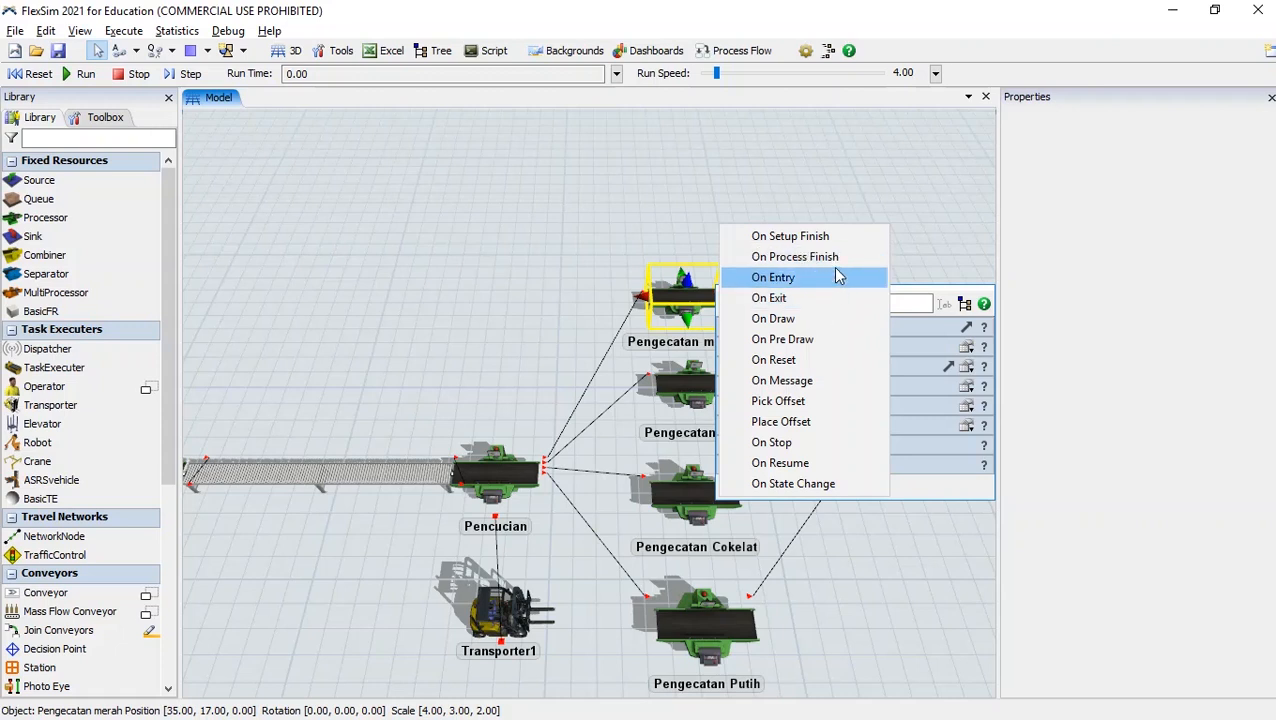
left_click(838, 268)
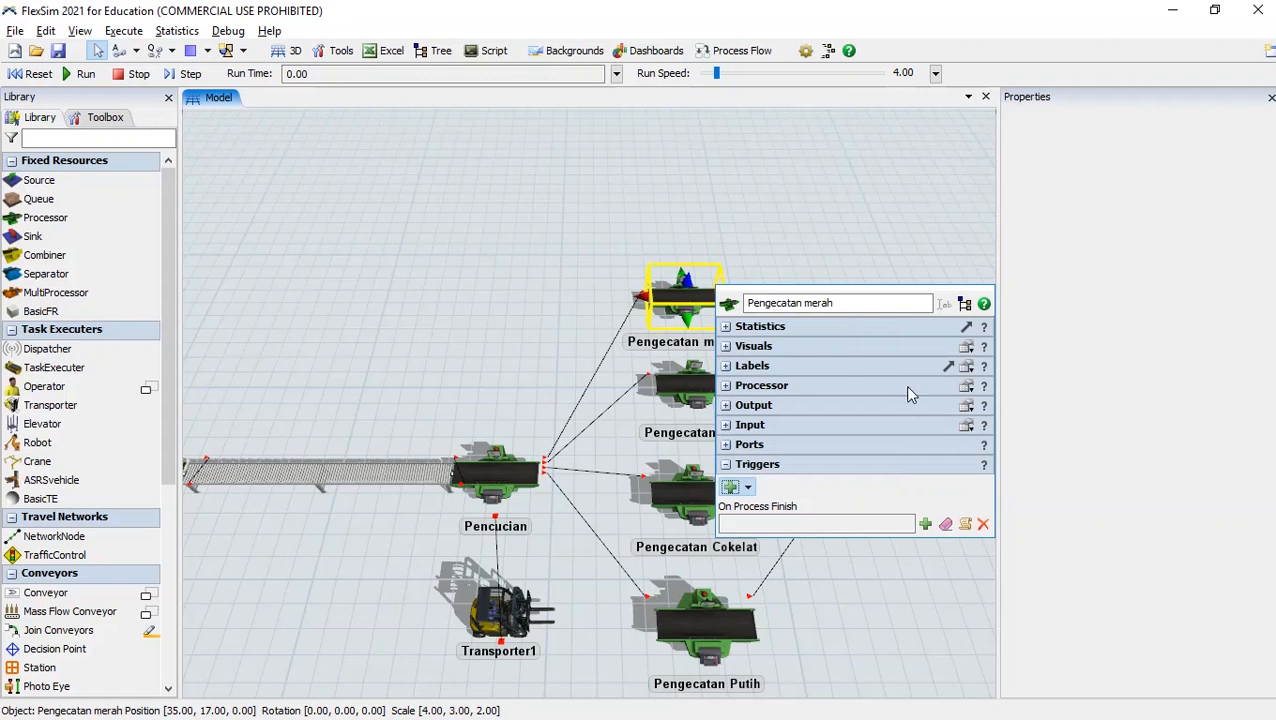
Give Pengecatan merah's On Process Finish trigger a Set Object Color action that colors the item Color.red
left_click(925, 524)
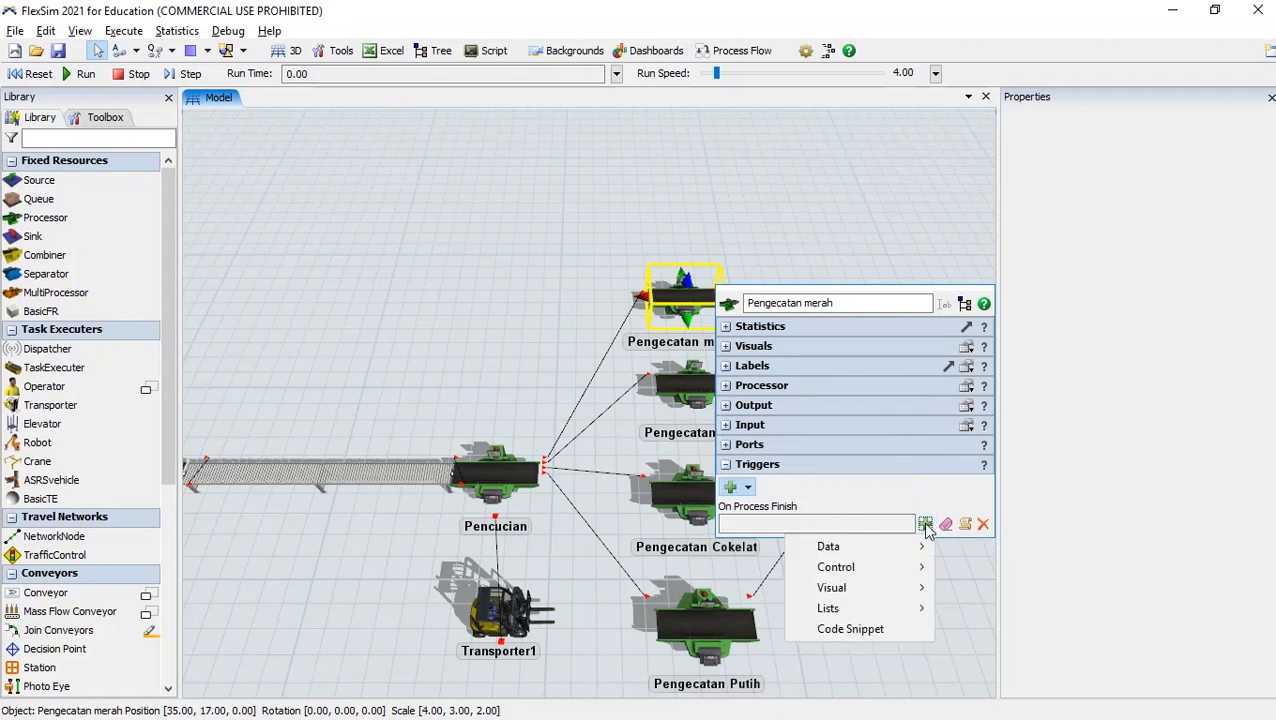
mouse_move(913, 592)
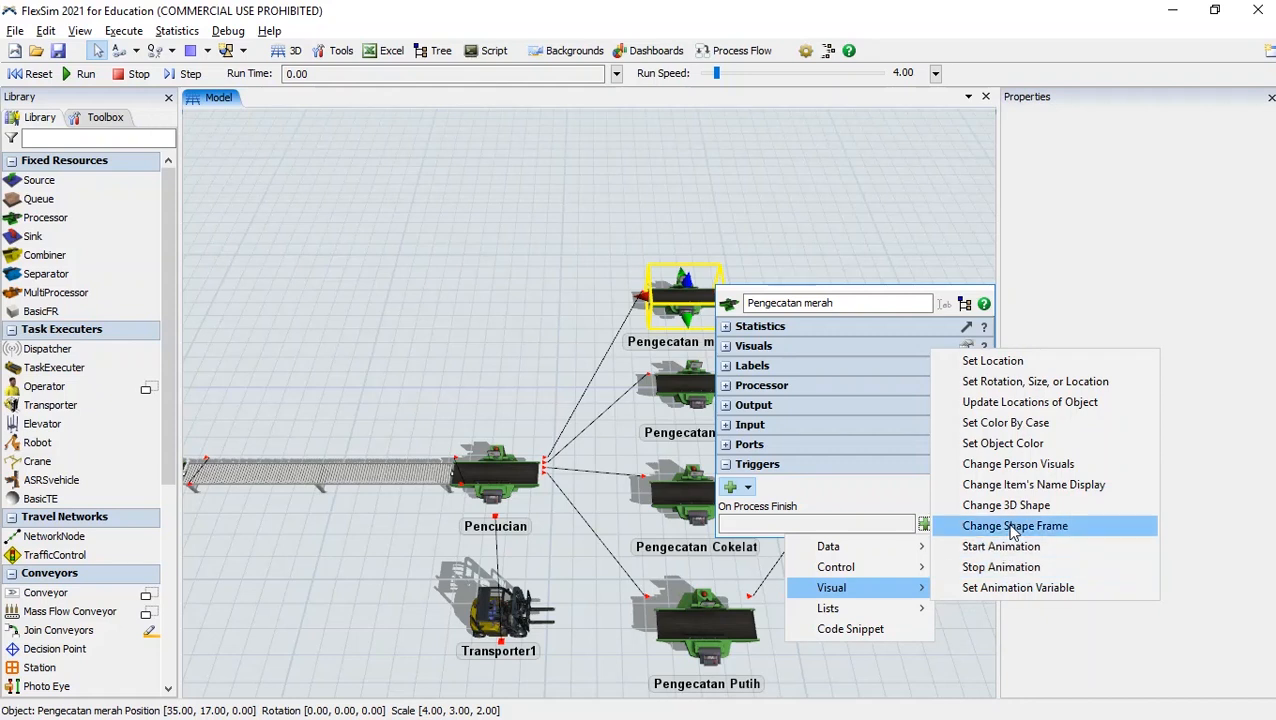
left_click(1032, 448)
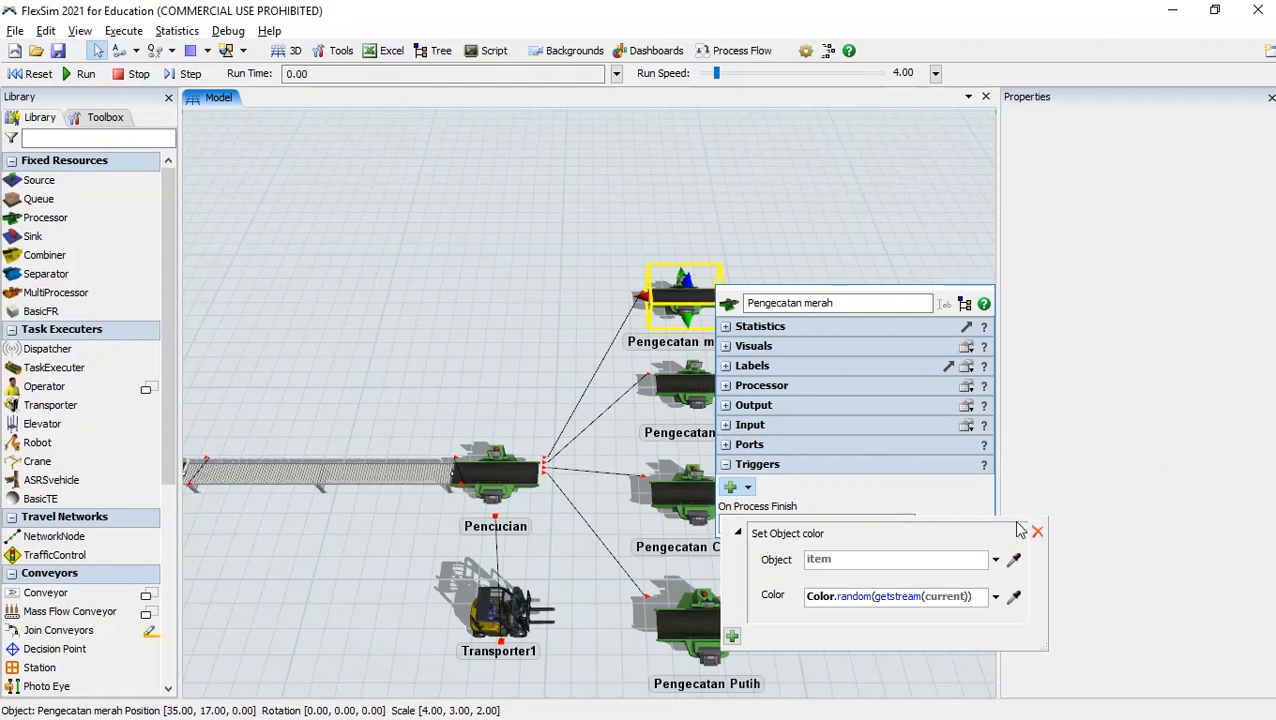
left_click(995, 598)
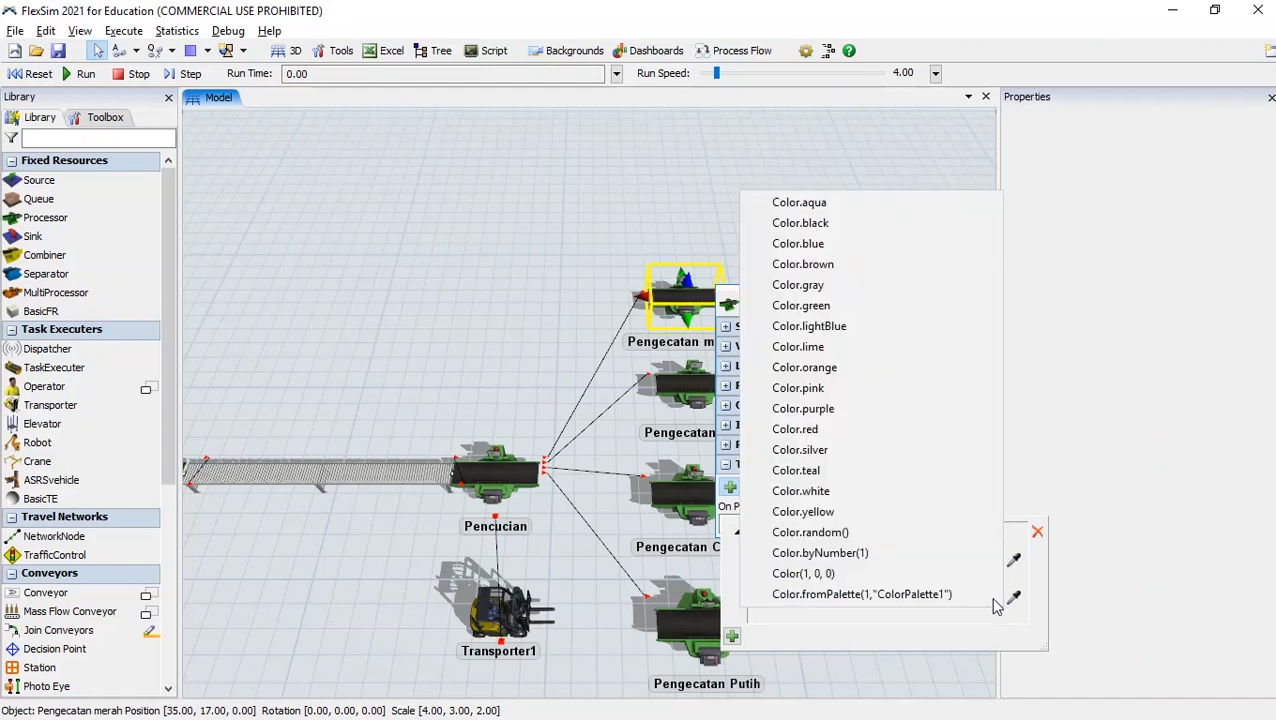
left_click(995, 600)
left_click(996, 598)
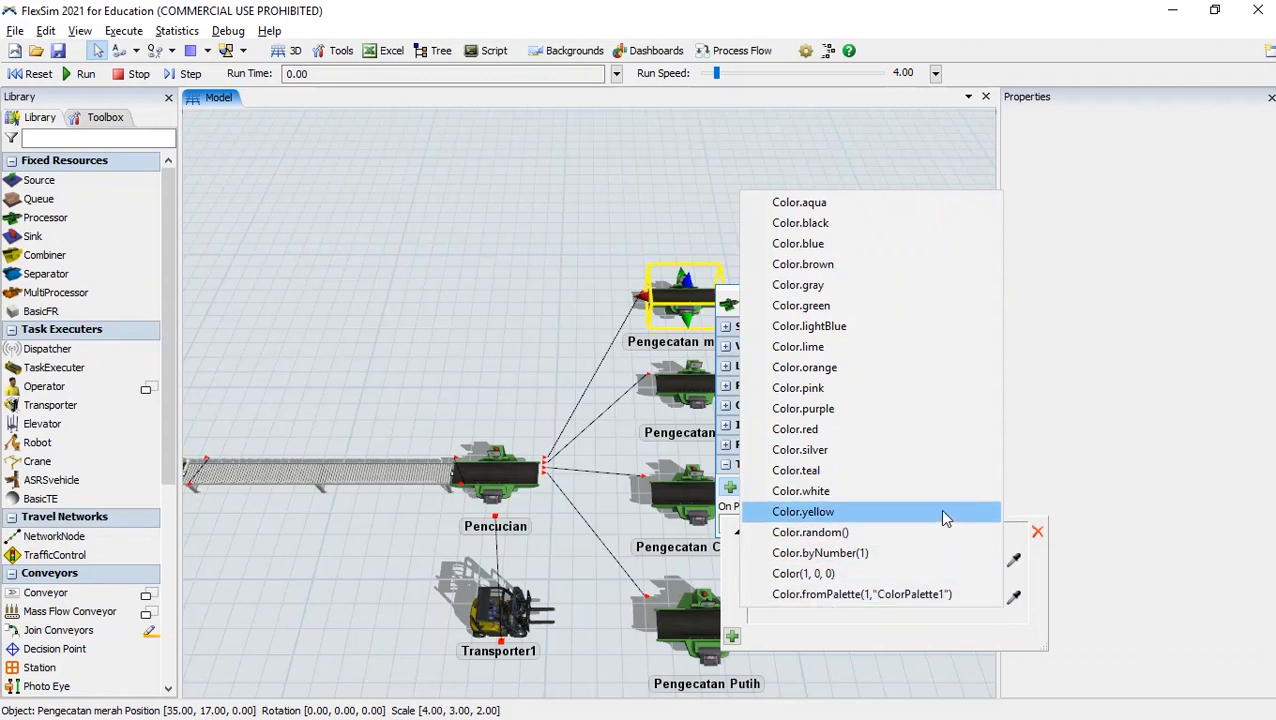
left_click(910, 430)
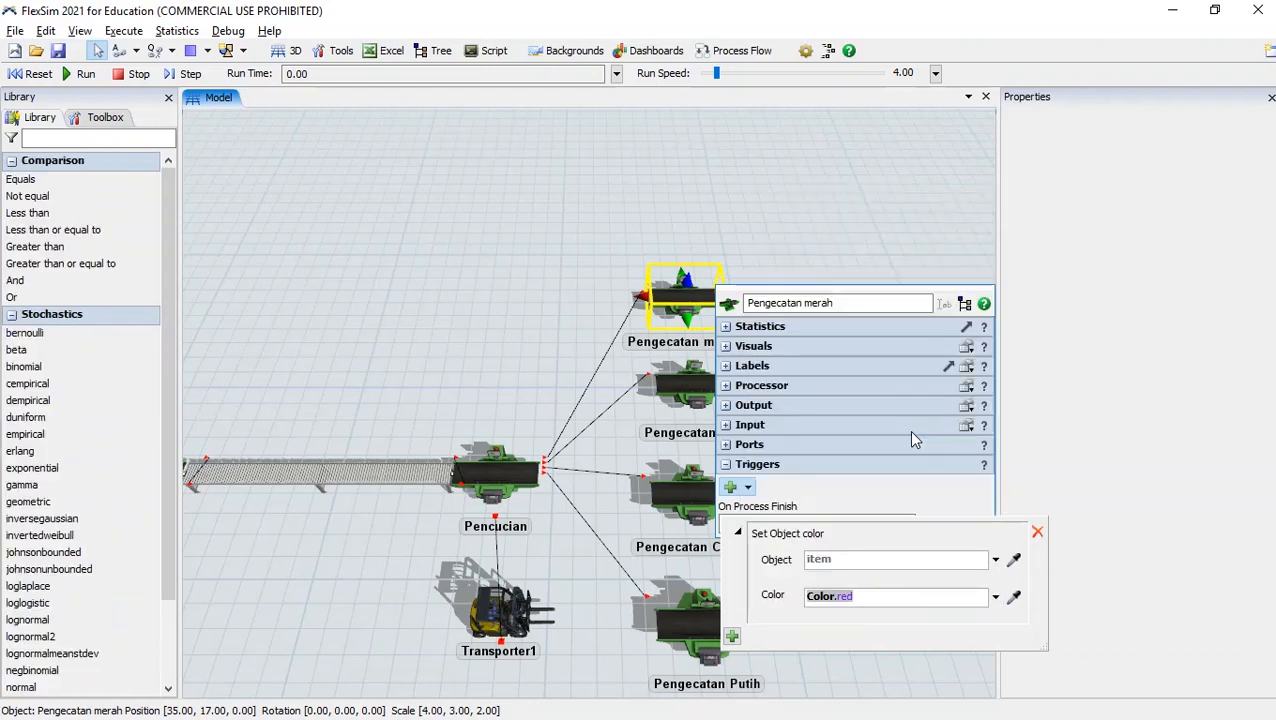
left_click(892, 238)
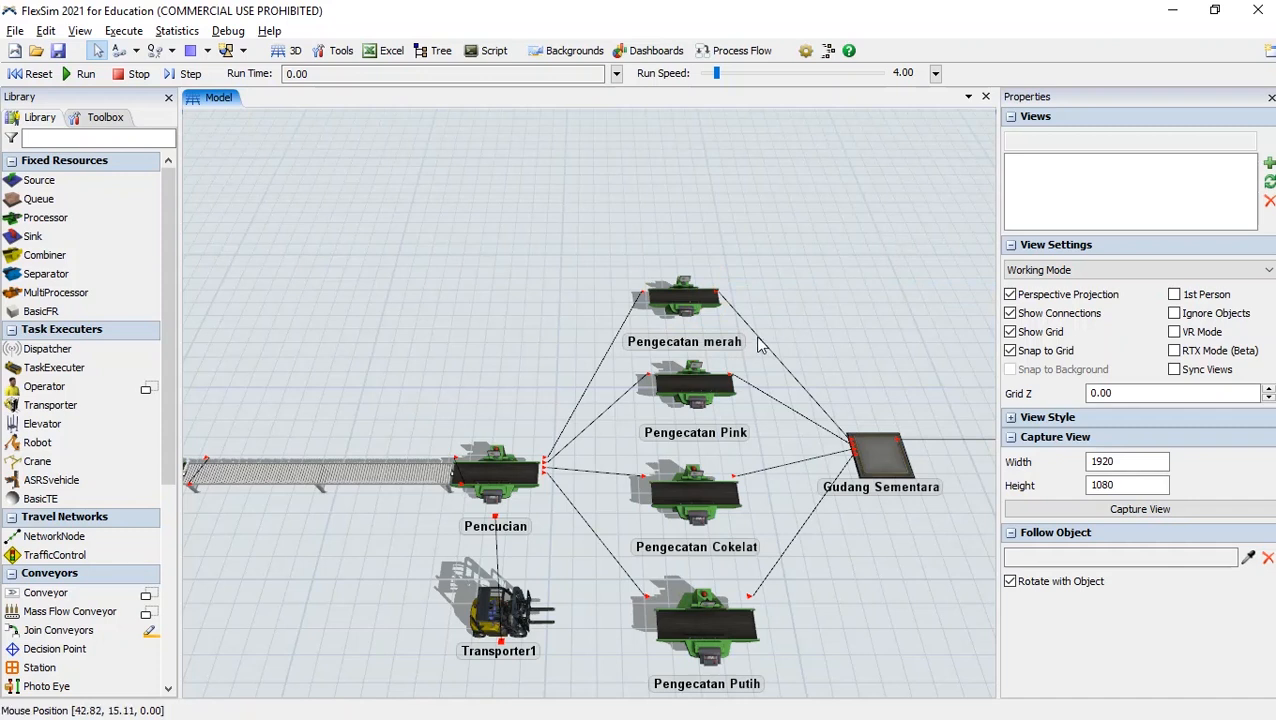
Add an On Process Finish trigger to the Pengecatan Pink processor
left_click(714, 390)
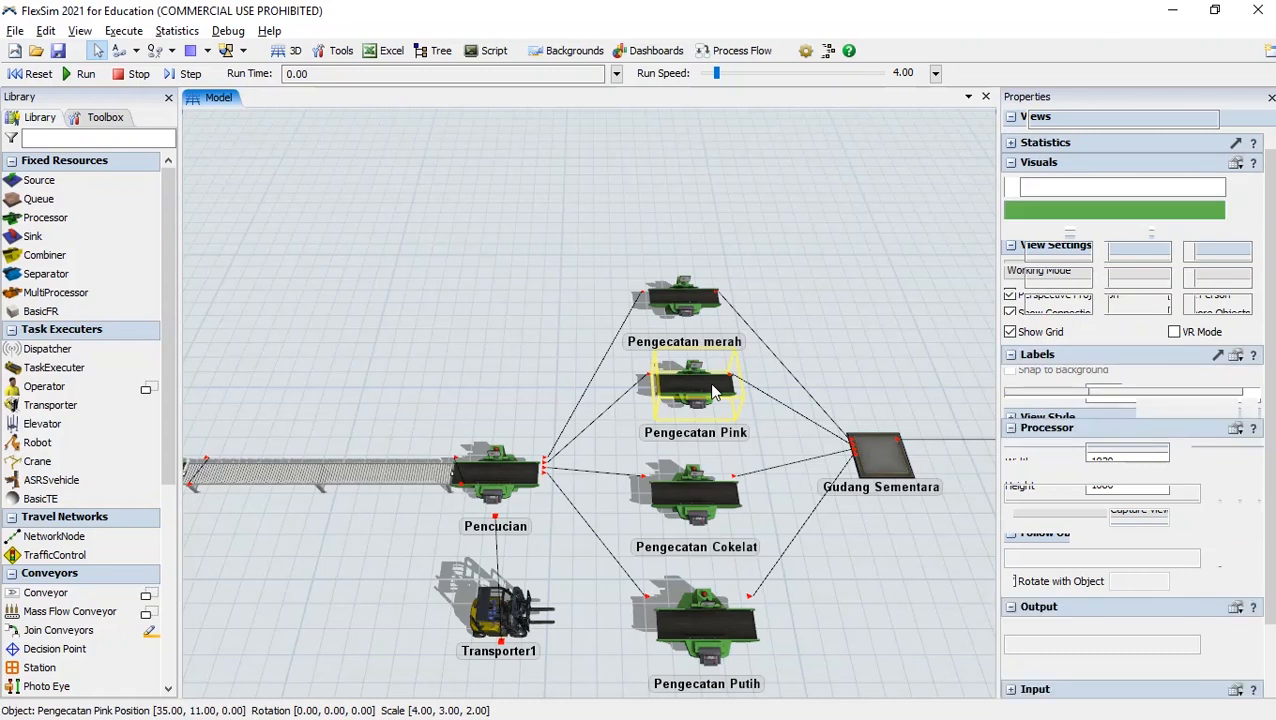
double_click(714, 390)
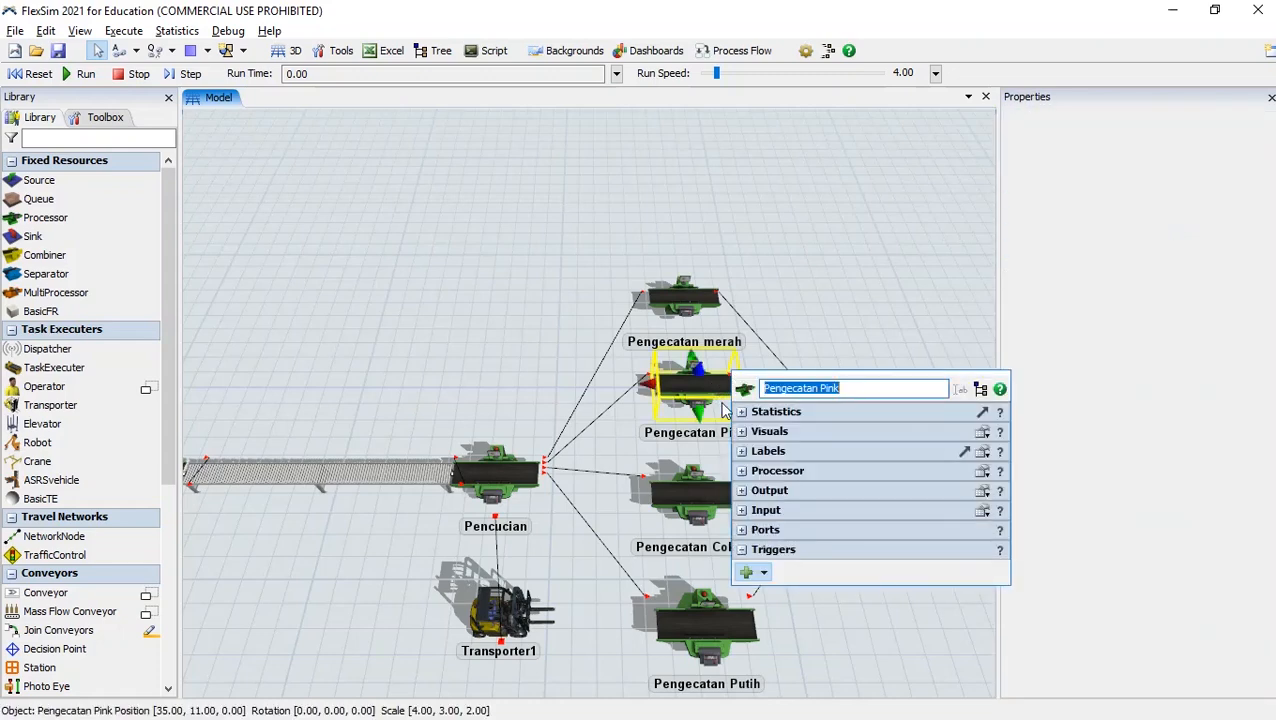
left_click(763, 577)
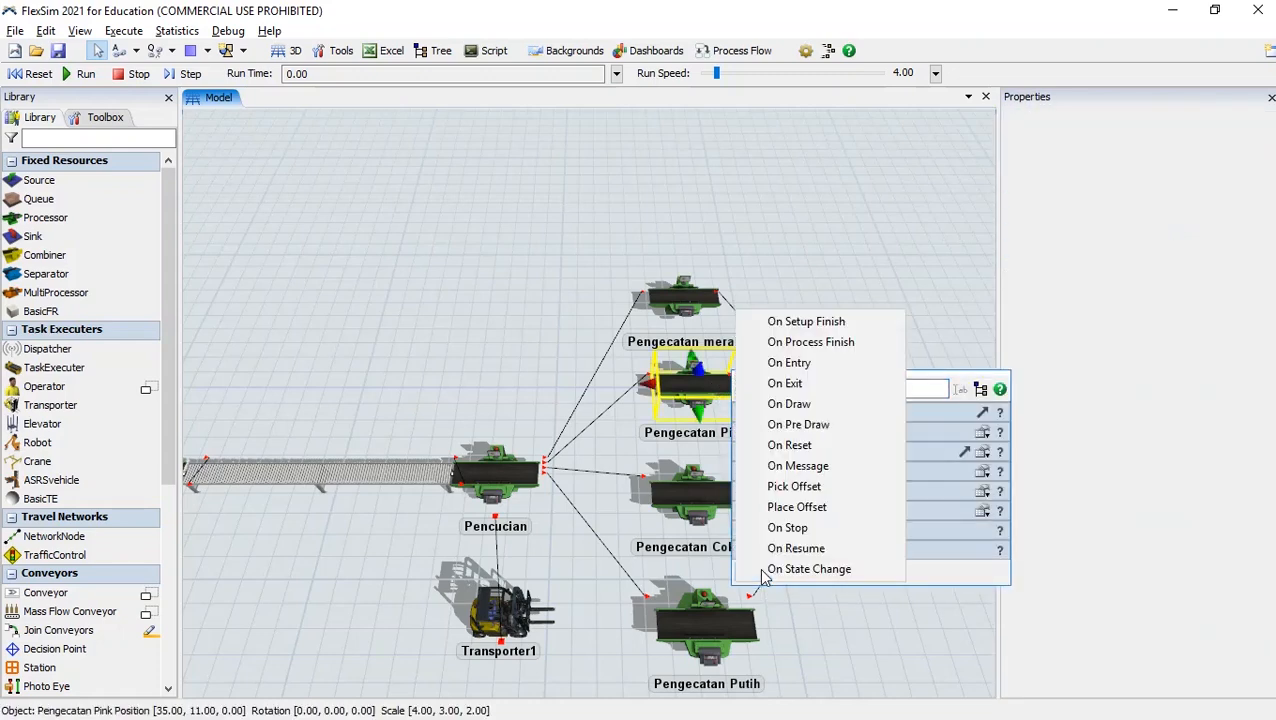
left_click(808, 347)
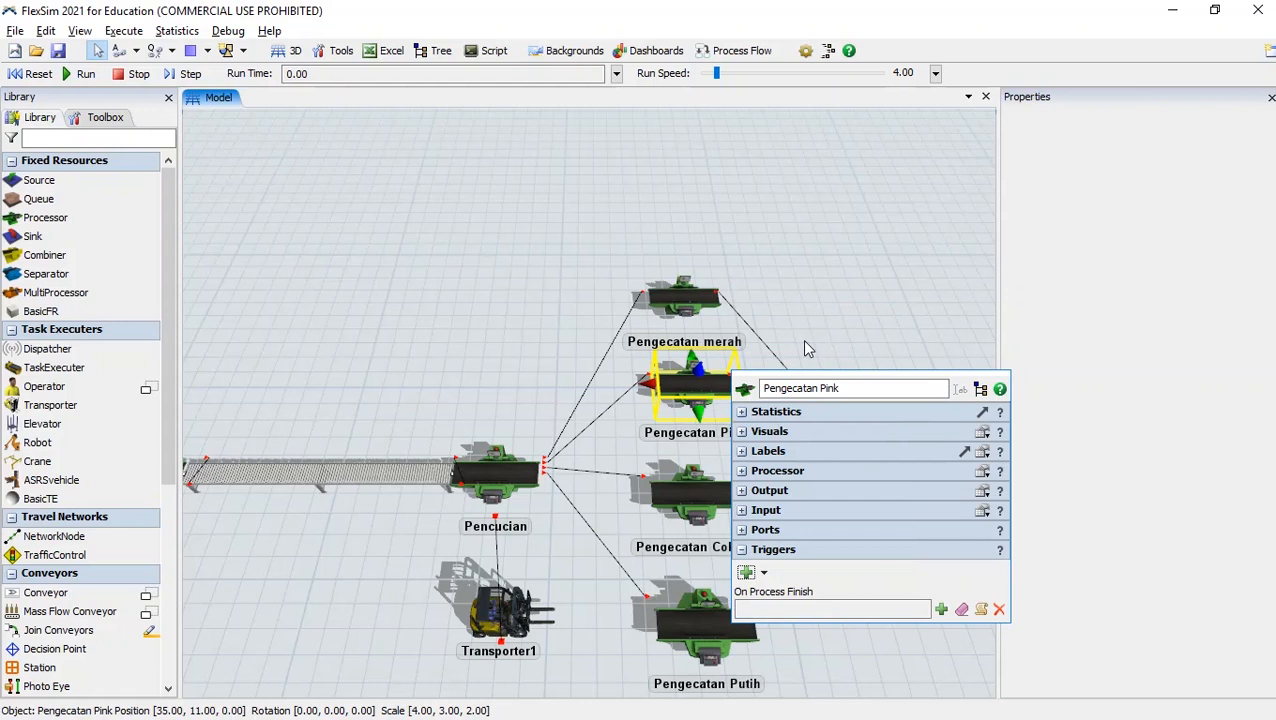
Give Pengecatan Pink's On Process Finish trigger a Set Object Color action that colors the item Color.pink
left_click(941, 609)
mouse_move(928, 564)
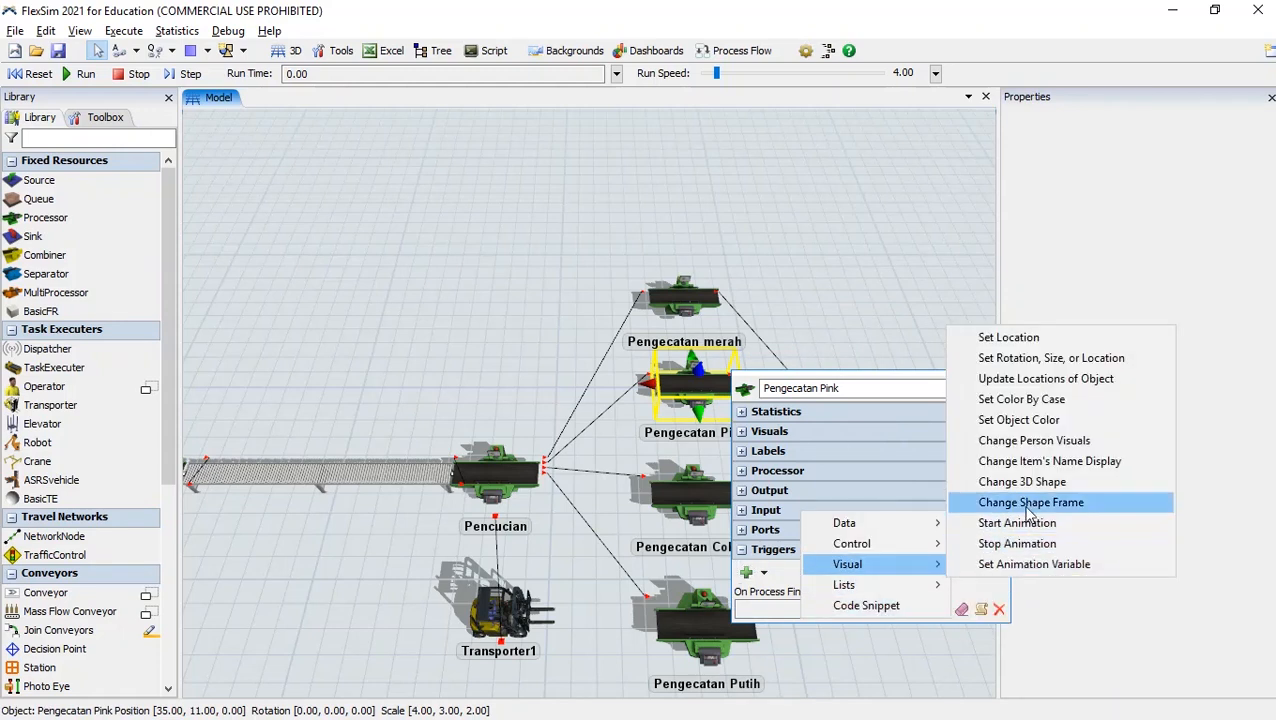
left_click(1030, 422)
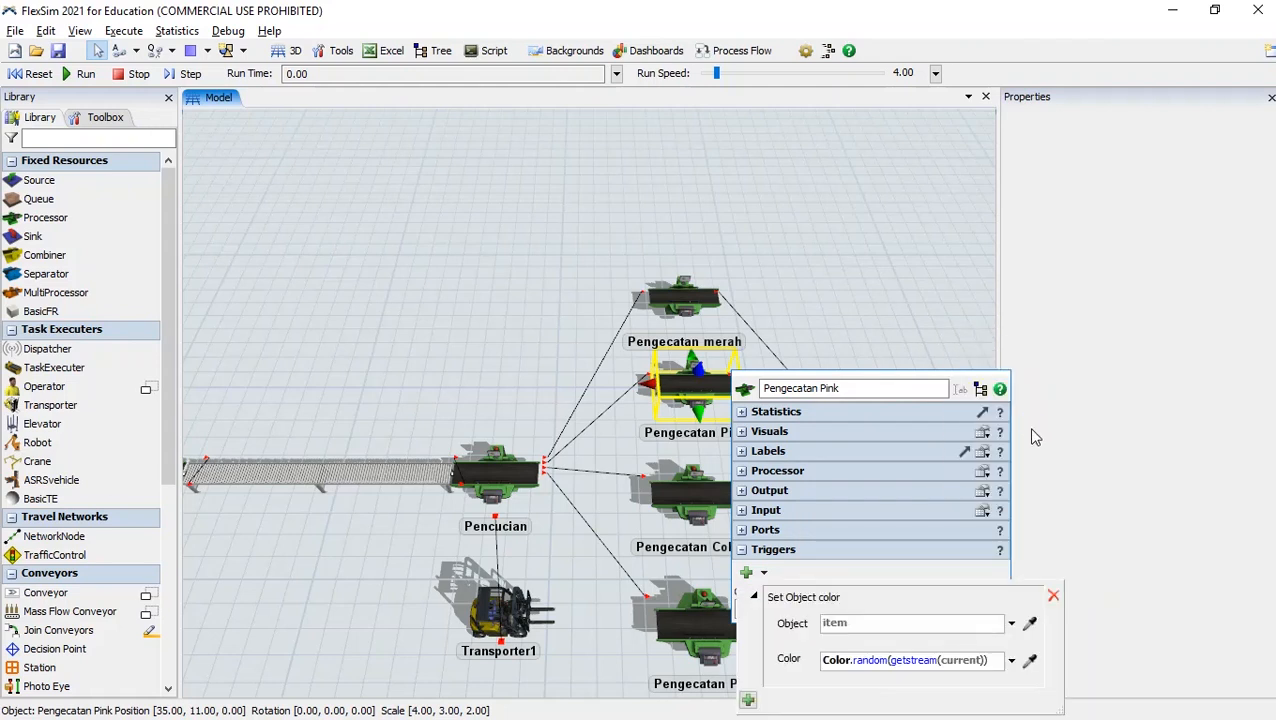
left_click(1012, 660)
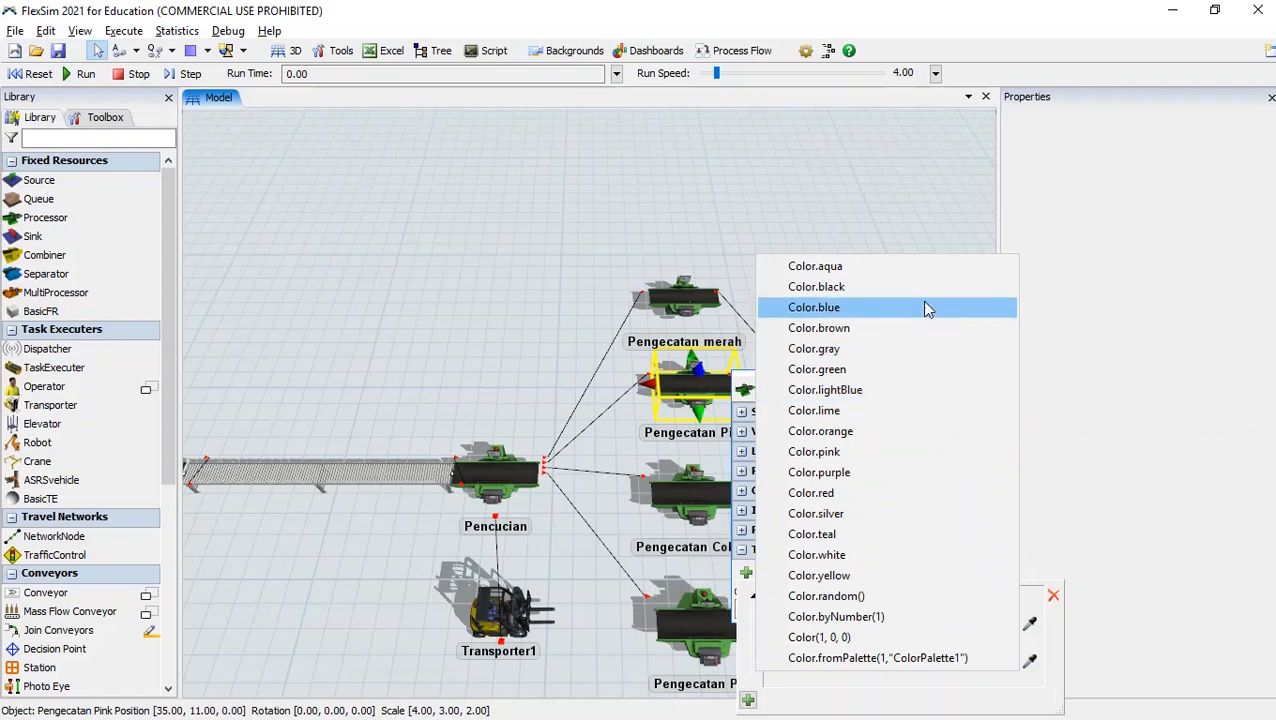
left_click(893, 459)
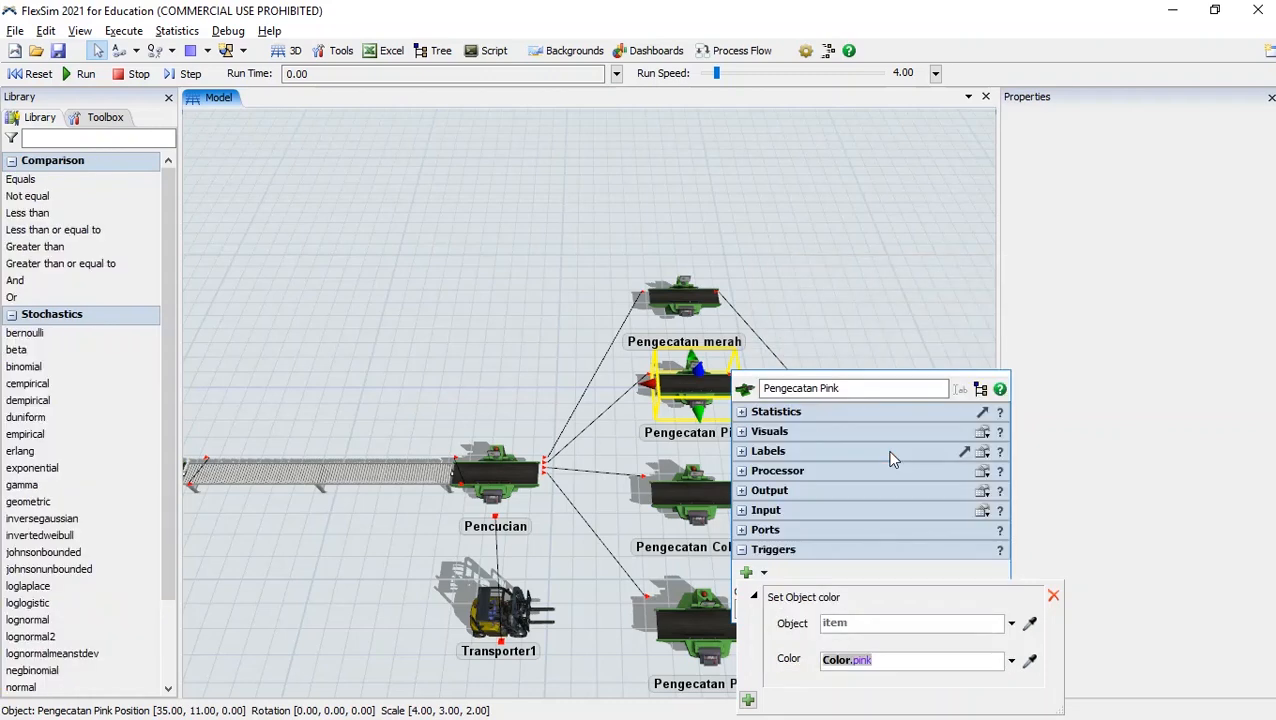
left_click(883, 283)
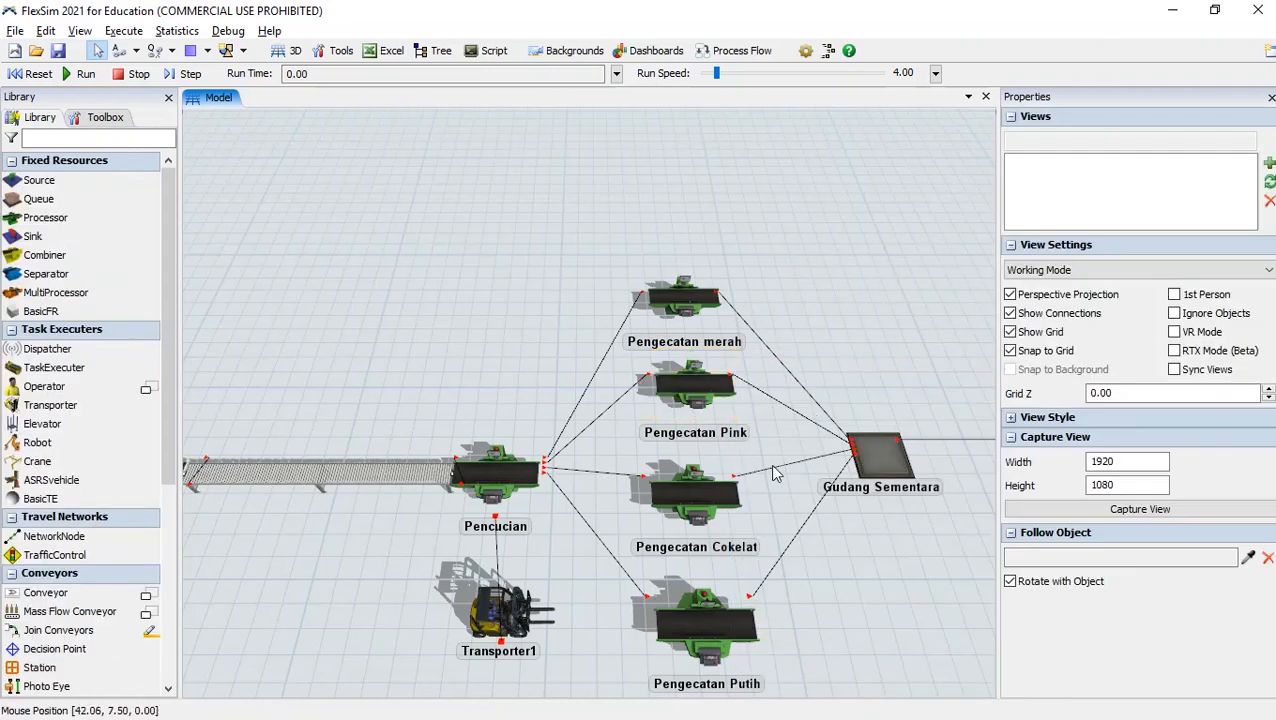
Add an On Process Finish trigger to the Pengecatan Cokelat processor
left_click(709, 496)
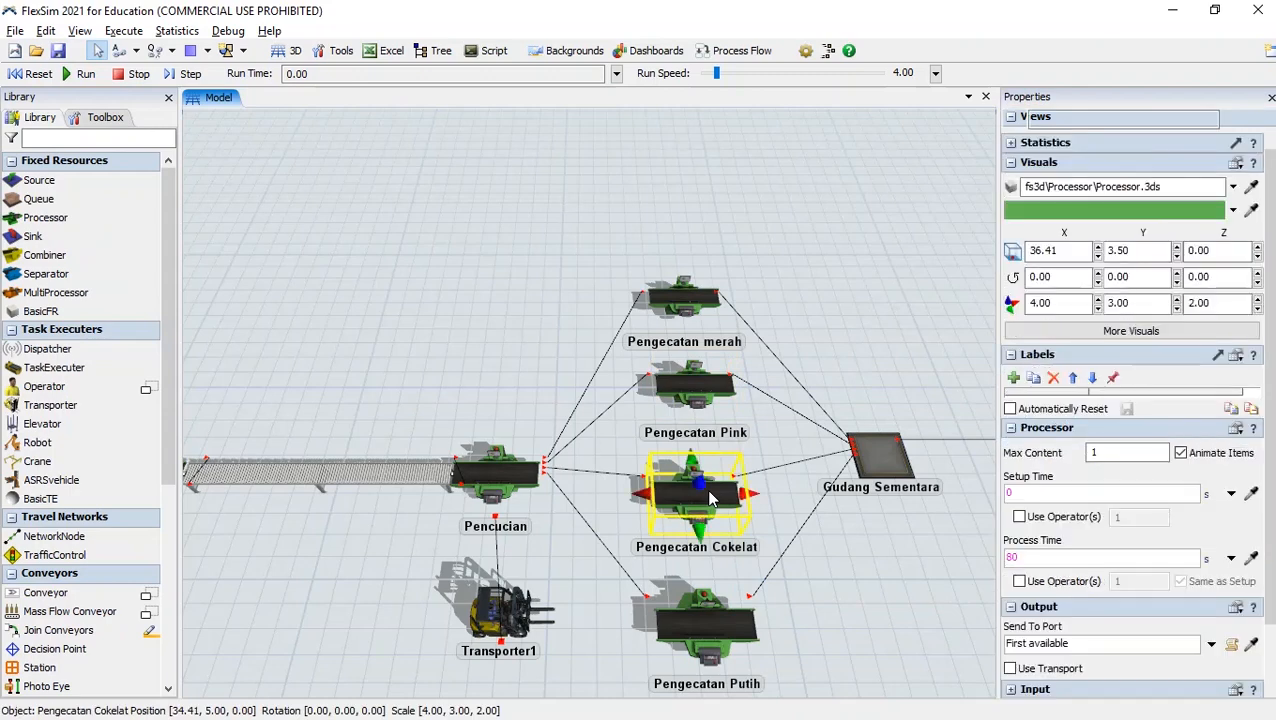
double_click(709, 496)
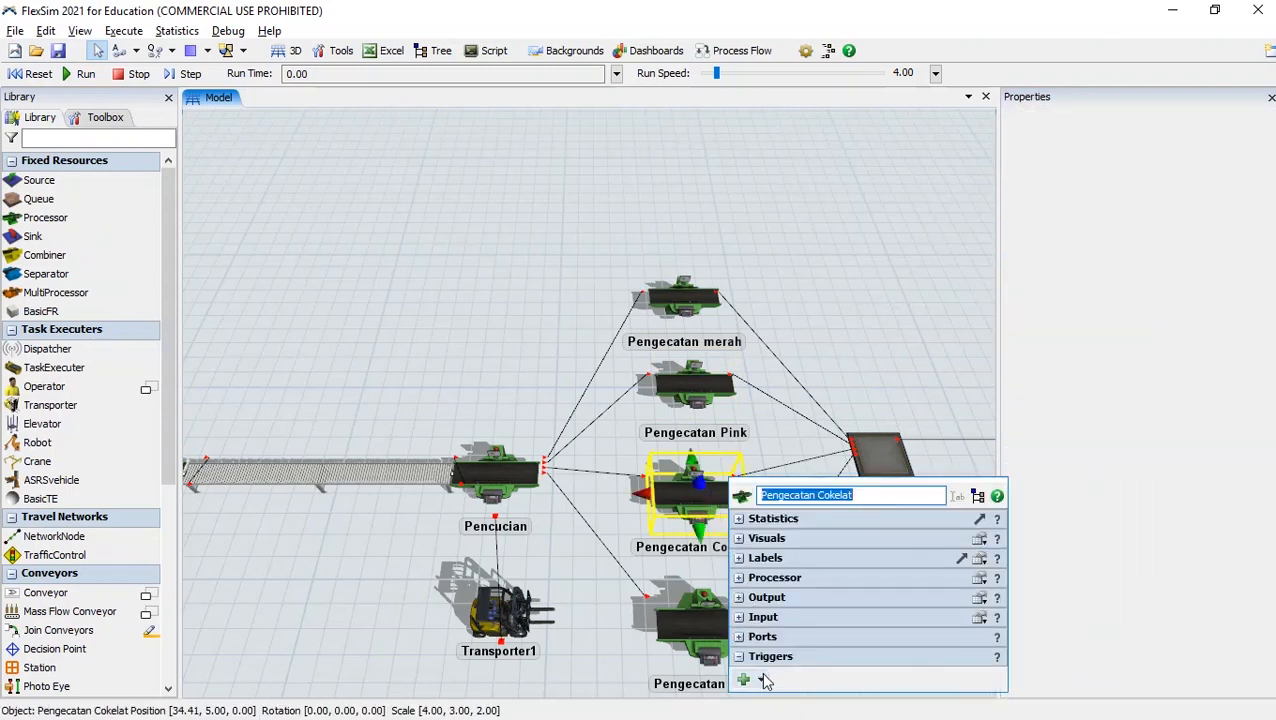
left_click(758, 680)
left_click(800, 450)
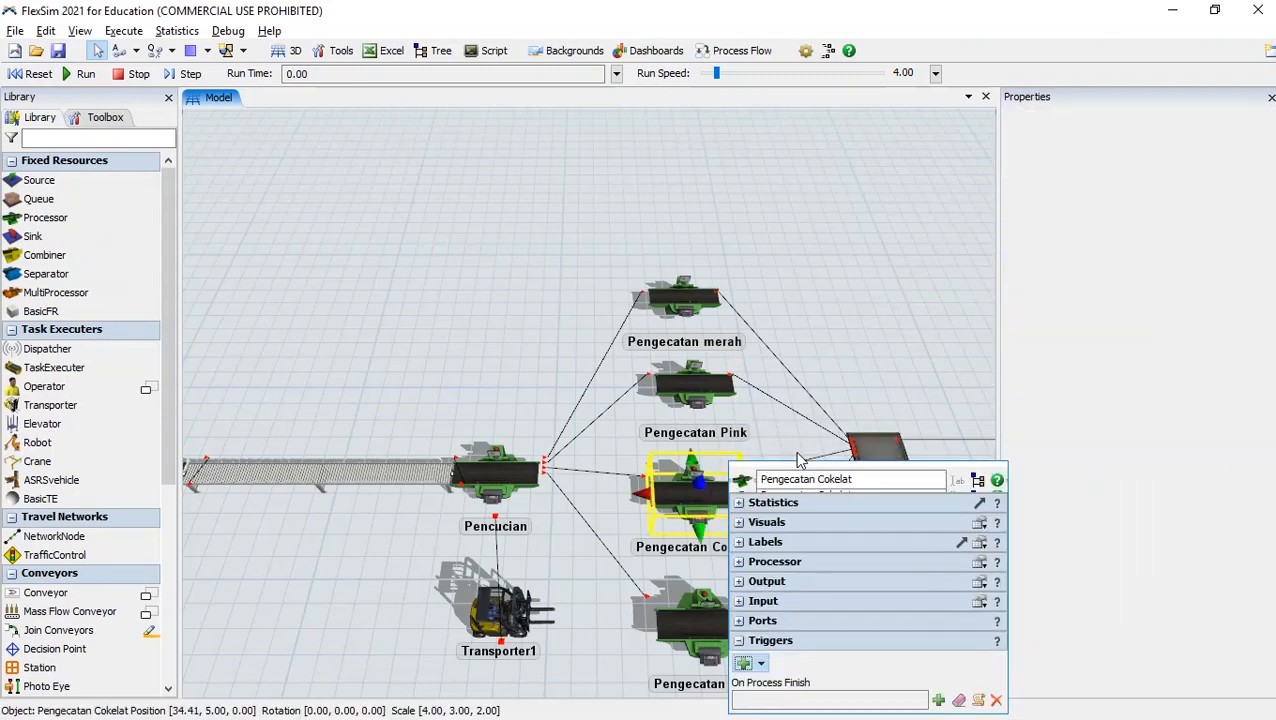
Give Pengecatan Cokelat's On Process Finish trigger a Set Object Color action that colors the item Color.brown
left_click(938, 700)
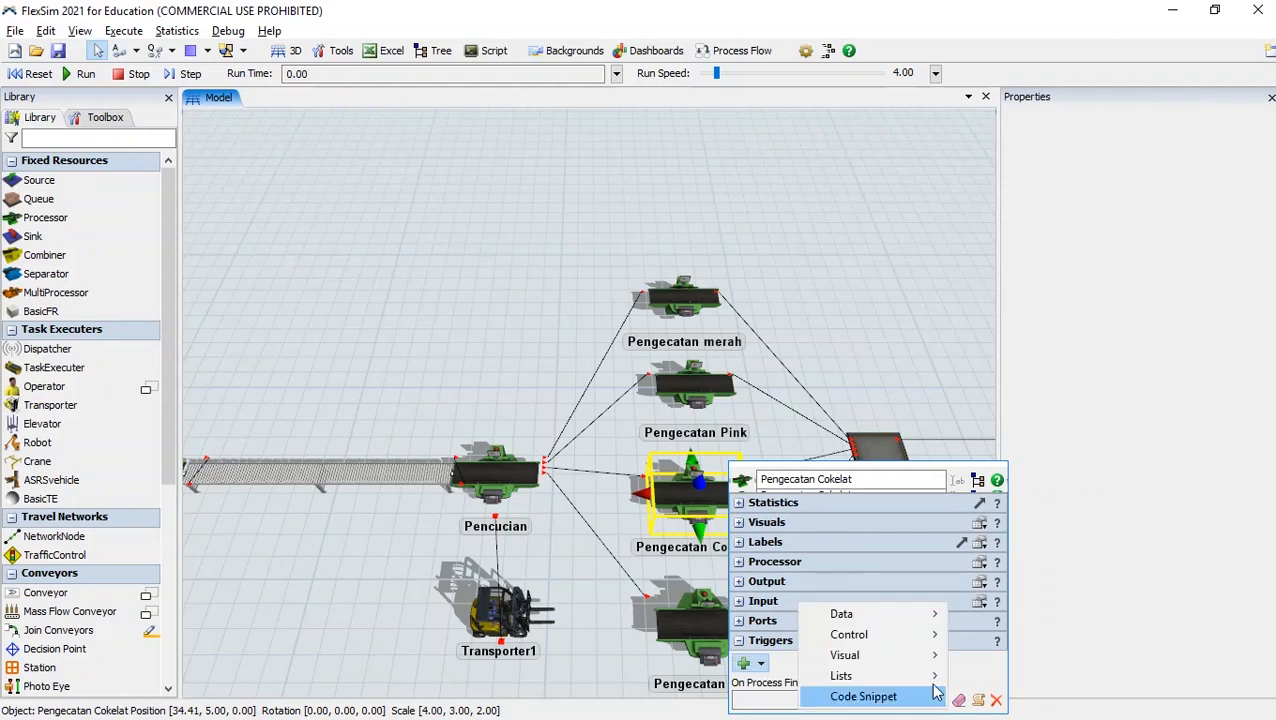
mouse_move(928, 656)
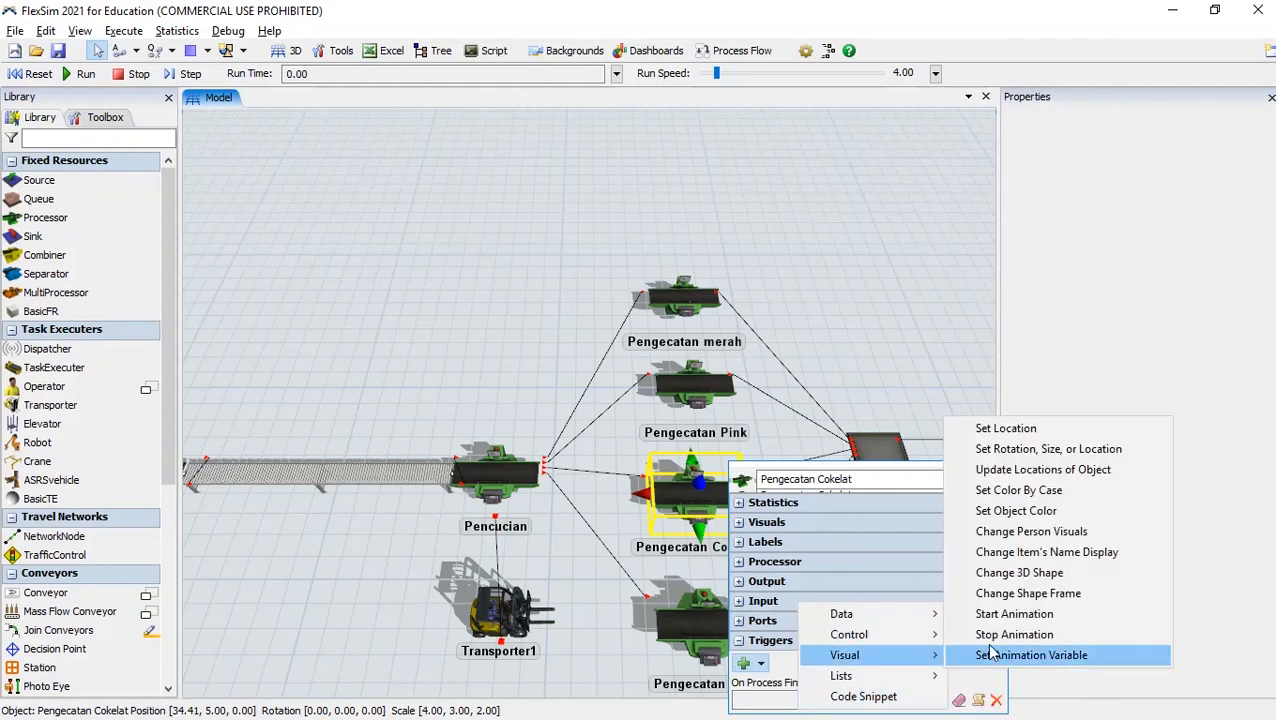
left_click(1019, 513)
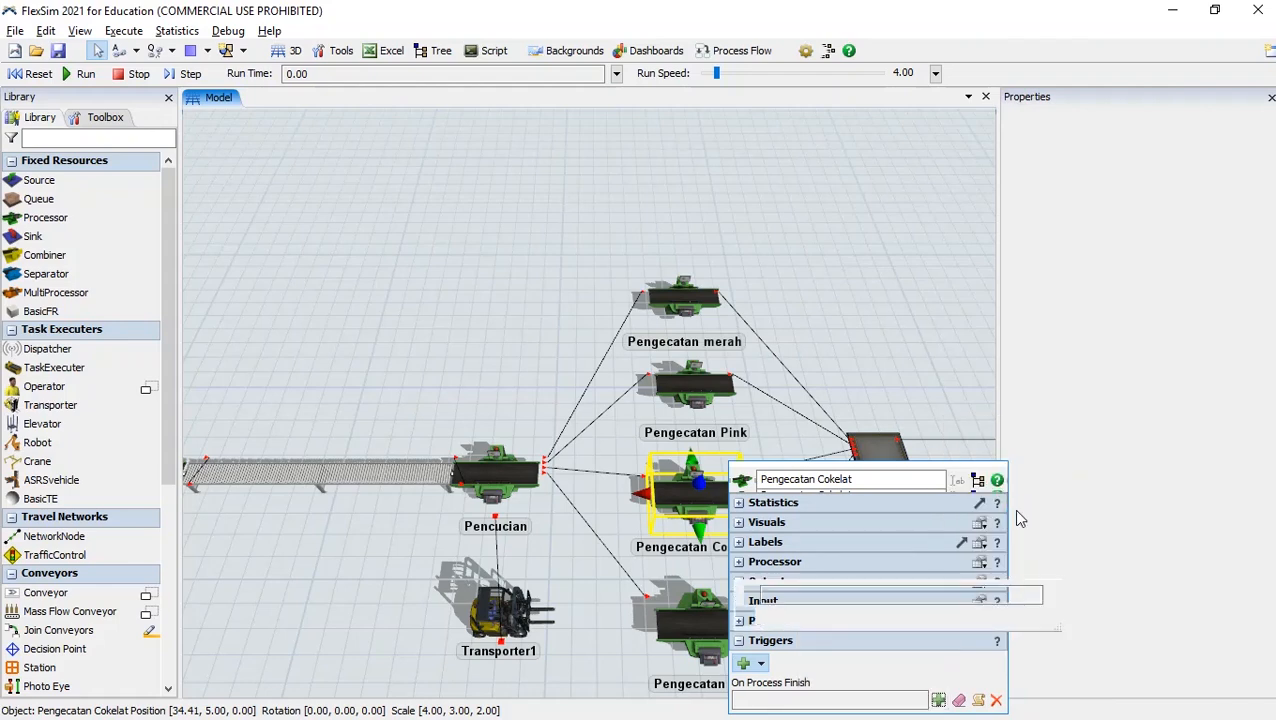
left_click(1009, 660)
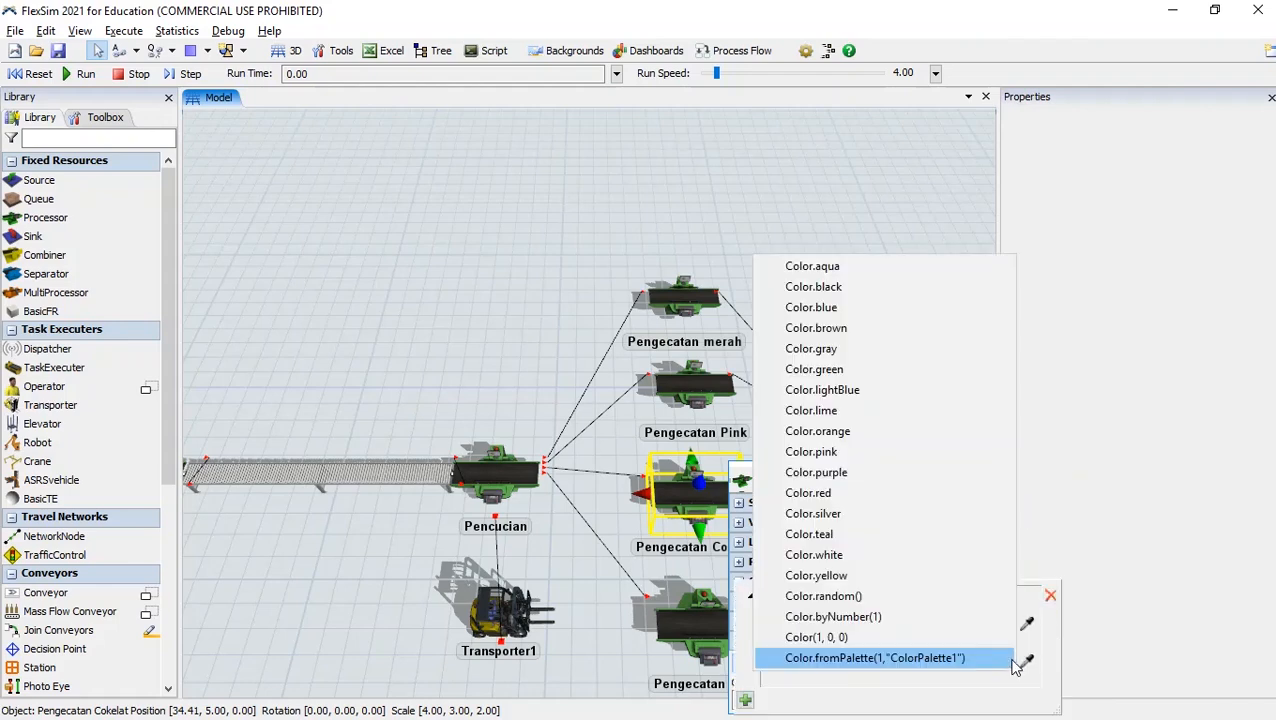
left_click(891, 333)
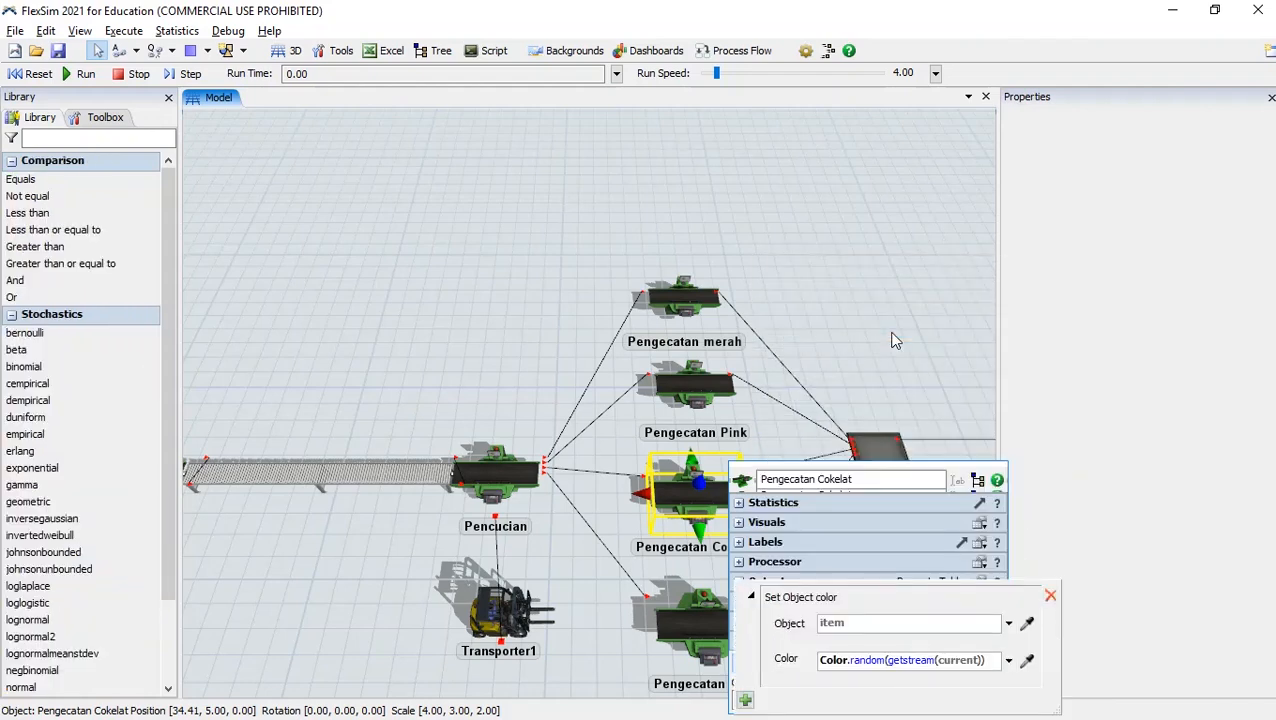
left_click(895, 370)
left_click_drag(904, 382, 897, 282)
Add an On Process Finish trigger to the Pengecatan Putih processor
left_click(743, 473)
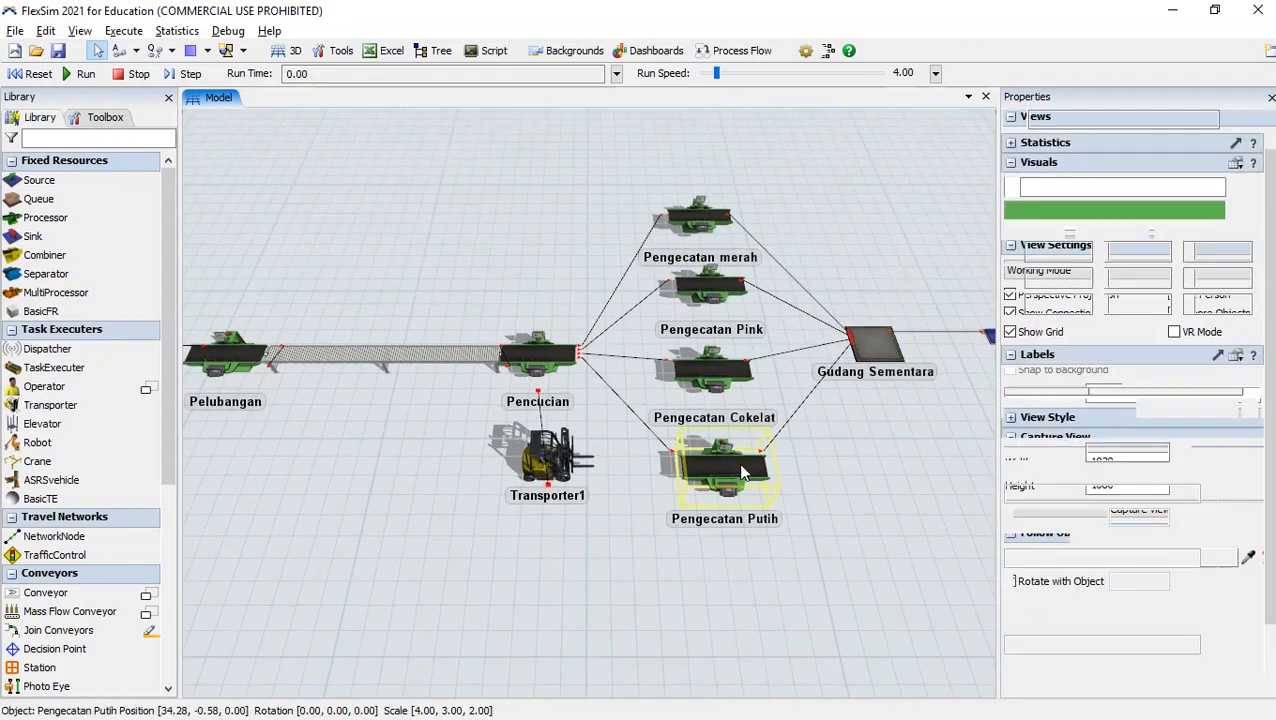
double_click(743, 473)
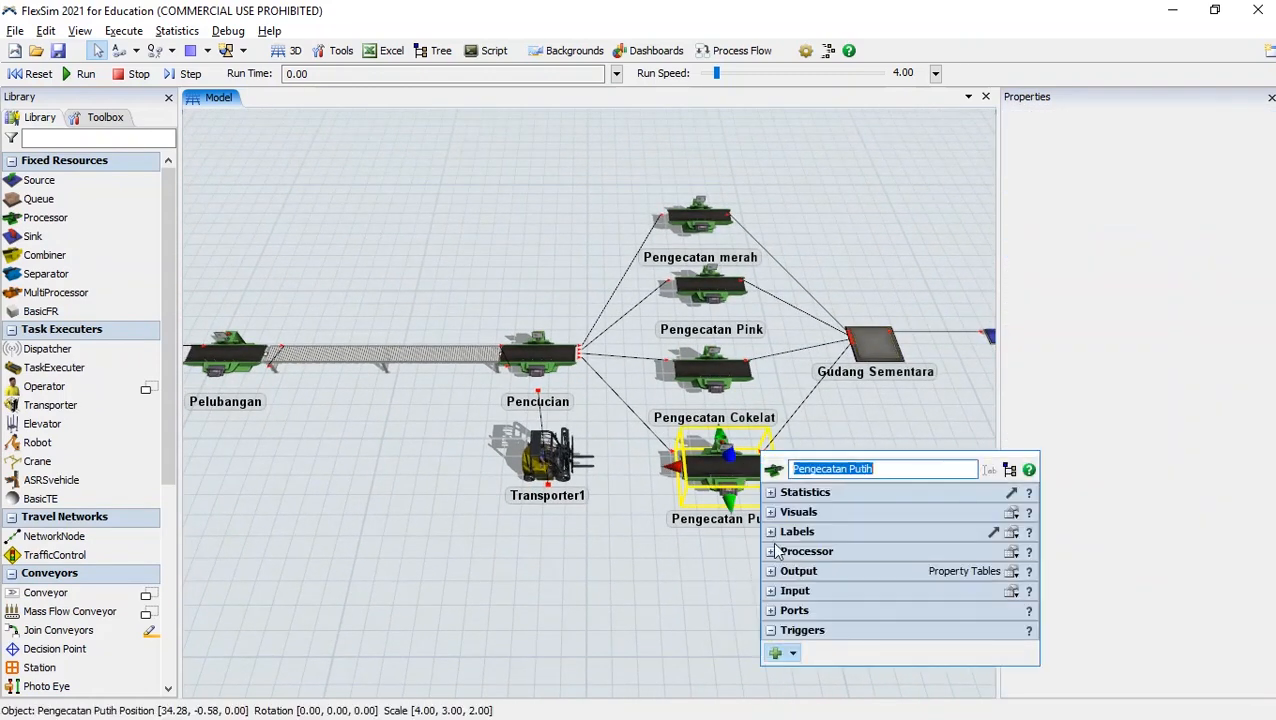
left_click(790, 653)
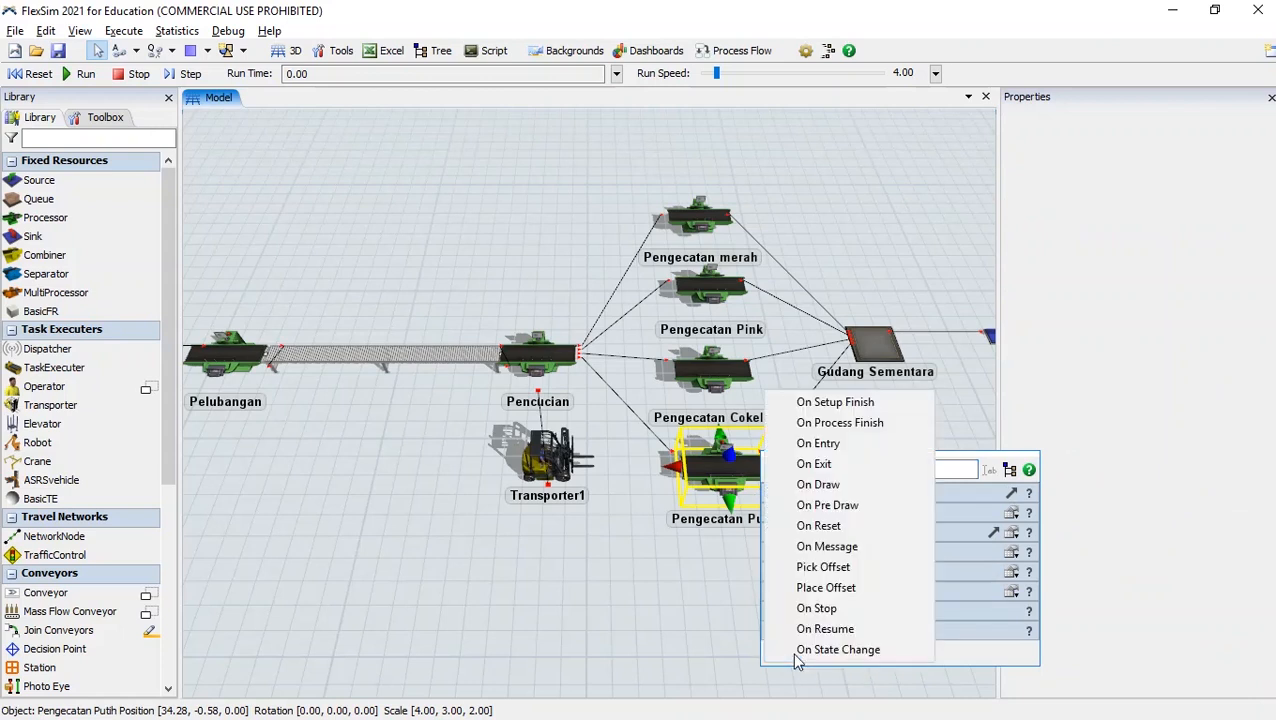
left_click(838, 422)
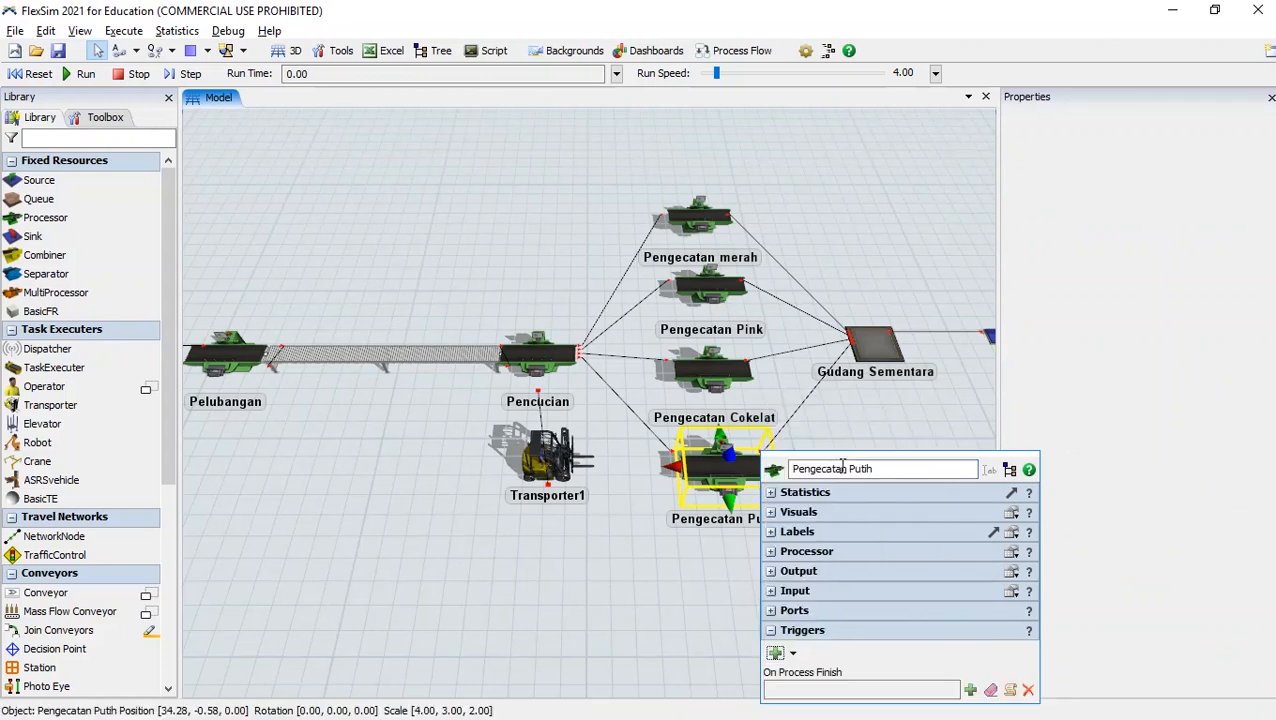
Give Pengecatan Putih's On Process Finish trigger a Set Object Color action that colors the item Color.white
left_click(969, 690)
mouse_move(948, 645)
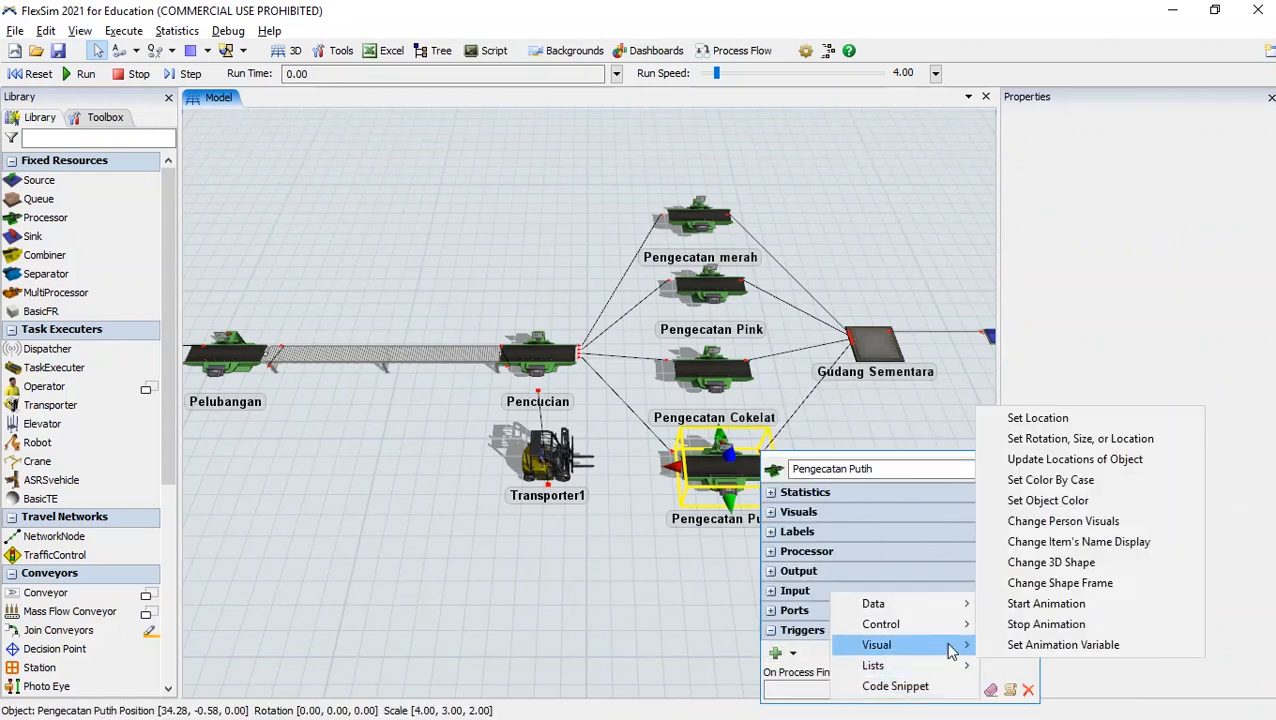
left_click(1066, 501)
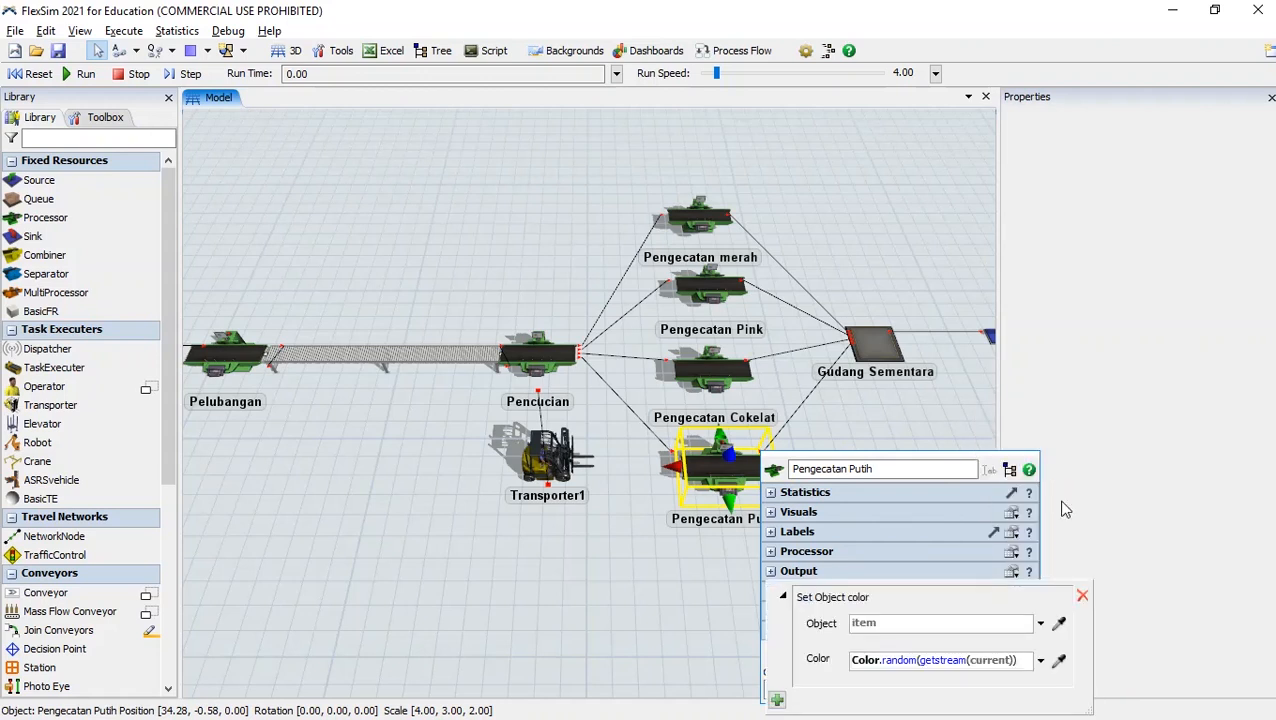
left_click(1044, 662)
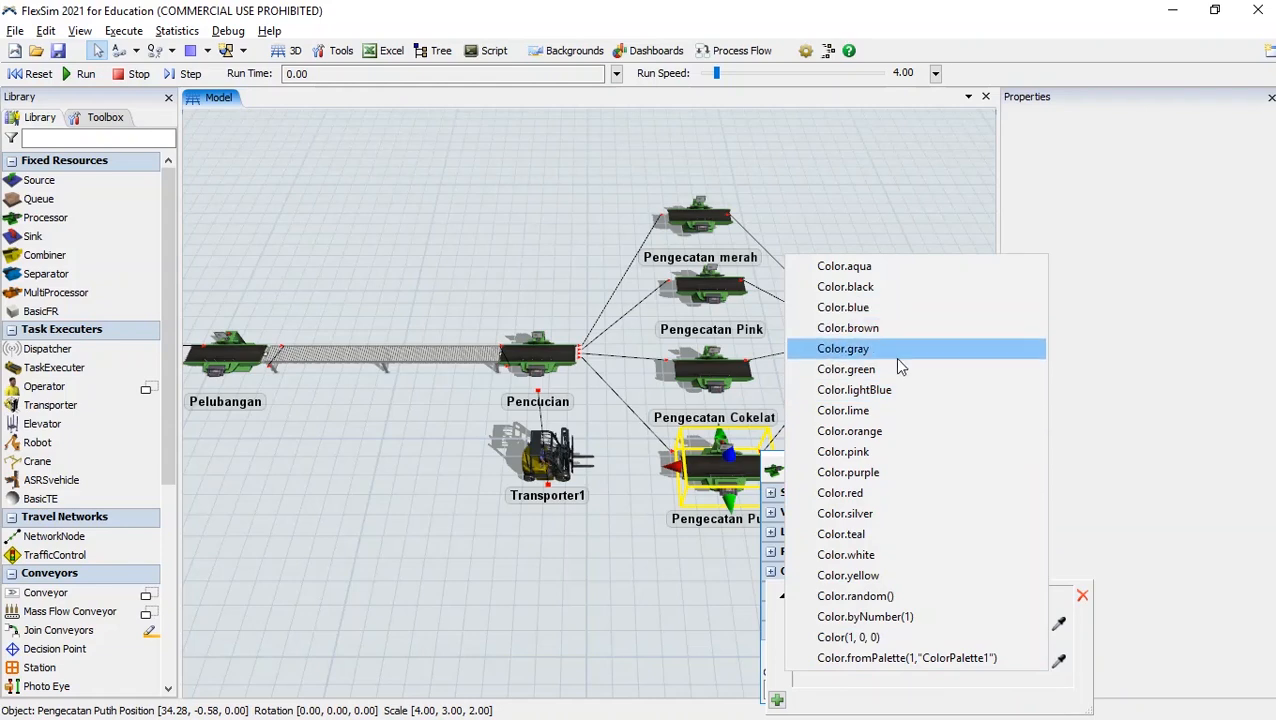
left_click(897, 558)
left_click(633, 611)
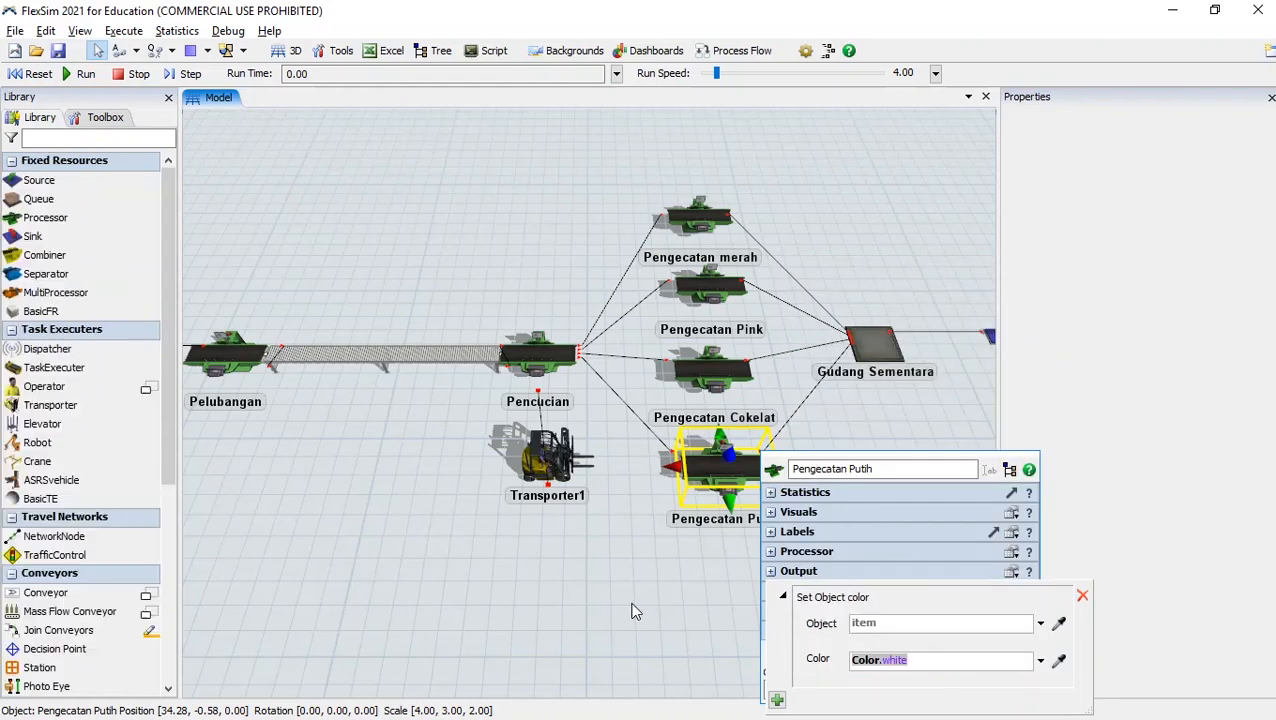
left_click_drag(870, 239, 785, 291)
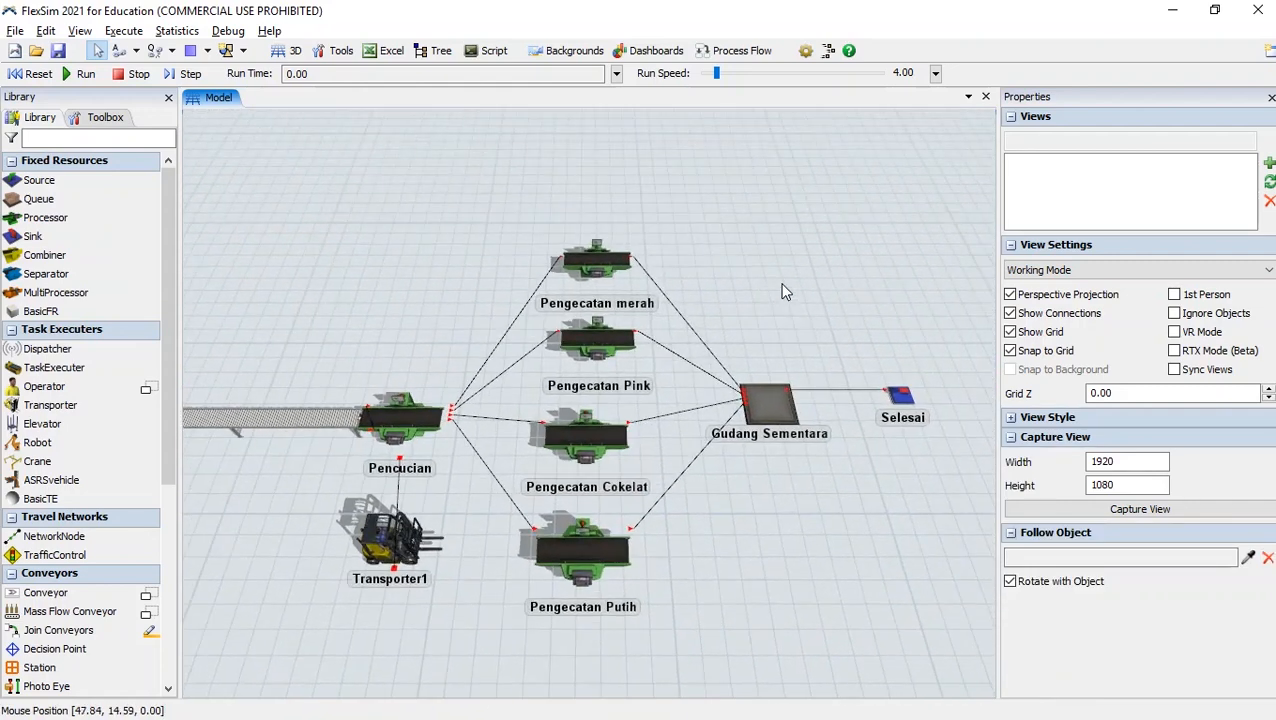
Check the case-study PDF for the transporter's task and carrying capacity, and return to the FlexSim model
key("alt+Tab")
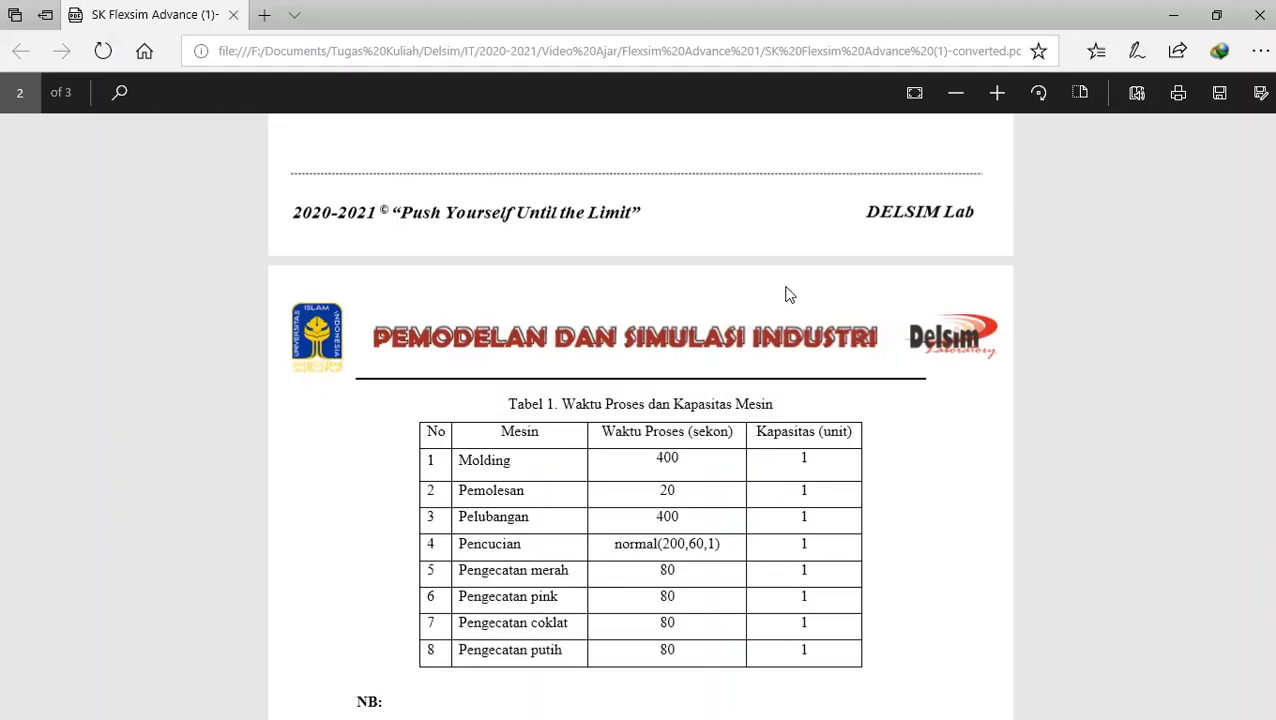
scroll(640, 415, "up", 8)
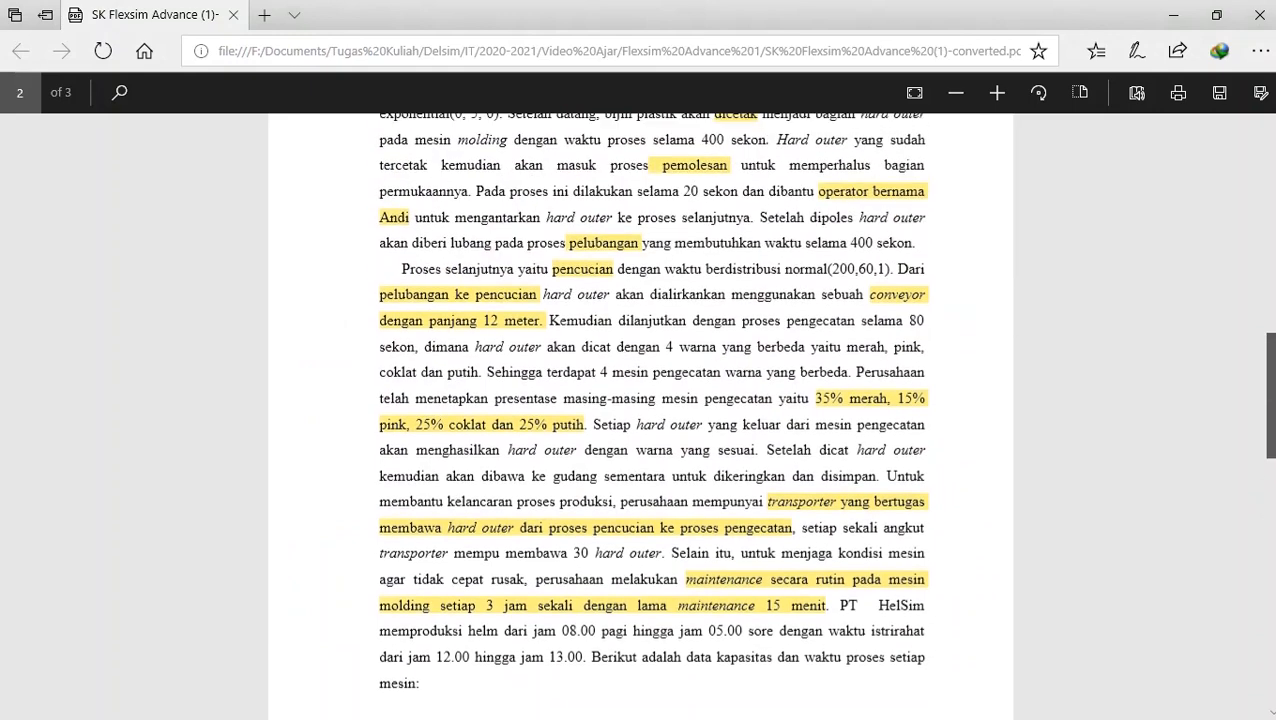
scroll(872, 207, "down", 1)
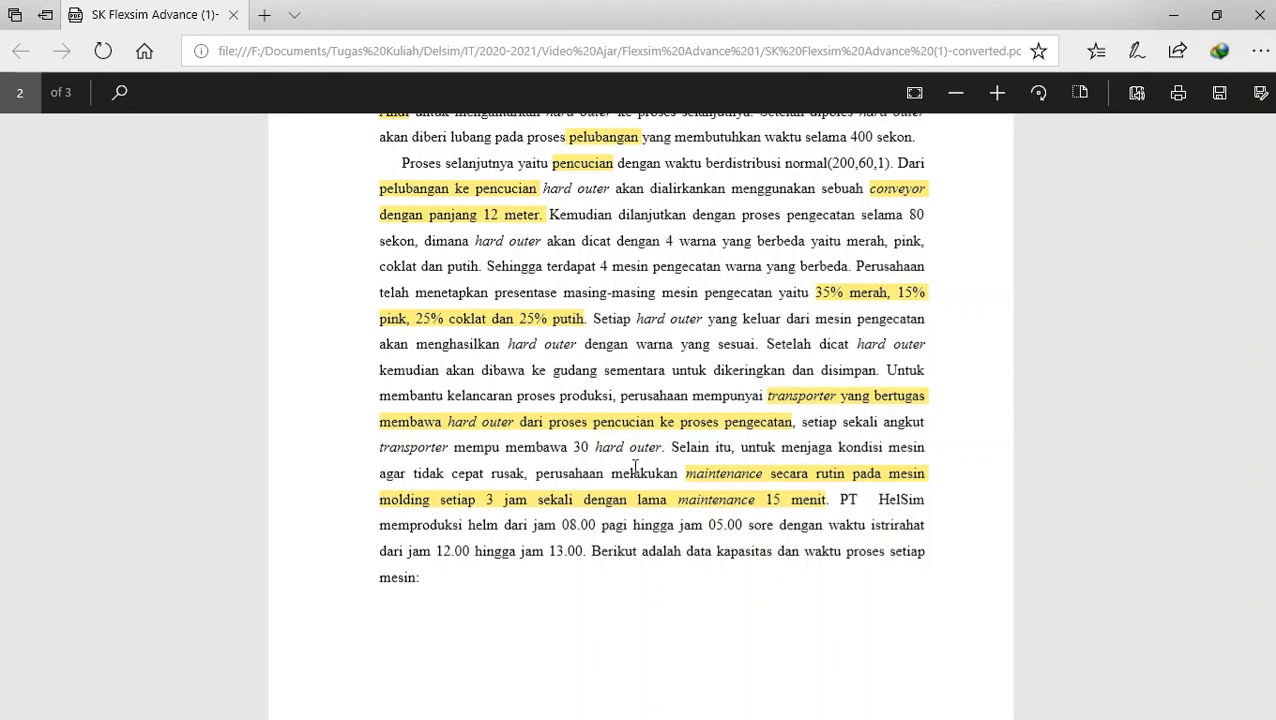
key("alt+Tab")
key("alt+Tab")
key("alt+Tab")
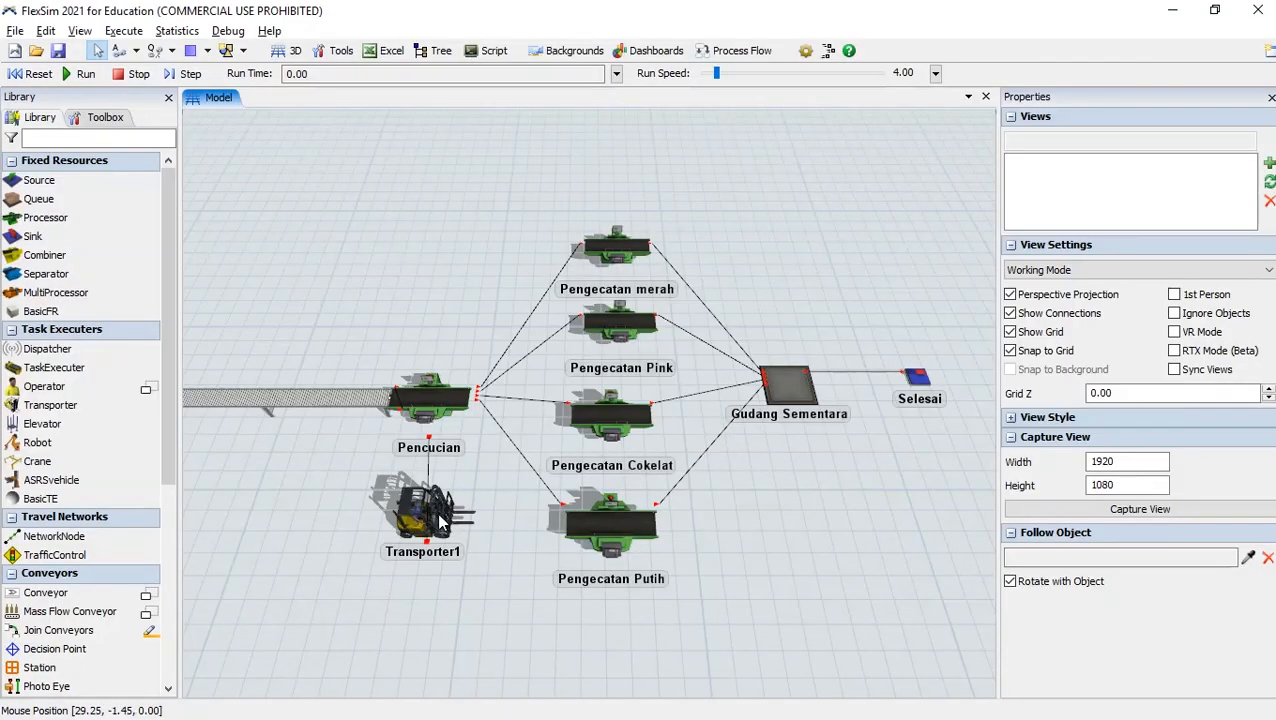
Set Transporter1's TaskExecuter capacity to the case study's 30 hard outer per trip
left_click(440, 520)
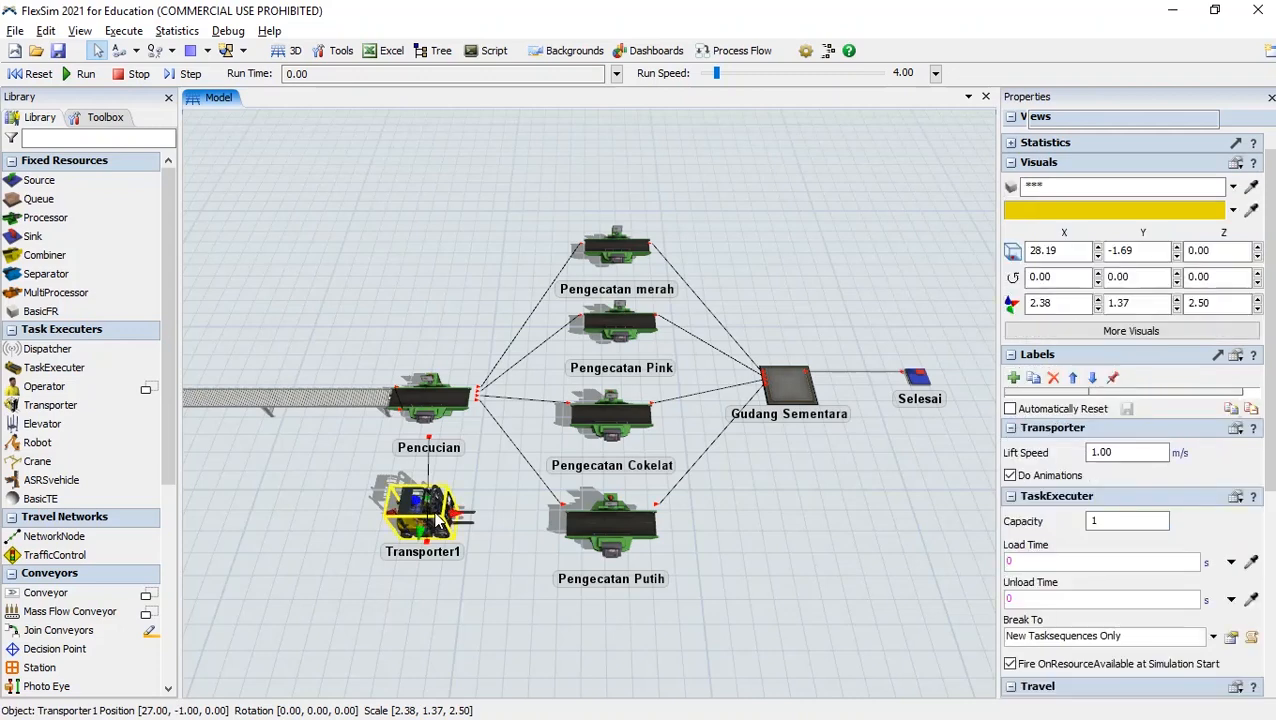
double_click(420, 510)
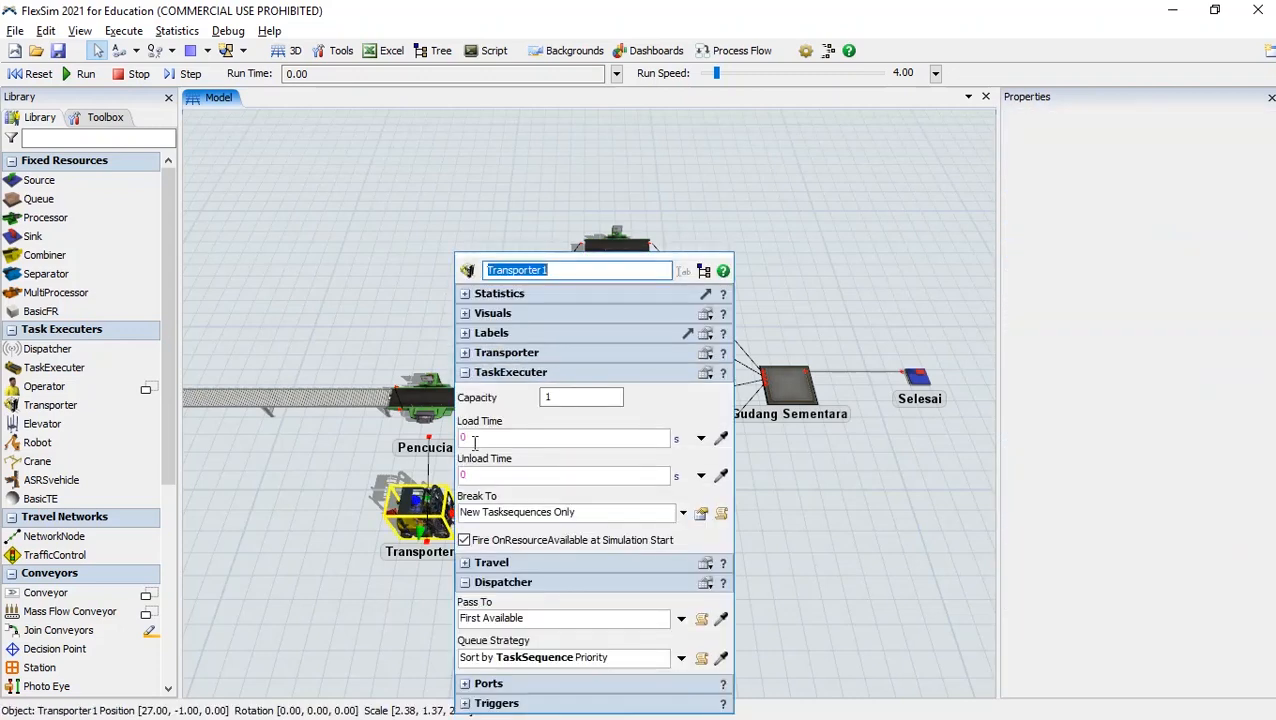
left_click(465, 373)
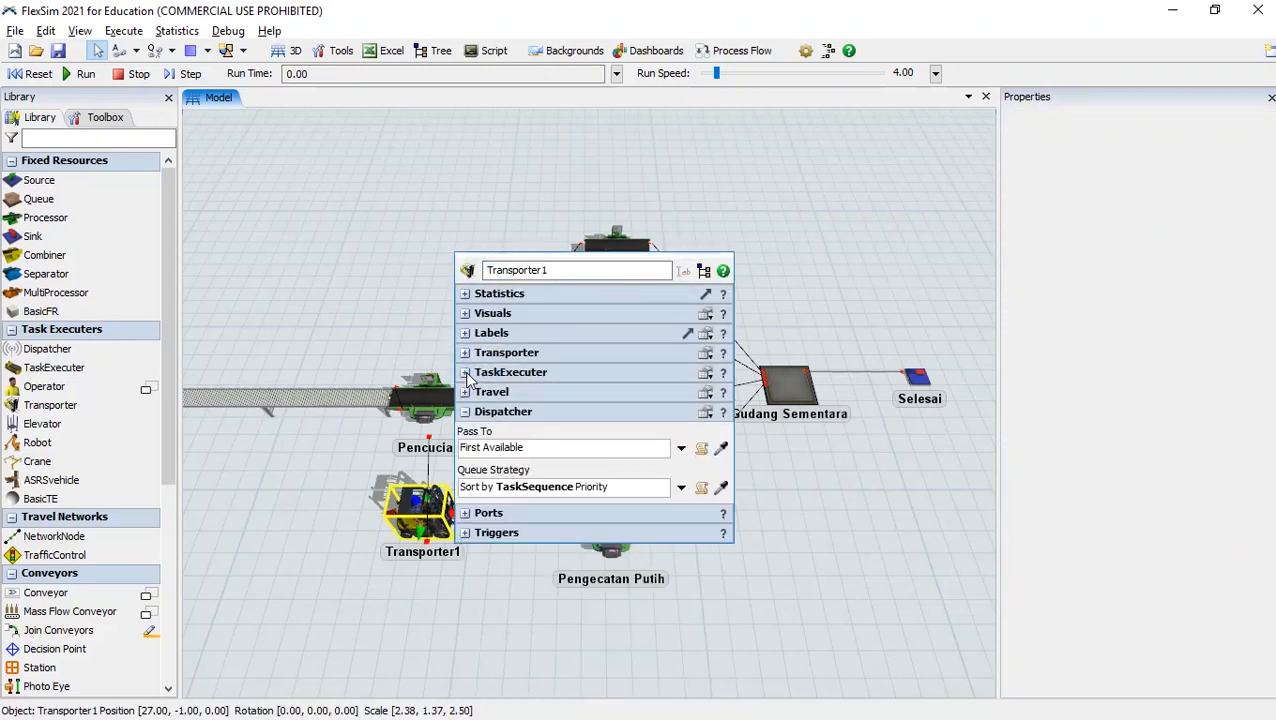
left_click(465, 412)
left_click(465, 373)
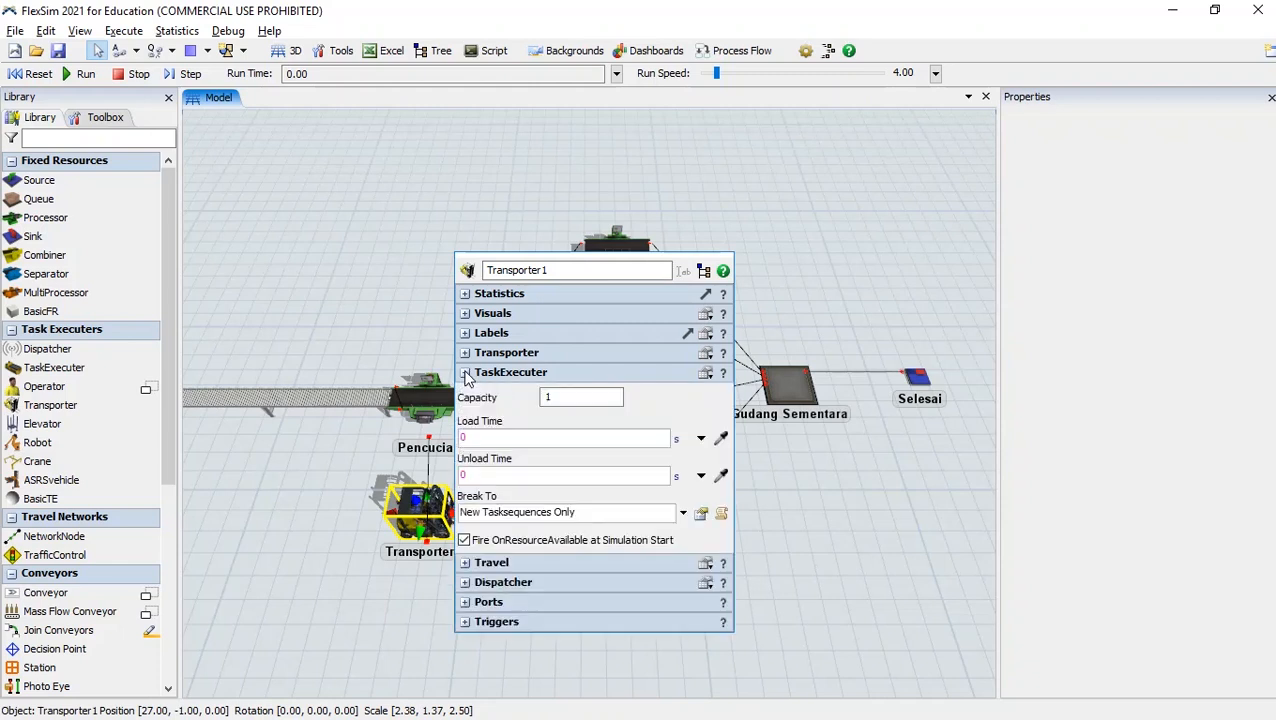
double_click(571, 397)
left_click(466, 210)
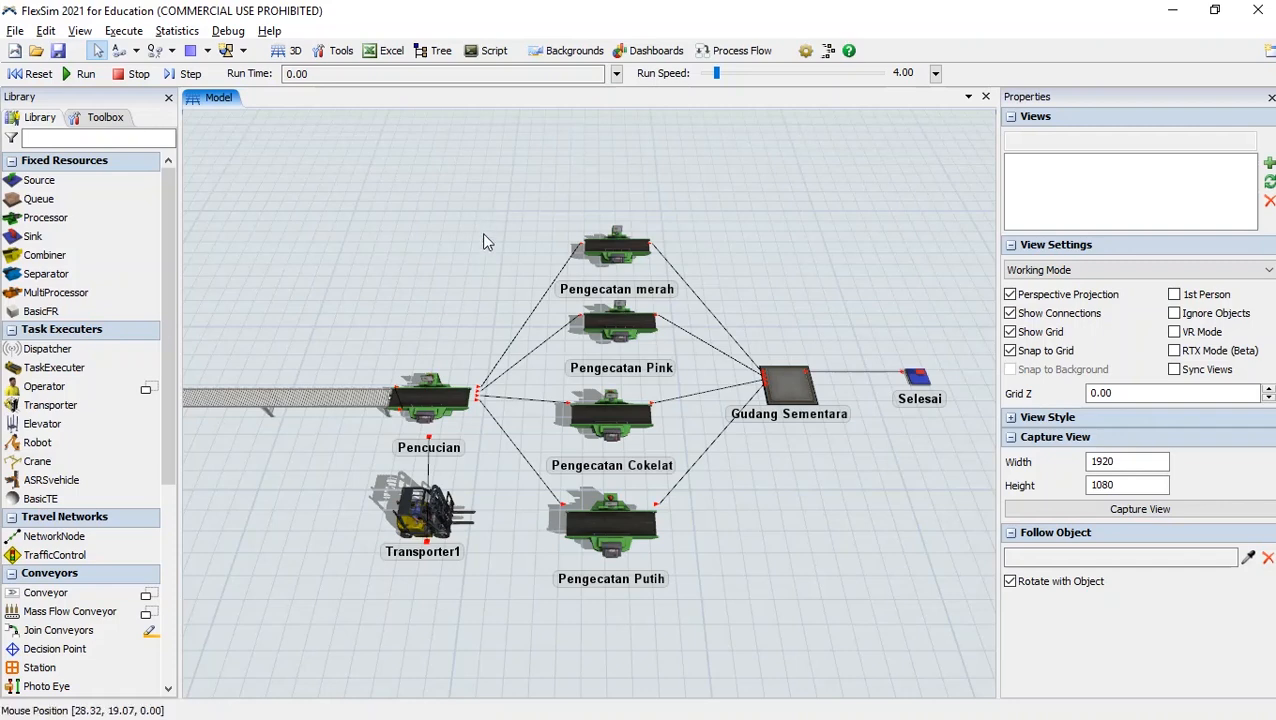
Check the flowchart for each paint color's percentage after Pengecatan, and return to the FlexSim model
scroll(577, 190, "down", 1)
left_click_drag(577, 190, 578, 191)
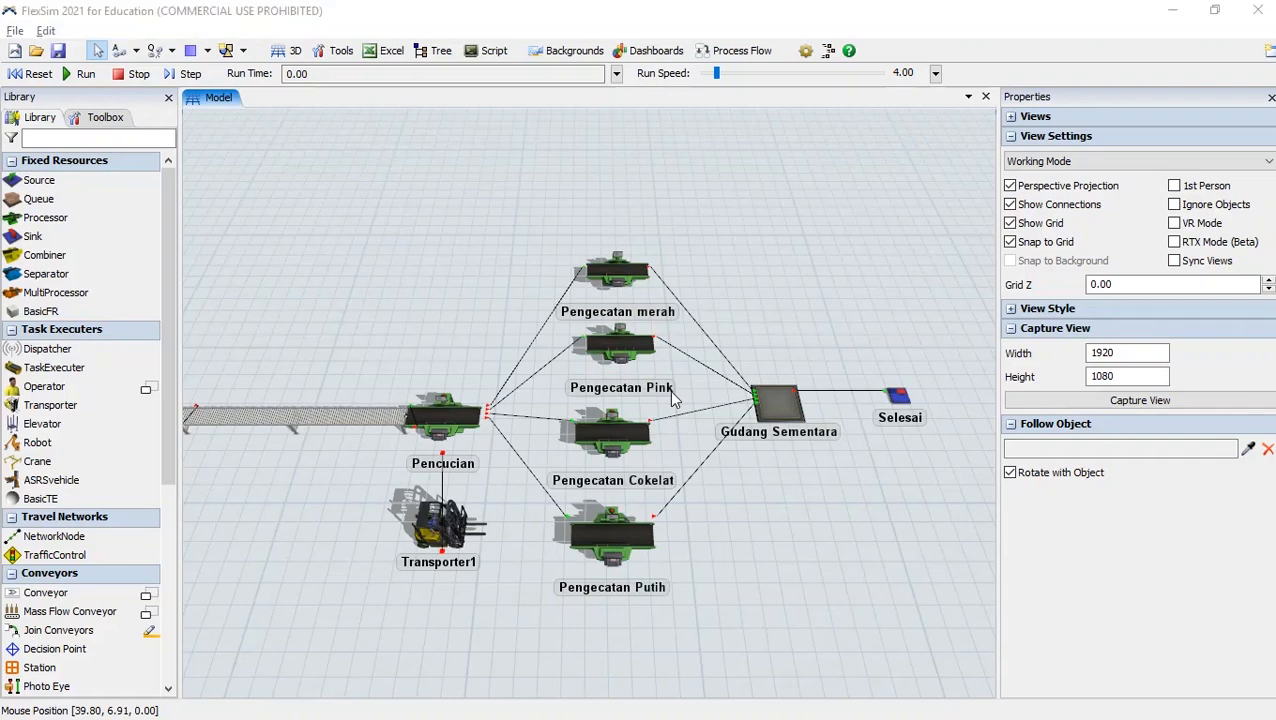
key("alt+Tab")
key("Tab")
key("Tab")
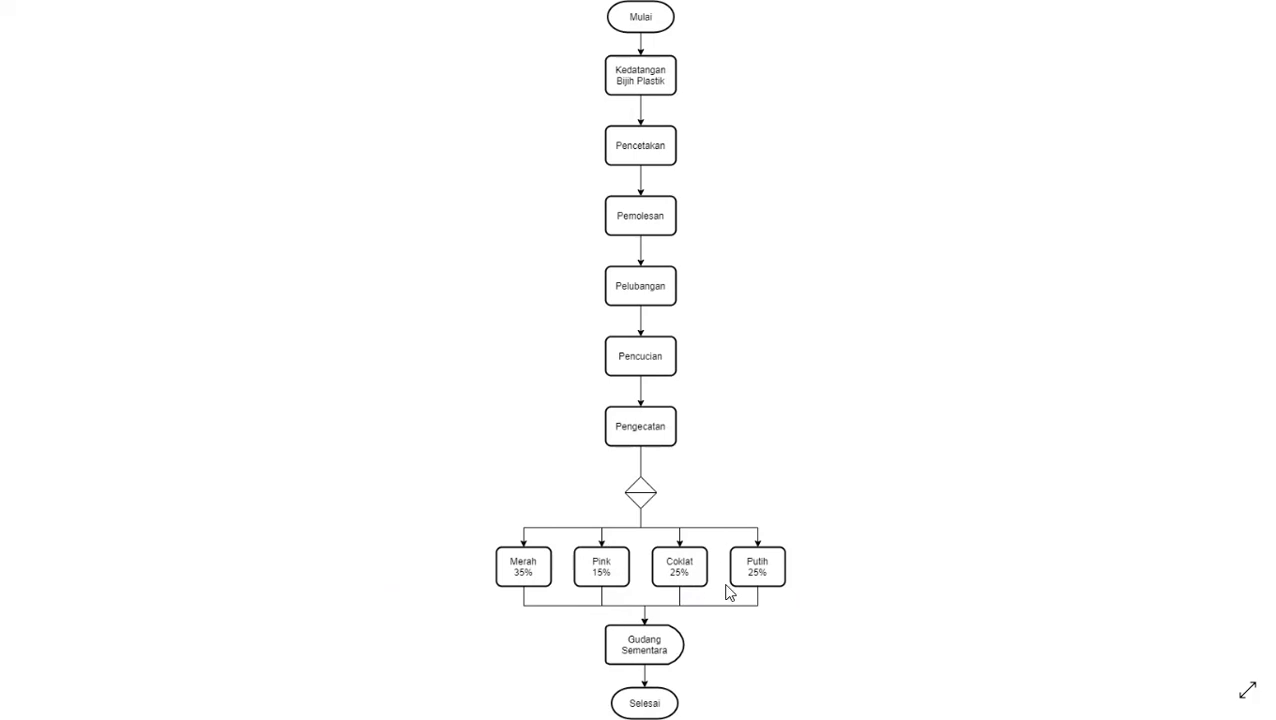
key("alt+Tab")
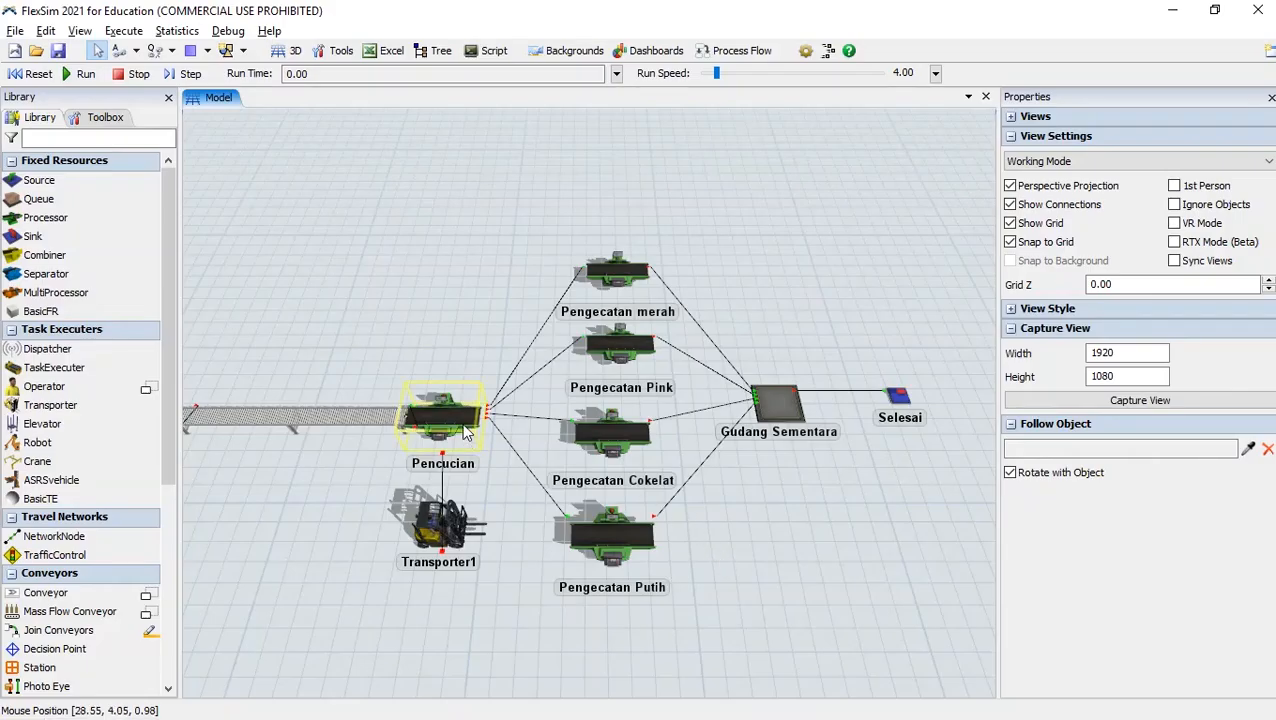
Set Pencucian's Send To Port rule to By Percentage and add entries for four output ports
left_click(463, 432)
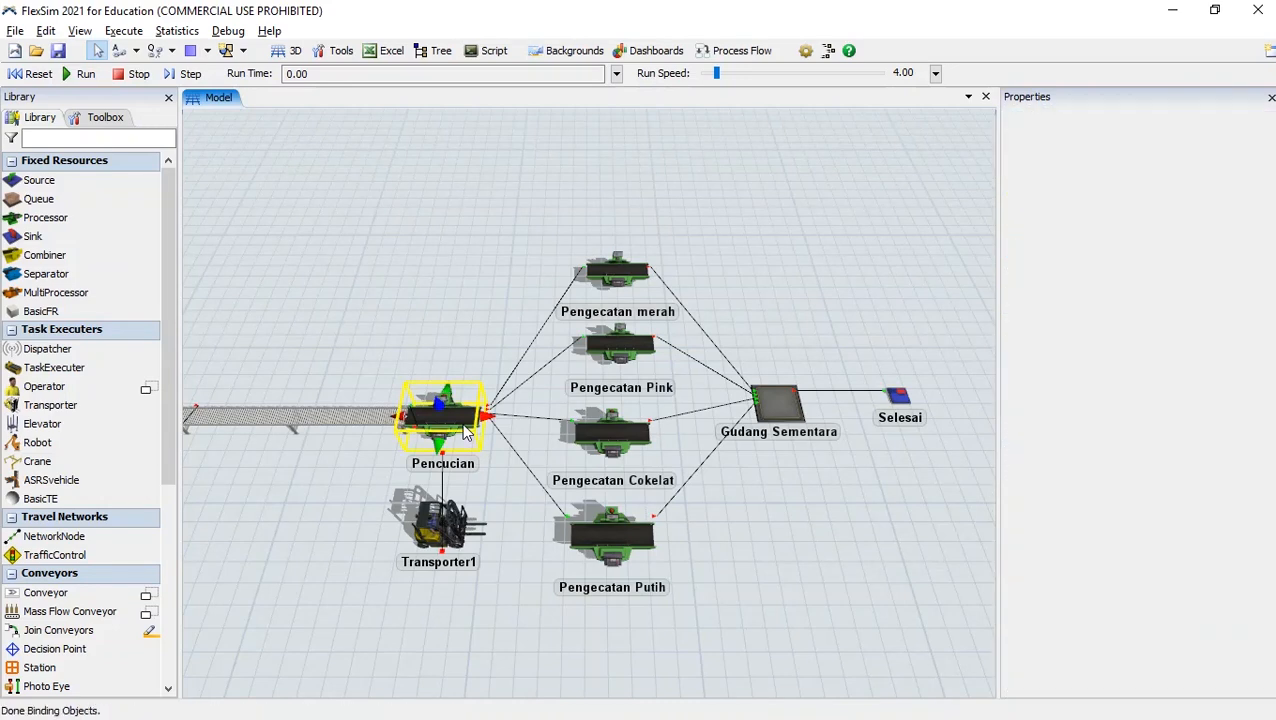
double_click(463, 432)
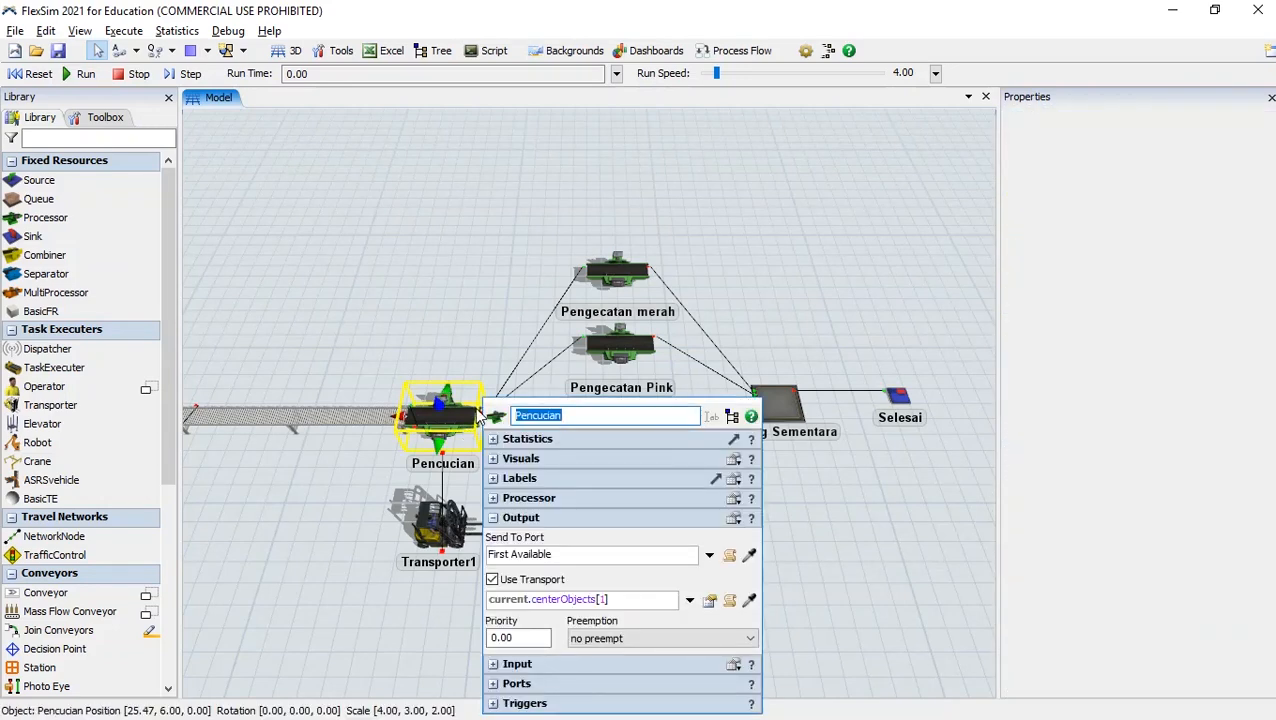
left_click(710, 556)
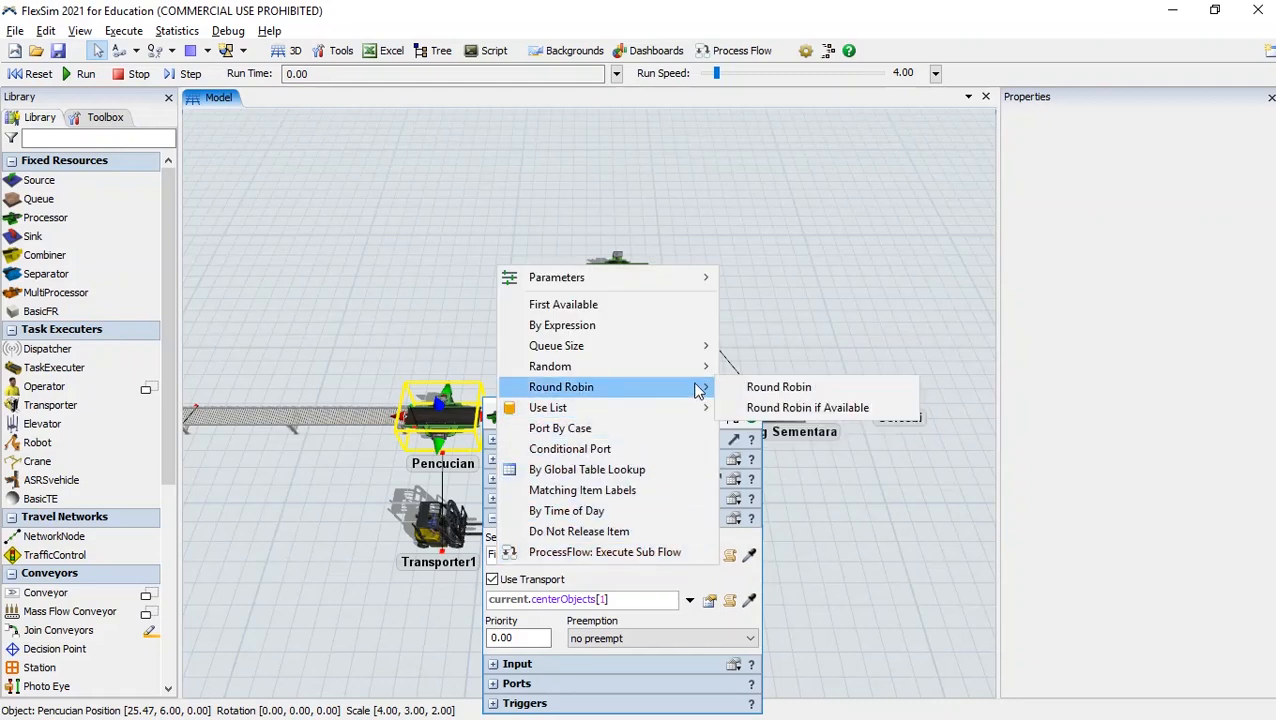
mouse_move(706, 370)
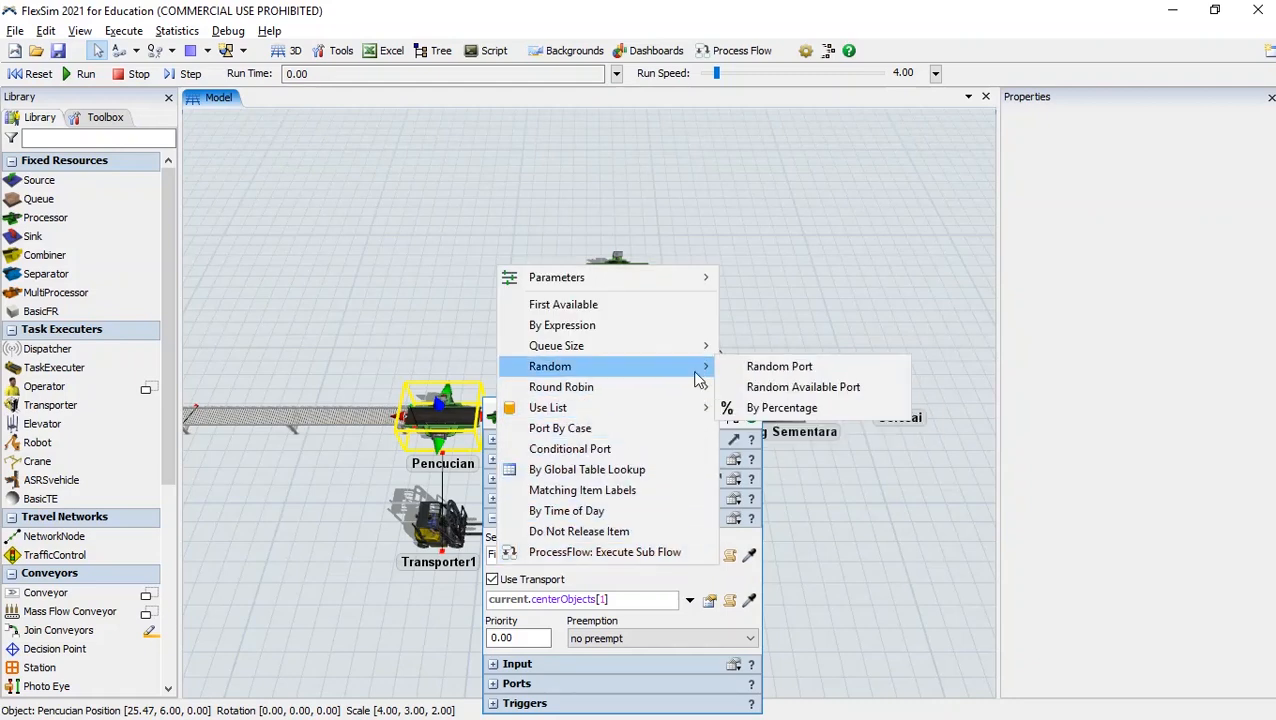
left_click(780, 409)
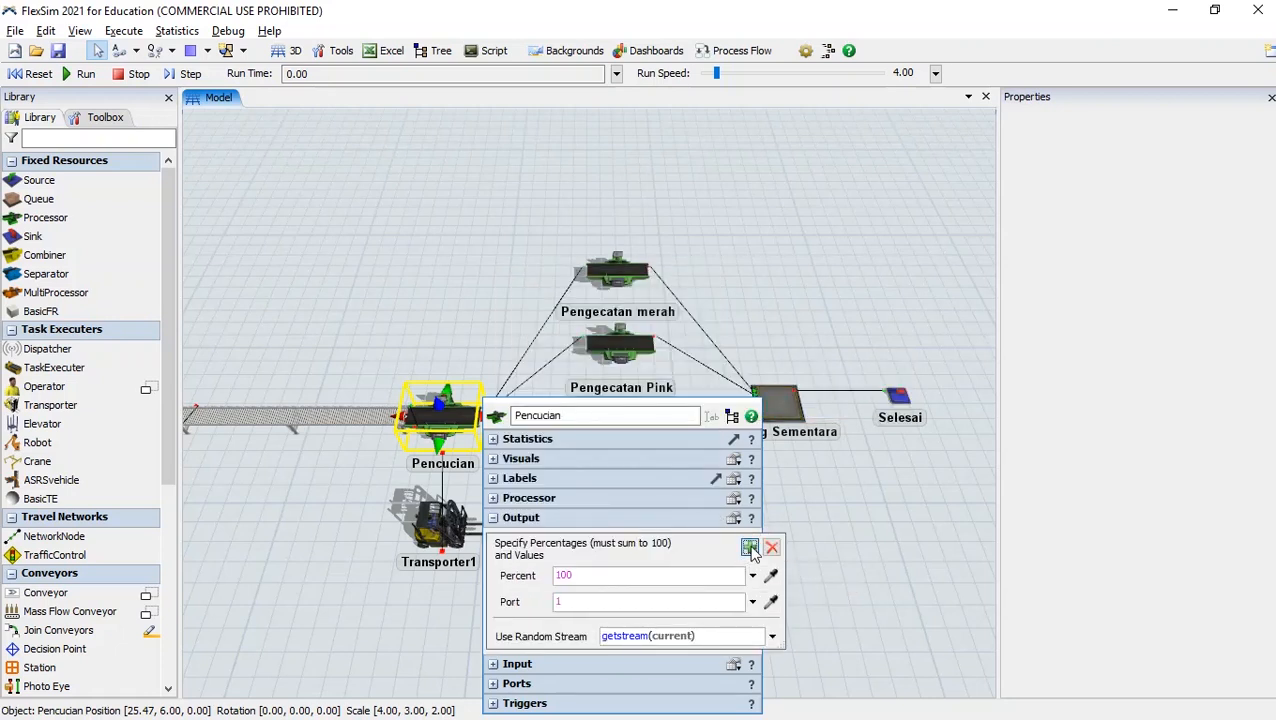
left_click(749, 547)
left_click(749, 547)
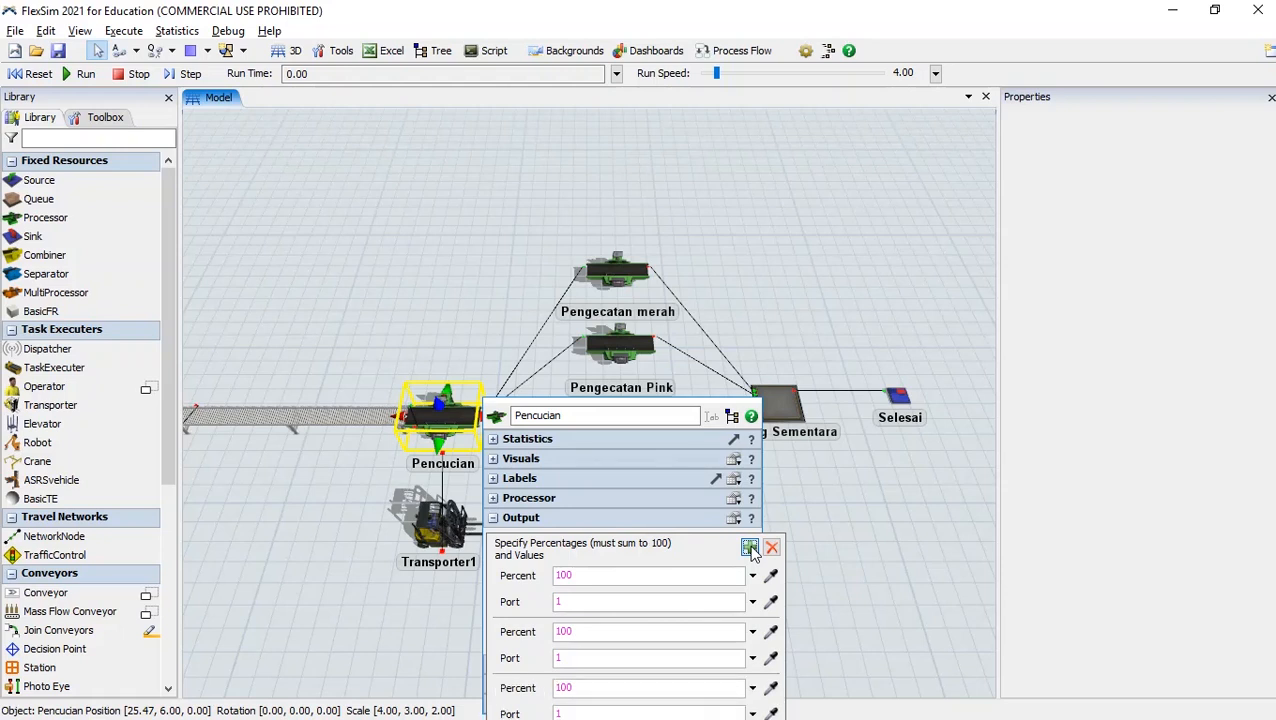
Set Pencucian's first two percentage entries to 35 percent for port 1 and 15 percent for port 2
left_click(675, 577)
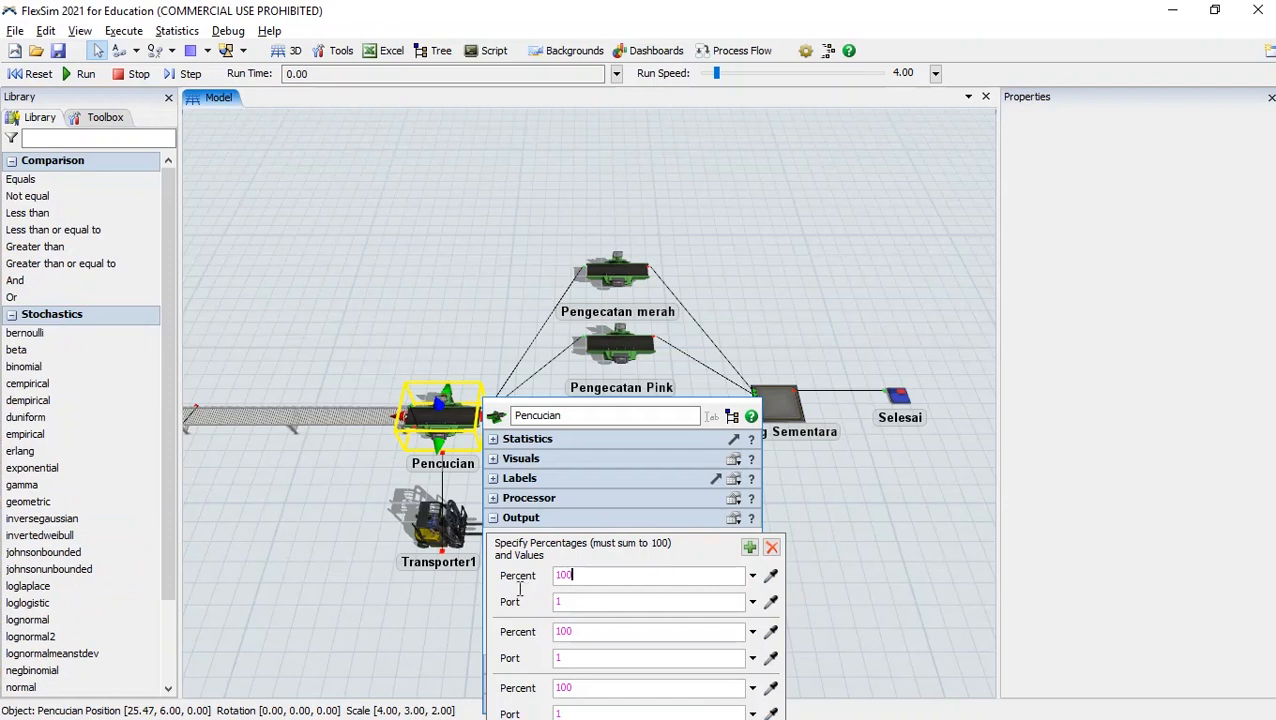
type("35")
left_click_drag(583, 632, 545, 631)
key("BackSpace")
left_click(695, 563)
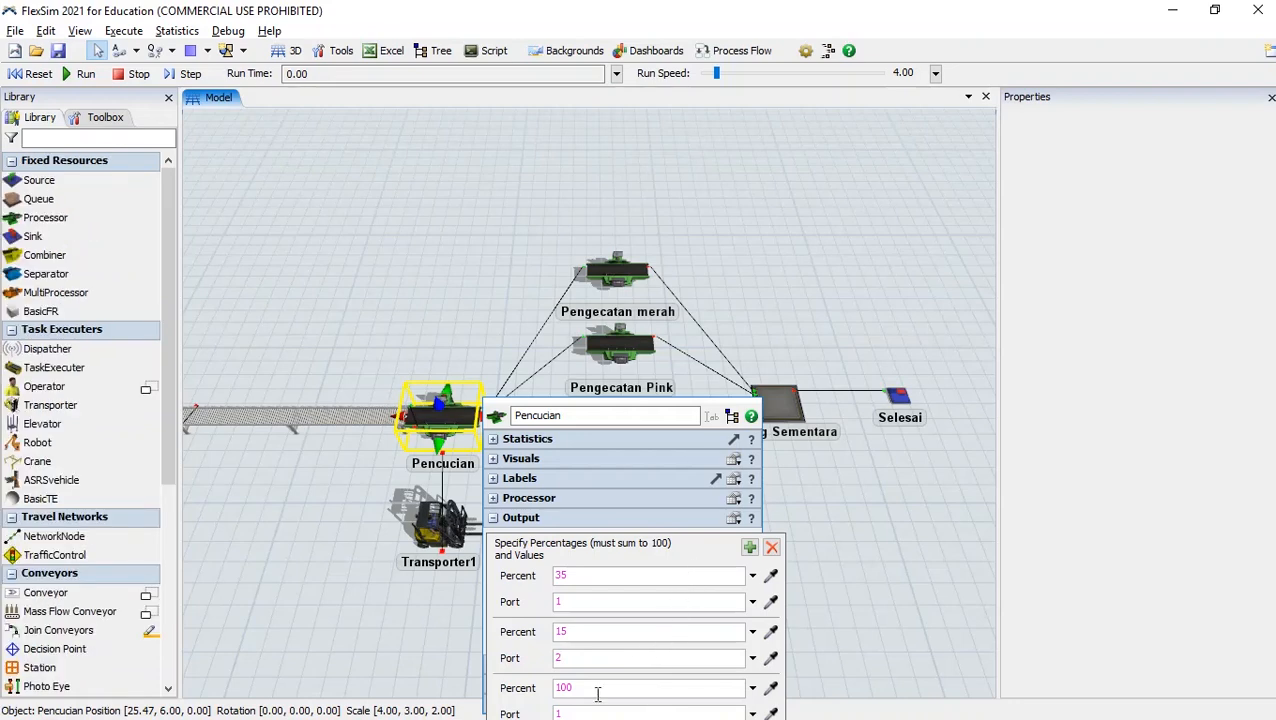
Set Pencucian's third percentage entry to 25 percent for port 3
left_click_drag(598, 692, 538, 688)
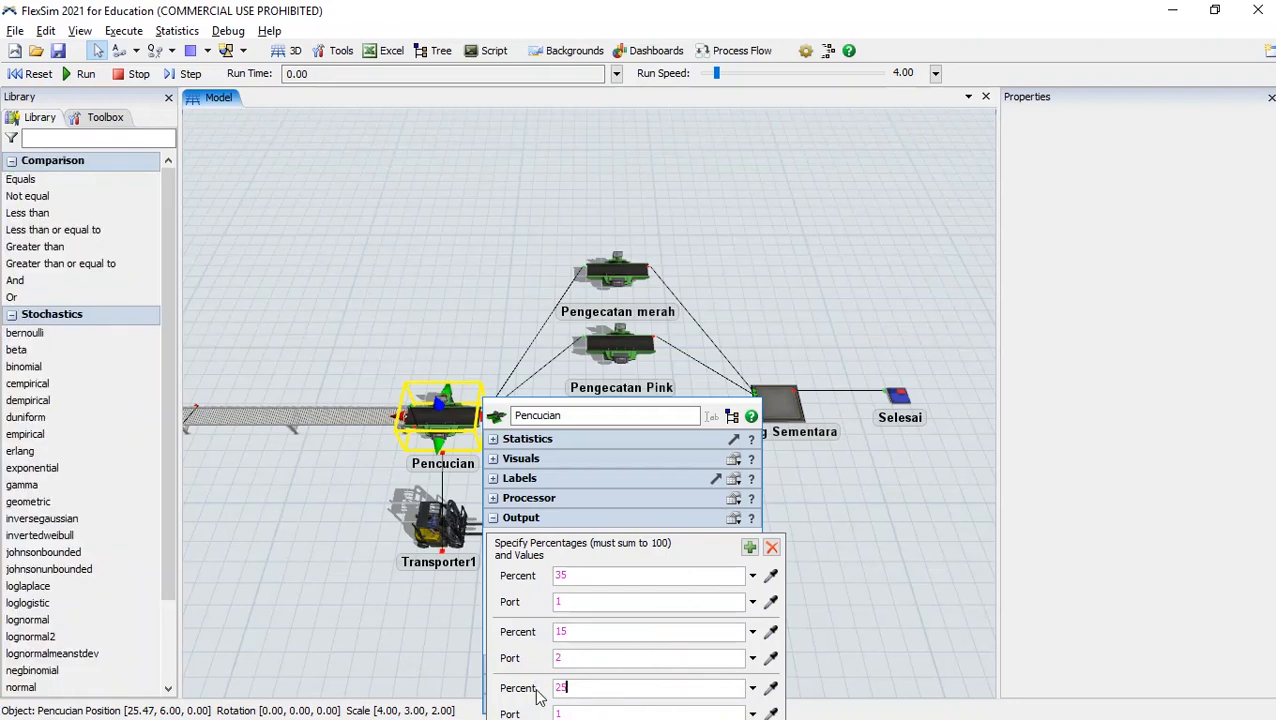
type("25")
left_click(556, 714)
left_click(679, 479)
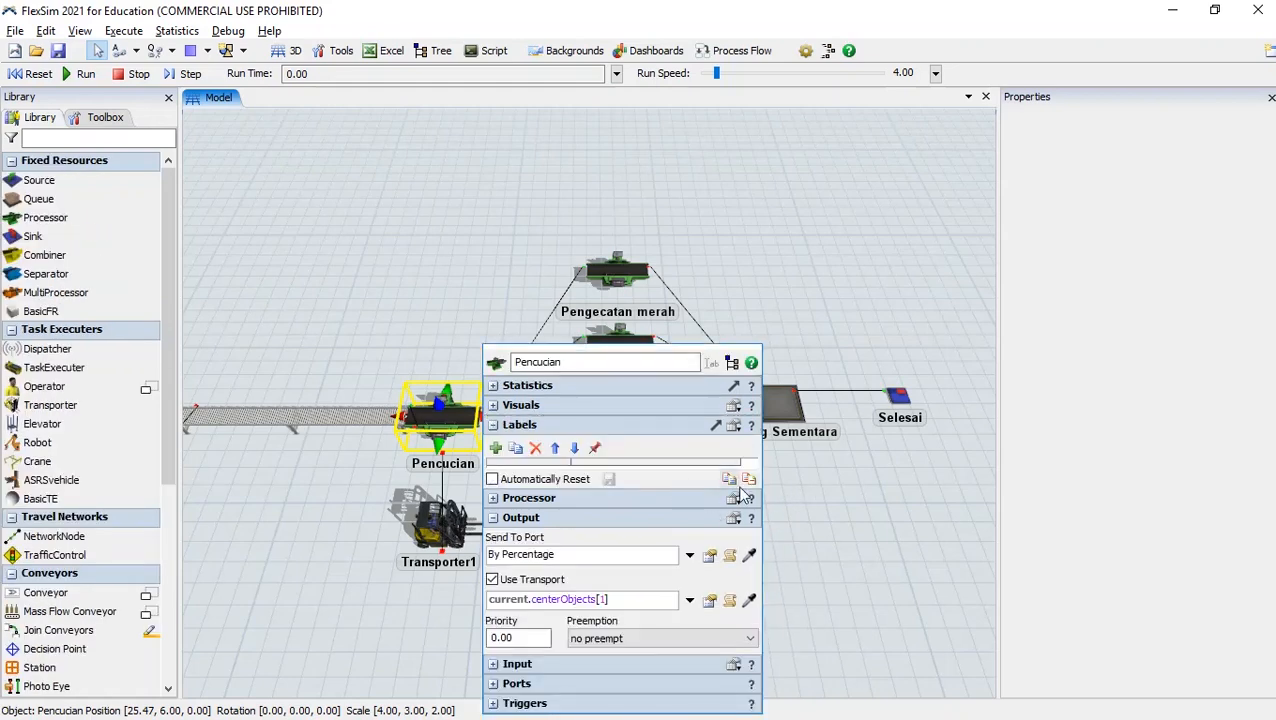
left_click(838, 481)
left_click_drag(769, 468, 769, 386)
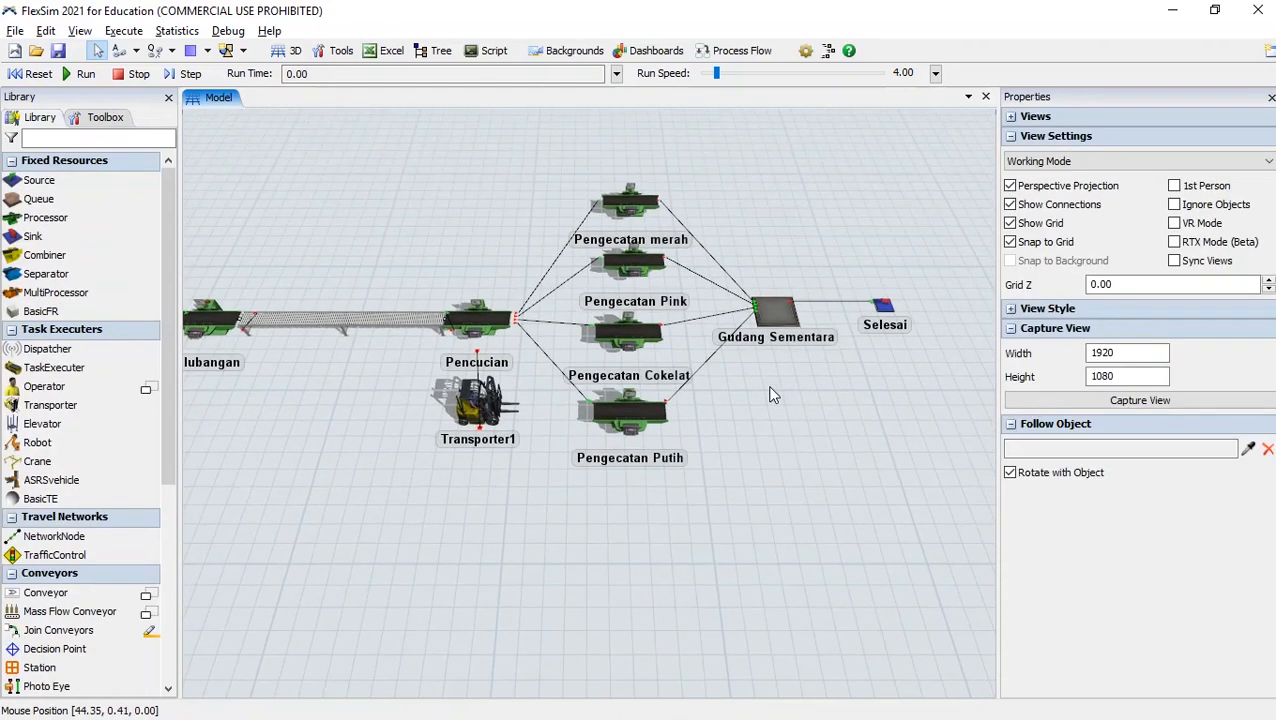
Set Pencucian's fourth percentage entry to 25 percent for port 4
left_click(490, 333)
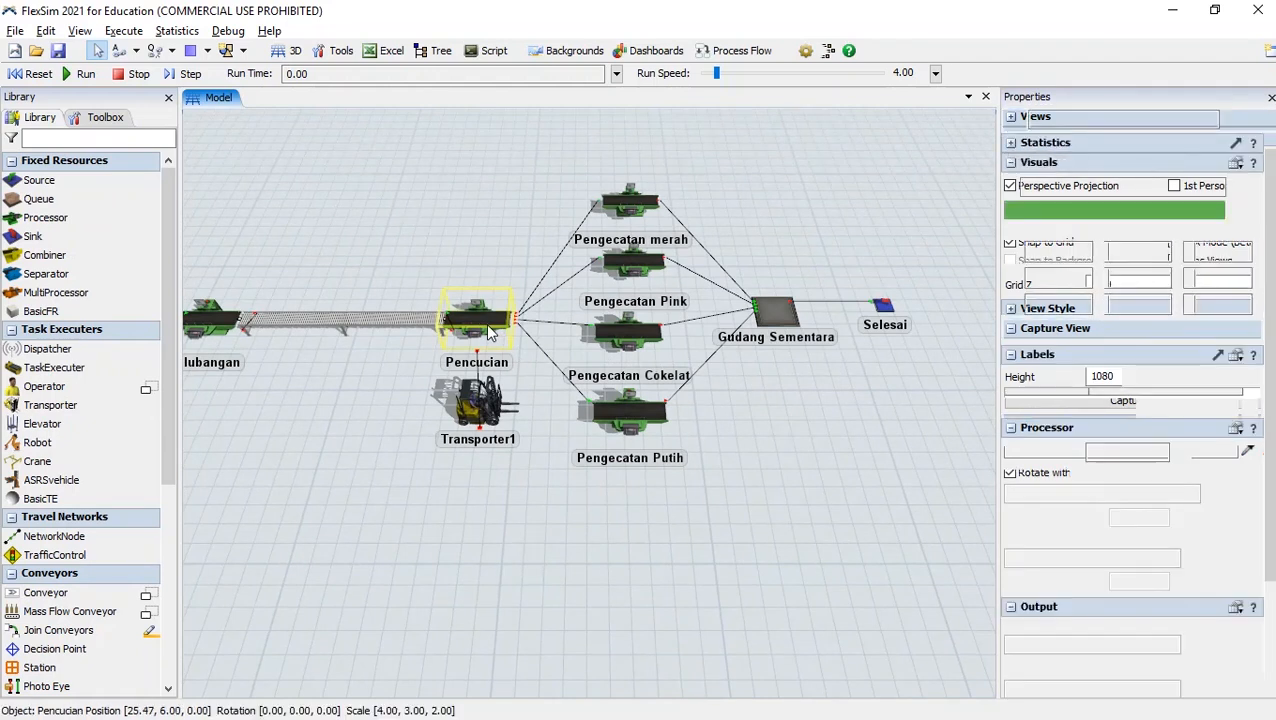
double_click(490, 333)
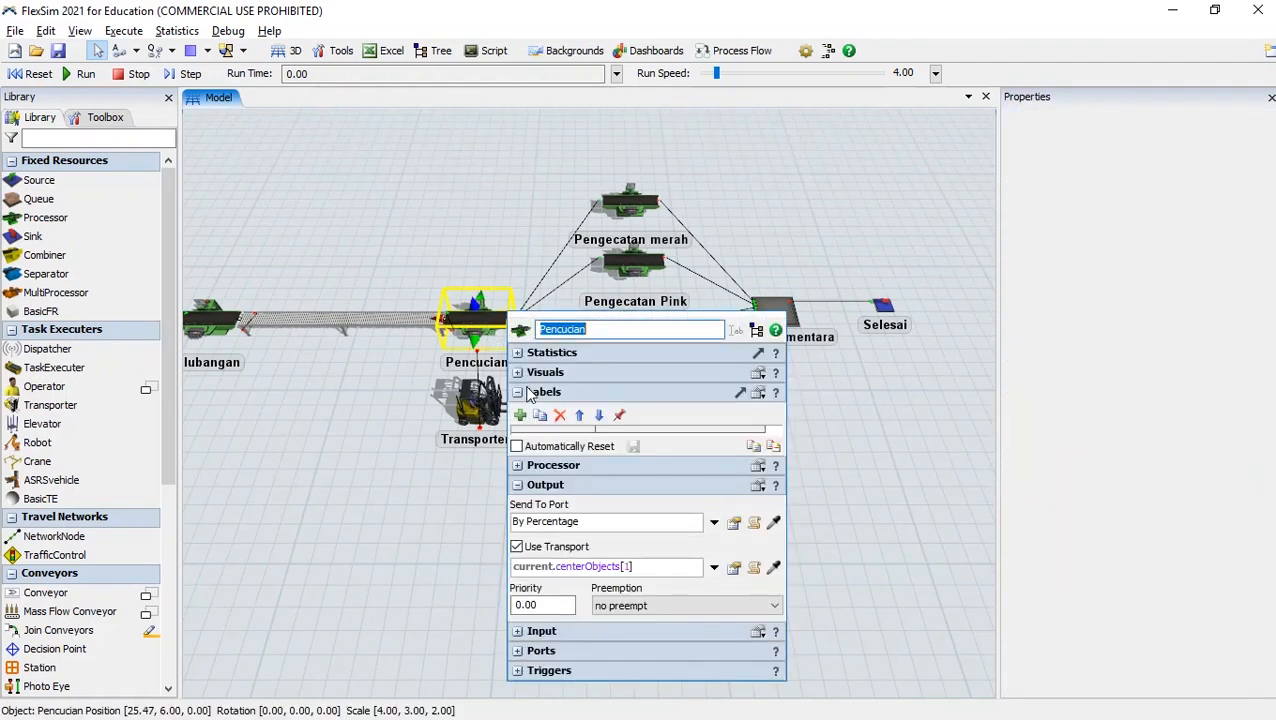
left_click(518, 393)
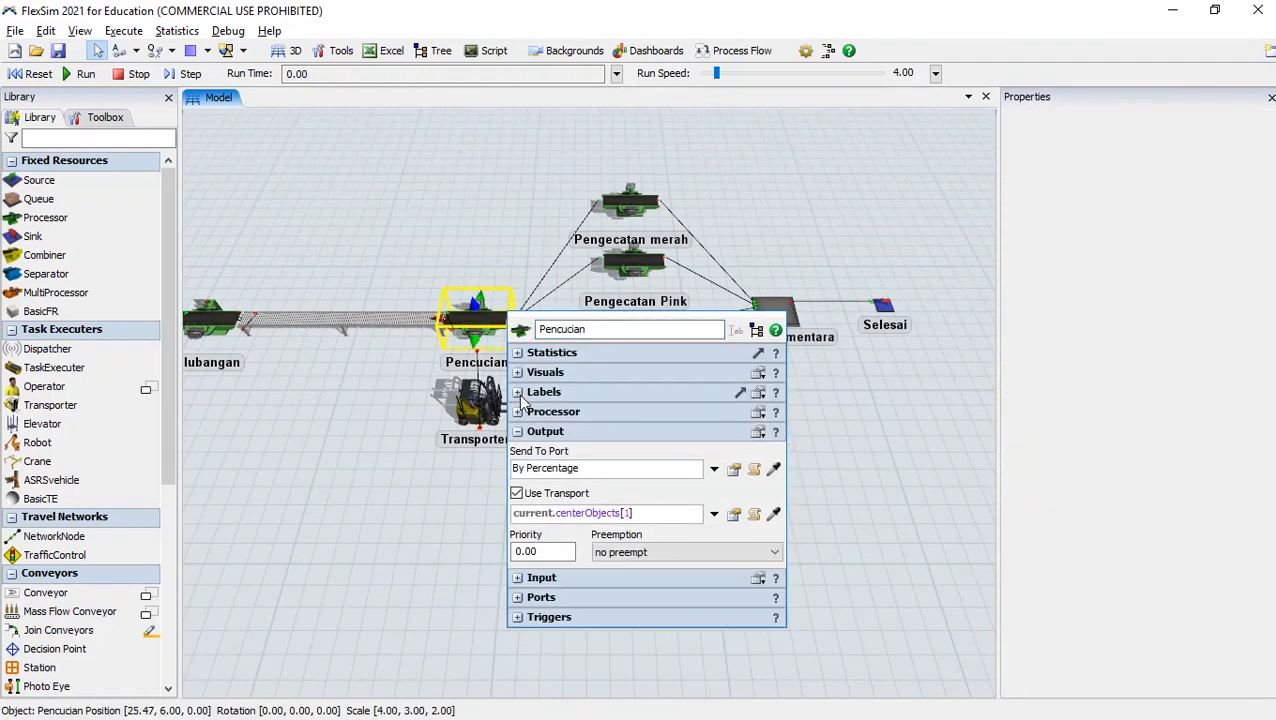
left_click(733, 470)
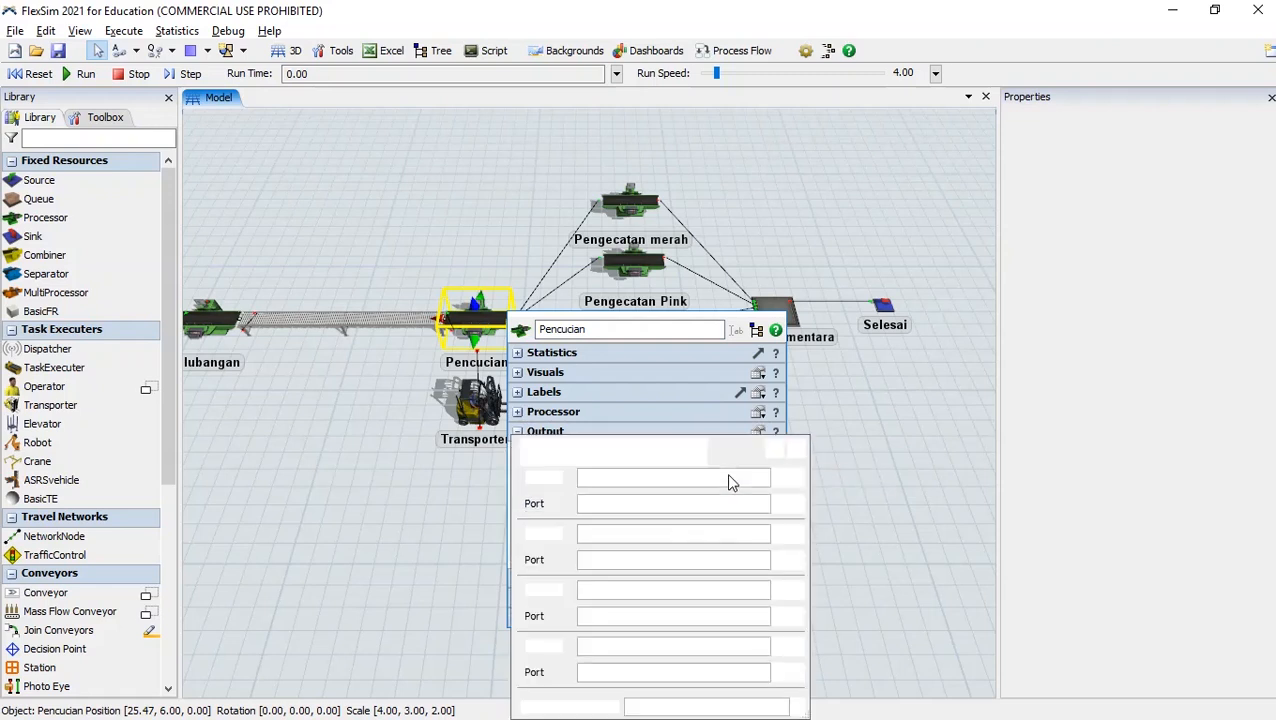
left_click_drag(598, 645, 563, 645)
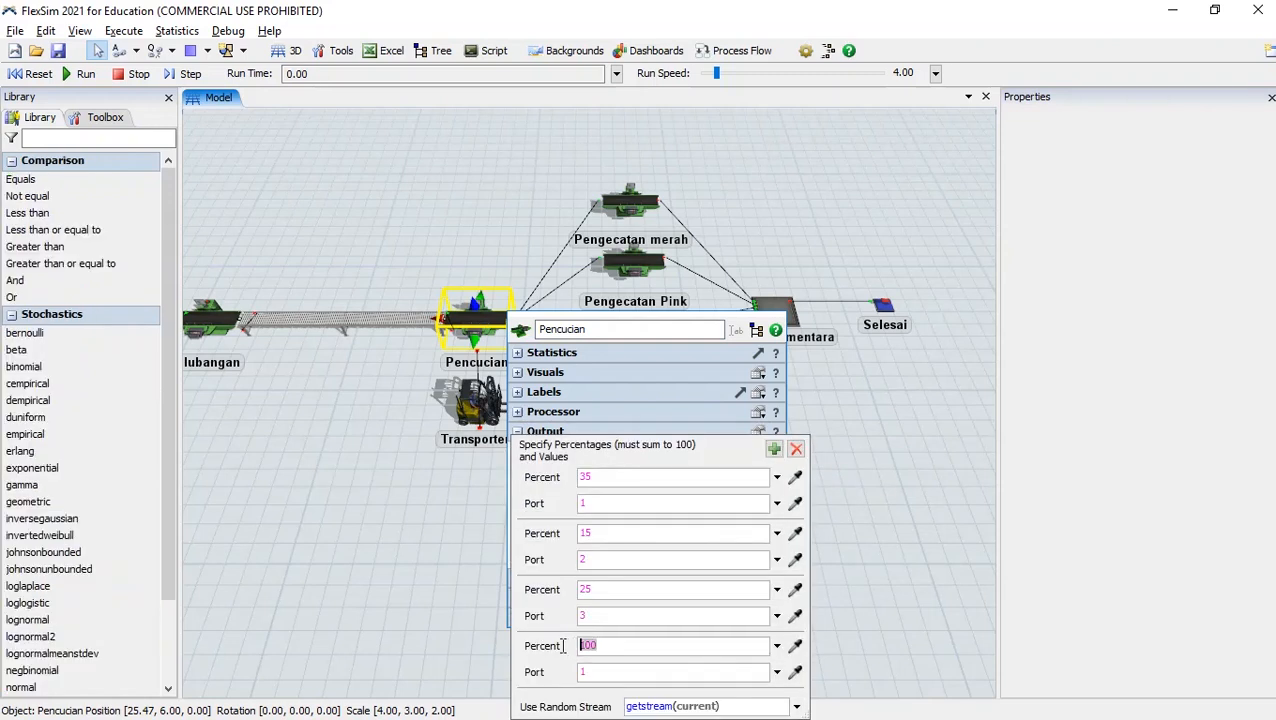
type("25")
left_click(576, 672)
type("4")
left_click(446, 568)
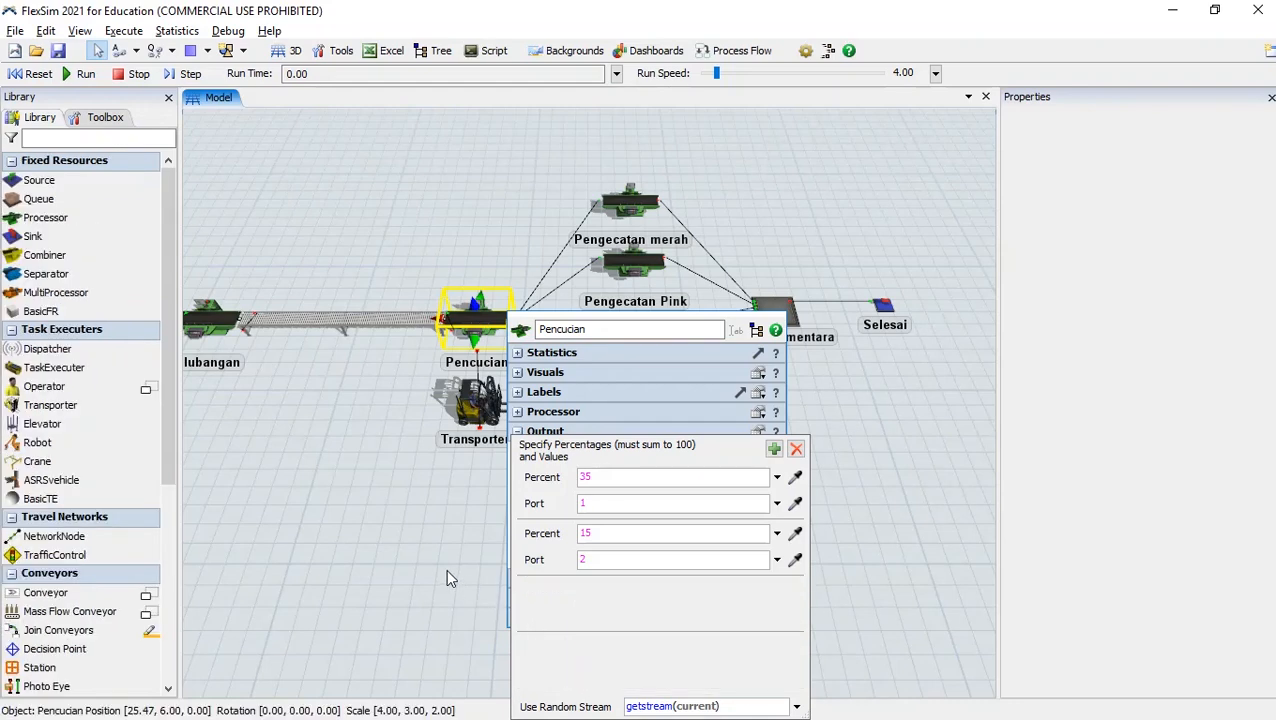
Compare the flowchart's color percentages with the percentage and port entries in Pencucian's Send To Port rule
key("alt+Tab")
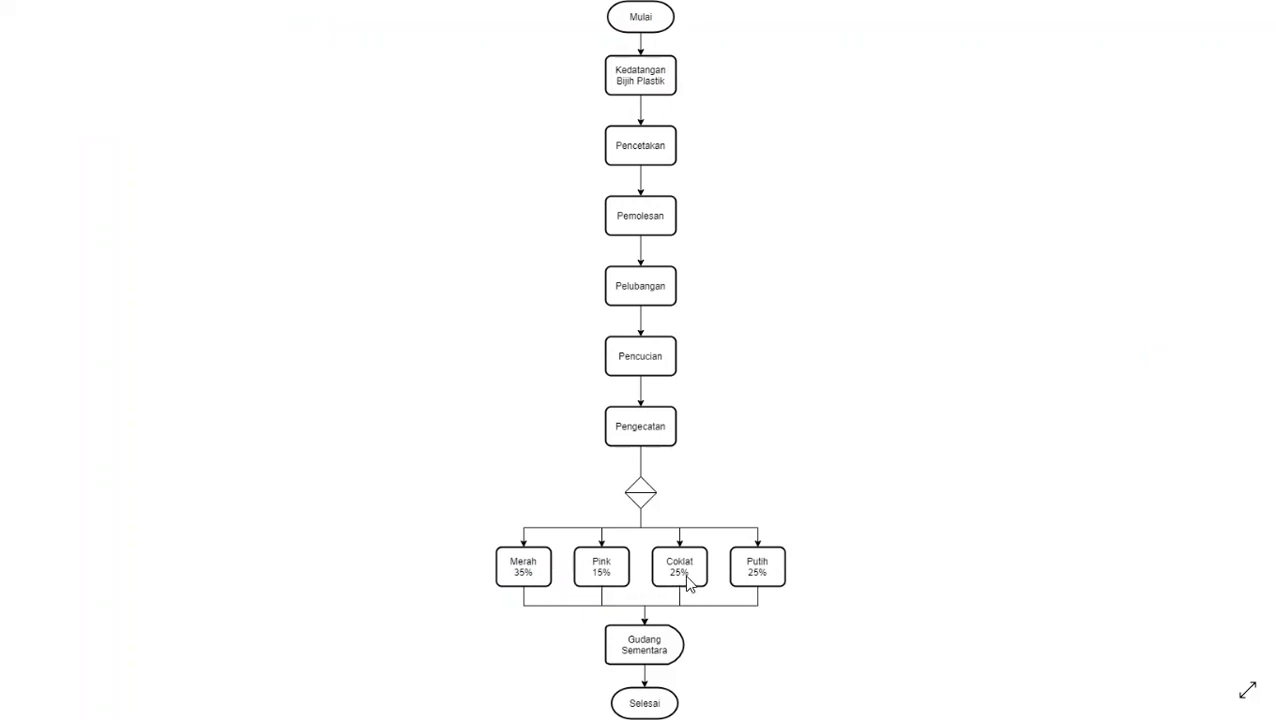
key("alt+Tab")
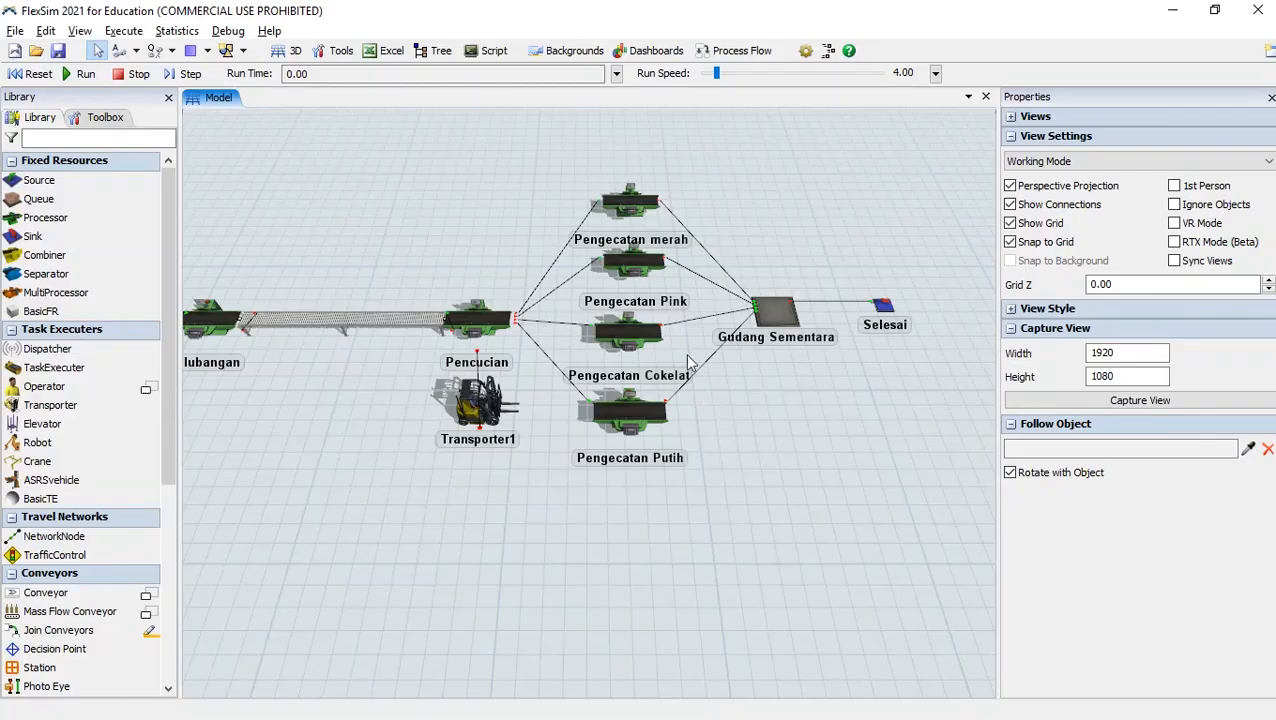
left_click(500, 335)
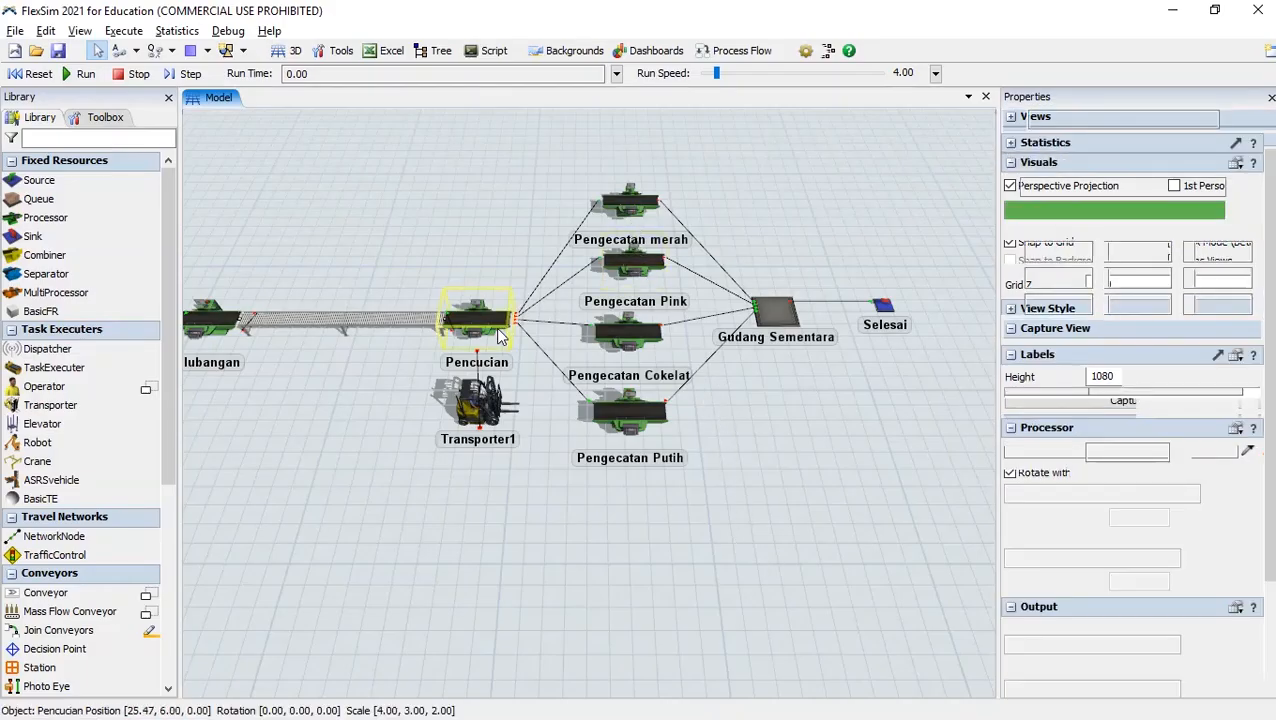
double_click(500, 335)
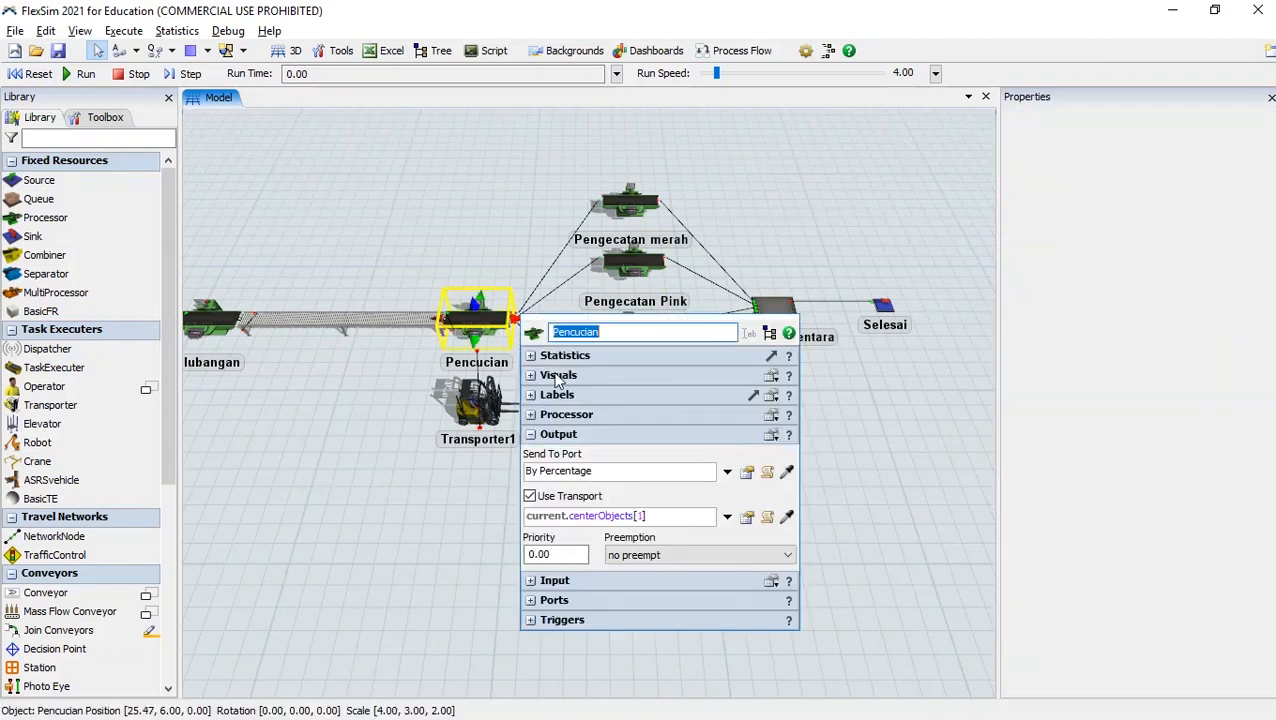
left_click(744, 476)
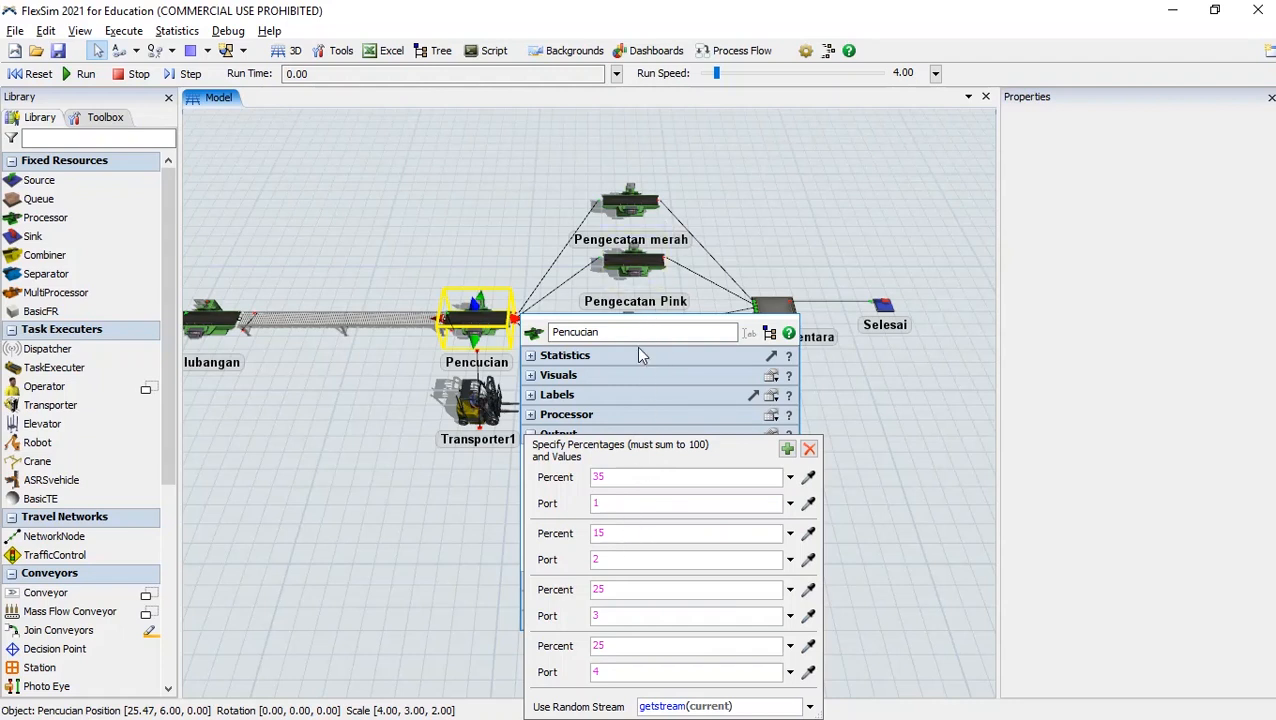
left_click(636, 394)
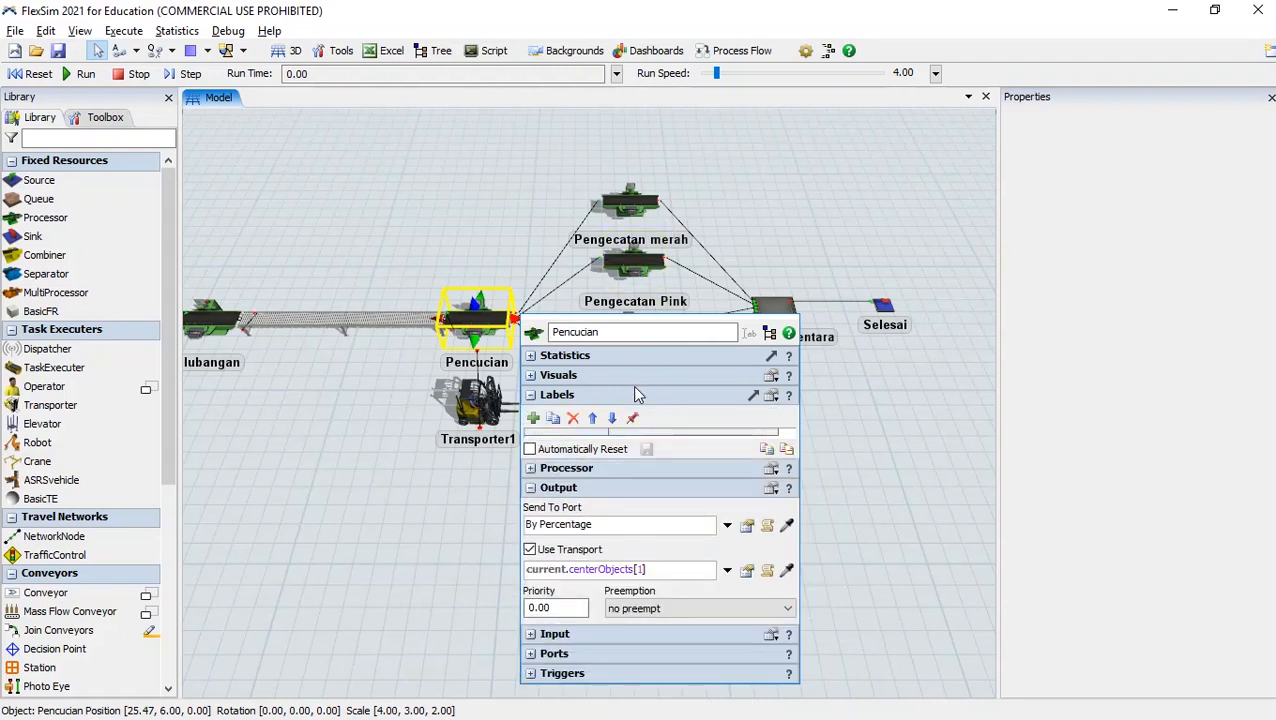
left_click(535, 397)
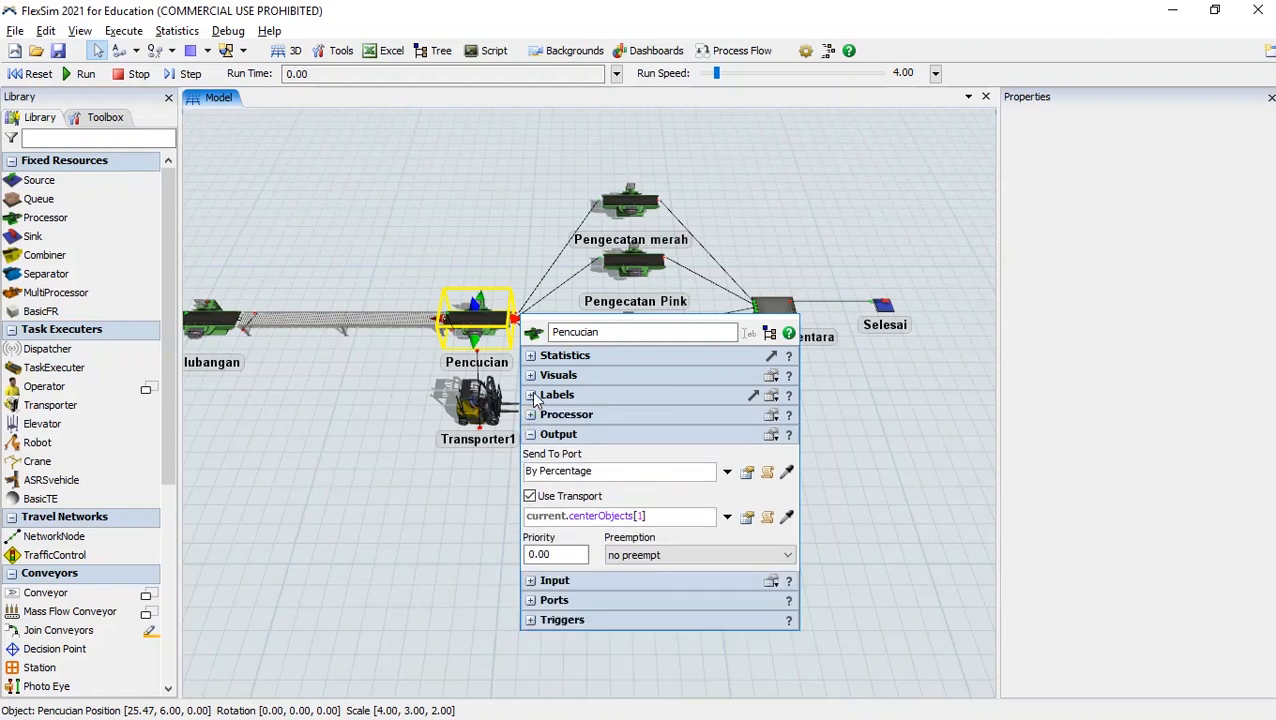
Examine Pencucian's output port list to check the order of the four painting processors
left_click(531, 434)
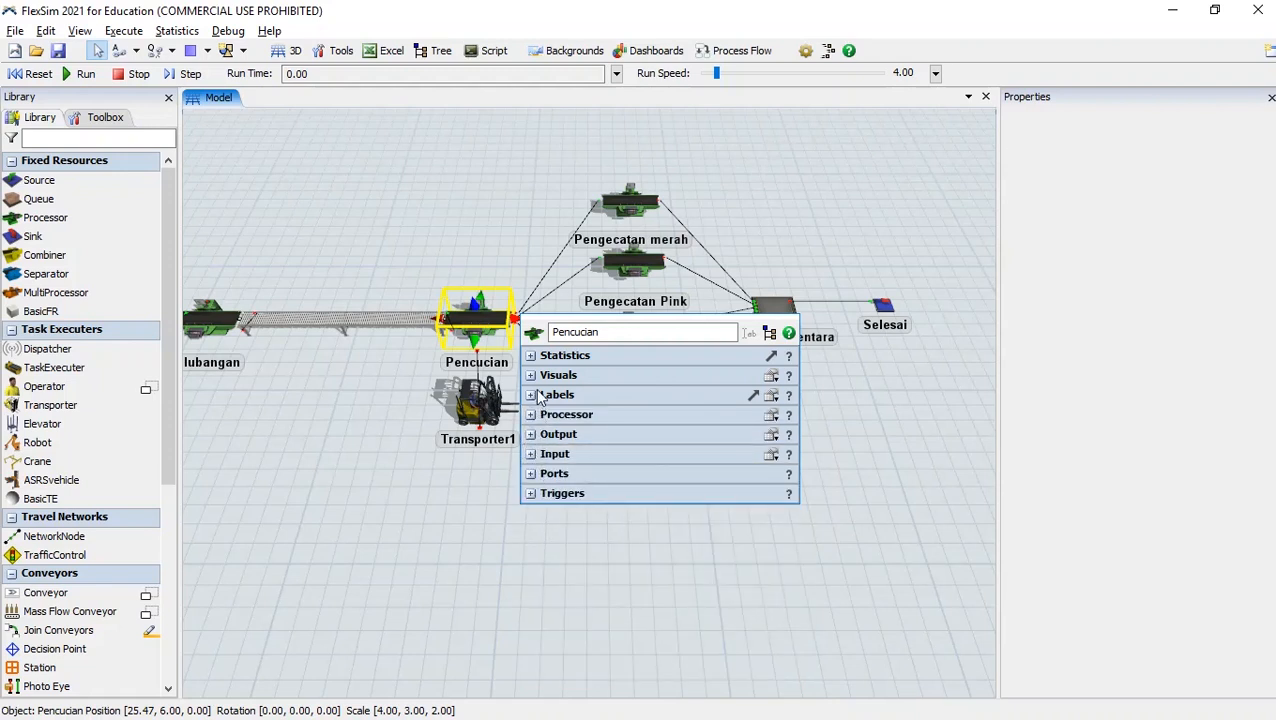
left_click(533, 357)
left_click(533, 357)
left_click(532, 376)
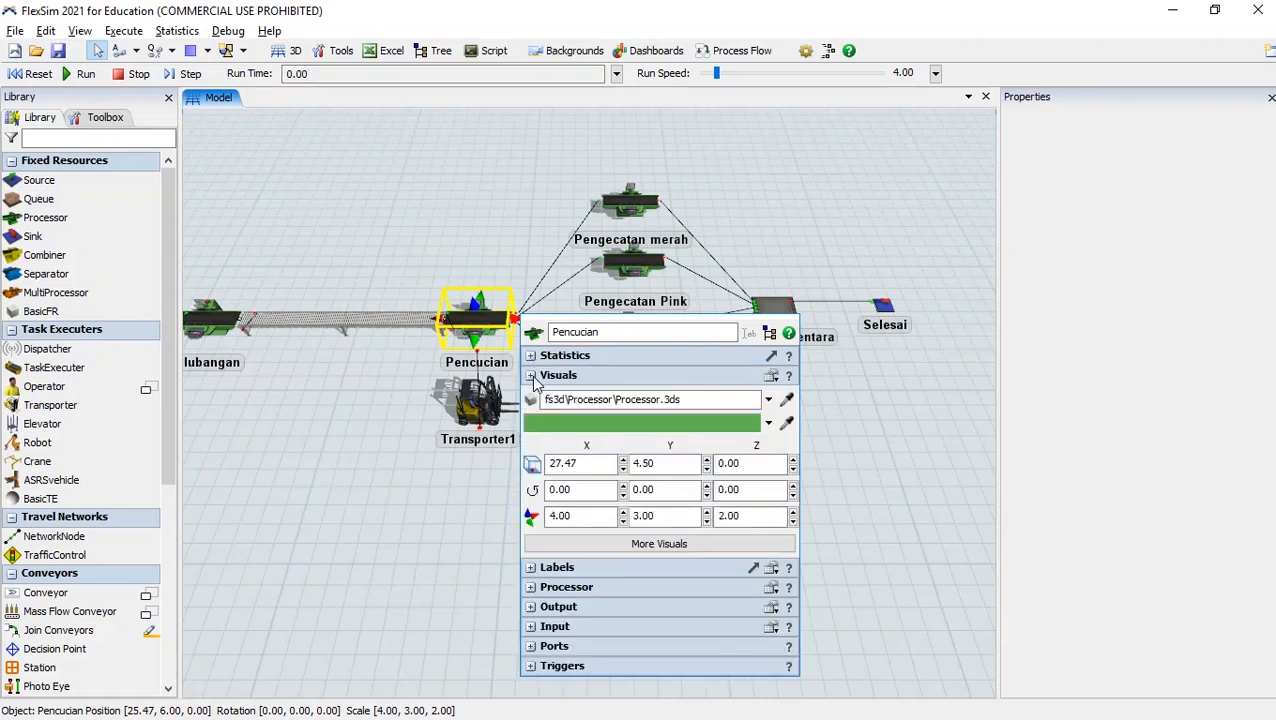
left_click(532, 376)
left_click(531, 396)
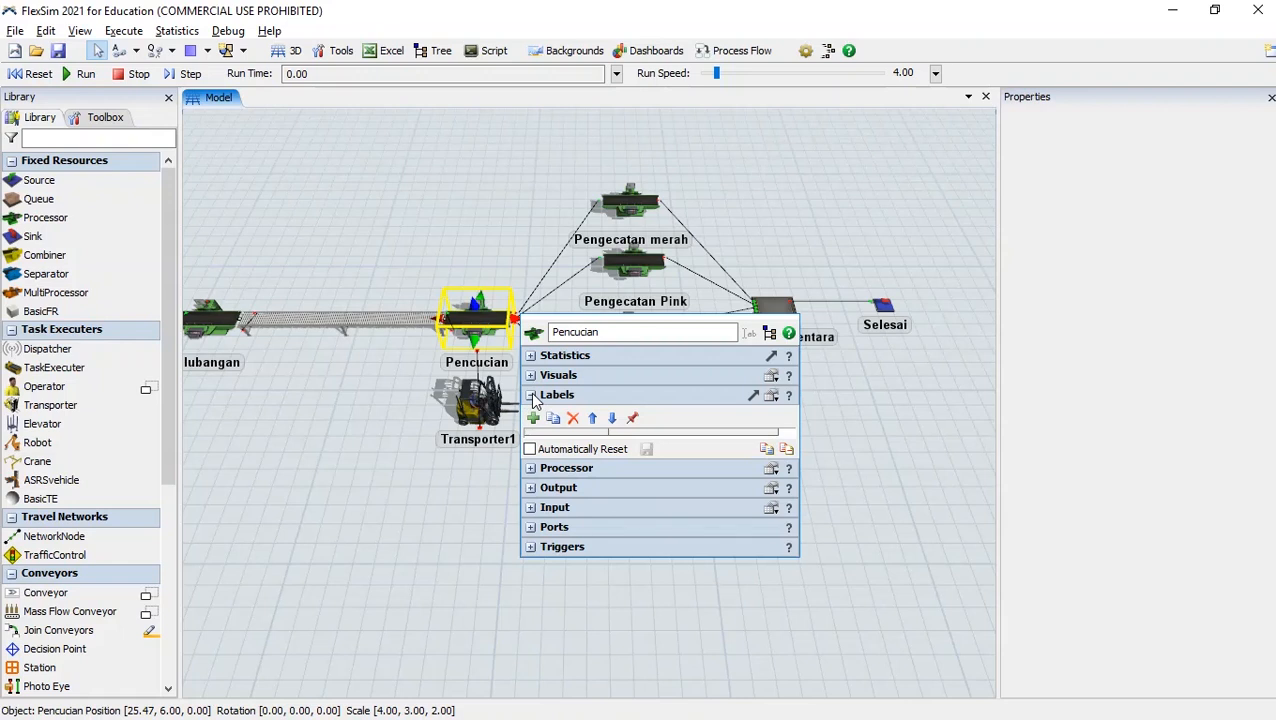
left_click(532, 396)
left_click(532, 474)
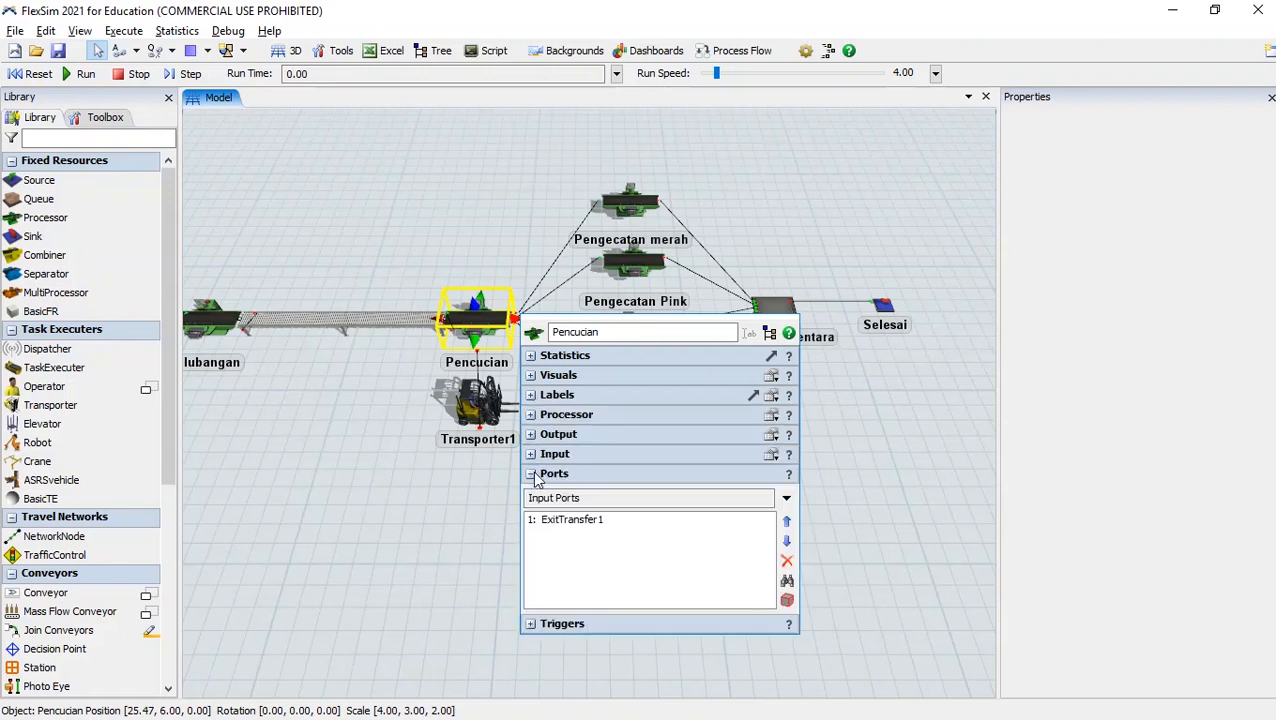
left_click(584, 522)
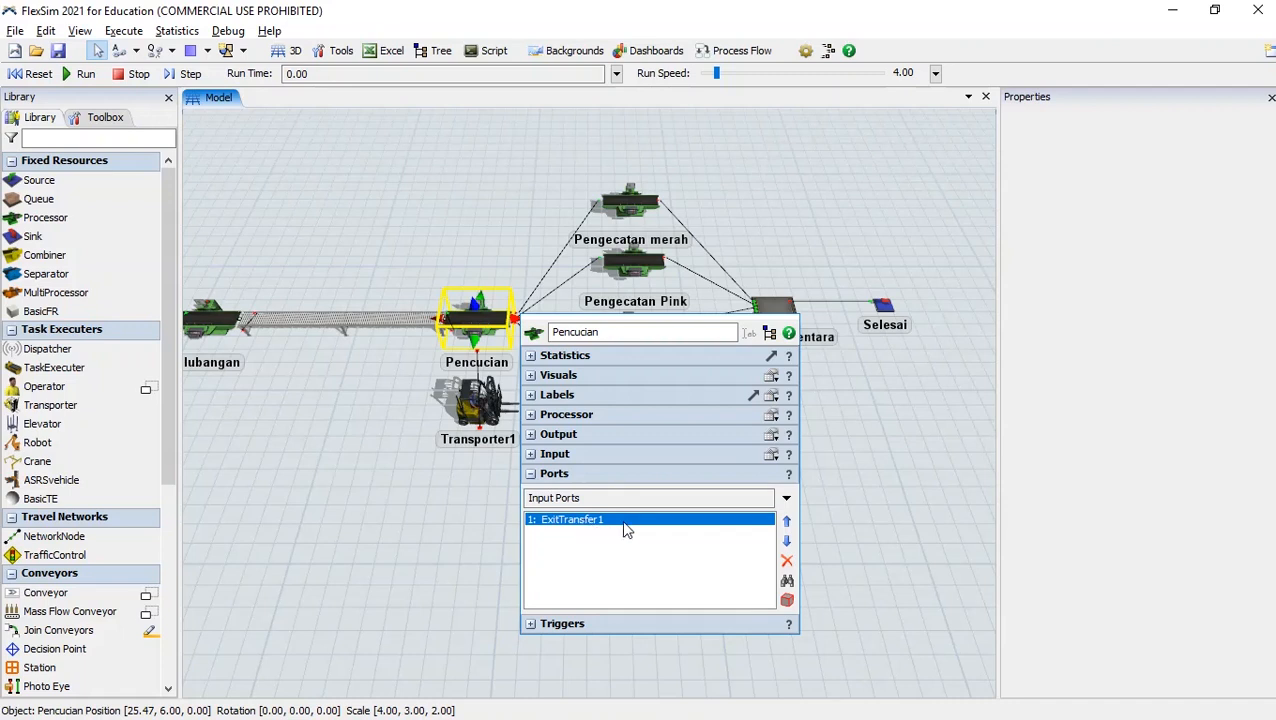
left_click(786, 499)
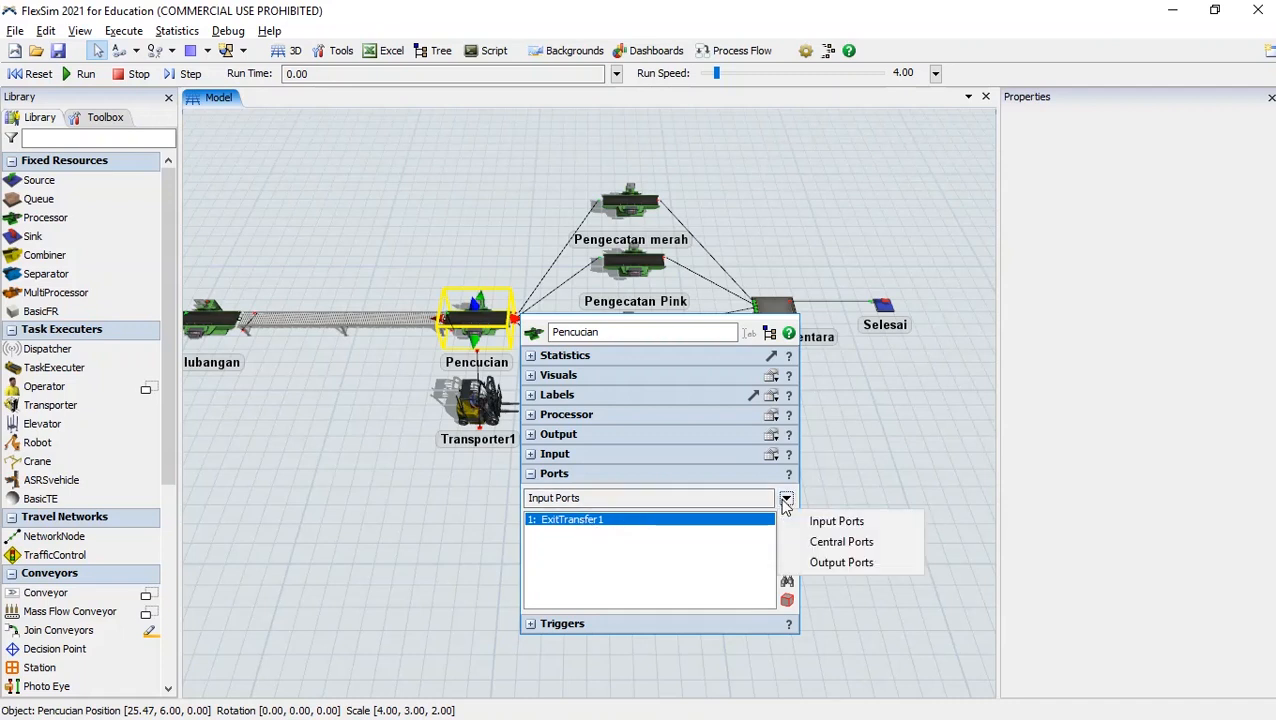
left_click(838, 563)
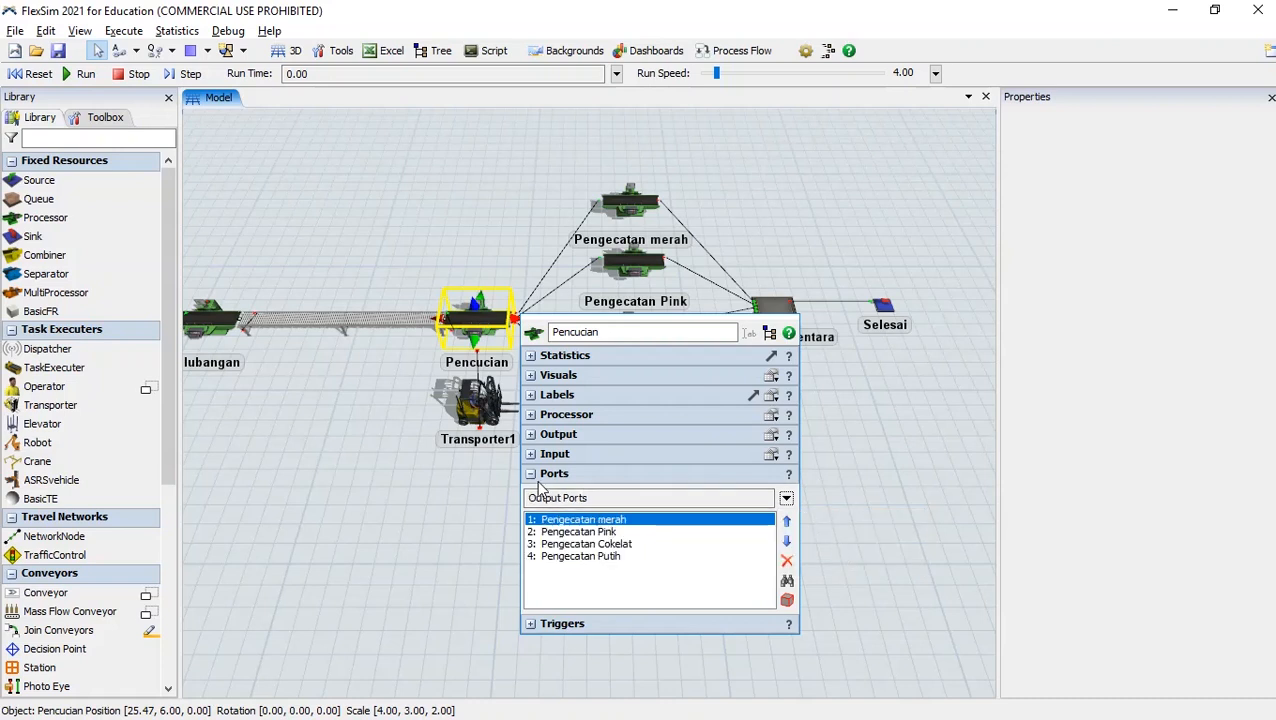
left_click(787, 500)
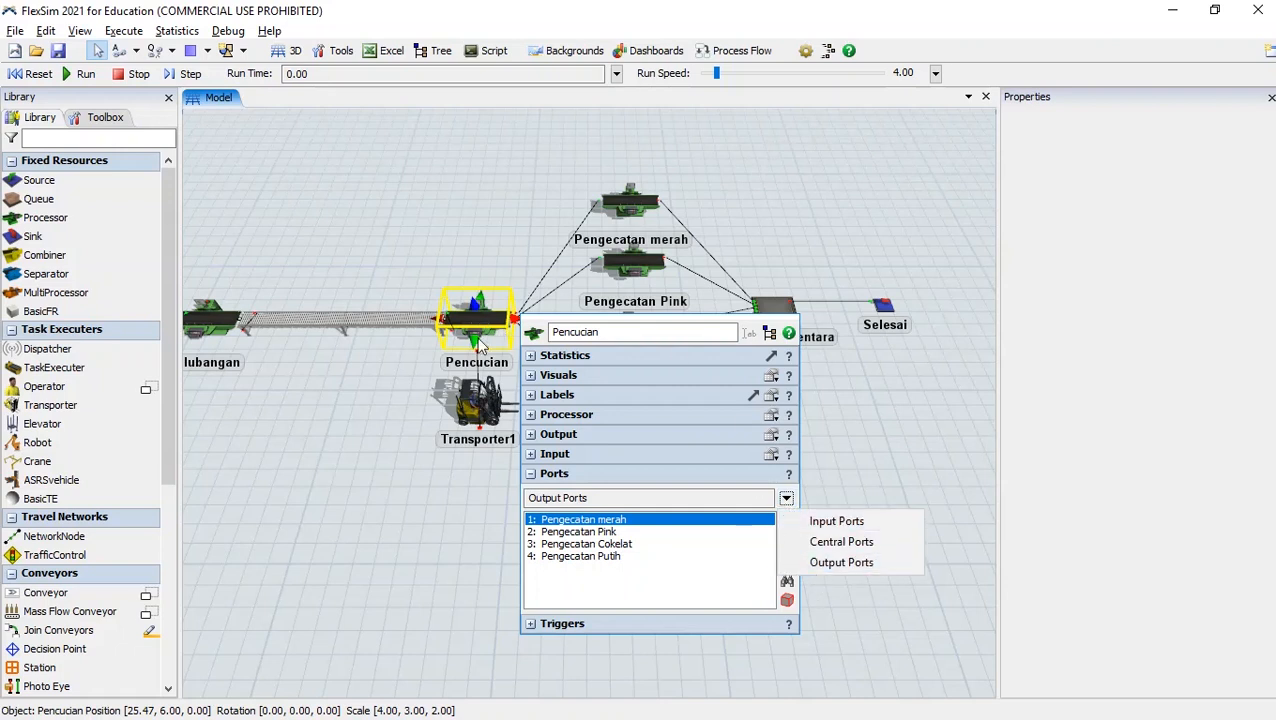
left_click(595, 540)
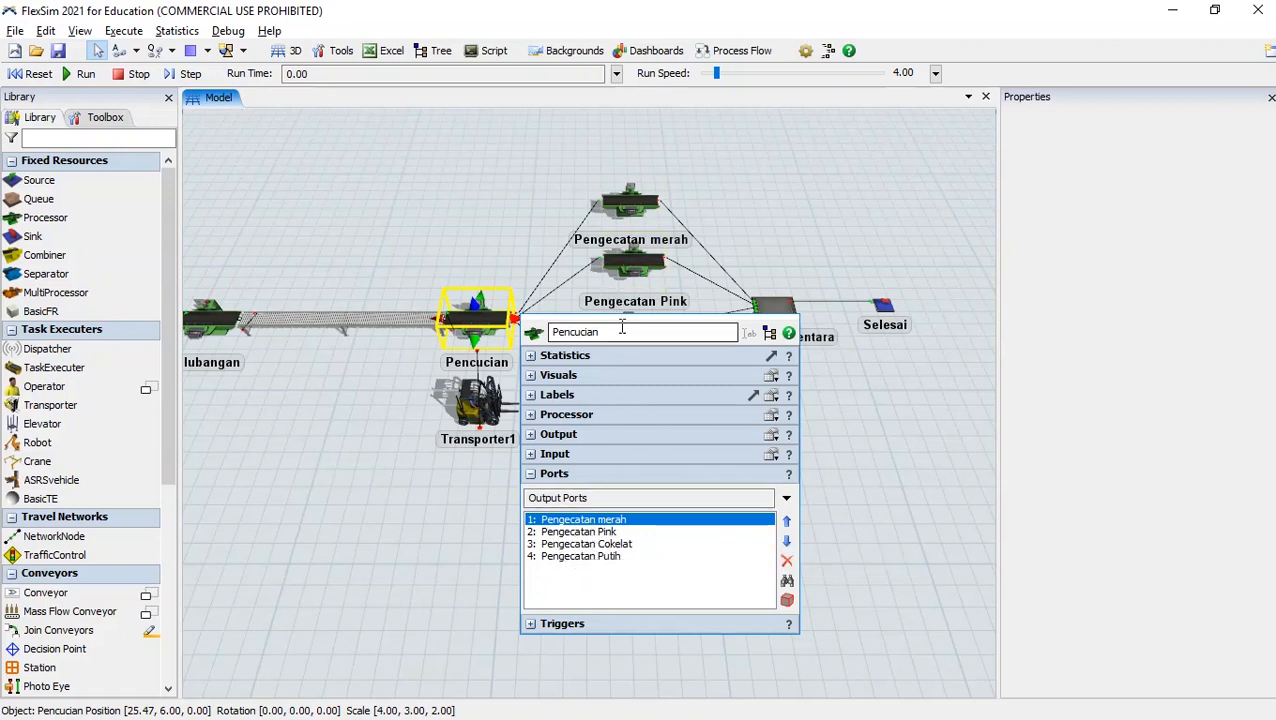
Try moving Pengecatan Cokelat up to Pencucian's output port 2, and restore Pengecatan Pink to that port
left_click(615, 546)
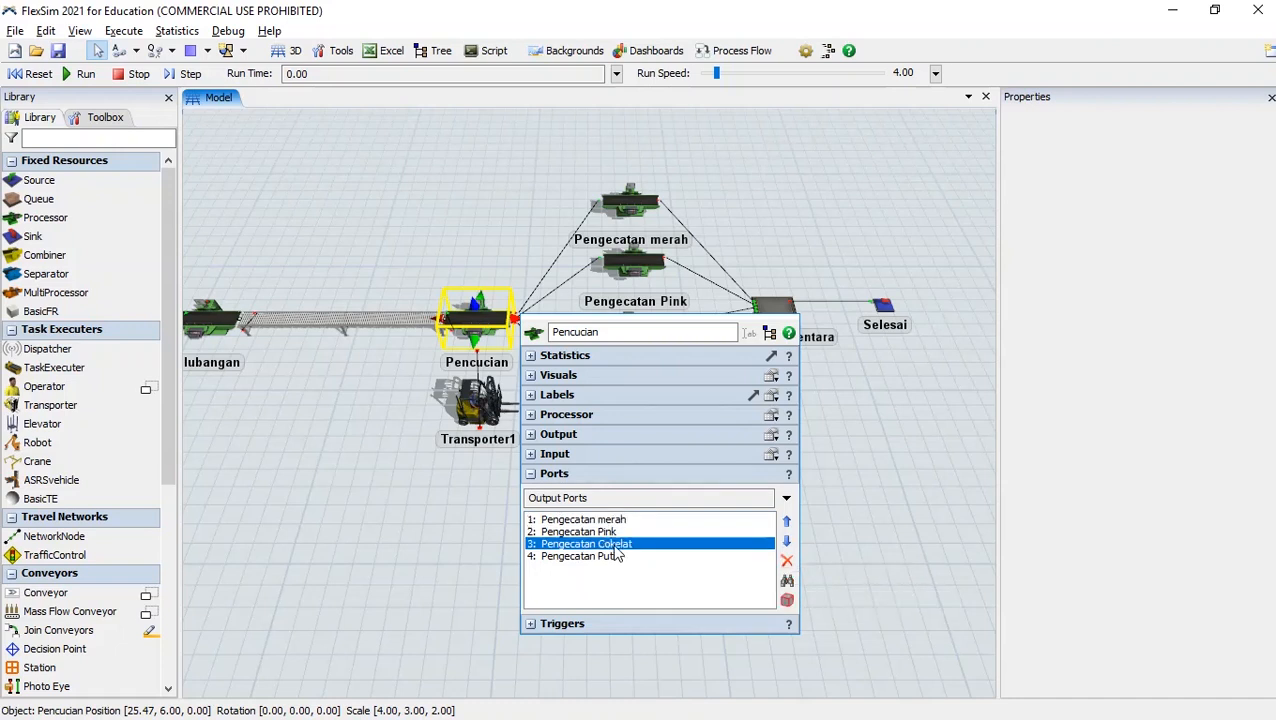
left_click(787, 523)
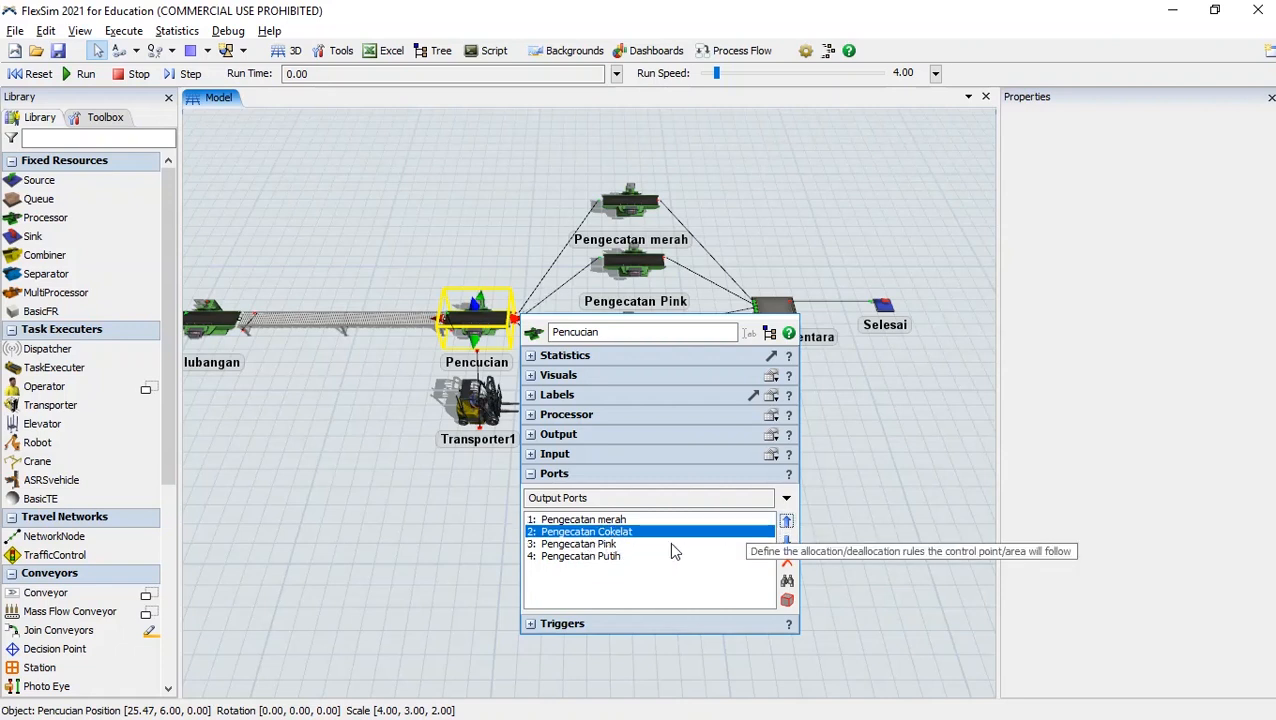
left_click(605, 545)
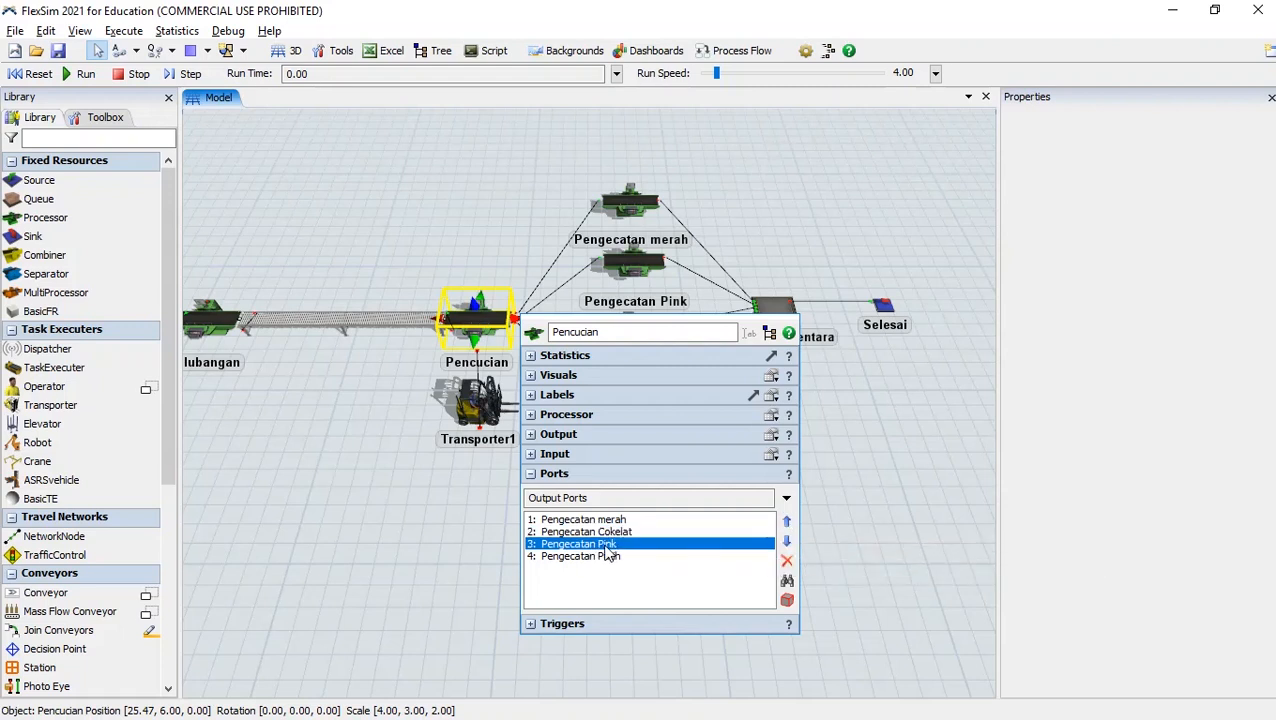
left_click(786, 521)
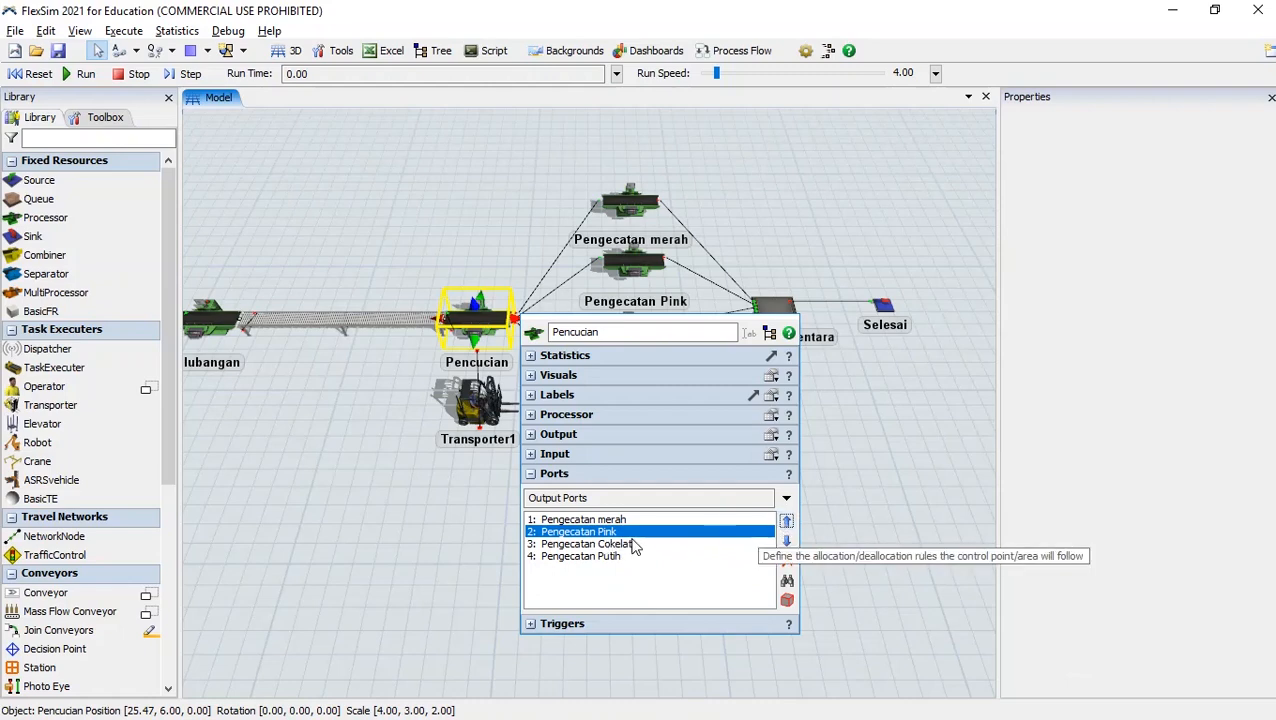
left_click(486, 518)
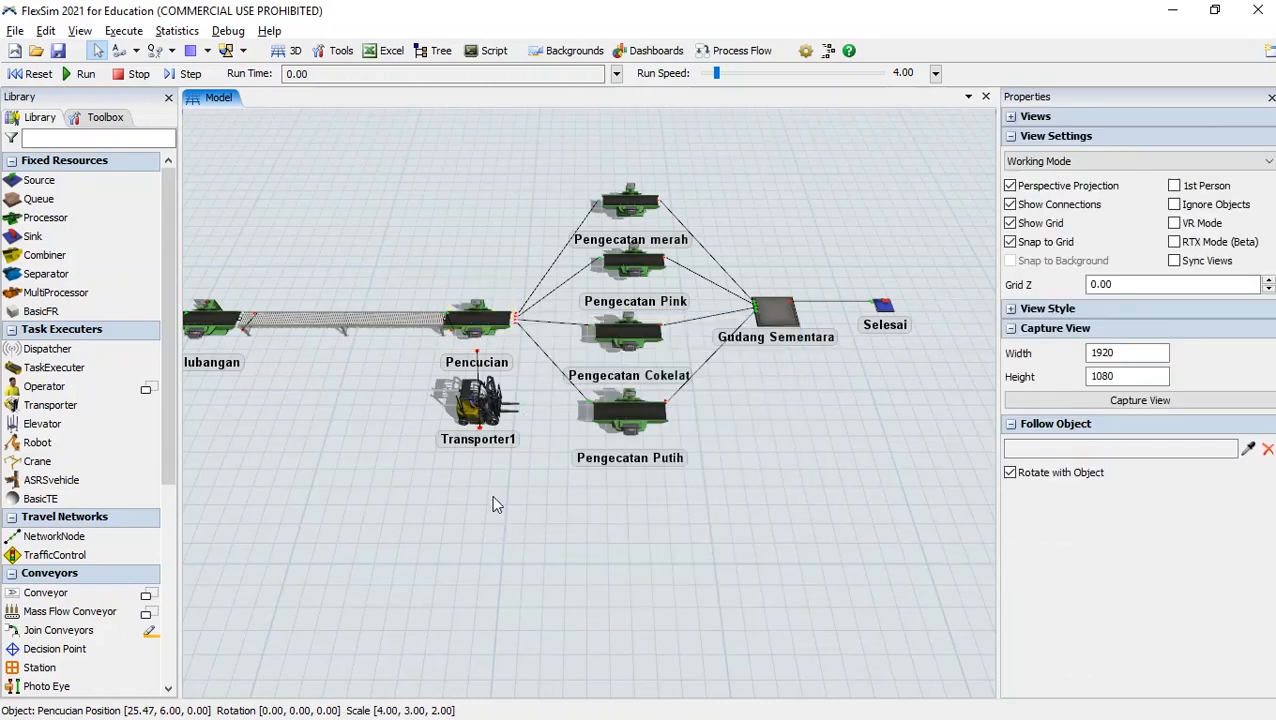
Switch to the case study PDF in the browser, check the molding machine's maintenance interval and duration, and return to FlexSim
left_click_drag(501, 225, 500, 260)
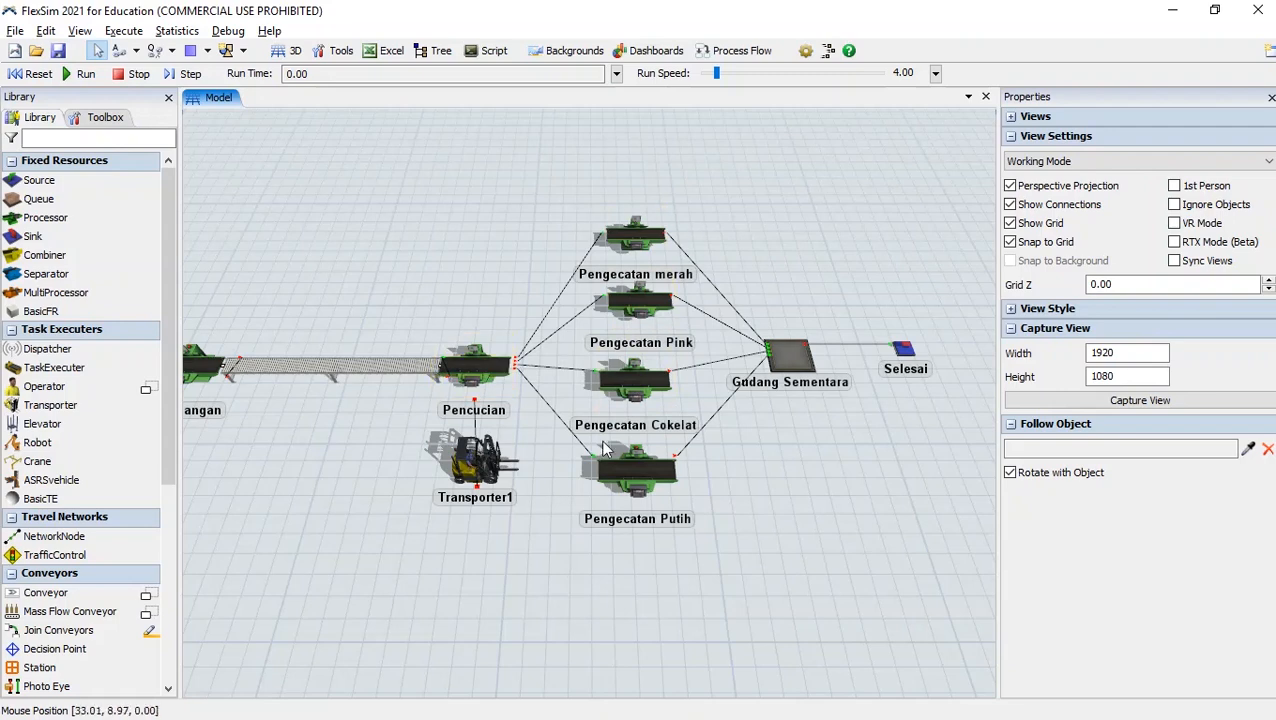
left_click_drag(453, 235, 477, 237)
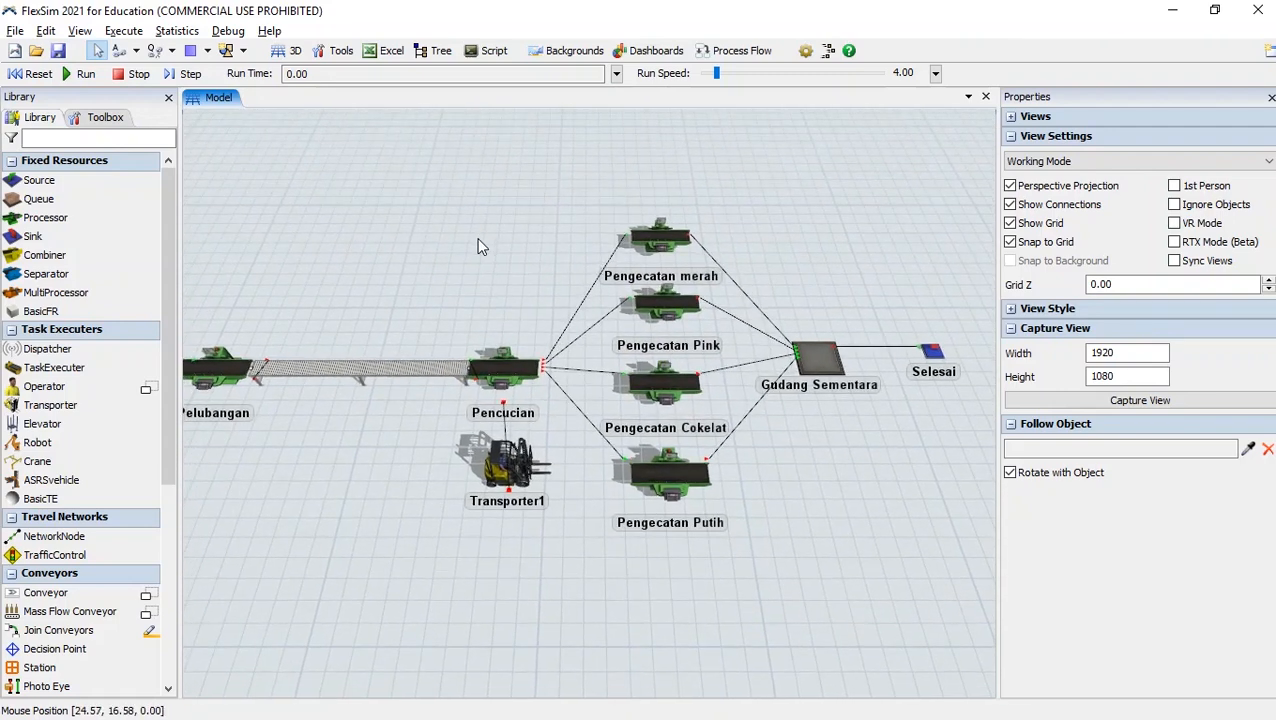
key("alt+Tab")
key("alt+Tab")
key("alt+Tab")
key("alt+Tab")
key("alt+Tab")
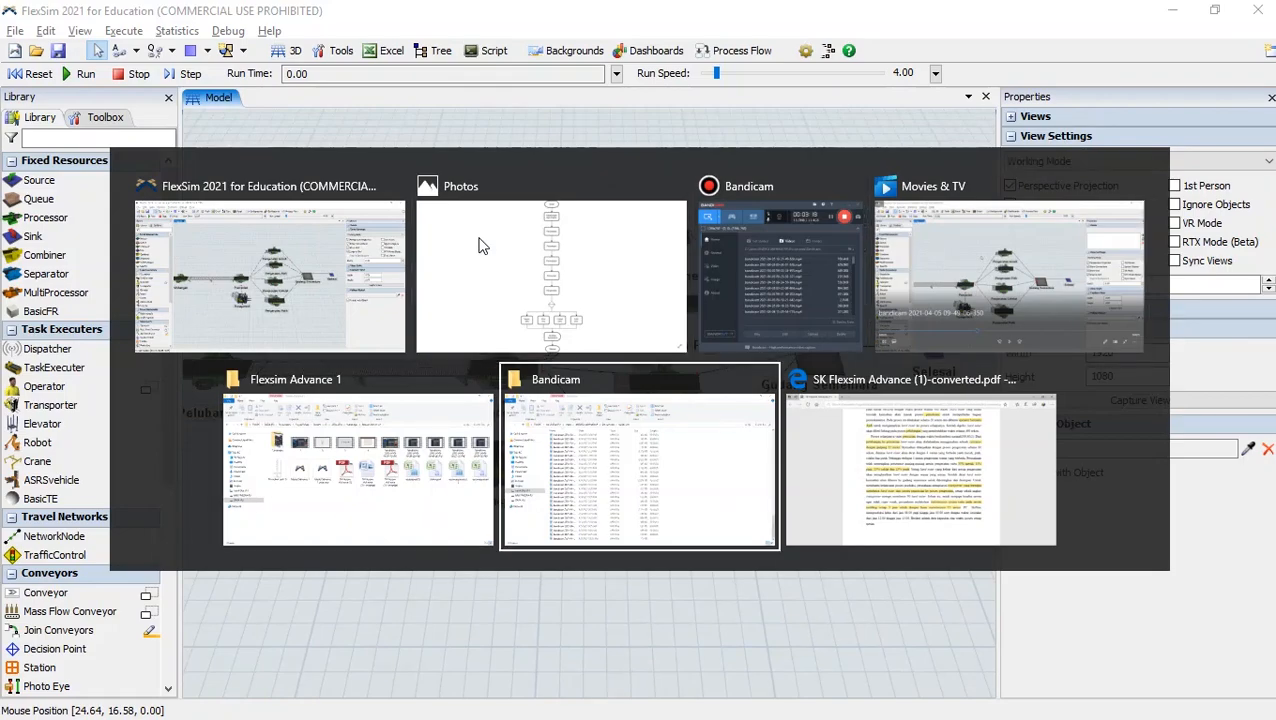
key("alt+Tab")
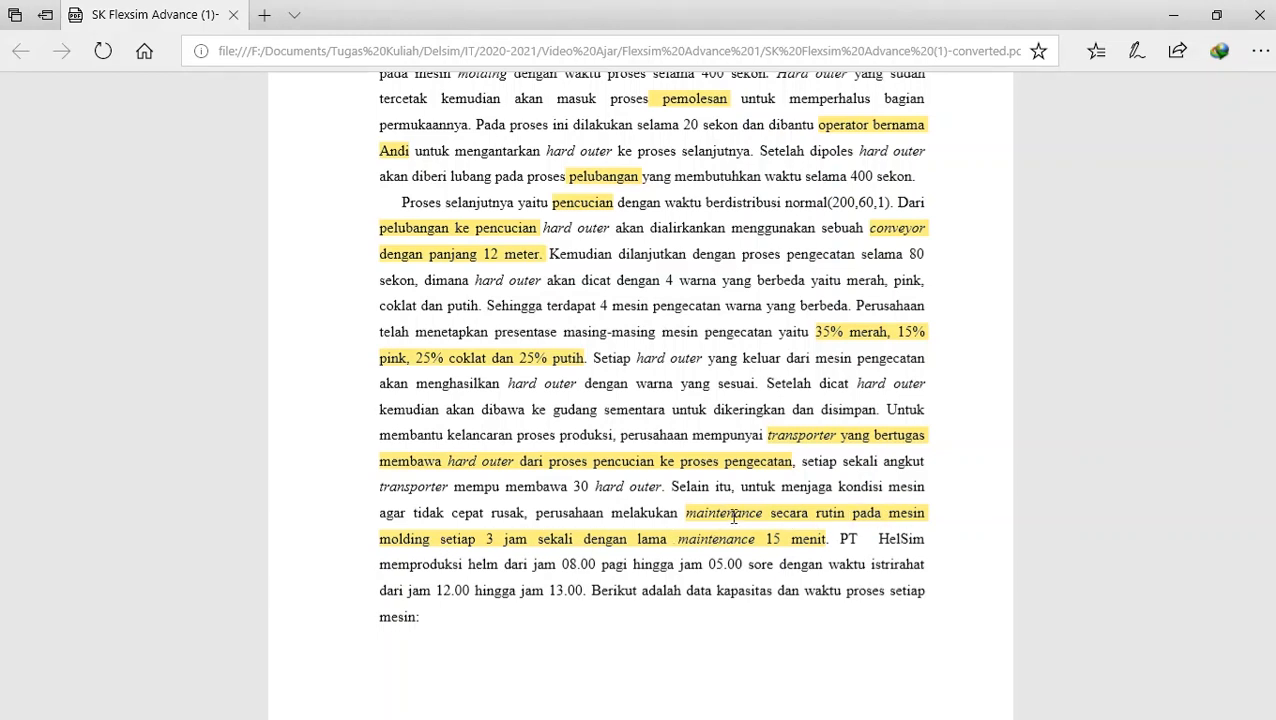
key("alt+Tab")
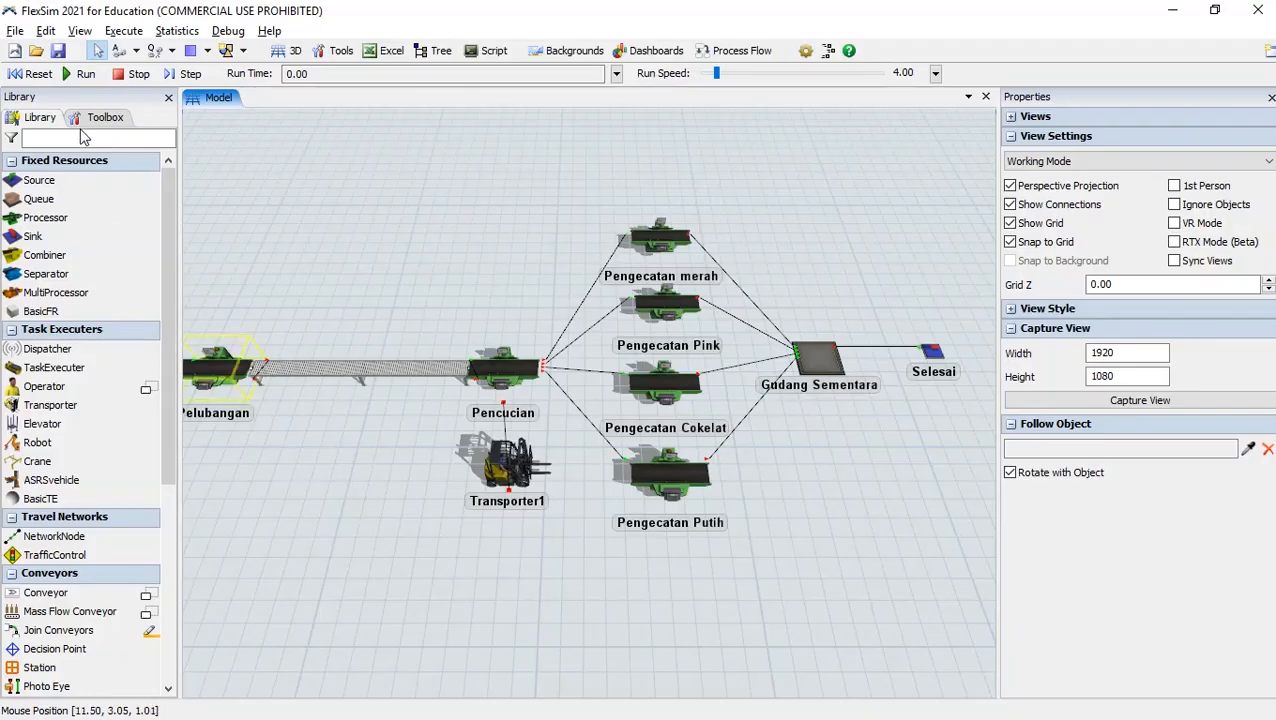
Add an MTBF MTTR tool to the model with the Pencetakan processor as its member
left_click(100, 118)
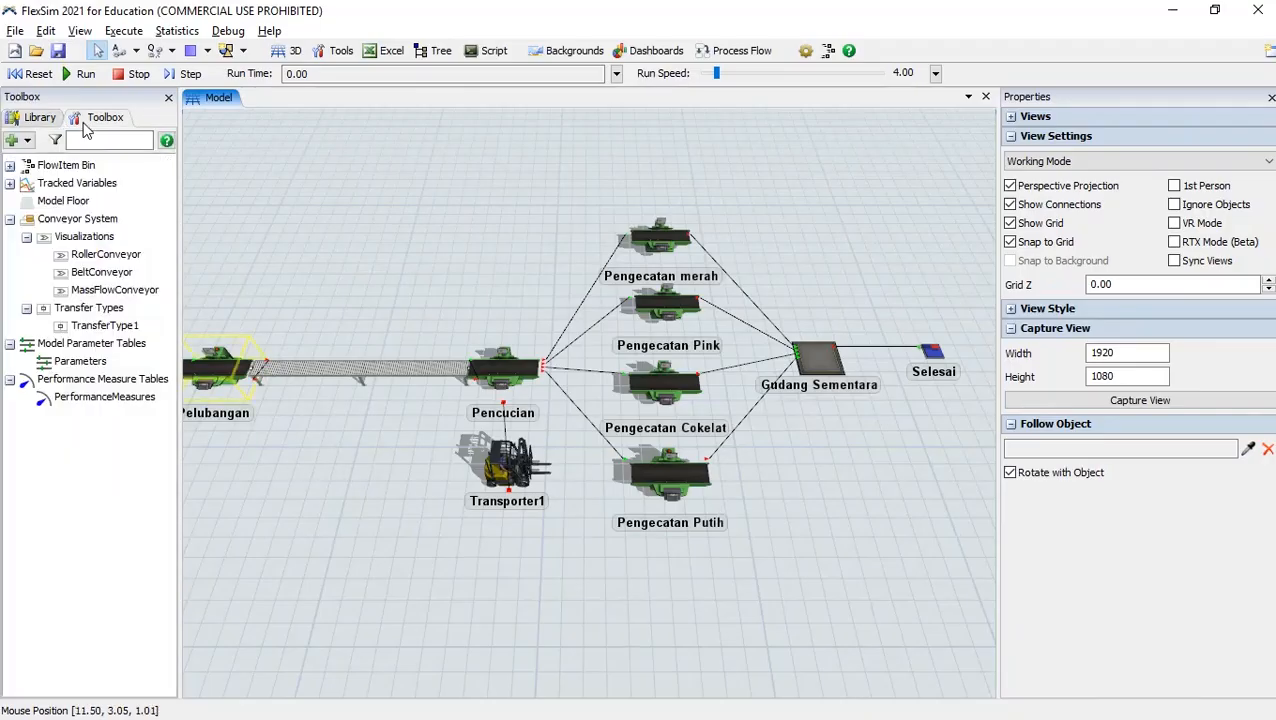
left_click(15, 140)
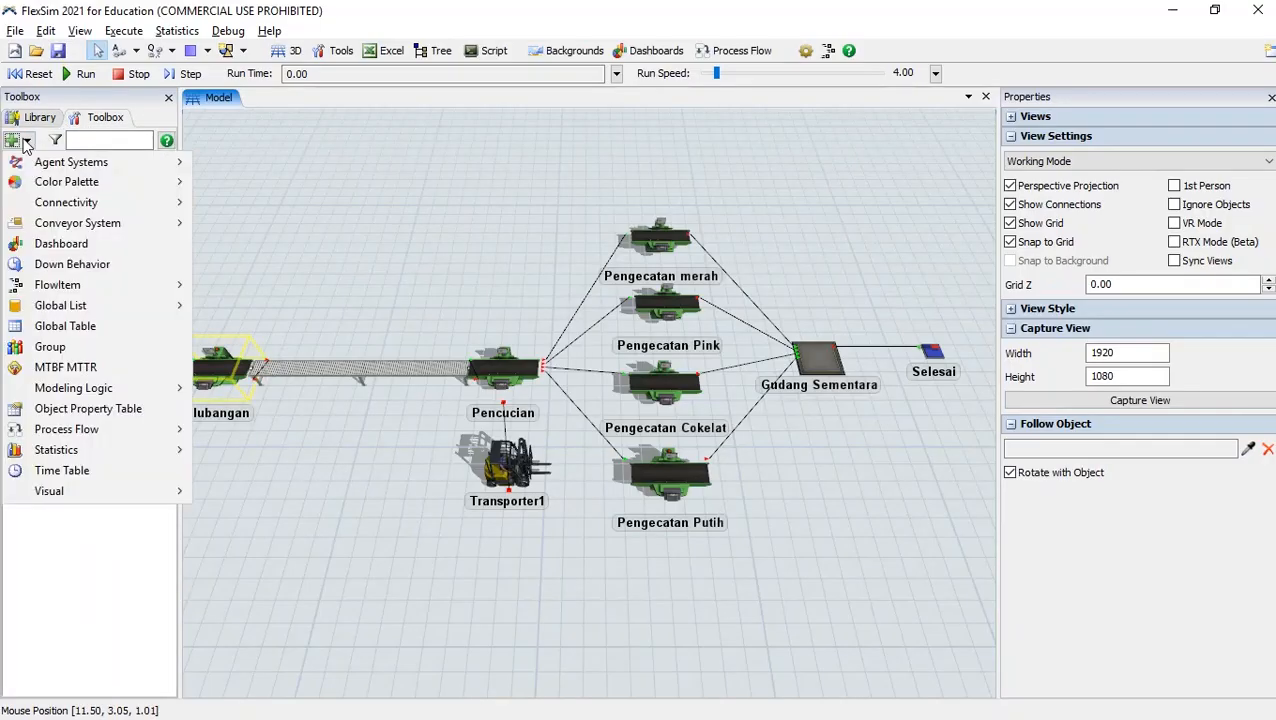
left_click(85, 367)
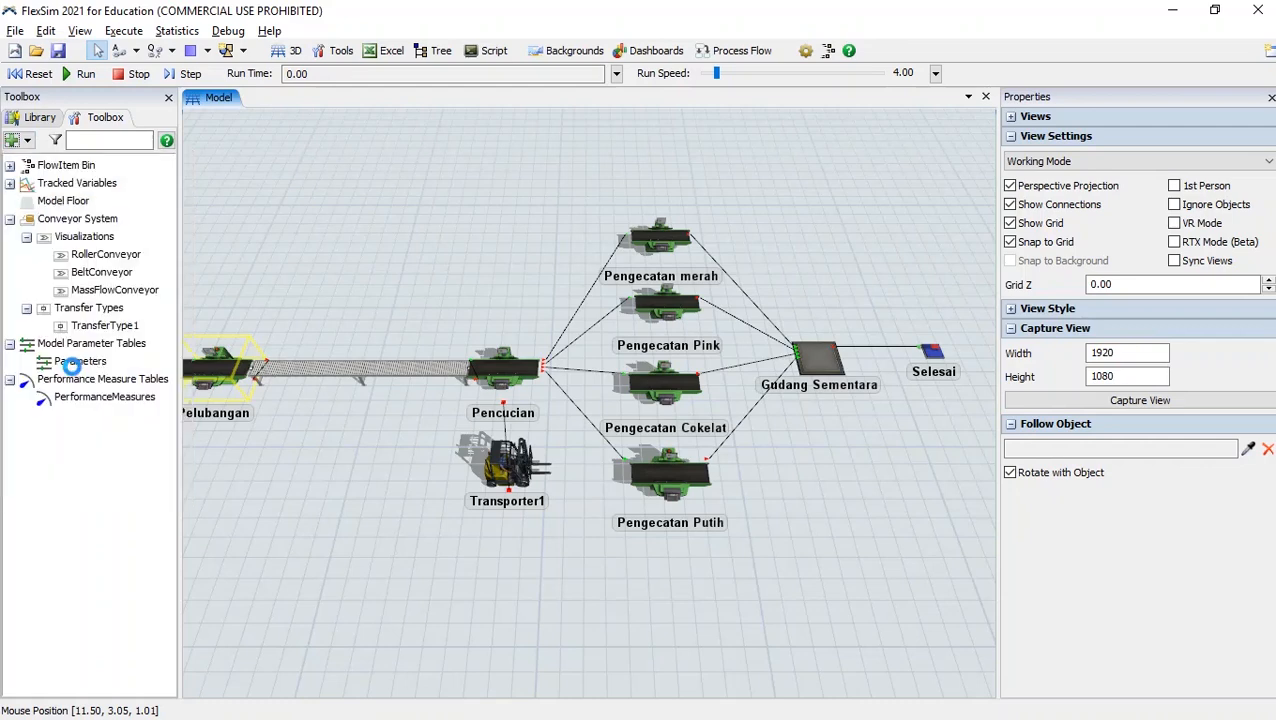
left_click(192, 196)
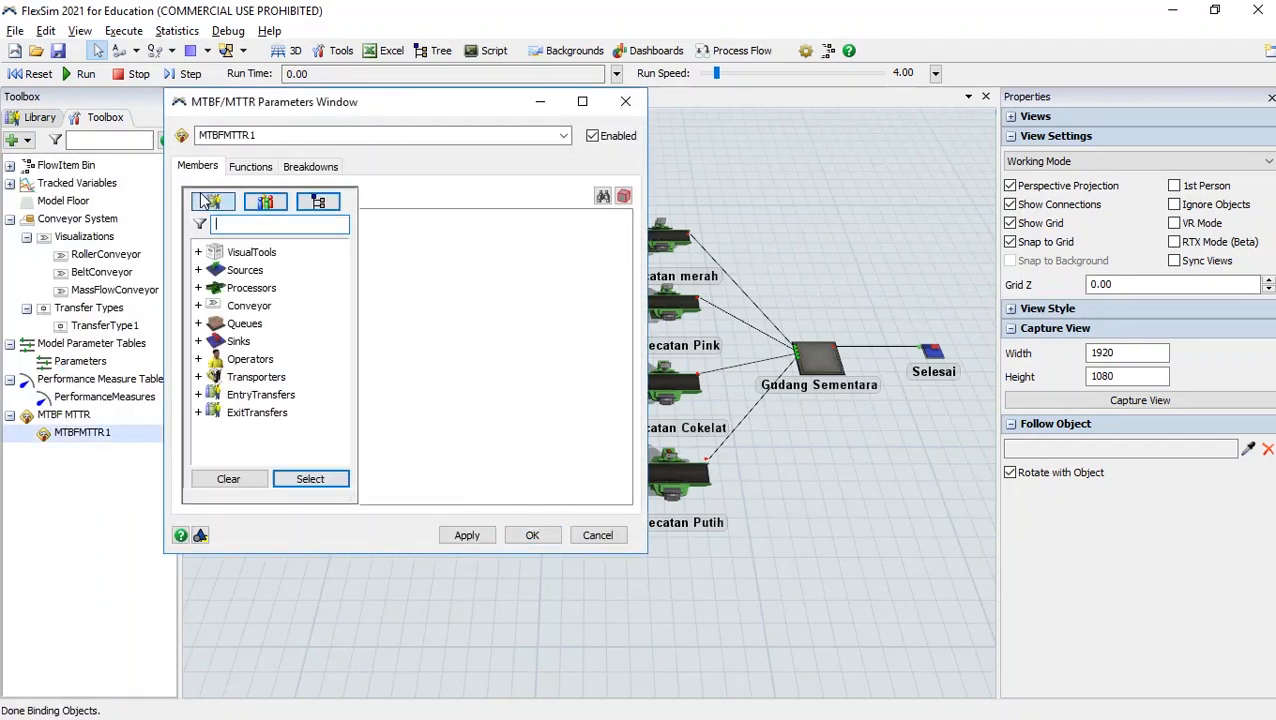
left_click(199, 288)
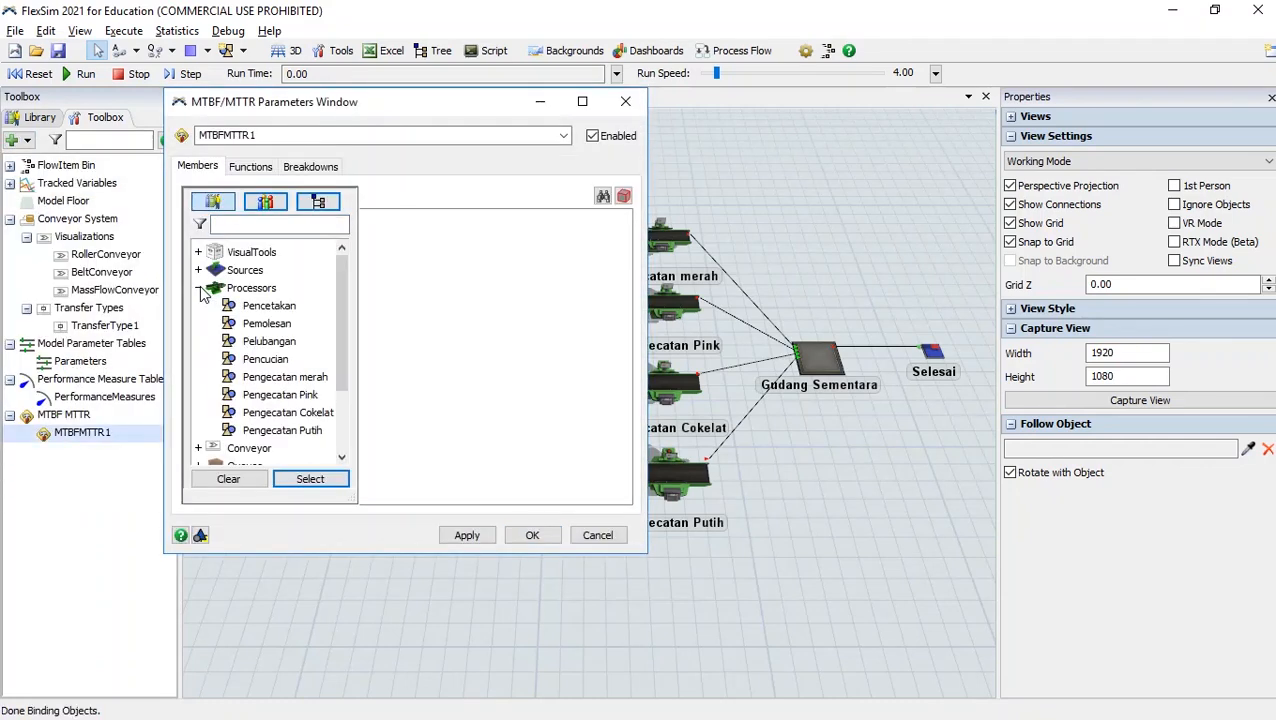
left_click(270, 306)
left_click(298, 478)
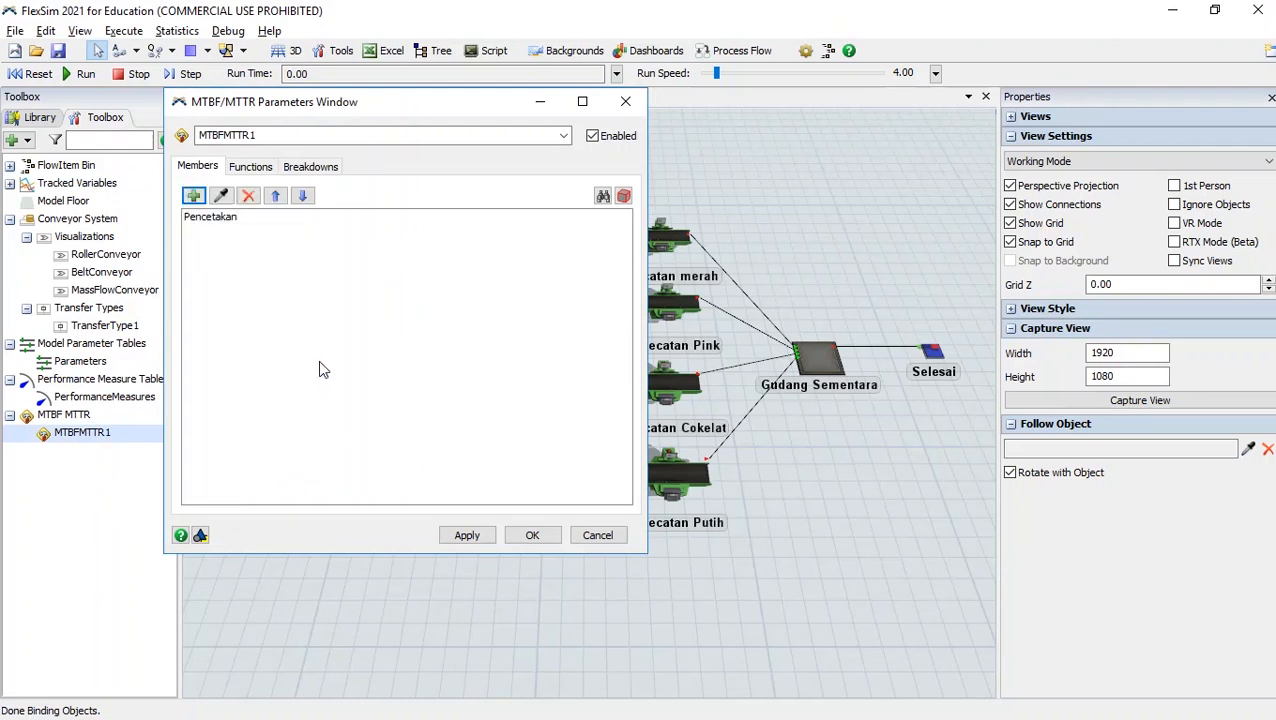
Set the MTBF MTTR tool's first failure time to 10800 and its down time to 900
left_click(250, 167)
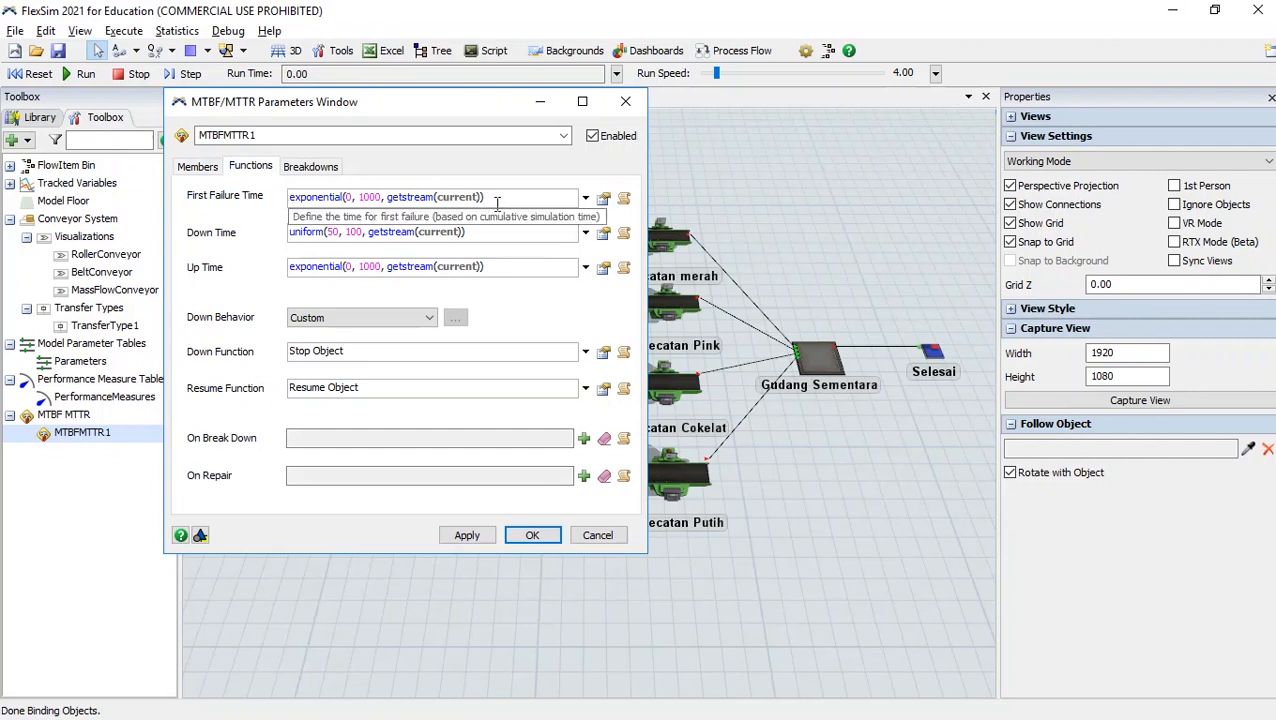
left_click_drag(500, 199, 276, 198)
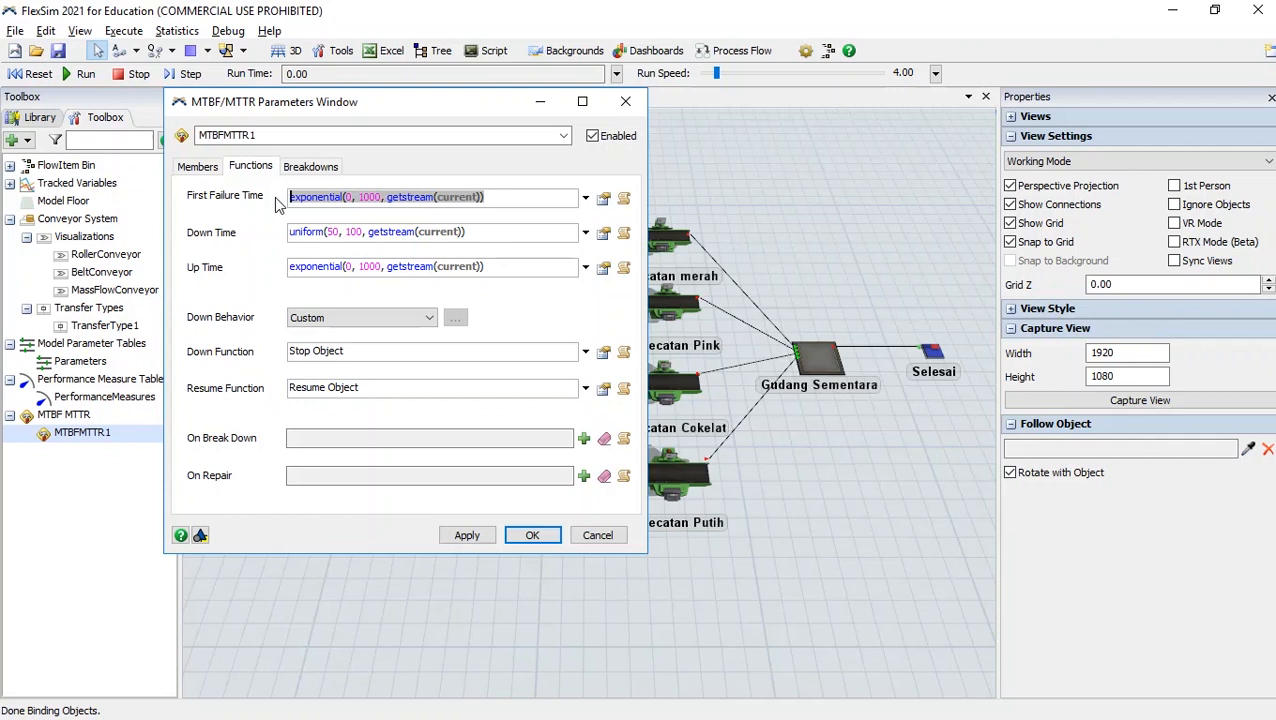
type("10800")
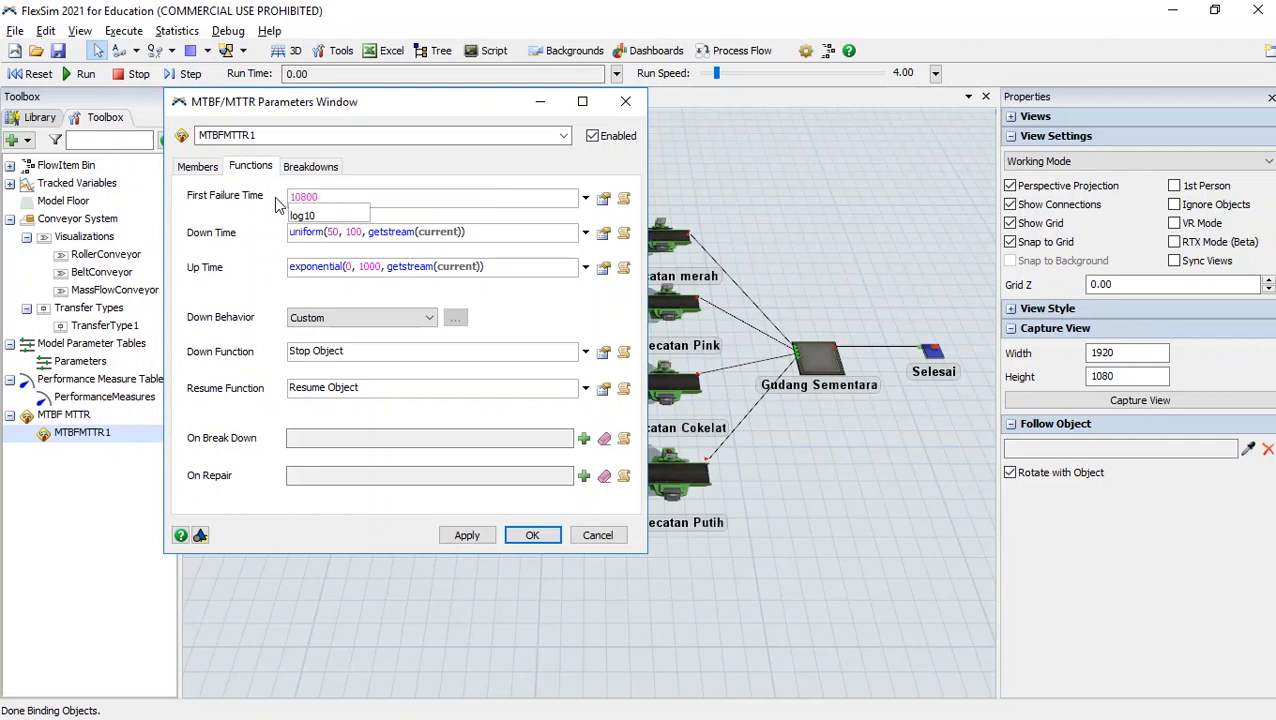
left_click(263, 209)
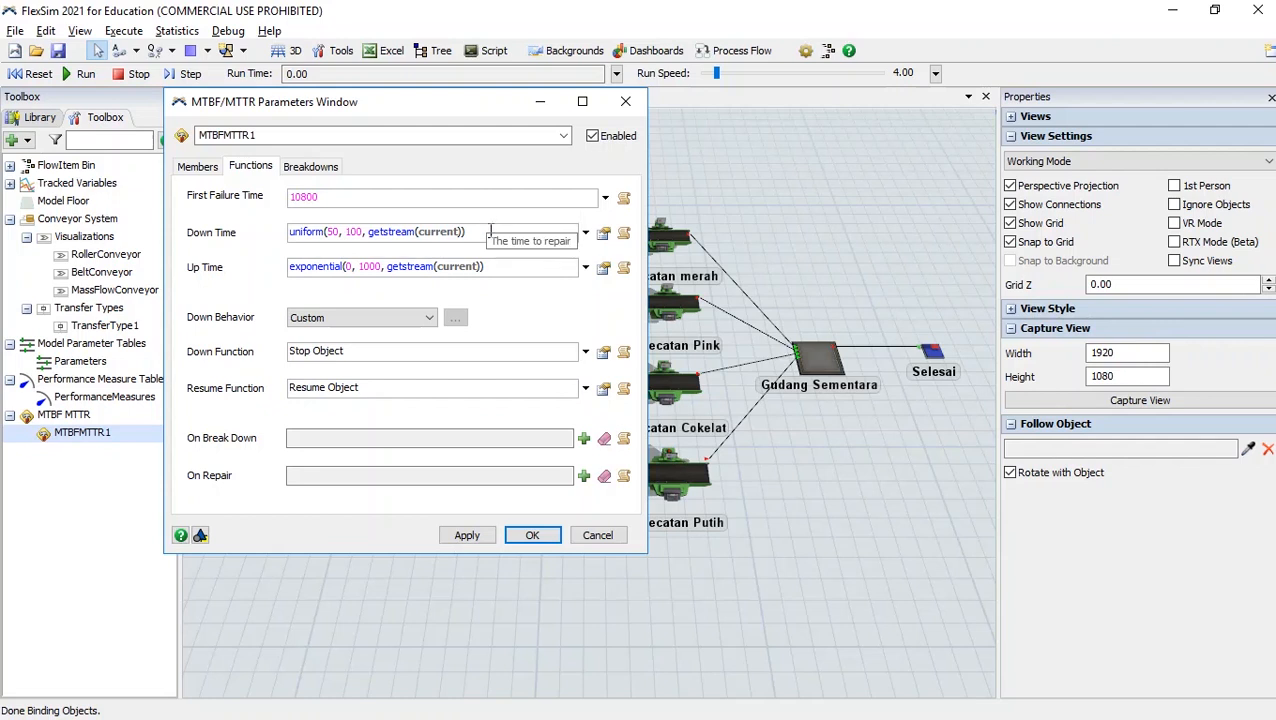
left_click_drag(491, 231, 268, 238)
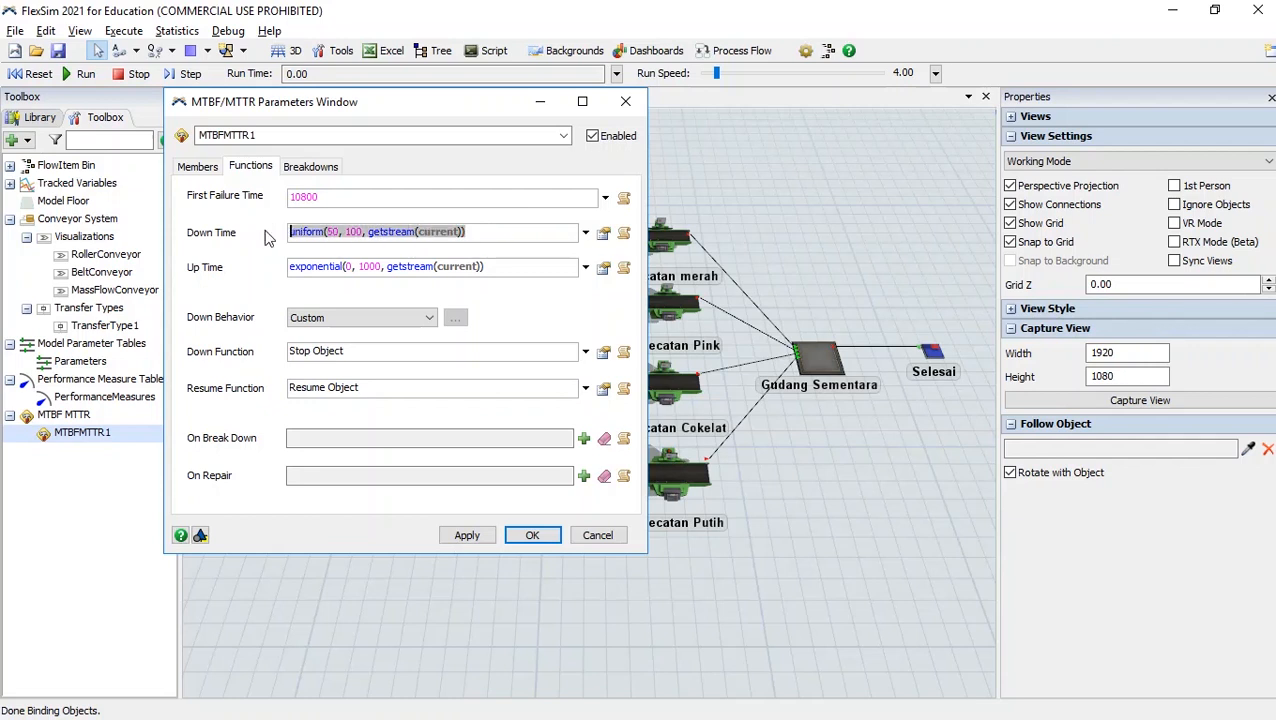
type("9")
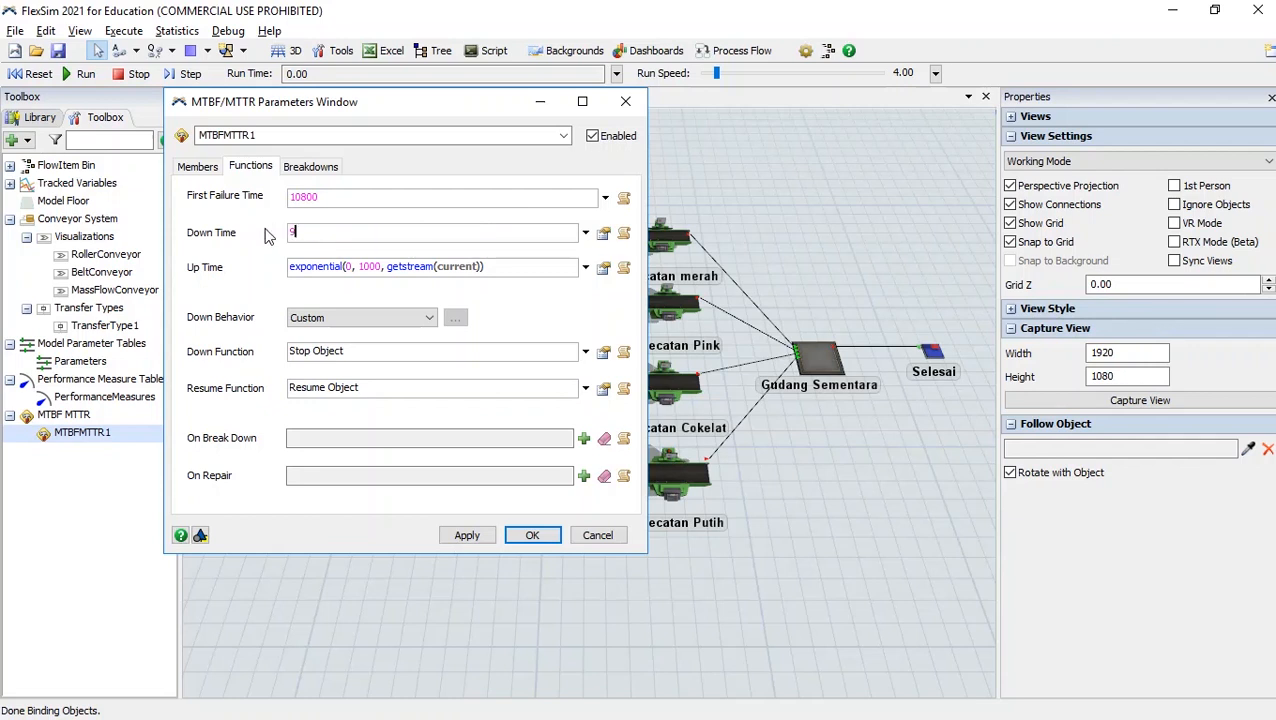
type("00")
left_click(265, 230)
Set the MTBF MTTR tool's up time to 10800 and accept the maintenance settings
left_click_drag(325, 281, 259, 268)
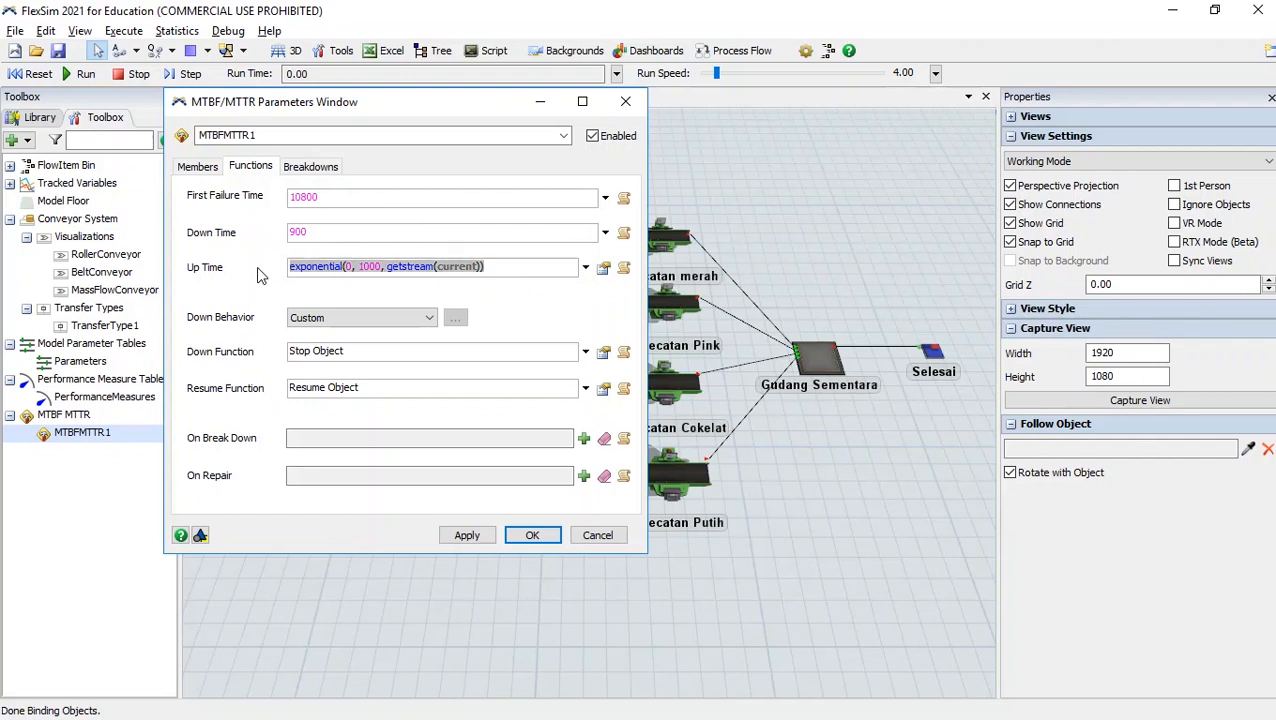
type("10800")
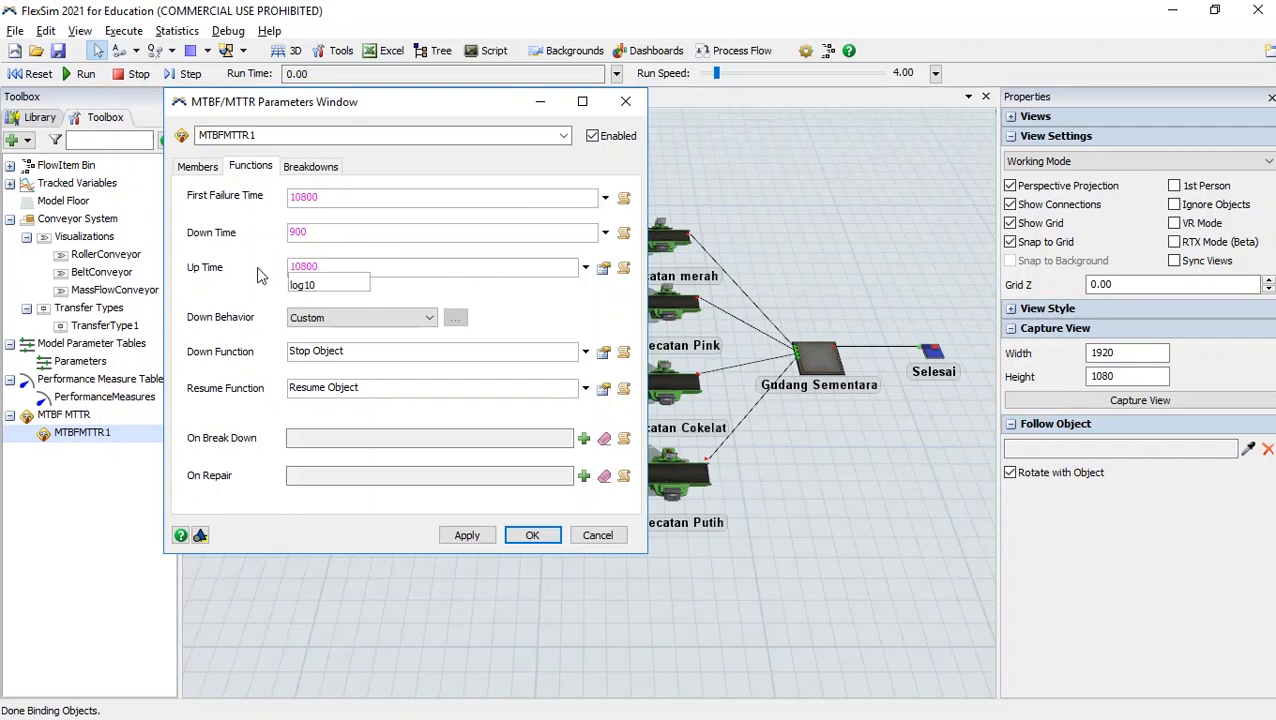
left_click(257, 268)
left_click(553, 540)
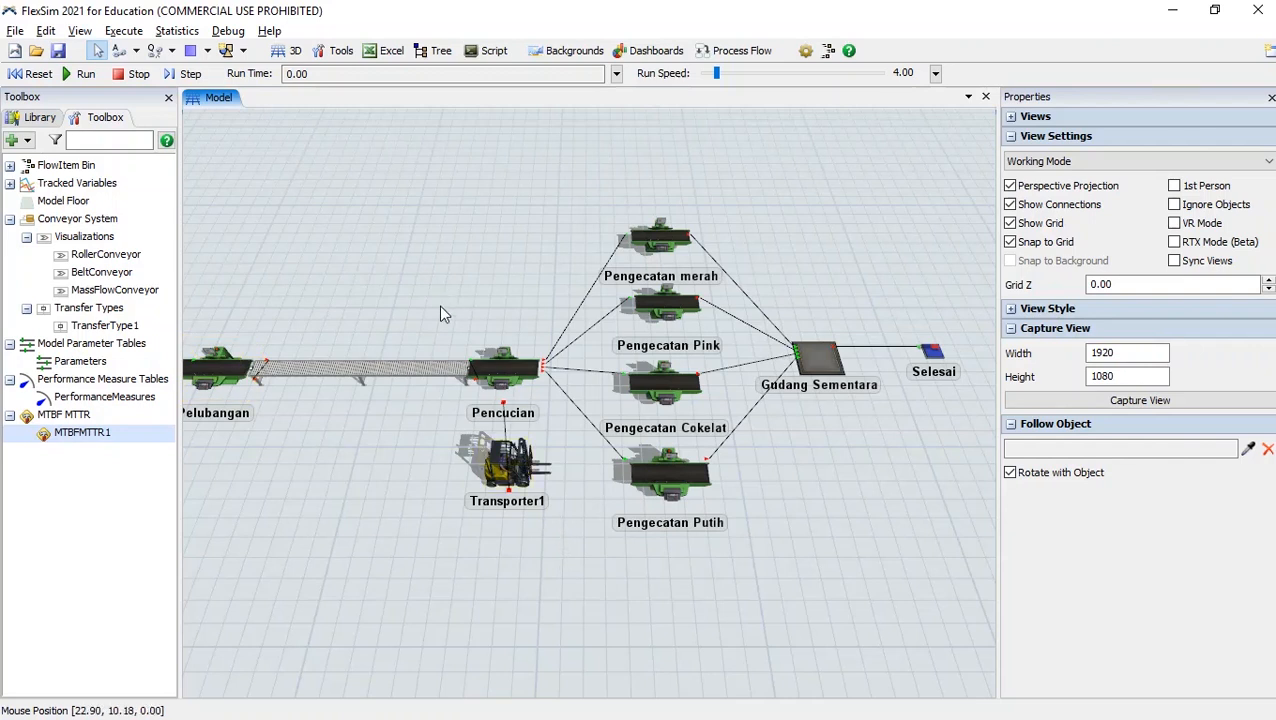
Add a Time Table tool to the model with every object group from VisualTools through Transporters as its members
left_click(14, 140)
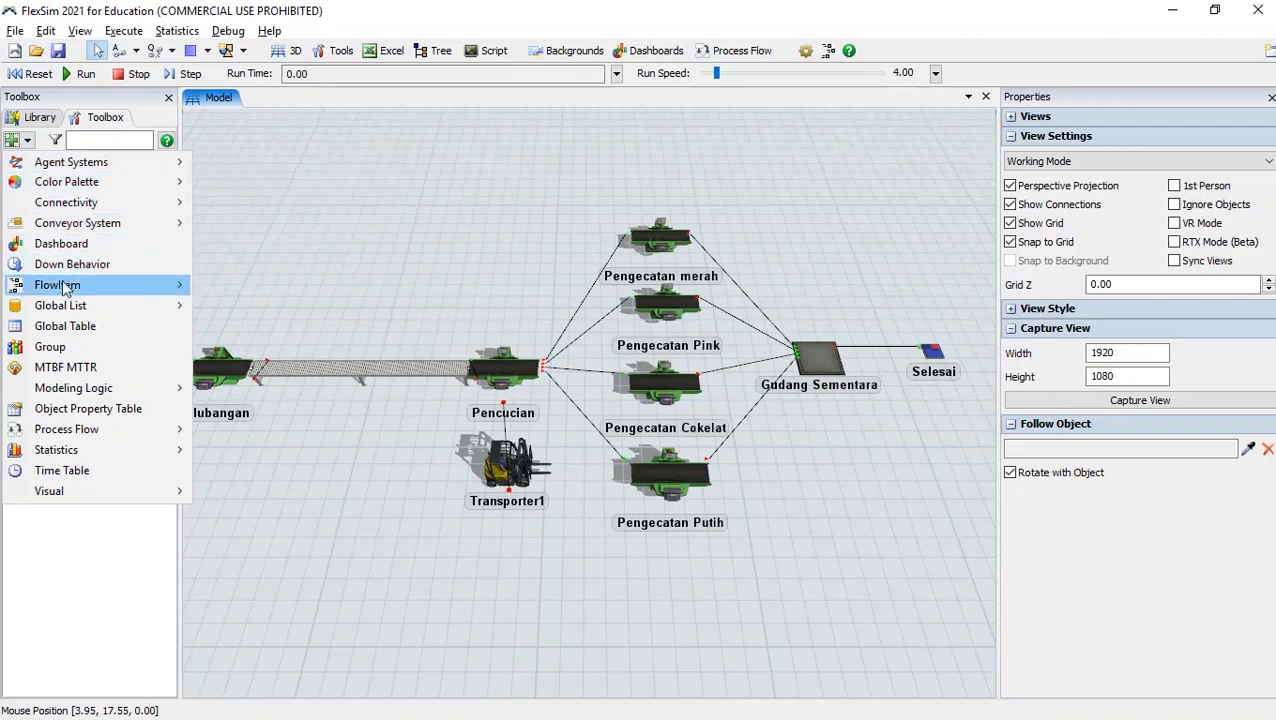
mouse_move(82, 392)
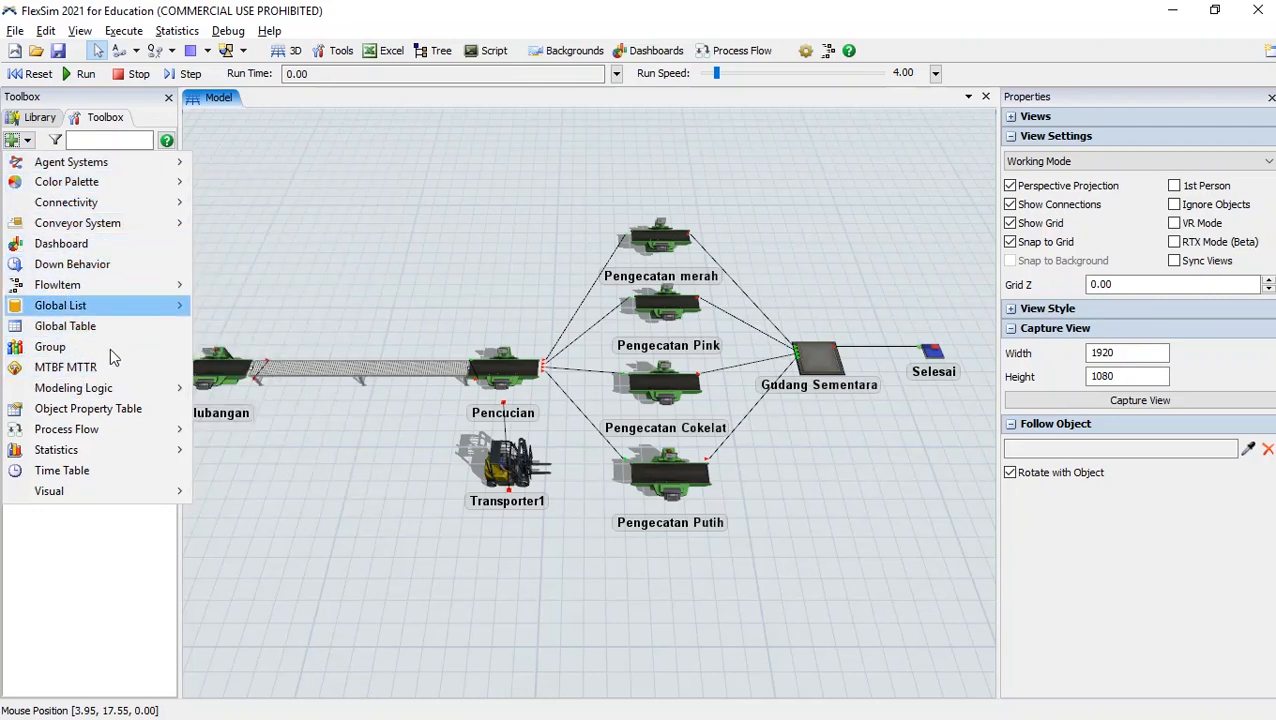
left_click(66, 367)
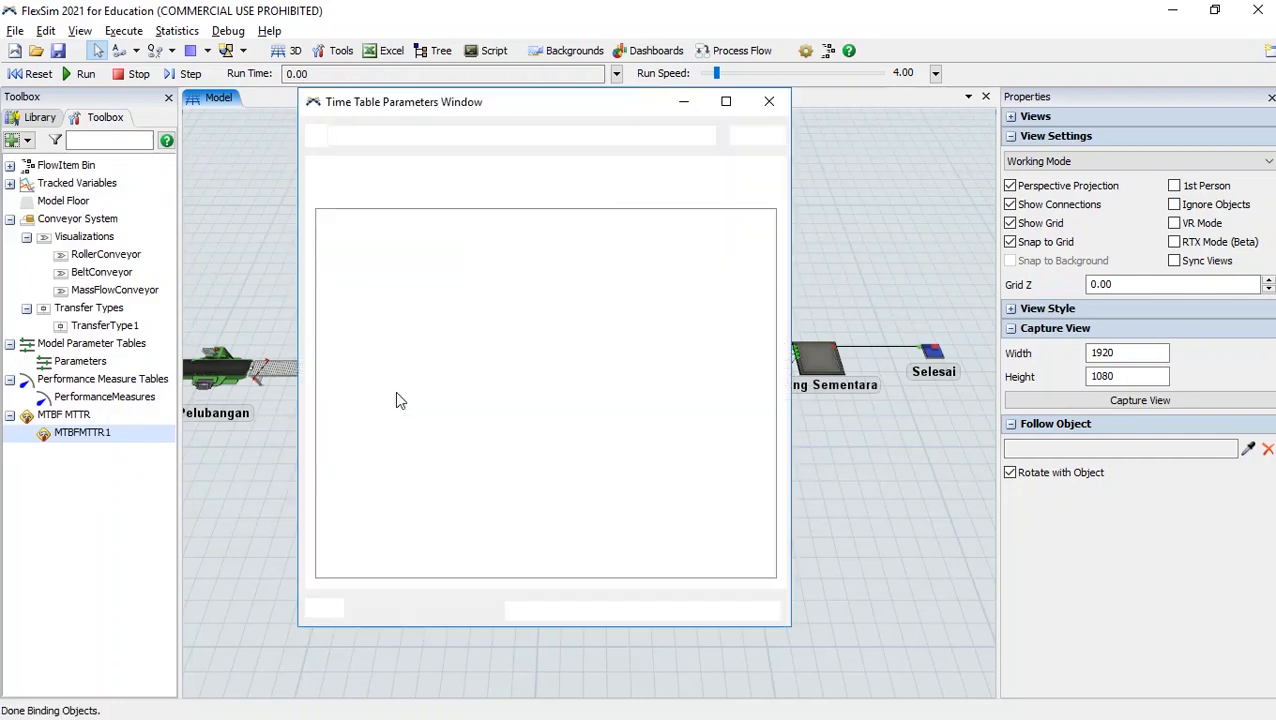
left_click(328, 197)
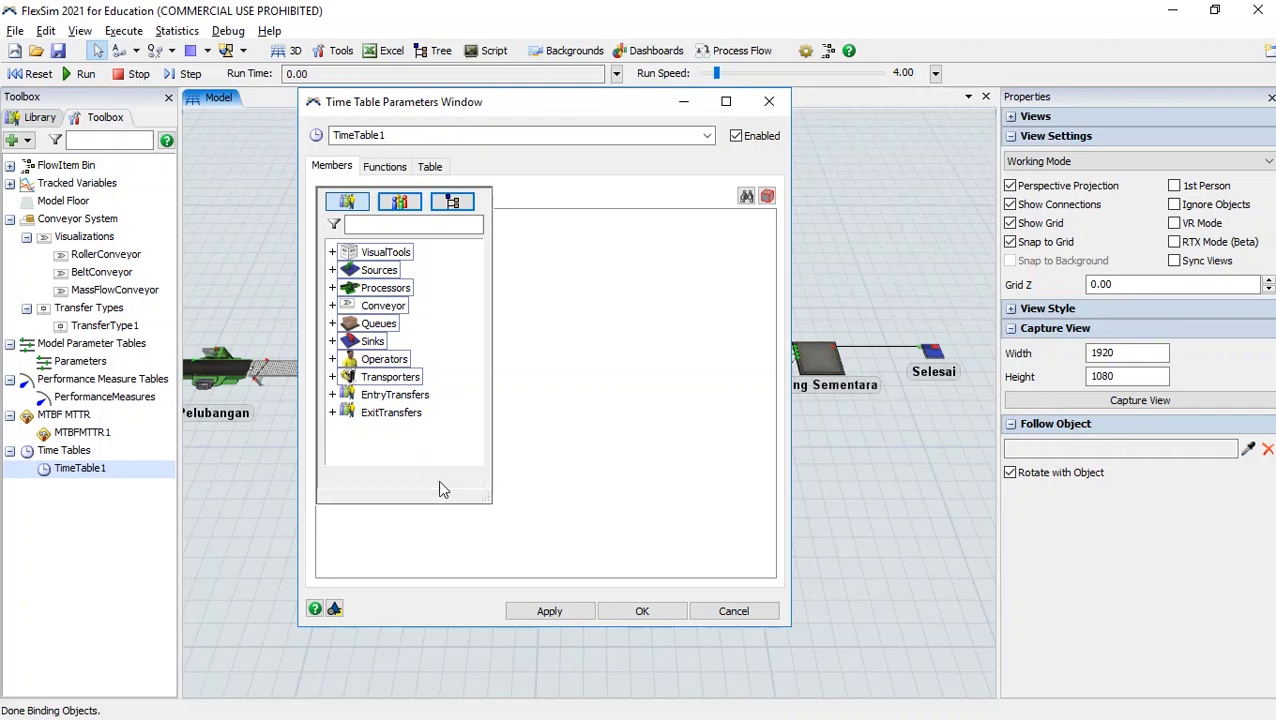
left_click(444, 479)
Set the time table's schedule mode to Daily Repeat
left_click(382, 168)
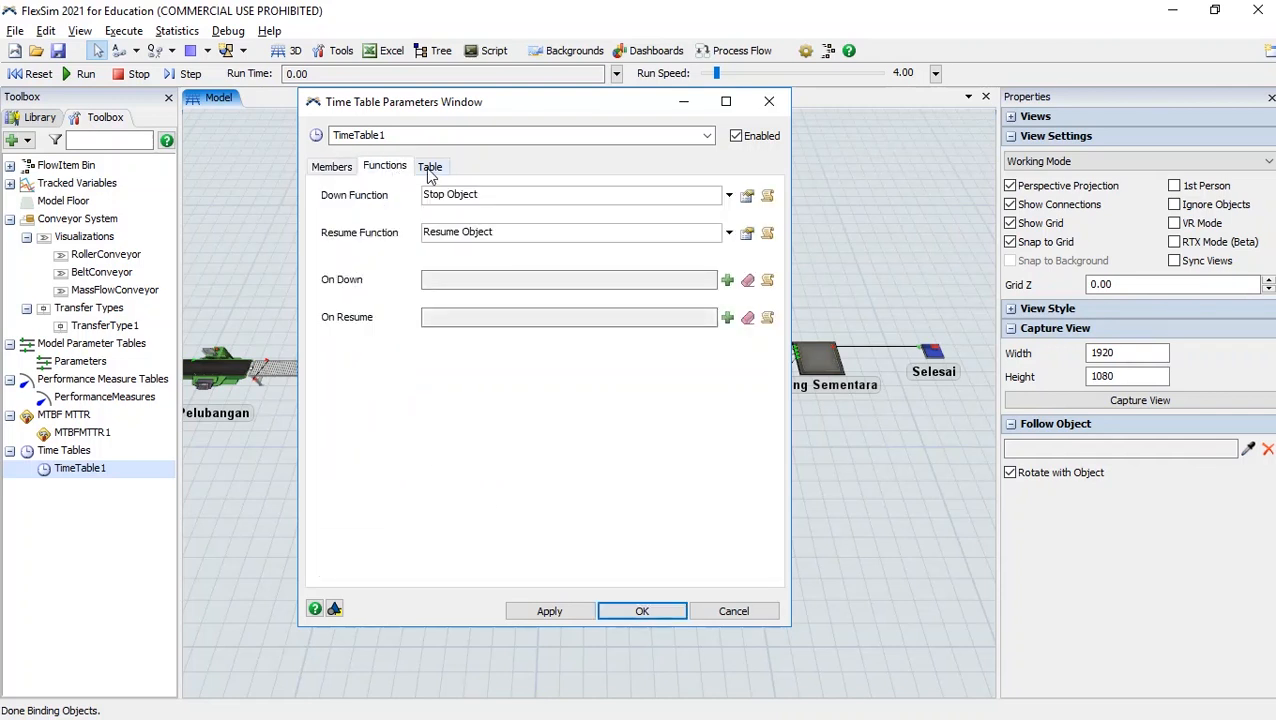
left_click(430, 168)
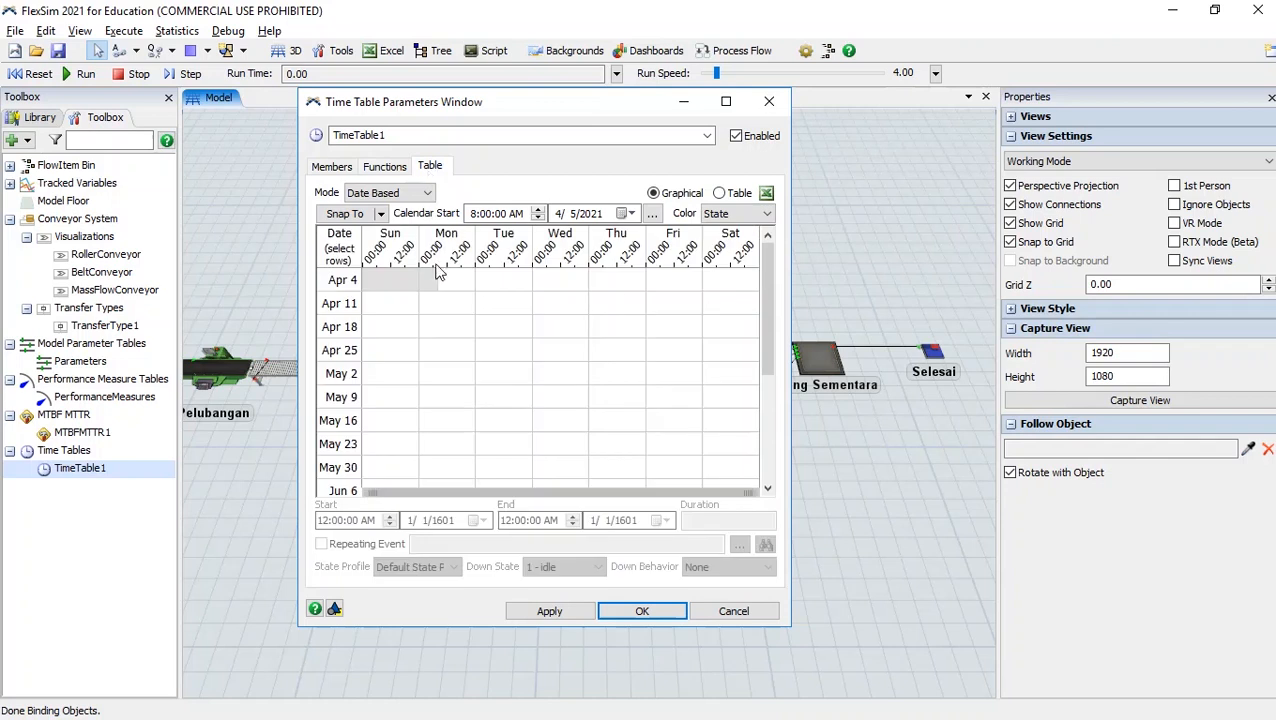
left_click(390, 196)
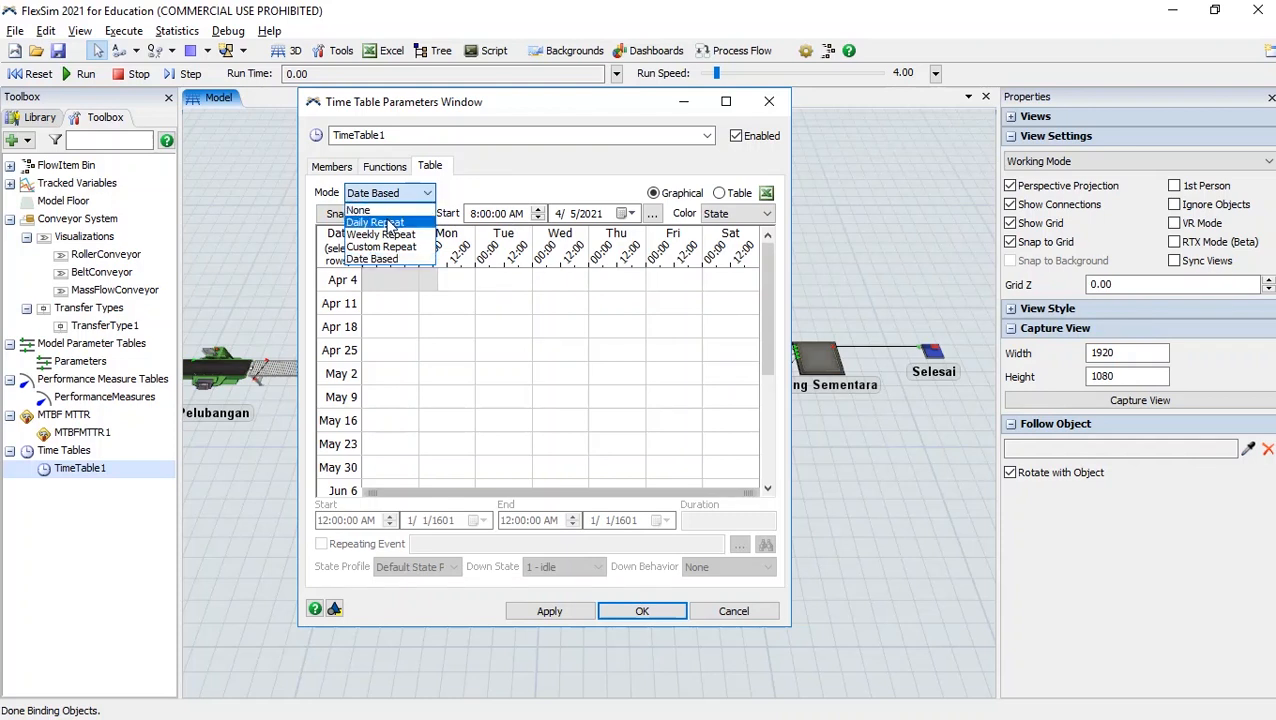
left_click(389, 223)
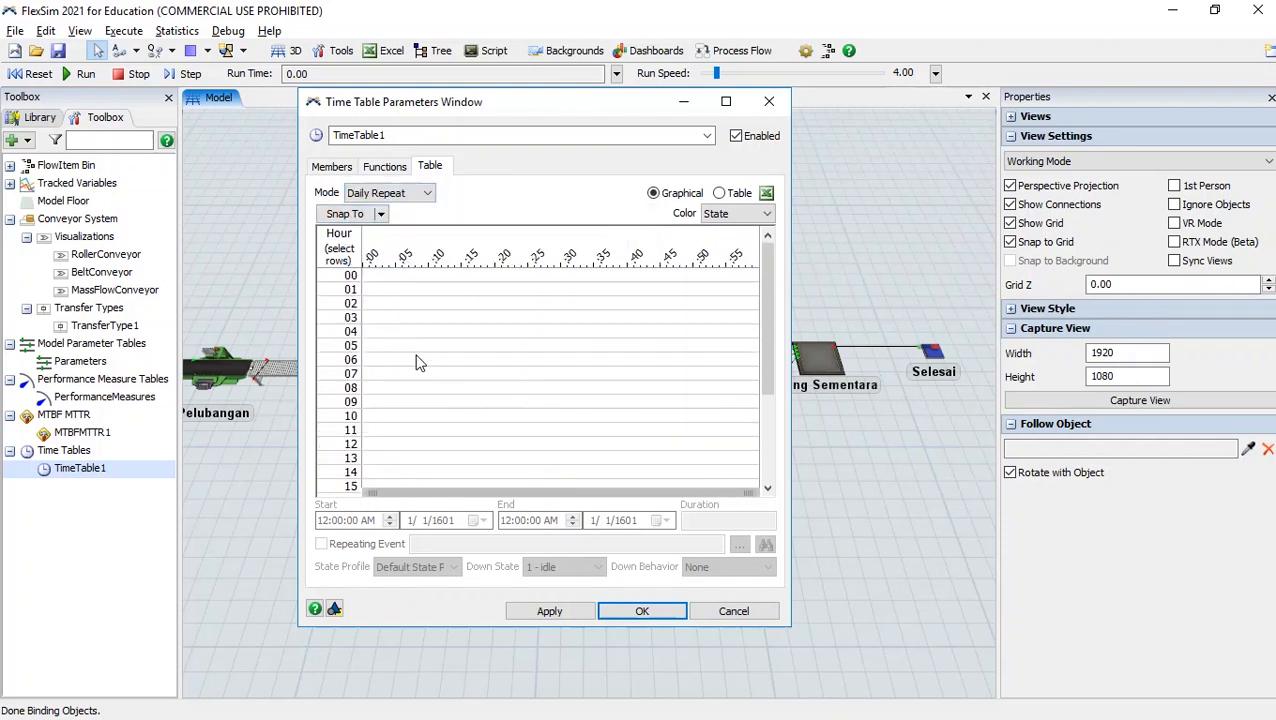
Schedule a daily down period in the time table from 12:00:00 PM to 1:00:00 PM
left_click(362, 446)
key("shift+Up")
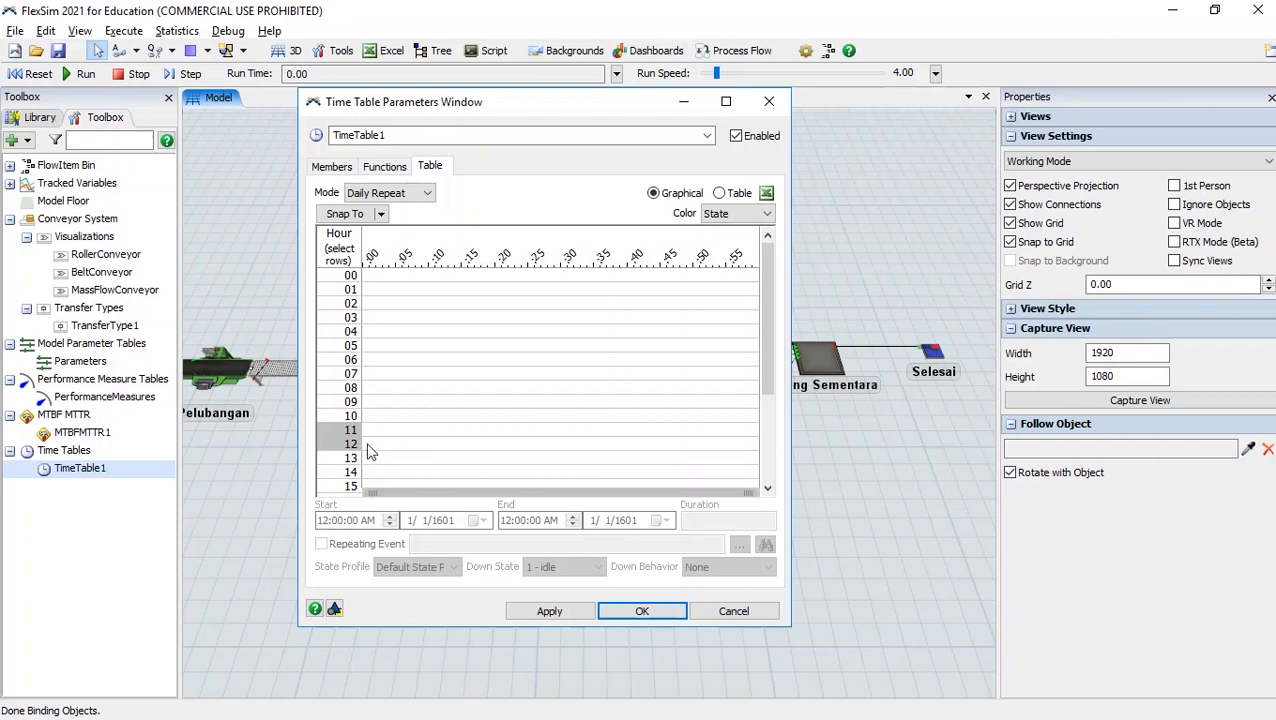
mouse_move(366, 446)
left_mouse_down()
mouse_move(758, 430)
mouse_move(736, 461)
left_mouse_up()
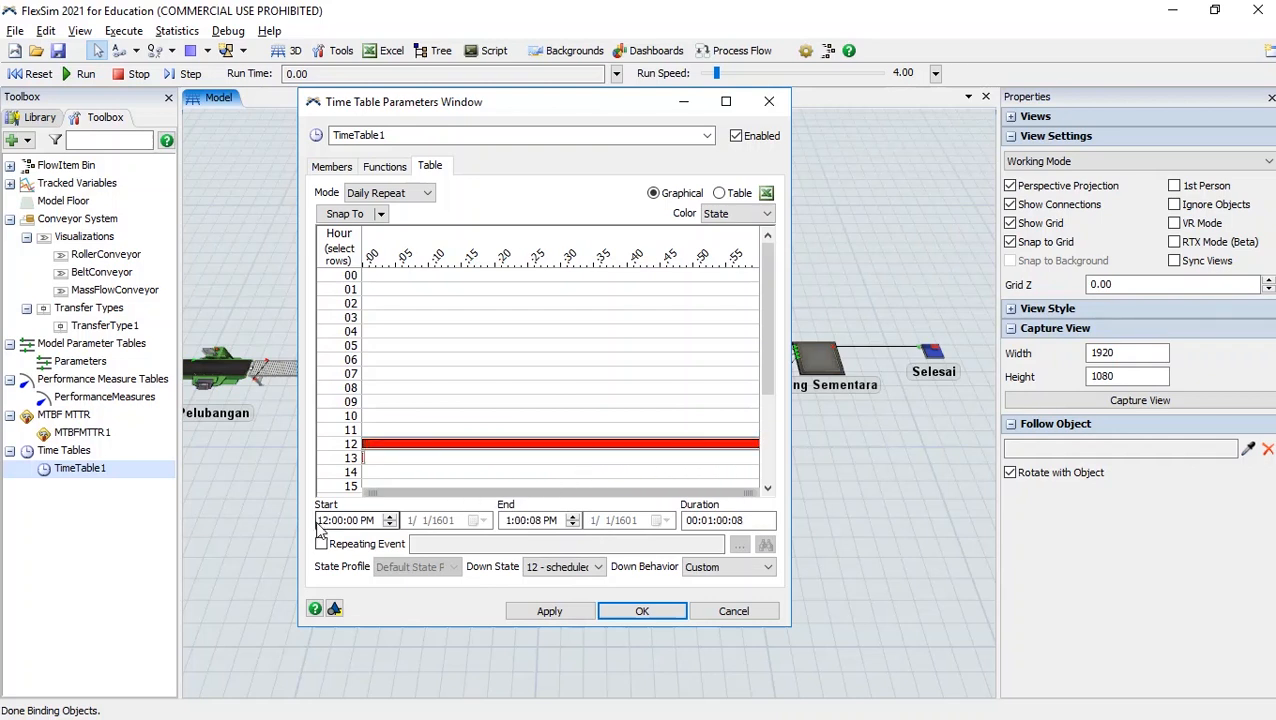
left_click(539, 526)
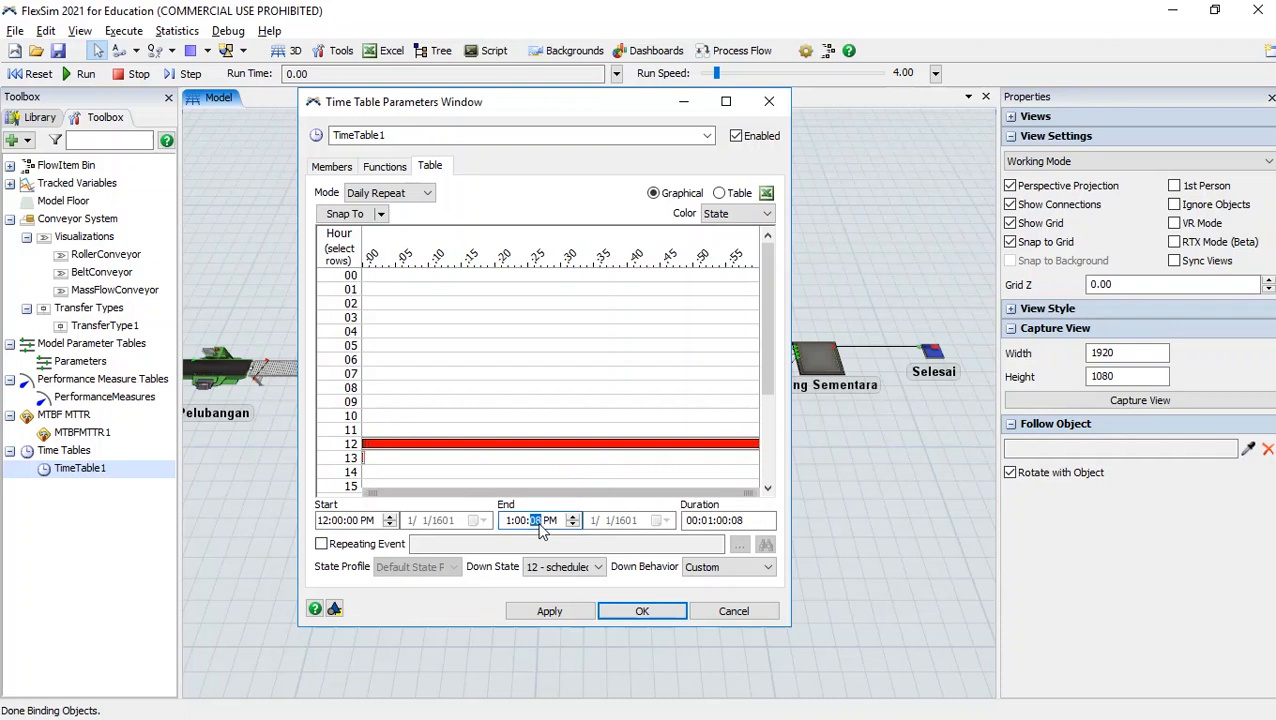
type("00")
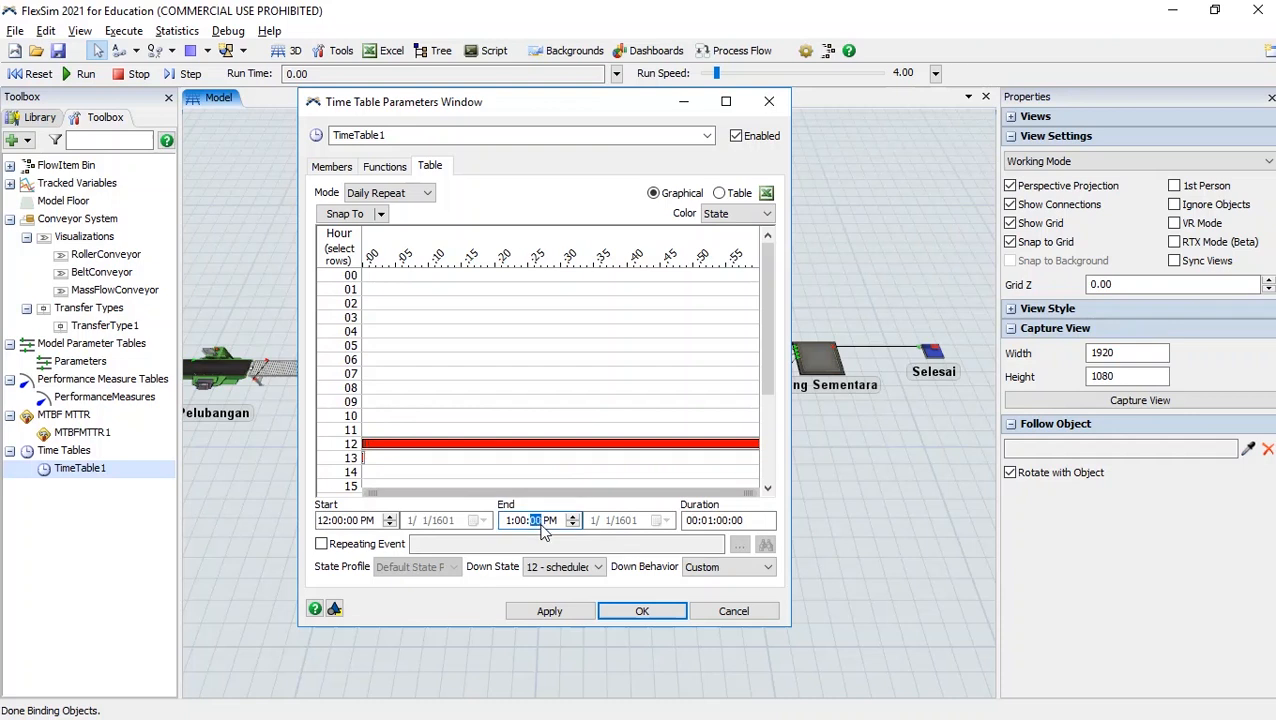
Use 12 - scheduled down as the break's down state and accept the time table settings
left_click(592, 567)
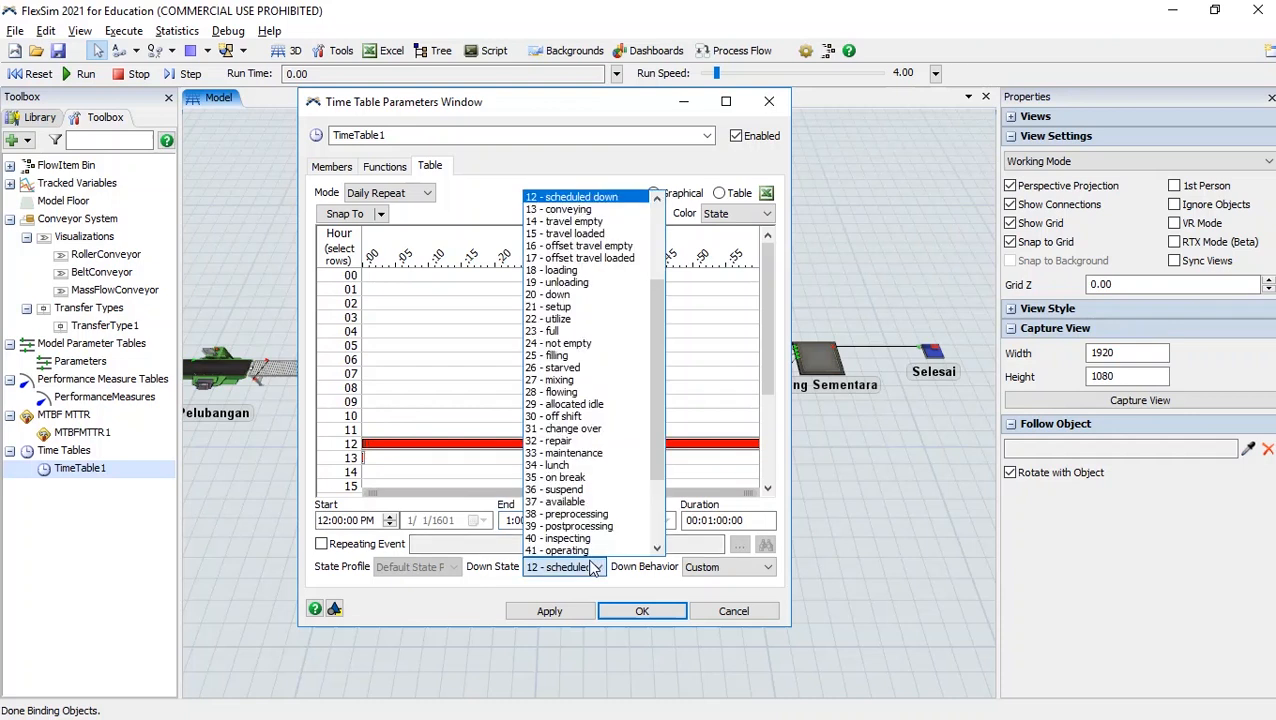
left_click(595, 198)
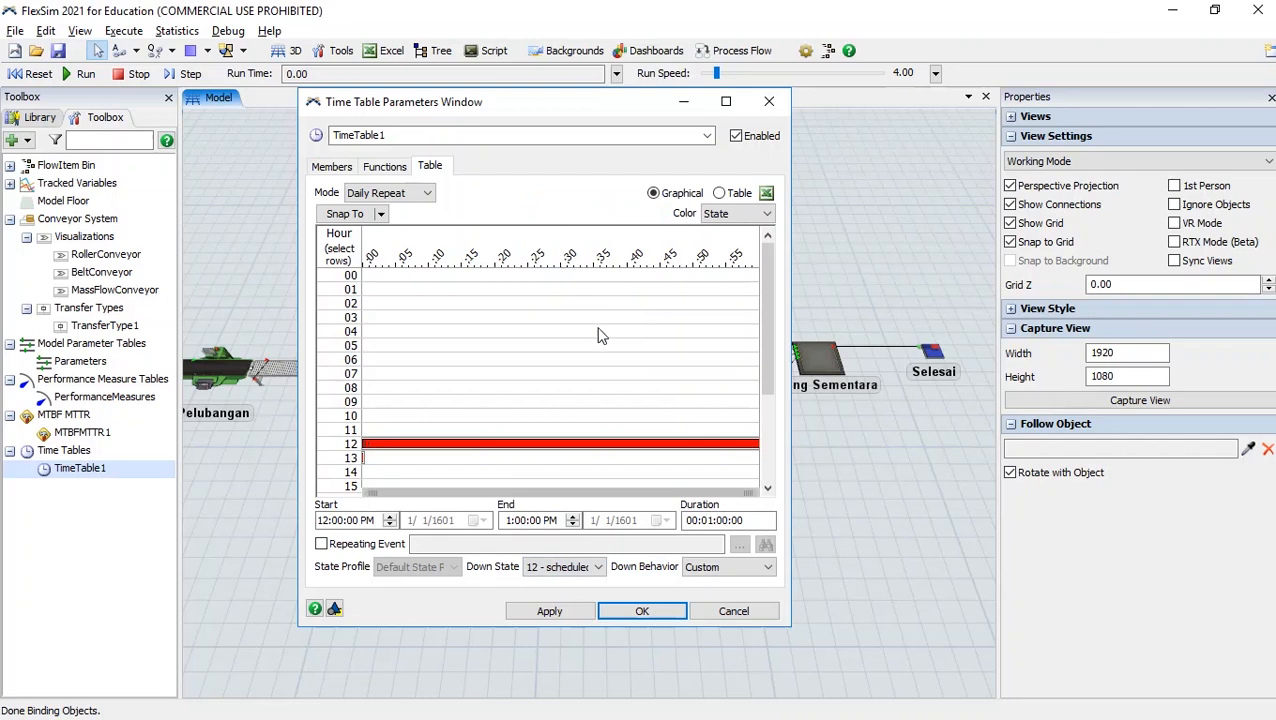
left_click(571, 611)
left_click(630, 610)
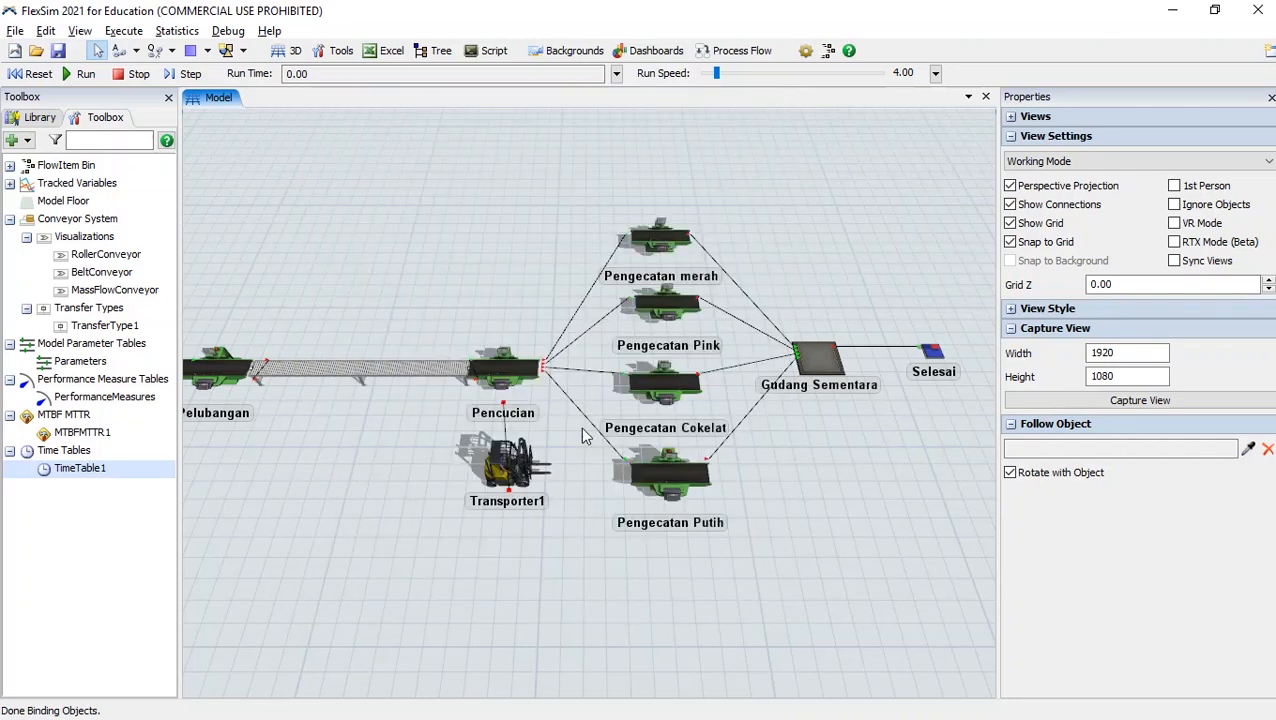
Show the run time as date and time, and enable the stop time at 5:00:00 PM on 4/5/2021
left_click(616, 74)
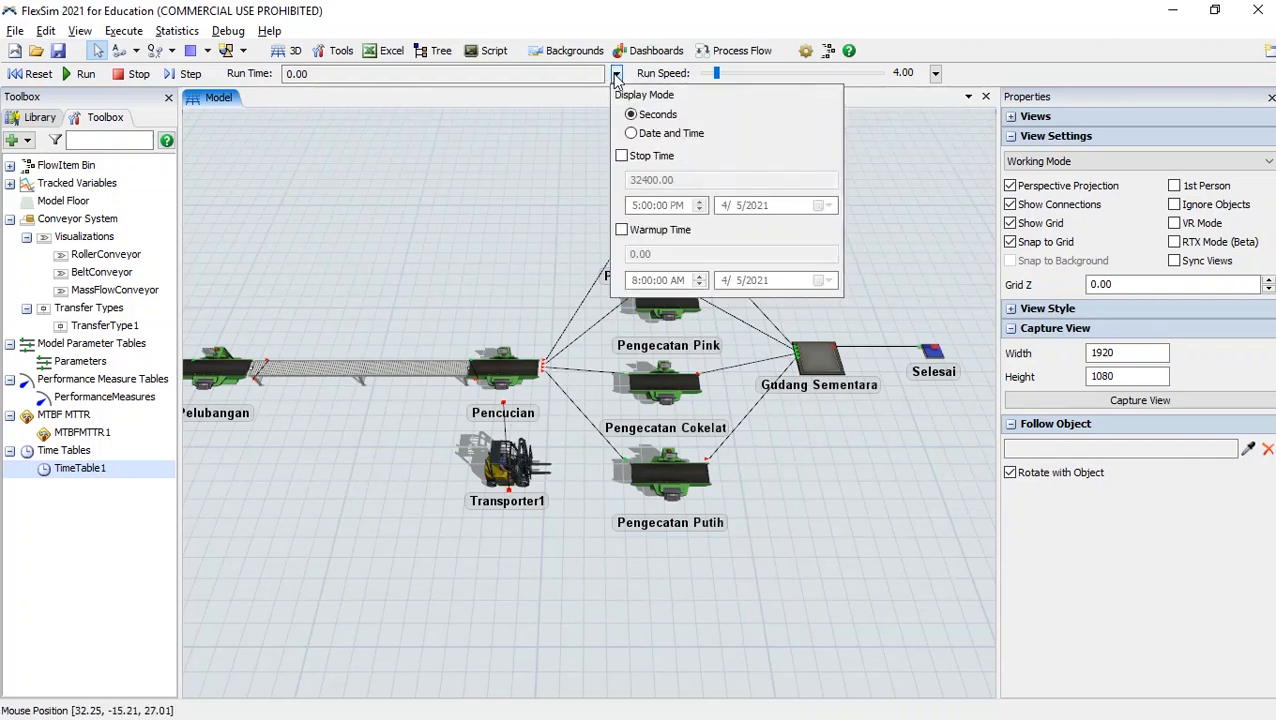
left_click(632, 133)
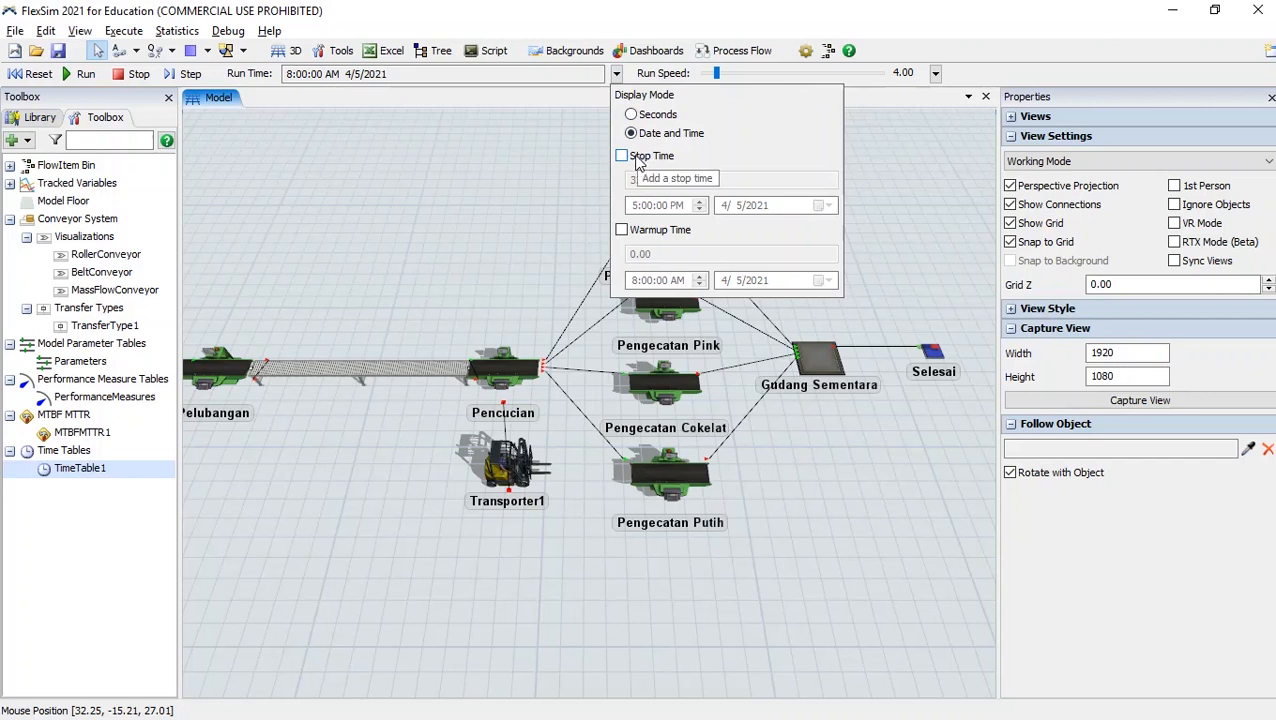
left_click(637, 159)
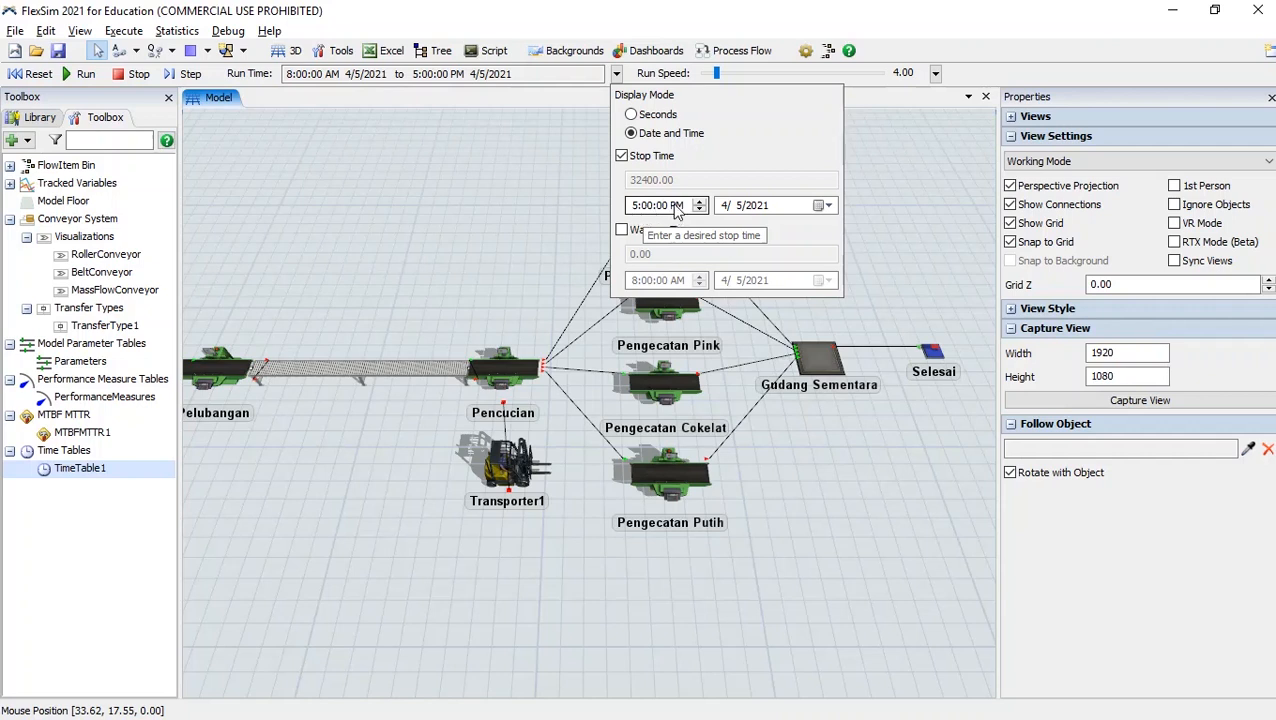
left_click(522, 197)
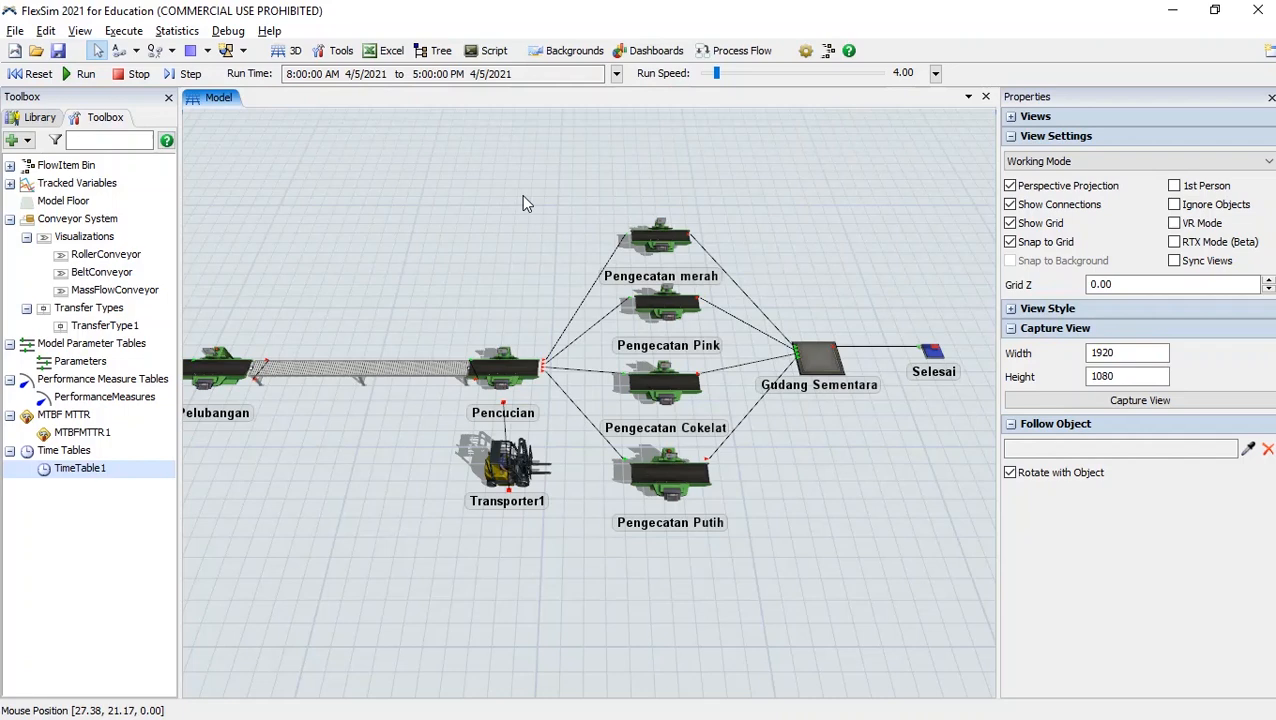
Run the simulation at run speeds of 256 and 576, inspect the flow from Pencetakan to Selesai, and reset the model
left_click_drag(396, 211, 537, 210)
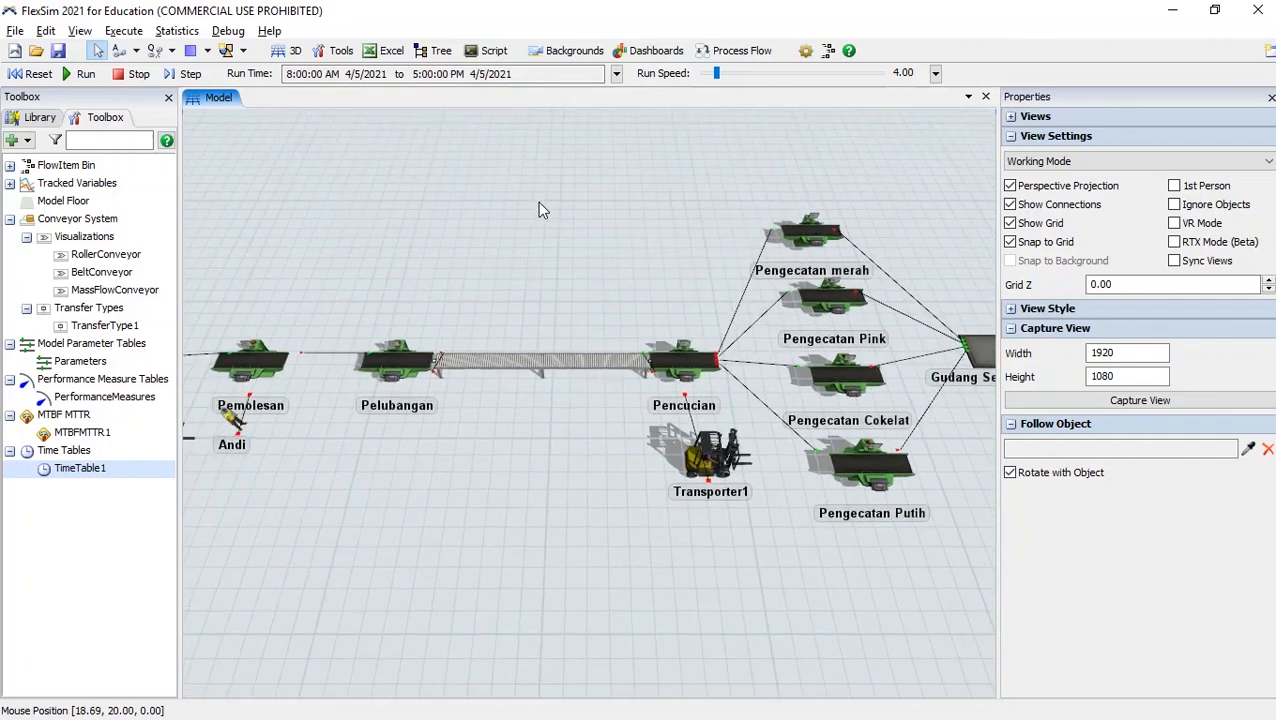
left_click_drag(421, 228, 439, 228)
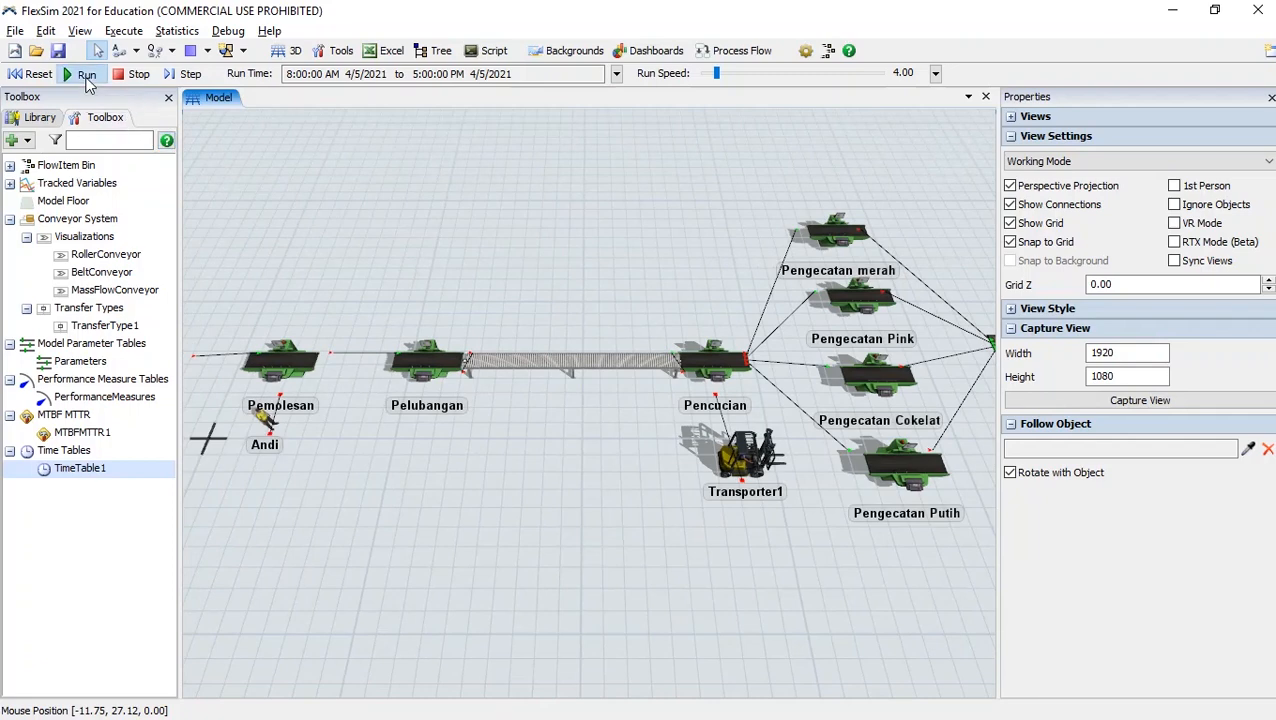
left_click_drag(342, 211, 447, 202)
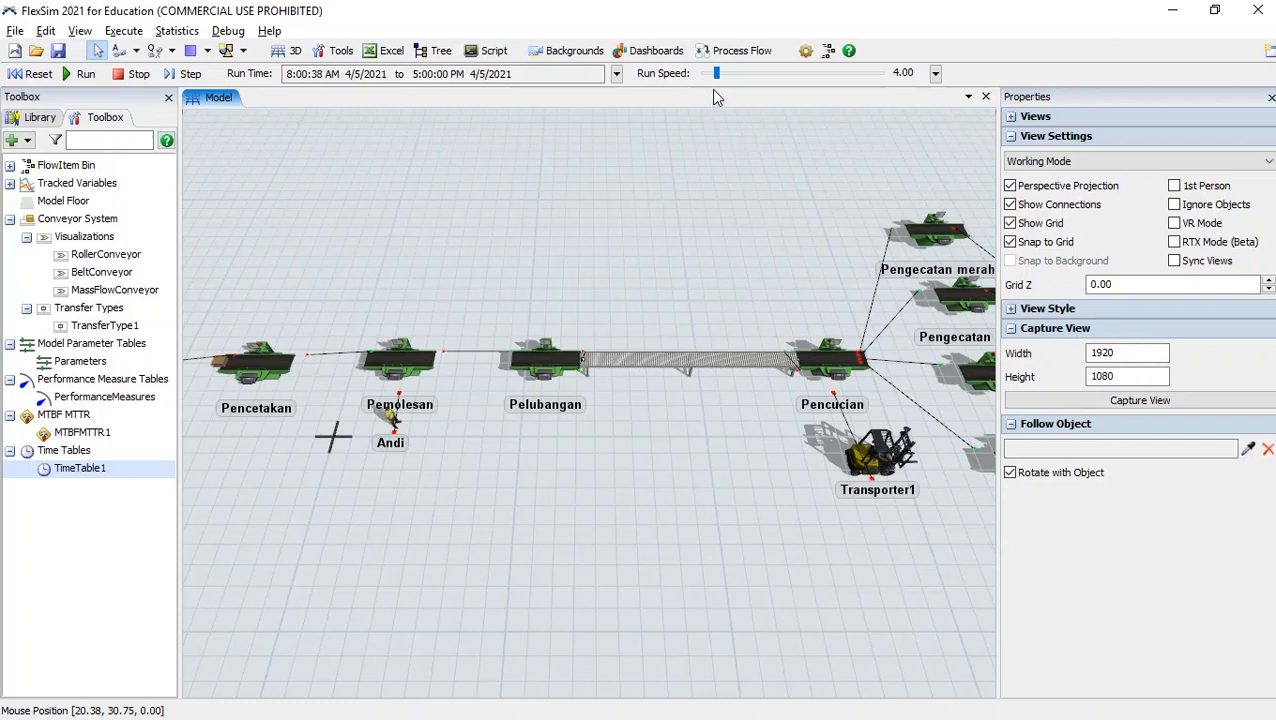
left_click_drag(719, 73, 741, 74)
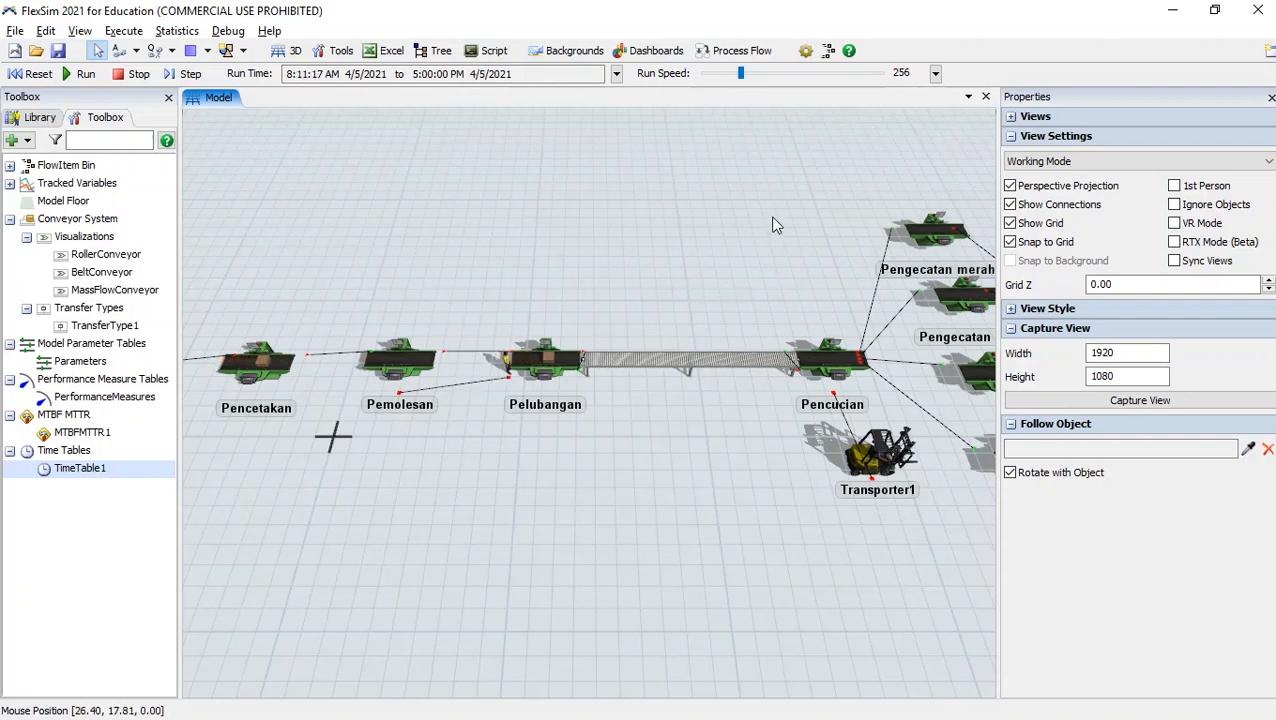
left_click_drag(774, 221, 626, 236)
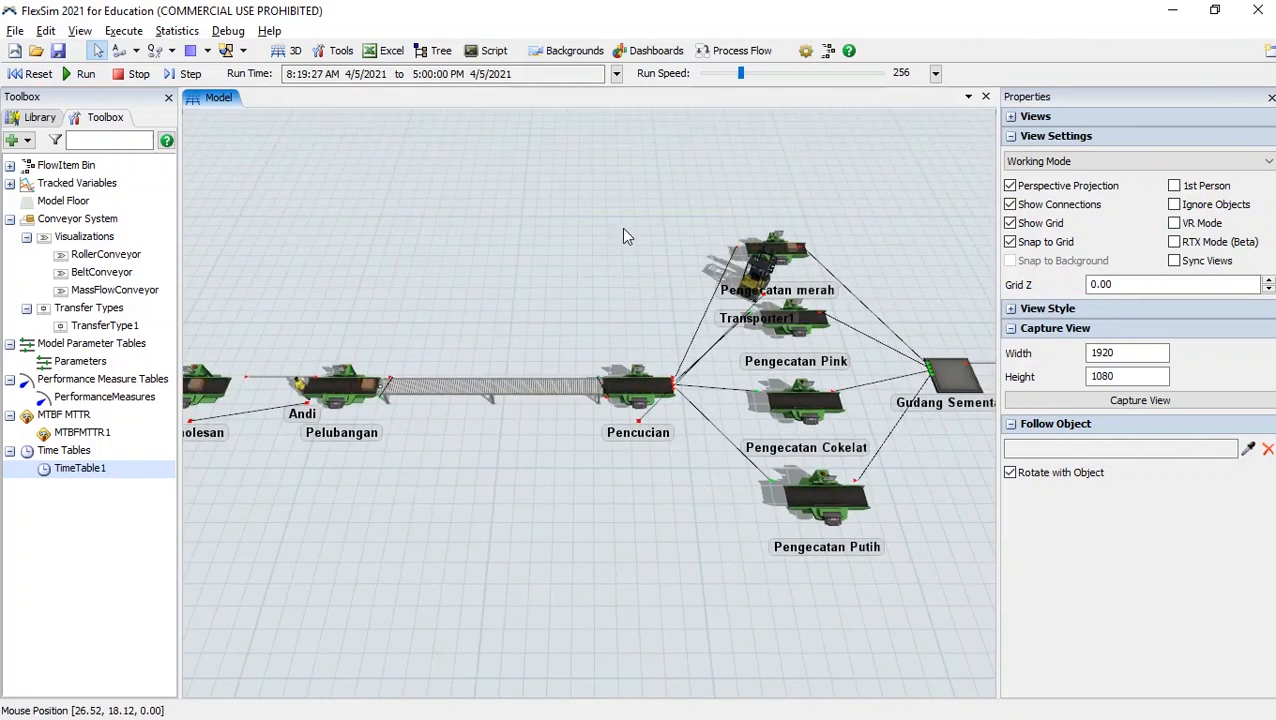
left_click_drag(780, 178, 655, 191)
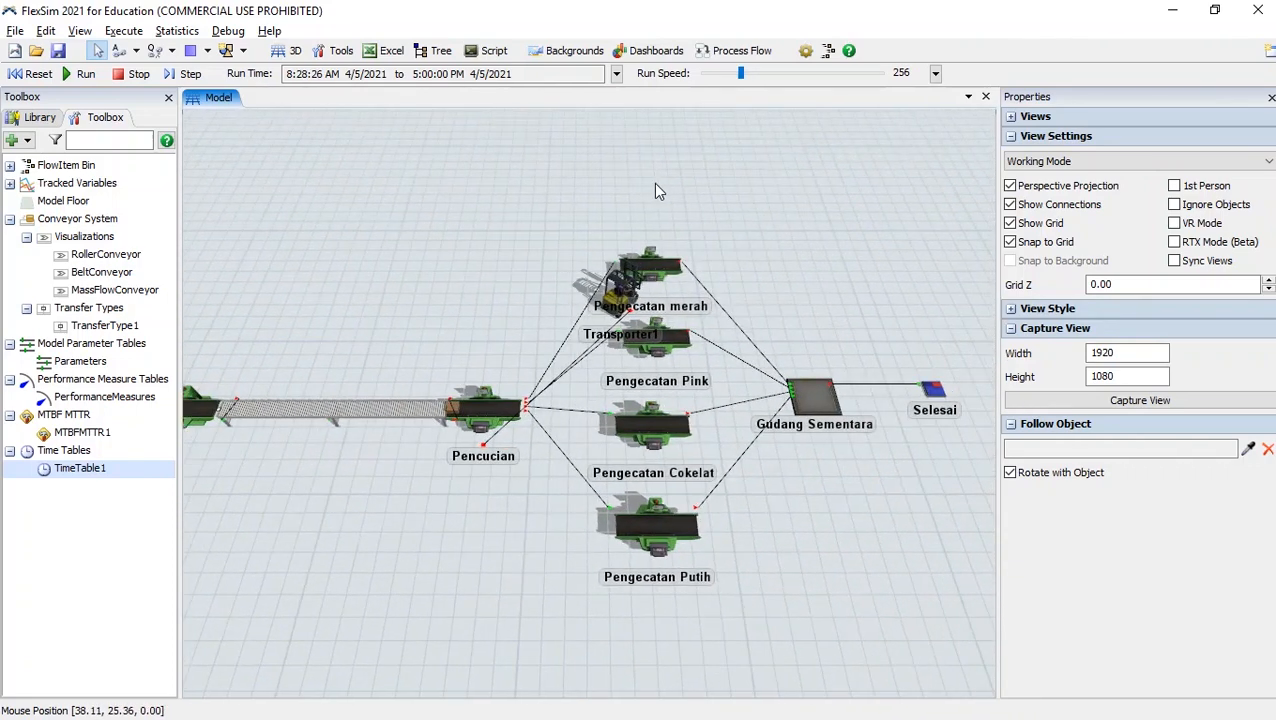
left_click_drag(743, 80, 752, 80)
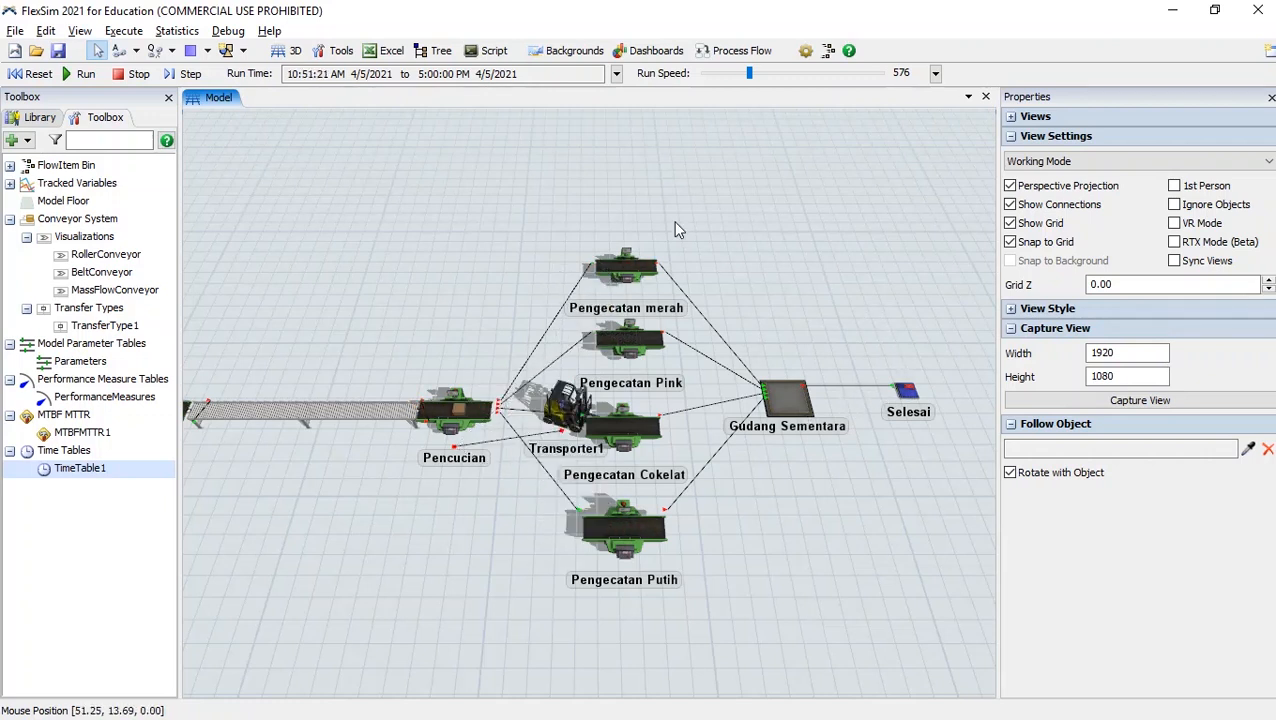
left_click(36, 76)
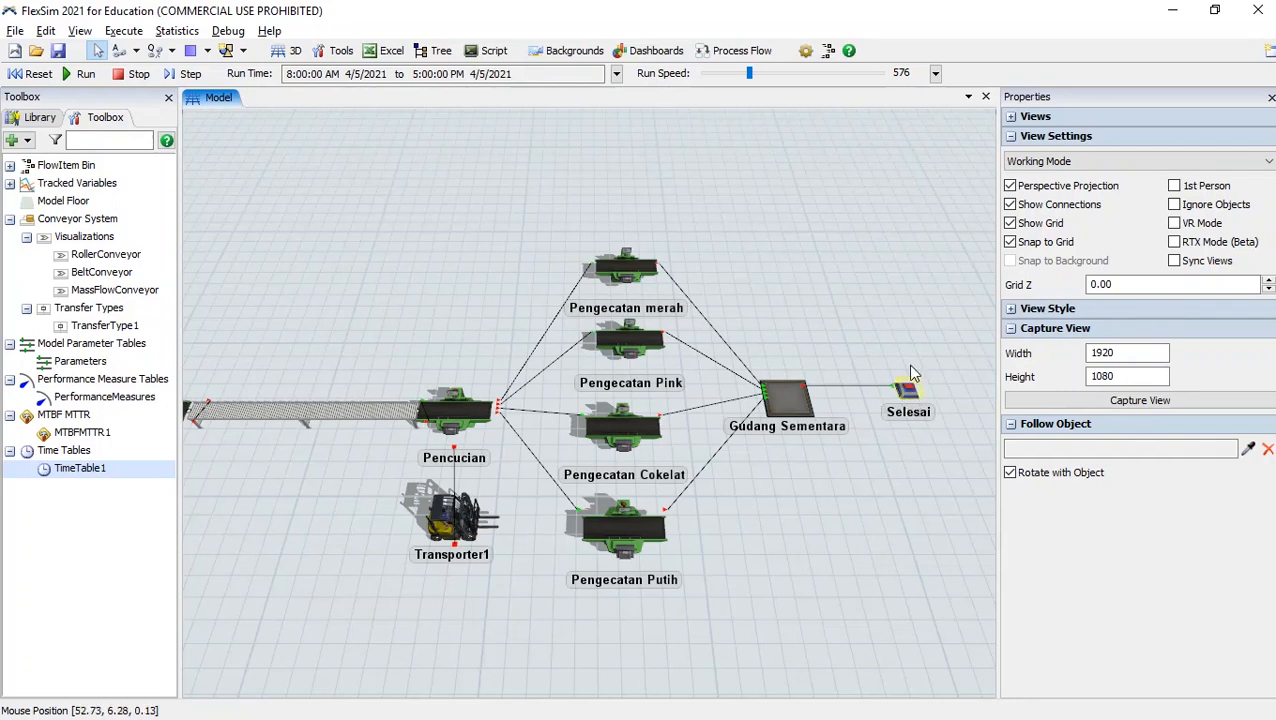
Disconnect the Gudang Sementara queue from the Selesai sink
left_click_drag(902, 318, 886, 318)
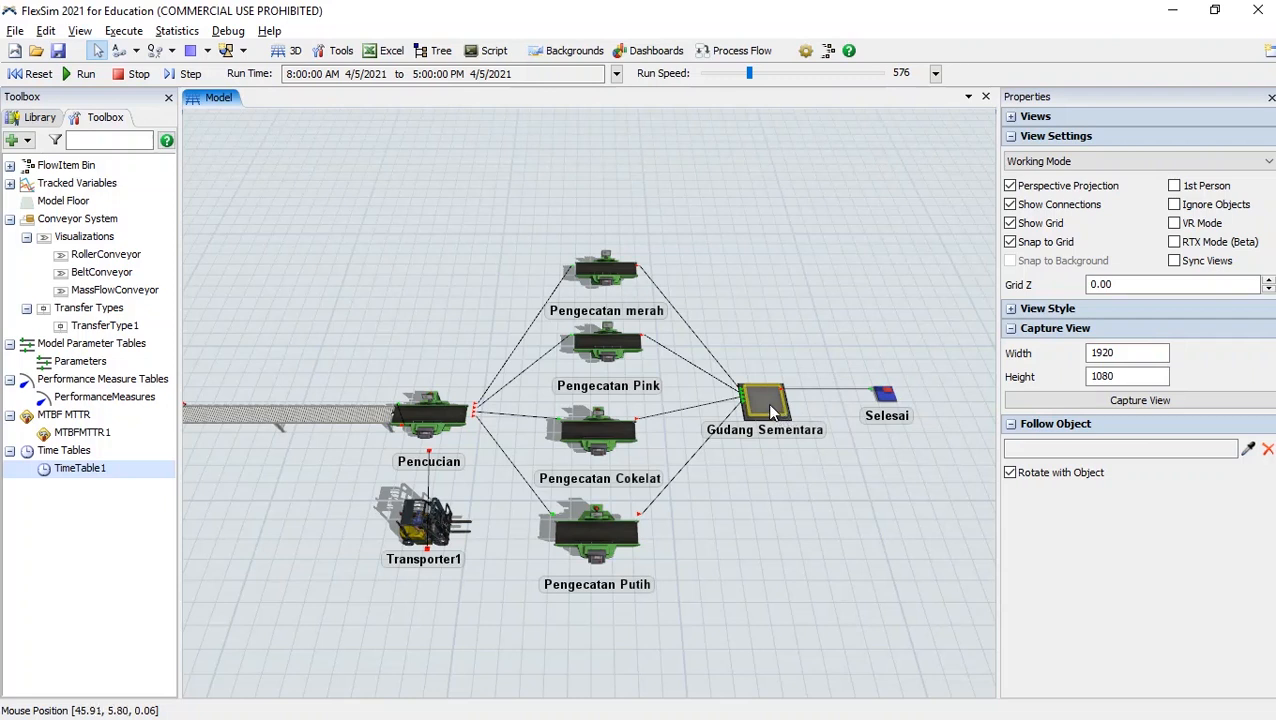
key("q")
left_click_drag(772, 404, 889, 397)
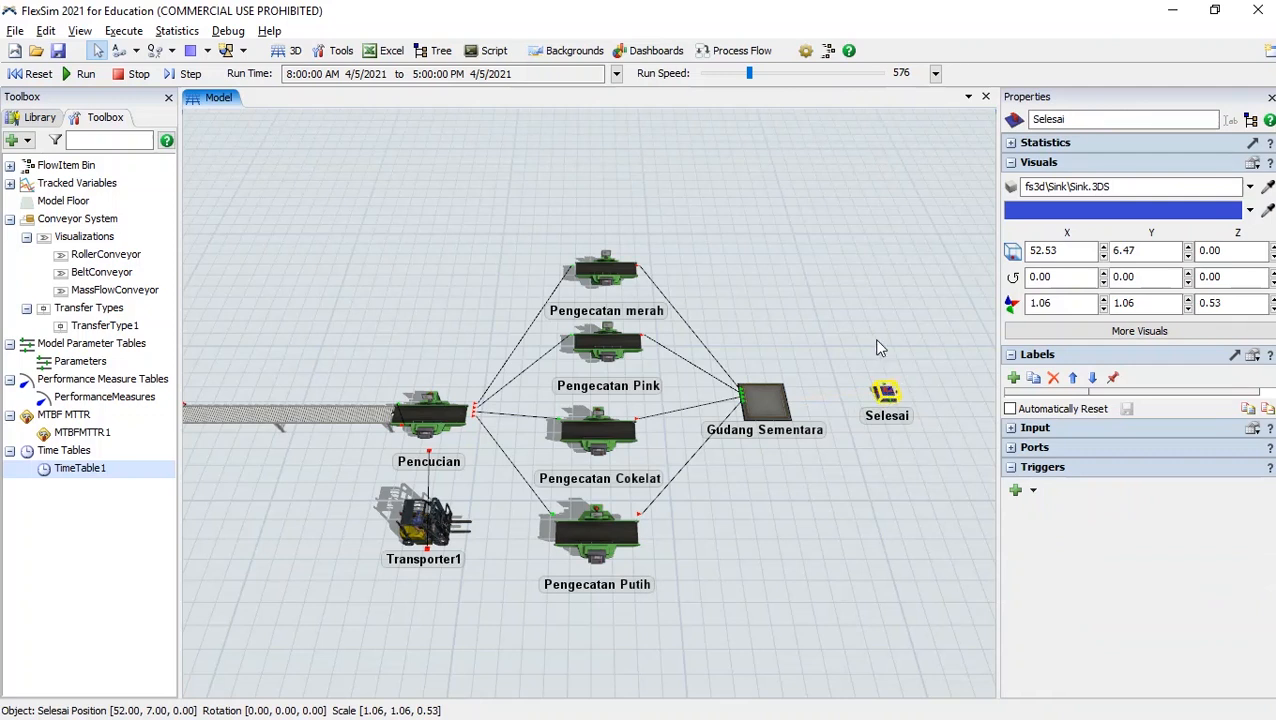
left_click(530, 220)
Run the model at speeds of 1478 and 7808 to watch items collect in Gudang Sementara, and reset it
left_click(31, 73)
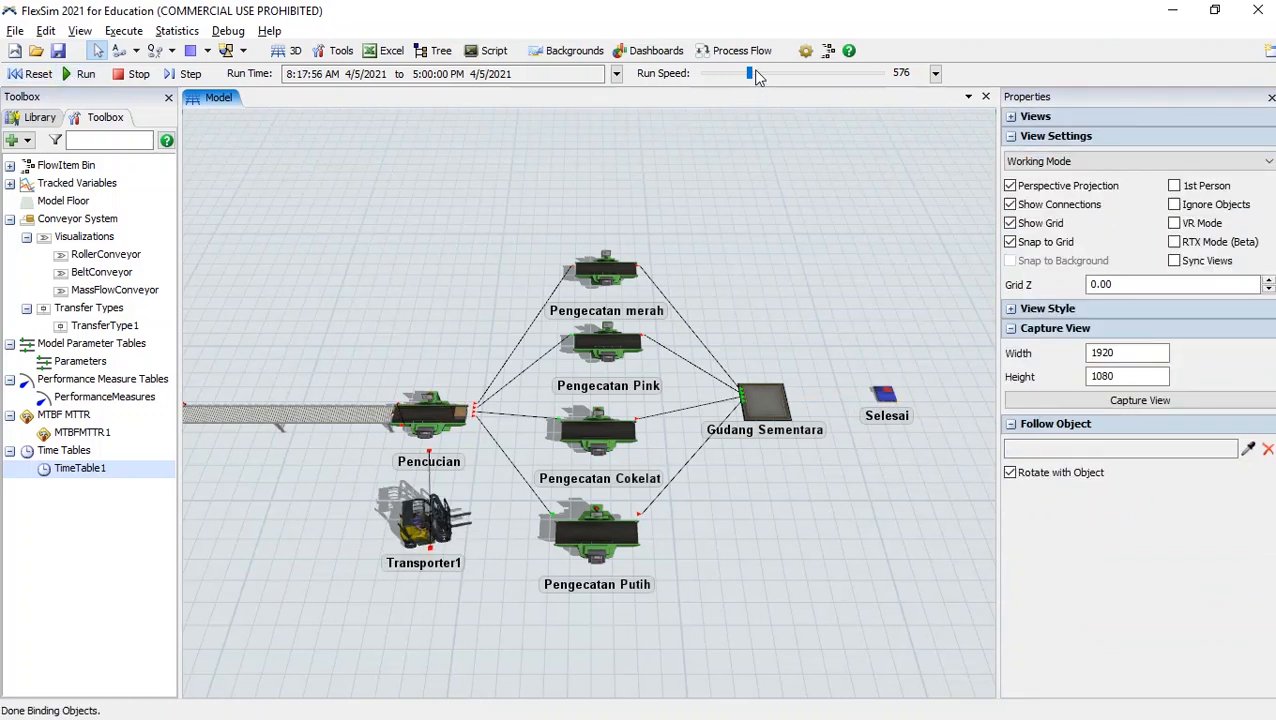
left_click_drag(749, 77, 760, 78)
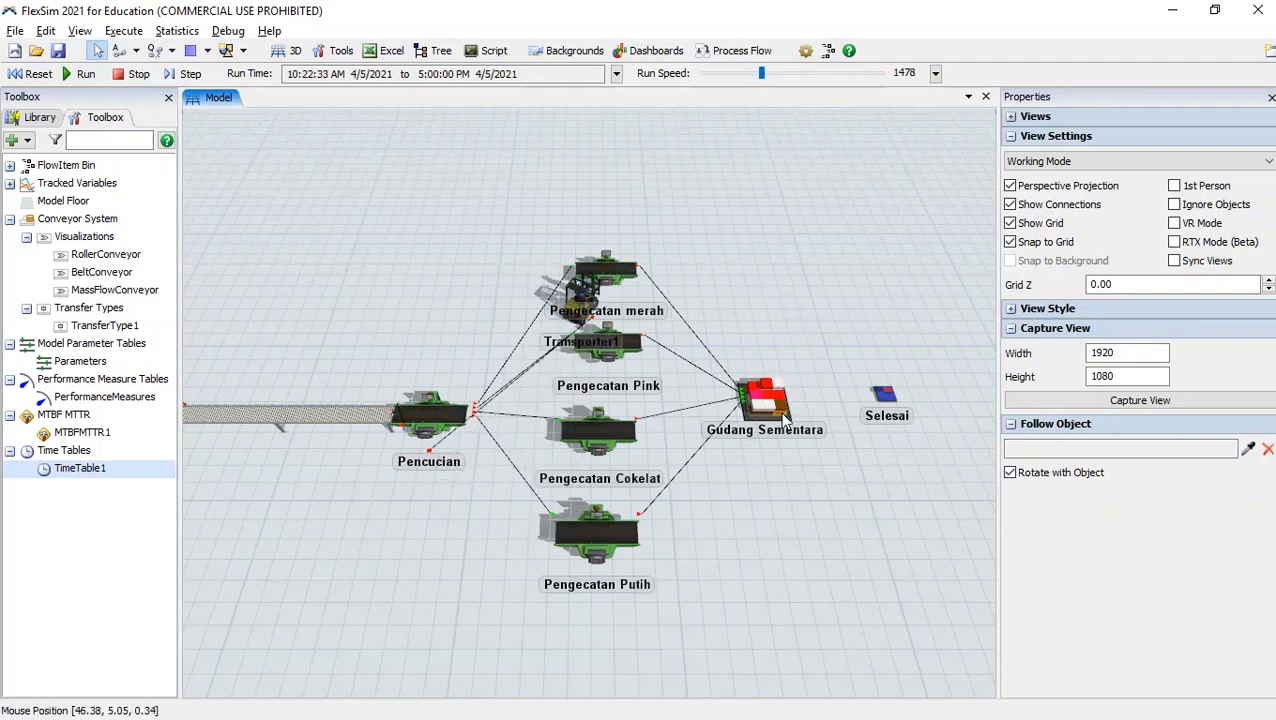
left_click(788, 74)
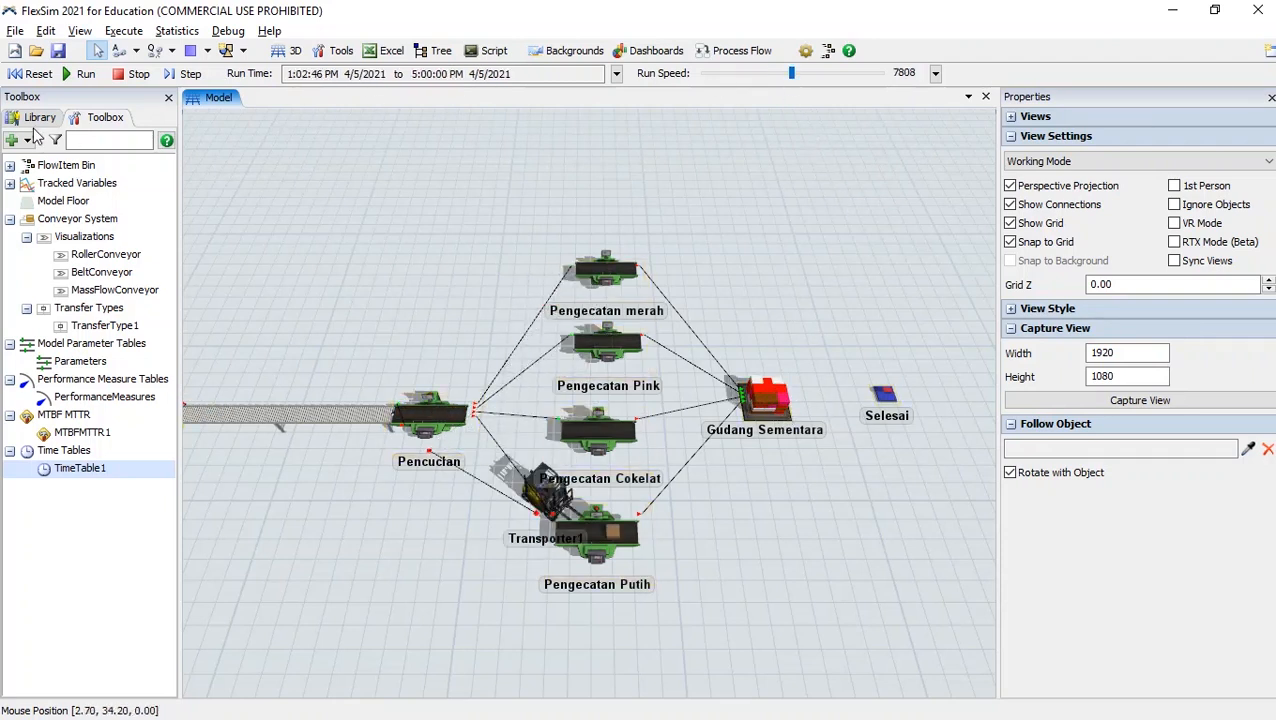
left_click(28, 77)
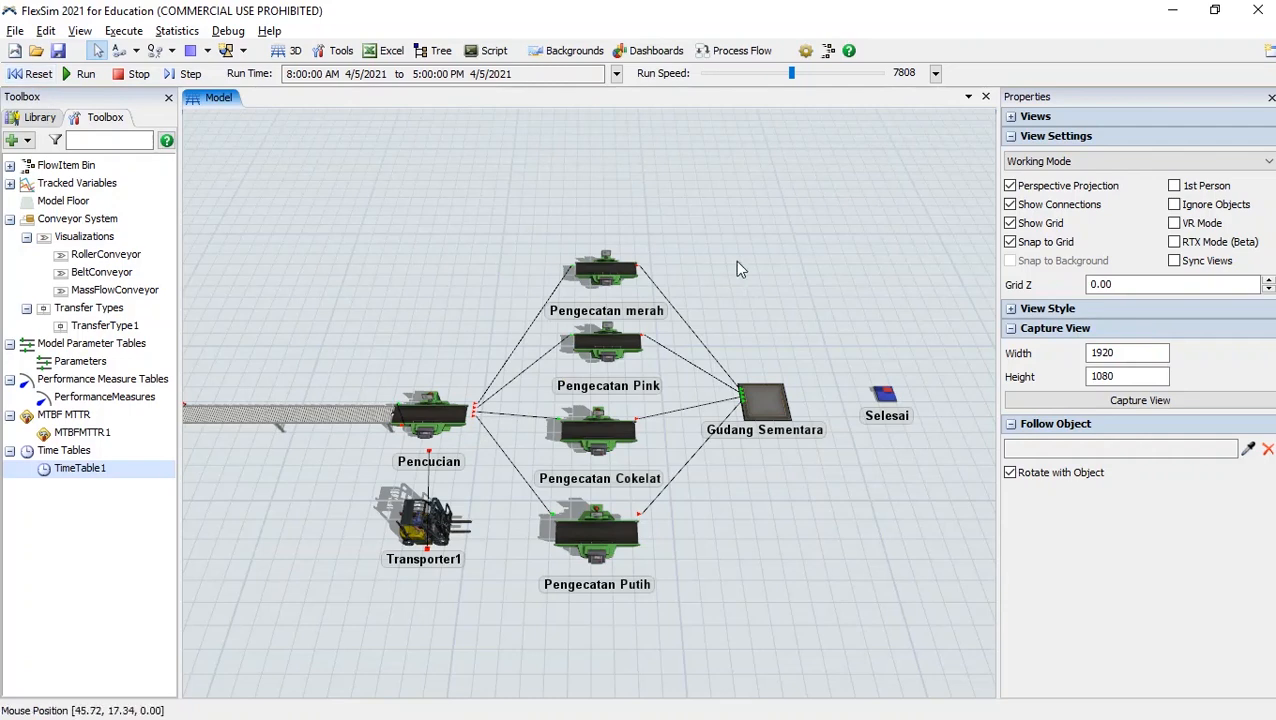
Reconnect the Gudang Sementara queue to the Selesai sink
left_click(764, 402)
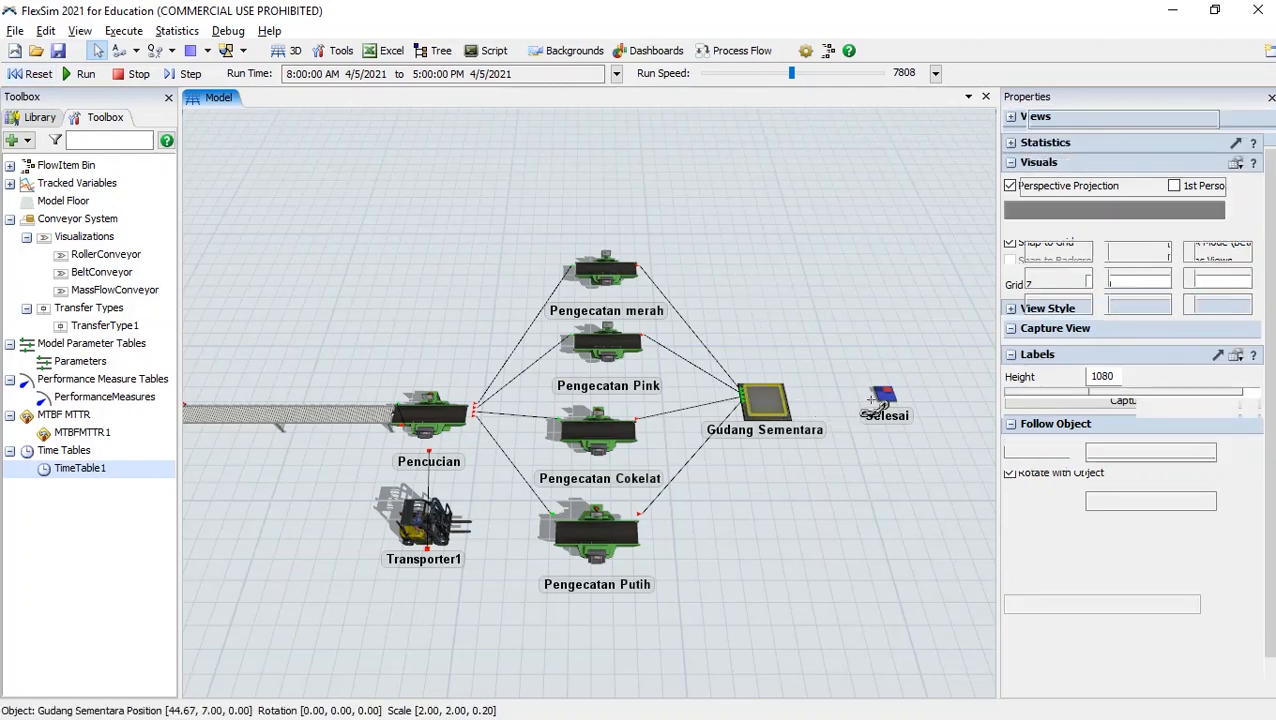
left_click(888, 398)
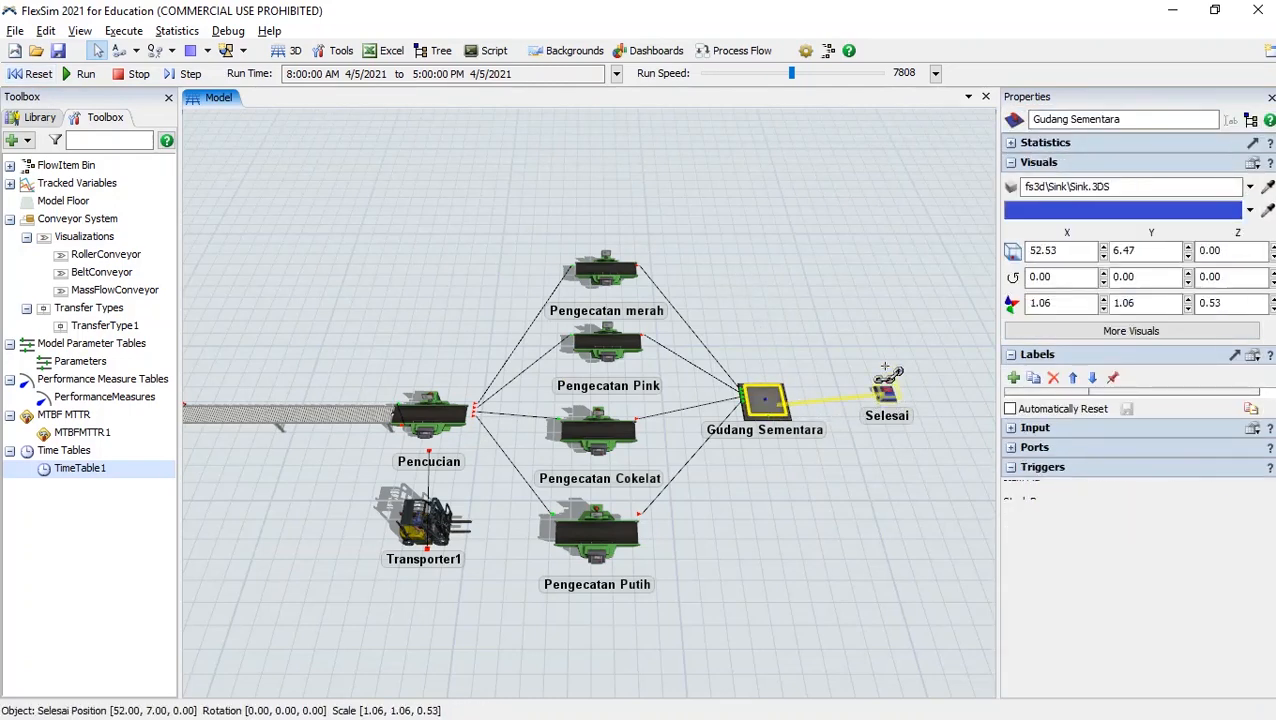
Run the reconnected model to 5:00 PM at run speed 7808, inspect the flow from Pemolesan to the painting stations, and reset it
left_click(870, 328)
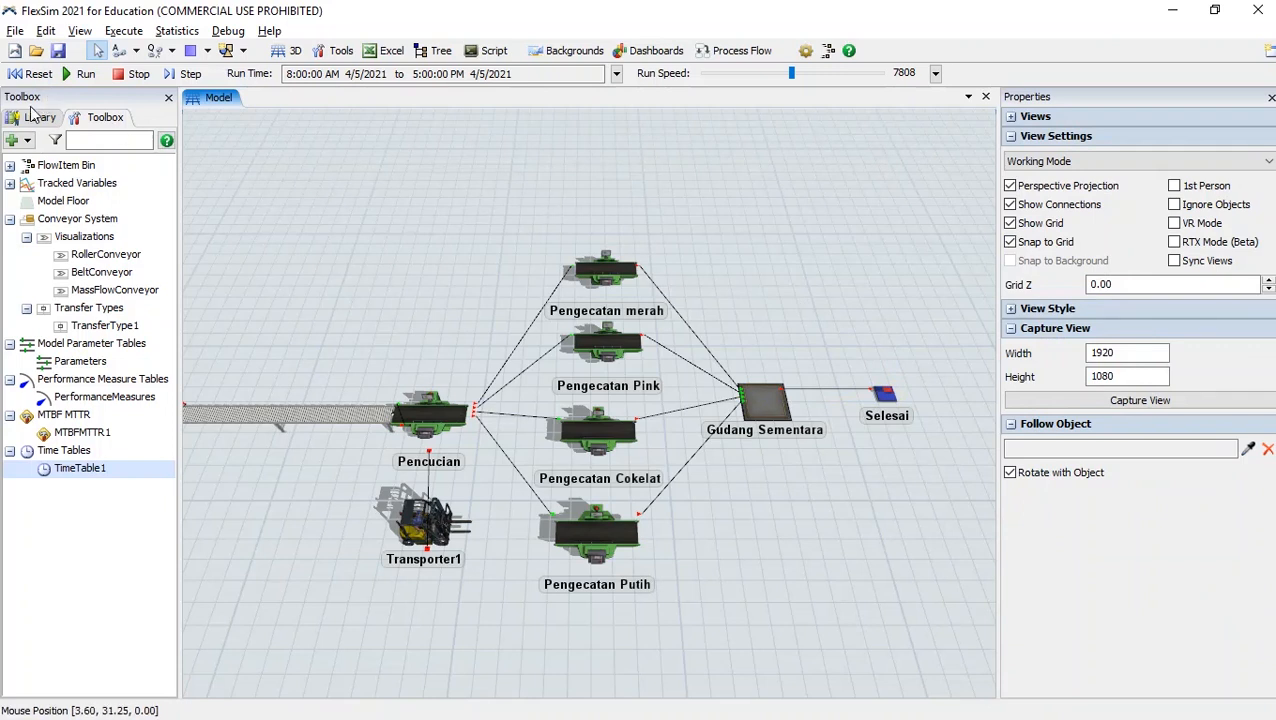
left_click(30, 73)
left_click(80, 73)
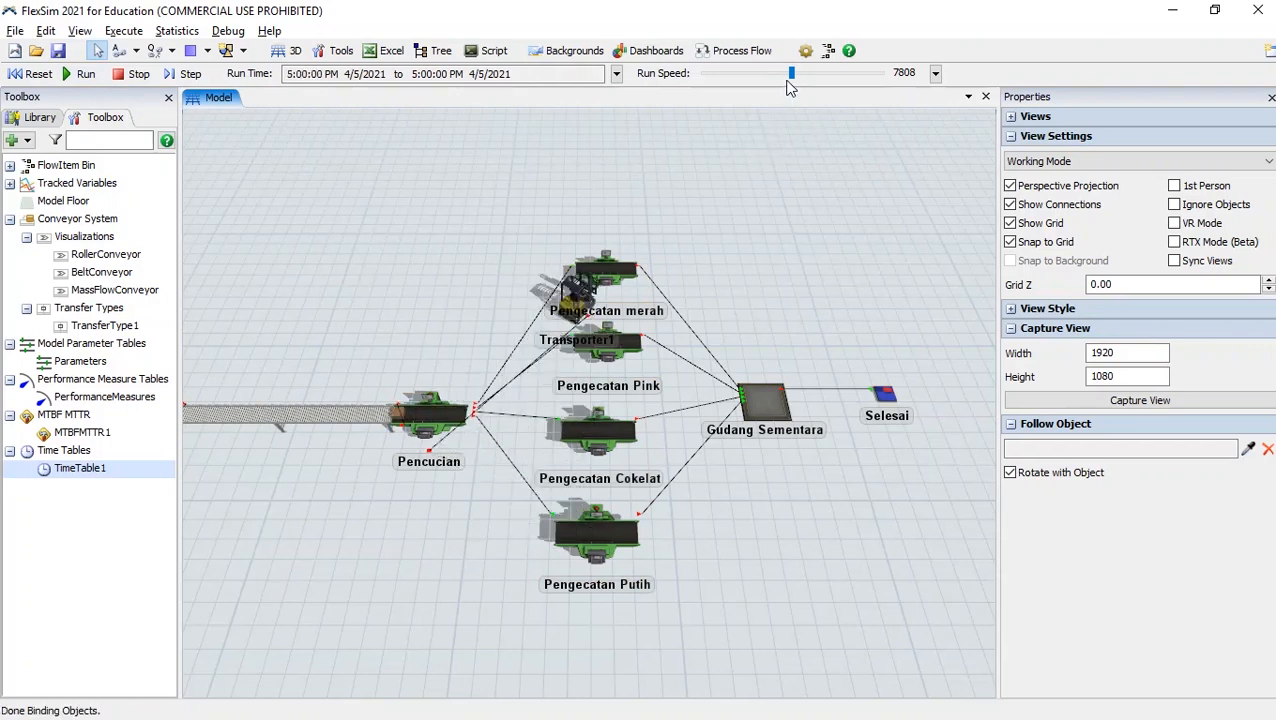
left_click_drag(508, 218, 692, 213)
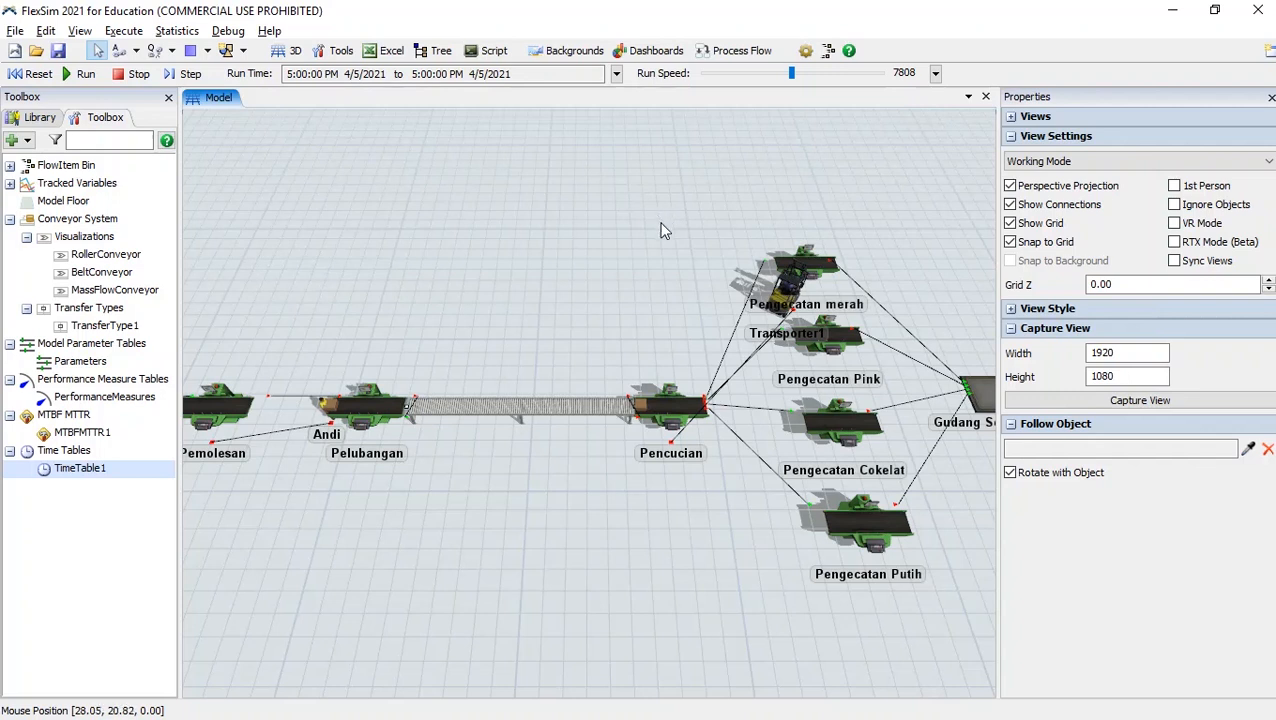
left_click(37, 75)
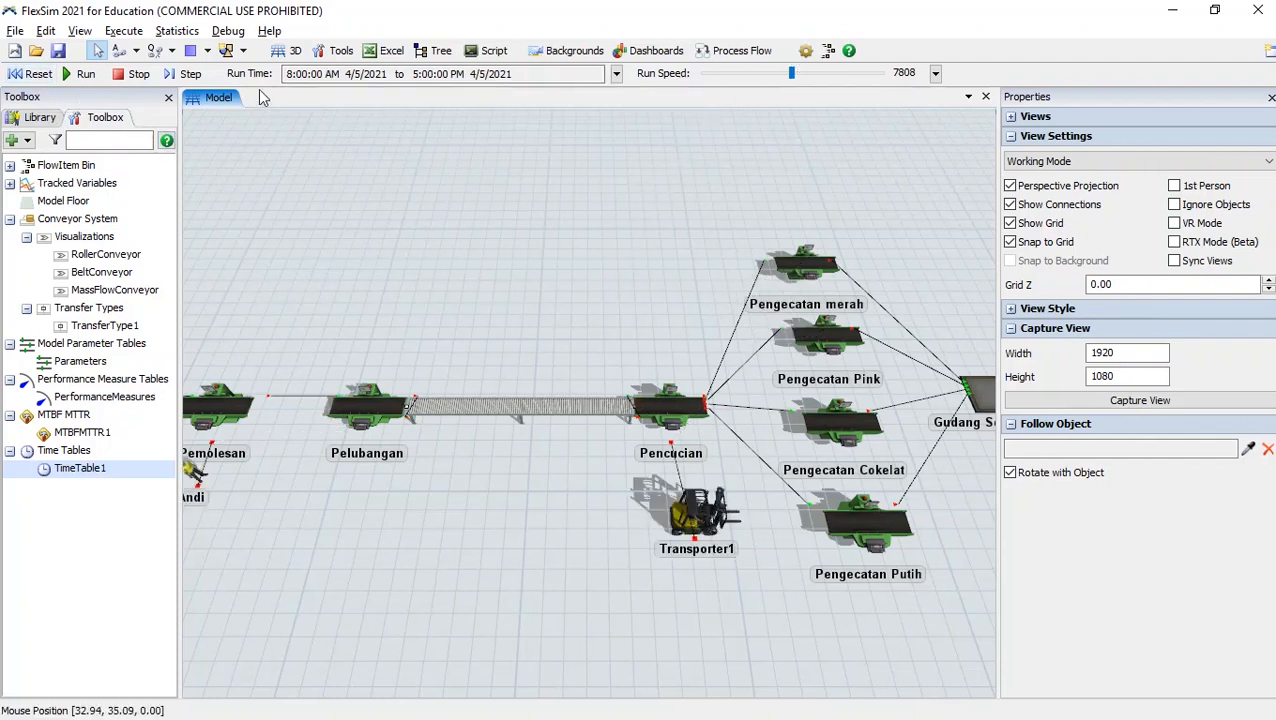
Add the Reports and Statistics command to the custom toolbar in Global Preferences and apply the change
left_click(18, 33)
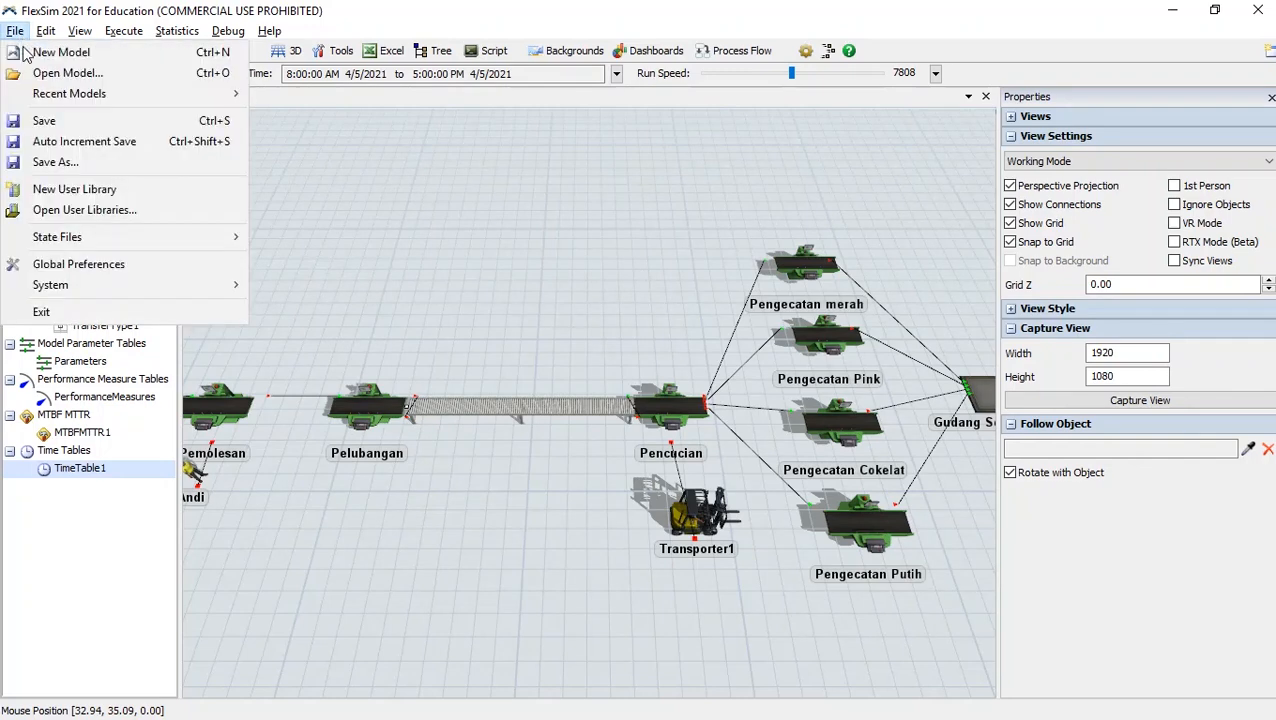
left_click(79, 265)
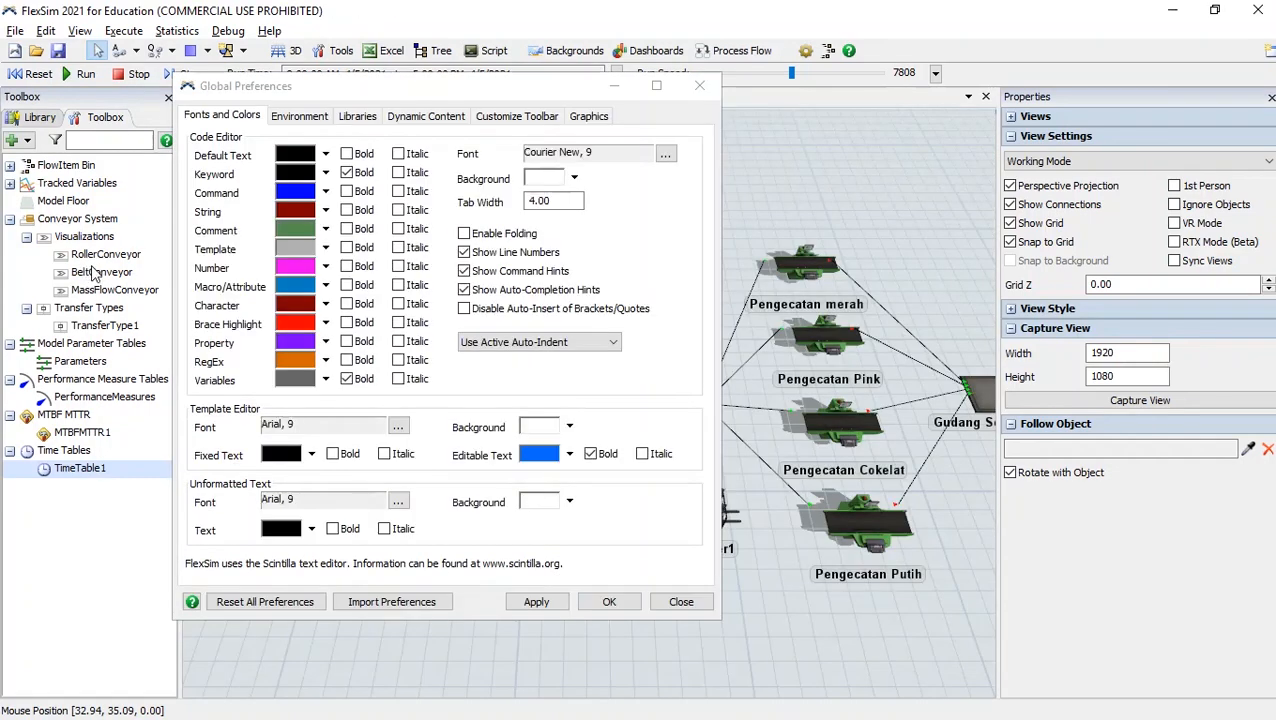
left_click(300, 117)
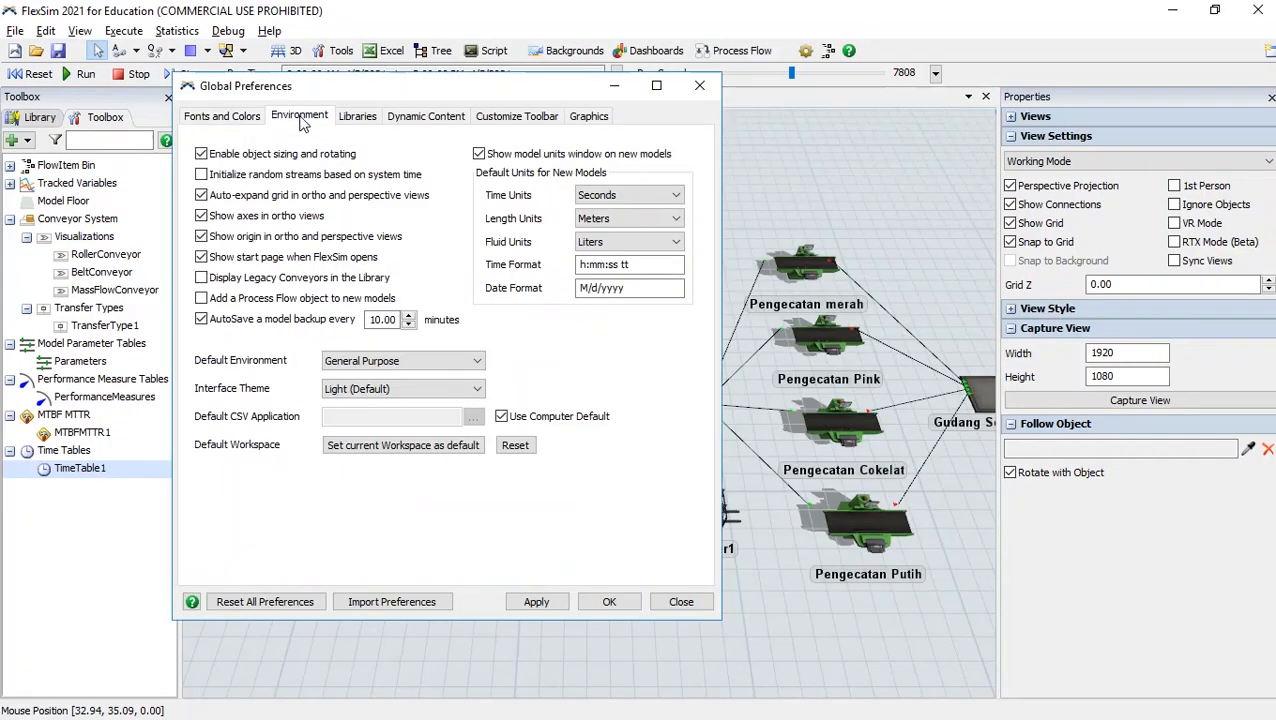
left_click(356, 117)
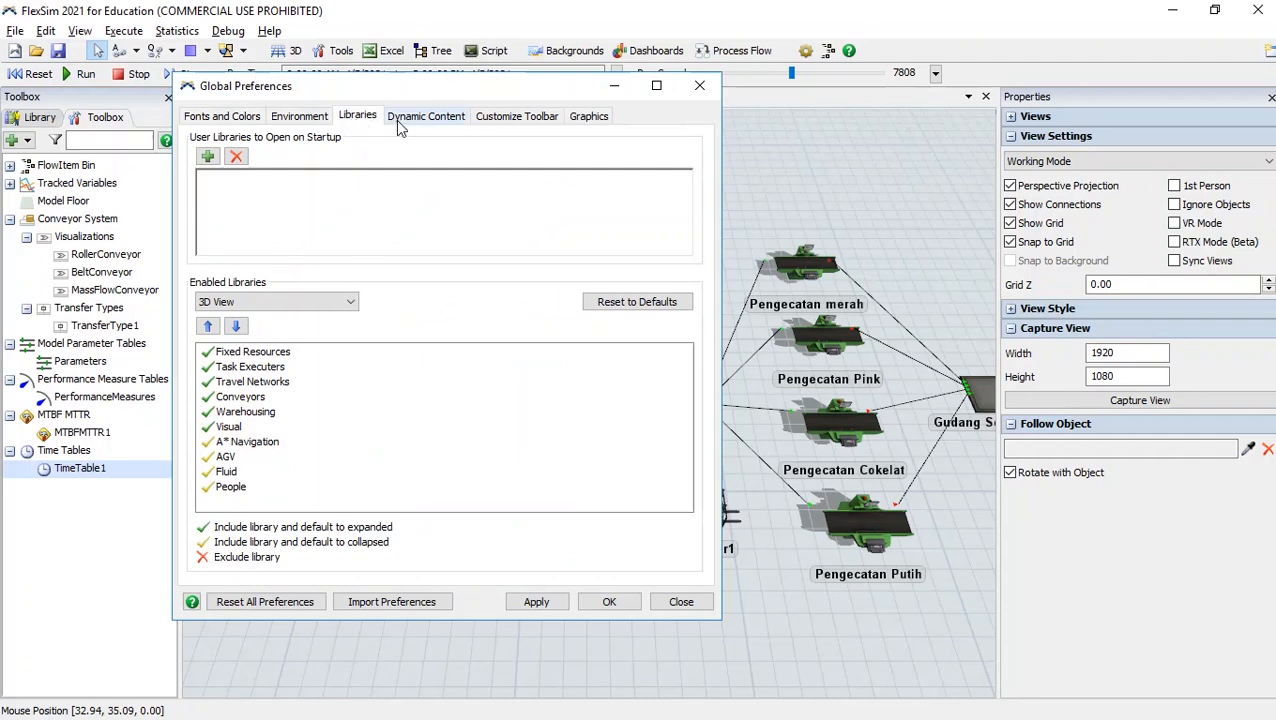
left_click(400, 120)
left_click(492, 121)
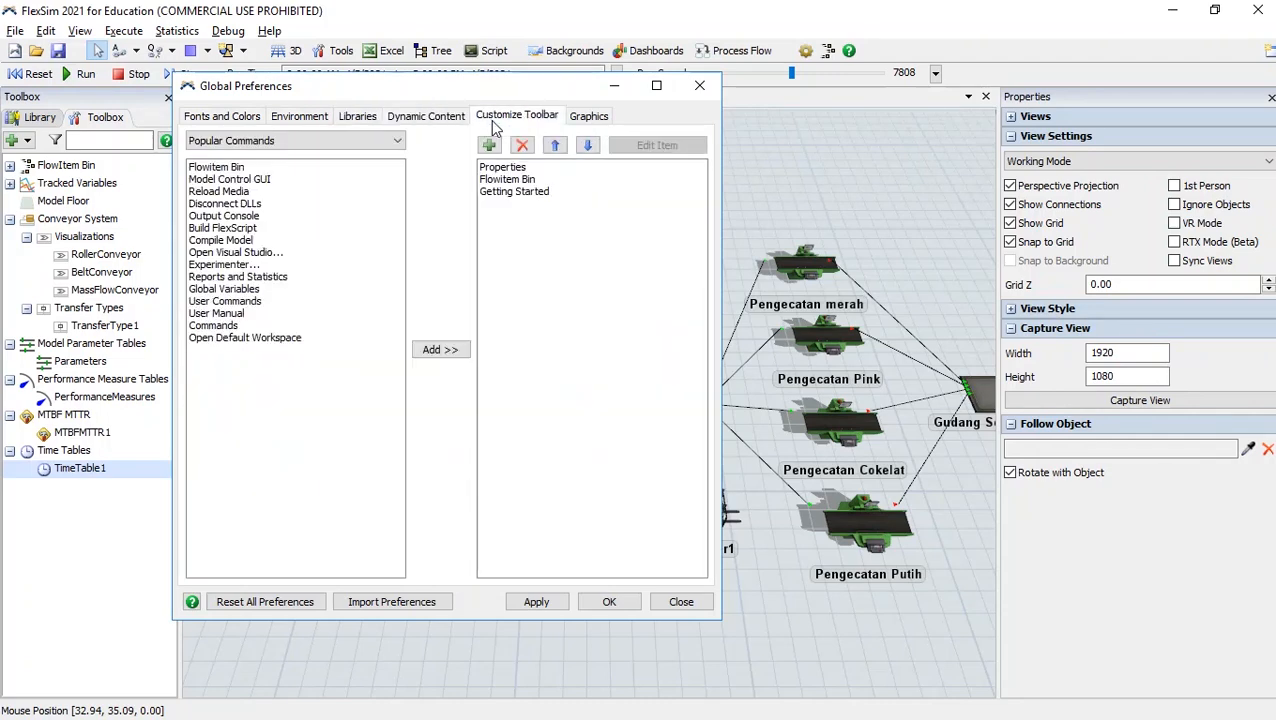
left_click(251, 279)
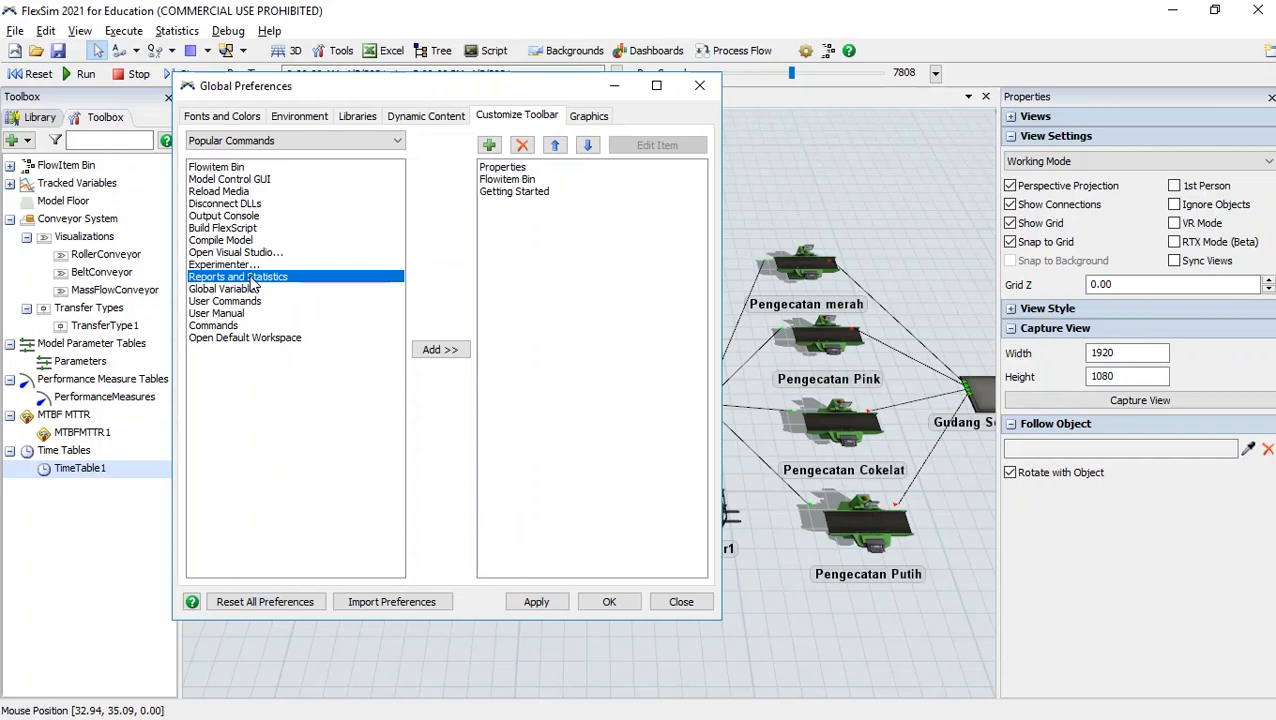
left_click(440, 350)
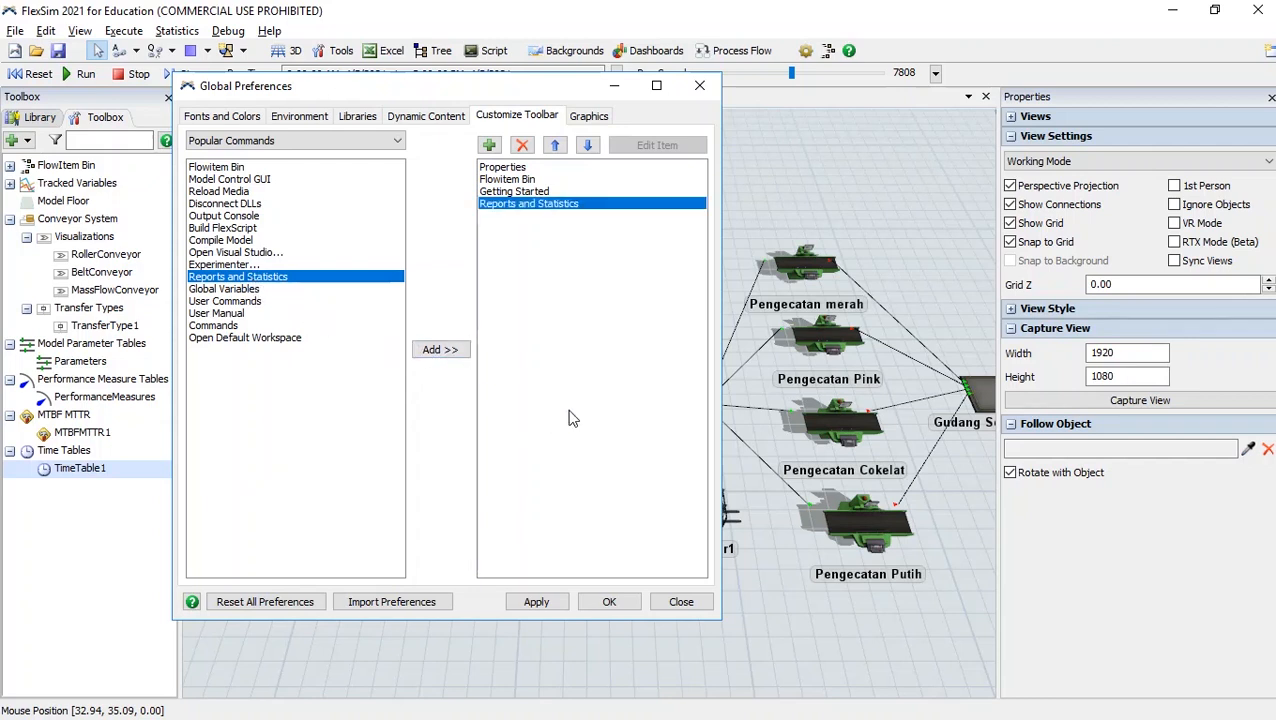
left_click(550, 606)
left_click(628, 606)
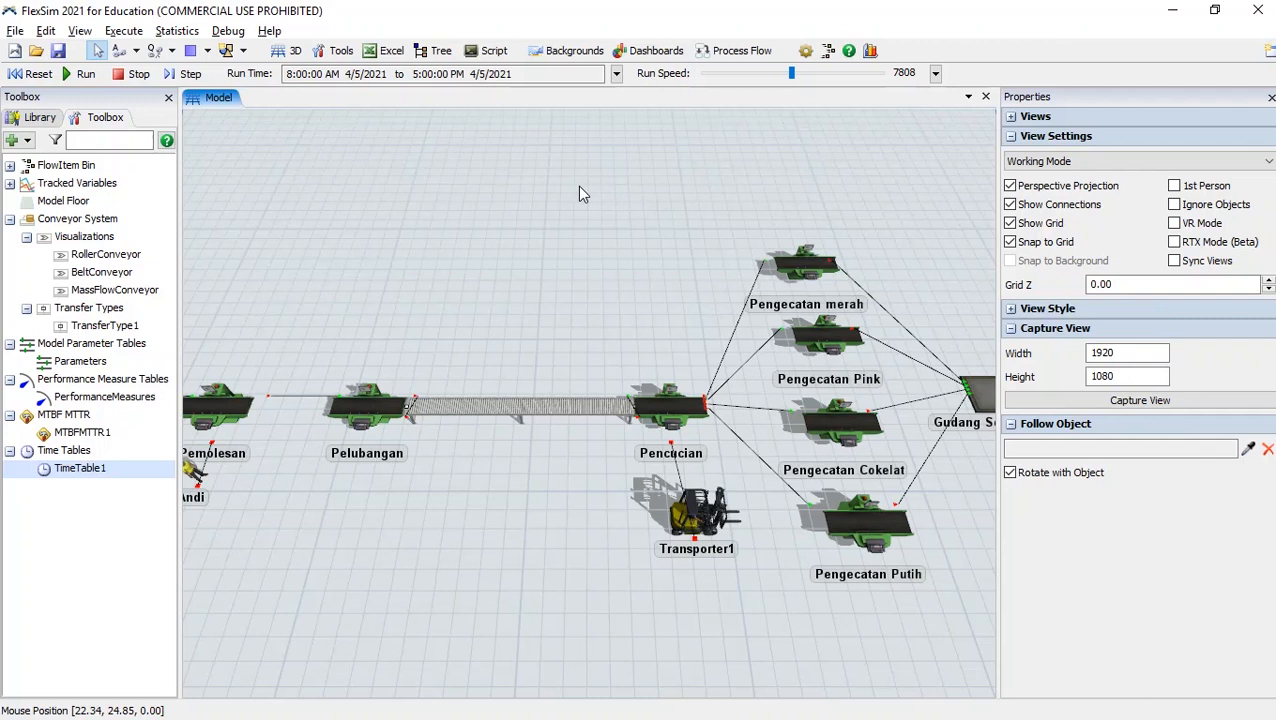
Reset the model and run it to 5:00 PM, raising the run speed to 16889
left_click(34, 76)
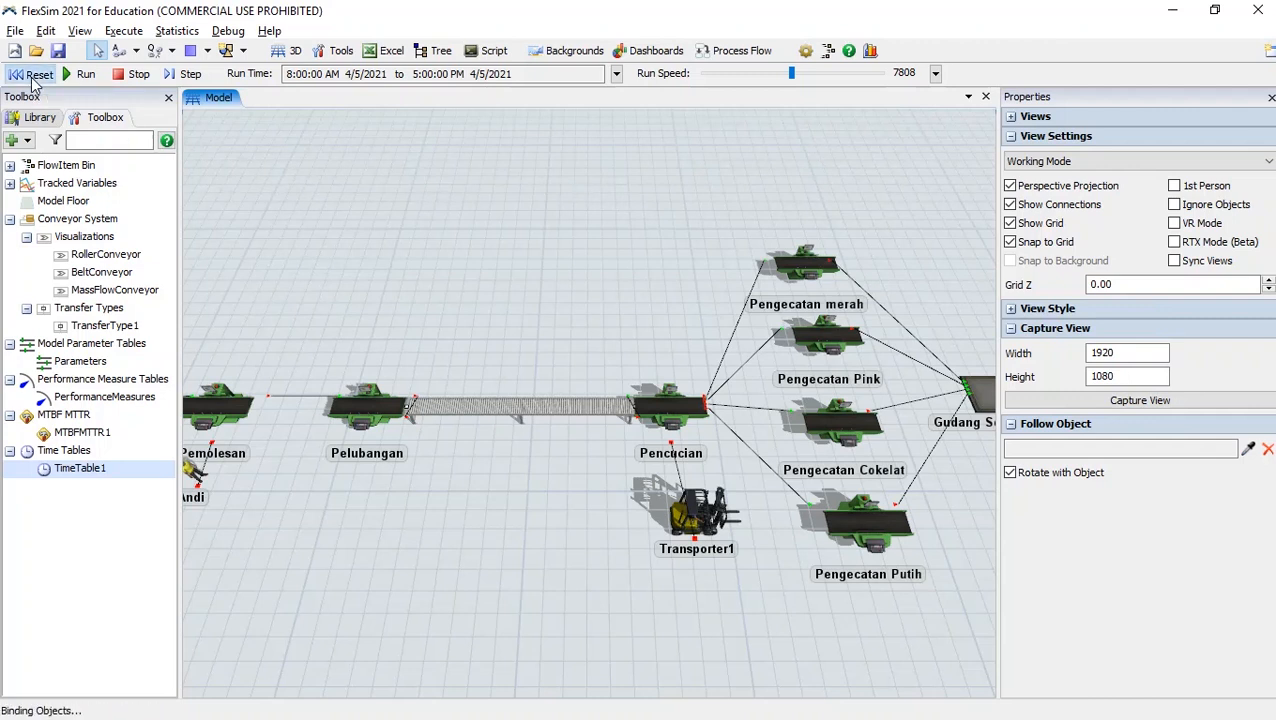
left_click(85, 75)
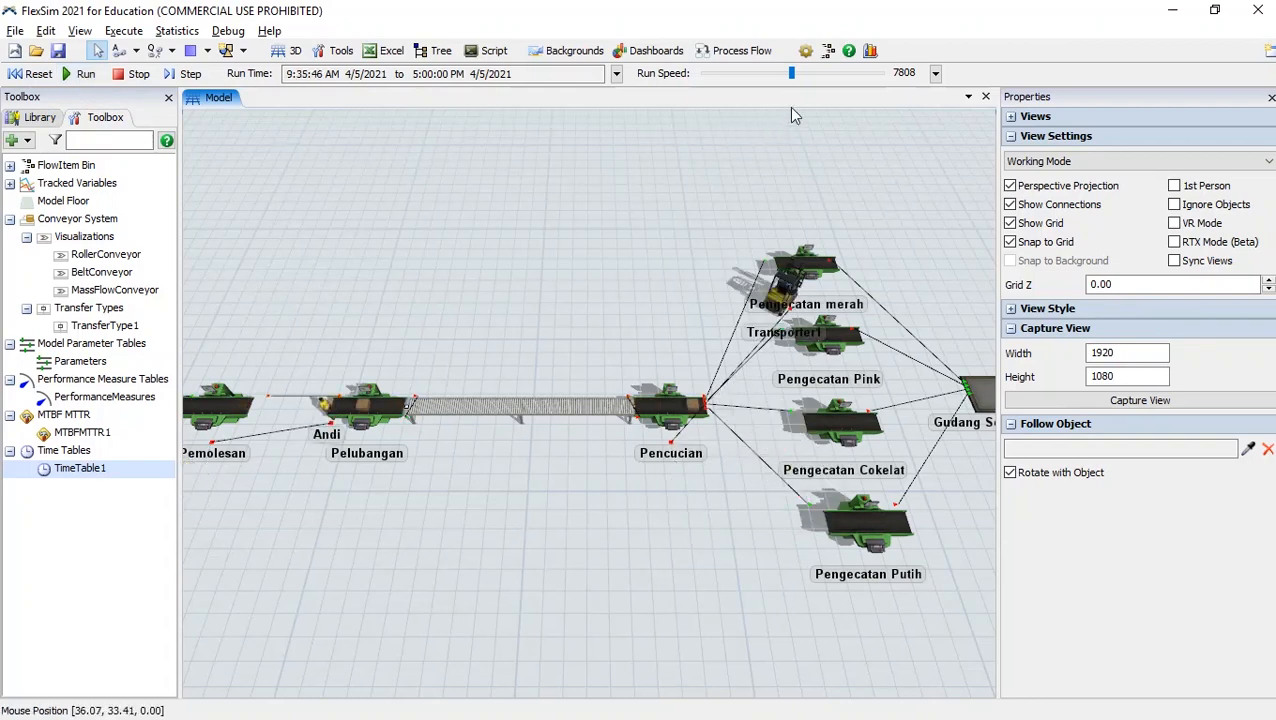
left_click(811, 74)
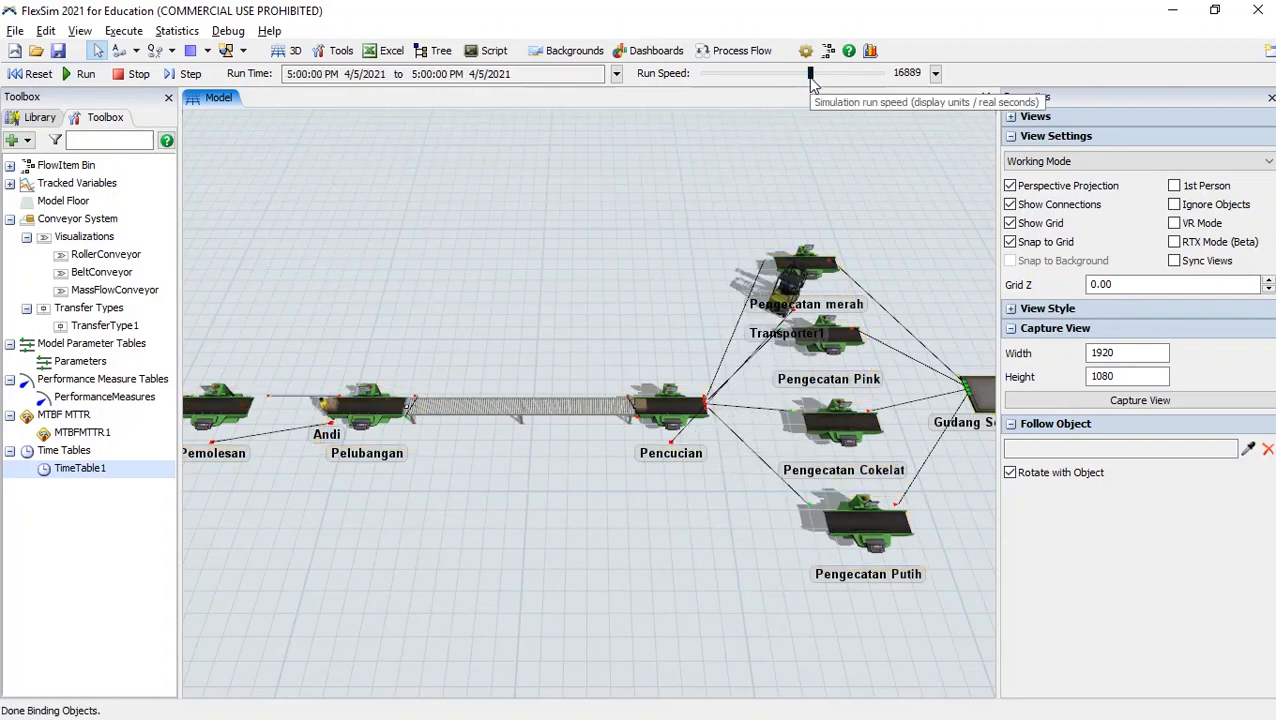
left_click_drag(807, 160, 757, 172)
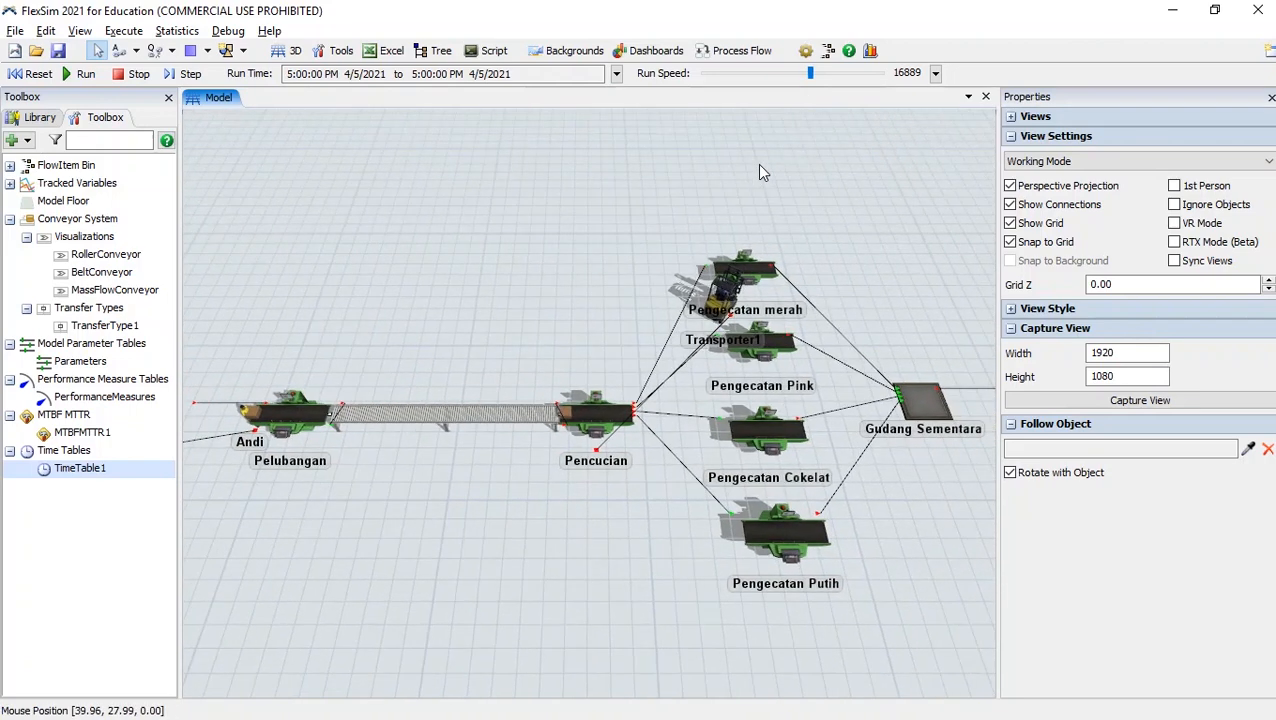
Generate the summary report from Reports and Statistics and widen columns A and C of the Excel sheet
left_click(870, 51)
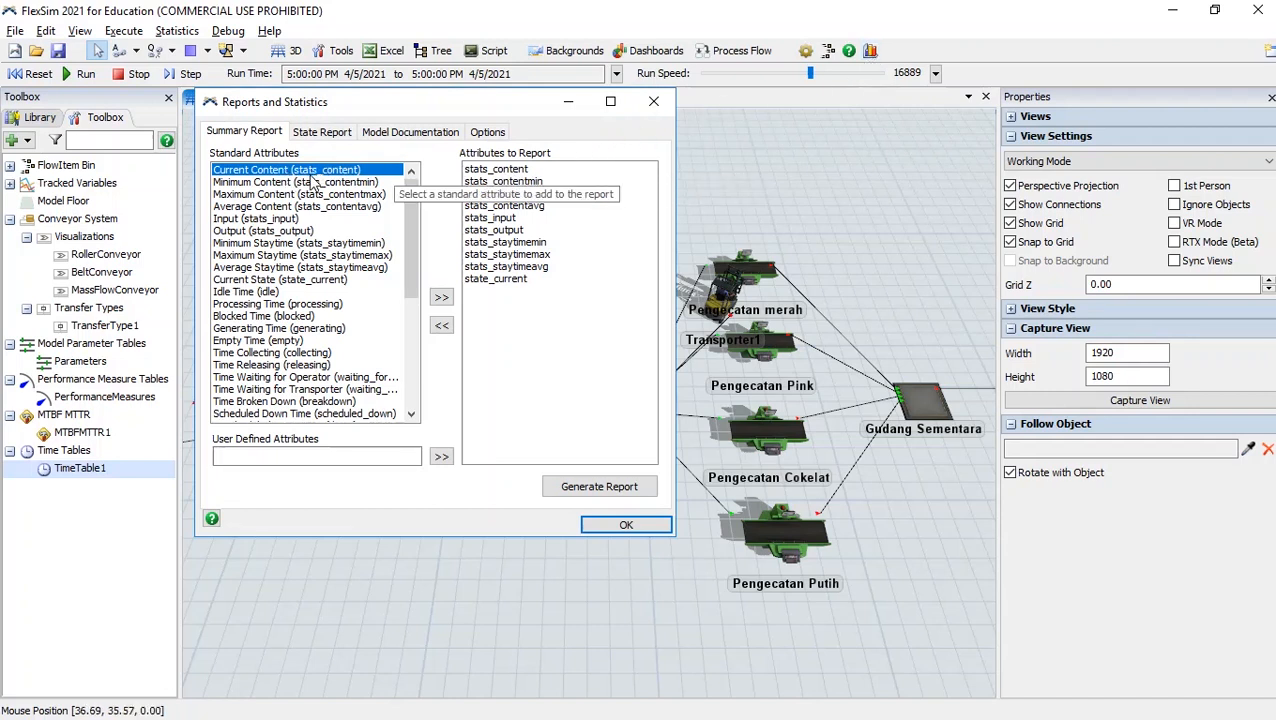
left_click(613, 496)
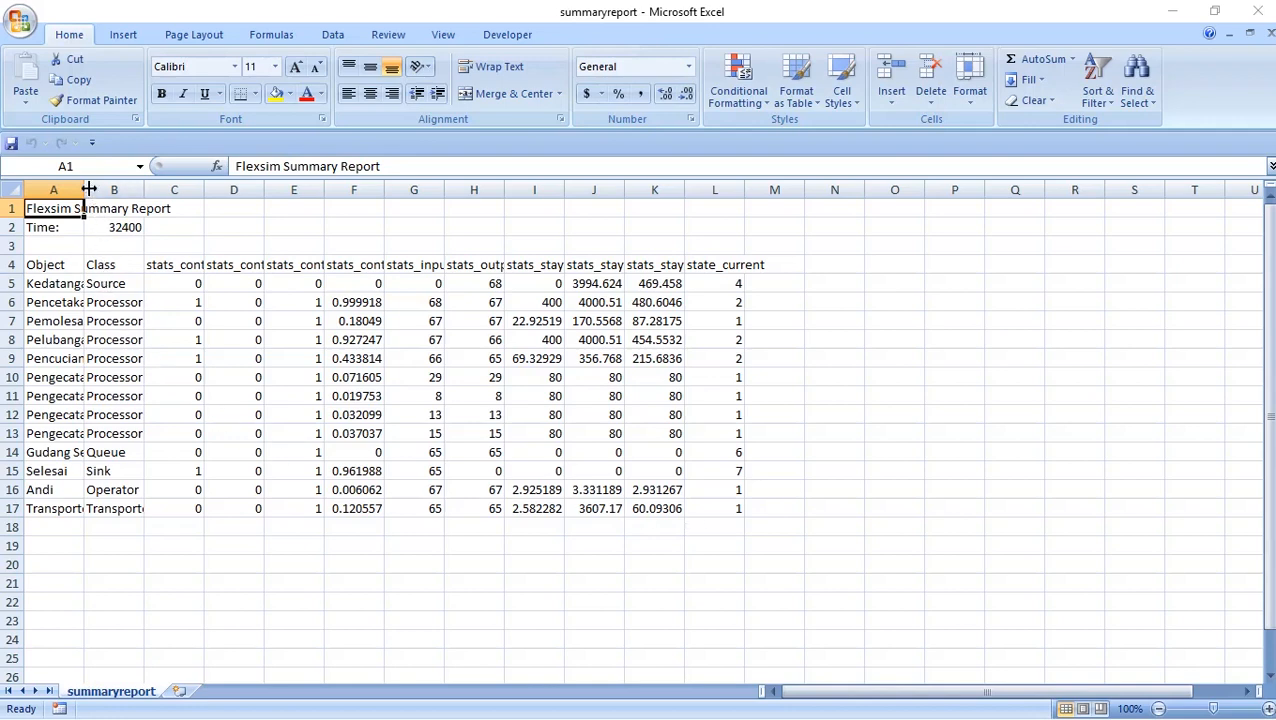
left_click_drag(84, 189, 146, 186)
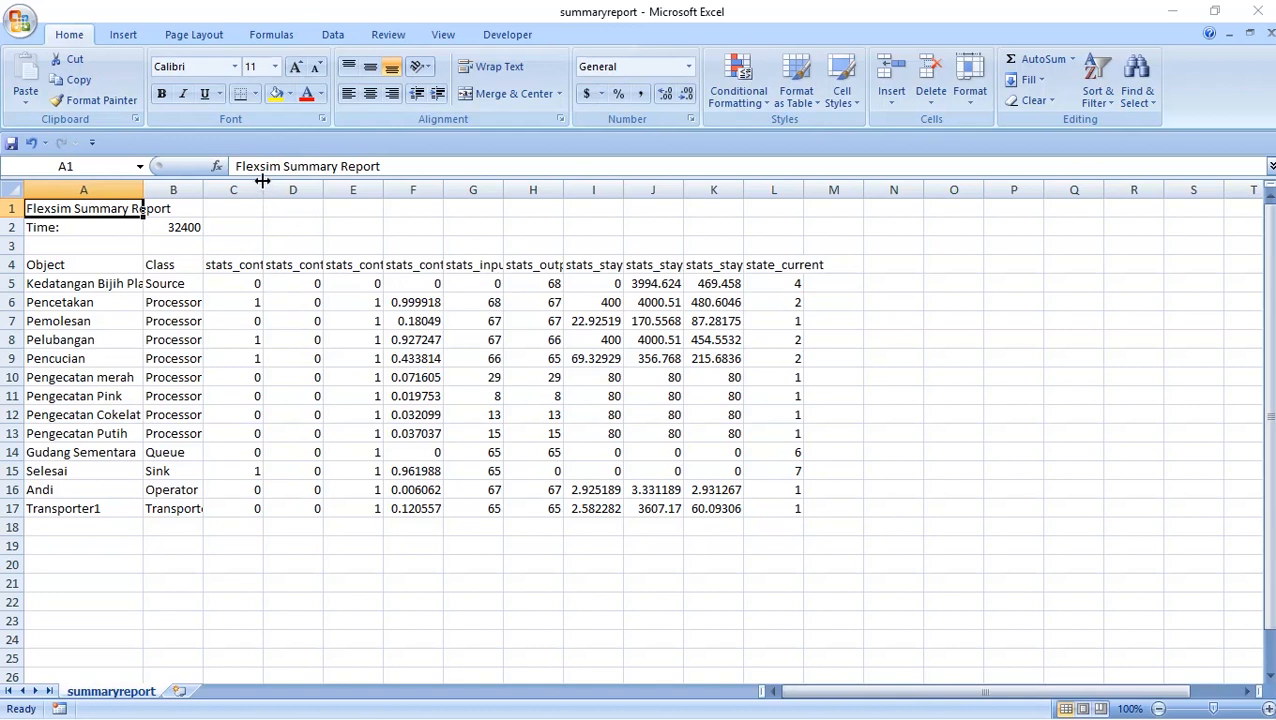
left_click_drag(262, 181, 276, 183)
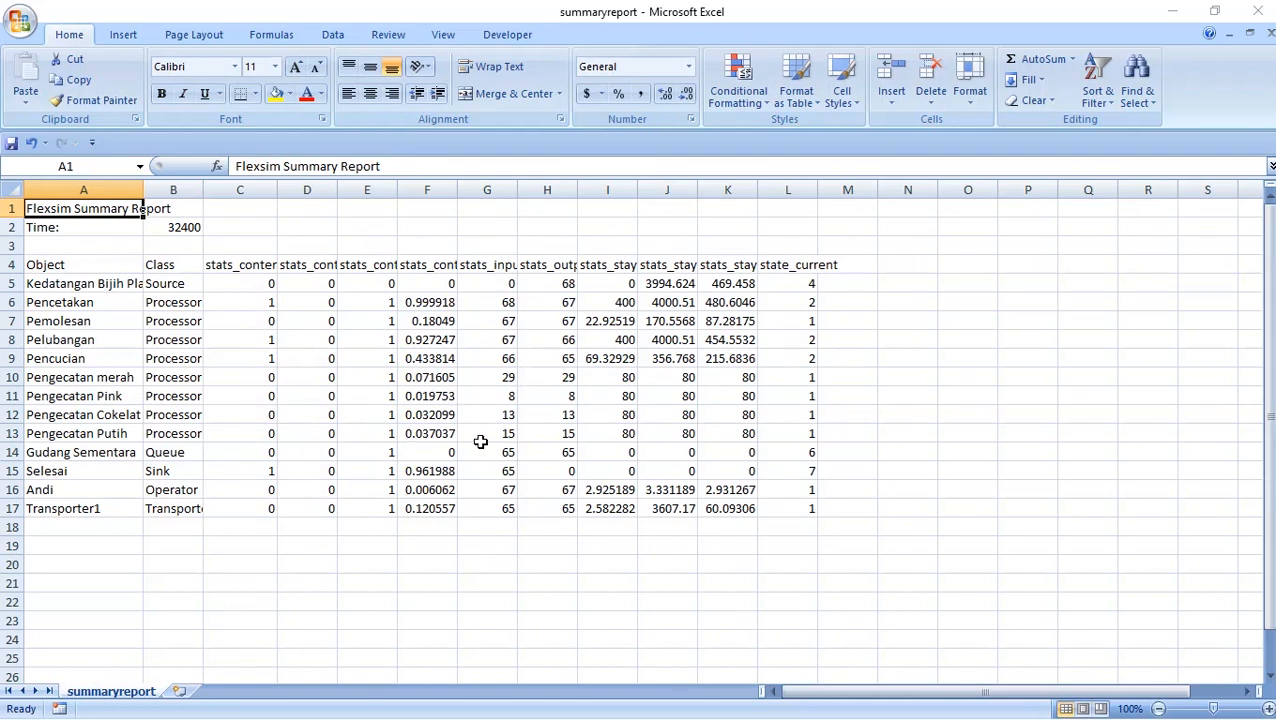
Switch back to FlexSim, generate the state report with values as percentages, and widen column A in Excel to read the idle and processing figures
key("alt+Tab")
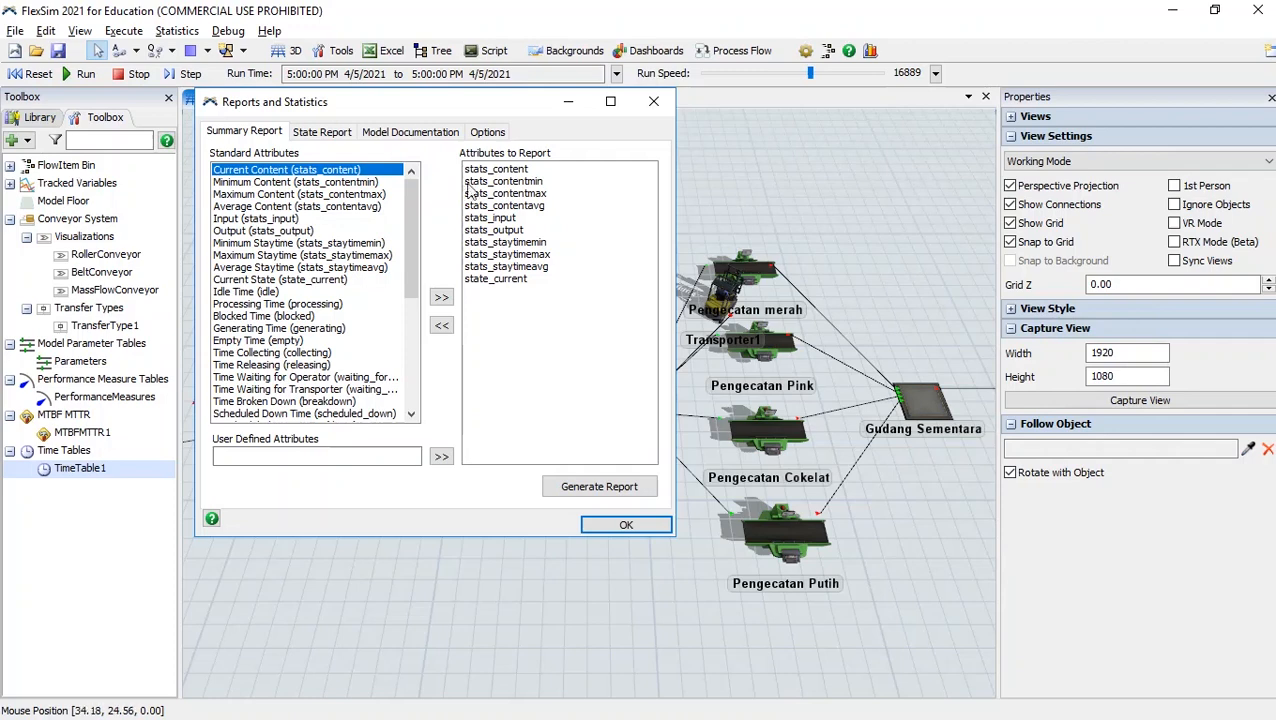
left_click(312, 138)
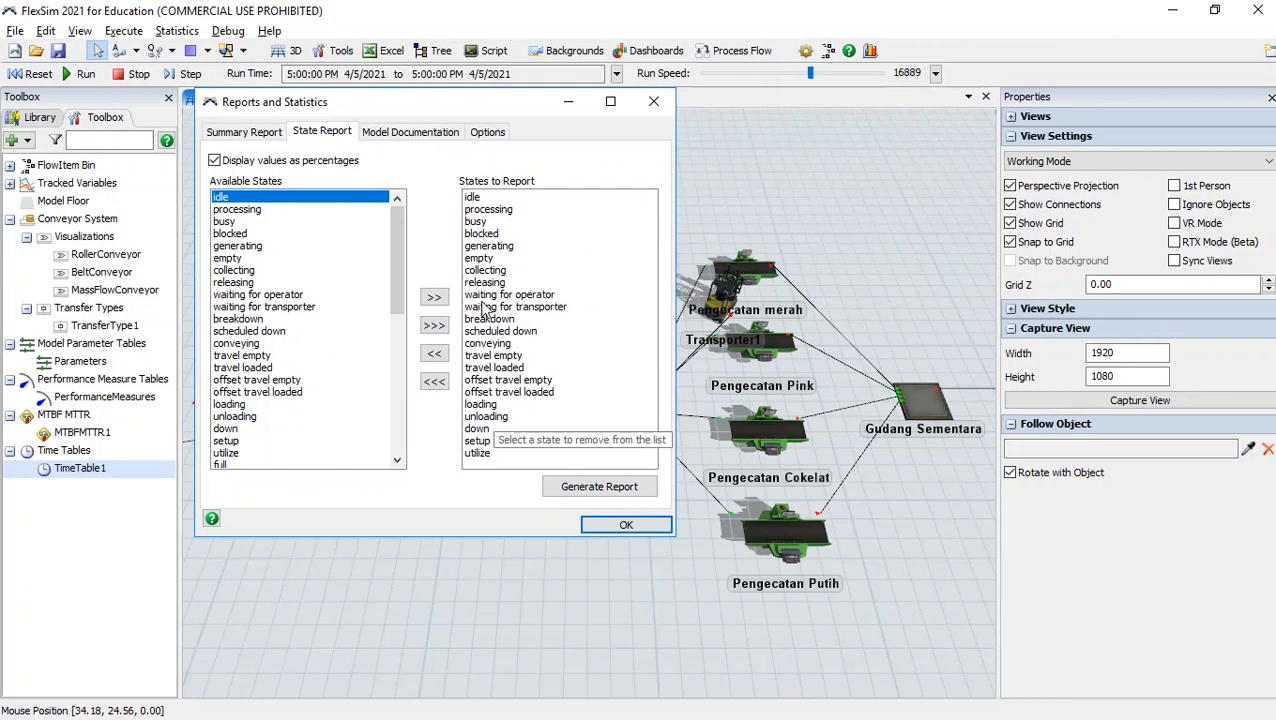
left_click(609, 487)
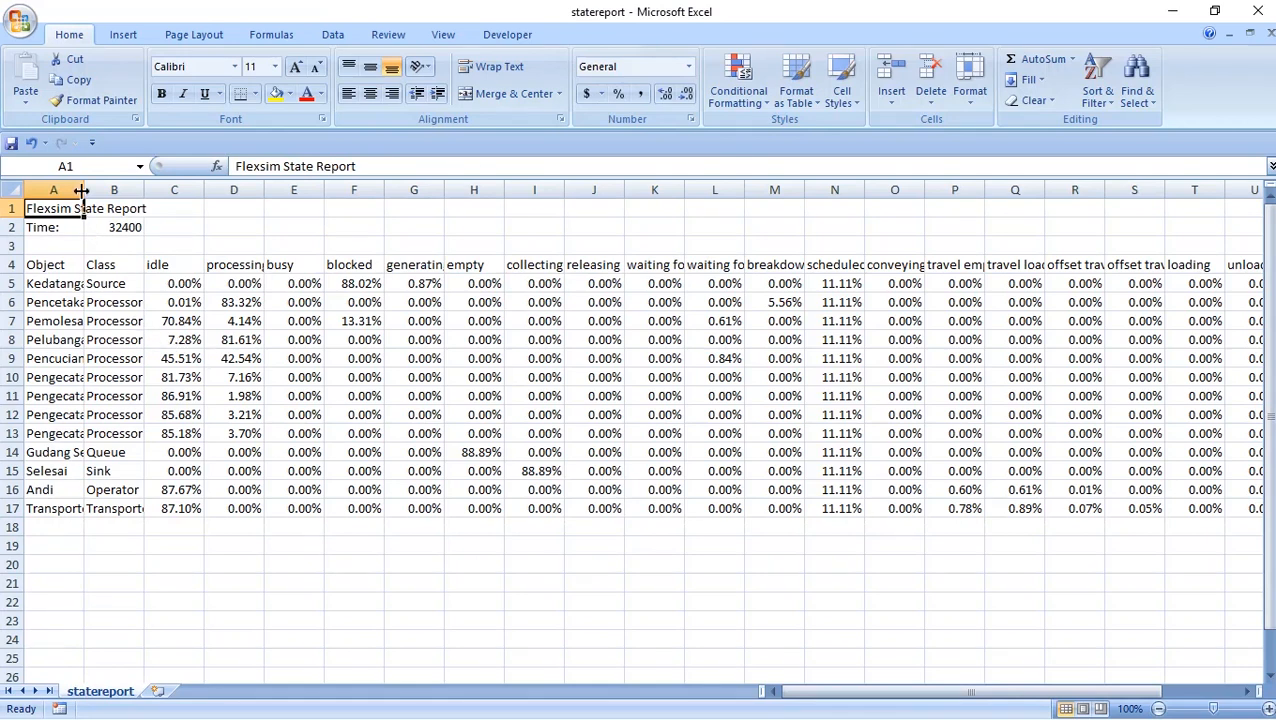
left_click_drag(82, 191, 129, 189)
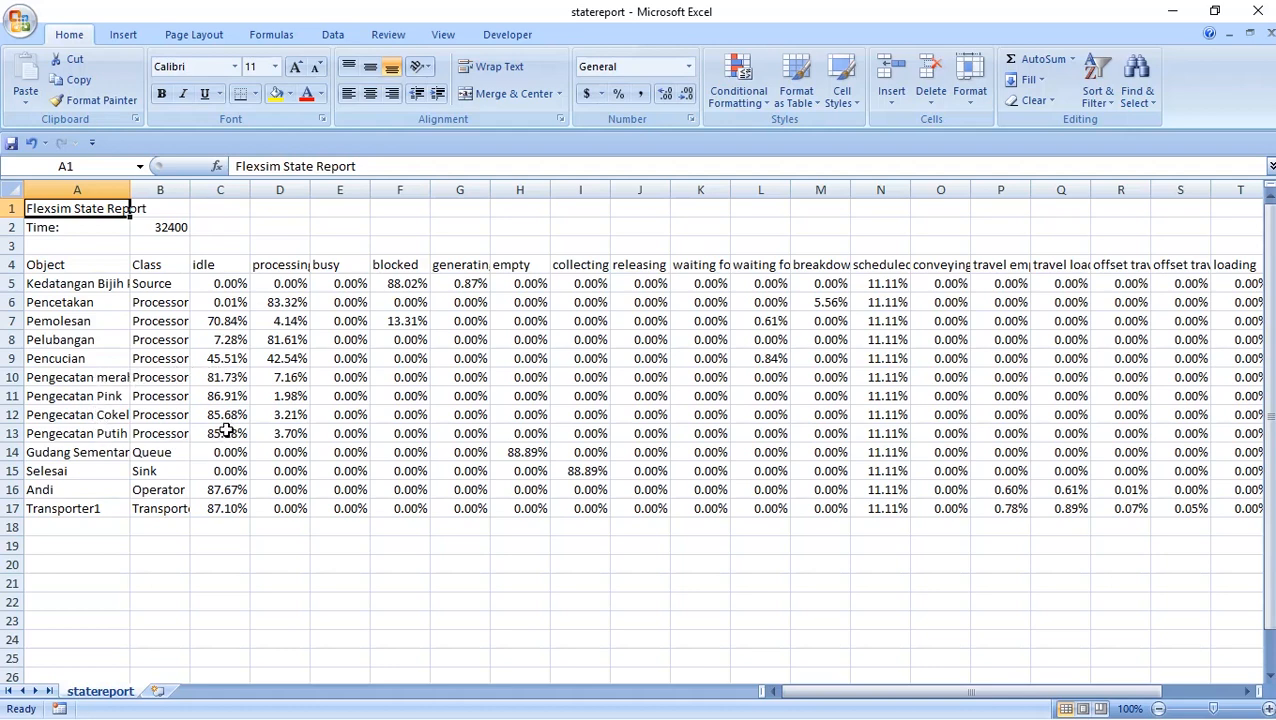
left_click(226, 396)
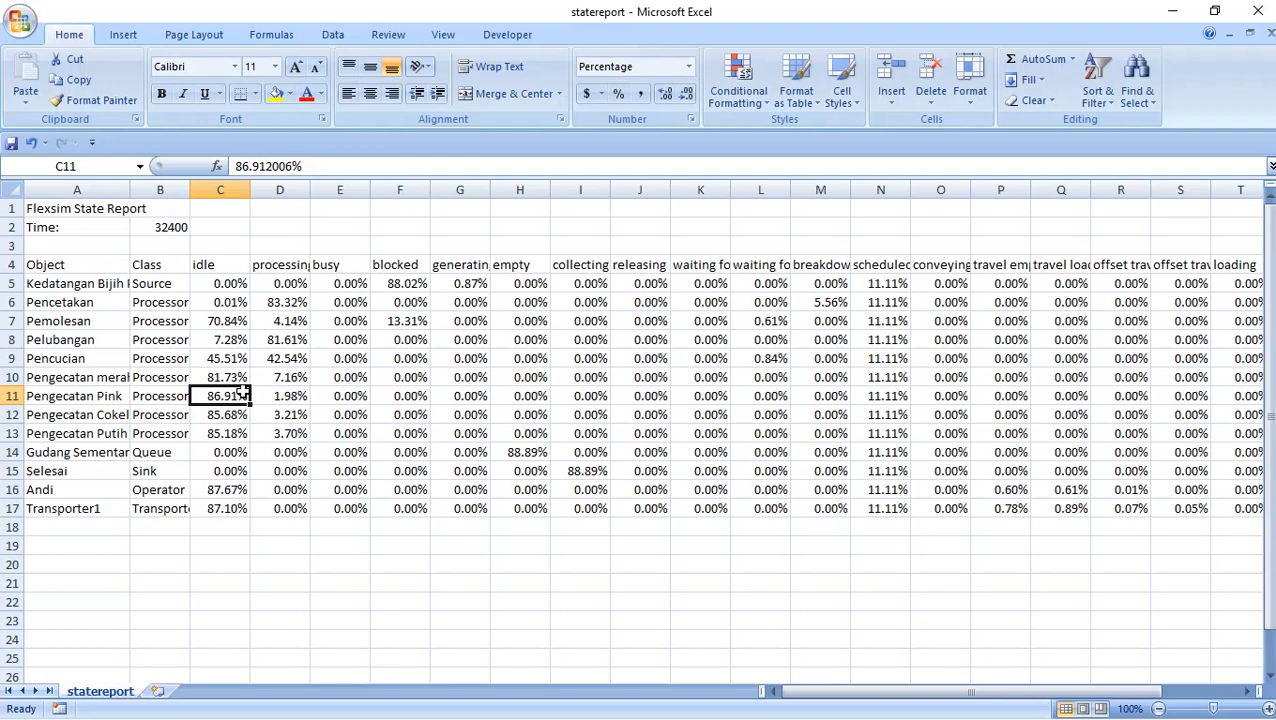
left_click(290, 340)
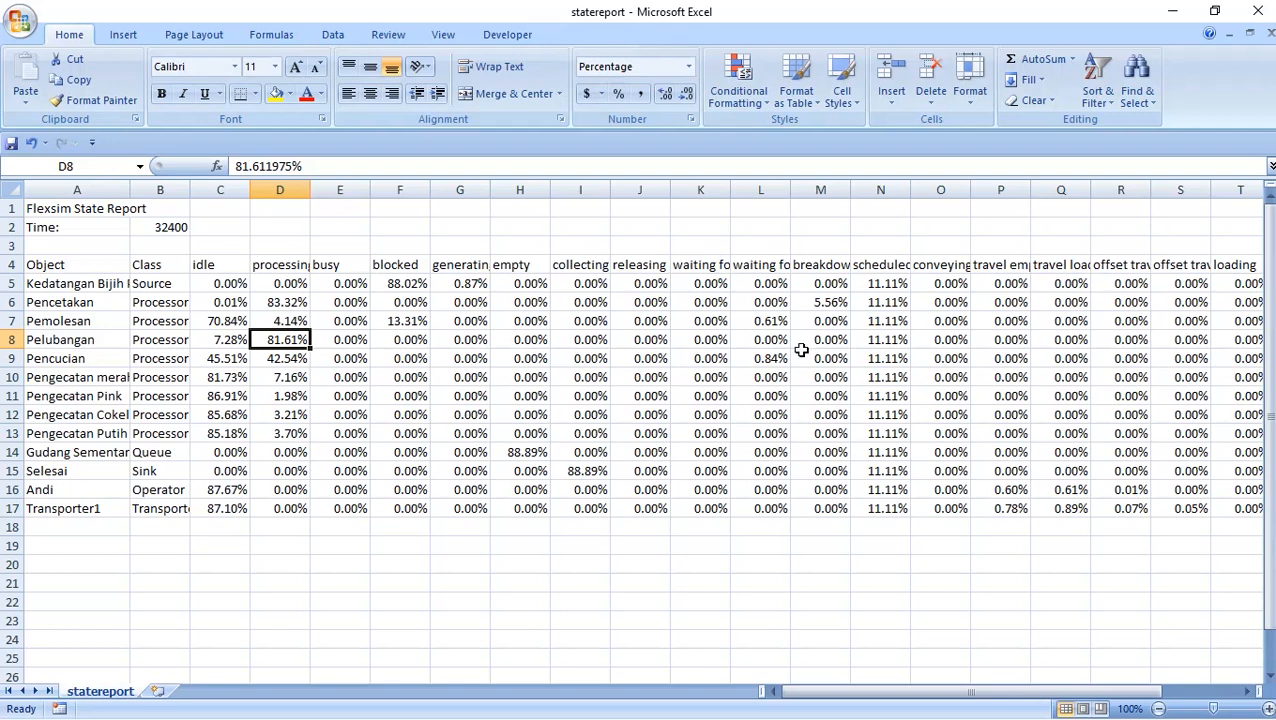
Return to FlexSim, review the summary and state report settings, and confirm the Reports and Statistics window
key("alt+Tab")
key("alt+Tab")
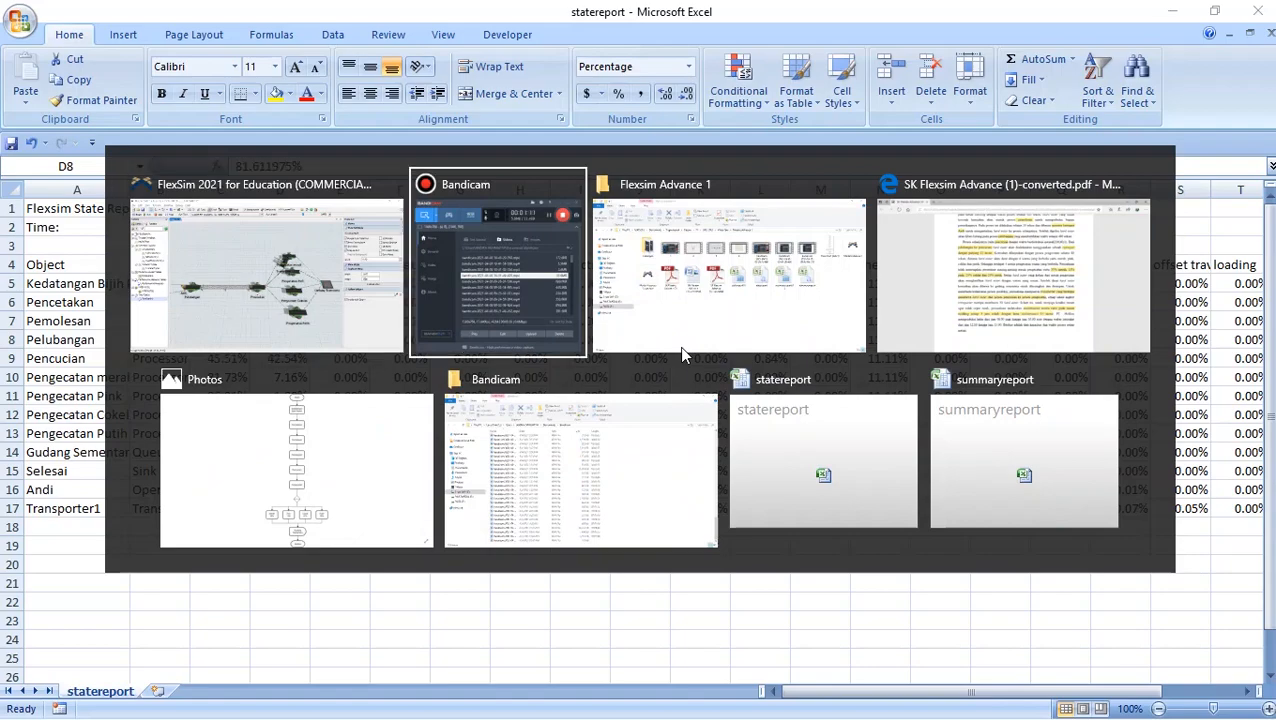
key("alt+shift+Tab")
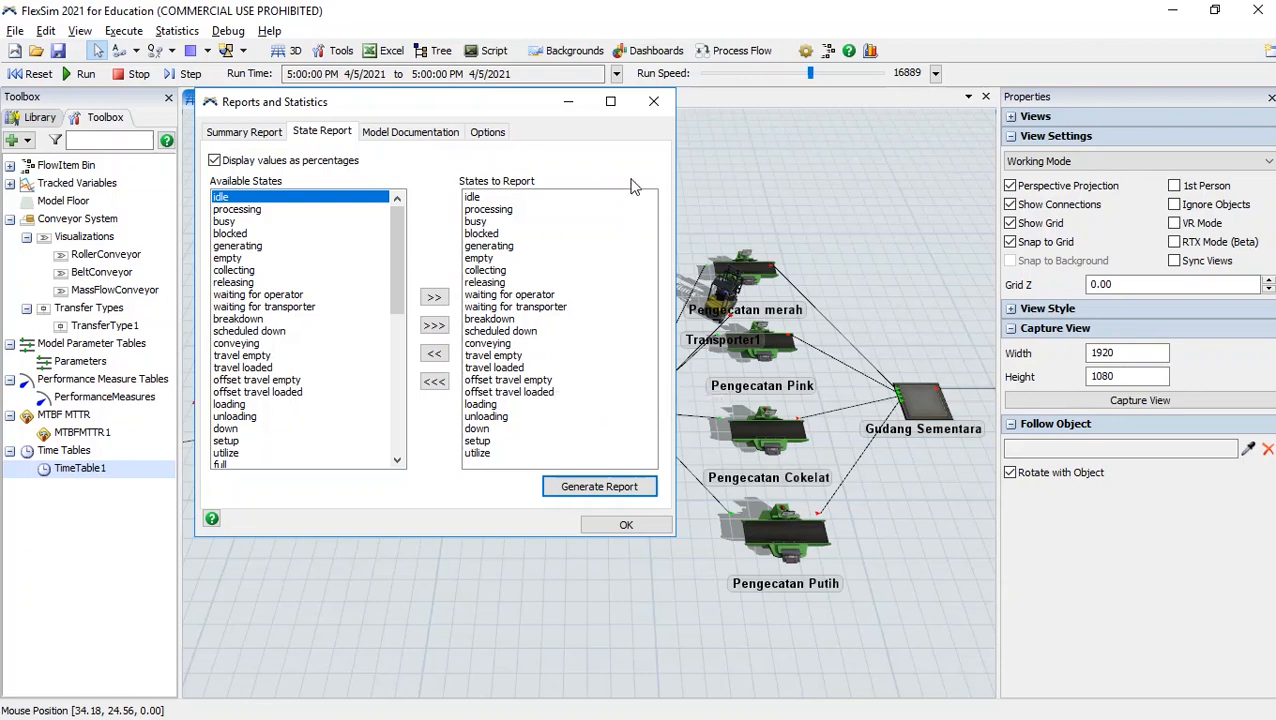
left_click(242, 133)
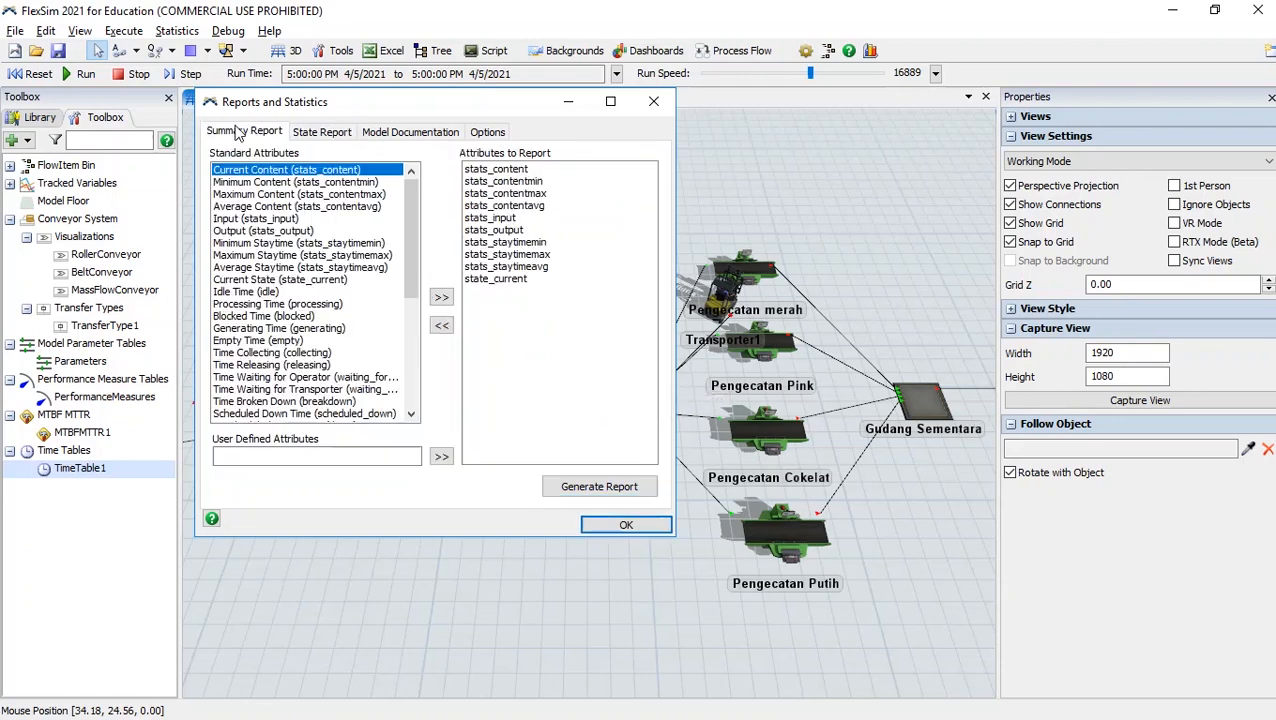
left_click(320, 134)
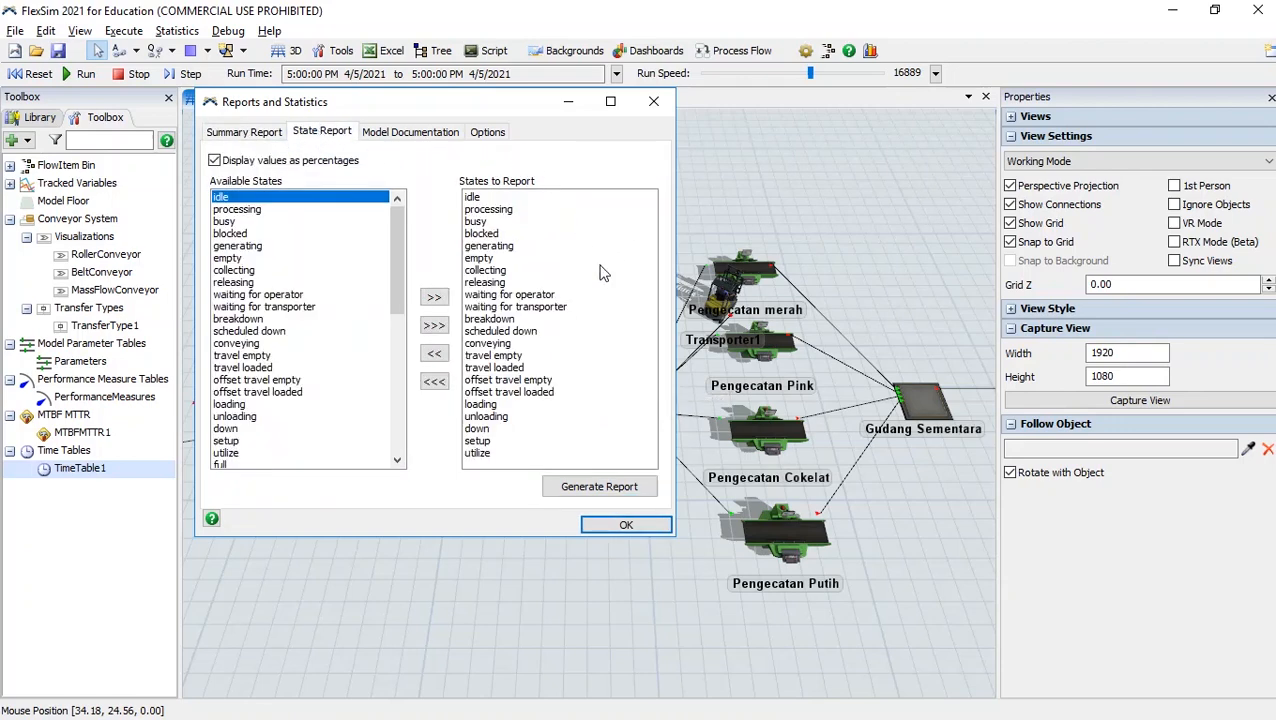
left_click(626, 525)
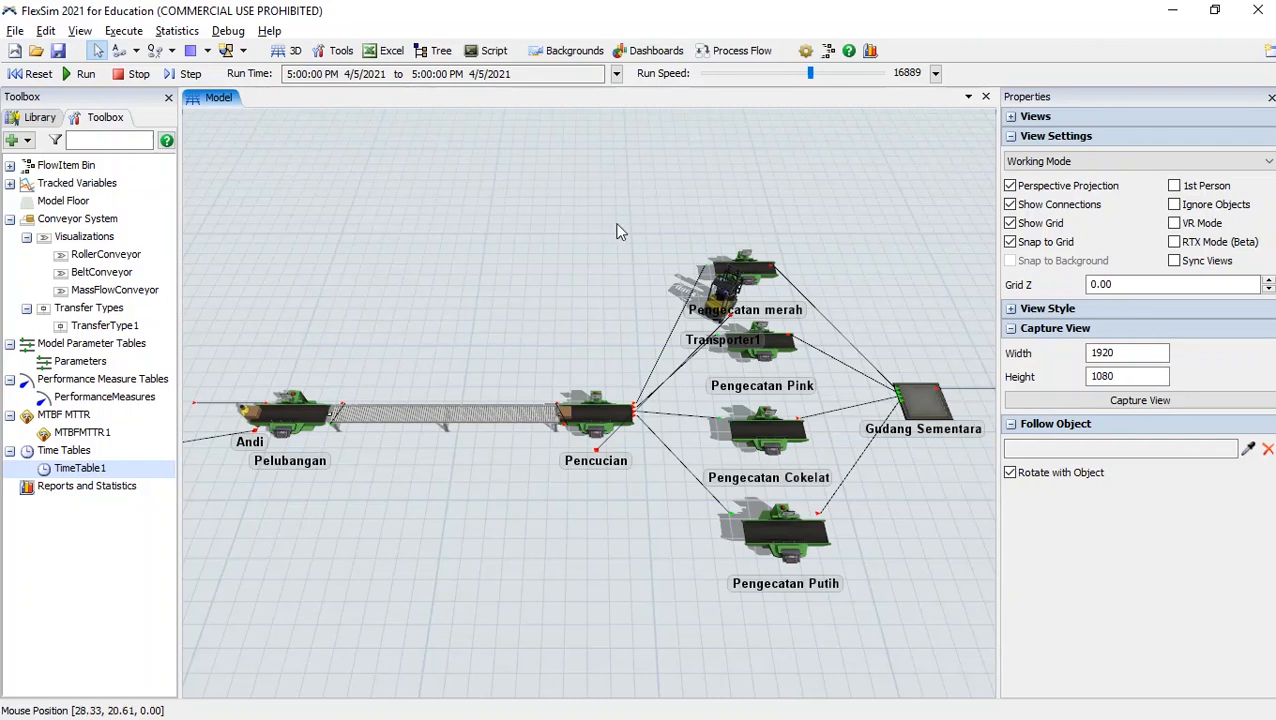
Add a new dashboard and place a State bar chart on it
left_click(656, 52)
left_click(686, 76)
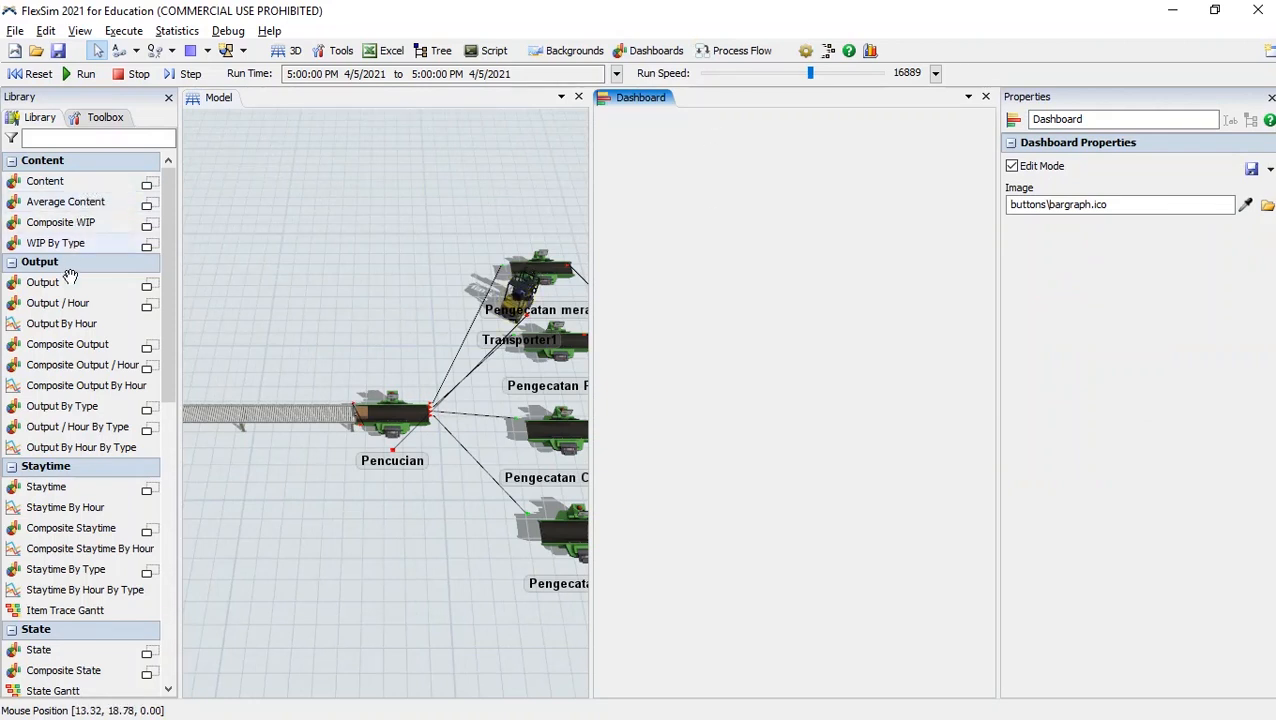
scroll(70, 277, "down", 2)
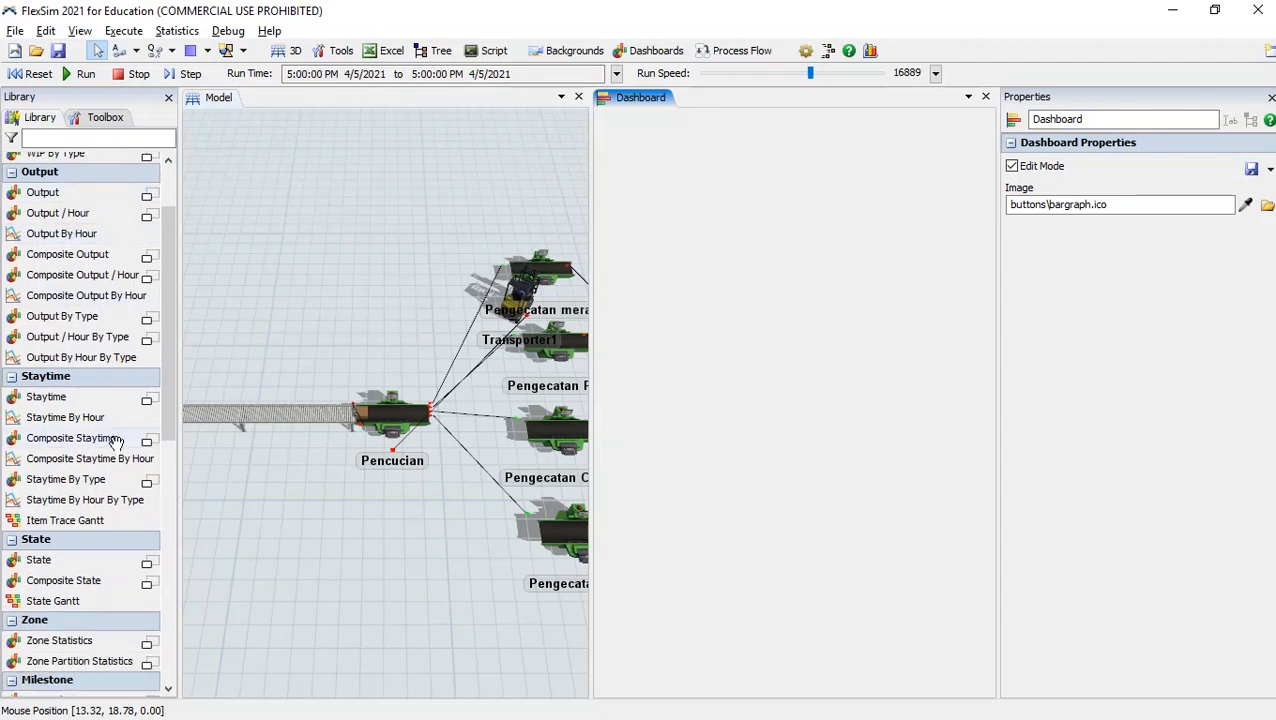
scroll(84, 533, "down", 5)
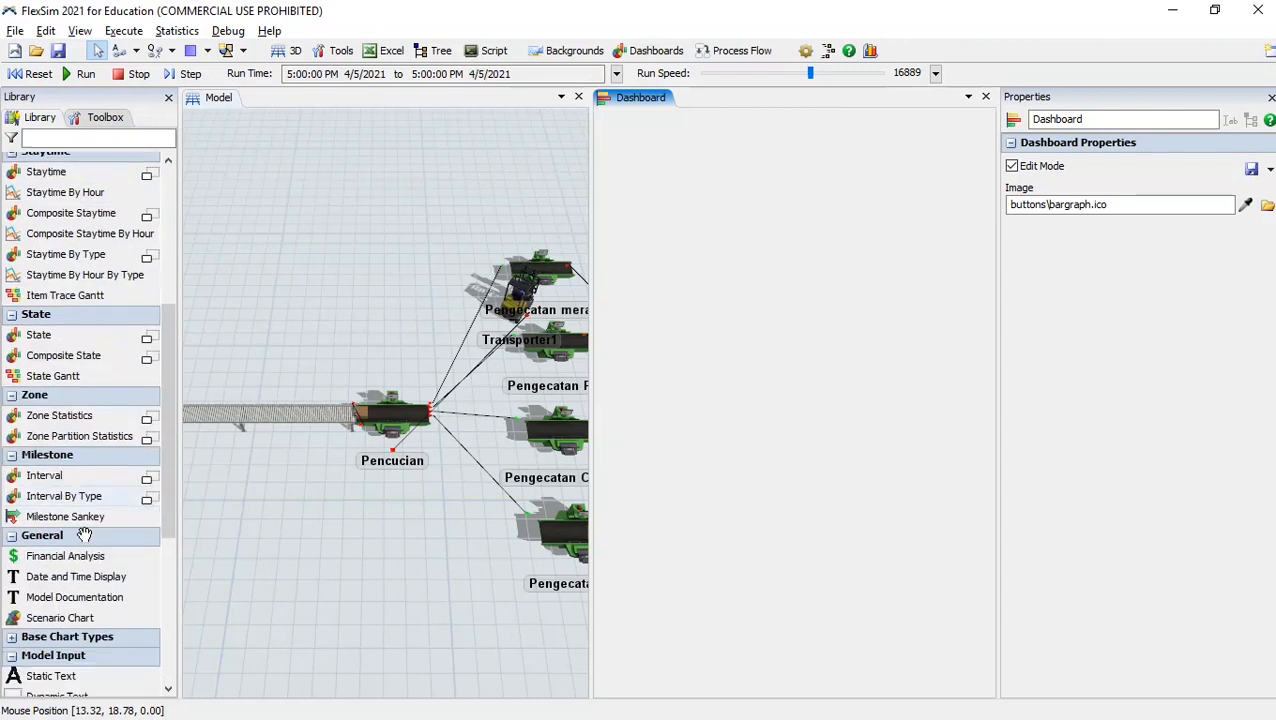
scroll(84, 533, "down", 2)
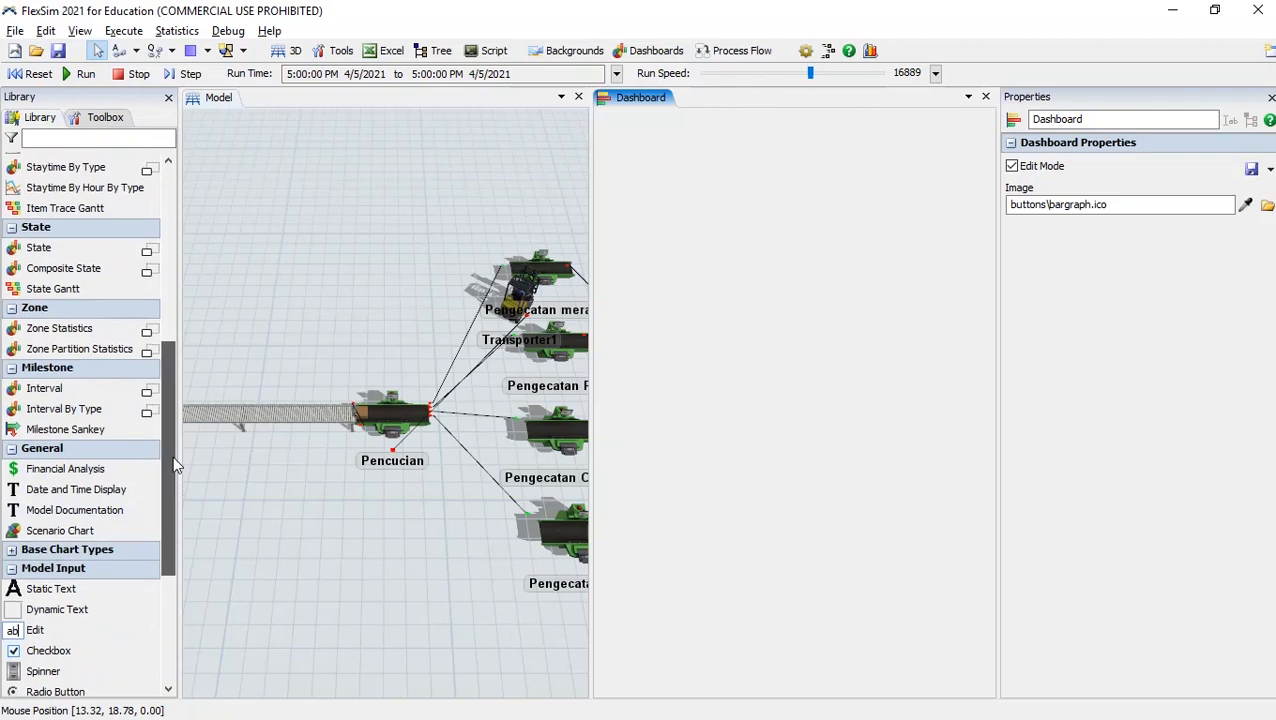
left_click_drag(172, 456, 181, 252)
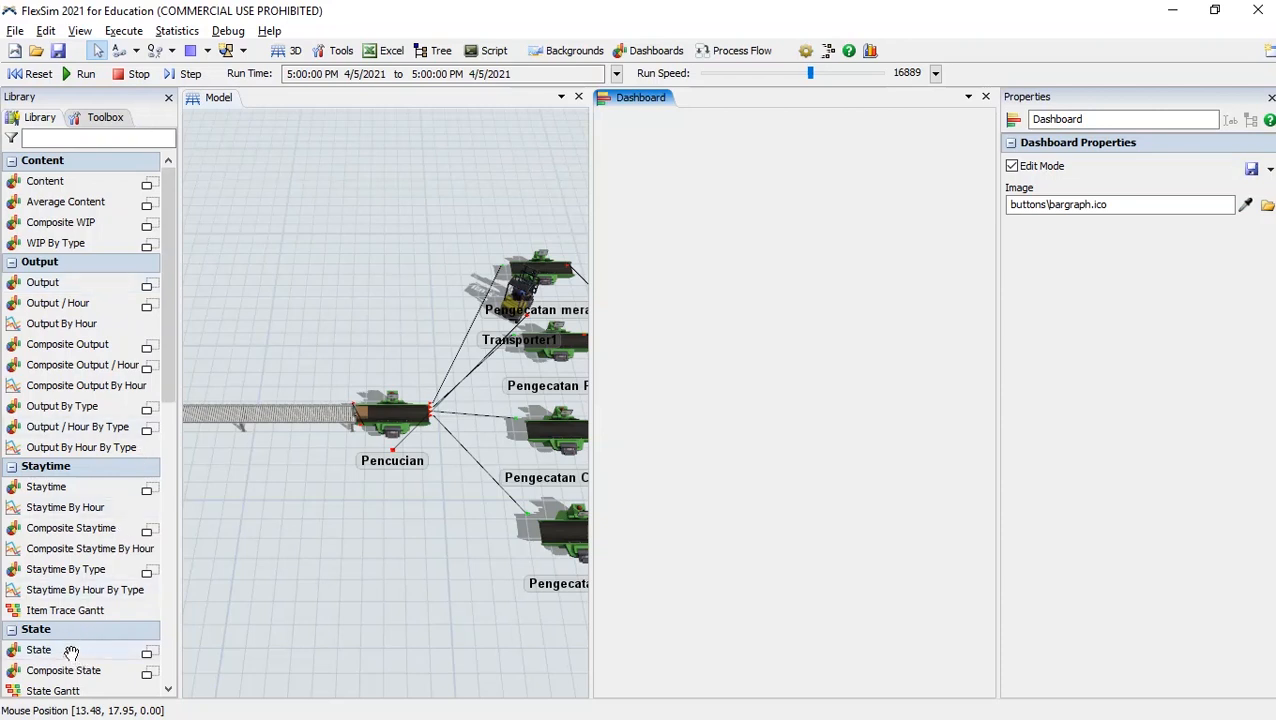
left_click_drag(726, 249, 726, 249)
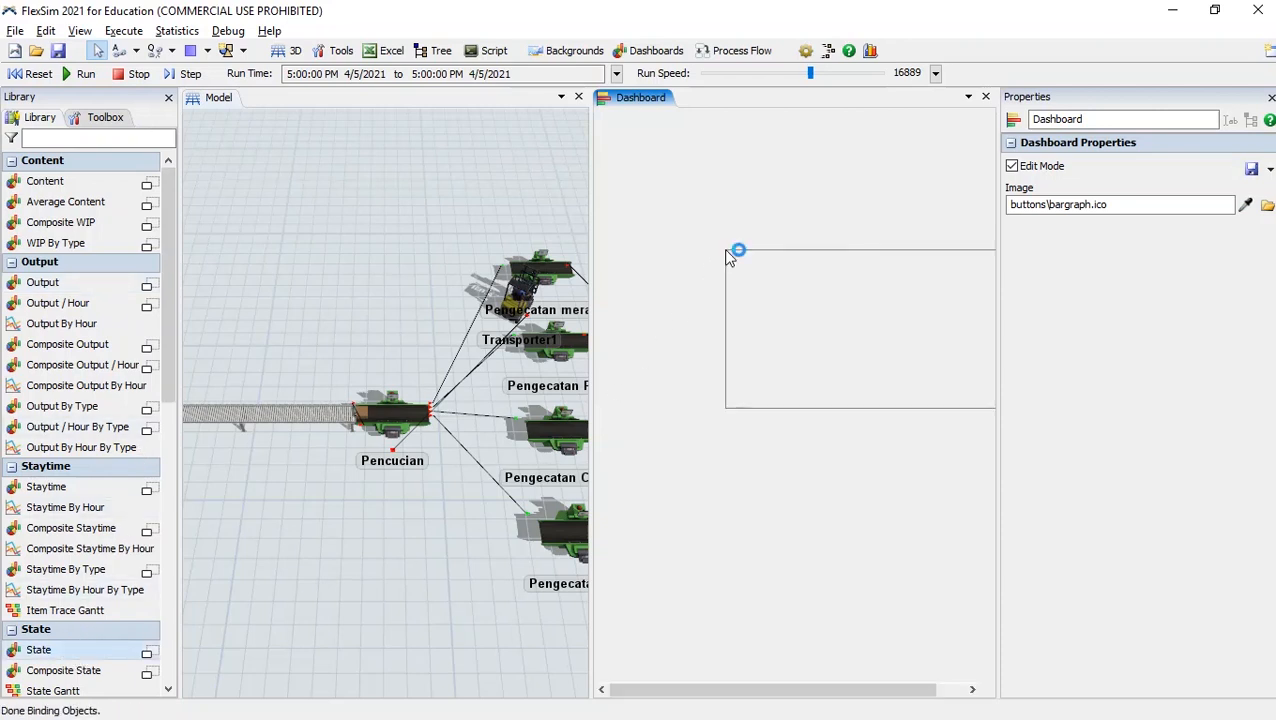
Open the State Bar chart's options and add the processor Pelubangan as its object
left_click(826, 301)
double_click(789, 283)
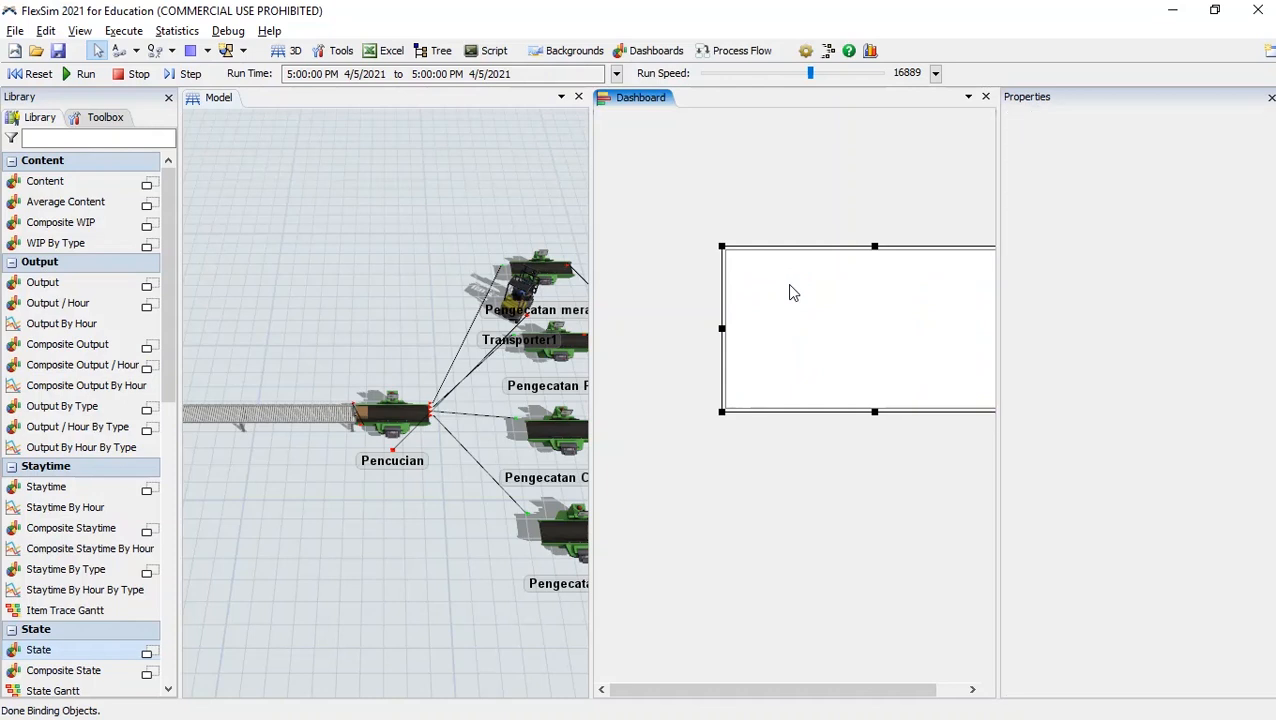
double_click(811, 256)
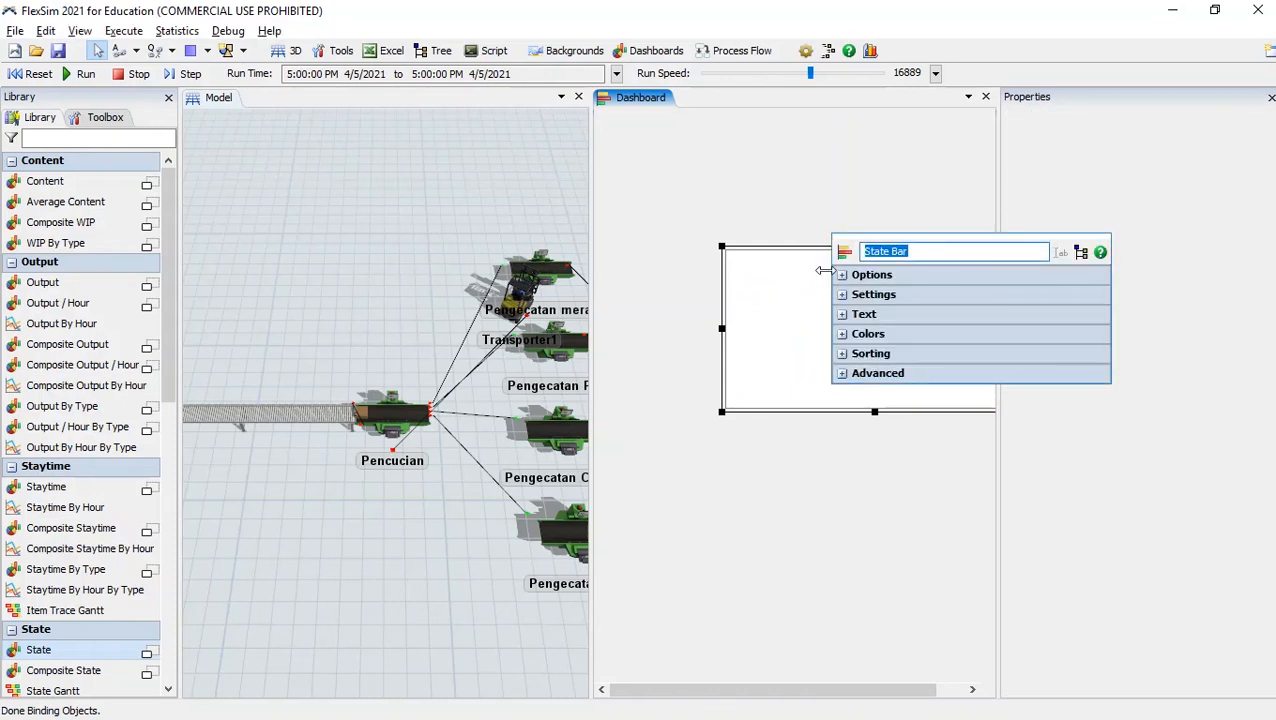
left_click(843, 275)
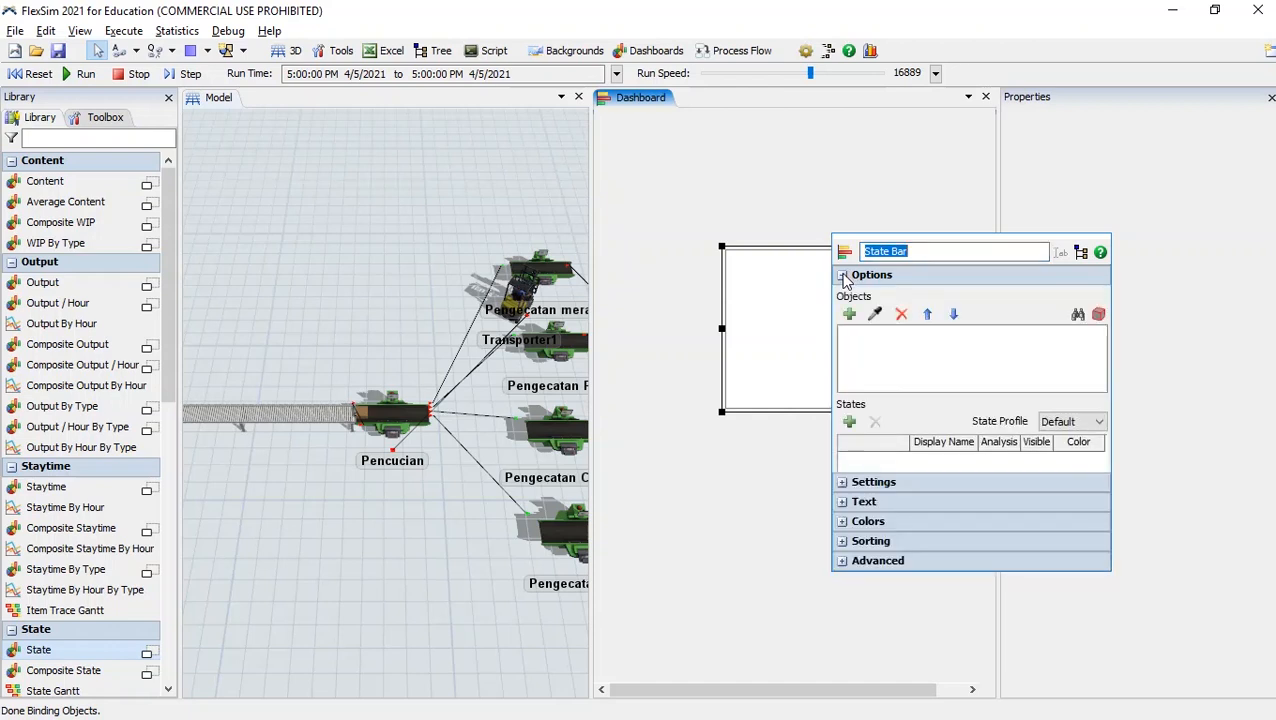
left_click(849, 315)
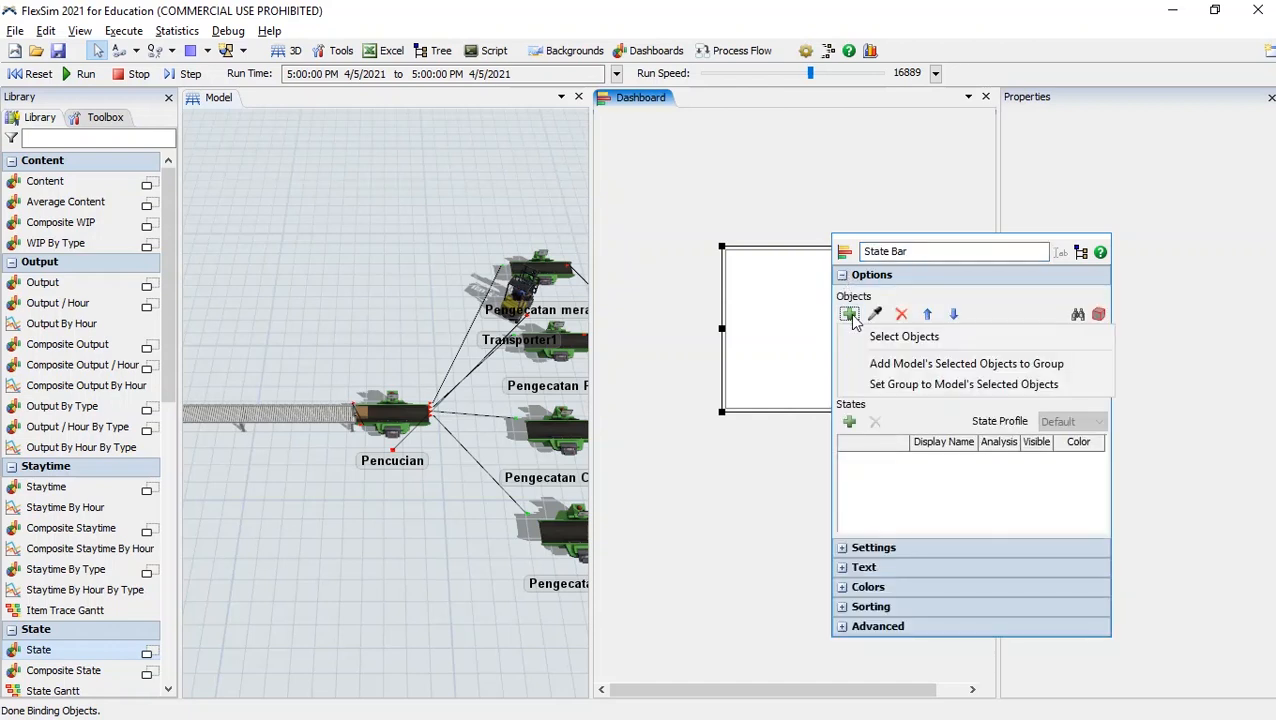
left_click(866, 335)
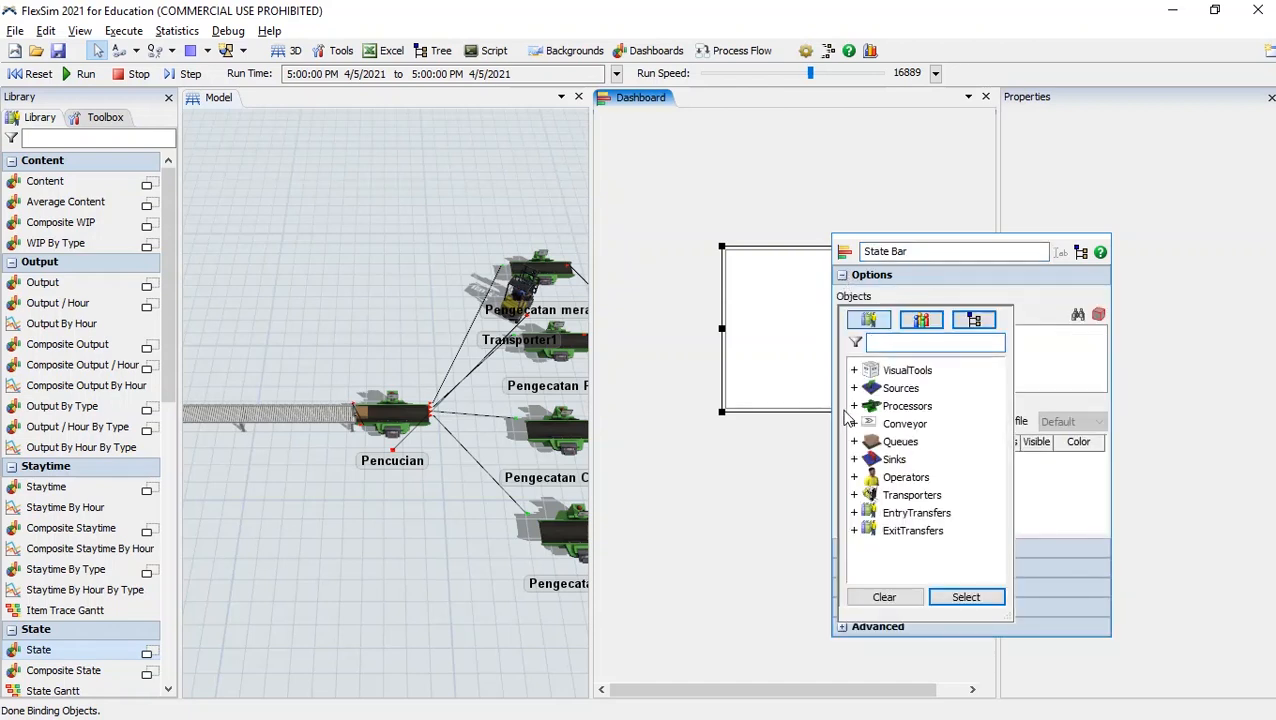
left_click(855, 406)
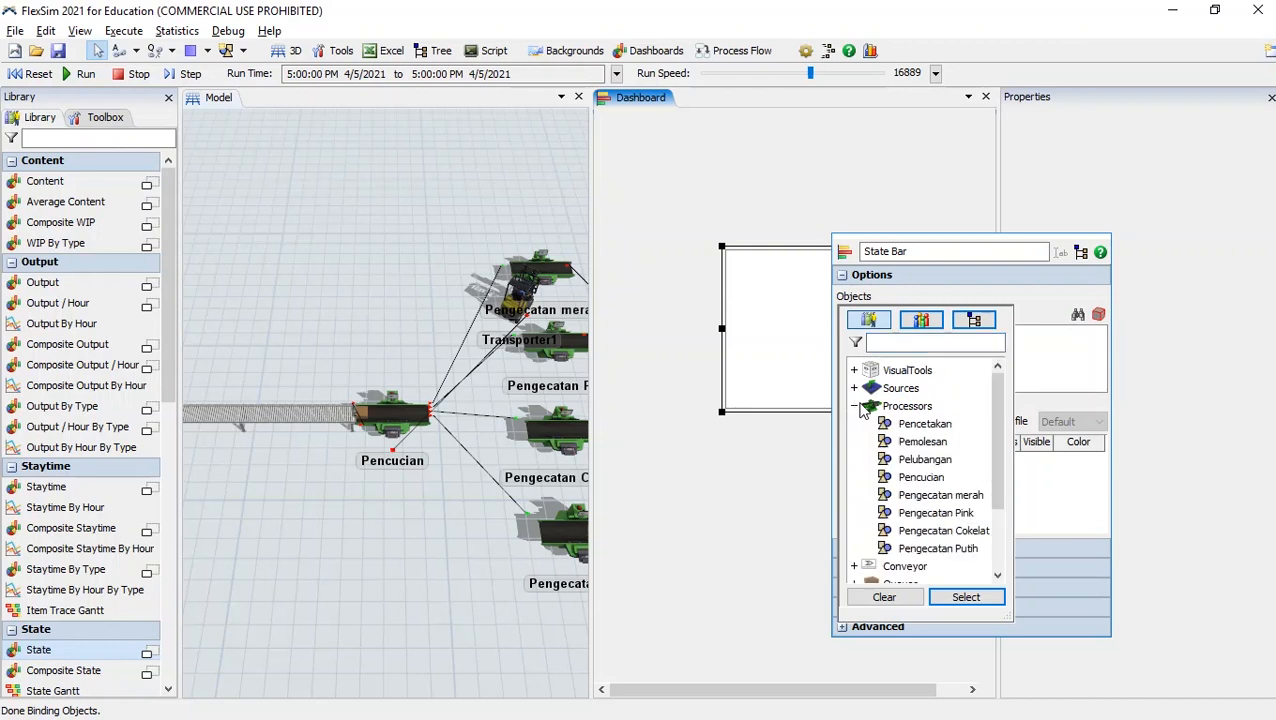
left_click(928, 462)
left_click(966, 597)
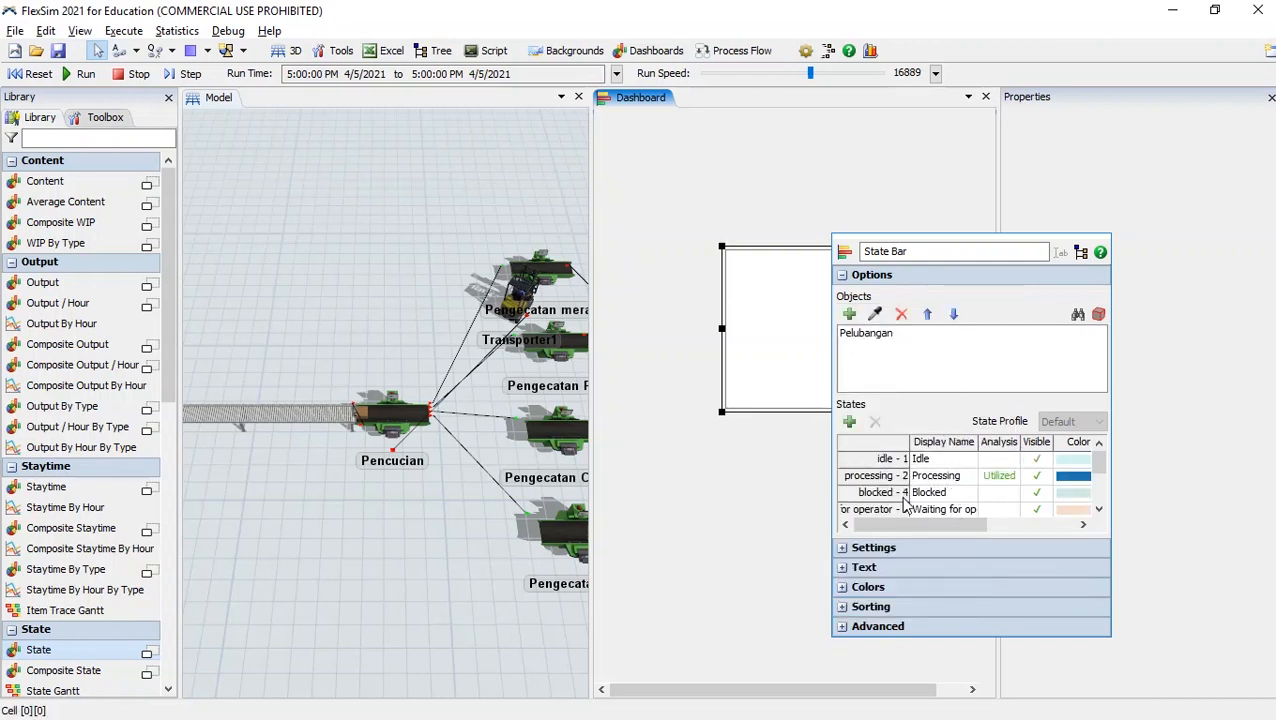
Check the additional states available without adding one, and reposition the State Bar chart so it fits fully within the dashboard view
left_click(850, 422)
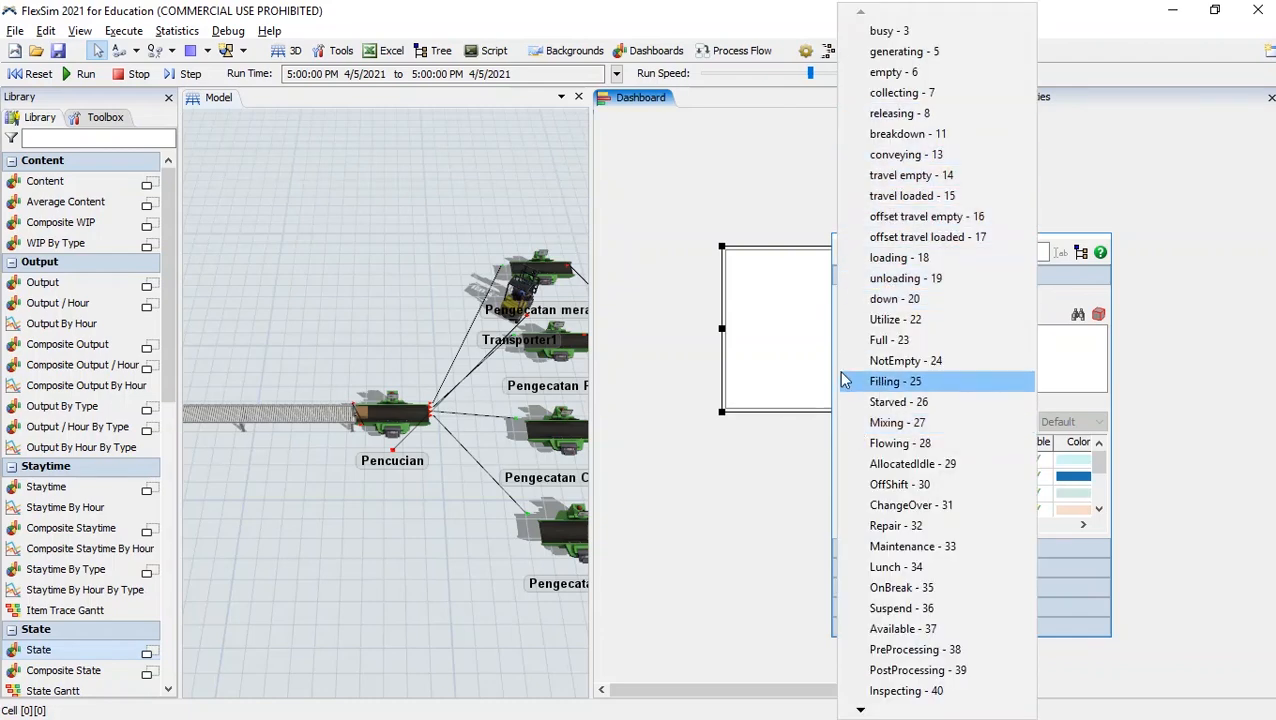
left_click(1055, 408)
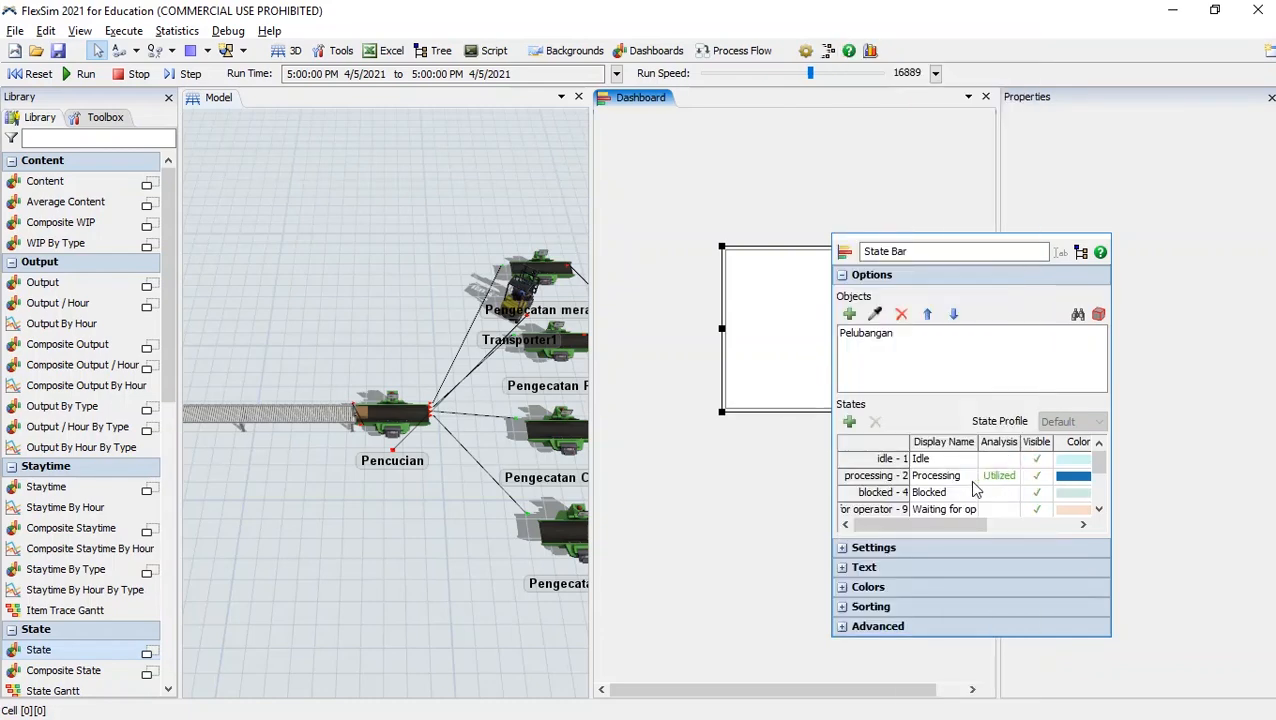
left_click(785, 457)
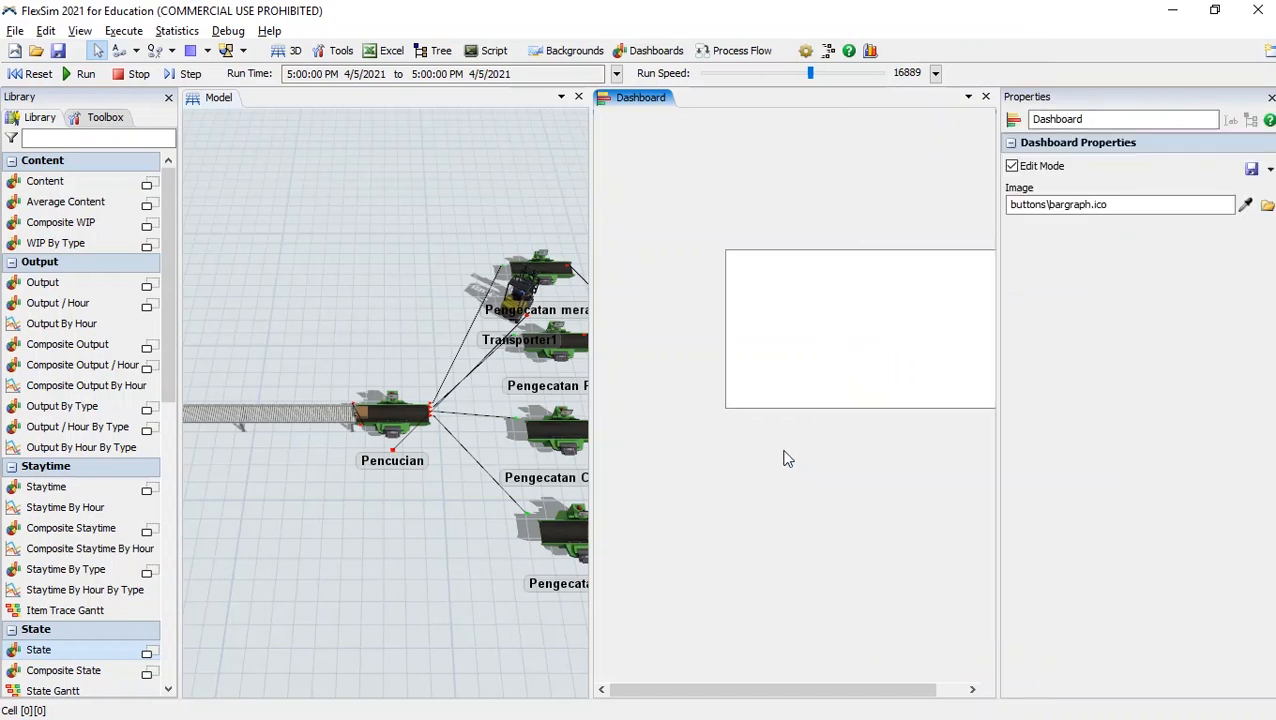
left_click(804, 256)
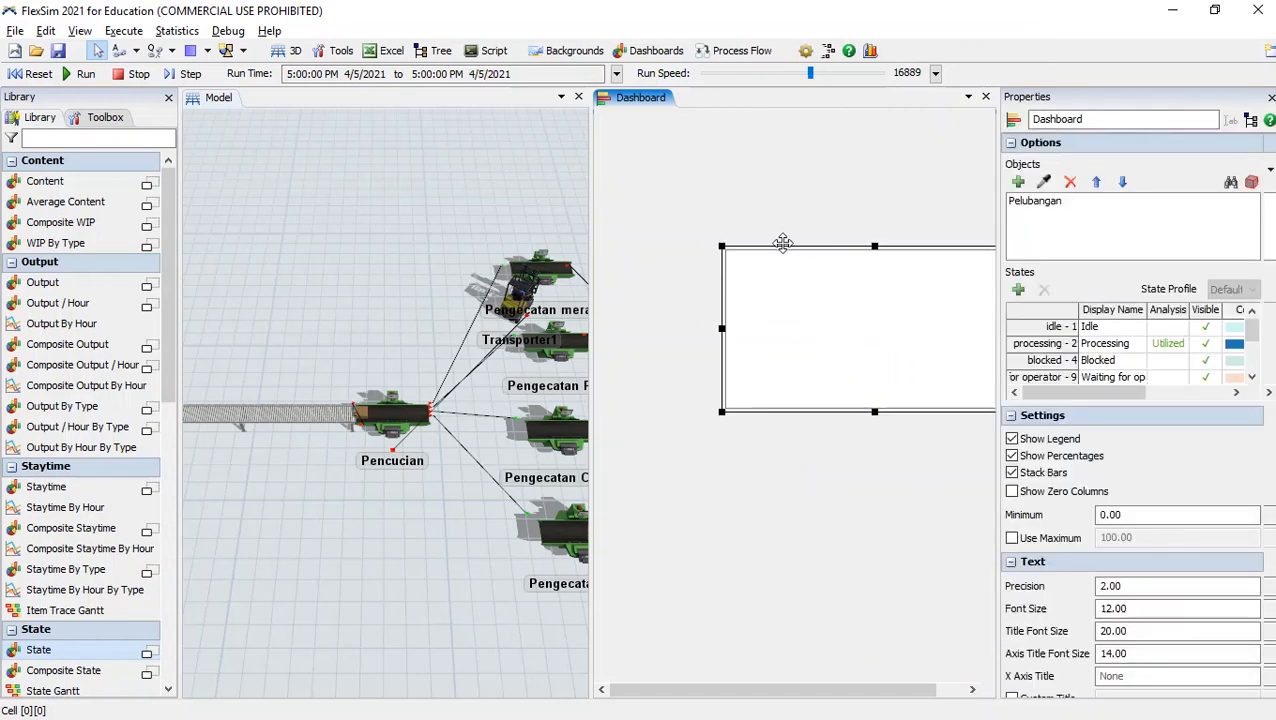
left_click(485, 160)
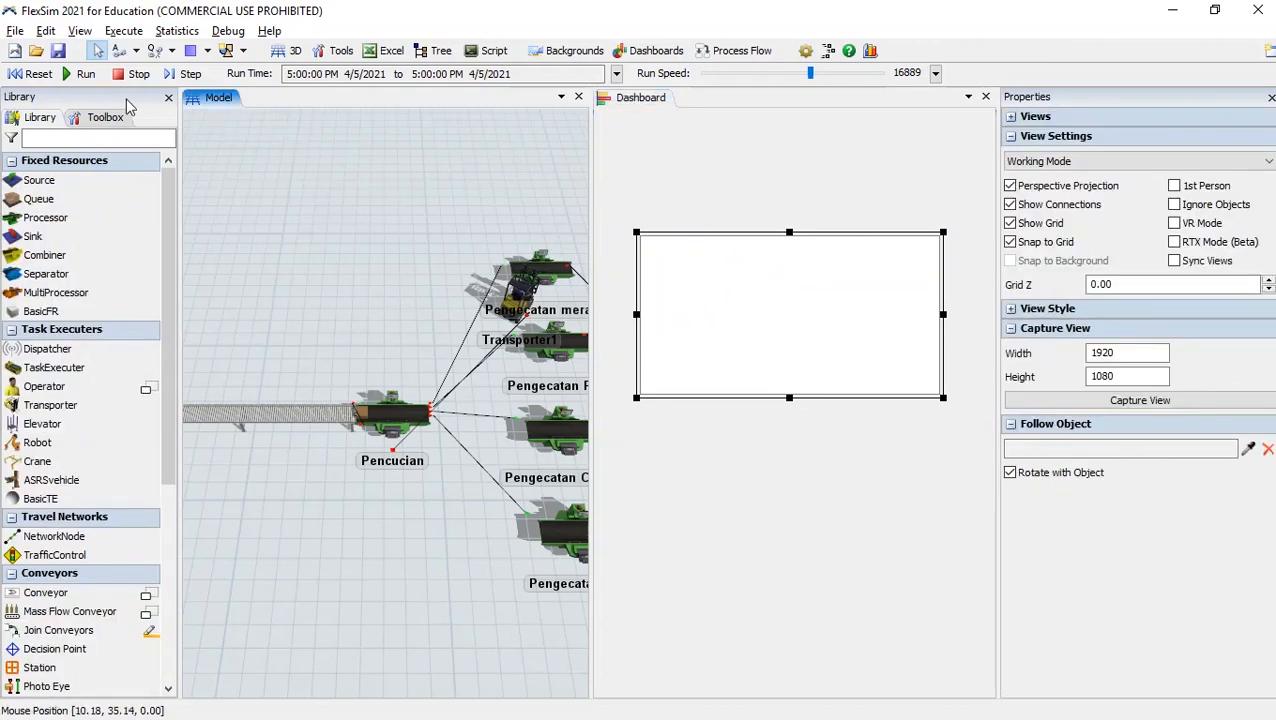
Raise the run speed to 75928, rerun the model from 8:00 AM to 5:00 PM, and inspect Pelubangan's state percentages in the chart
left_click(86, 75)
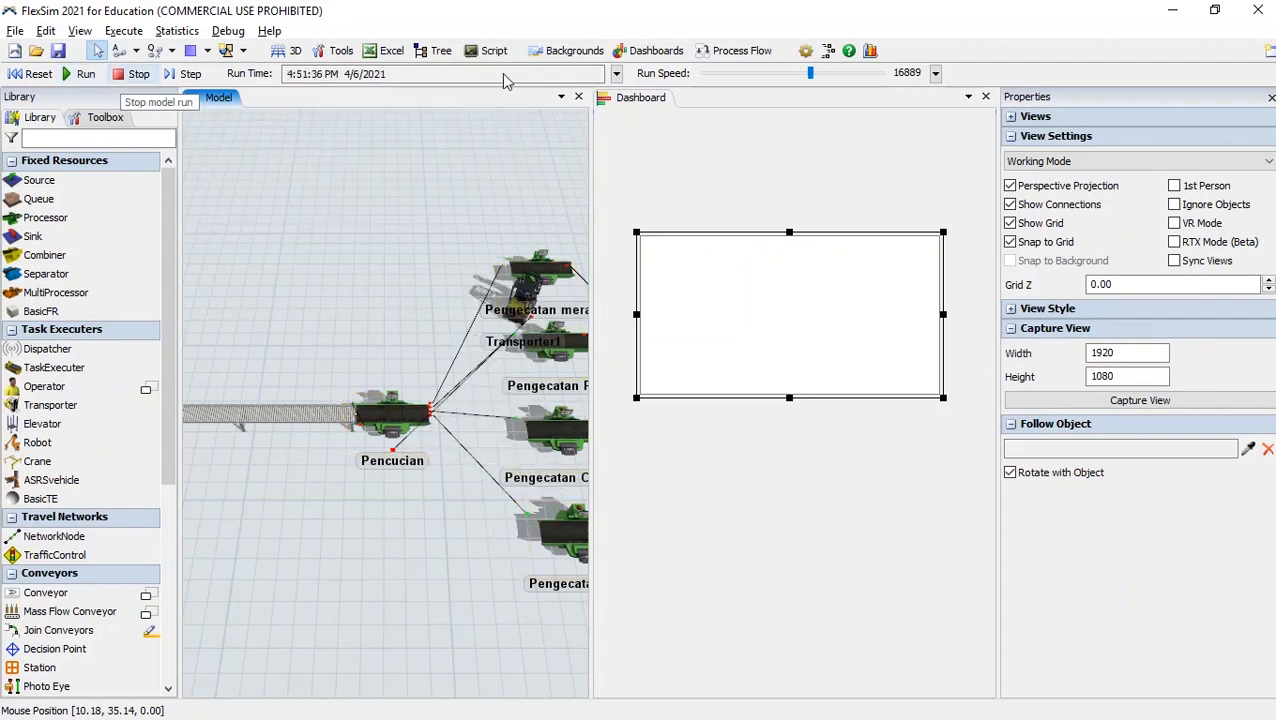
left_click(866, 75)
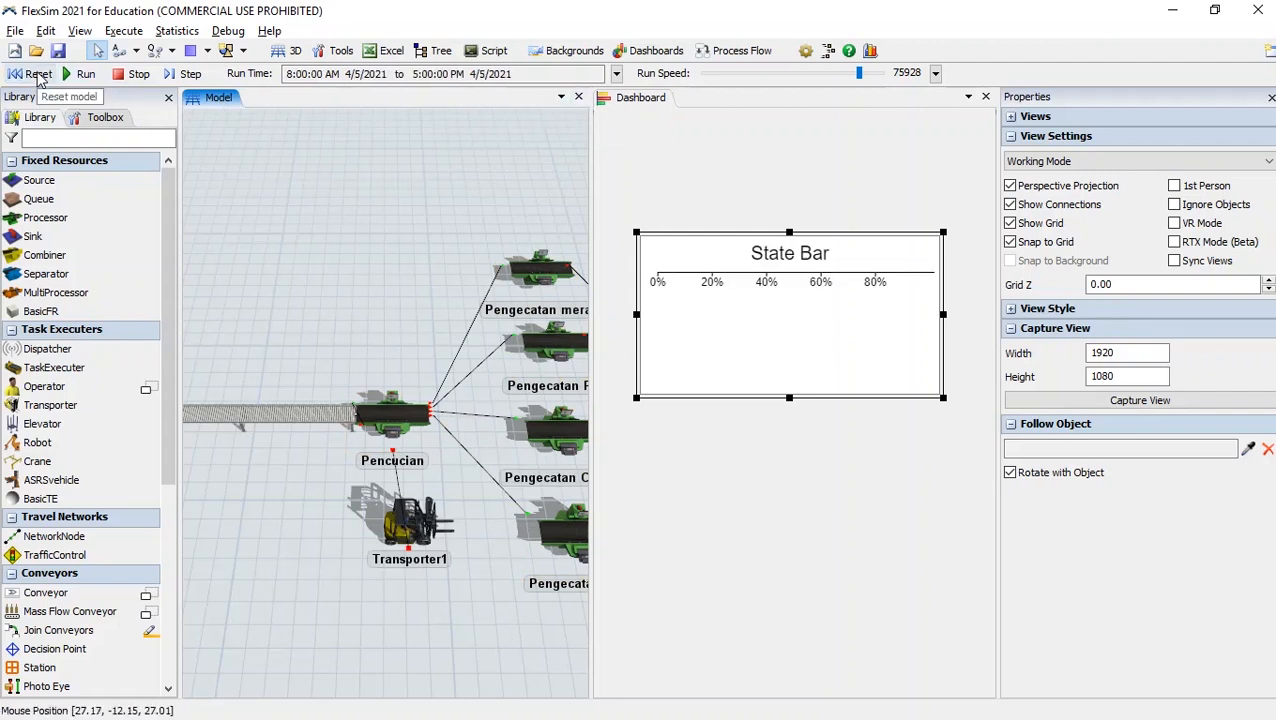
left_click(84, 74)
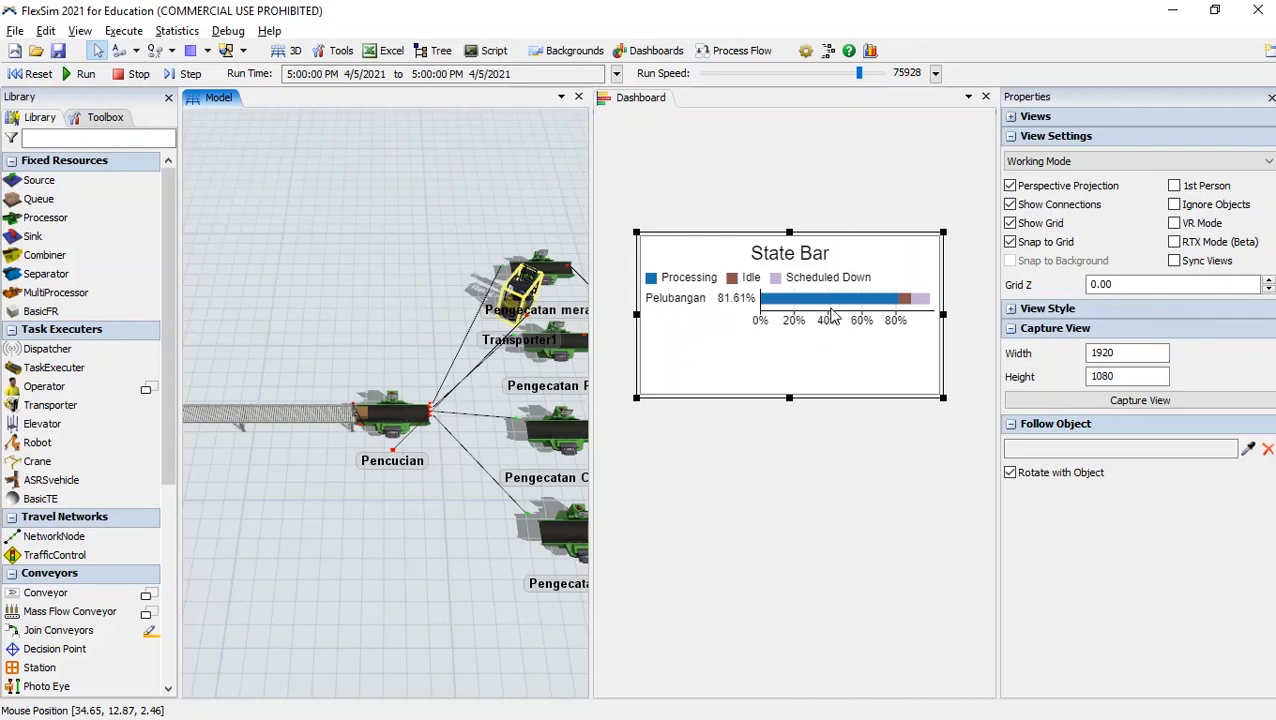
mouse_move(800, 307)
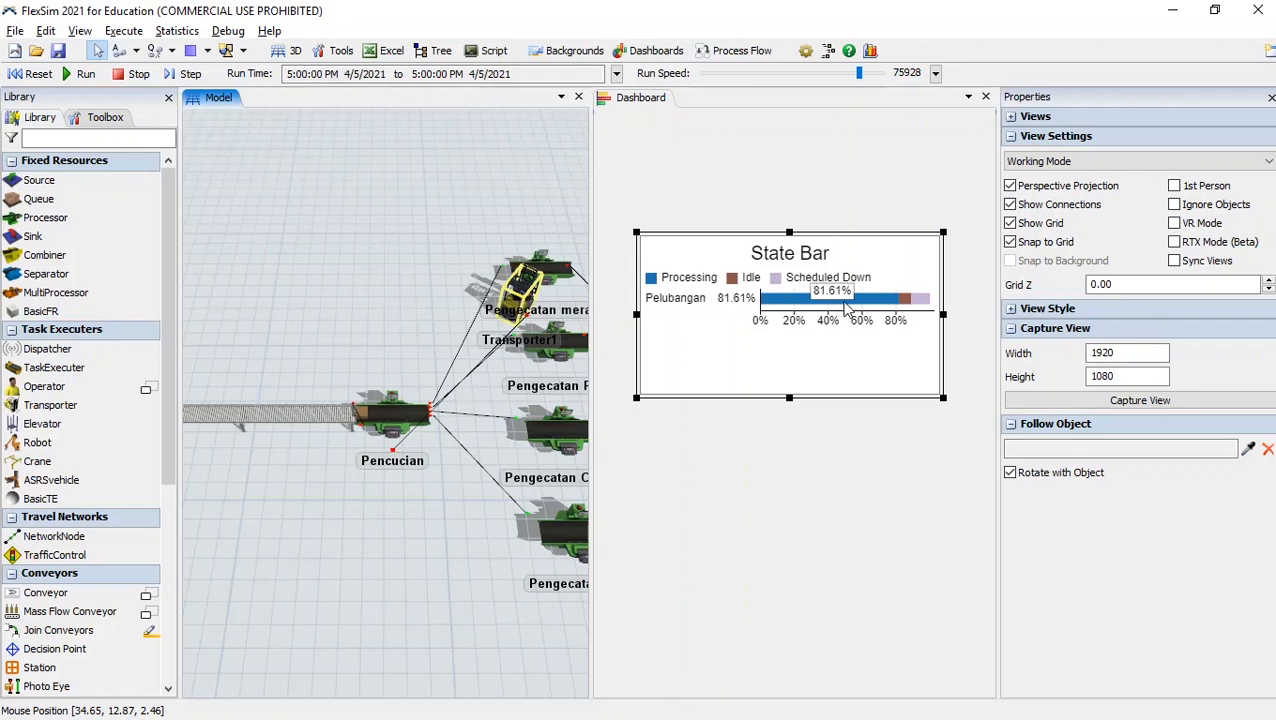
mouse_move(908, 307)
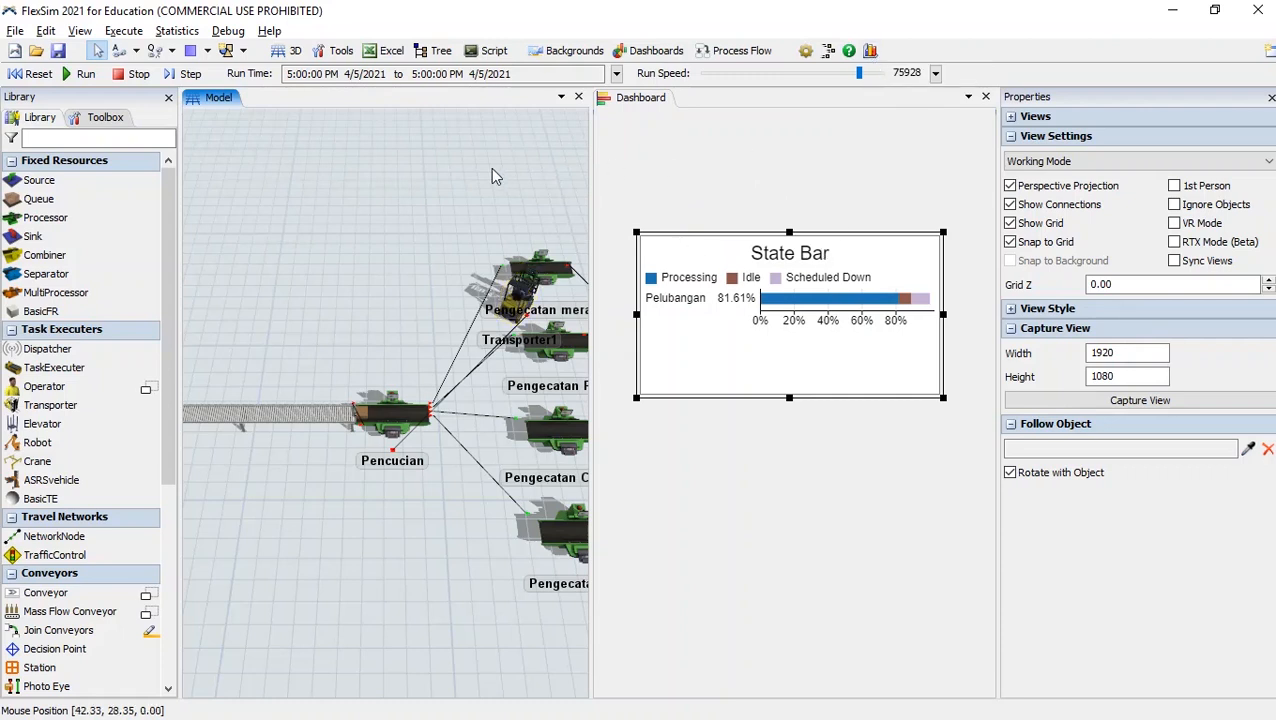
Close the dashboard and look over the production line from Pemolesan through to Selesai
left_click(985, 97)
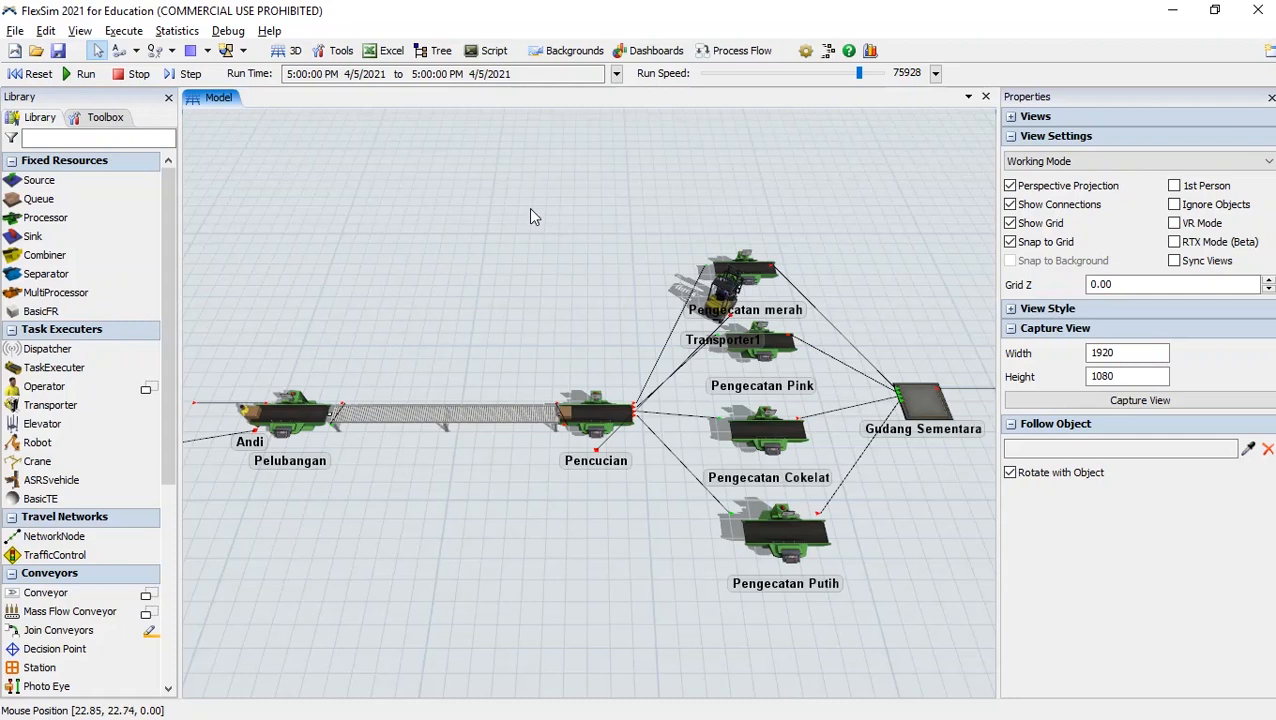
mouse_move(470, 250)
left_mouse_down()
mouse_move(595, 228)
mouse_move(742, 234)
mouse_move(761, 274)
mouse_move(598, 256)
left_mouse_up()
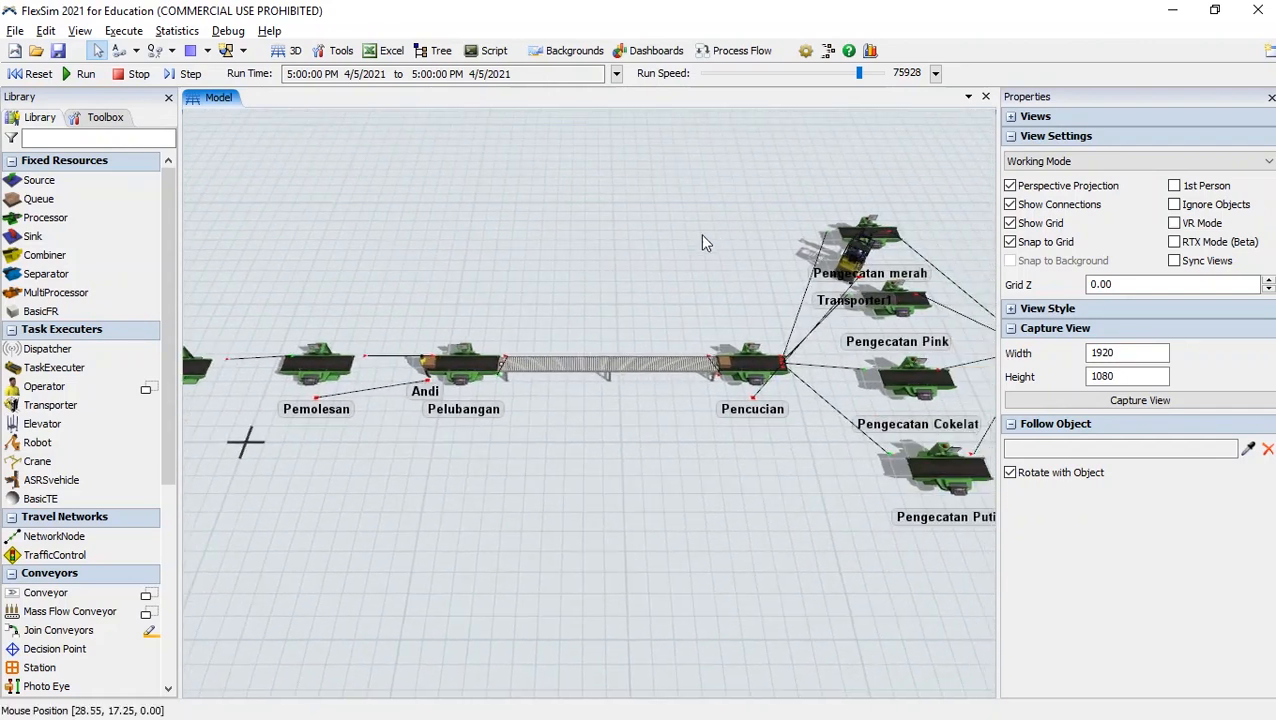
left_click_drag(703, 239, 607, 251)
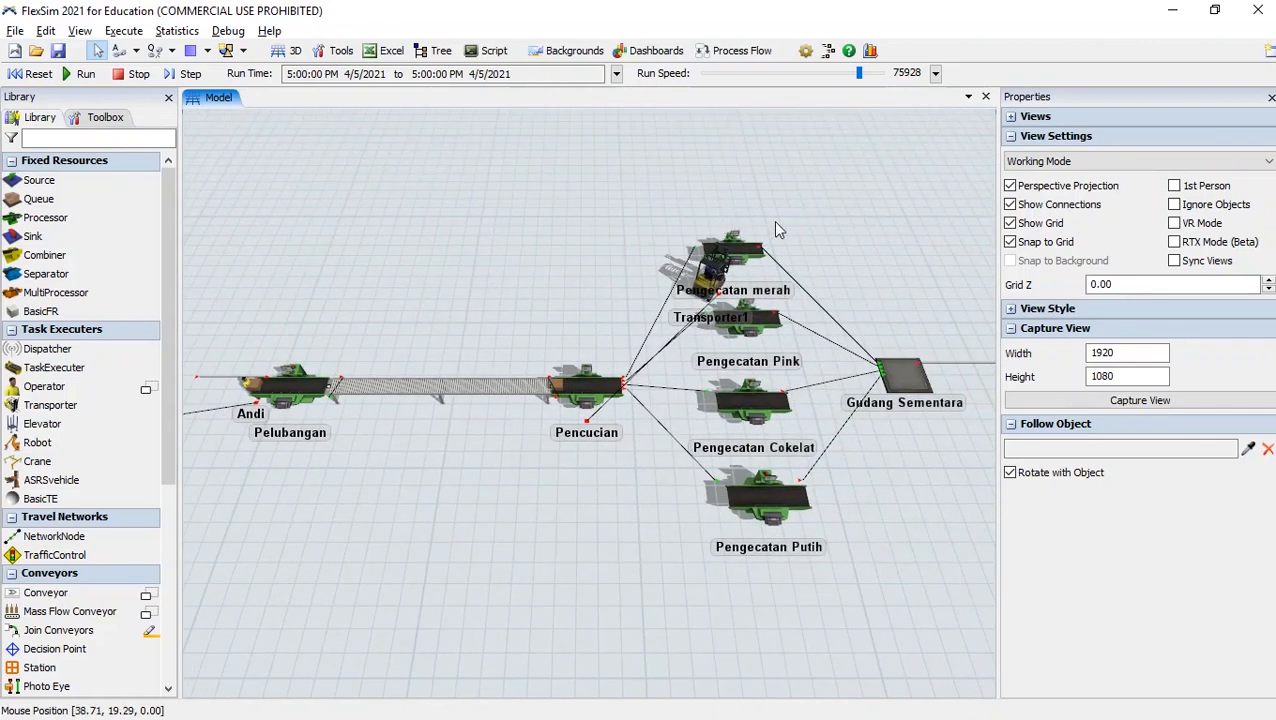
left_click_drag(857, 220, 678, 240)
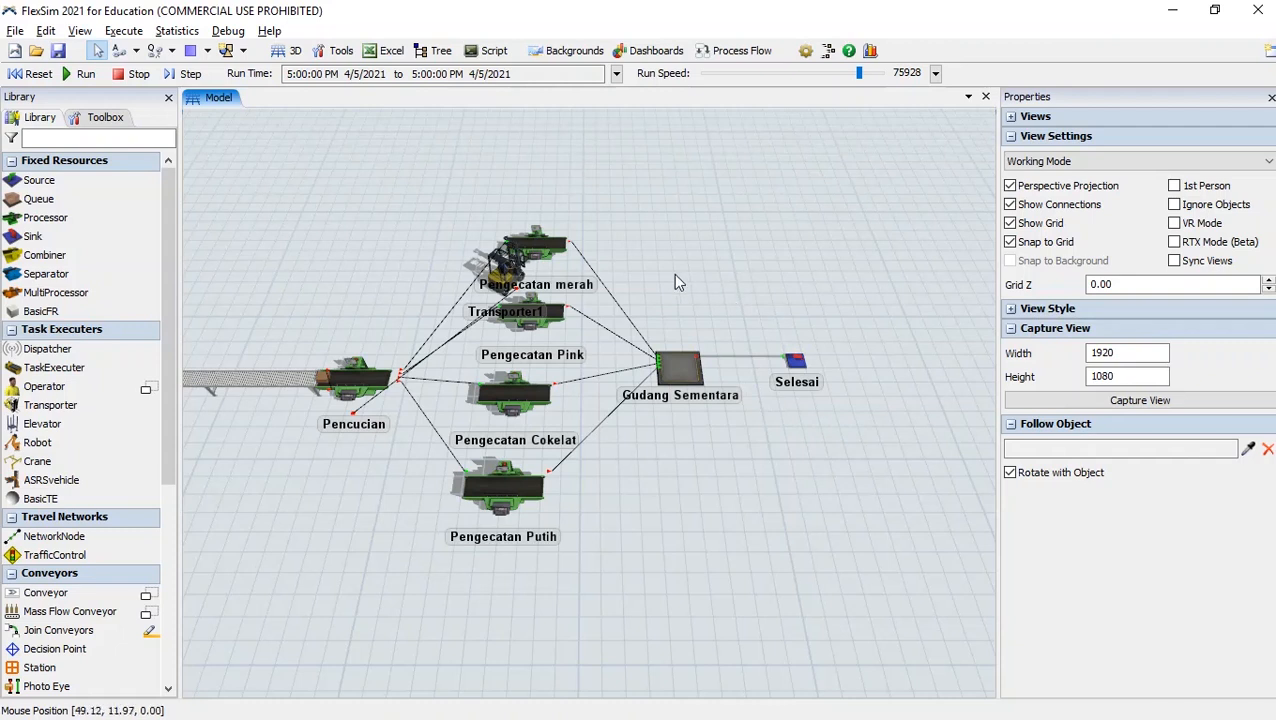
left_click_drag(373, 222, 560, 212)
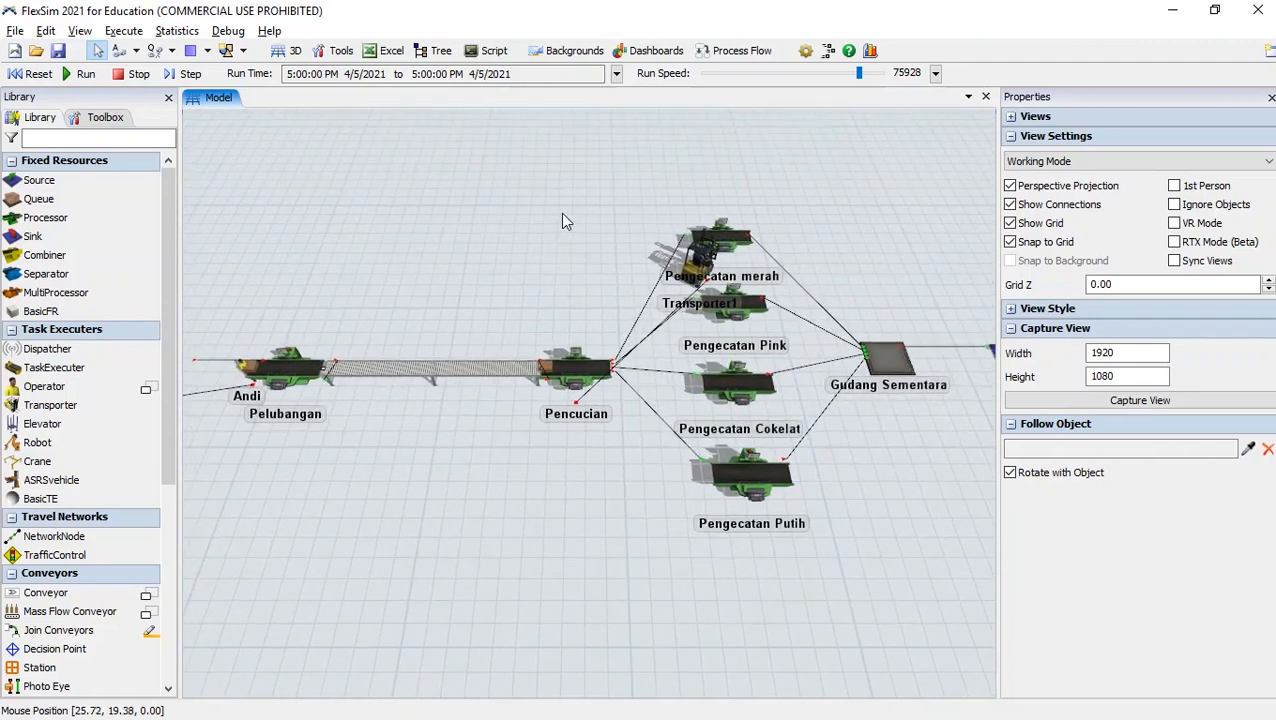